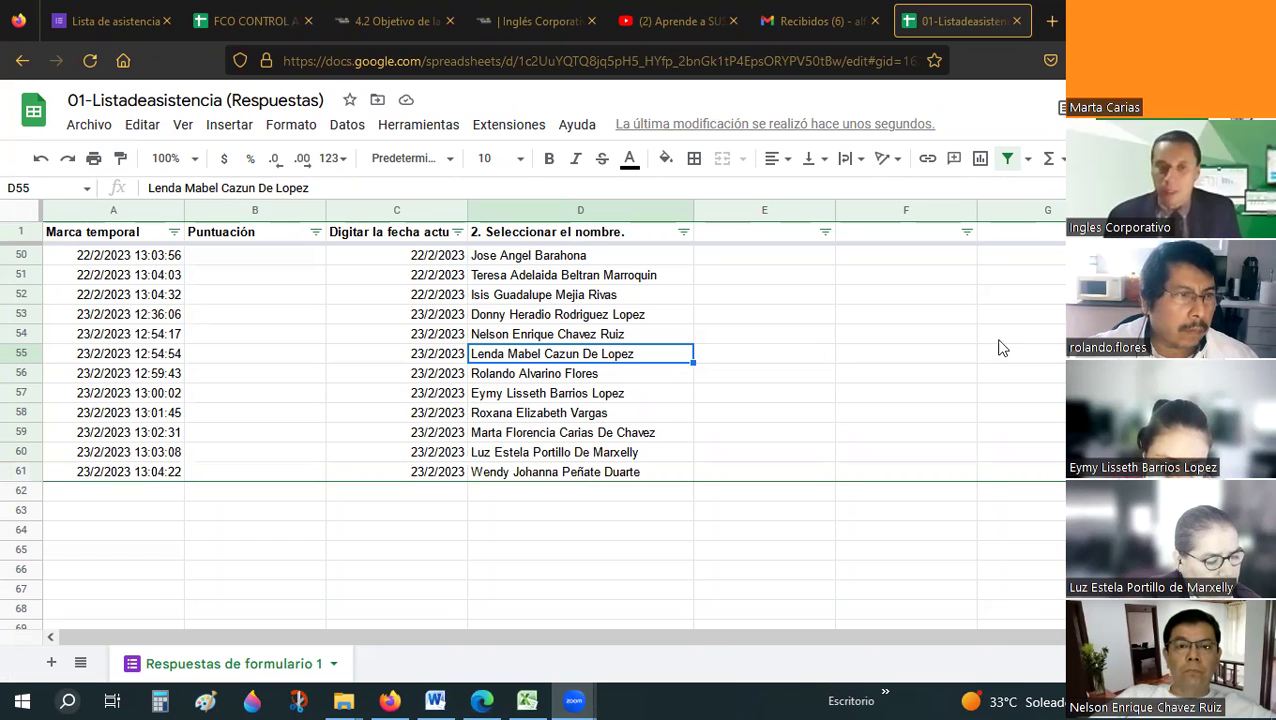
- Select the empty cell D63 below the attendance responses
{"action": "left_click", "coordinate": [520, 510]}
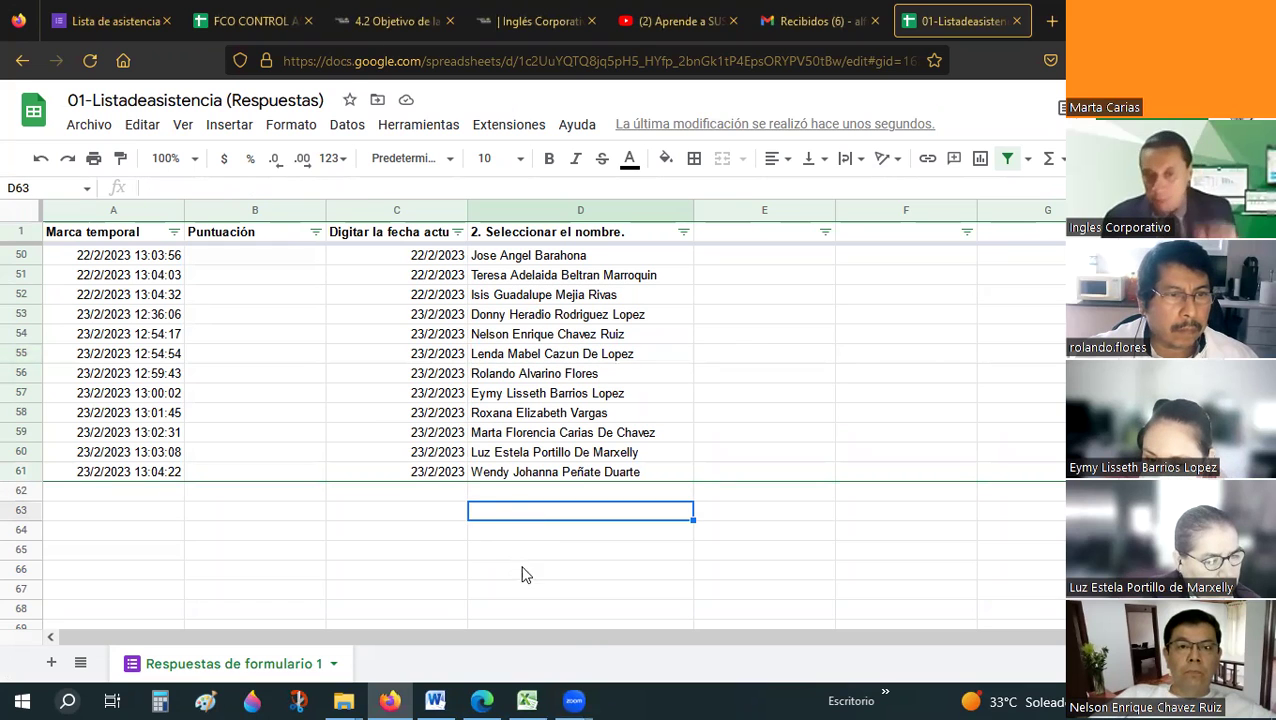
- Go to the Inglés Corporativo gradebook and browse students' HW 01–HW 04, HW Promedio and Midterm scores
{"action": "left_click", "coordinate": [410, 20]}
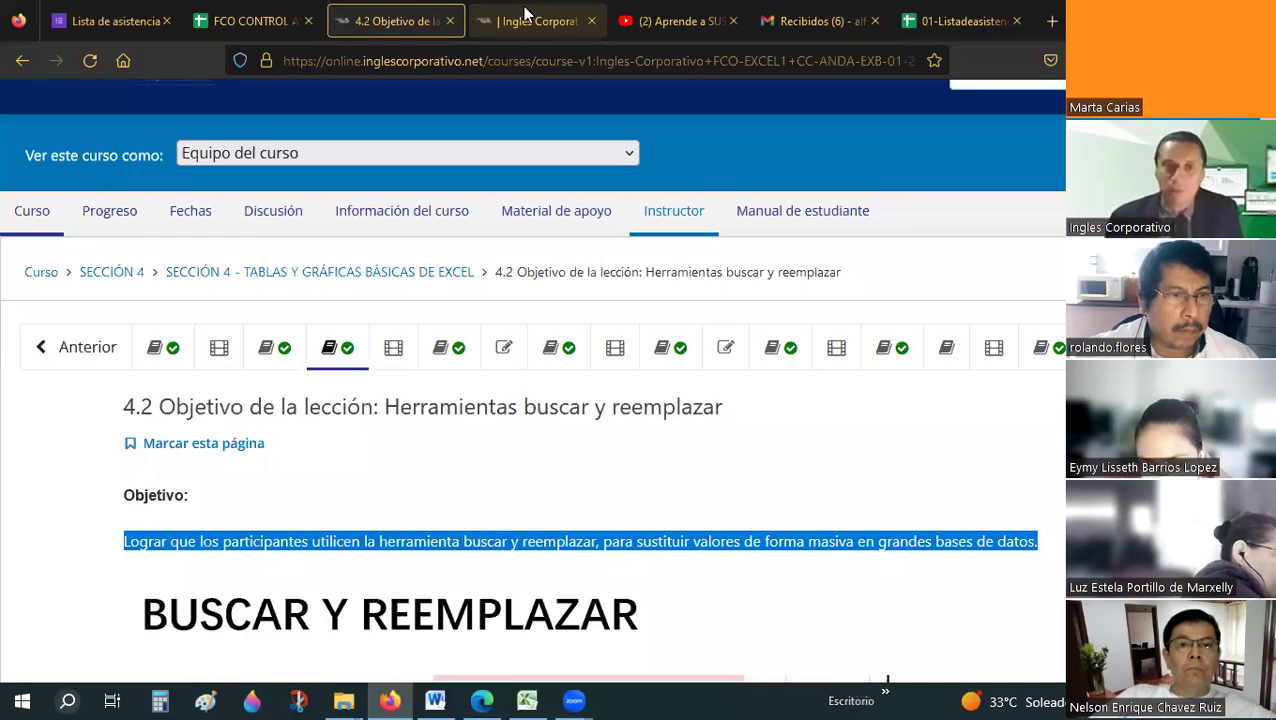
{"action": "left_click", "coordinate": [525, 12]}
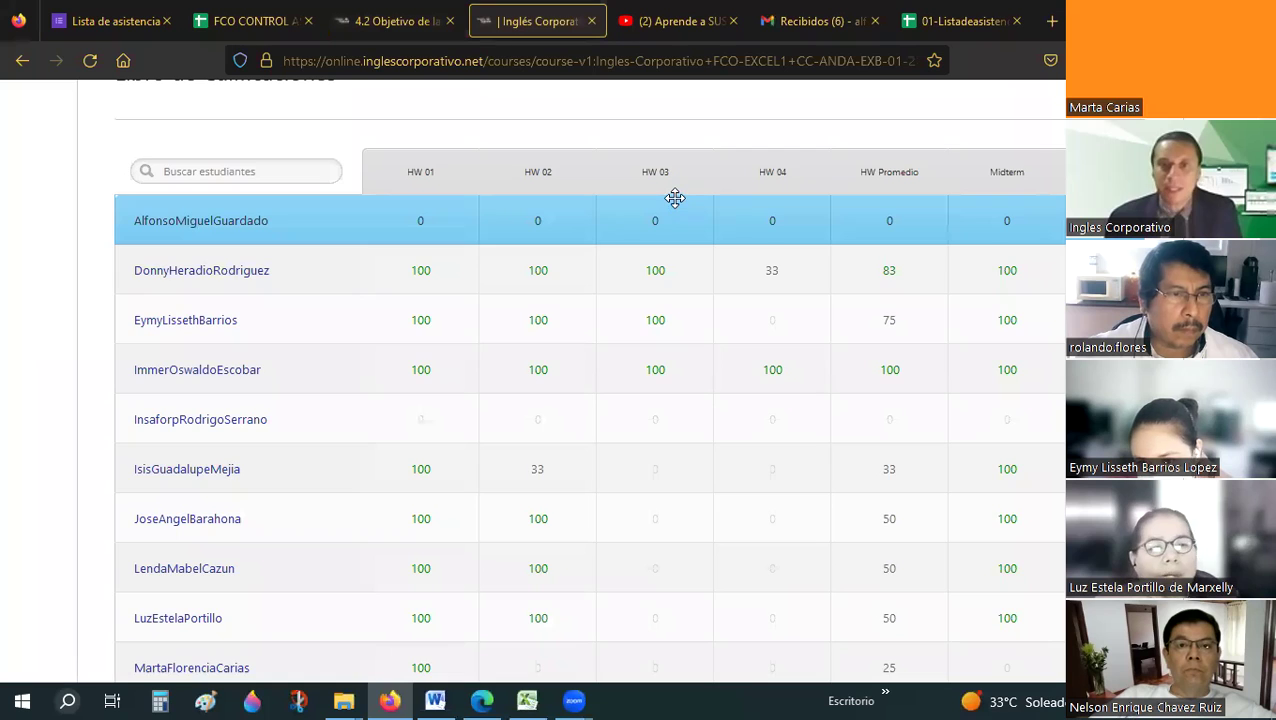
{"action": "scroll", "coordinate": [675, 197], "scroll_direction": "down", "scroll_amount": 1}
{"action": "scroll", "coordinate": [675, 197], "scroll_direction": "down", "scroll_amount": 2}
{"action": "scroll", "coordinate": [675, 197], "scroll_direction": "down", "scroll_amount": 2}
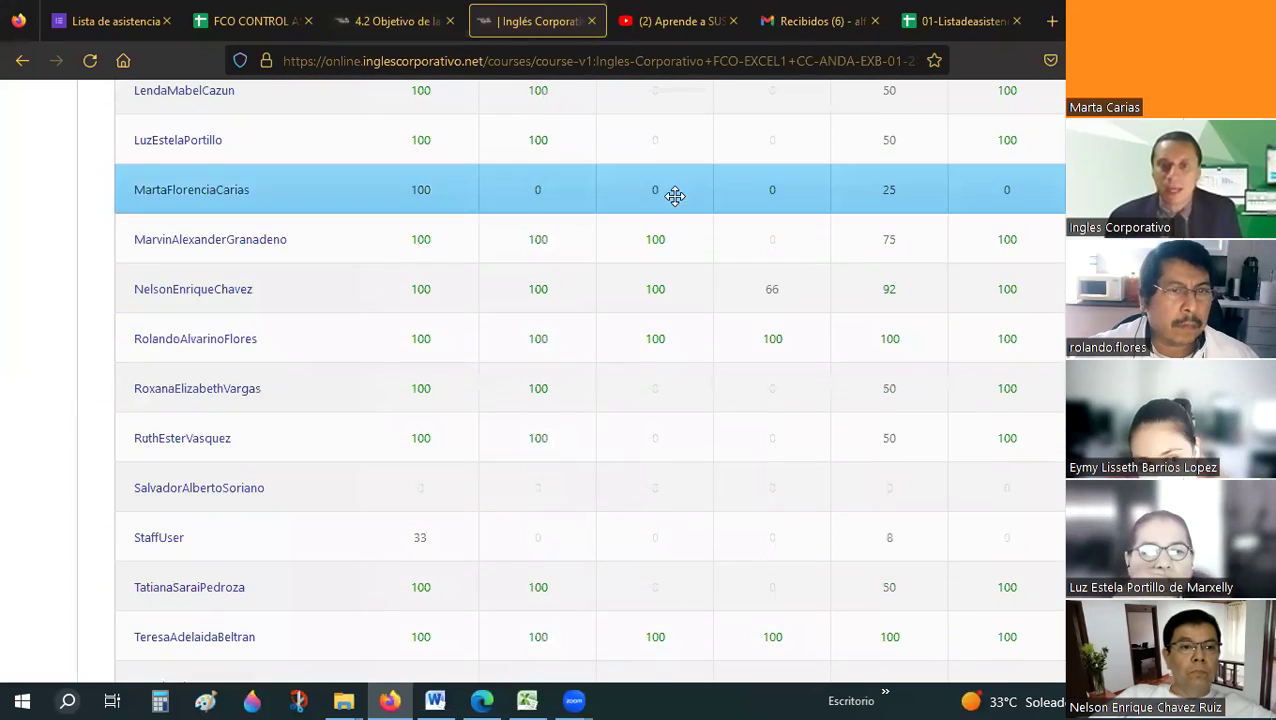
{"action": "scroll", "coordinate": [675, 197], "scroll_direction": "down", "scroll_amount": 2}
{"action": "scroll", "coordinate": [675, 197], "scroll_direction": "up", "scroll_amount": 5}
{"action": "scroll", "coordinate": [675, 194], "scroll_direction": "up", "scroll_amount": 1}
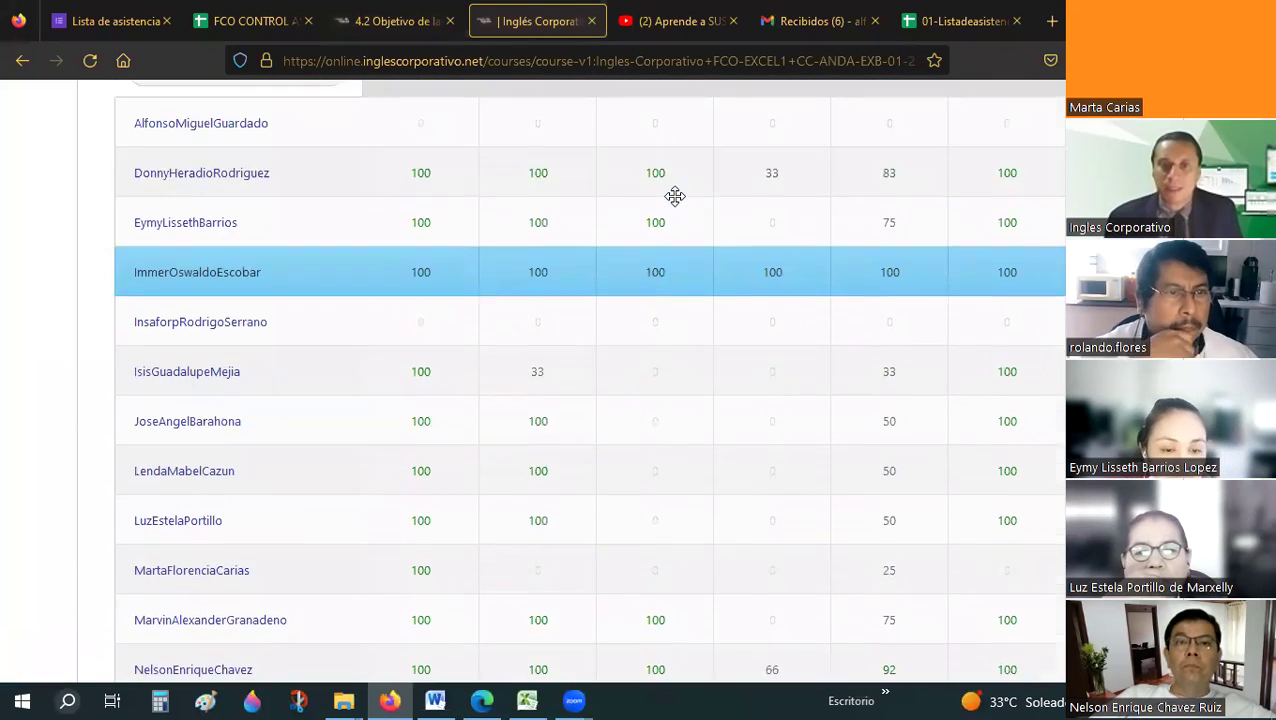
{"action": "scroll", "coordinate": [675, 194], "scroll_direction": "up", "scroll_amount": 1}
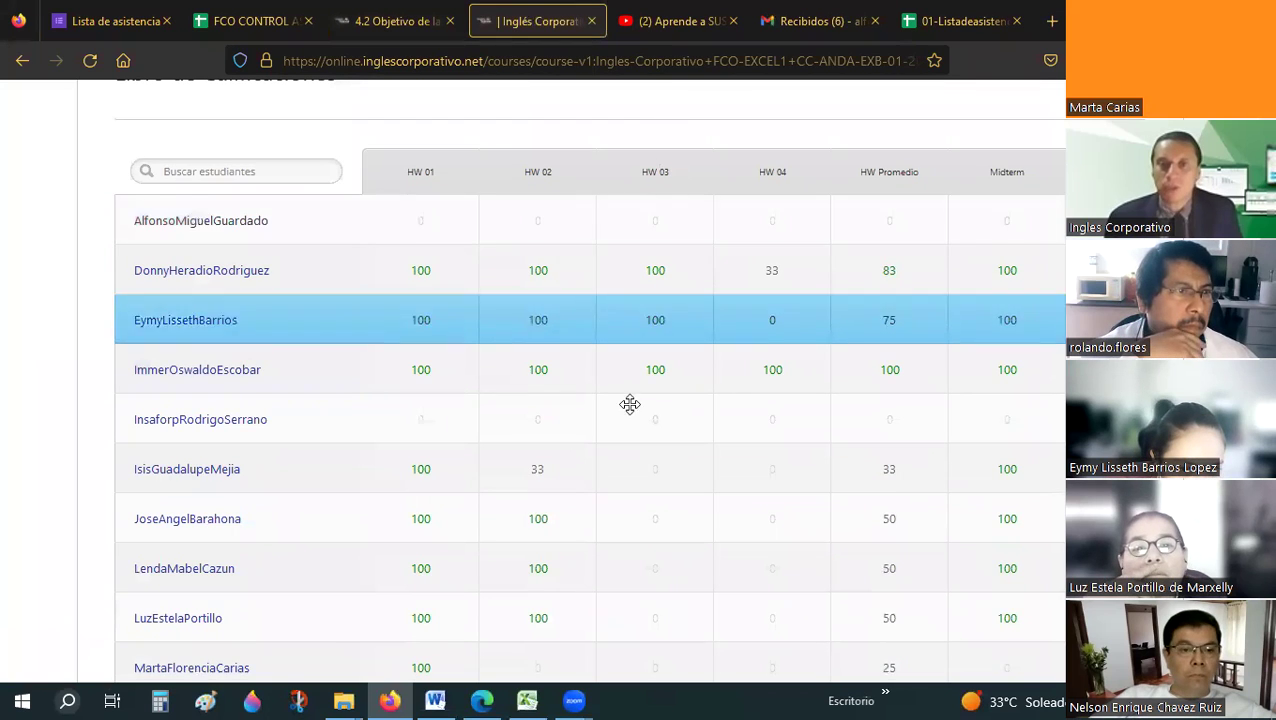
{"action": "scroll", "coordinate": [647, 311], "scroll_direction": "down", "scroll_amount": 1}
{"action": "scroll", "coordinate": [647, 311], "scroll_direction": "down", "scroll_amount": 1}
{"action": "scroll", "coordinate": [649, 309], "scroll_direction": "down", "scroll_amount": 2}
{"action": "scroll", "coordinate": [650, 305], "scroll_direction": "down", "scroll_amount": 2}
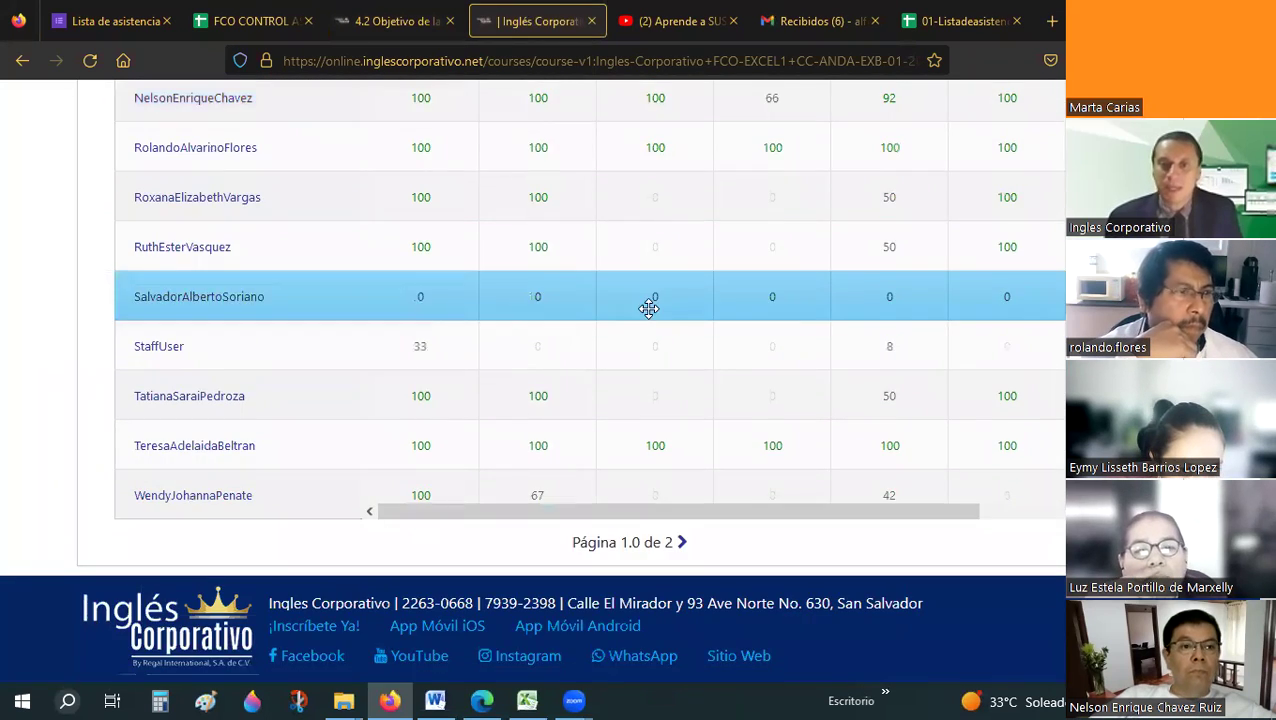
{"action": "scroll", "coordinate": [621, 405], "scroll_direction": "up", "scroll_amount": 2}
{"action": "scroll", "coordinate": [622, 404], "scroll_direction": "up", "scroll_amount": 4}
{"action": "scroll", "coordinate": [622, 404], "scroll_direction": "up", "scroll_amount": 1}
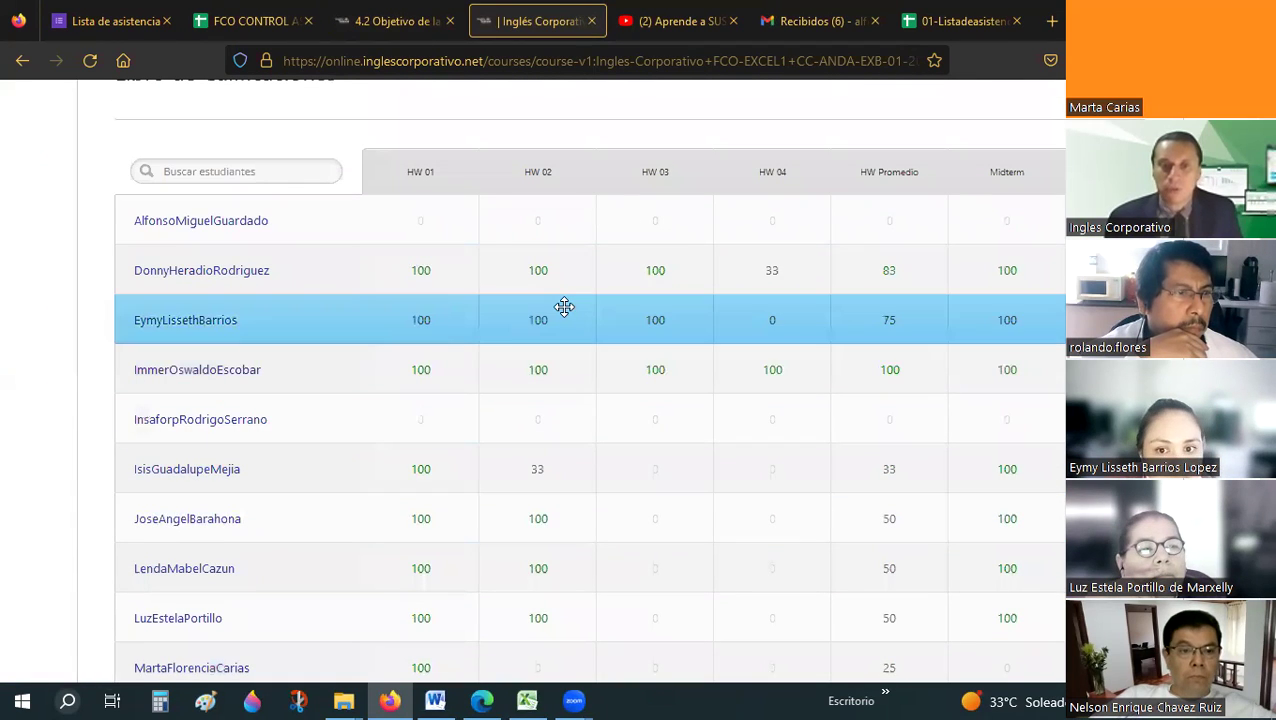
{"action": "scroll", "coordinate": [564, 306], "scroll_direction": "down", "scroll_amount": 2}
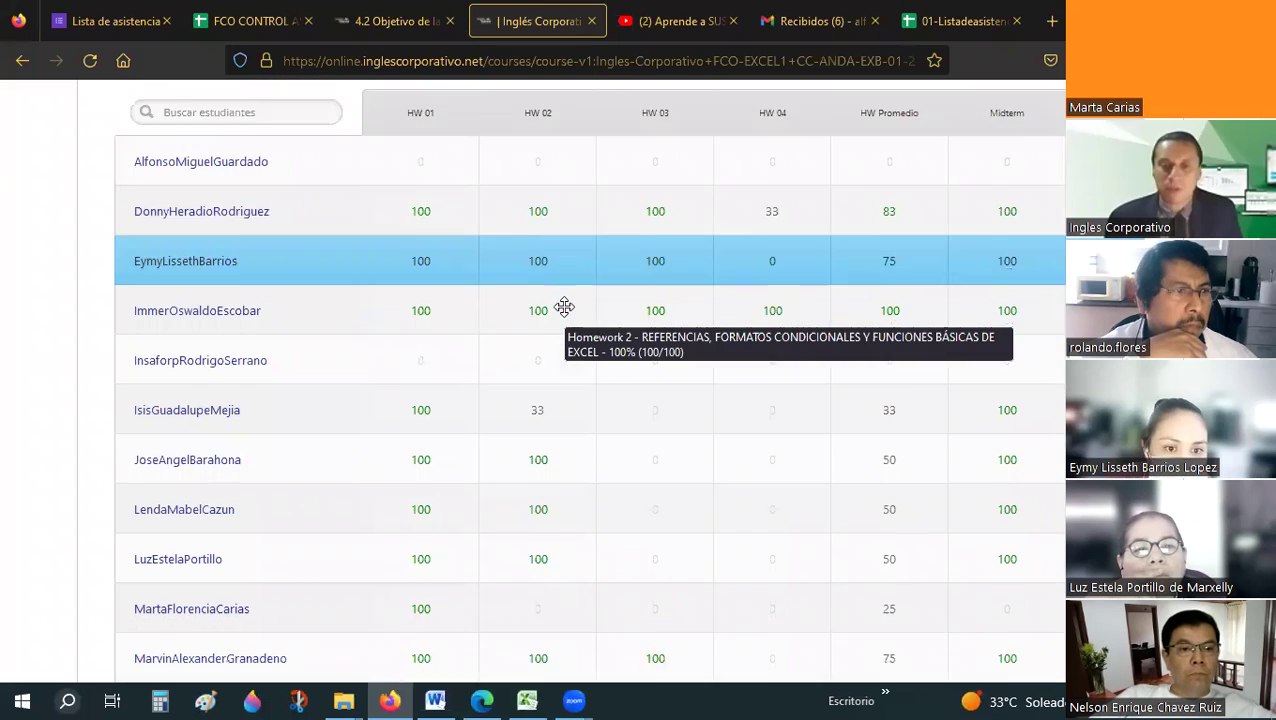
{"action": "scroll", "coordinate": [564, 306], "scroll_direction": "down", "scroll_amount": 2}
{"action": "scroll", "coordinate": [564, 306], "scroll_direction": "down", "scroll_amount": 1}
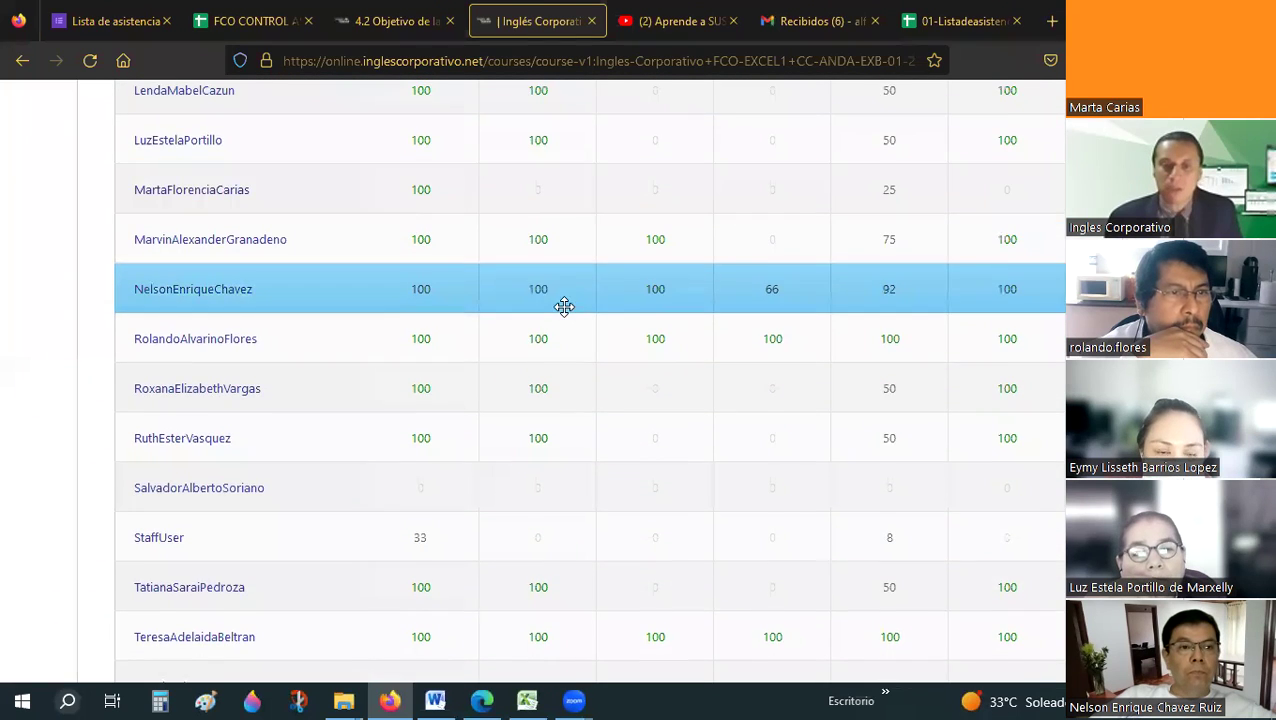
{"action": "scroll", "coordinate": [564, 306], "scroll_direction": "down", "scroll_amount": 2}
{"action": "scroll", "coordinate": [564, 306], "scroll_direction": "up", "scroll_amount": 1}
{"action": "scroll", "coordinate": [564, 306], "scroll_direction": "up", "scroll_amount": 3}
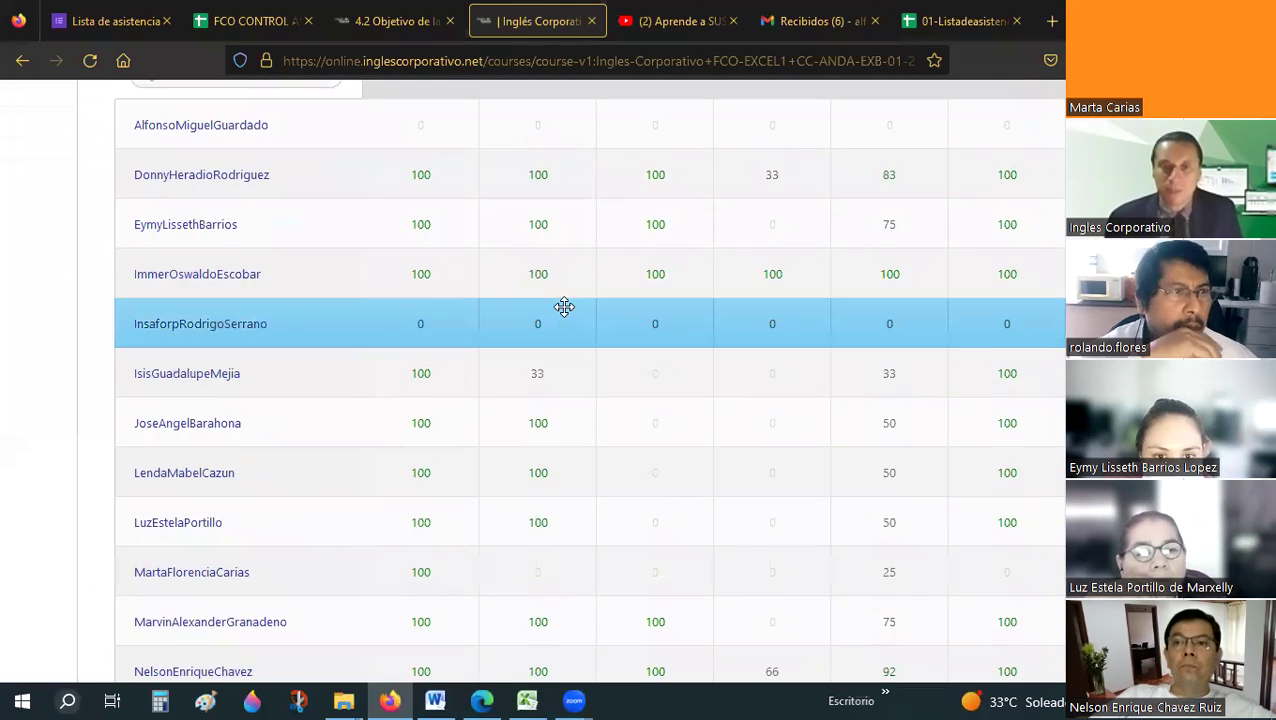
{"action": "scroll", "coordinate": [564, 306], "scroll_direction": "up", "scroll_amount": 1}
{"action": "scroll", "coordinate": [564, 306], "scroll_direction": "down", "scroll_amount": 1}
{"action": "scroll", "coordinate": [564, 306], "scroll_direction": "down", "scroll_amount": 1}
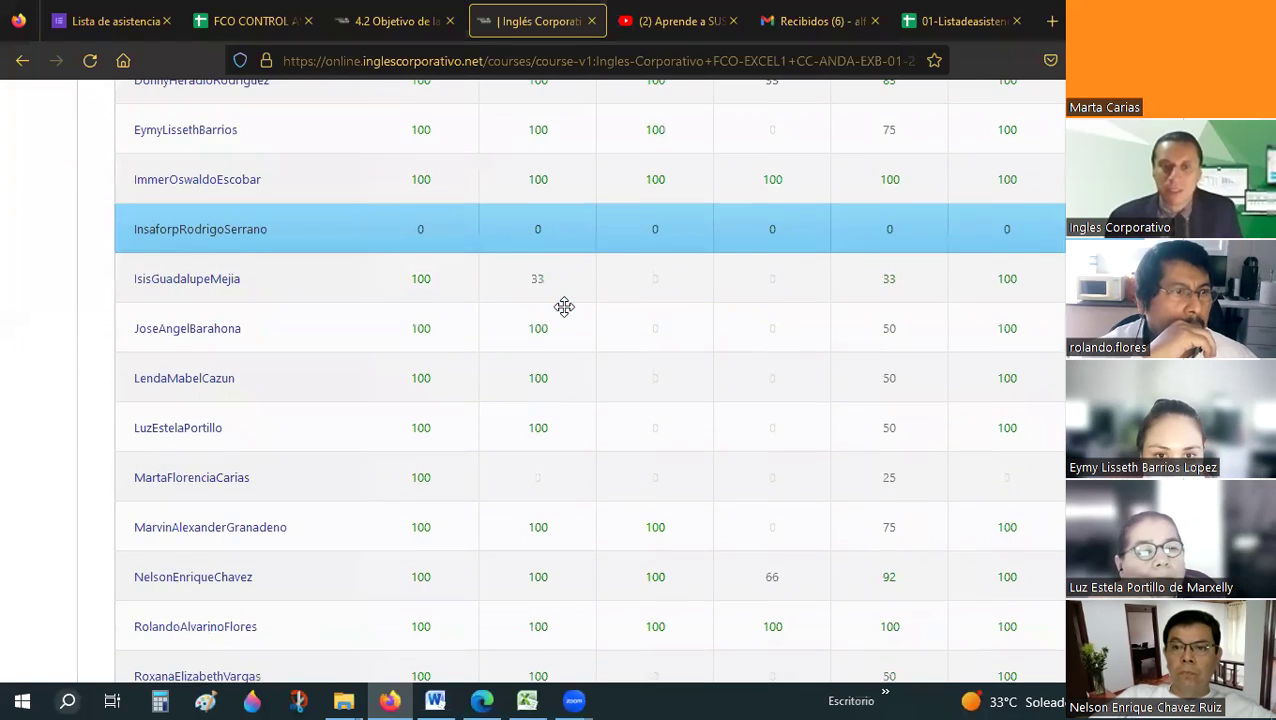
{"action": "scroll", "coordinate": [564, 306], "scroll_direction": "down", "scroll_amount": 3}
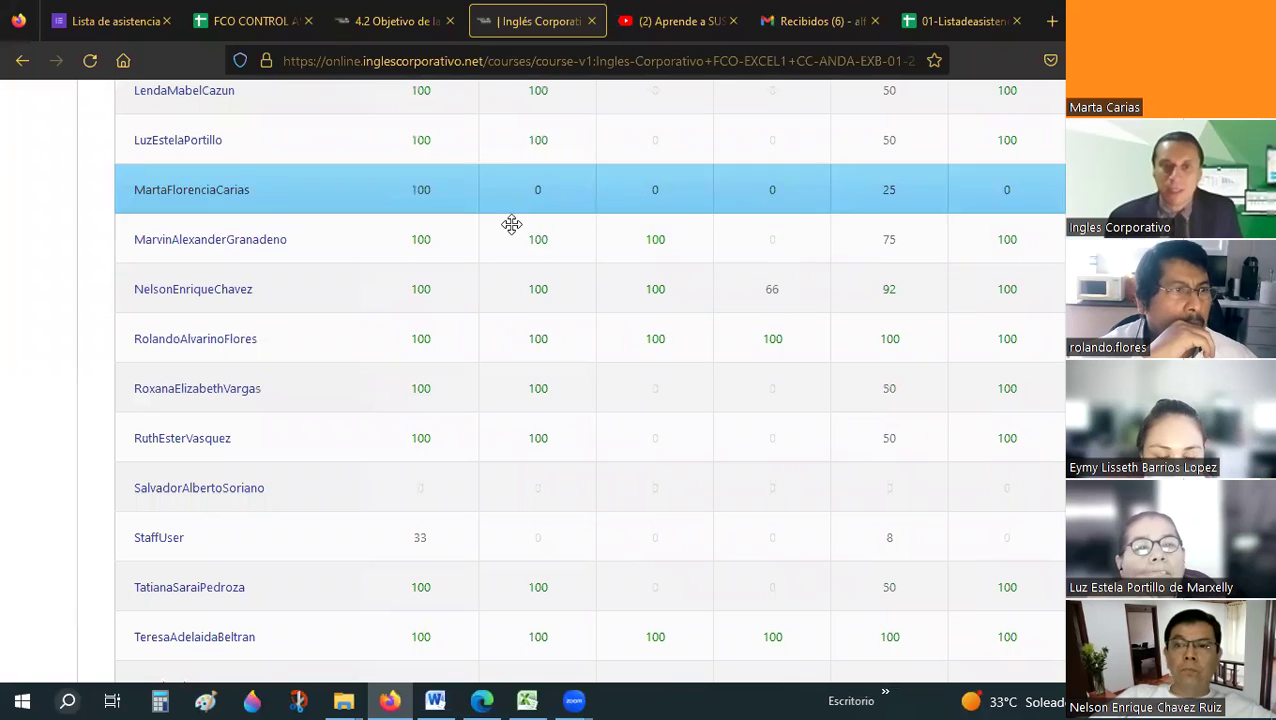
{"action": "scroll", "coordinate": [555, 333], "scroll_direction": "down", "scroll_amount": 1}
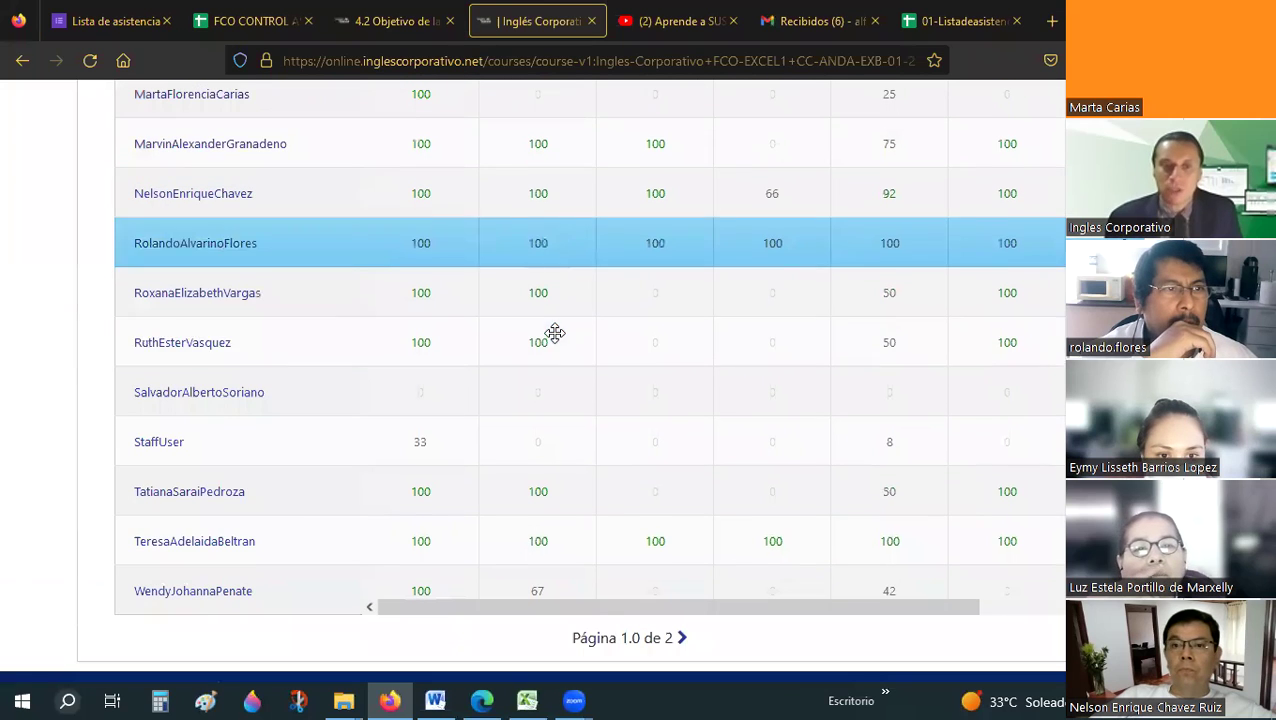
{"action": "scroll", "coordinate": [555, 333], "scroll_direction": "down", "scroll_amount": 1}
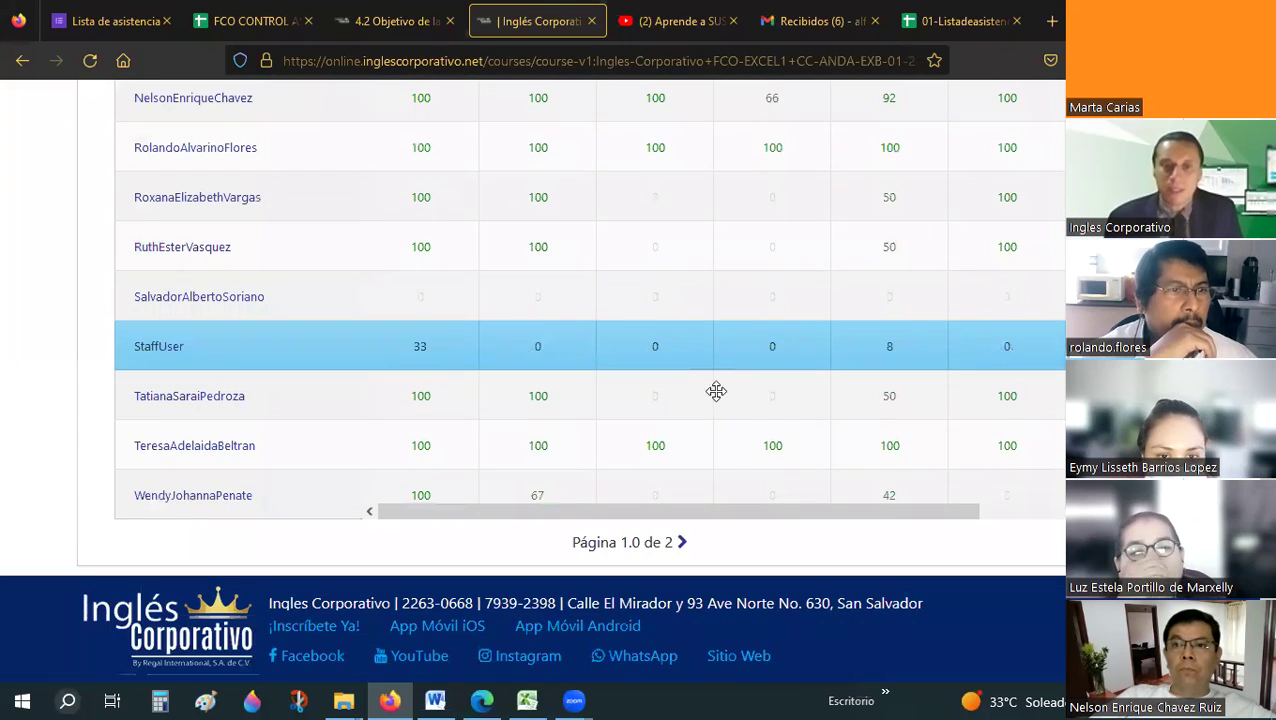
{"action": "scroll", "coordinate": [684, 483], "scroll_direction": "up", "scroll_amount": 3}
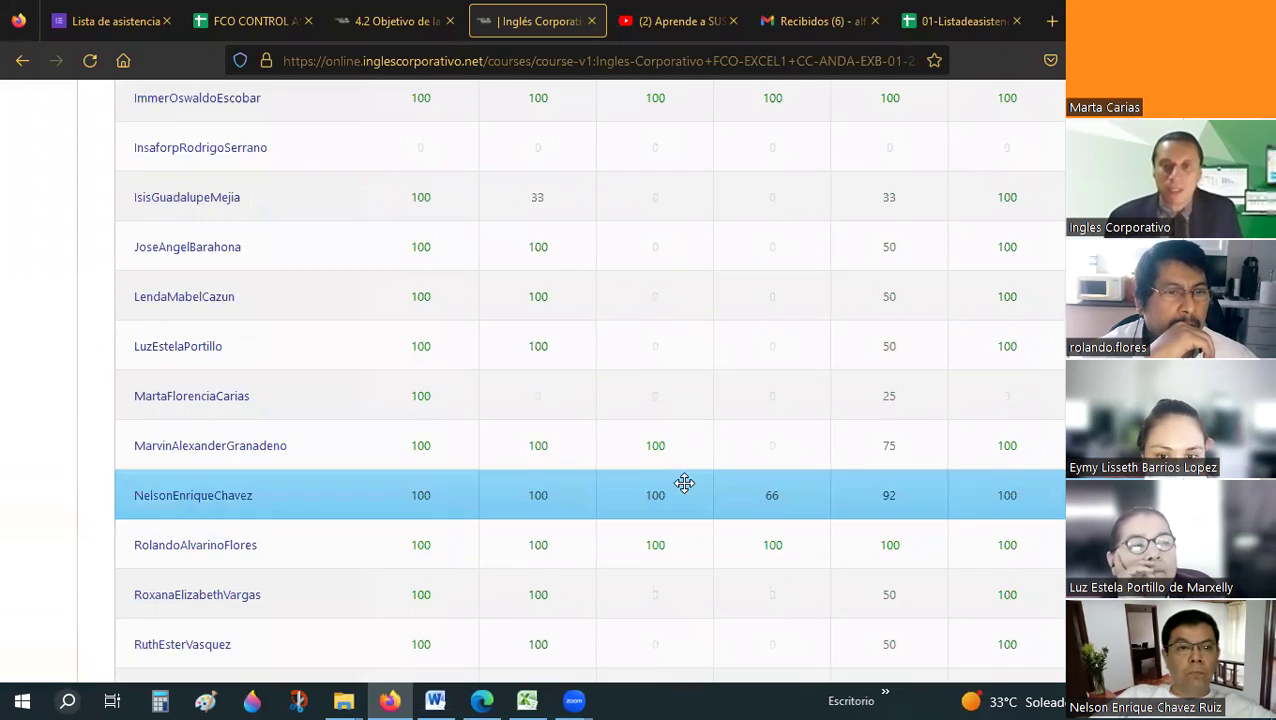
{"action": "scroll", "coordinate": [684, 479], "scroll_direction": "up", "scroll_amount": 4}
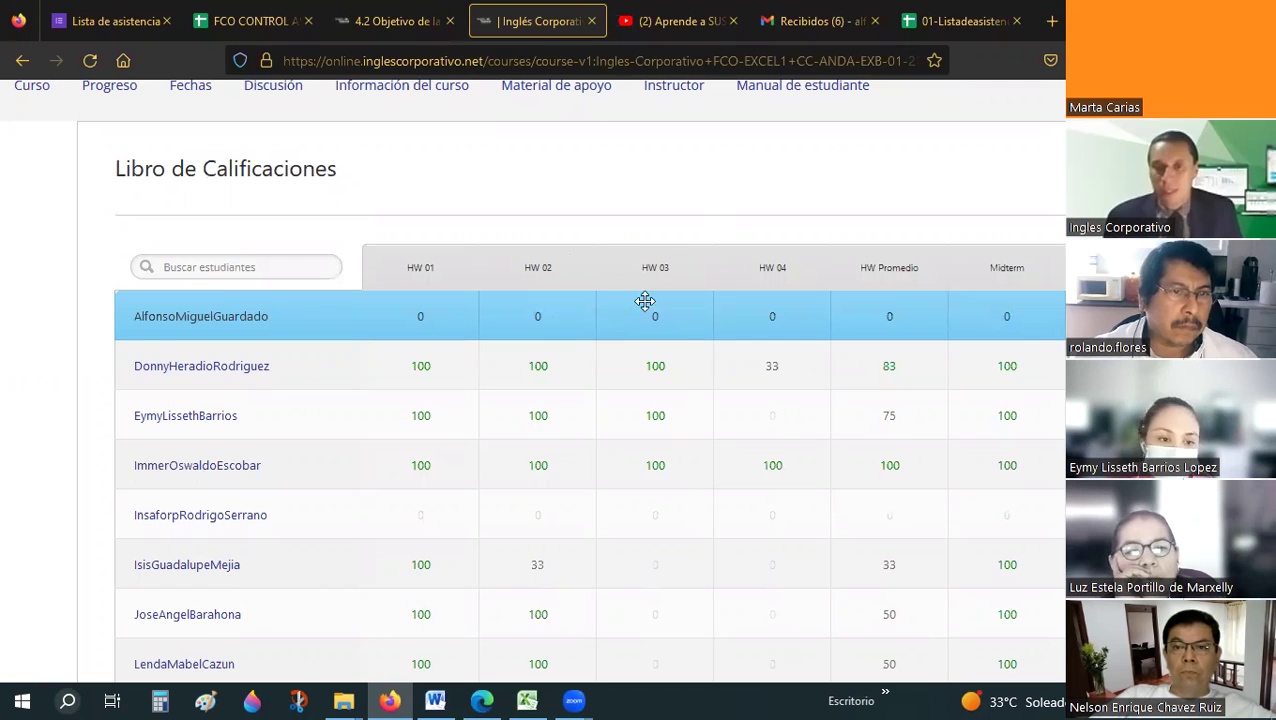
{"action": "scroll", "coordinate": [670, 312], "scroll_direction": "down", "scroll_amount": 2}
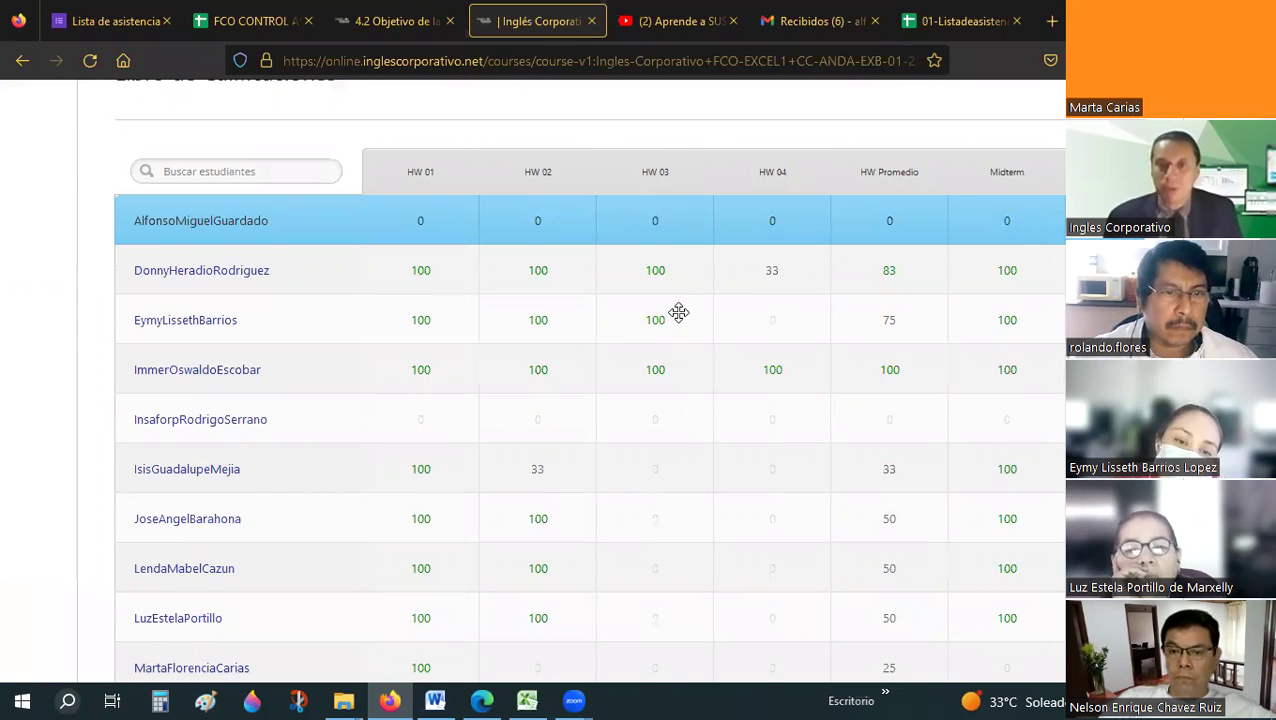
{"action": "scroll", "coordinate": [678, 313], "scroll_direction": "down", "scroll_amount": 2}
{"action": "scroll", "coordinate": [678, 313], "scroll_direction": "down", "scroll_amount": 4}
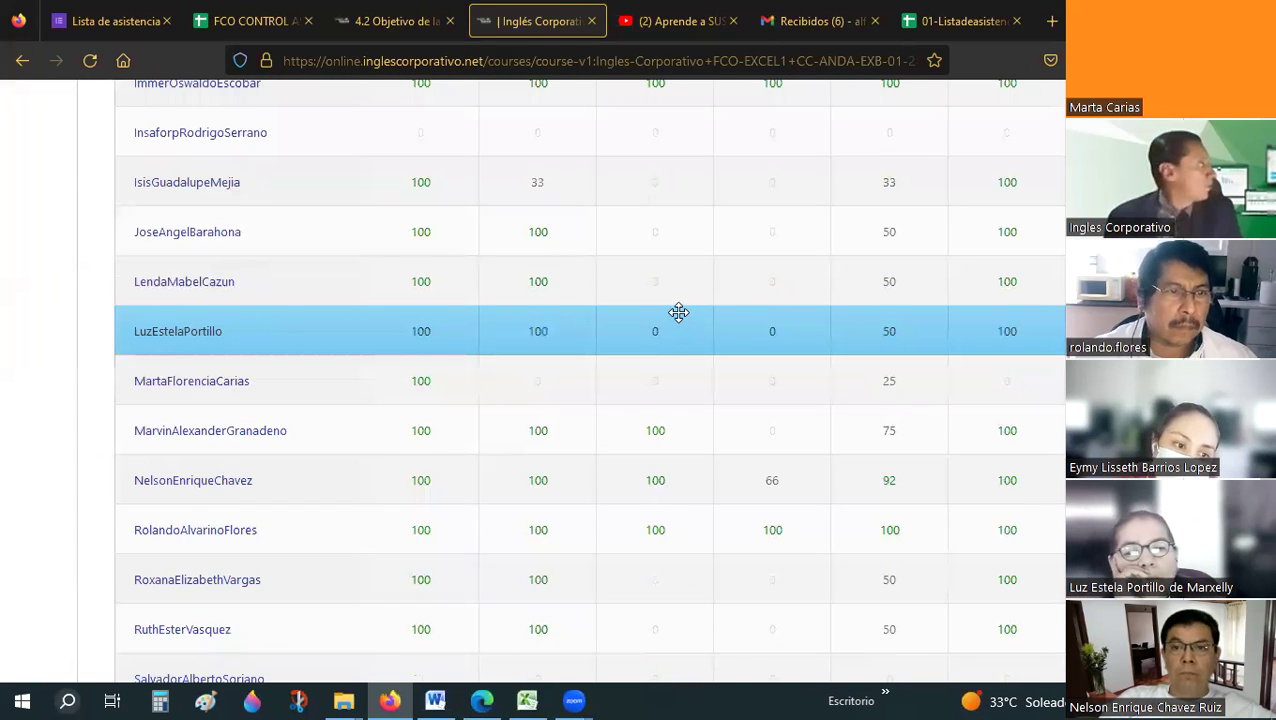
{"action": "scroll", "coordinate": [678, 313], "scroll_direction": "down", "scroll_amount": 2}
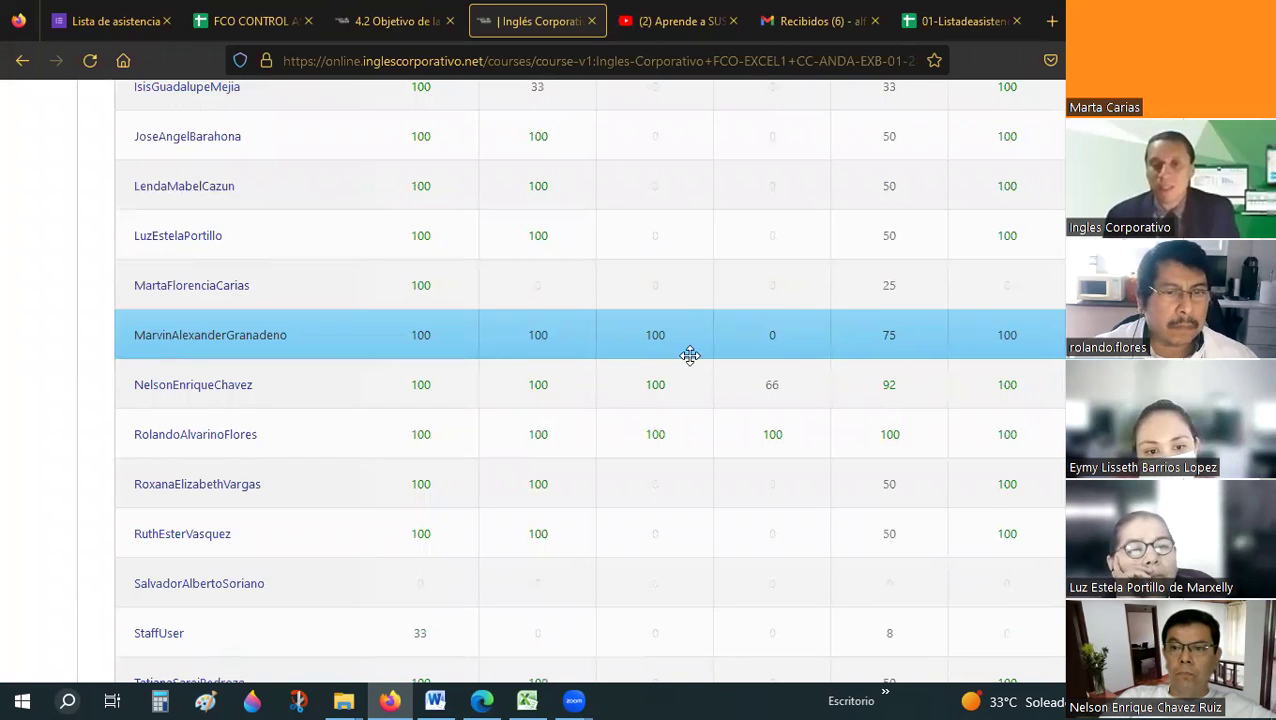
{"action": "scroll", "coordinate": [720, 271], "scroll_direction": "down", "scroll_amount": 6}
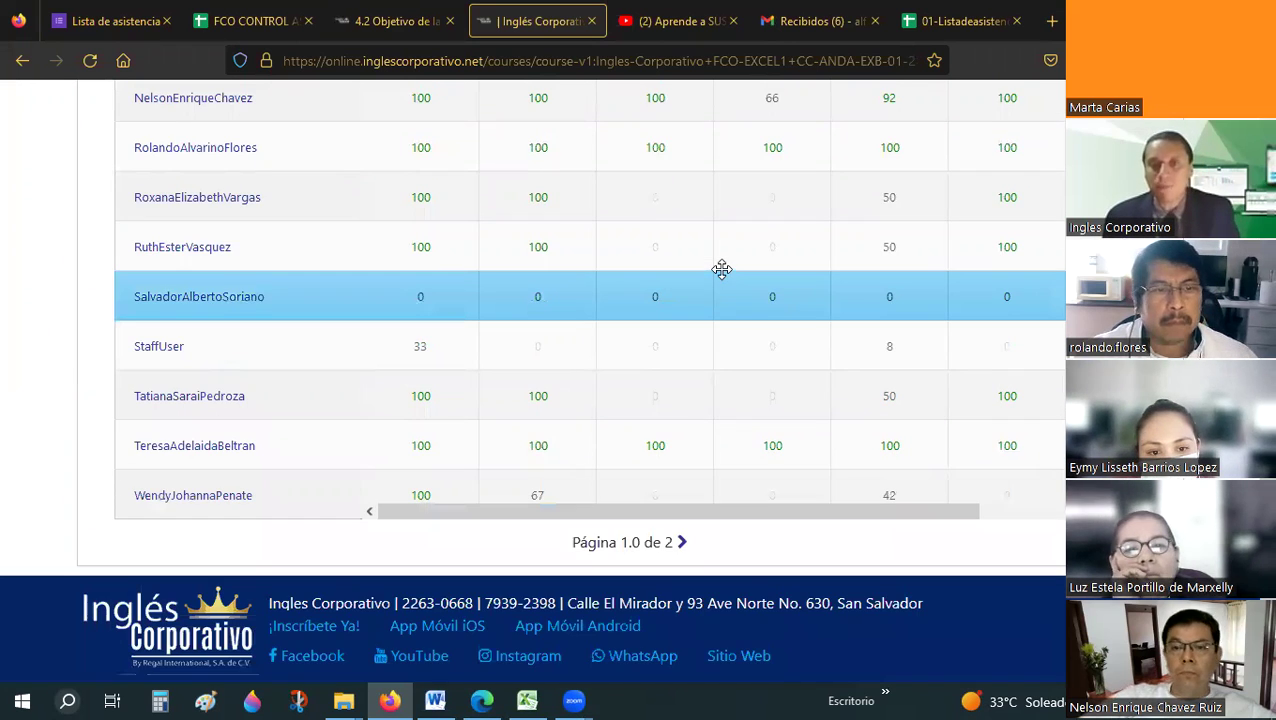
{"action": "scroll", "coordinate": [721, 269], "scroll_direction": "up", "scroll_amount": 10}
{"action": "scroll", "coordinate": [721, 269], "scroll_direction": "up", "scroll_amount": 6}
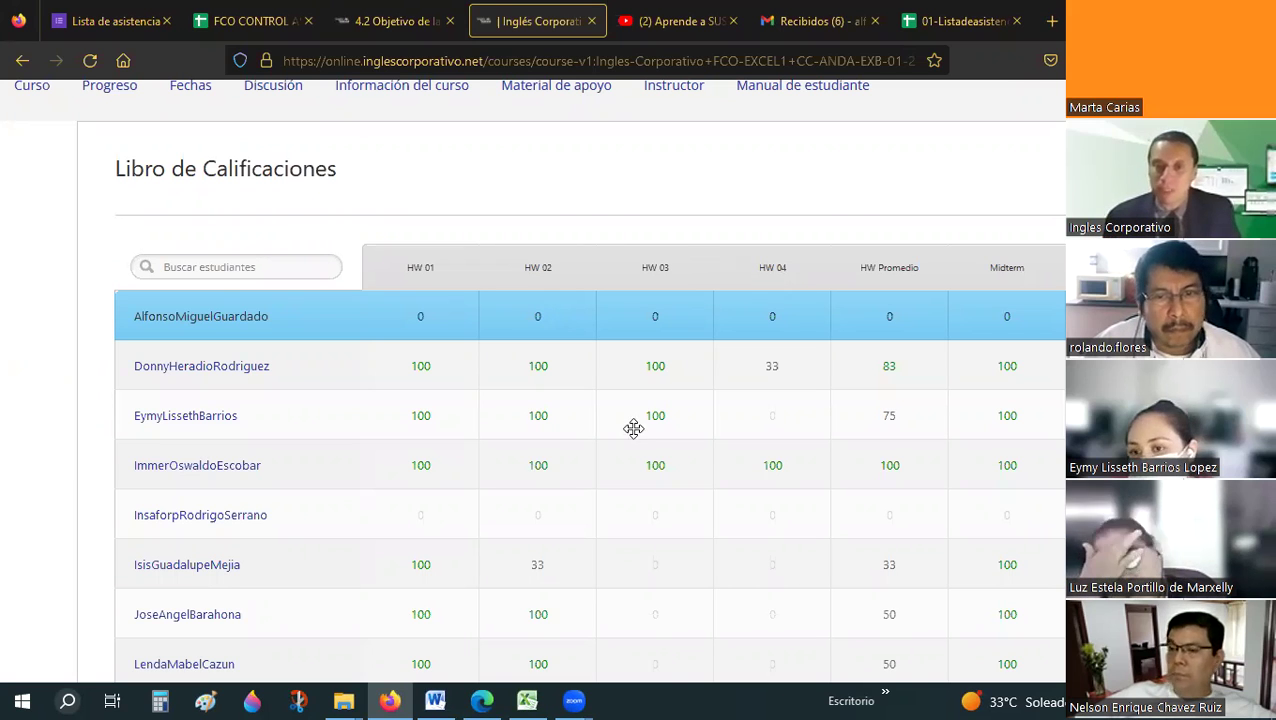
{"action": "left_click", "coordinate": [718, 450]}
{"action": "scroll", "coordinate": [718, 451], "scroll_direction": "down", "scroll_amount": 2}
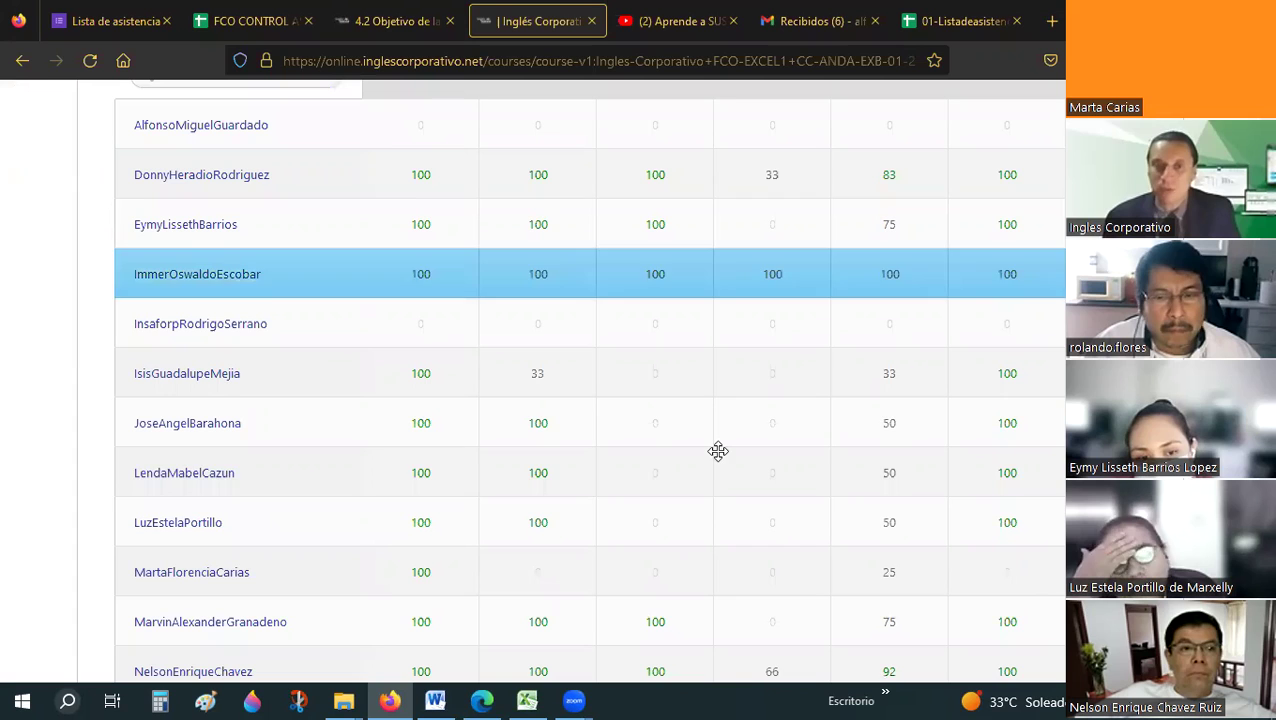
{"action": "left_click", "coordinate": [718, 451]}
{"action": "scroll", "coordinate": [718, 451], "scroll_direction": "down", "scroll_amount": 2}
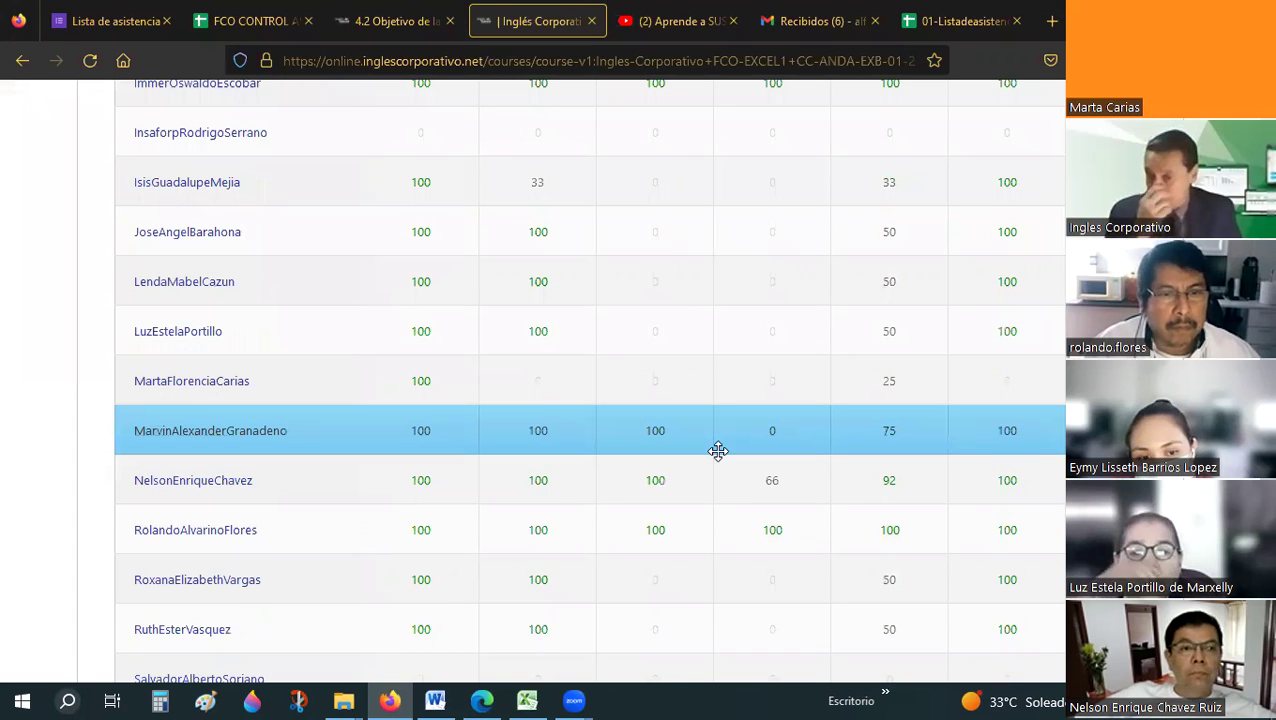
{"action": "left_click", "coordinate": [636, 525]}
{"action": "scroll", "coordinate": [635, 530], "scroll_direction": "down", "scroll_amount": 3}
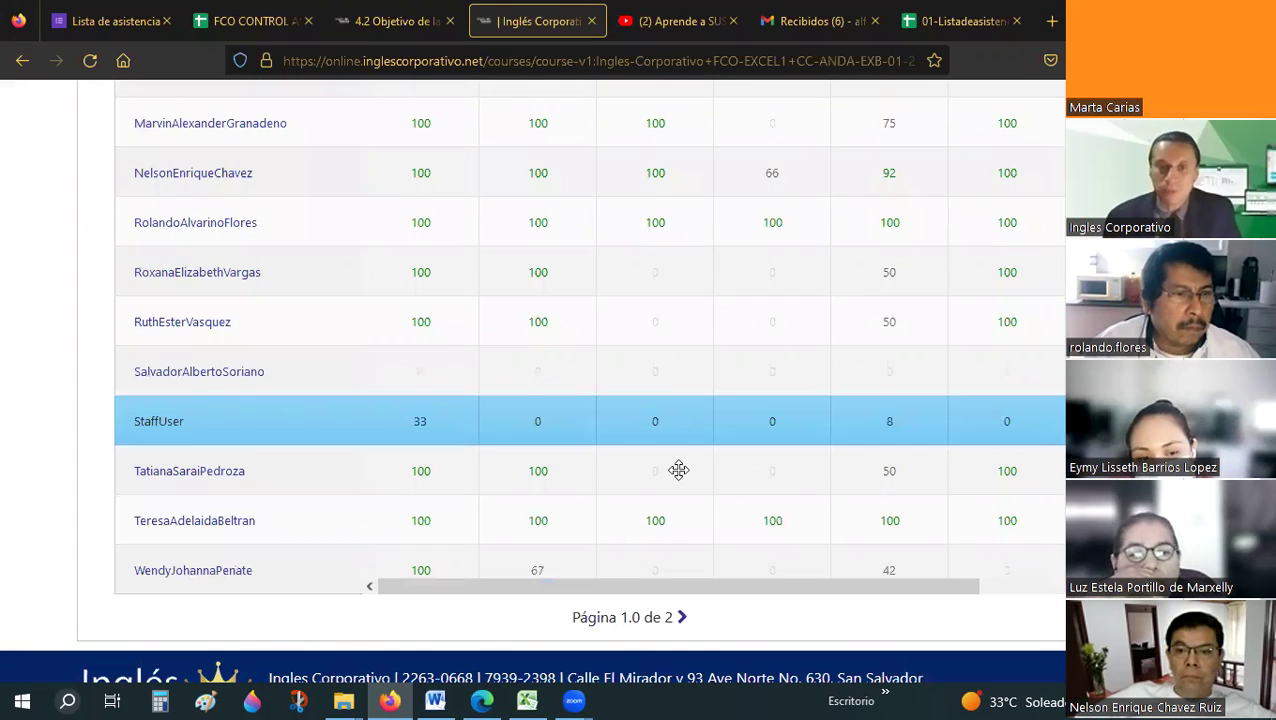
{"action": "scroll", "coordinate": [678, 468], "scroll_direction": "down", "scroll_amount": 1}
{"action": "scroll", "coordinate": [686, 462], "scroll_direction": "up", "scroll_amount": 5}
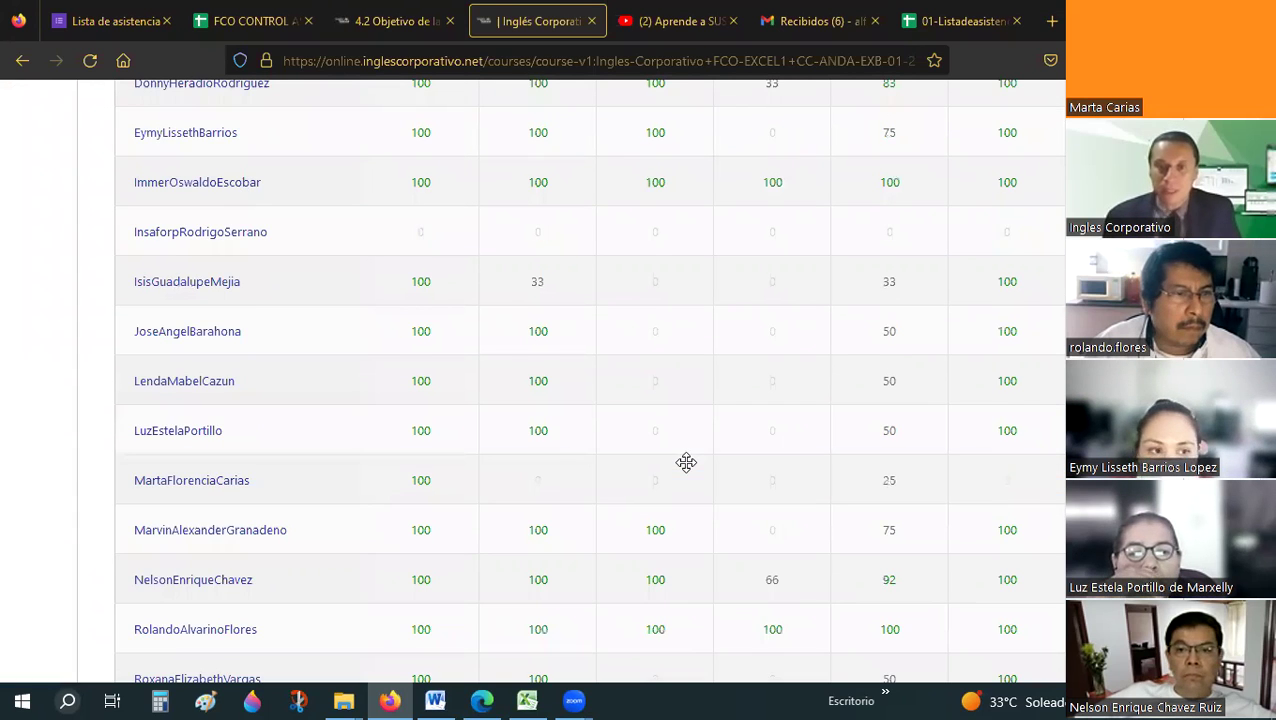
{"action": "scroll", "coordinate": [686, 462], "scroll_direction": "up", "scroll_amount": 2}
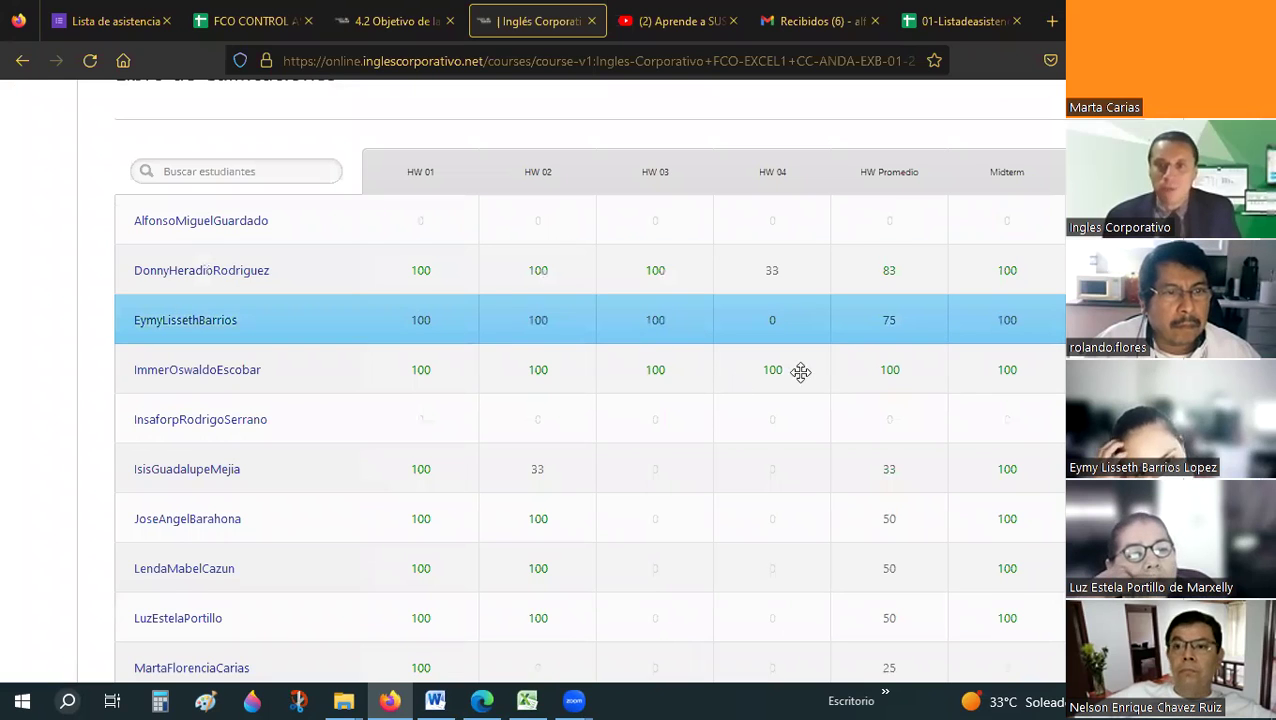
{"action": "scroll", "coordinate": [801, 372], "scroll_direction": "down", "scroll_amount": 1}
{"action": "scroll", "coordinate": [801, 372], "scroll_direction": "down", "scroll_amount": 3}
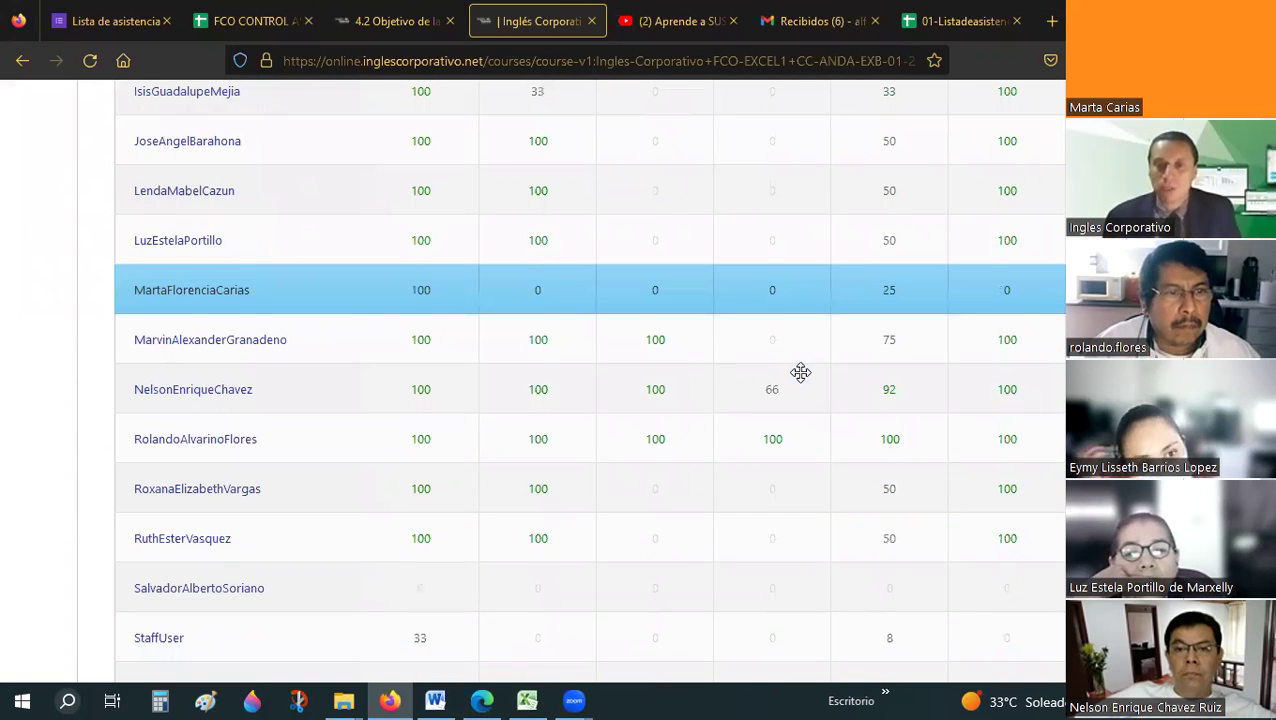
{"action": "scroll", "coordinate": [801, 372], "scroll_direction": "down", "scroll_amount": 1}
{"action": "scroll", "coordinate": [801, 372], "scroll_direction": "down", "scroll_amount": 2}
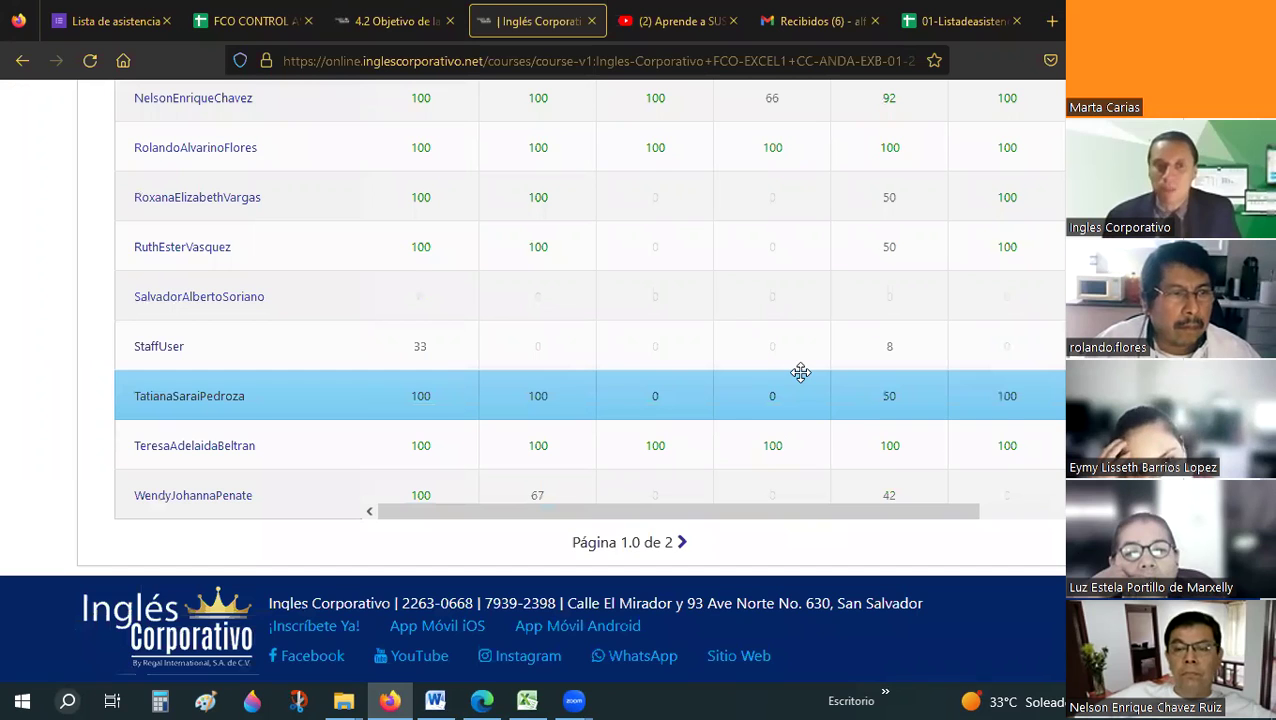
{"action": "scroll", "coordinate": [780, 340], "scroll_direction": "up", "scroll_amount": 1}
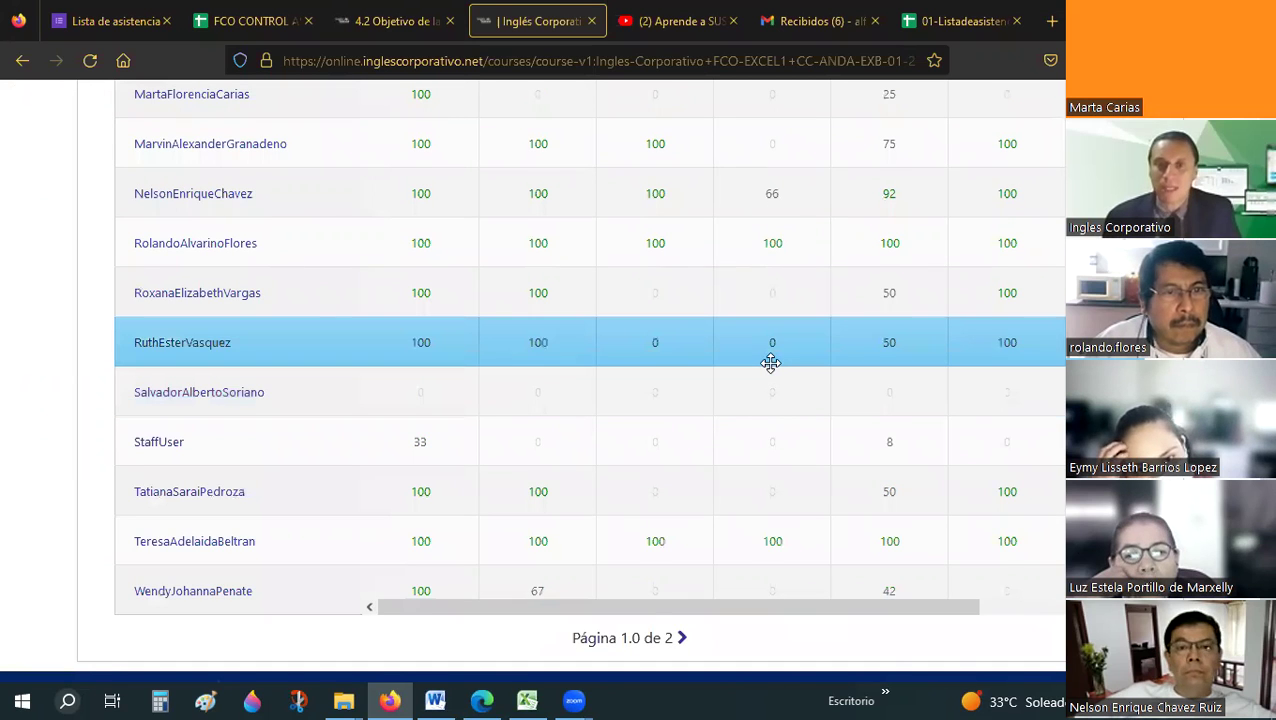
{"action": "scroll", "coordinate": [770, 363], "scroll_direction": "up", "scroll_amount": 4}
{"action": "scroll", "coordinate": [770, 363], "scroll_direction": "up", "scroll_amount": 2}
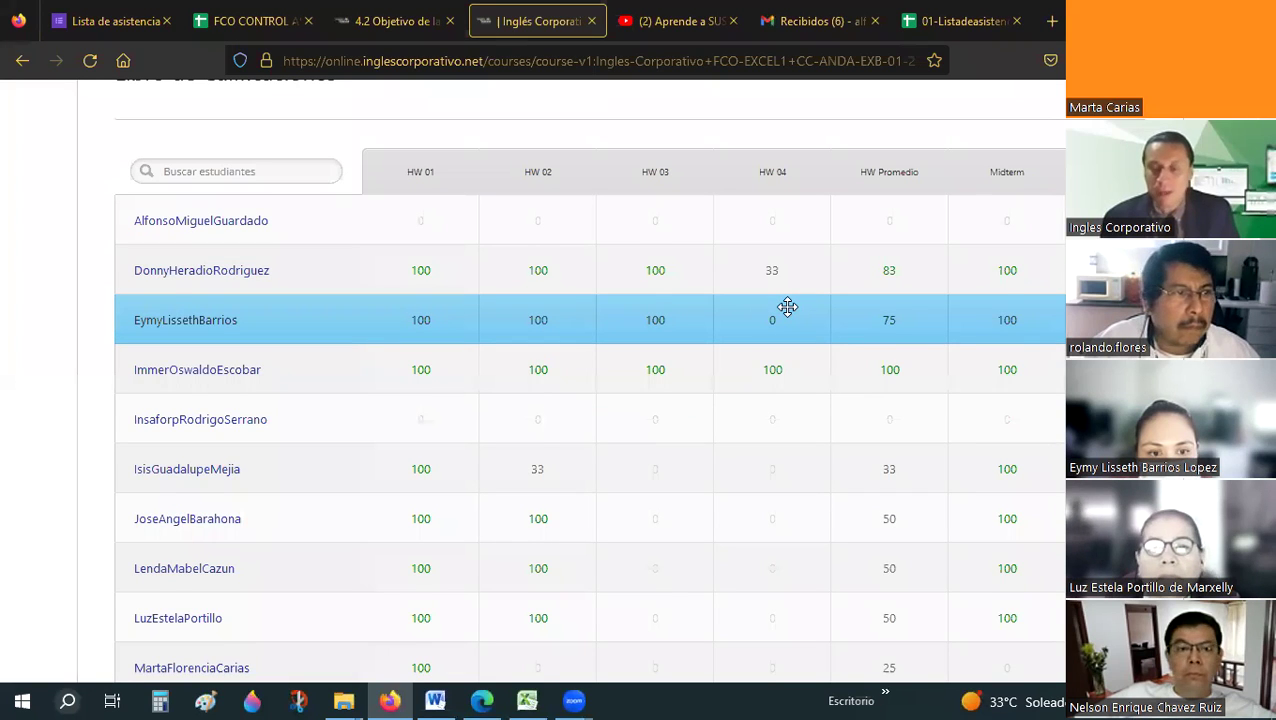
{"action": "scroll", "coordinate": [785, 306], "scroll_direction": "down", "scroll_amount": 2}
{"action": "scroll", "coordinate": [786, 305], "scroll_direction": "down", "scroll_amount": 4}
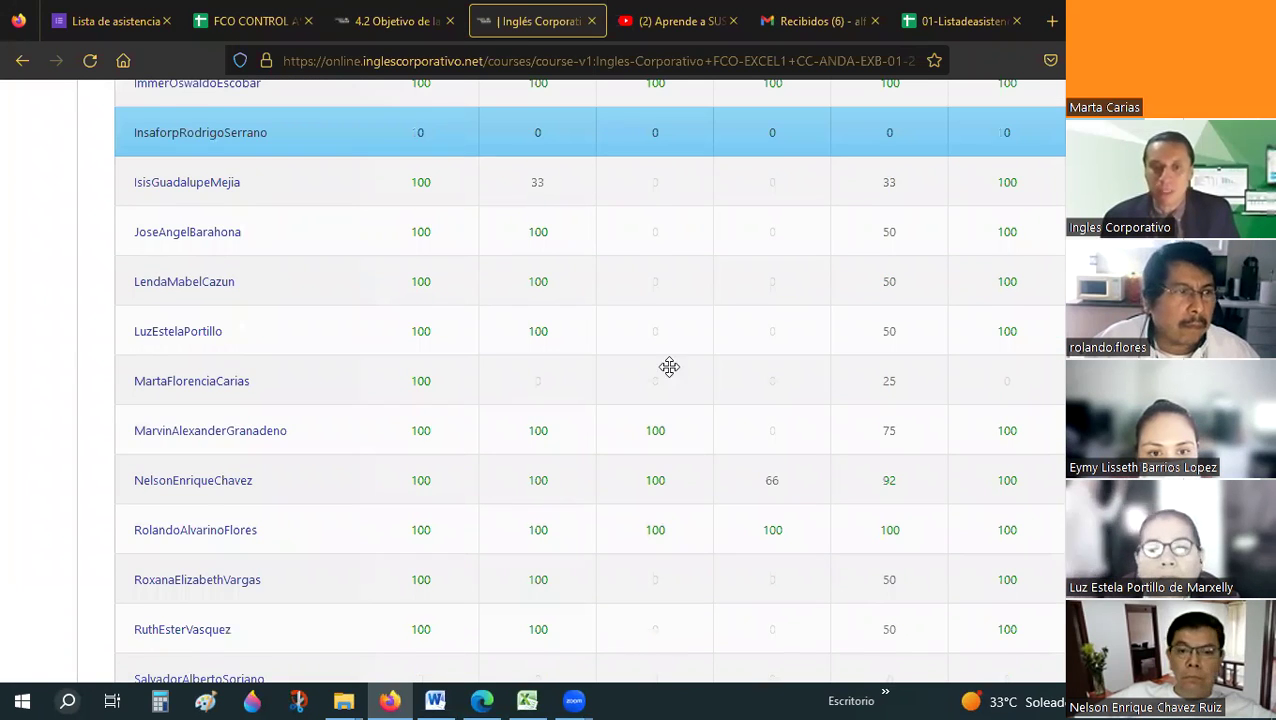
{"action": "scroll", "coordinate": [666, 367], "scroll_direction": "down", "scroll_amount": 4}
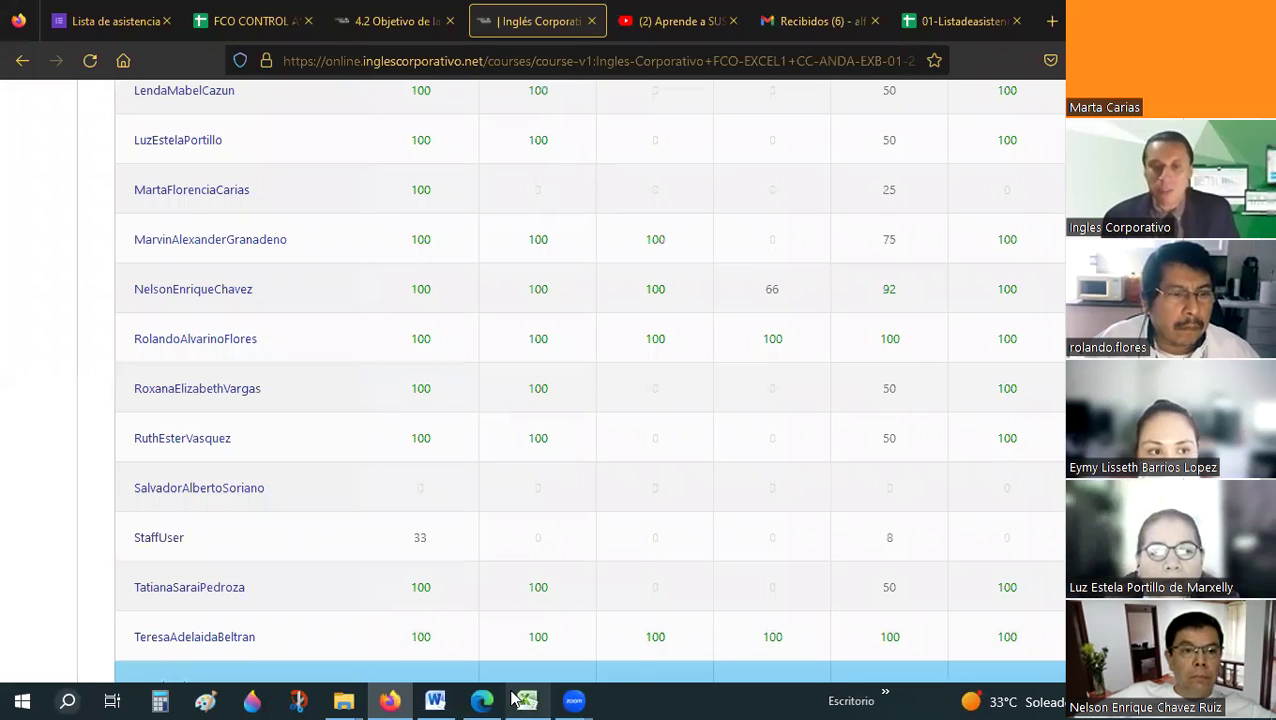
- Bring up the Excel lesson workbook, view the Objetivo heading and Función buscar / reemplazar section, and select M5
{"action": "left_click", "coordinate": [512, 697]}
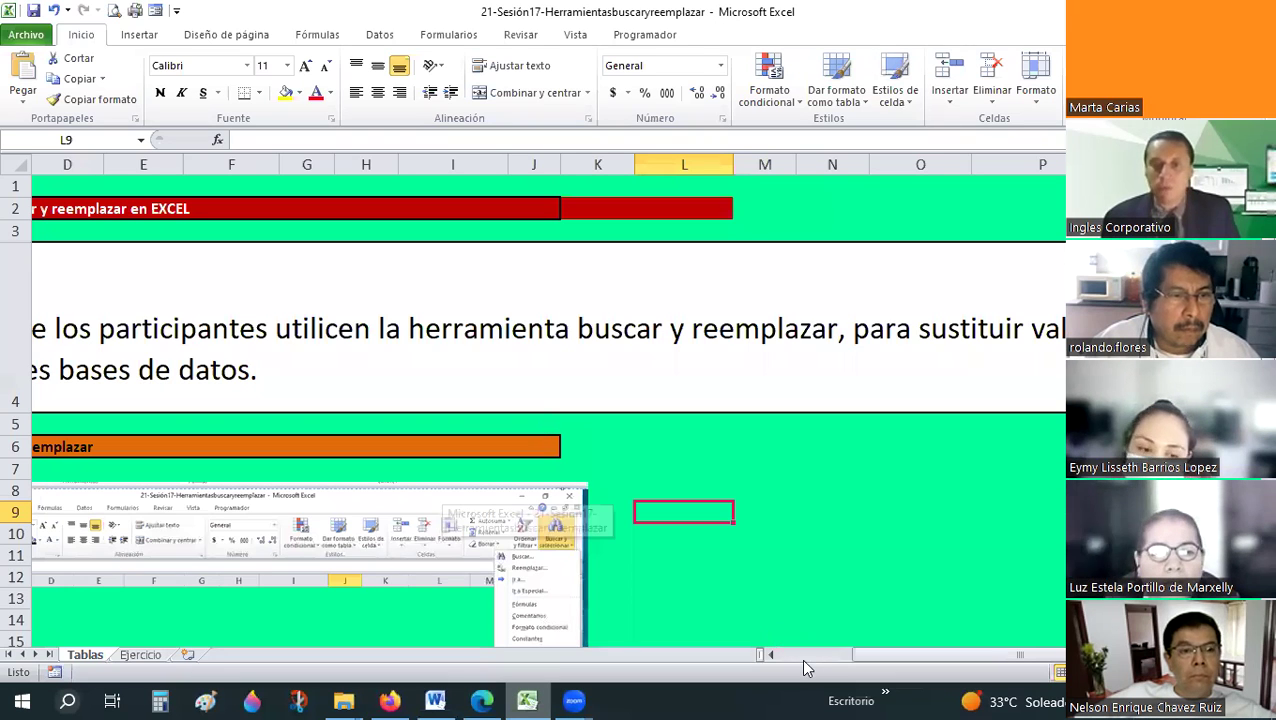
{"action": "scroll", "coordinate": [763, 575], "scroll_direction": "left", "scroll_amount": 3}
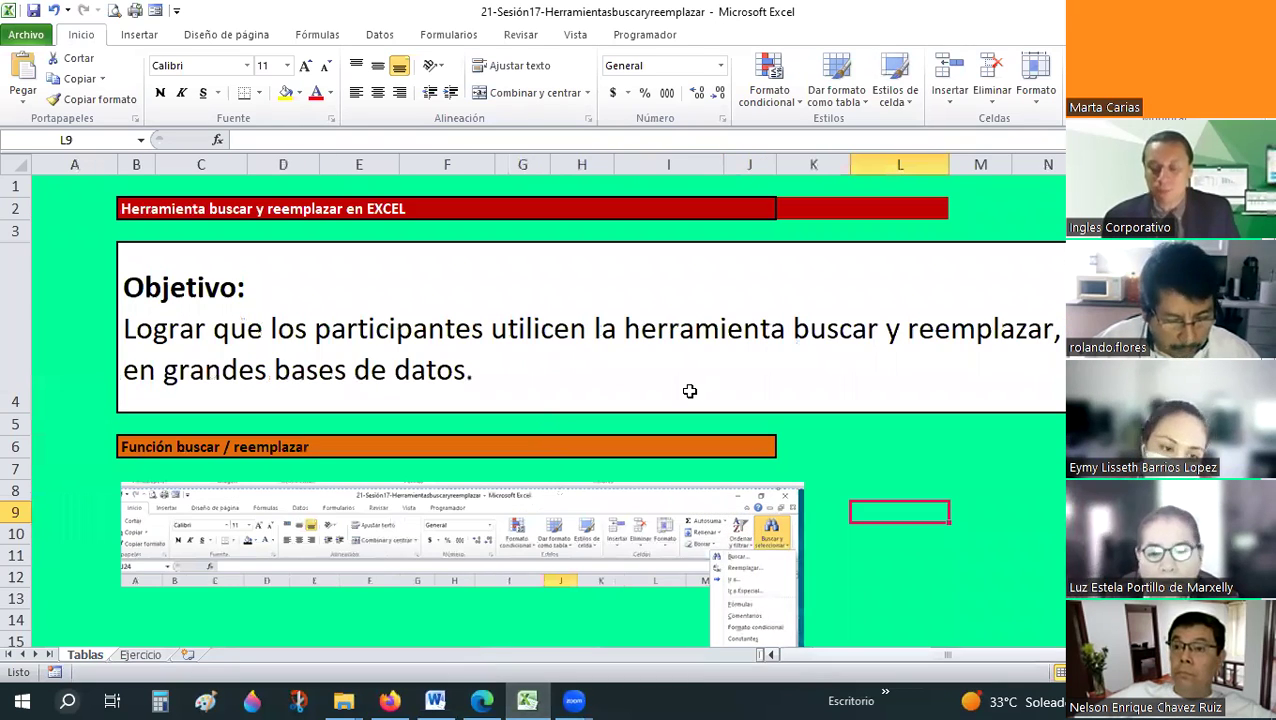
{"action": "left_click", "coordinate": [689, 391]}
{"action": "scroll", "coordinate": [689, 391], "scroll_direction": "down", "scroll_amount": 1}
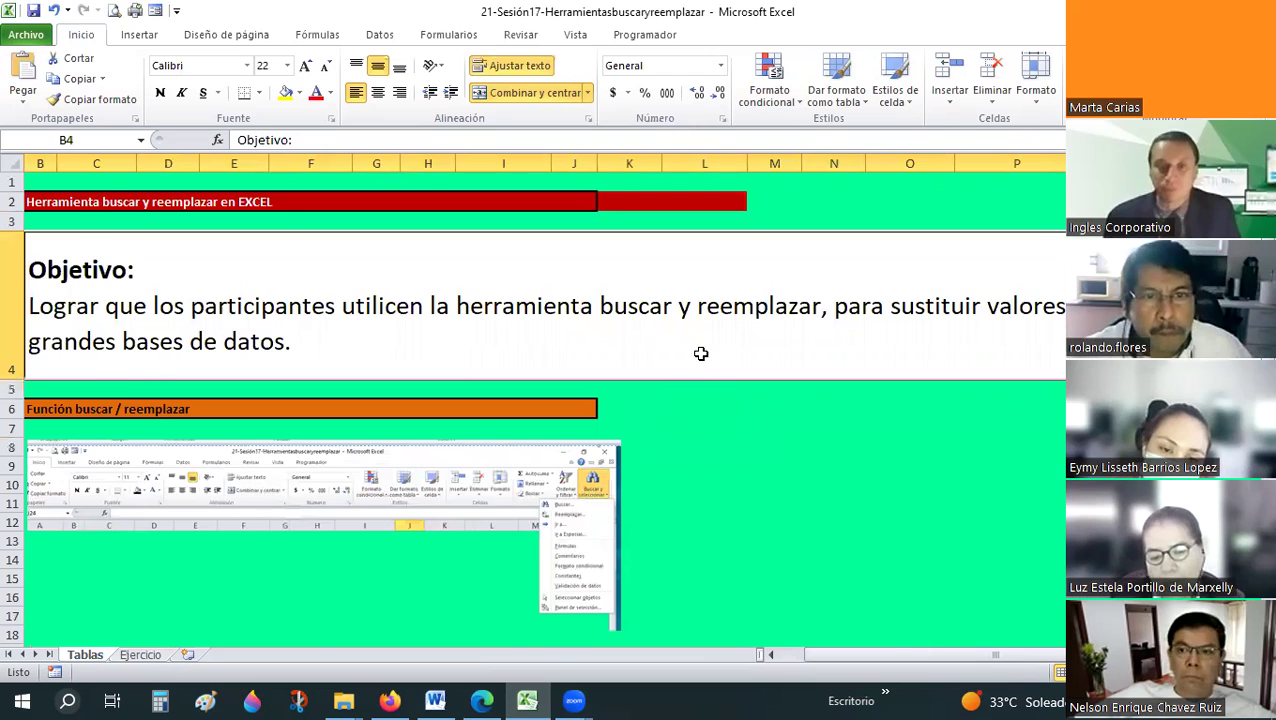
{"action": "scroll", "coordinate": [701, 353], "scroll_direction": "down", "scroll_amount": 1}
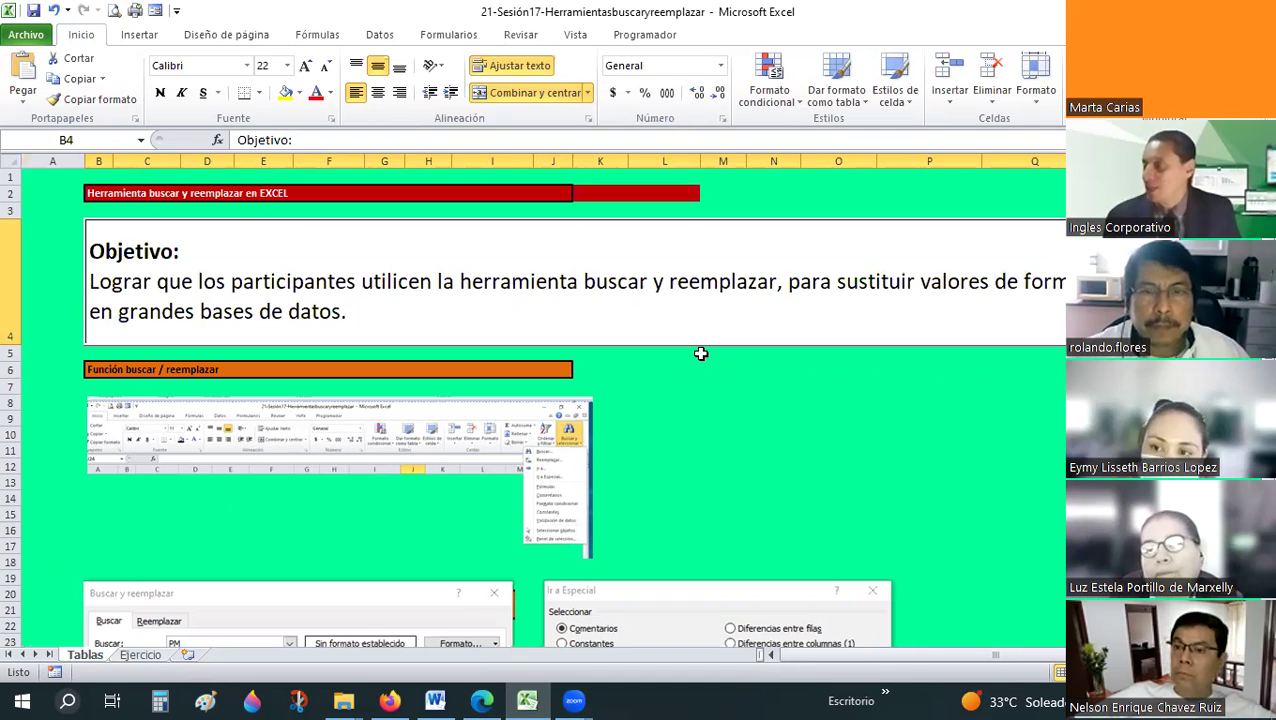
{"action": "left_click", "coordinate": [700, 353]}
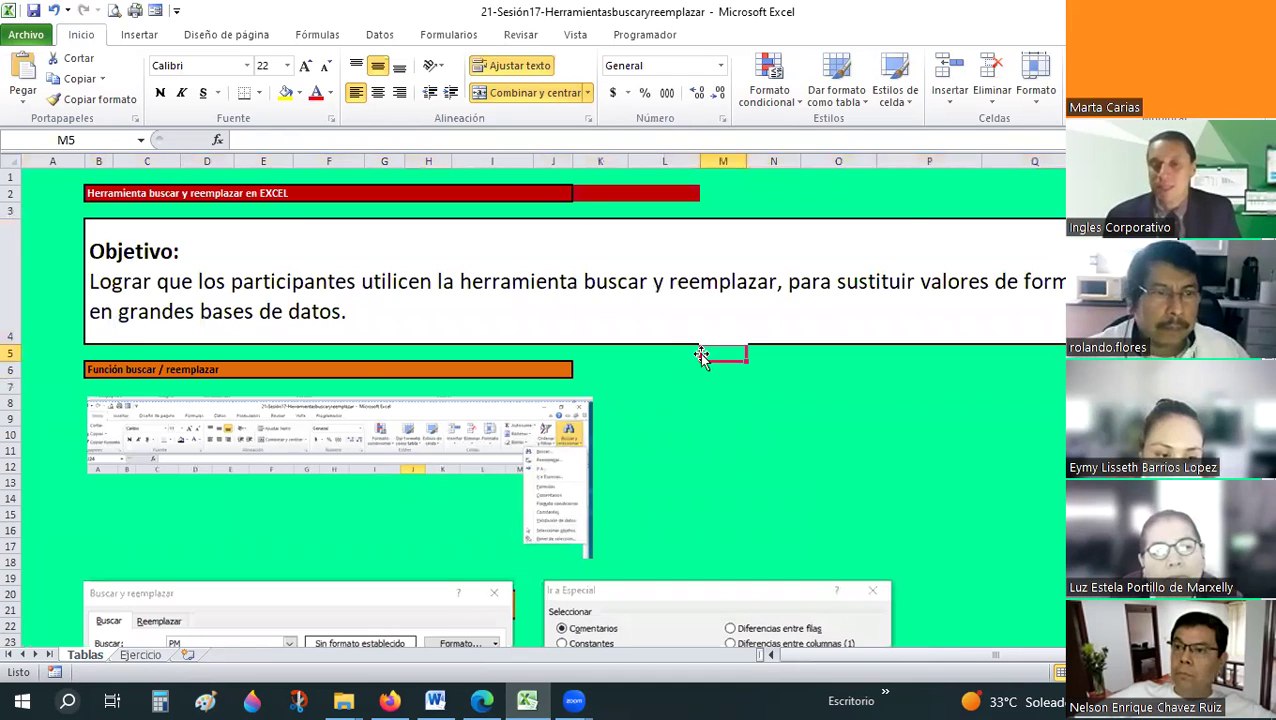
- Open the window switcher and step through the open windows
{"action": "key", "text": "alt+Tab"}
{"action": "key", "text": "Tab"}
{"action": "key", "text": "Down"}
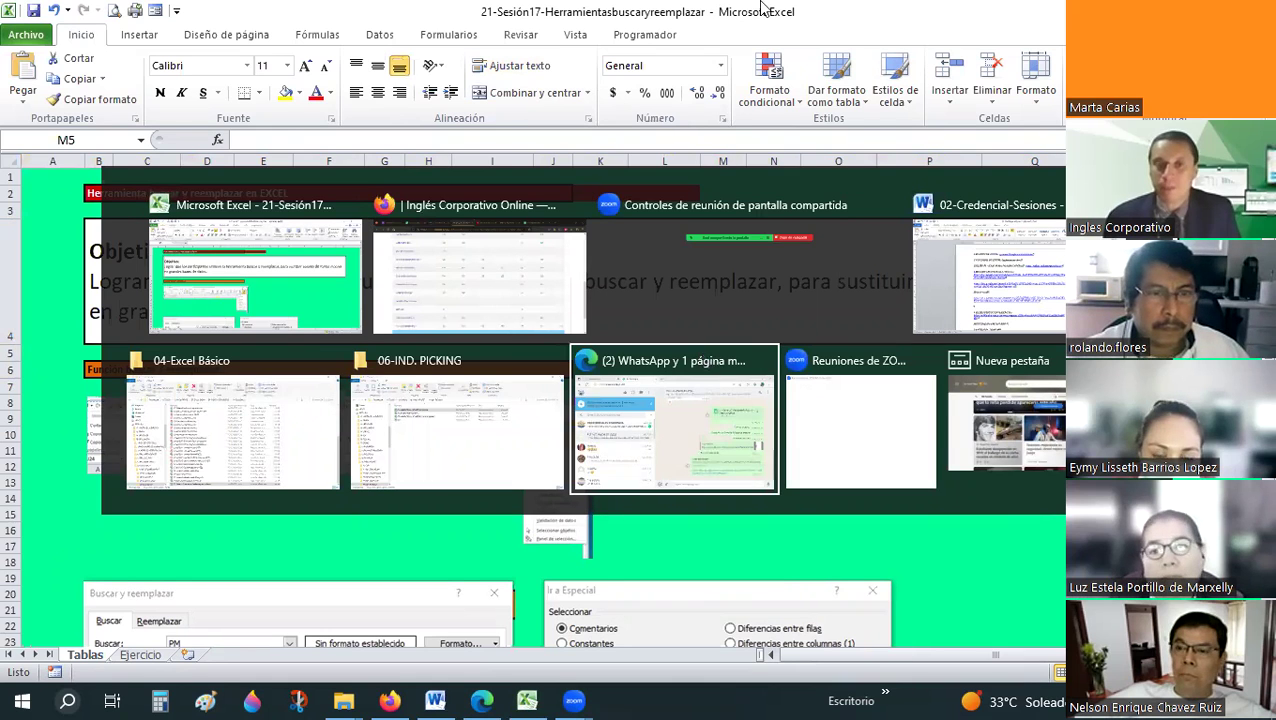
- Check the 01-Listadeasistencia responses down to row 67, selecting E66, then return to Excel
{"action": "key", "text": "Up"}
{"action": "key", "text": "Left"}
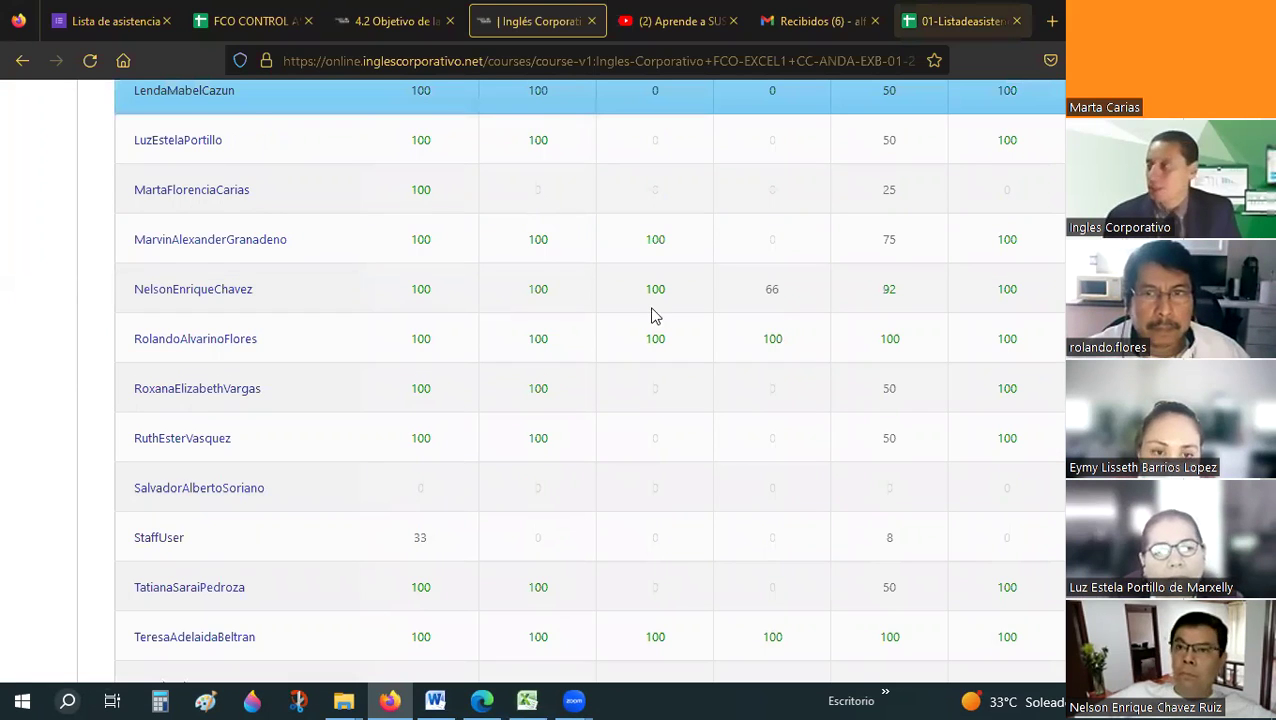
{"action": "key", "text": "ctrl+9"}
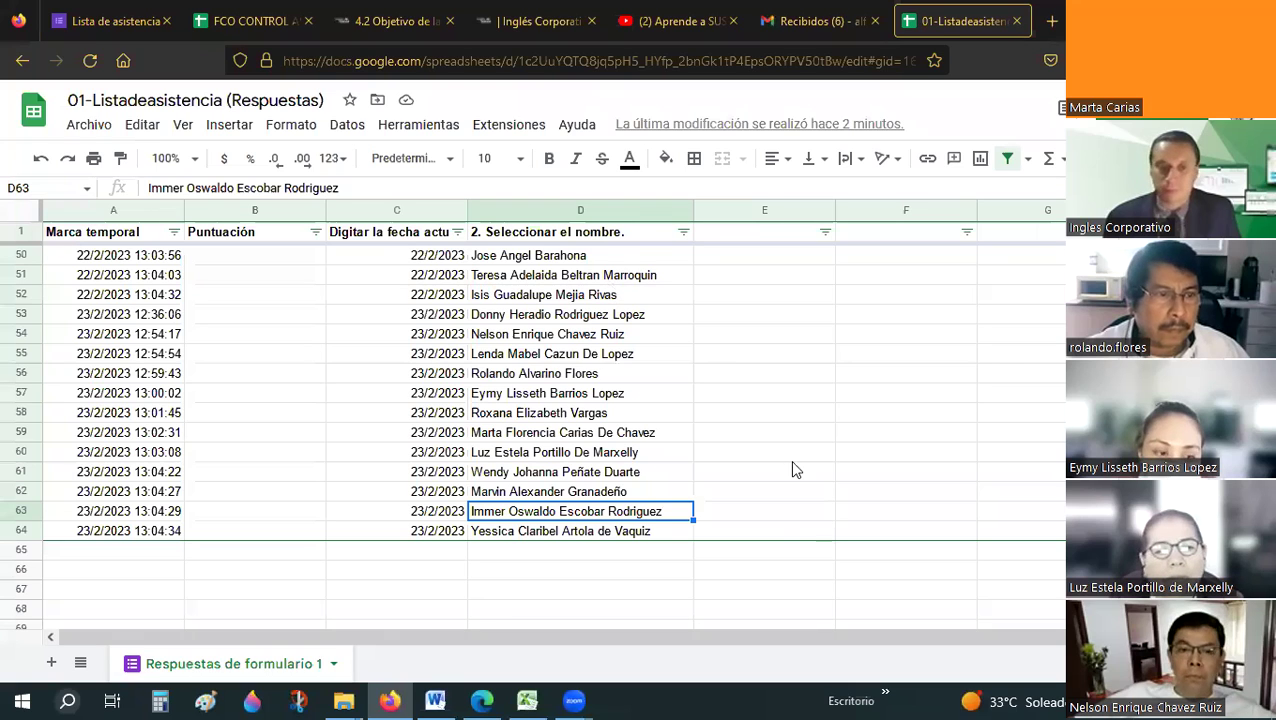
{"action": "scroll", "coordinate": [798, 470], "scroll_direction": "down", "scroll_amount": 2}
{"action": "left_click", "coordinate": [798, 460]}
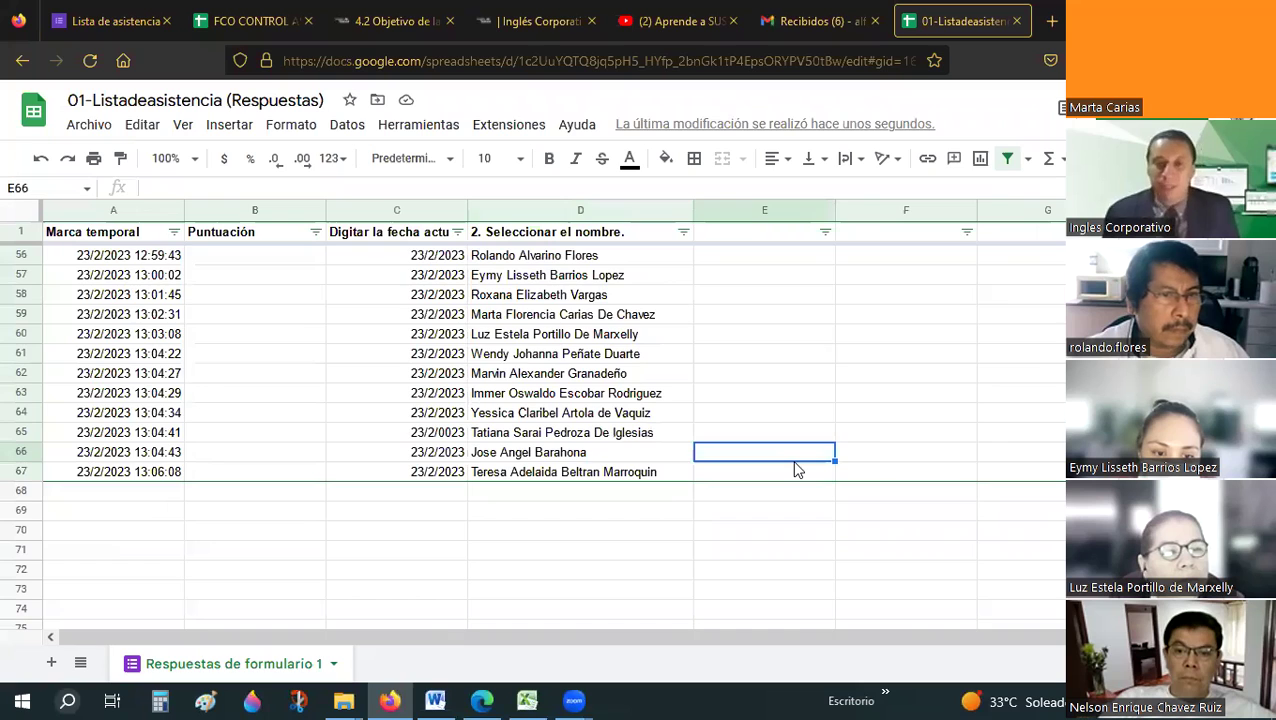
{"action": "key", "text": "alt+Tab"}
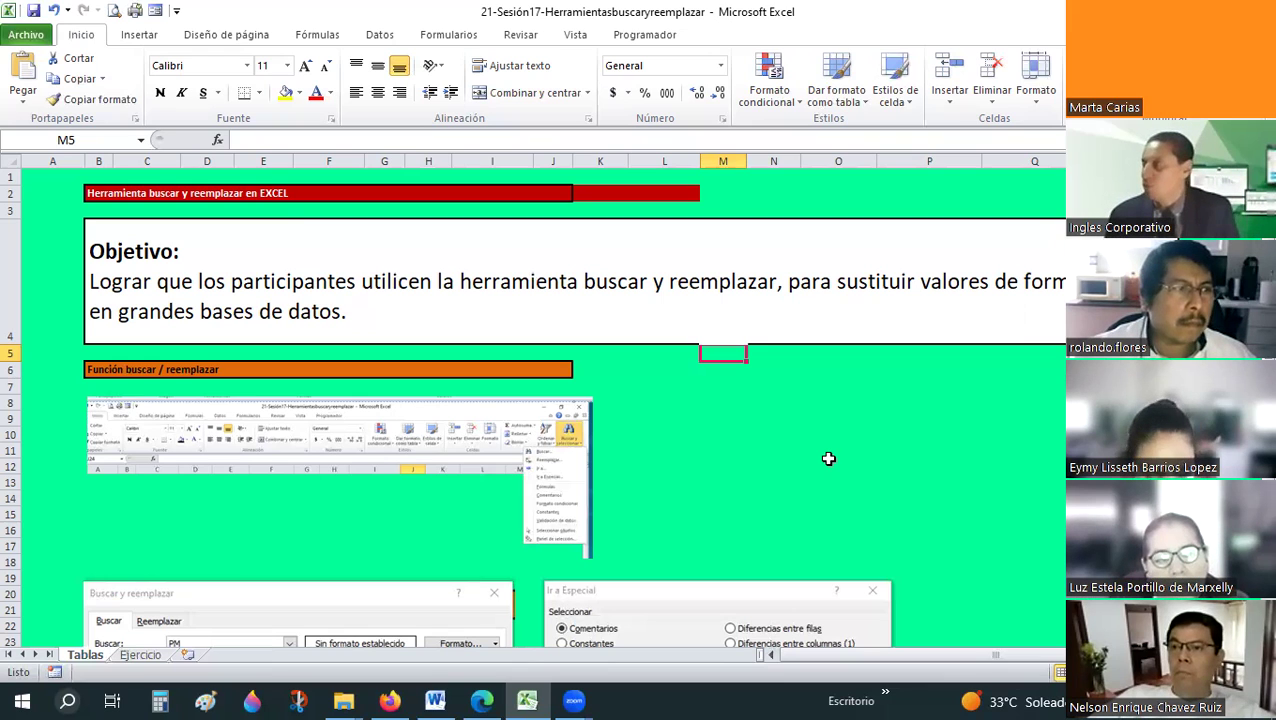
- Select cell O7 and open Buscar y reemplazar with Ctrl+B
{"action": "left_click", "coordinate": [837, 384]}
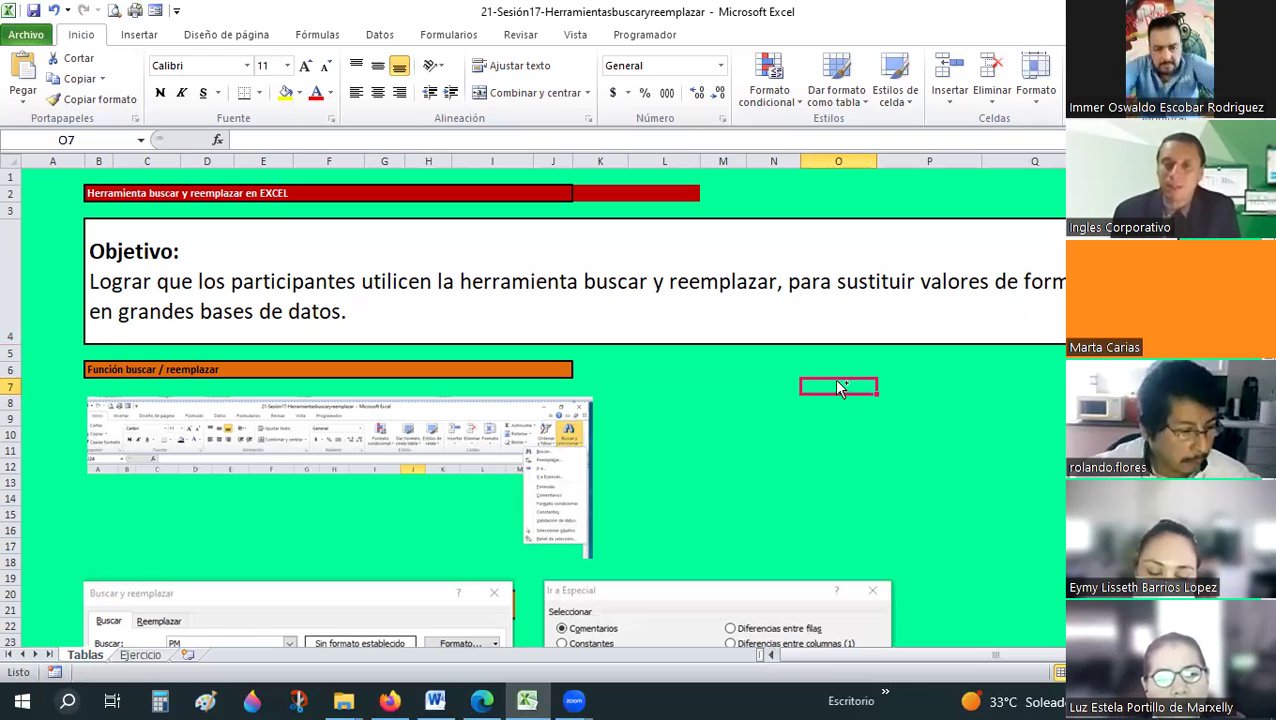
{"action": "key", "text": "ctrl+b"}
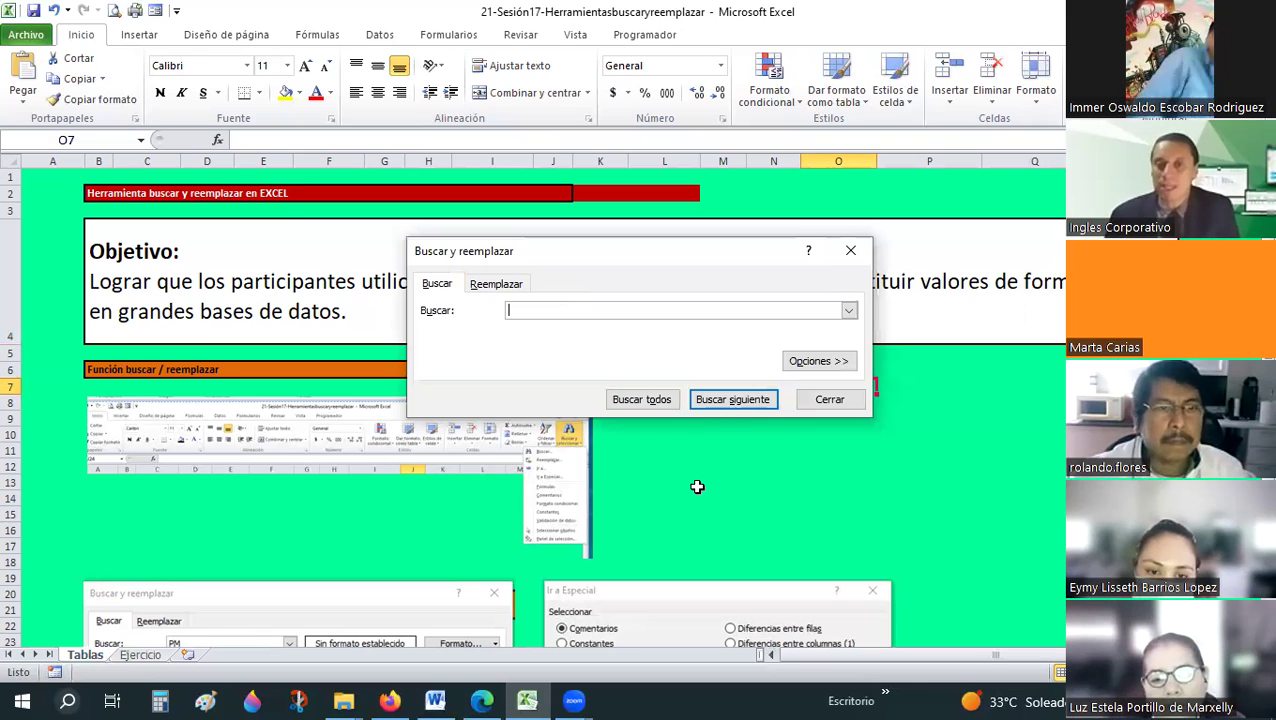
- Close the dialog, then reopen it with Ctrl+B and on Reemplazar with Ctrl+L, closing each time
{"action": "left_click", "coordinate": [826, 398]}
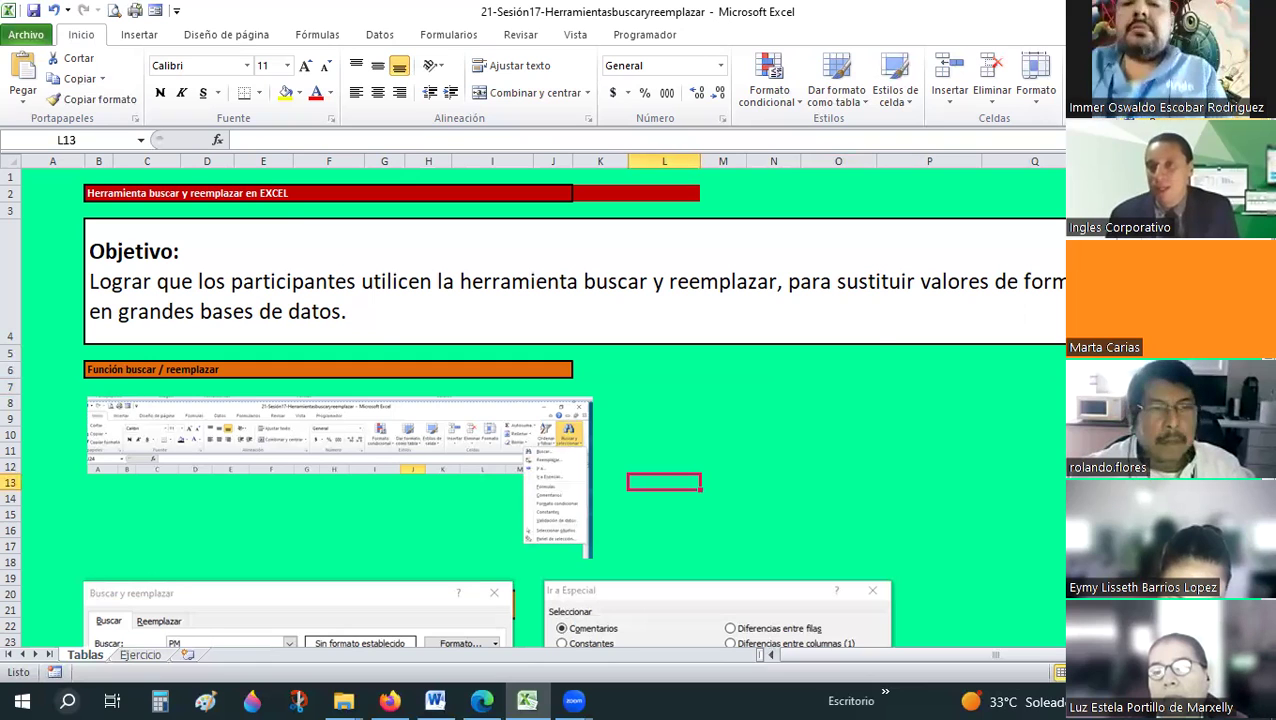
{"action": "key", "text": "ctrl+b"}
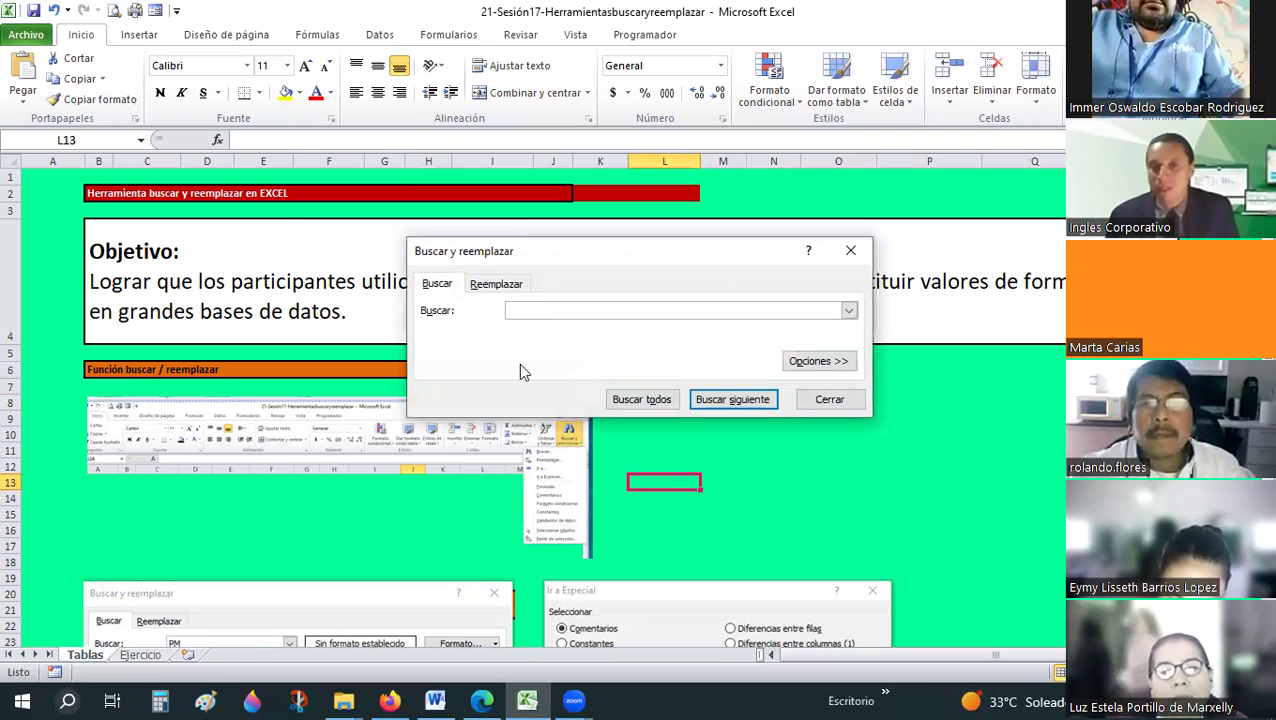
{"action": "left_click", "coordinate": [850, 250]}
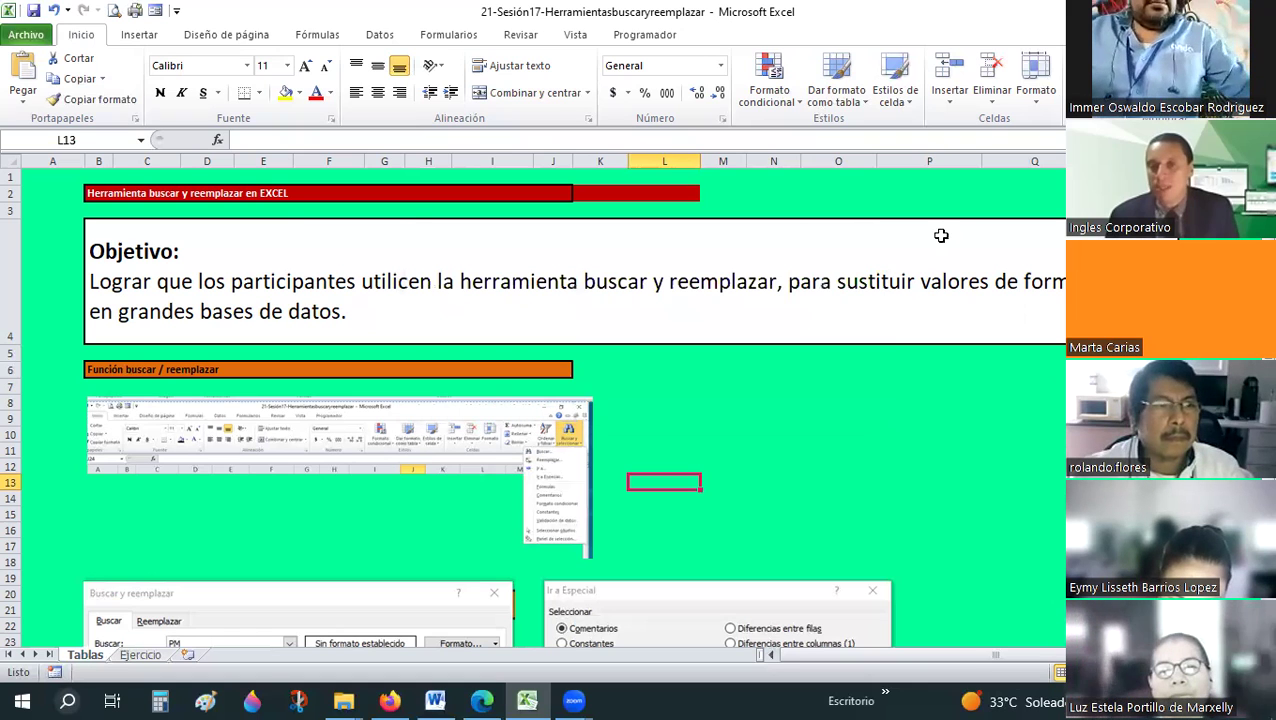
{"action": "key", "text": "ctrl+l"}
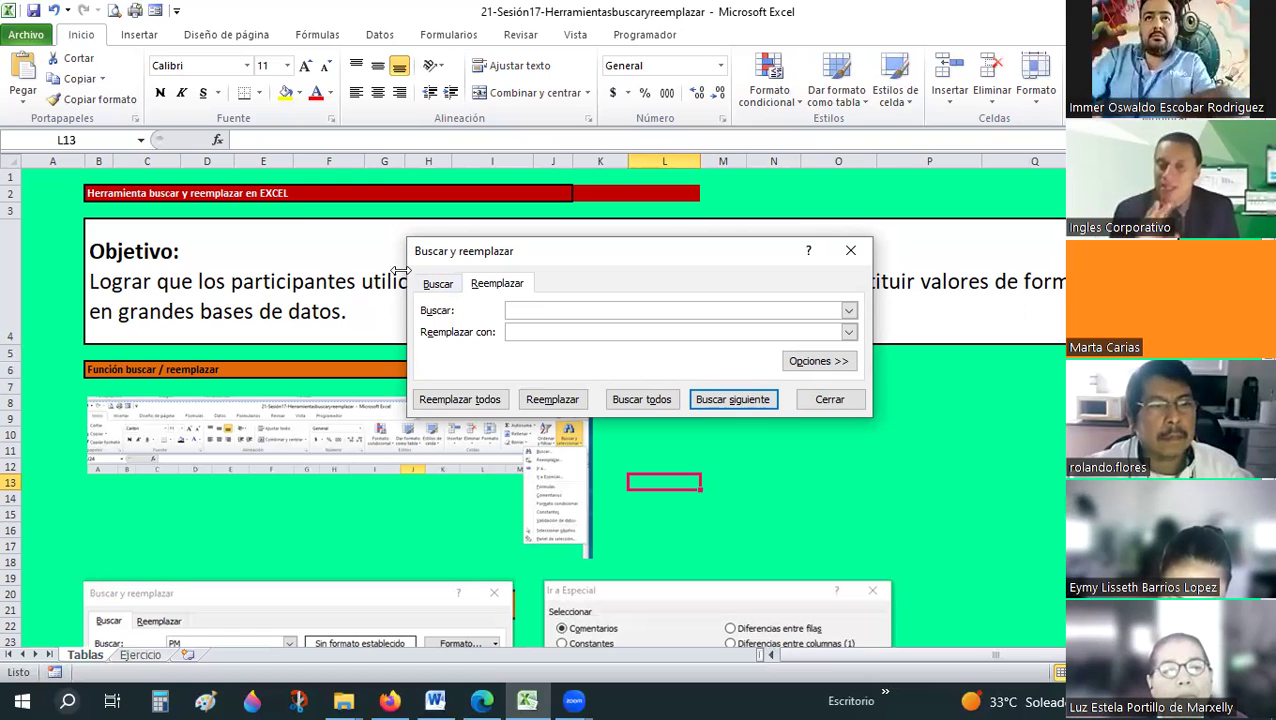
{"action": "key", "text": "Escape"}
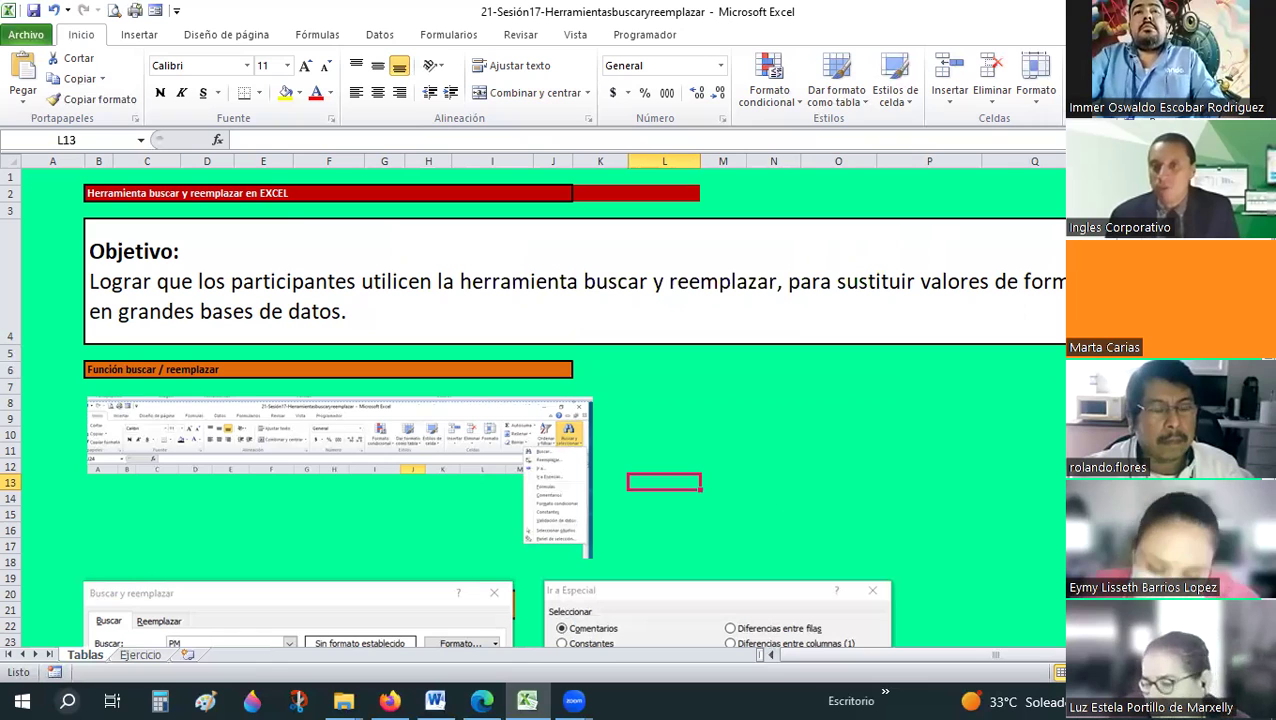
- Repeat the Ctrl+B and Ctrl+L openings, switch to the Buscar tab, close, and scroll to the pictured examples
{"action": "key", "text": "ctrl+b"}
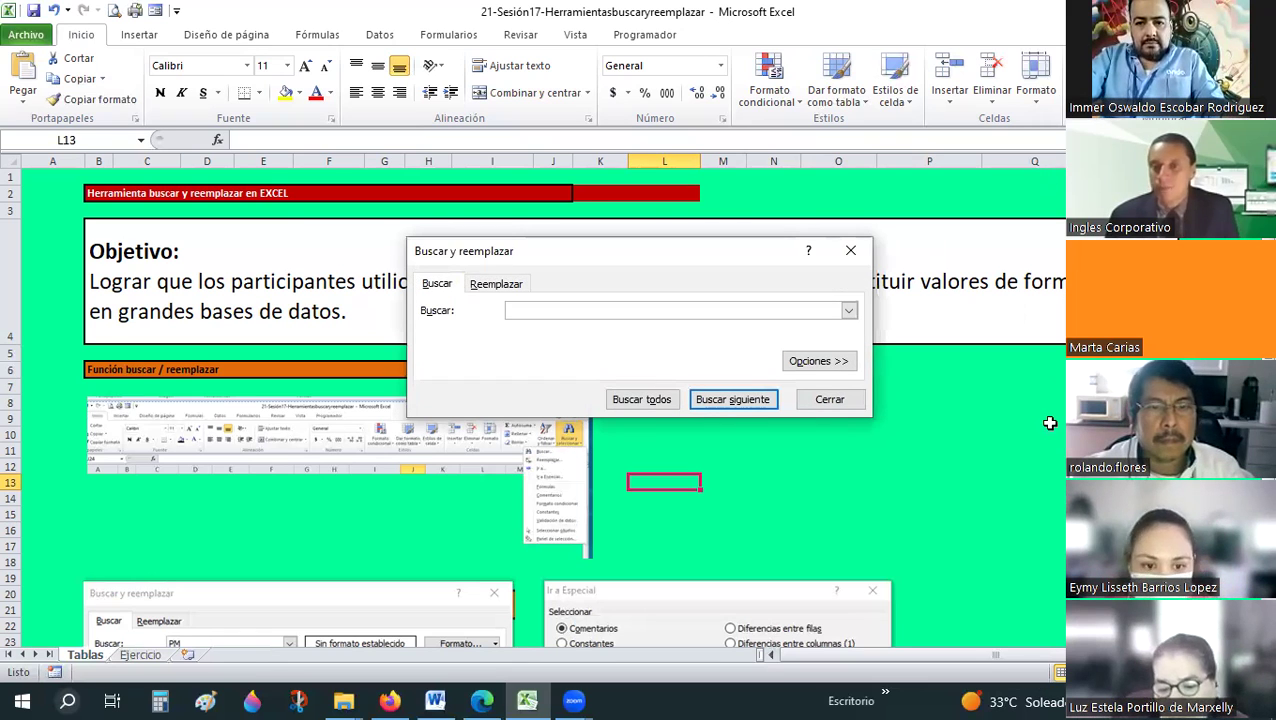
{"action": "left_click", "coordinate": [851, 250]}
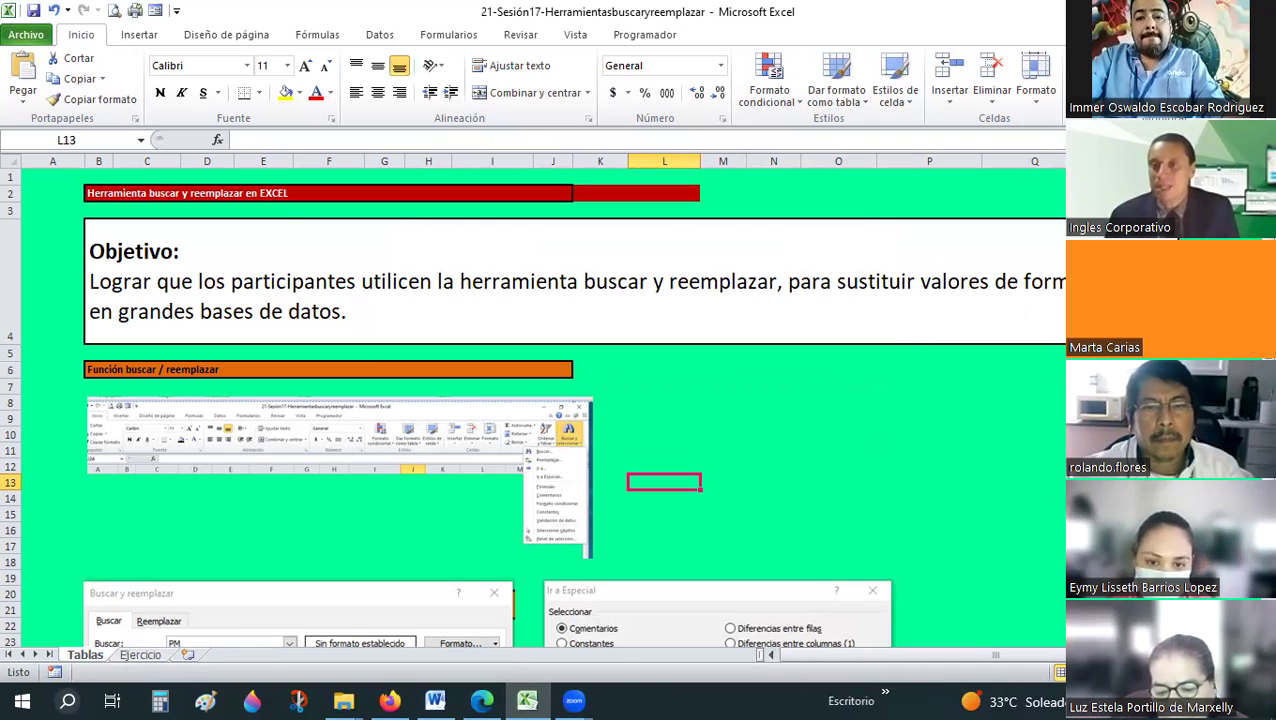
{"action": "key", "text": "ctrl+l"}
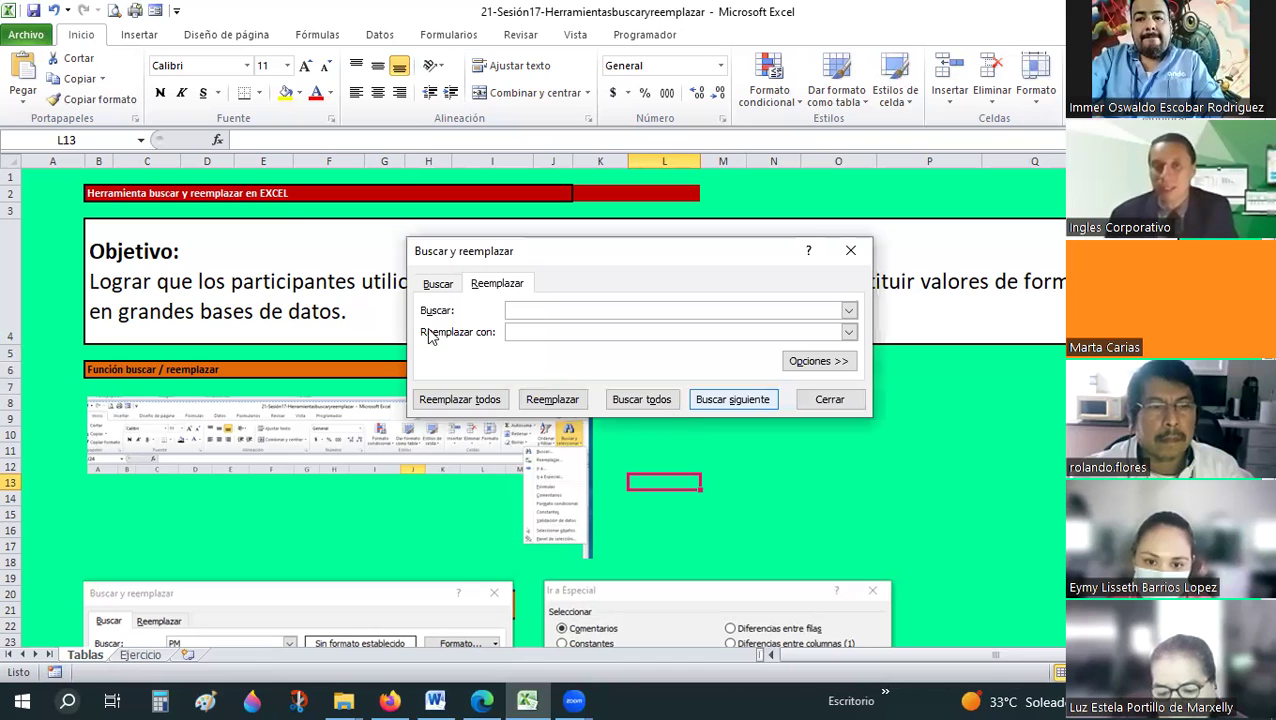
{"action": "left_click", "coordinate": [443, 284]}
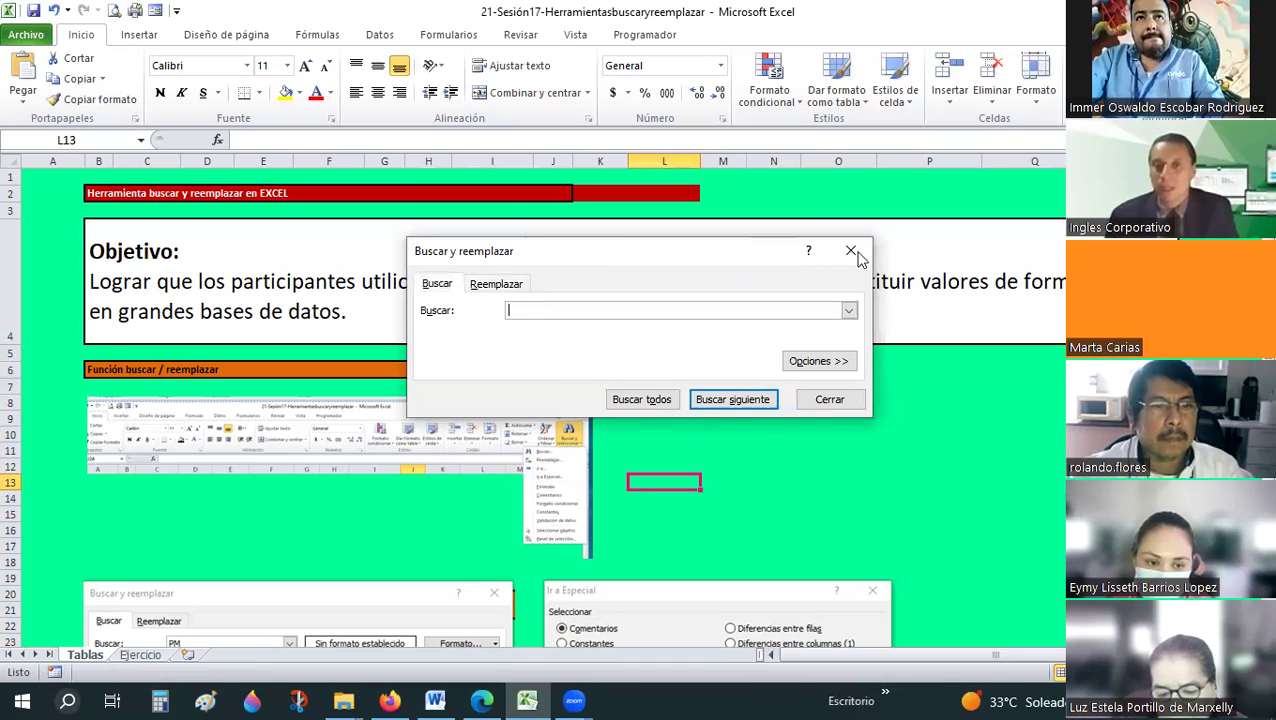
{"action": "key", "text": "Escape"}
{"action": "scroll", "coordinate": [470, 407], "scroll_direction": "down", "scroll_amount": 3}
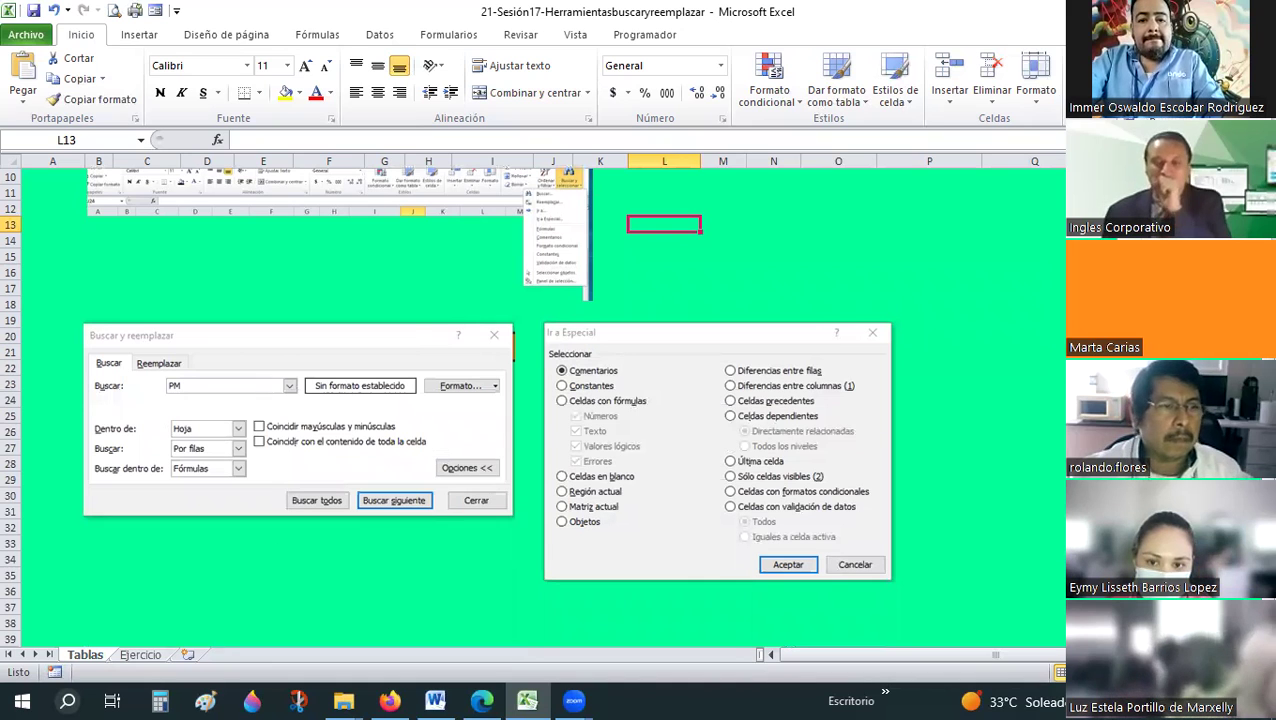
{"action": "key", "text": "ctrl+l"}
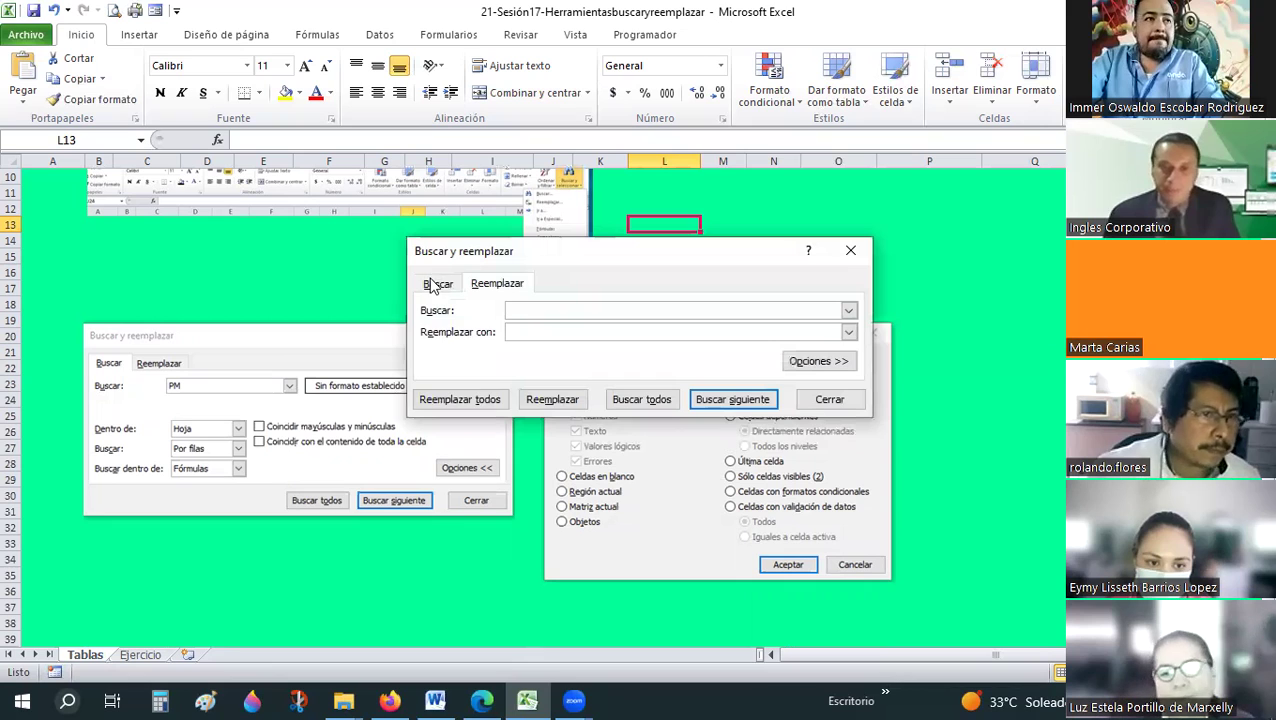
{"action": "left_click", "coordinate": [433, 284]}
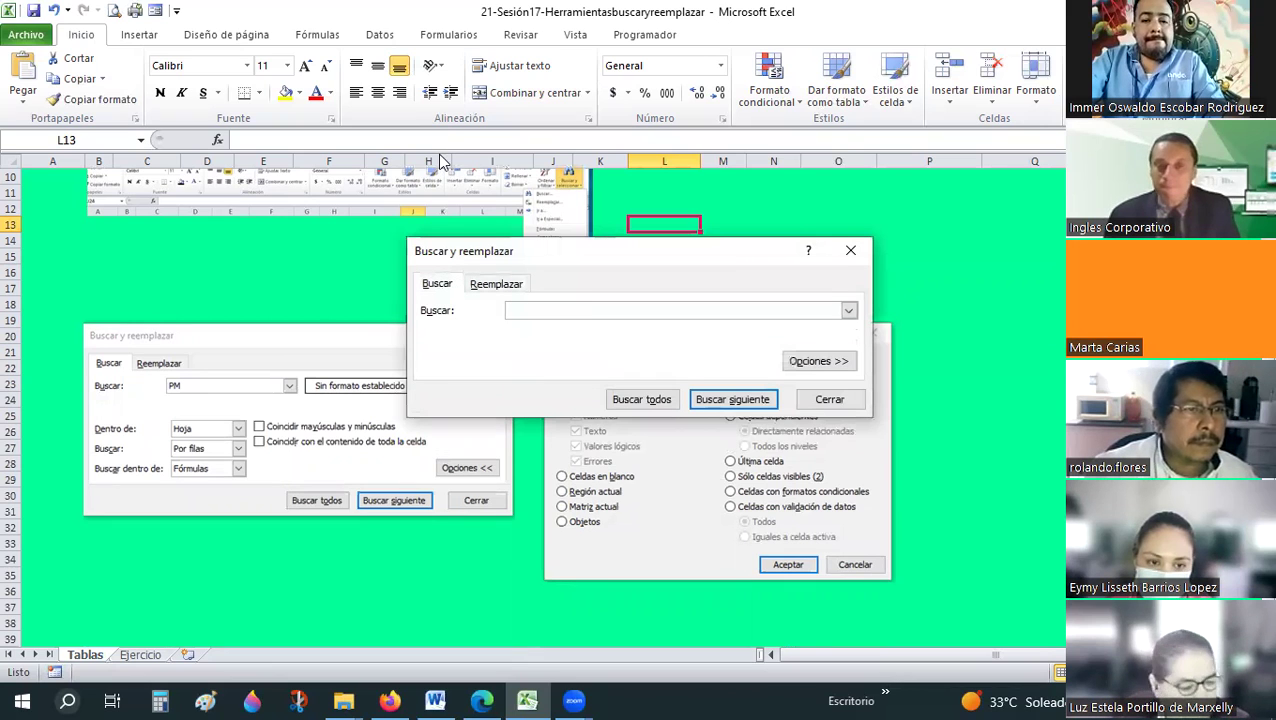
{"action": "left_click_drag", "start_coordinate": [472, 262], "coordinate": [438, 154]}
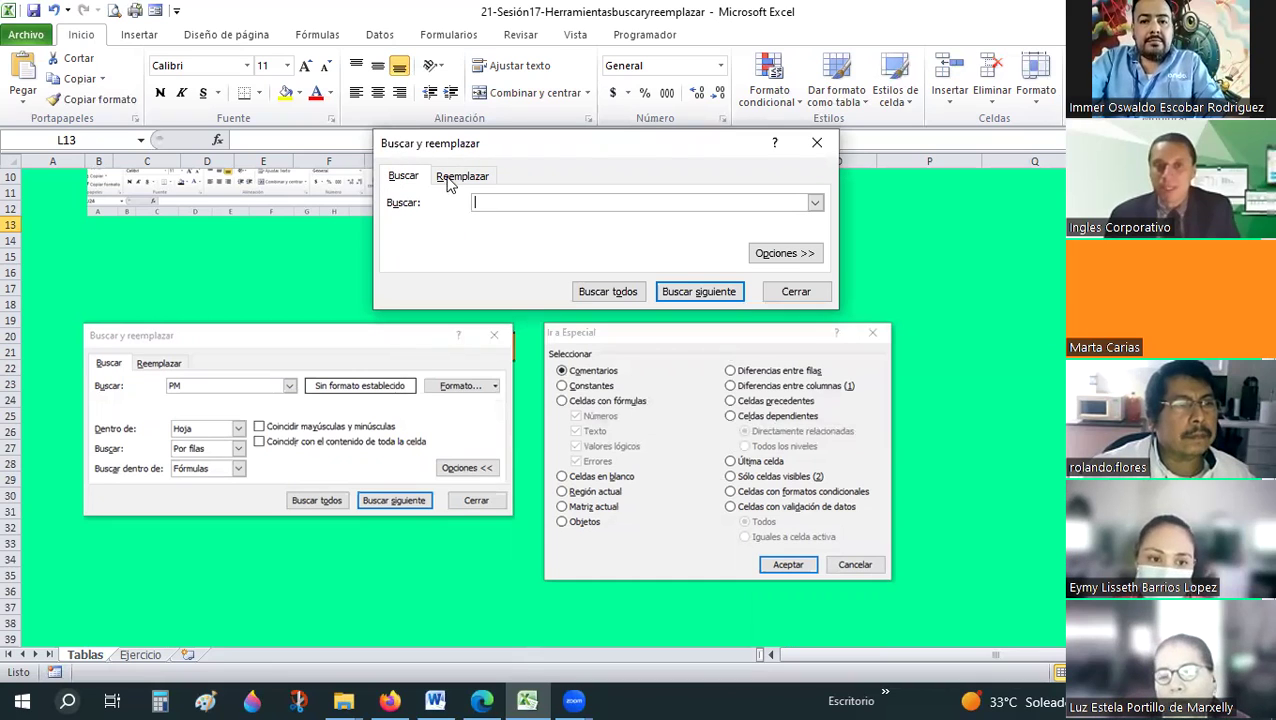
{"action": "left_click", "coordinate": [449, 182]}
{"action": "left_click", "coordinate": [412, 180]}
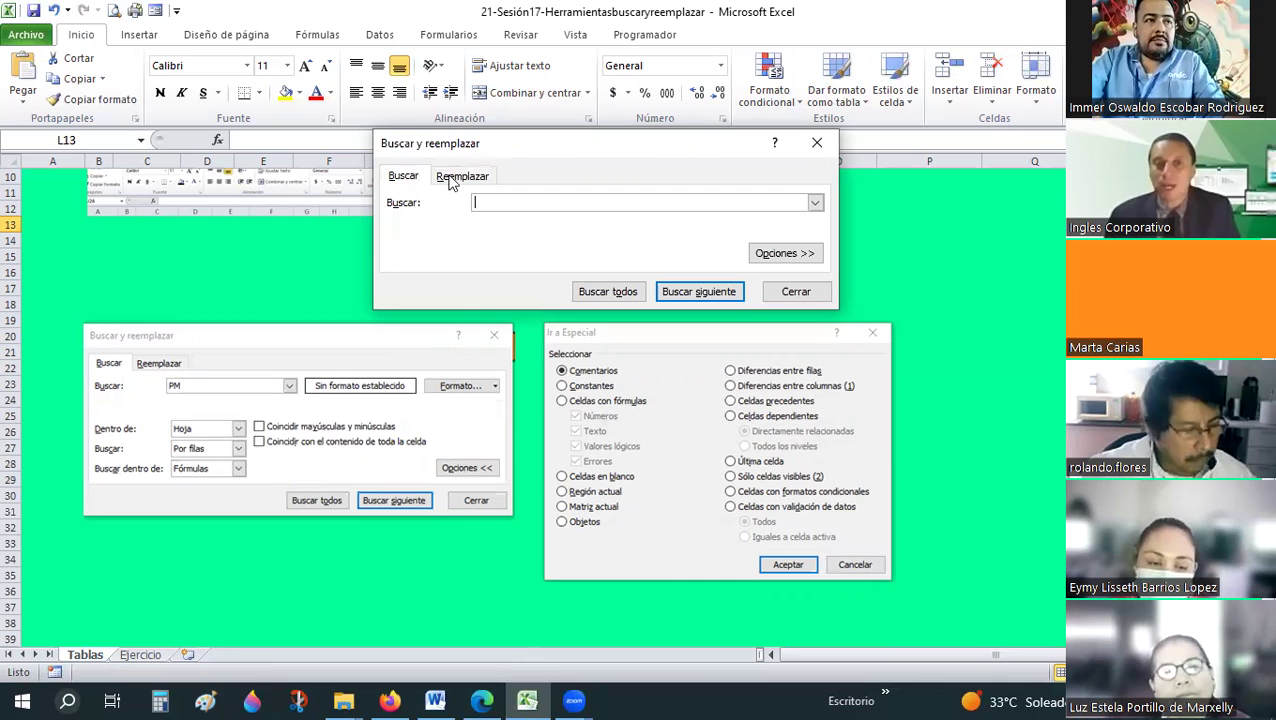
{"action": "key", "text": "ctrl+Tab"}
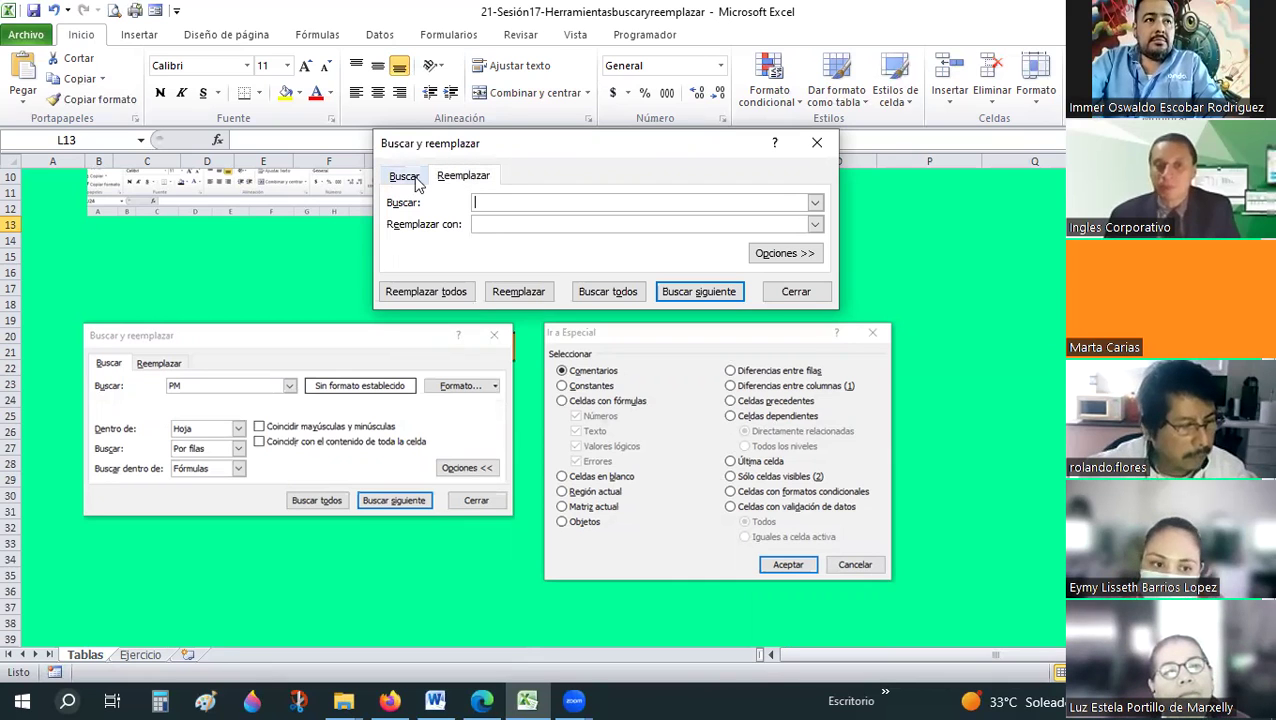
{"action": "left_click", "coordinate": [407, 178]}
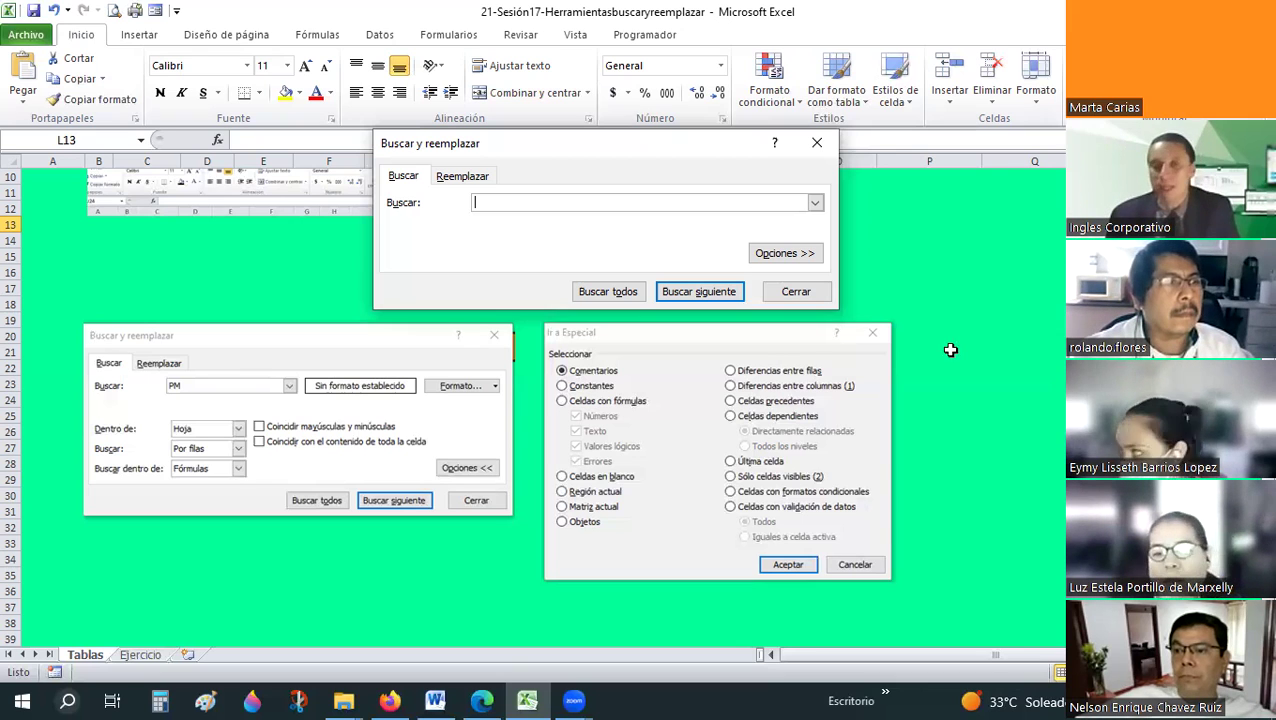
- Show the Reemplazar page and move between its empty Buscar and Reemplazar con fields
{"action": "left_click", "coordinate": [458, 178]}
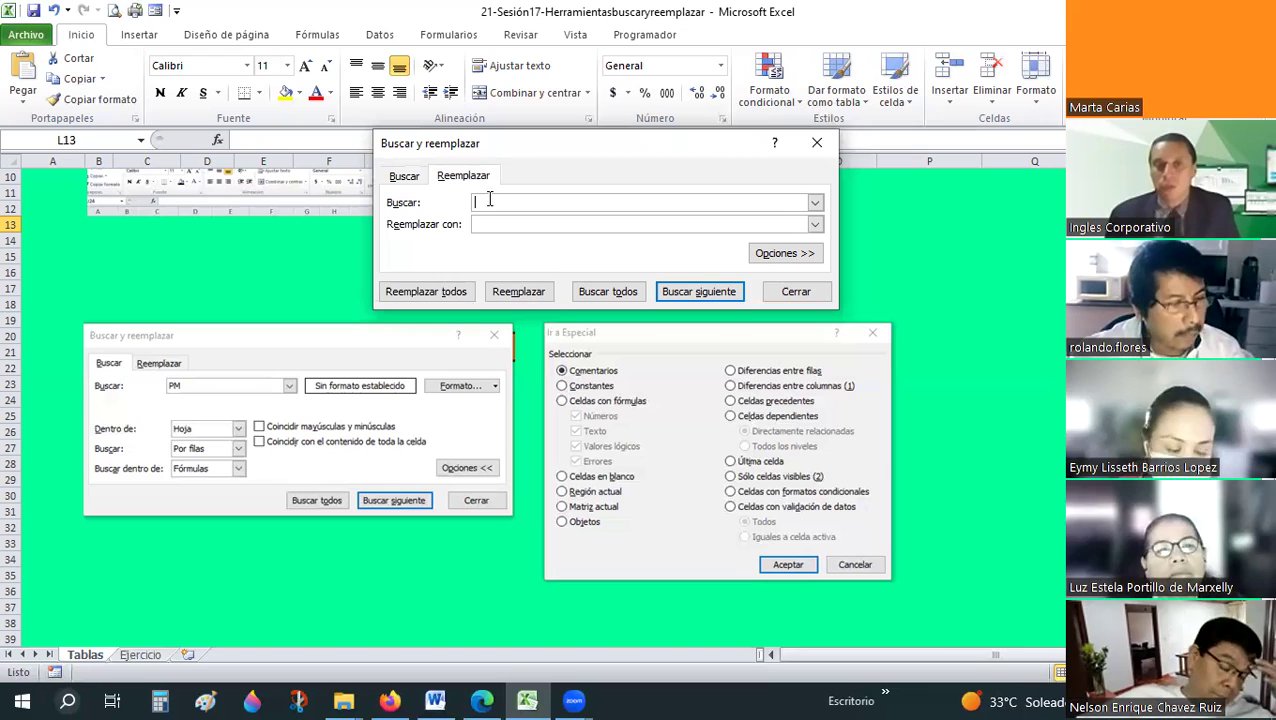
{"action": "left_click", "coordinate": [476, 222]}
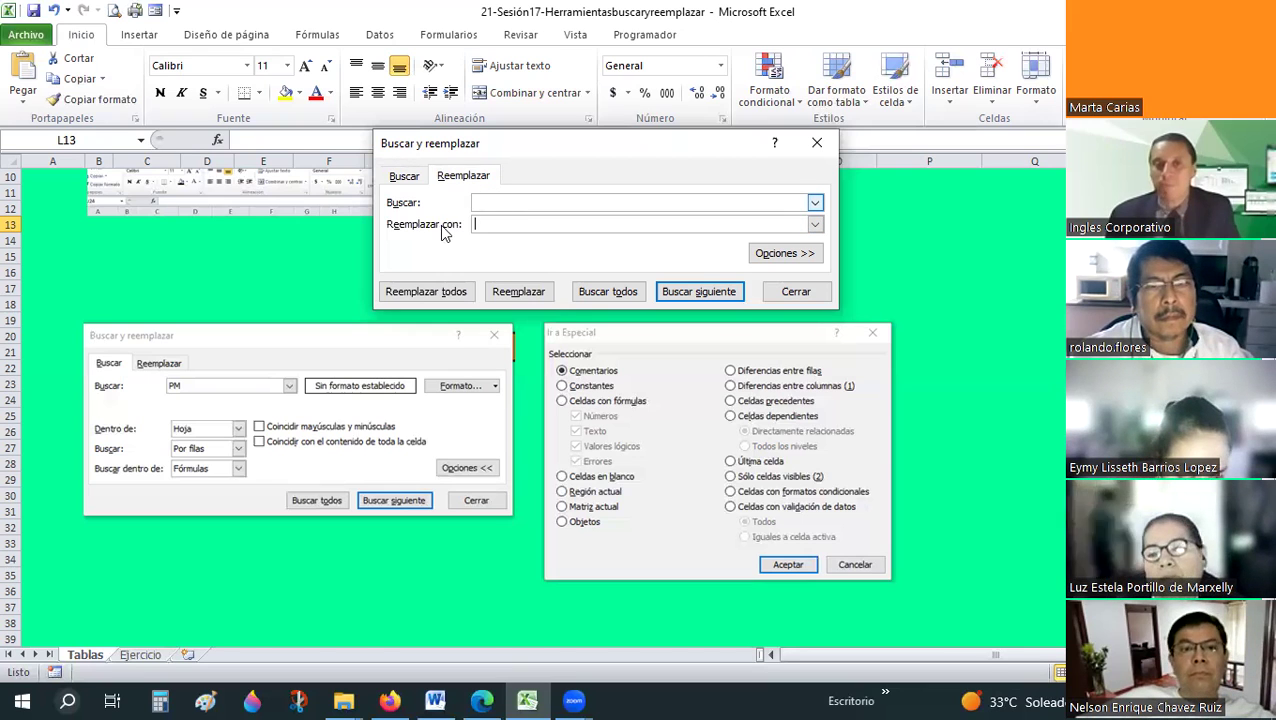
{"action": "left_click", "coordinate": [476, 219]}
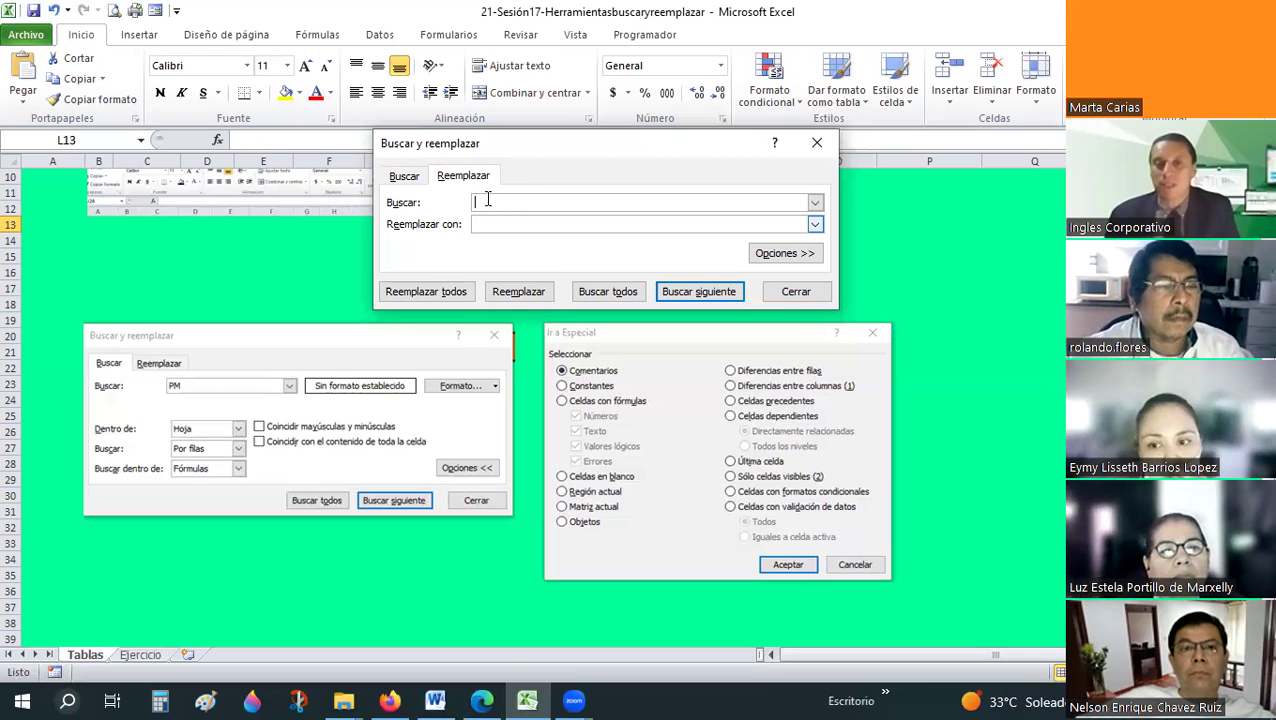
{"action": "left_click", "coordinate": [481, 200]}
{"action": "left_click", "coordinate": [483, 221]}
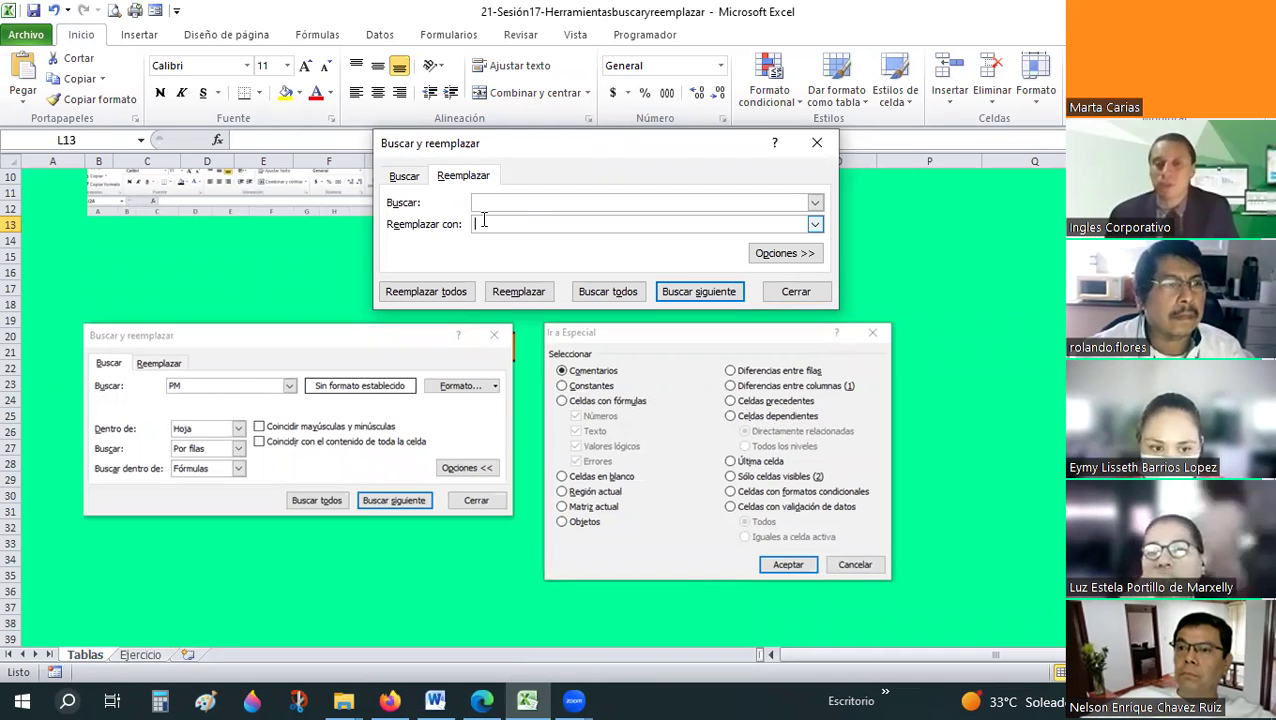
- Return to the Buscar page and open, then close, the empty search history list
{"action": "left_click", "coordinate": [418, 186]}
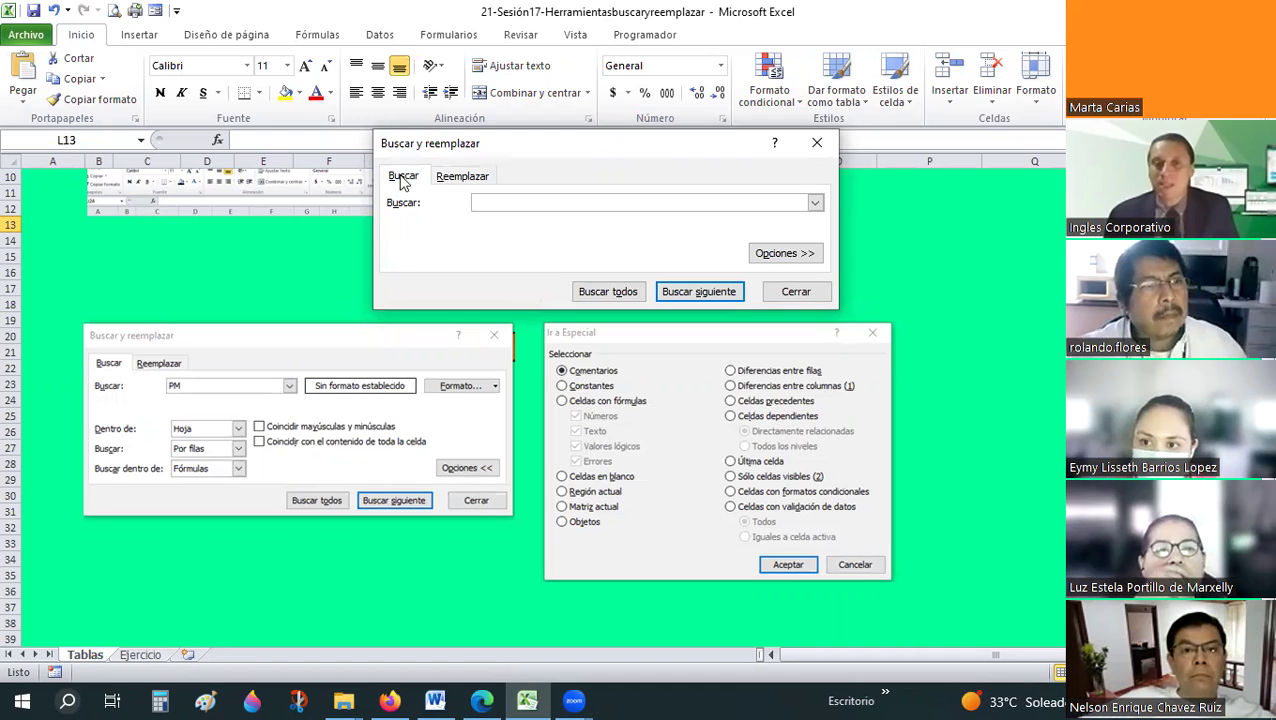
{"action": "left_click", "coordinate": [816, 205]}
{"action": "left_click", "coordinate": [816, 205]}
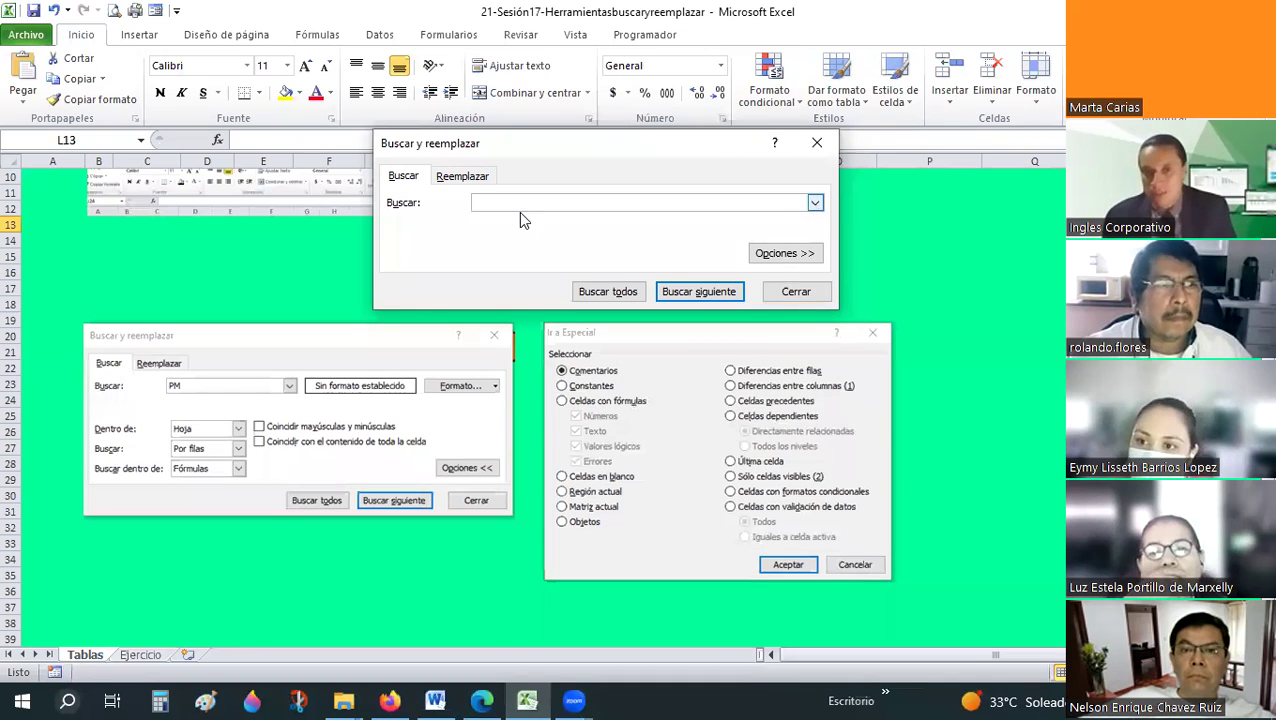
- Expand Opciones >> to show Hoja, Por filas and Fórmulas settings, then switch to Reemplazar
{"action": "left_click", "coordinate": [765, 255]}
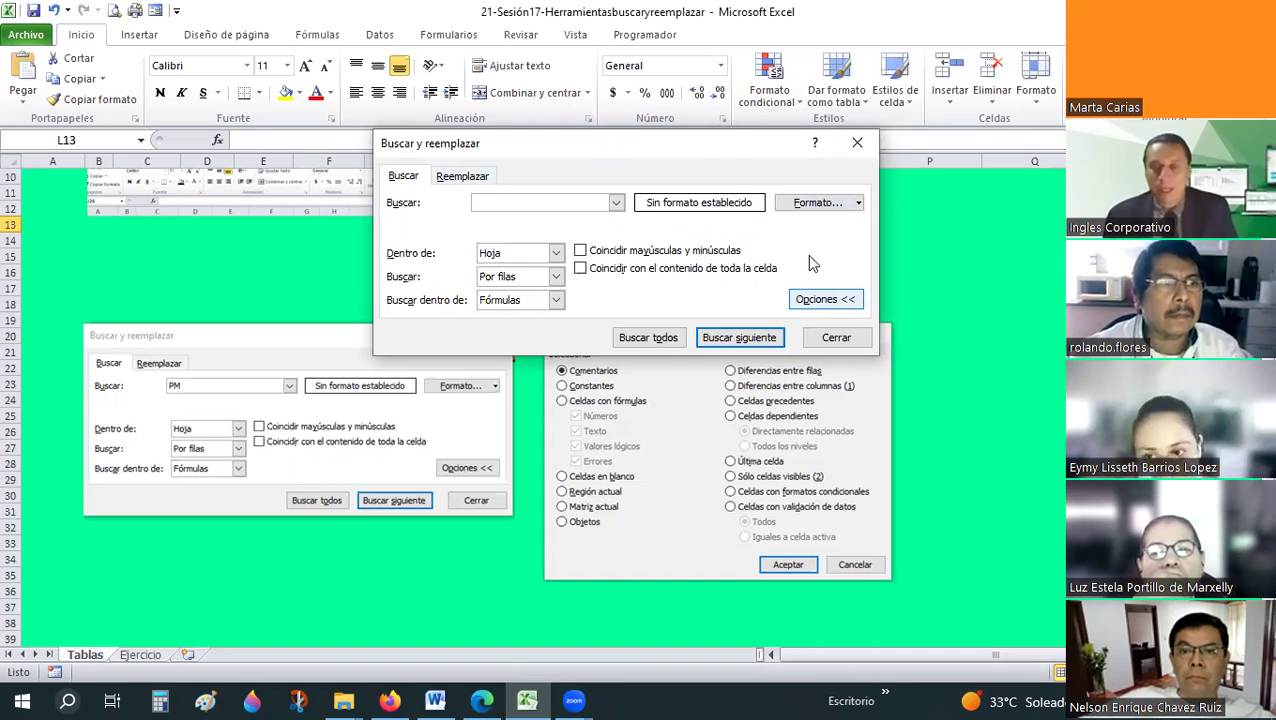
{"action": "left_click", "coordinate": [822, 299]}
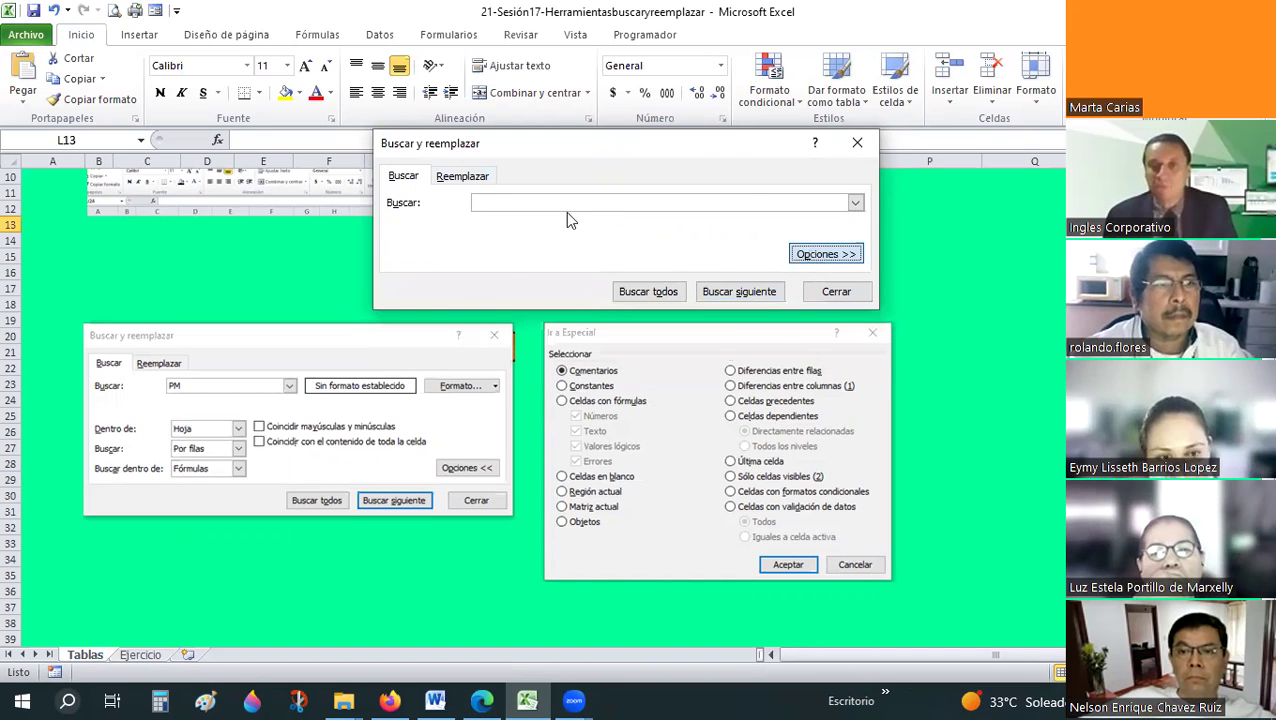
{"action": "key", "text": "Return"}
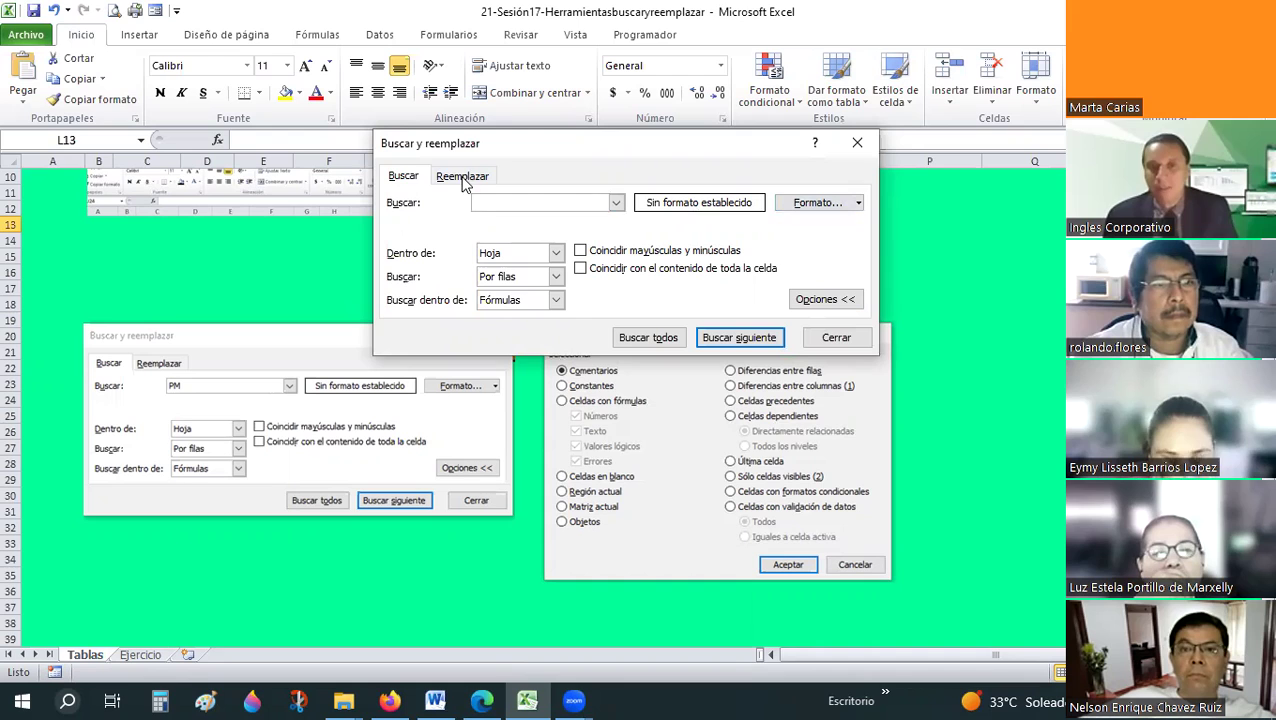
{"action": "left_click", "coordinate": [464, 180]}
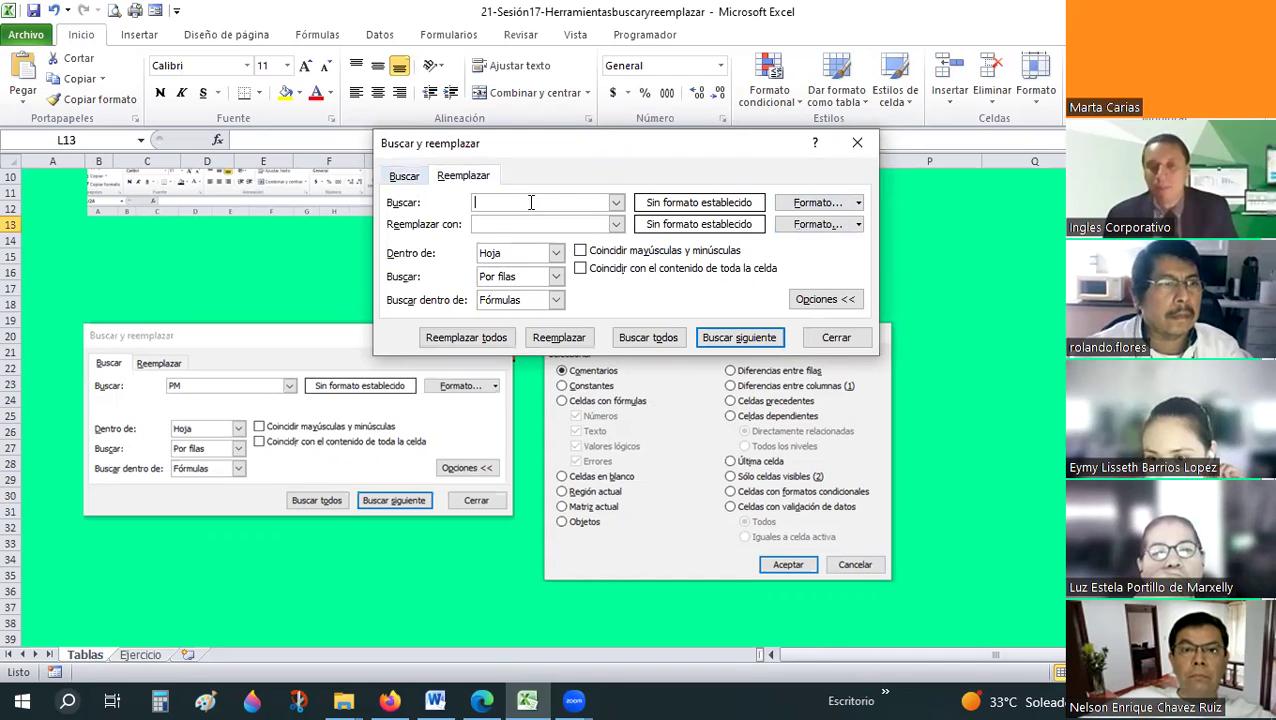
{"action": "left_click", "coordinate": [813, 204]}
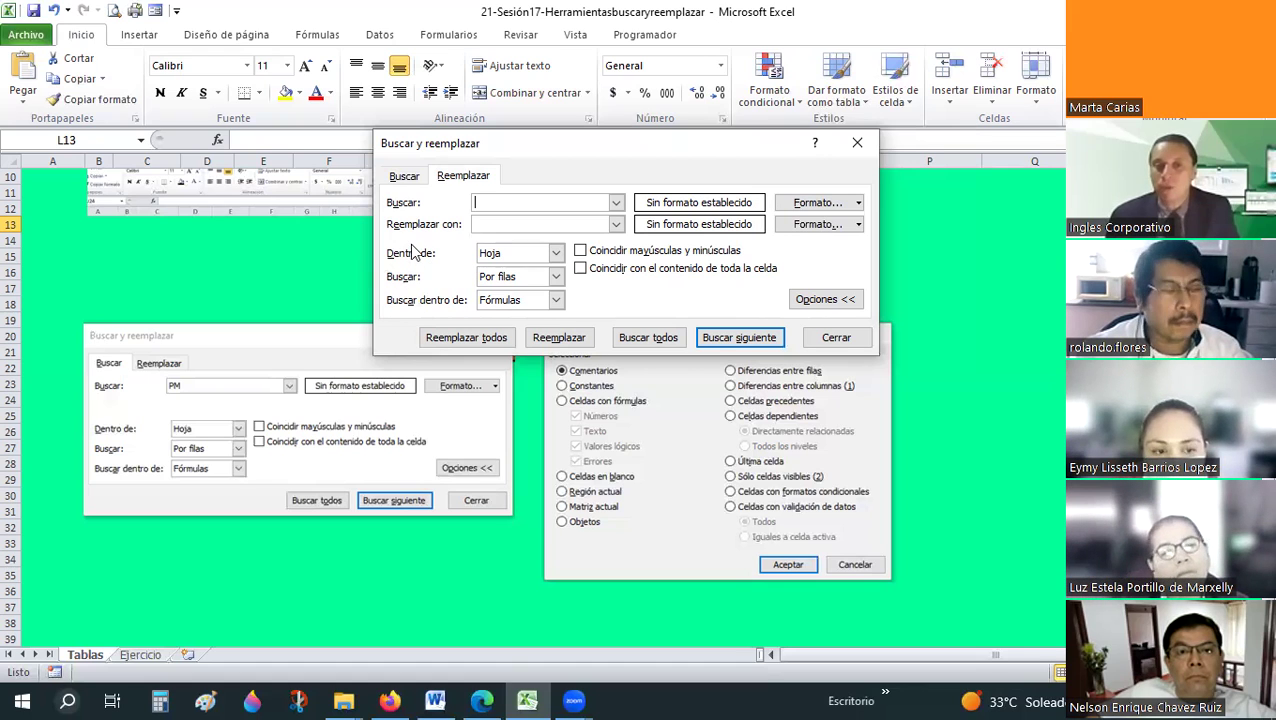
- Inspect the Dentro de and Buscar dropdowns, keeping Hoja and Por filas, then return to the Buscar page
{"action": "left_click", "coordinate": [554, 254]}
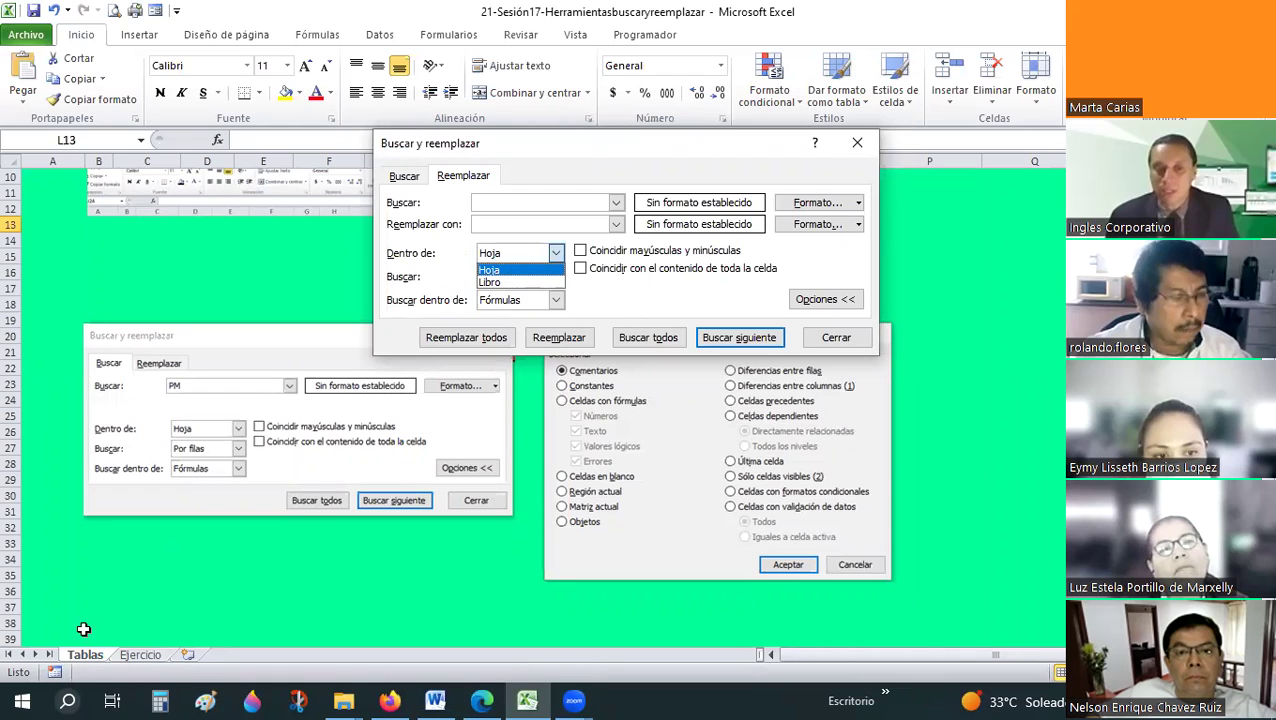
{"action": "left_click", "coordinate": [100, 390]}
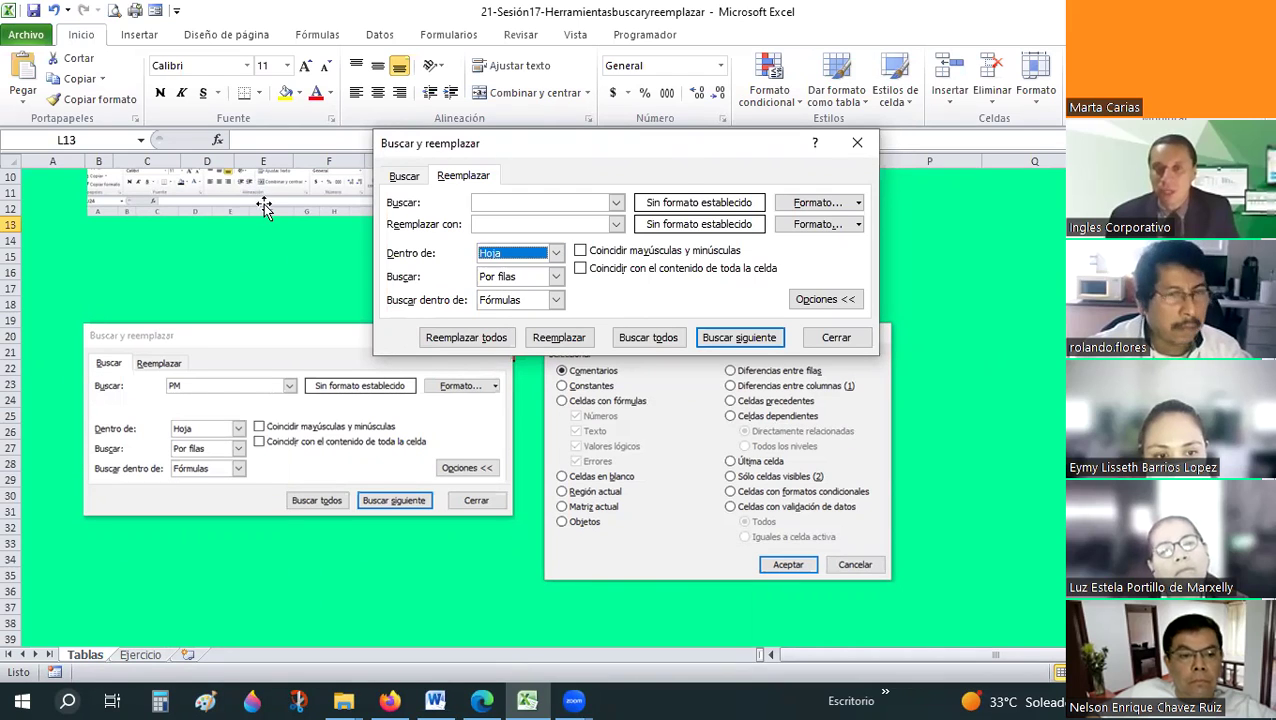
{"action": "left_click", "coordinate": [530, 254]}
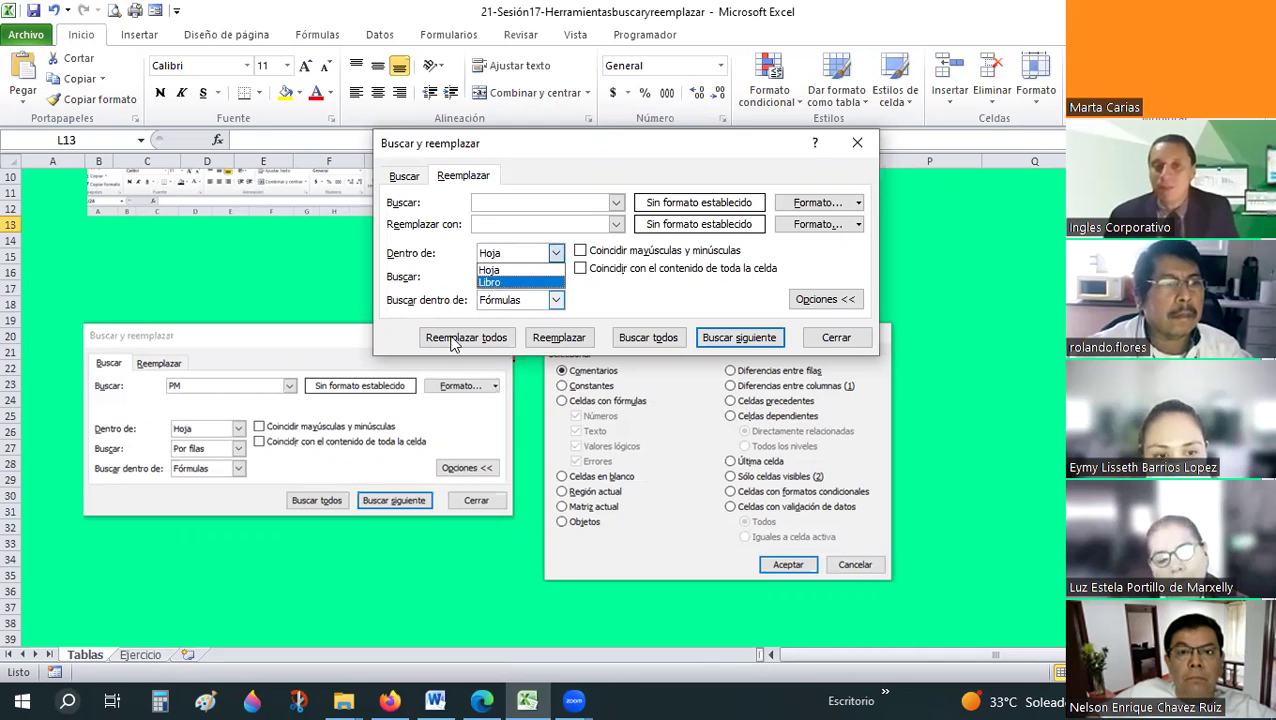
{"action": "left_click", "coordinate": [82, 601]}
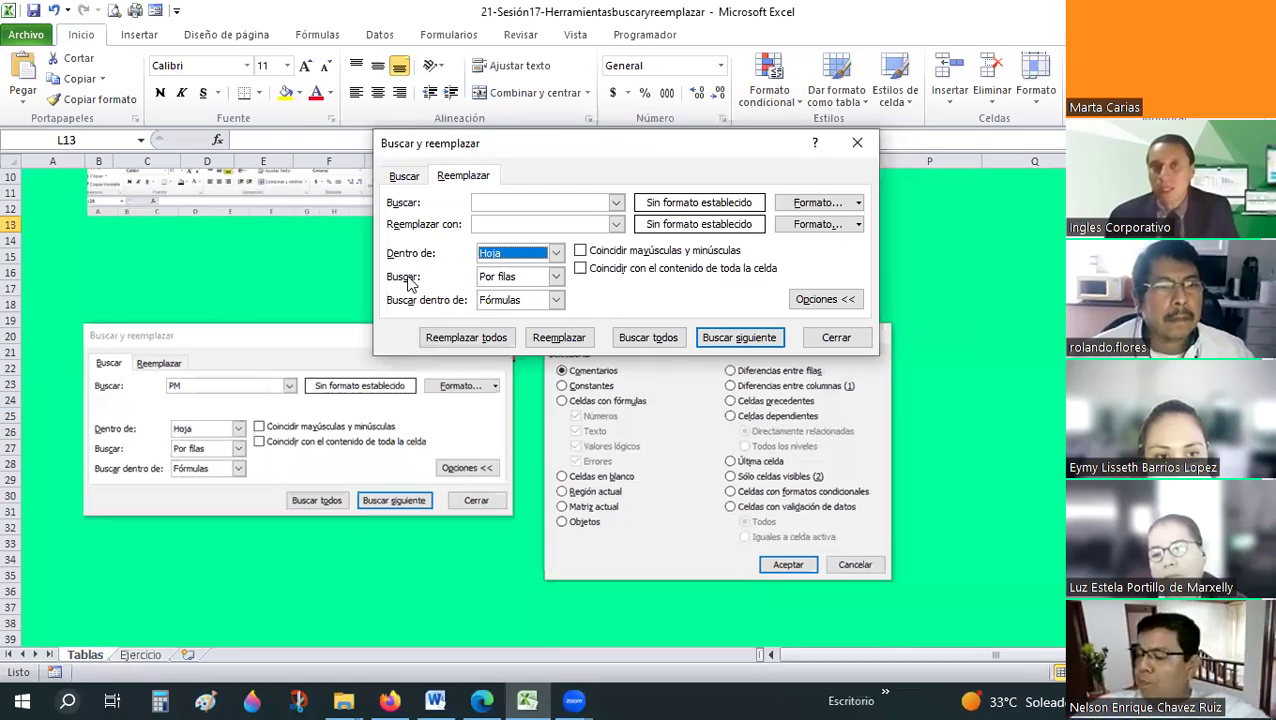
{"action": "left_click", "coordinate": [557, 278]}
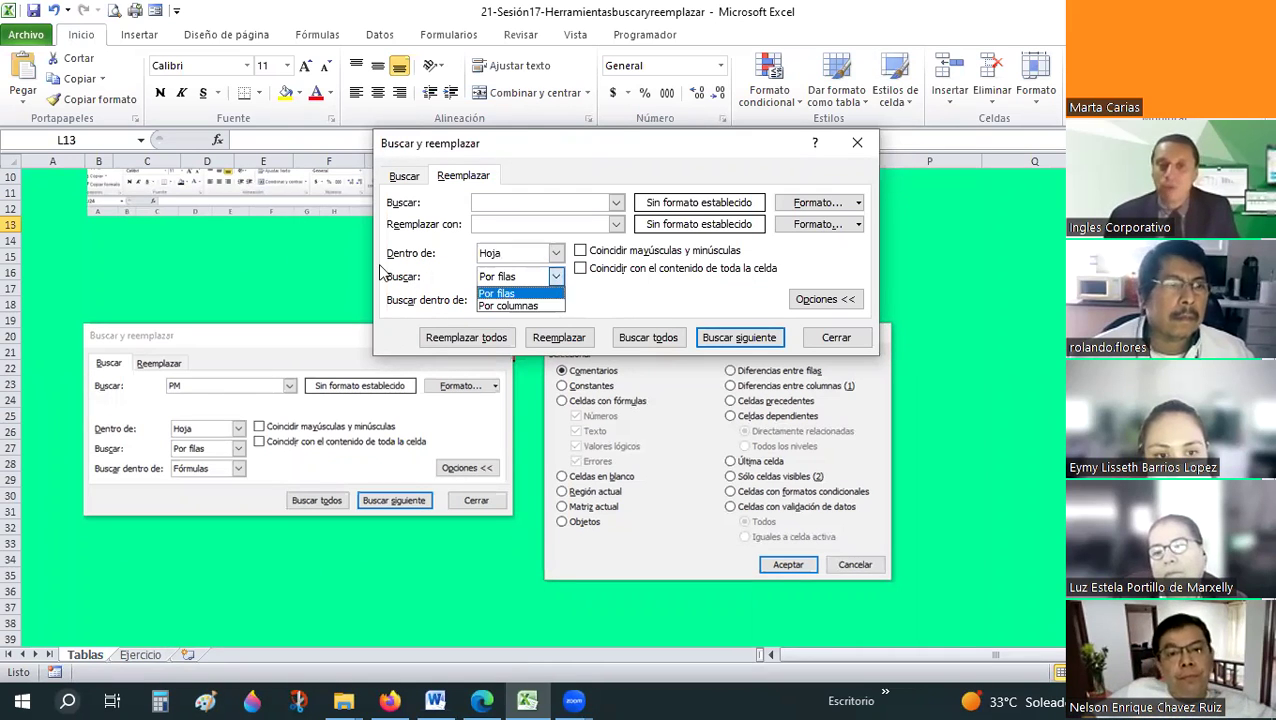
{"action": "left_click", "coordinate": [414, 286]}
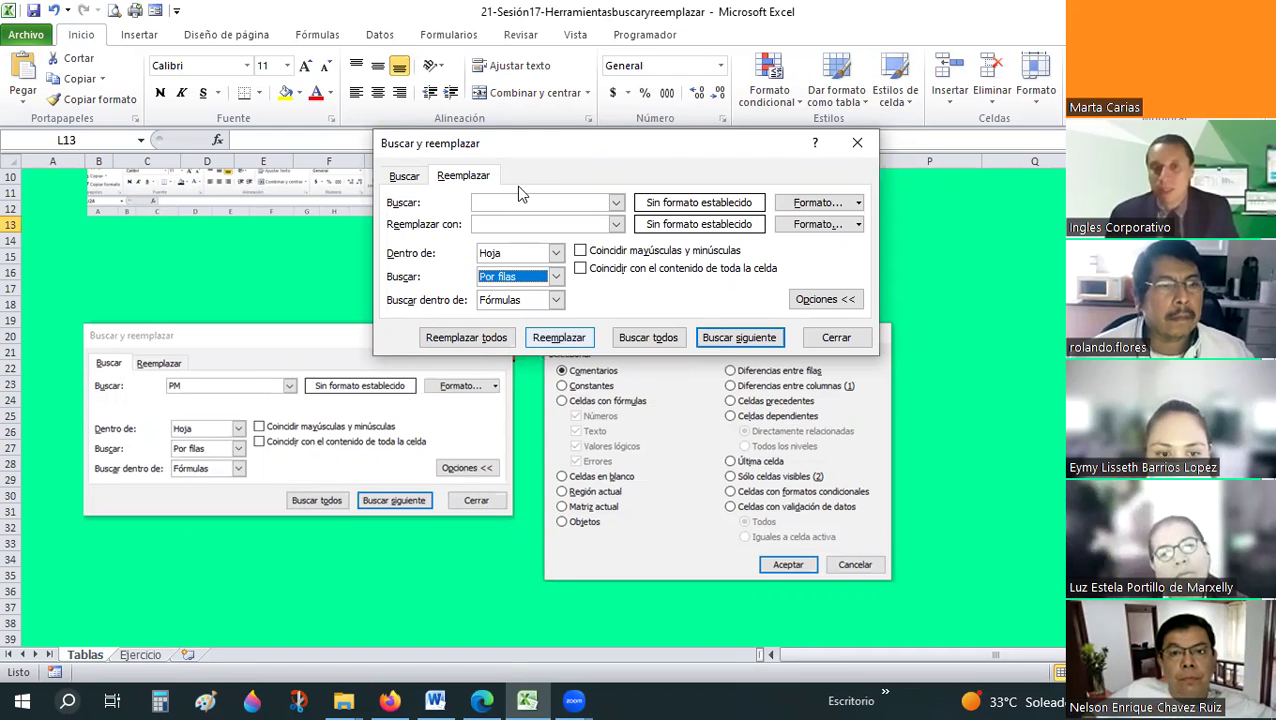
{"action": "left_click", "coordinate": [404, 176]}
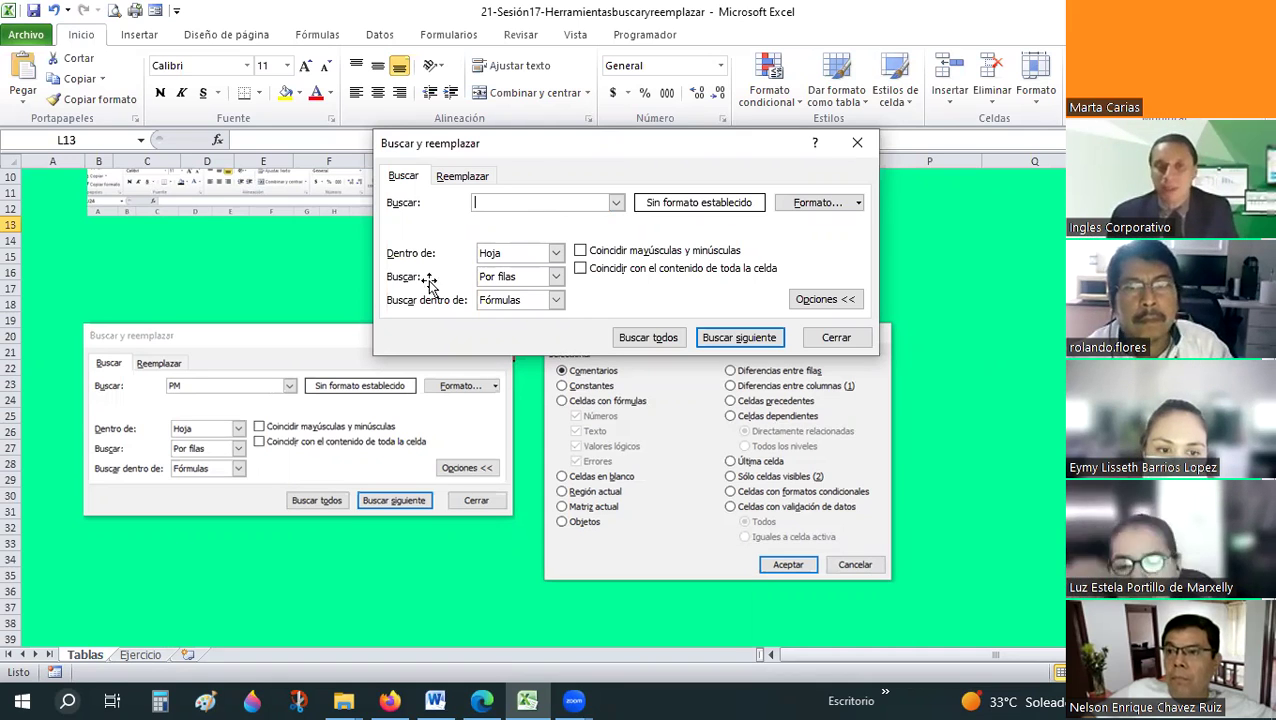
- Close the dialog and enter the text ANDA in cell H39
{"action": "key", "text": "Escape"}
{"action": "left_click", "coordinate": [950, 350]}
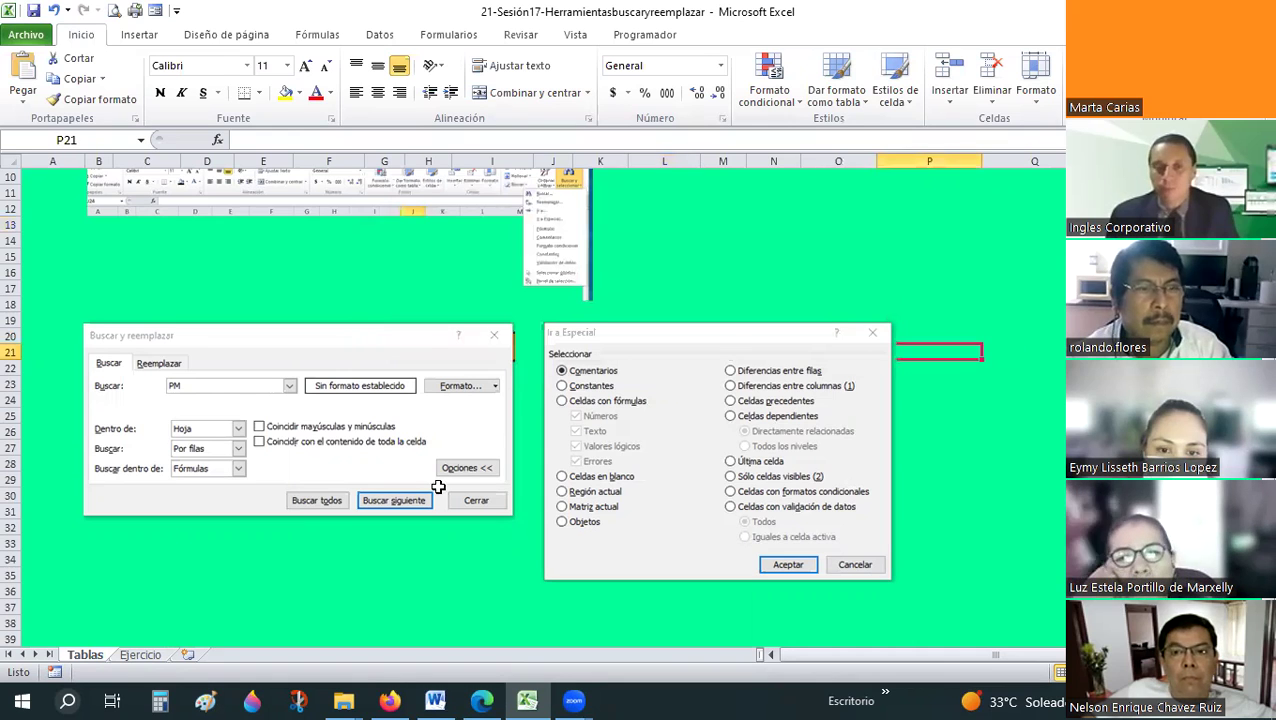
{"action": "scroll", "coordinate": [435, 492], "scroll_direction": "down", "scroll_amount": 3}
{"action": "left_click", "coordinate": [428, 496]}
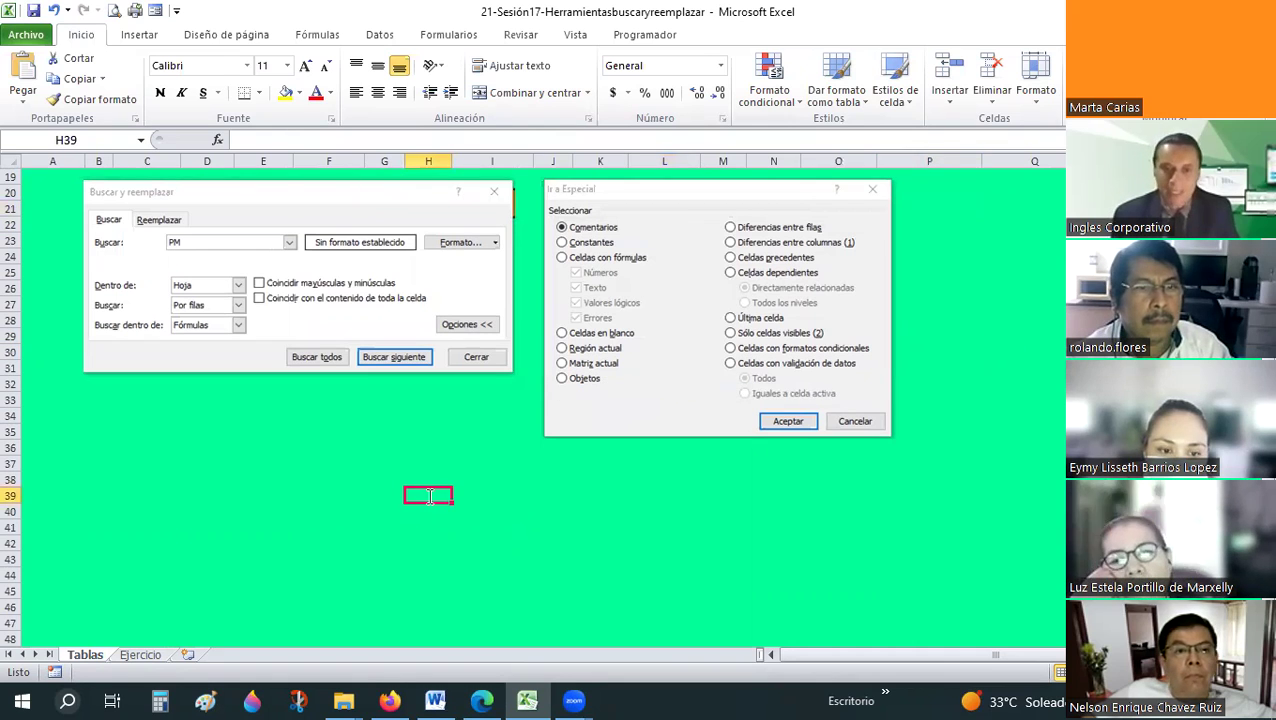
{"action": "type", "text": "ANDA"}
{"action": "key", "text": "ctrl+Return"}
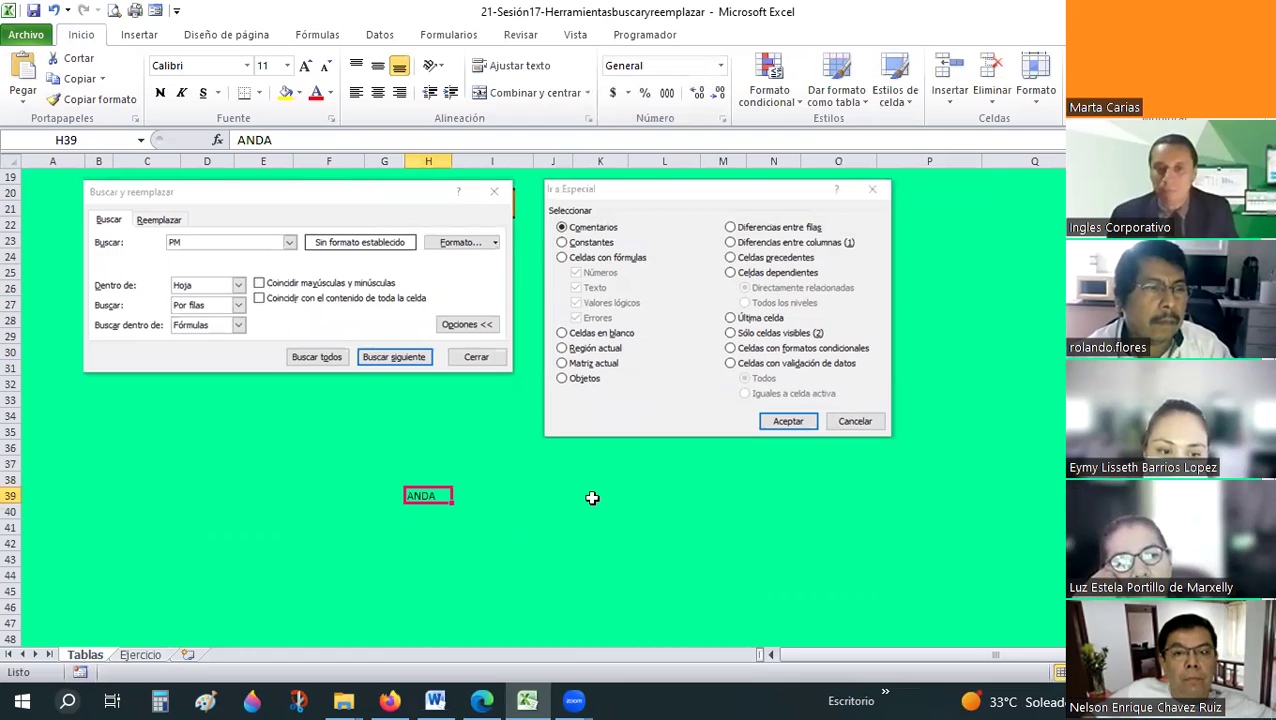
- Enter the formula ="ANDA!" in K39 and compare it with H39's plain text
{"action": "left_click", "coordinate": [594, 497]}
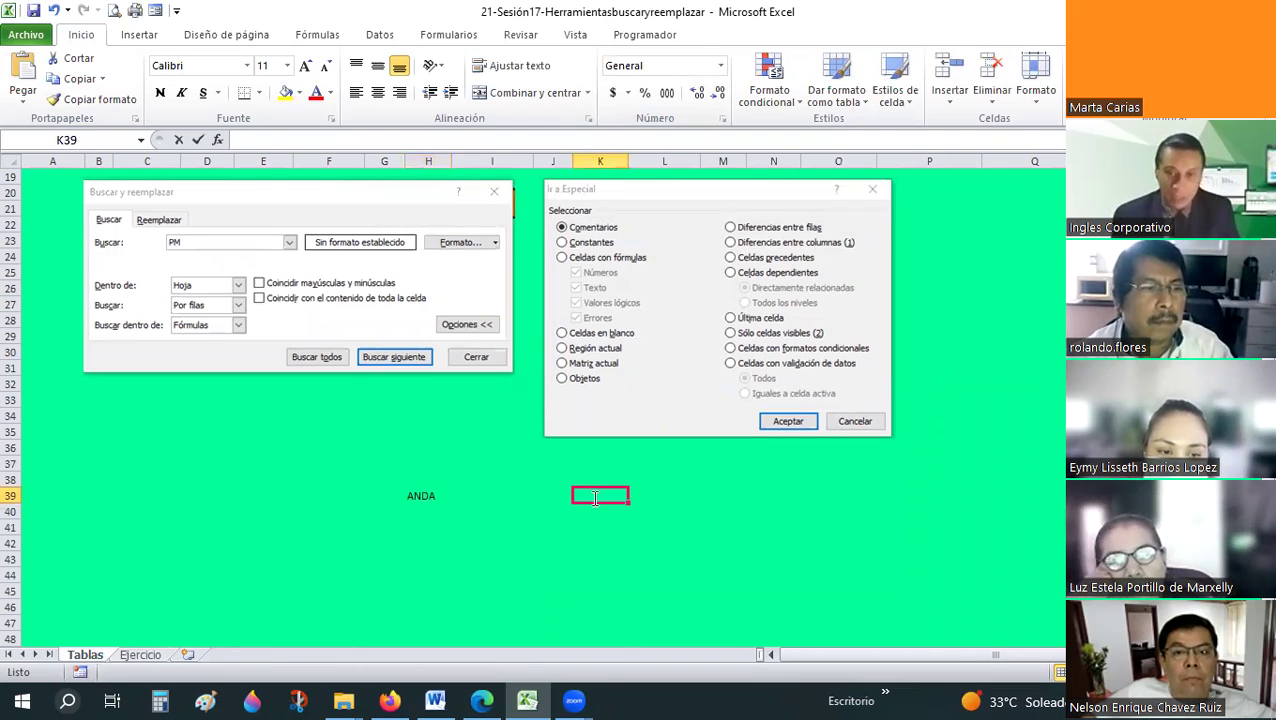
{"action": "type", "text": "=\"ANDA!\""}
{"action": "key", "text": "Return"}
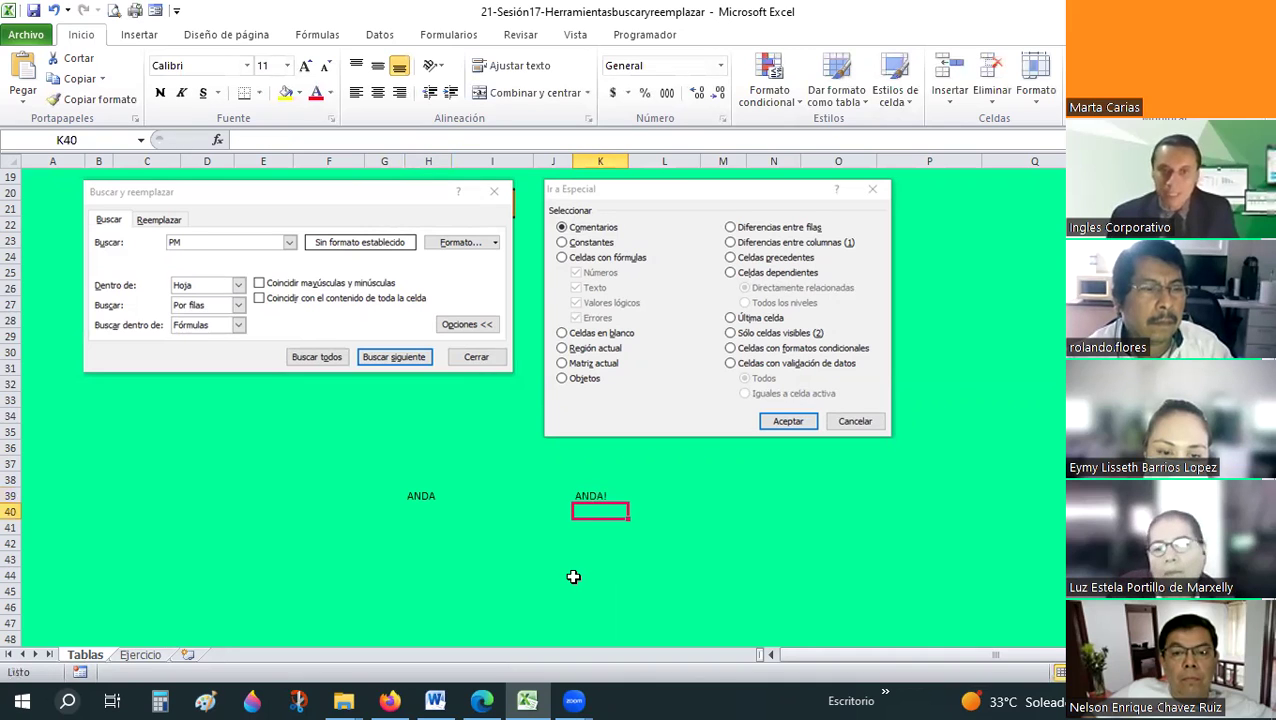
{"action": "key", "text": "Up"}
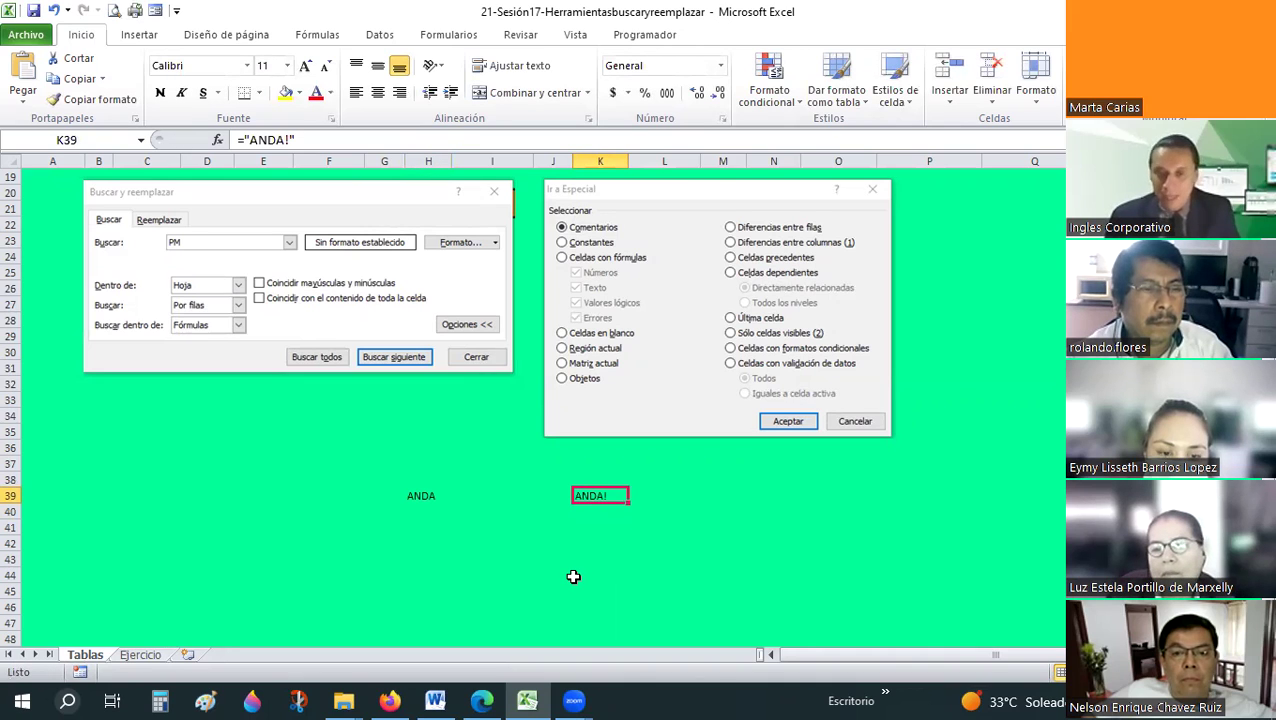
{"action": "left_click", "coordinate": [427, 496]}
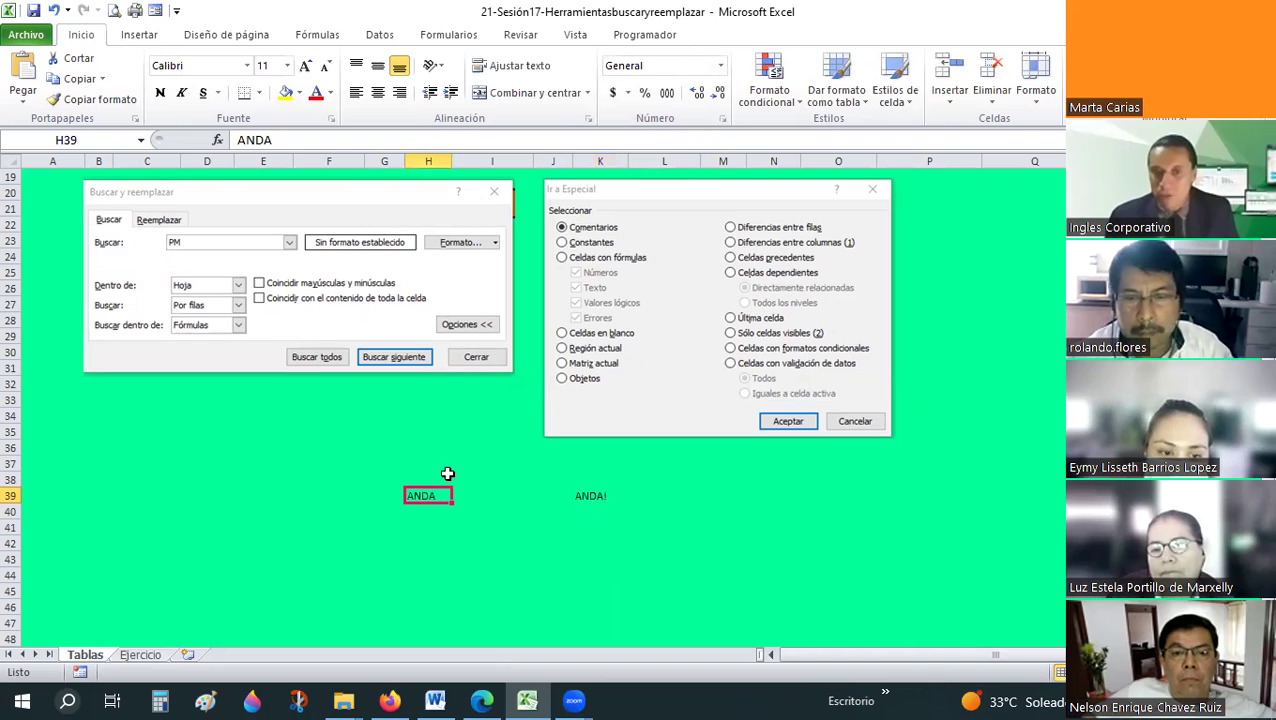
{"action": "left_click", "coordinate": [590, 494]}
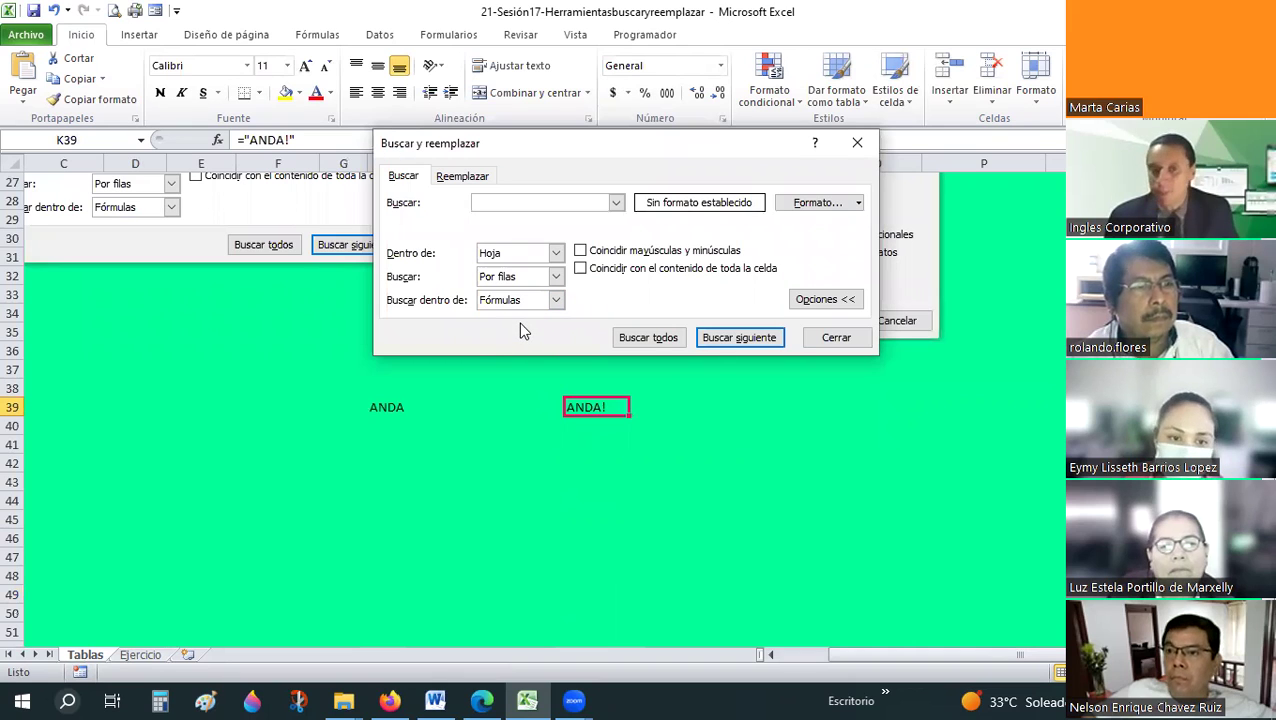
- Set the search to look in Valores, then compare H39's plain ANDA with K39's ="ANDA!" formula
{"action": "left_click", "coordinate": [555, 301]}
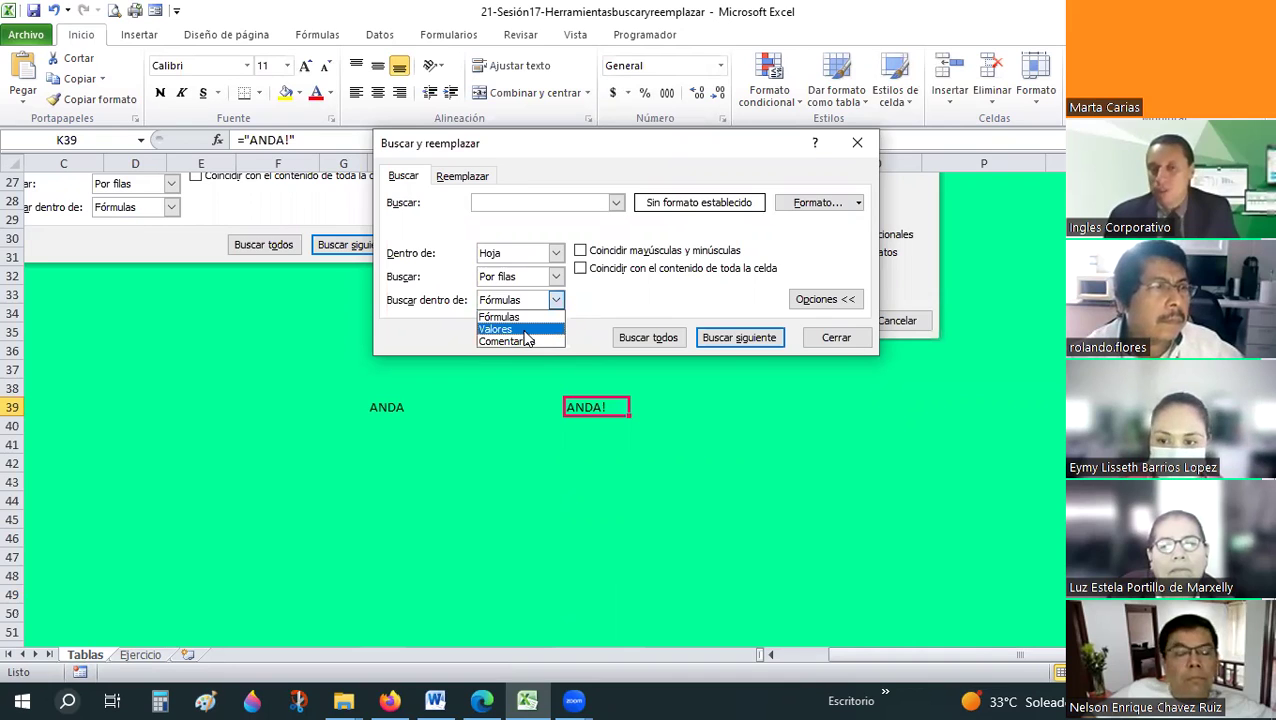
{"action": "left_click", "coordinate": [520, 329]}
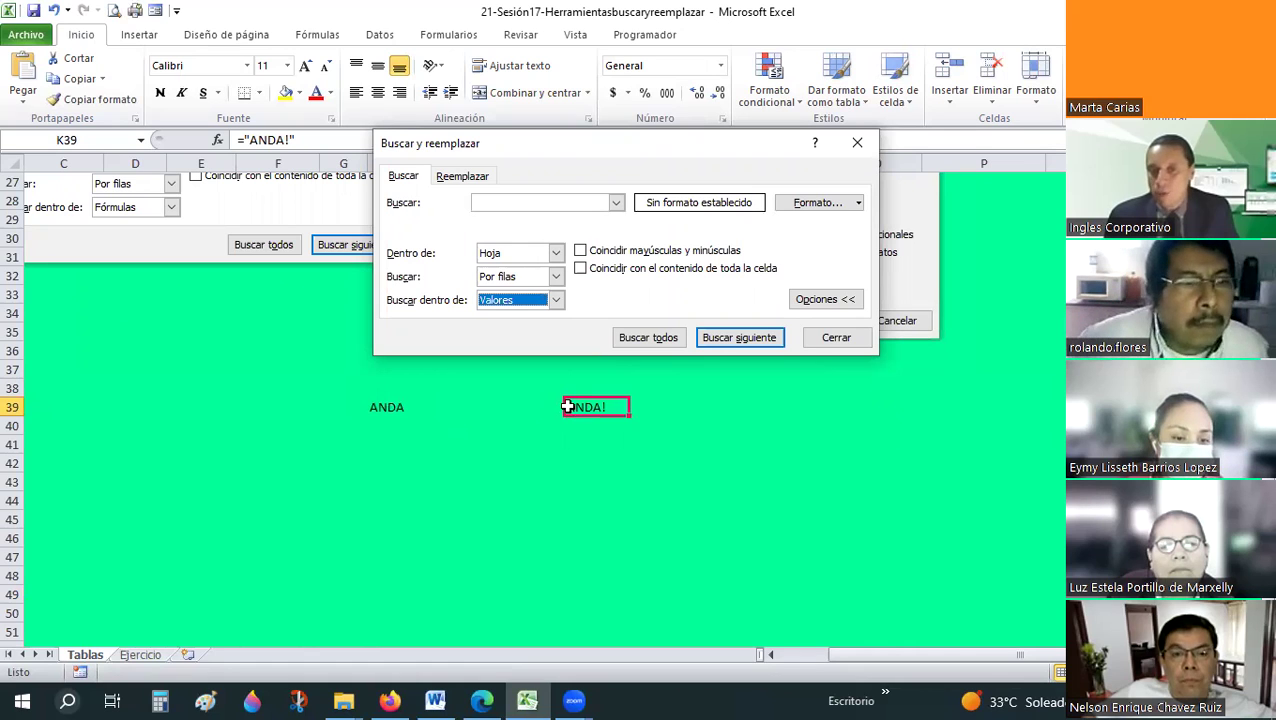
{"action": "left_click", "coordinate": [366, 402]}
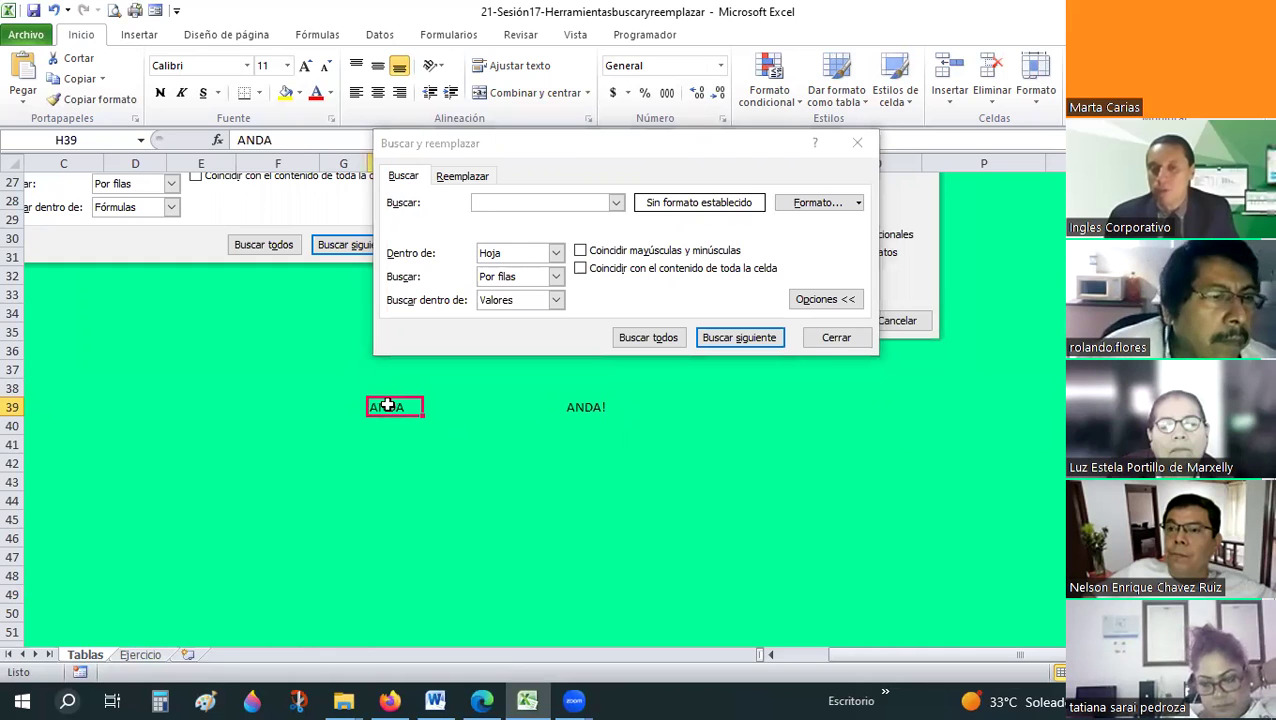
{"action": "left_click", "coordinate": [610, 405]}
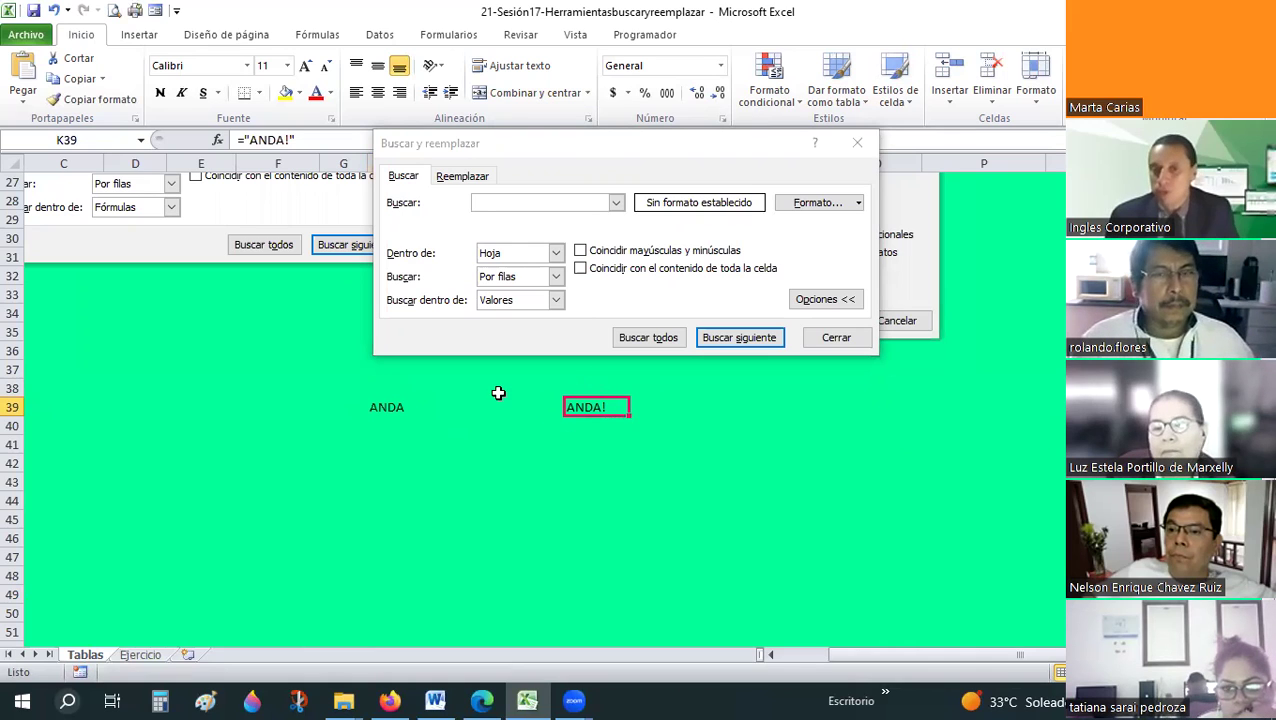
{"action": "left_click", "coordinate": [363, 407]}
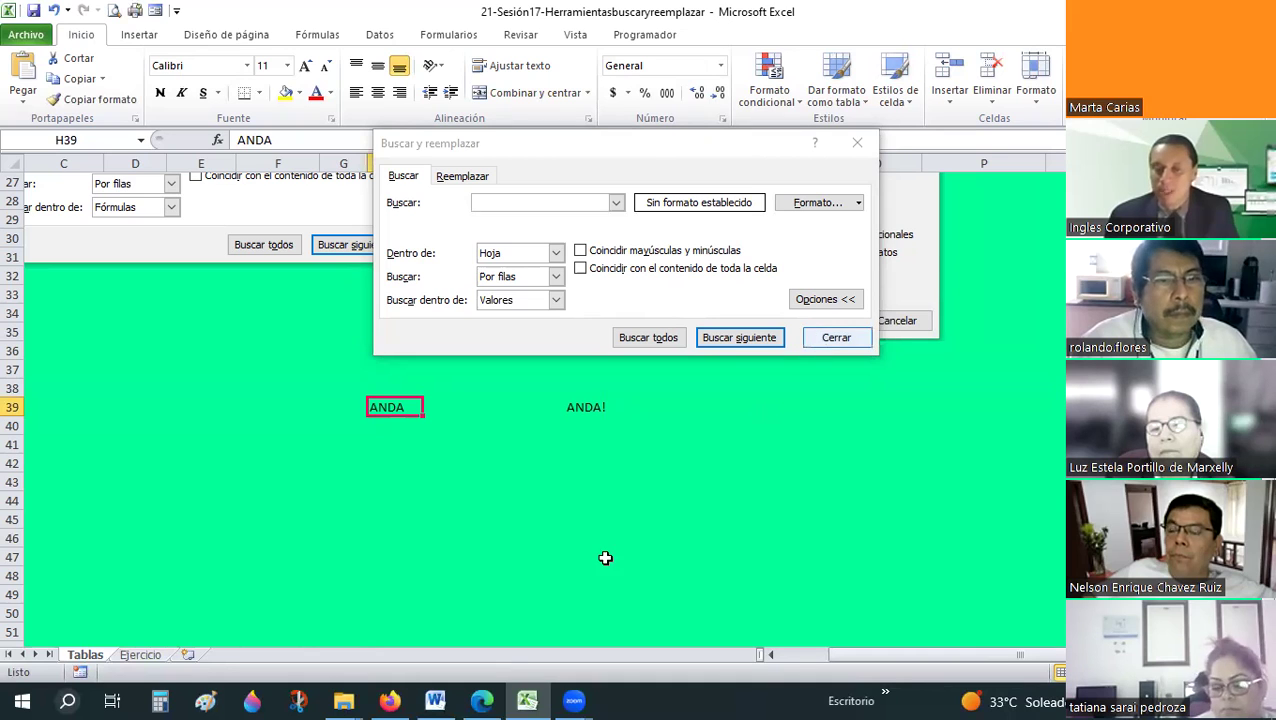
- Enter ANDA in cell H44
{"action": "left_click", "coordinate": [396, 498]}
{"action": "type", "text": "ANDA"}
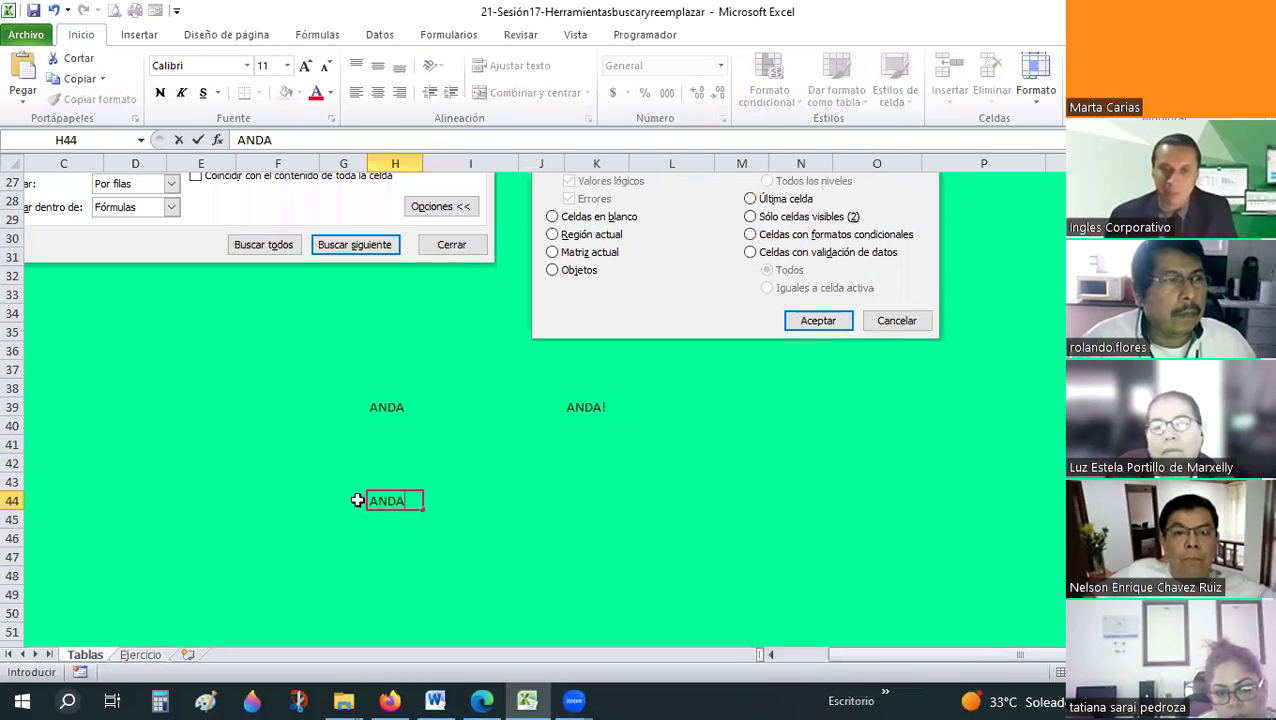
{"action": "key", "text": "Return"}
{"action": "key", "text": "Up"}
{"action": "key", "text": "Right"}
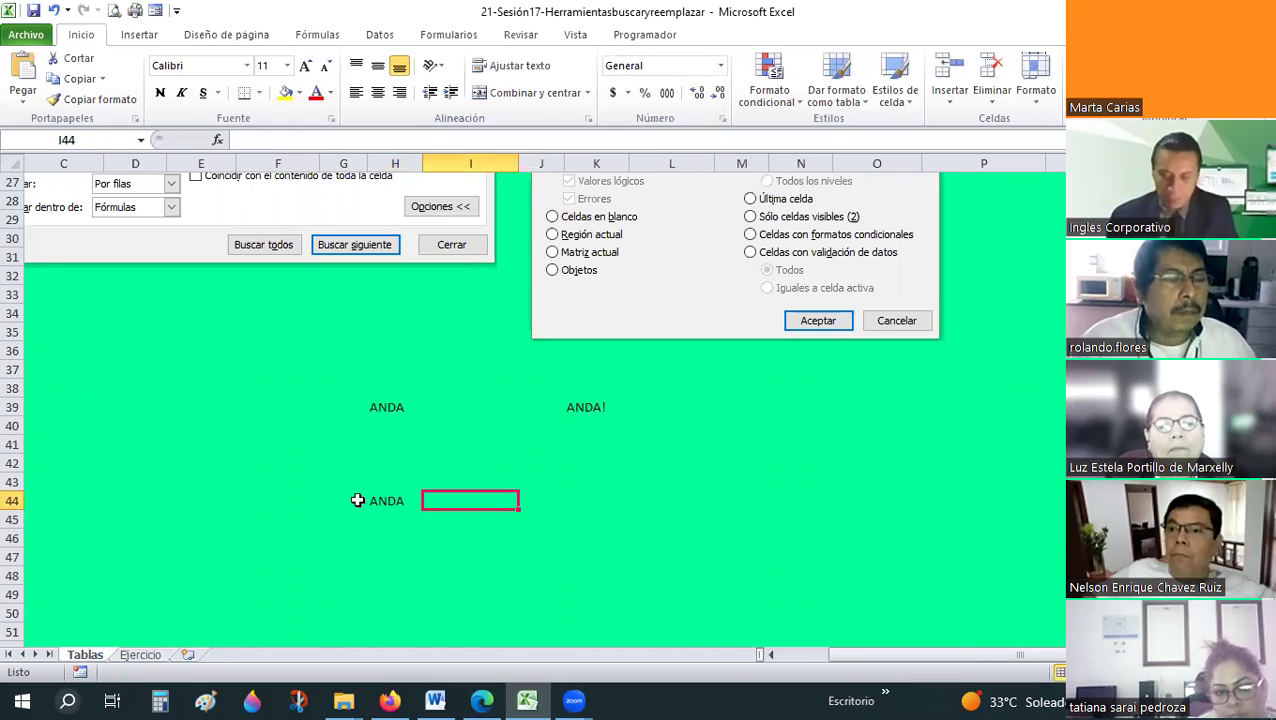
- Enter =SI(H44="ANDA";1;0) in I44 so it returns 1
{"action": "type", "text": "=SI("}
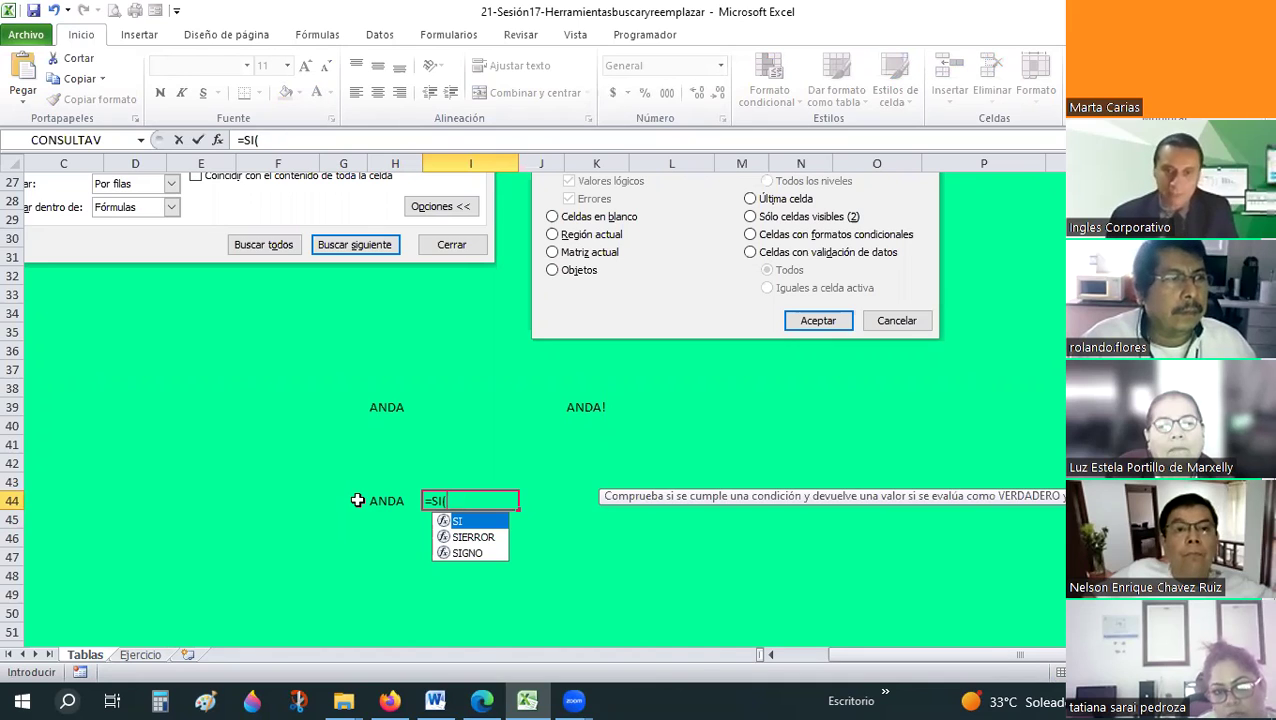
{"action": "left_click", "coordinate": [357, 500]}
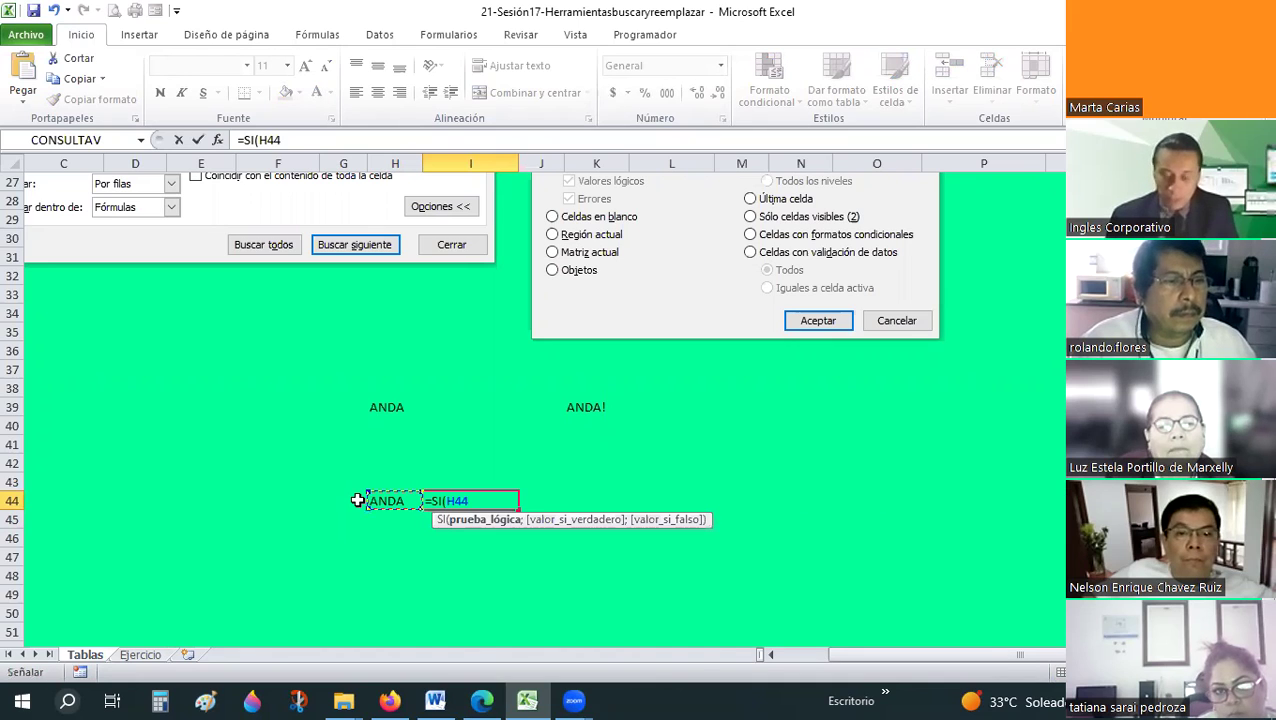
{"action": "type", "text": ";1;"}
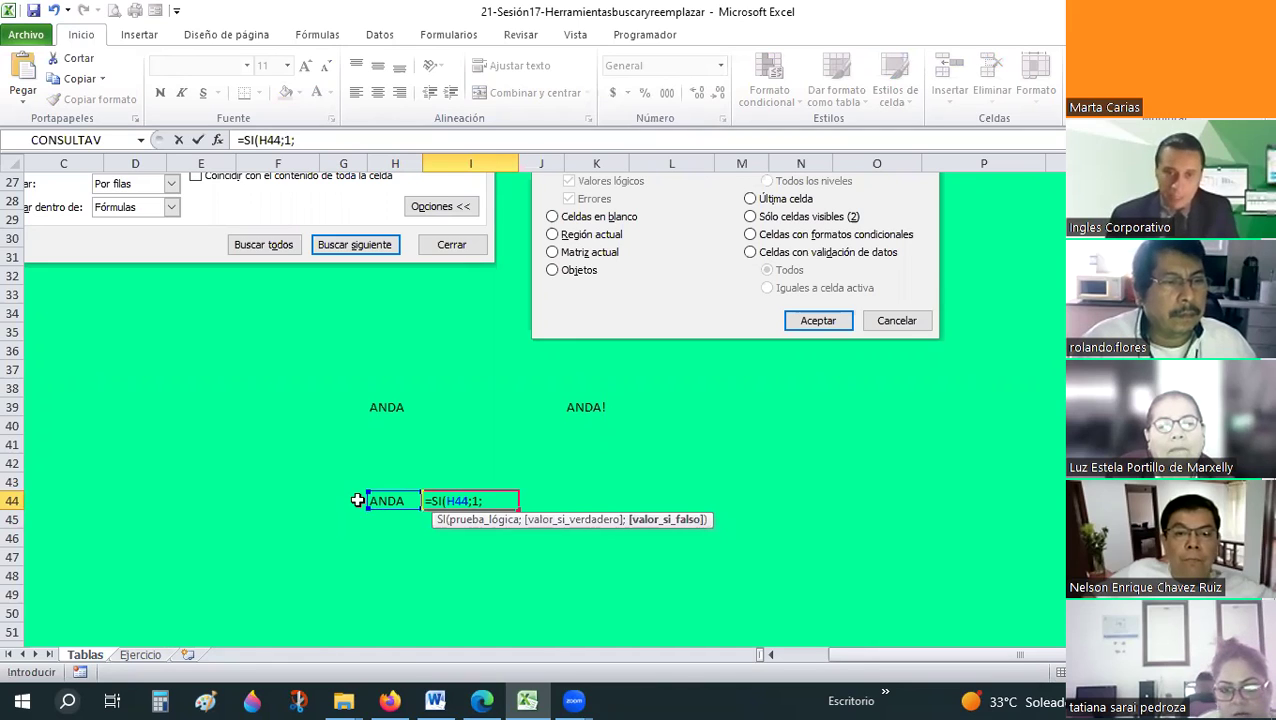
{"action": "key", "text": "Return"}
{"action": "key", "text": "Up"}
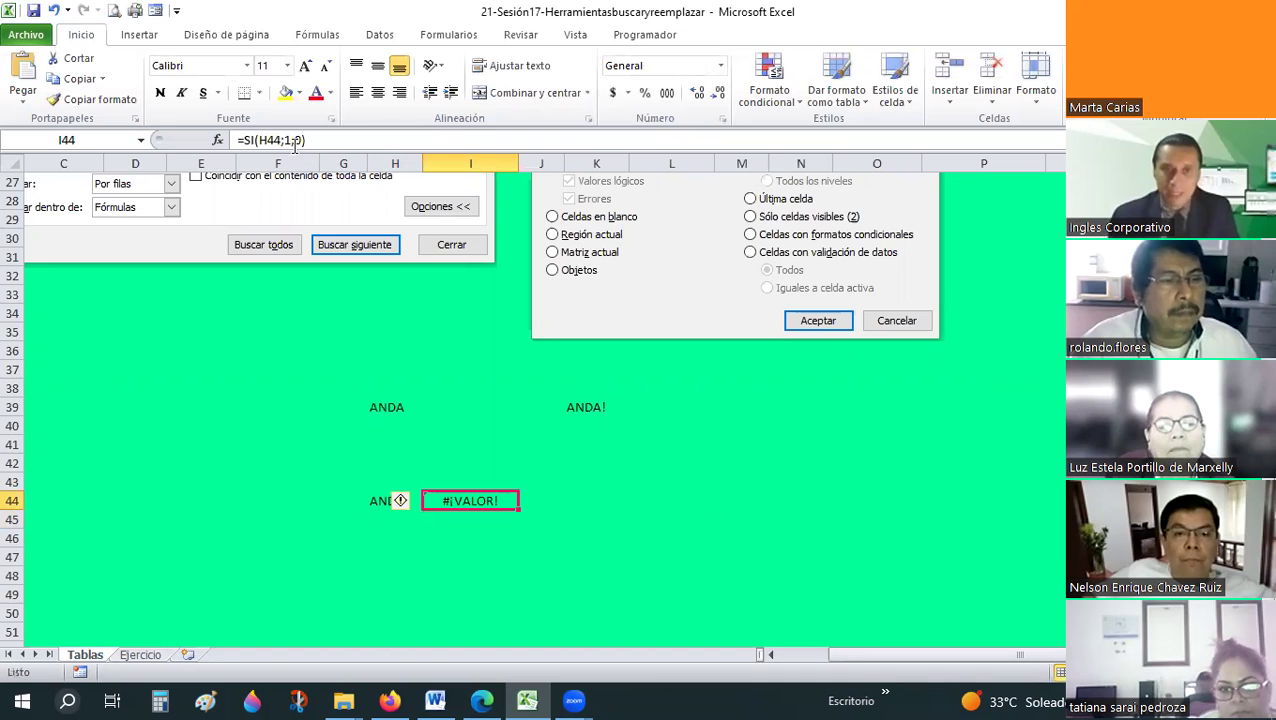
{"action": "left_click", "coordinate": [282, 139]}
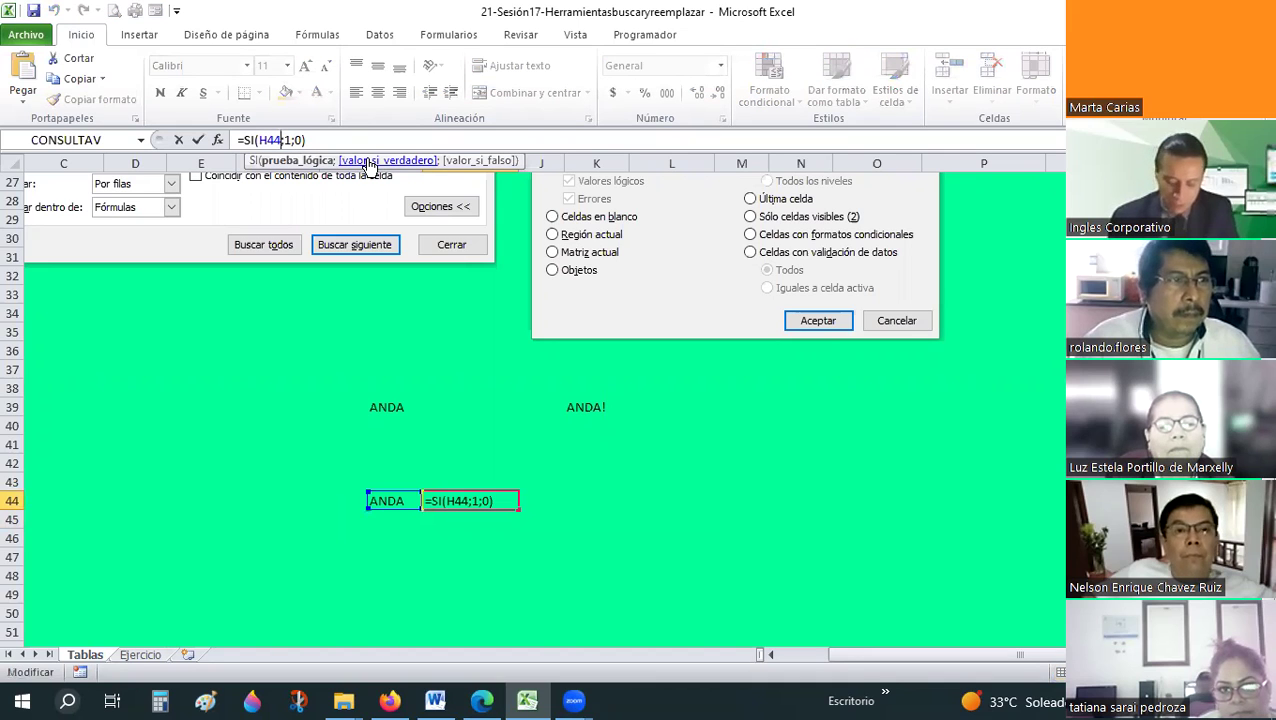
{"action": "type", "text": "=\"ANDA\""}
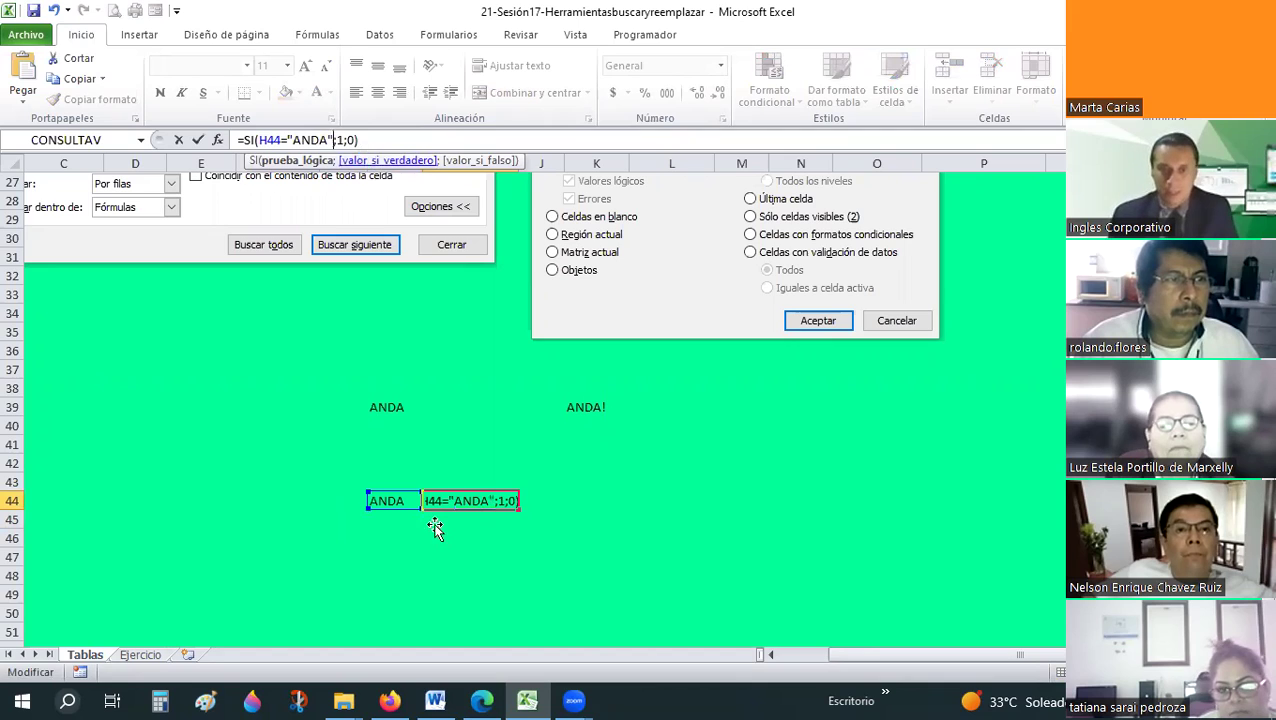
{"action": "key", "text": "Return"}
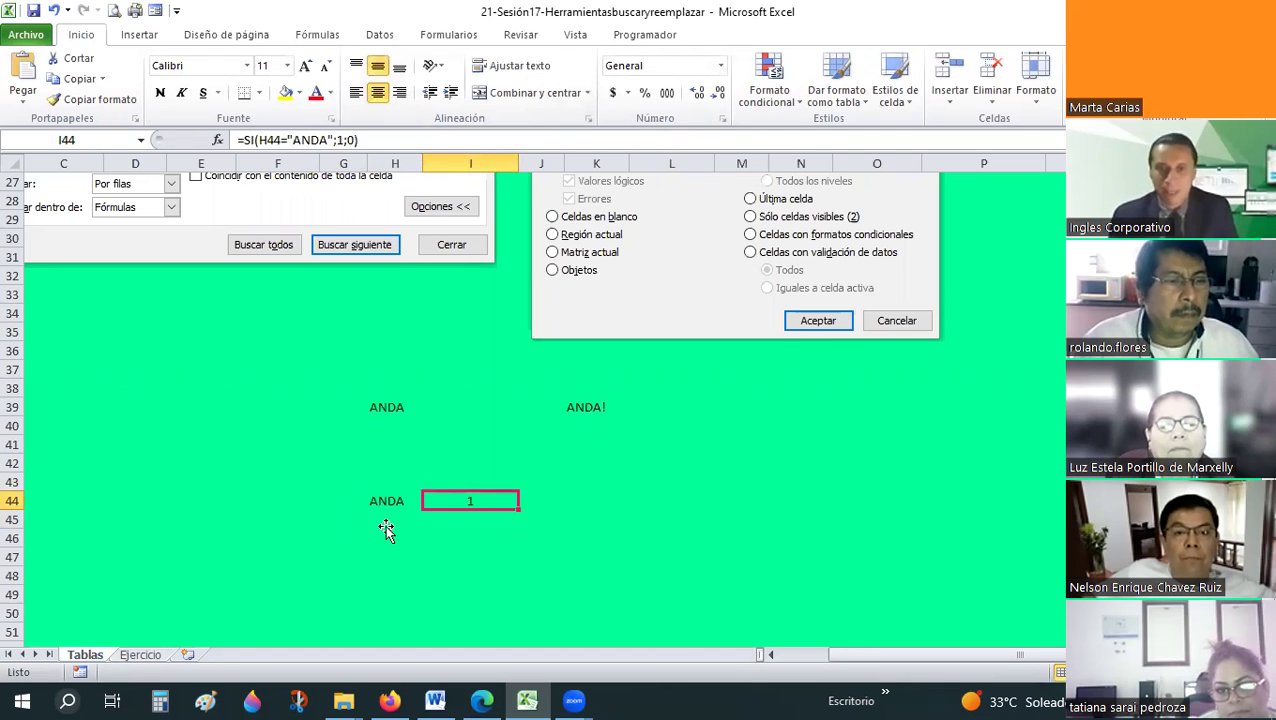
- Fill the I44 formula down to I45 and copy H44's ANDA
{"action": "left_click_drag", "start_coordinate": [519, 509], "coordinate": [519, 521]}
{"action": "left_click", "coordinate": [386, 503]}
{"action": "key", "text": "ctrl+c"}
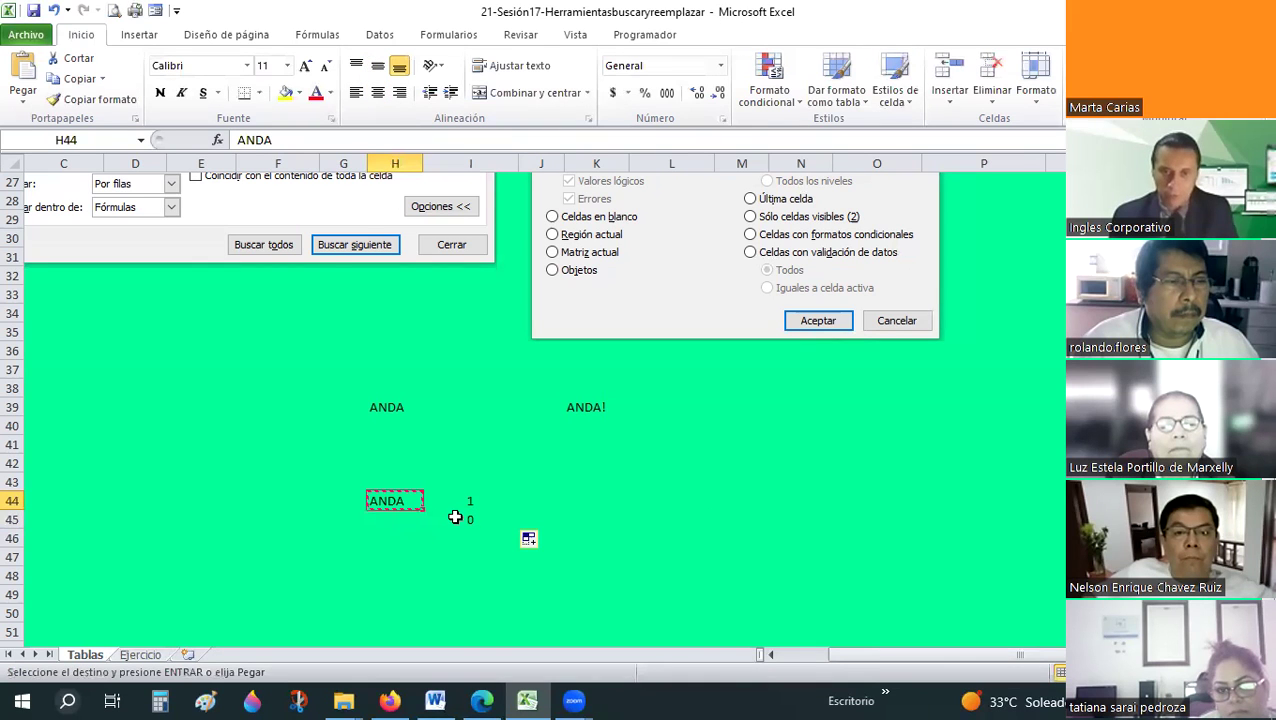
- Paste ANDA into cell H45
{"action": "left_click", "coordinate": [395, 519]}
{"action": "key", "text": "ctrl+v"}
{"action": "key", "text": "Tab"}
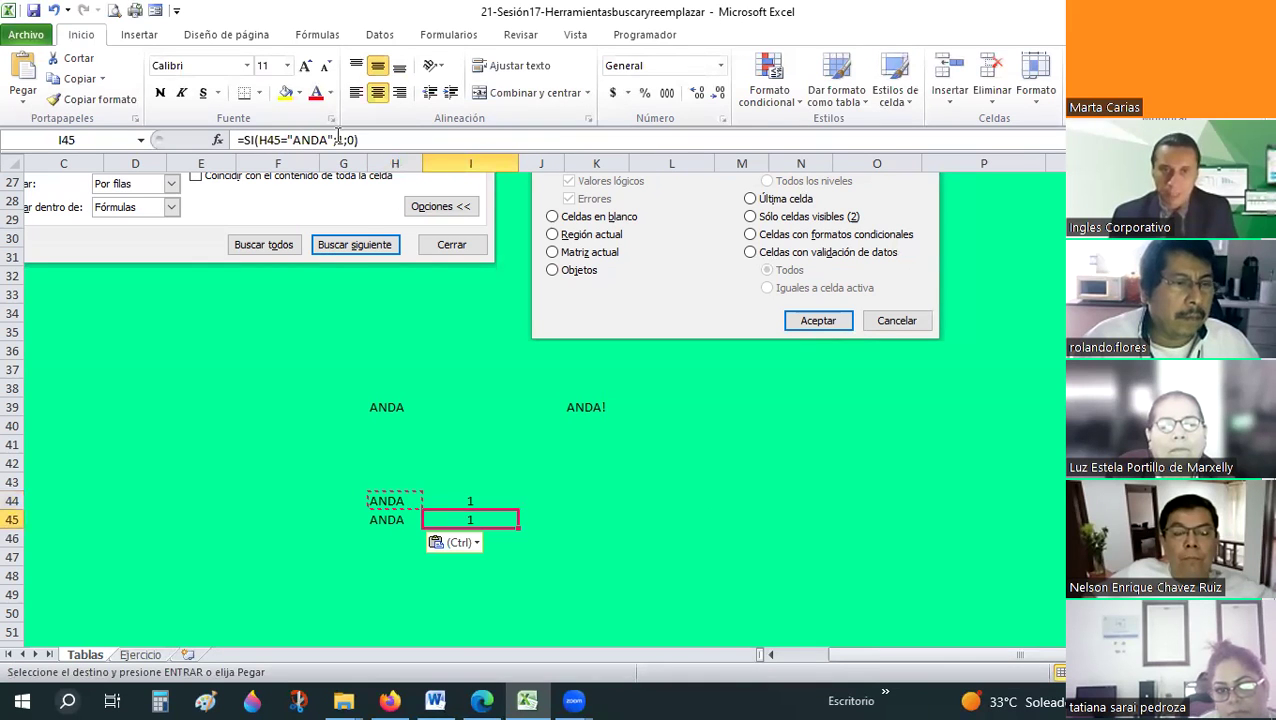
- Edit I45's formula so its true value returns "ANDA"
{"action": "left_click", "coordinate": [340, 140]}
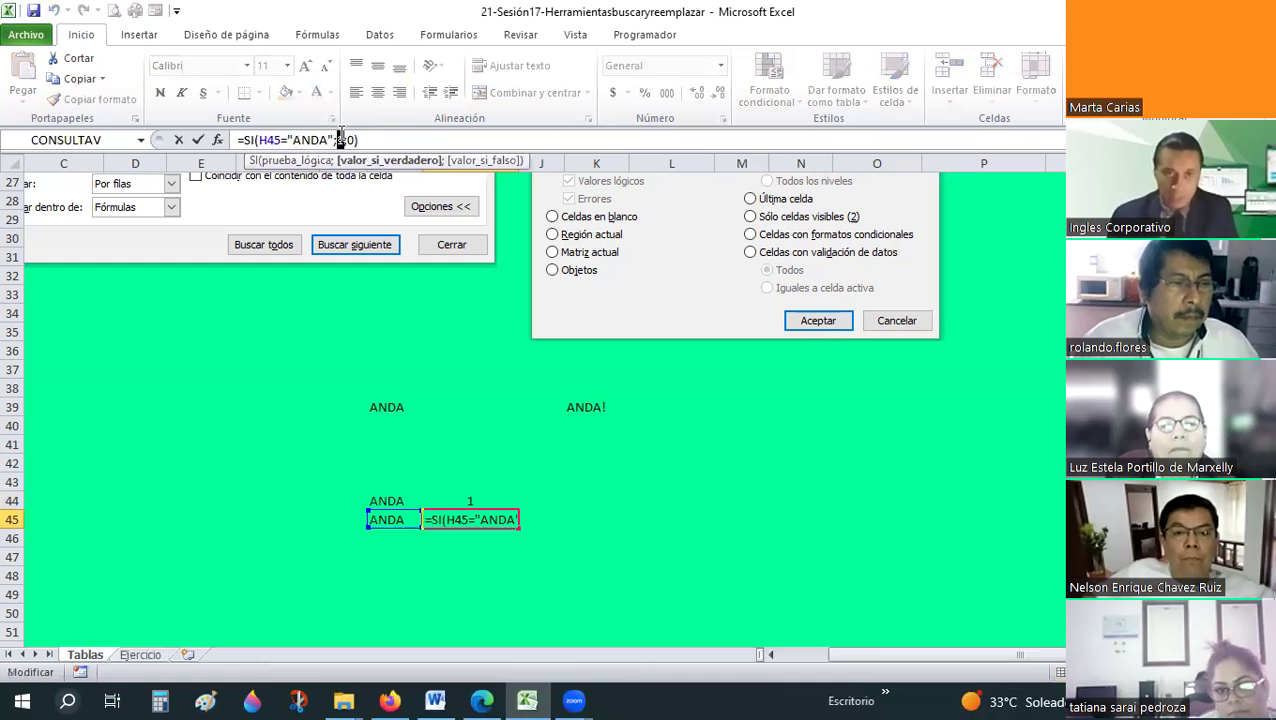
{"action": "type", "text": "ANDA!;"}
{"action": "key", "text": "Left"}
{"action": "left_click", "coordinate": [341, 140]}
{"action": "type", "text": "!"}
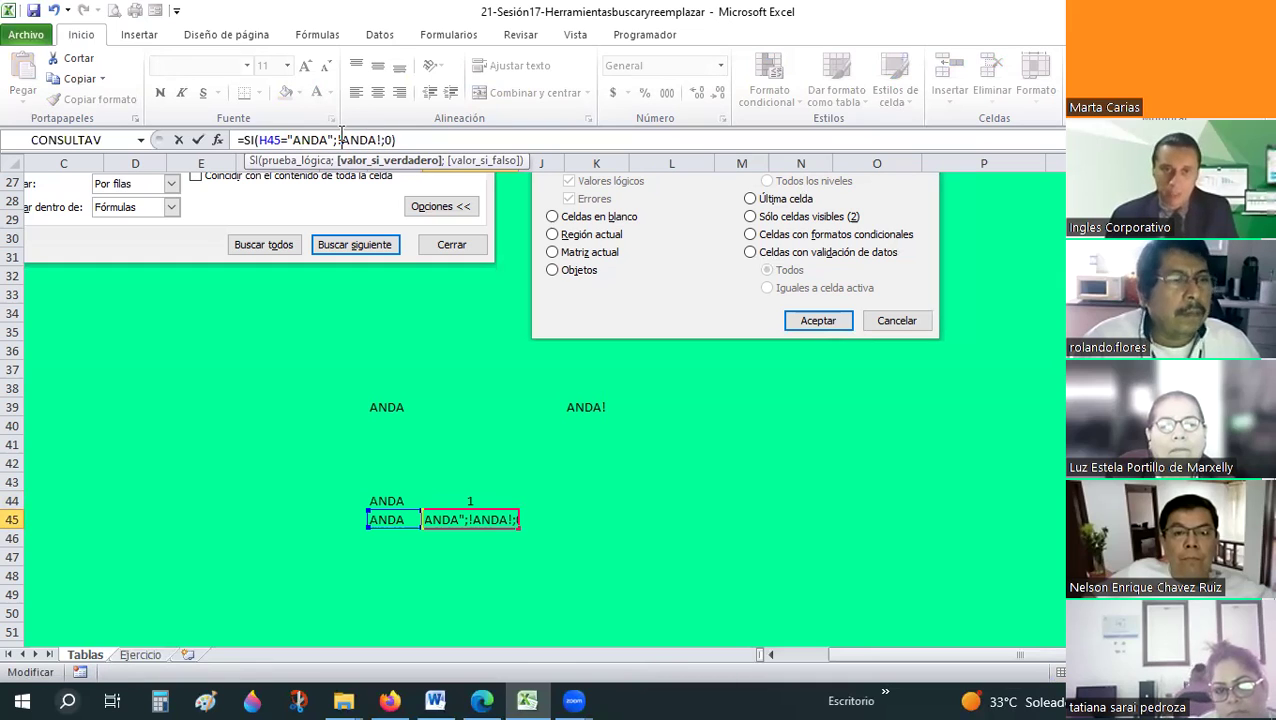
{"action": "key", "text": "BackSpace"}
{"action": "type", "text": "!"}
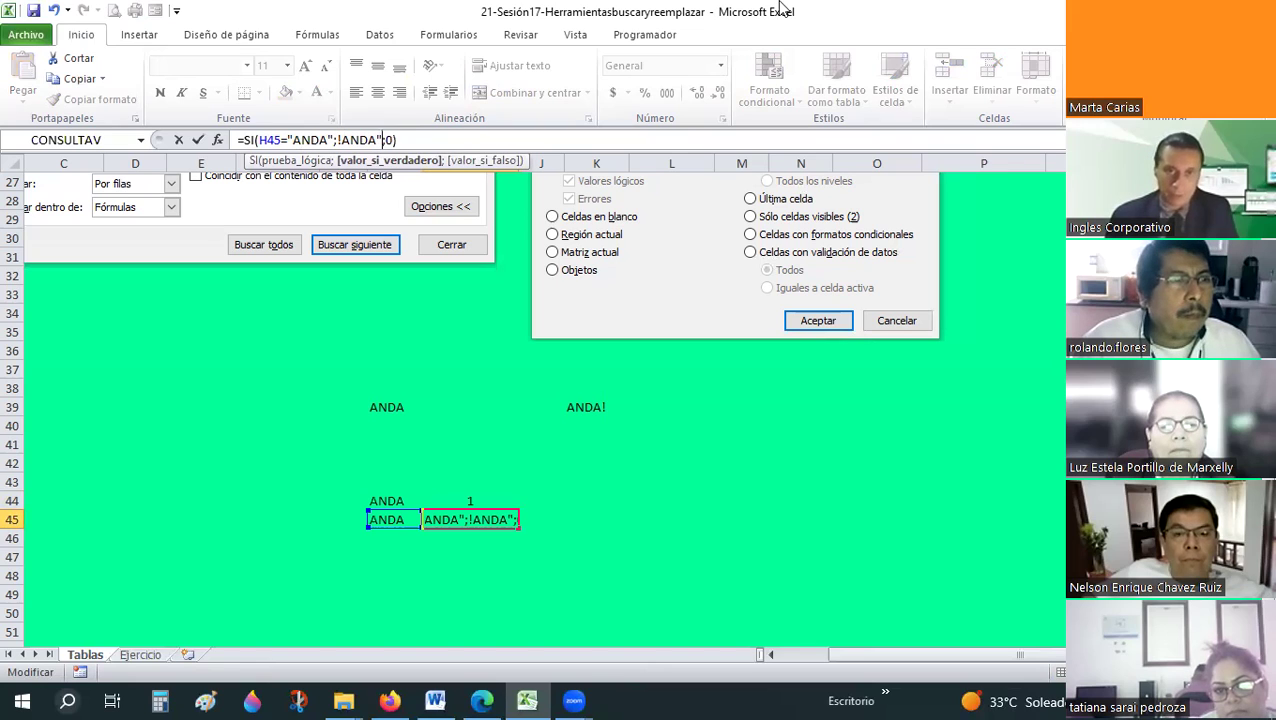
{"action": "key", "text": "BackSpace"}
{"action": "type", "text": "\""}
- Replace I45's false value 0 with "No existe" and commit the formula
{"action": "key", "text": "Right"}
{"action": "key", "text": "Right"}
{"action": "key", "text": "Right"}
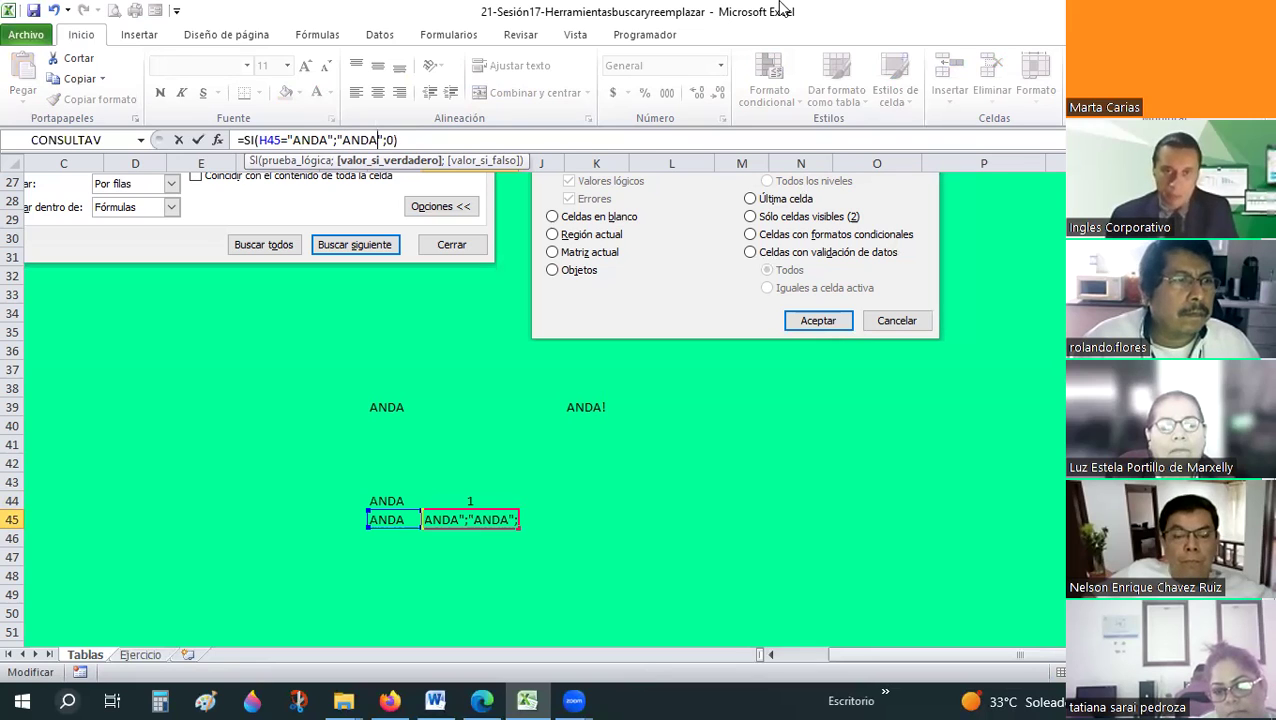
{"action": "key", "text": "Right"}
{"action": "key", "text": "Right"}
{"action": "key", "text": "Delete"}
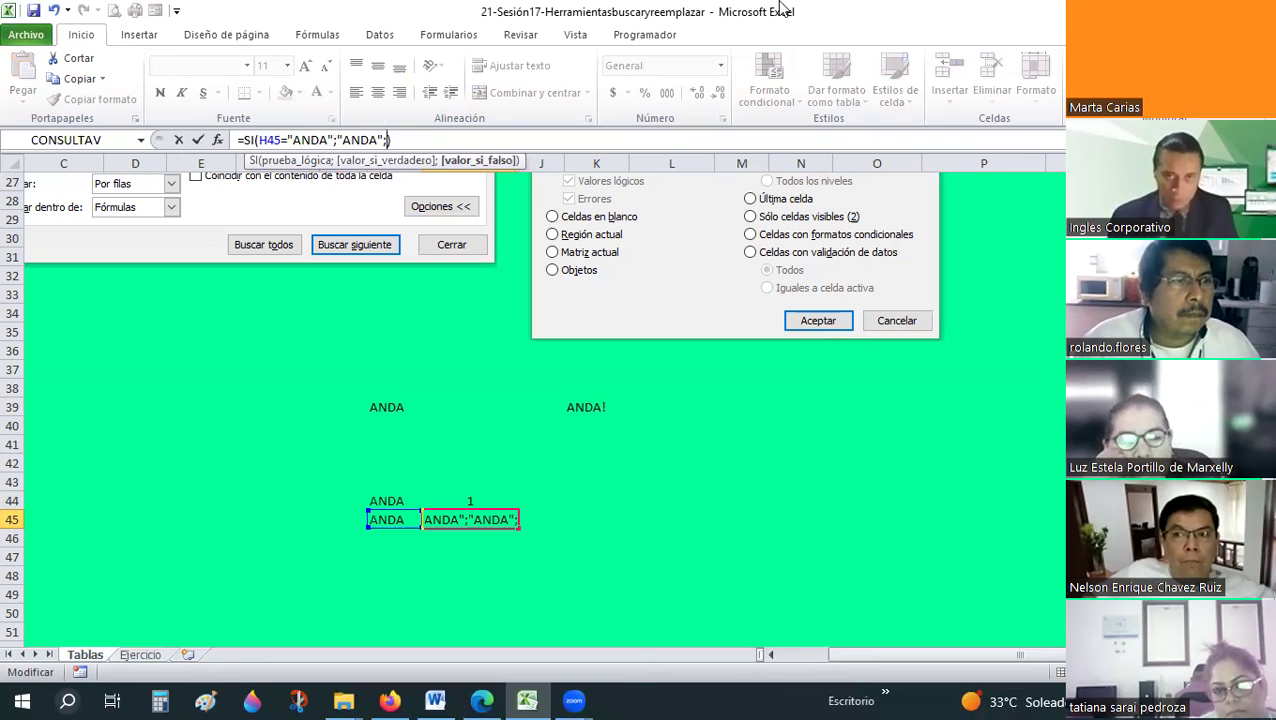
{"action": "type", "text": "NO"}
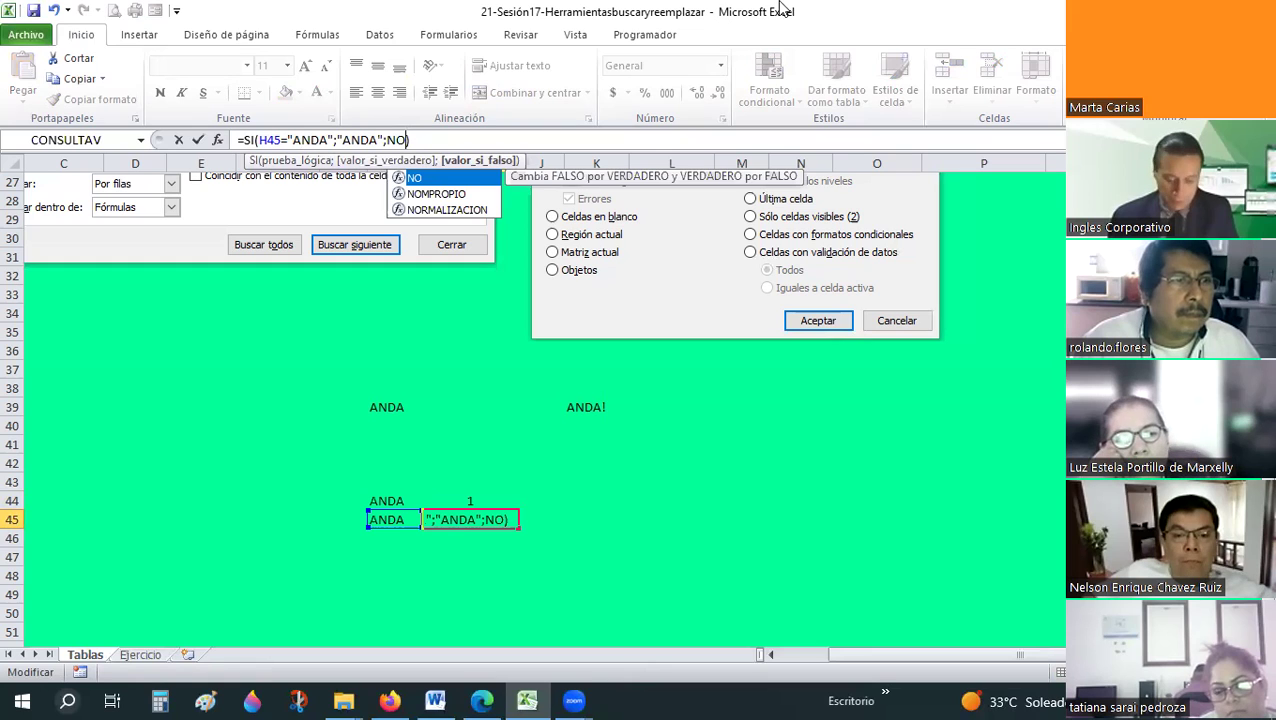
{"action": "key", "text": "BackSpace"}
{"action": "key", "text": "BackSpace"}
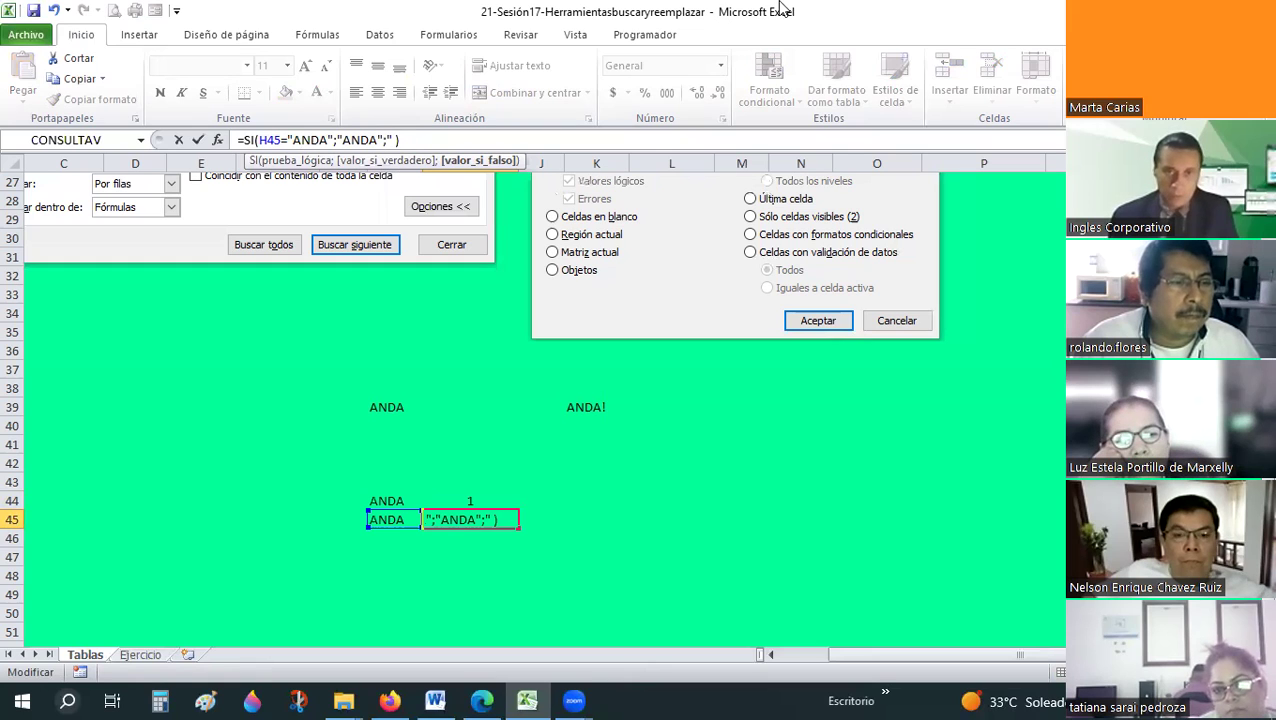
{"action": "type", "text": "No existe"}
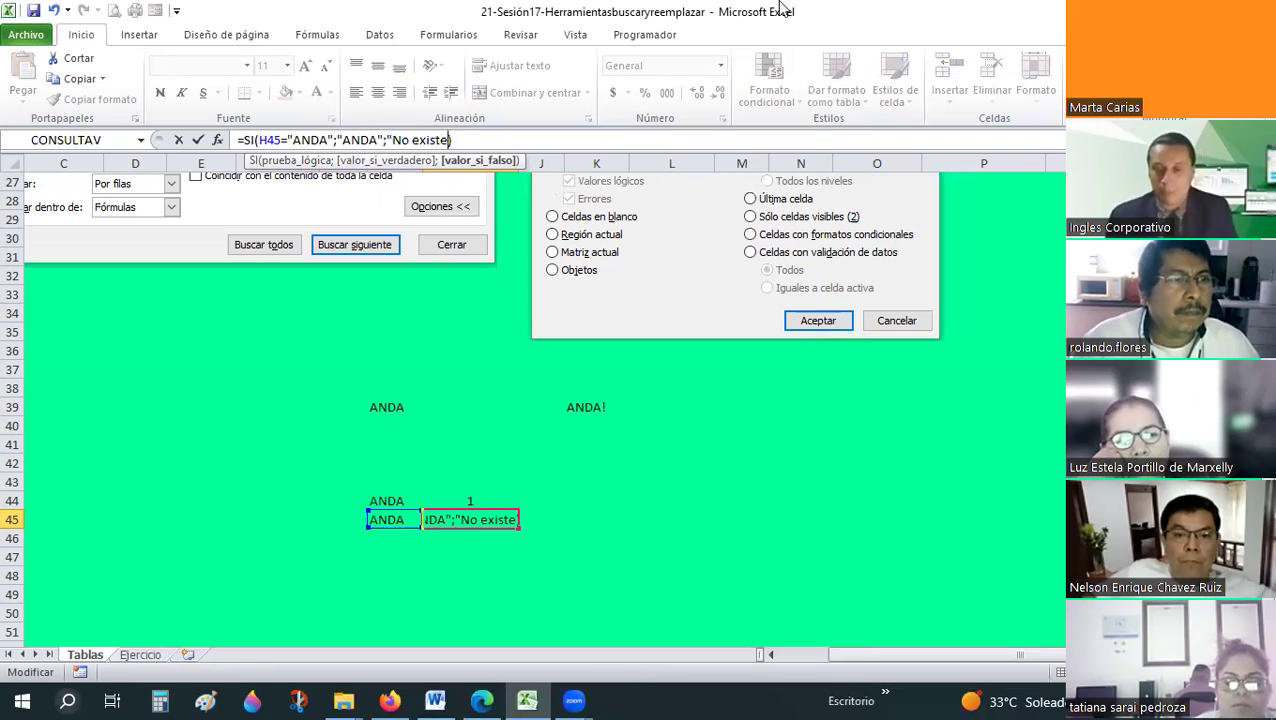
{"action": "key", "text": "Return"}
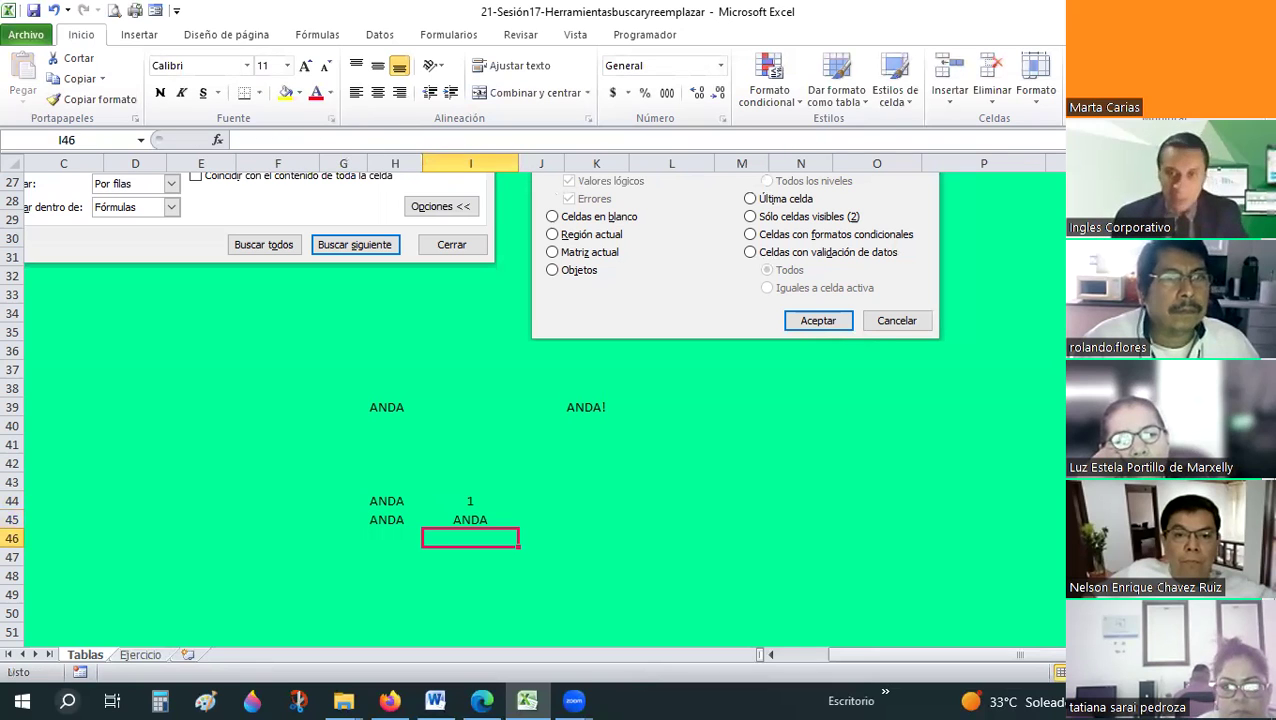
{"action": "key", "text": "ctrl+b"}
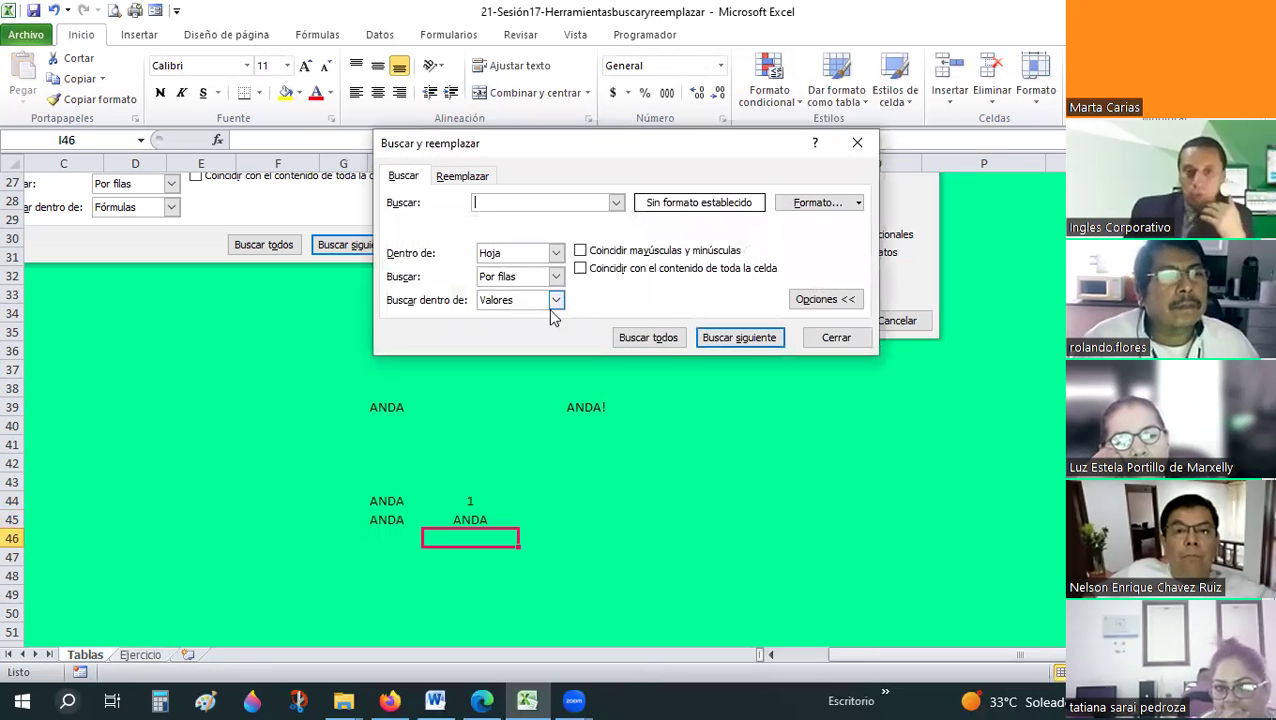
- Switch the look-in option to Fórmulas and inspect the formulas in I45 and I44
{"action": "left_click", "coordinate": [555, 301]}
{"action": "left_click", "coordinate": [478, 312]}
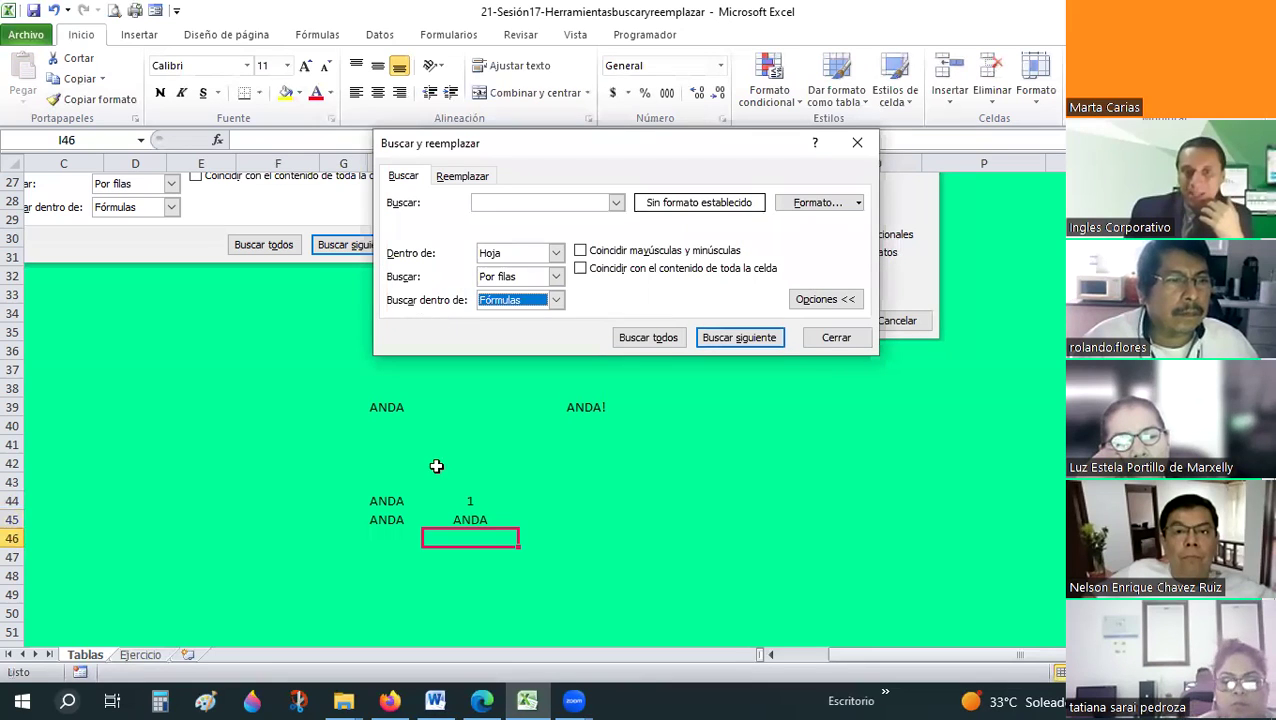
{"action": "left_click", "coordinate": [470, 517]}
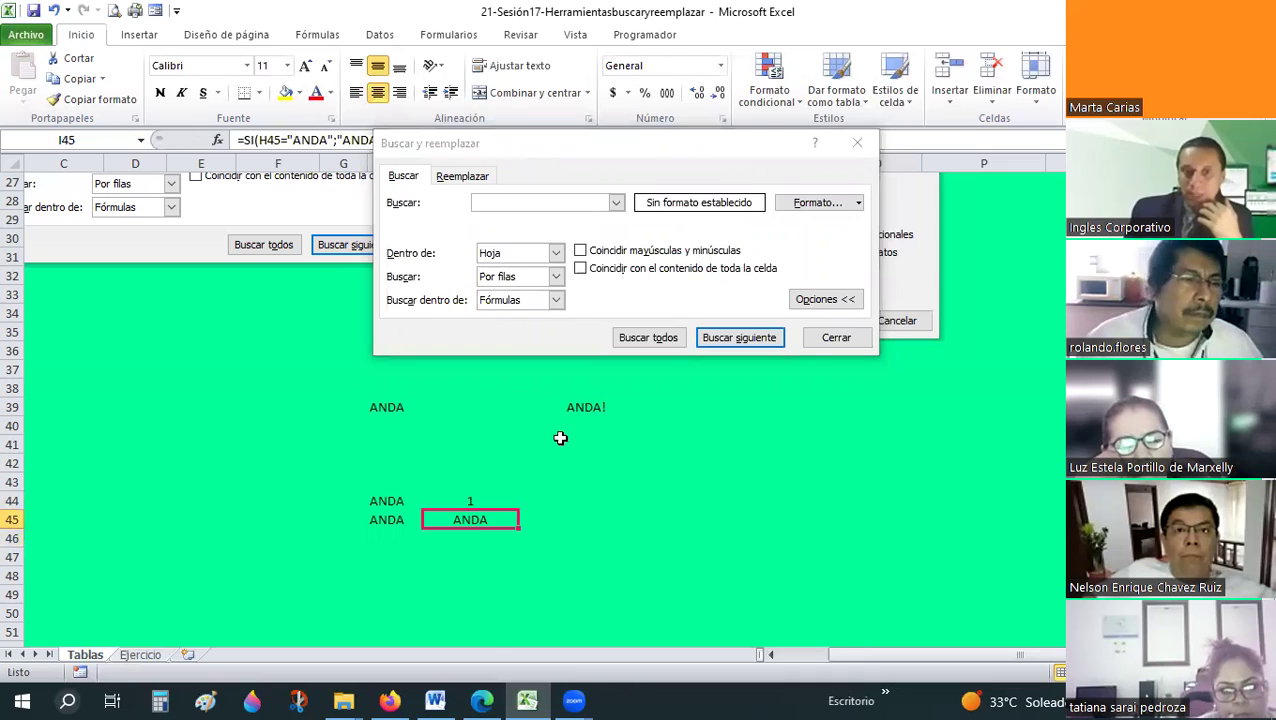
{"action": "left_click", "coordinate": [476, 501]}
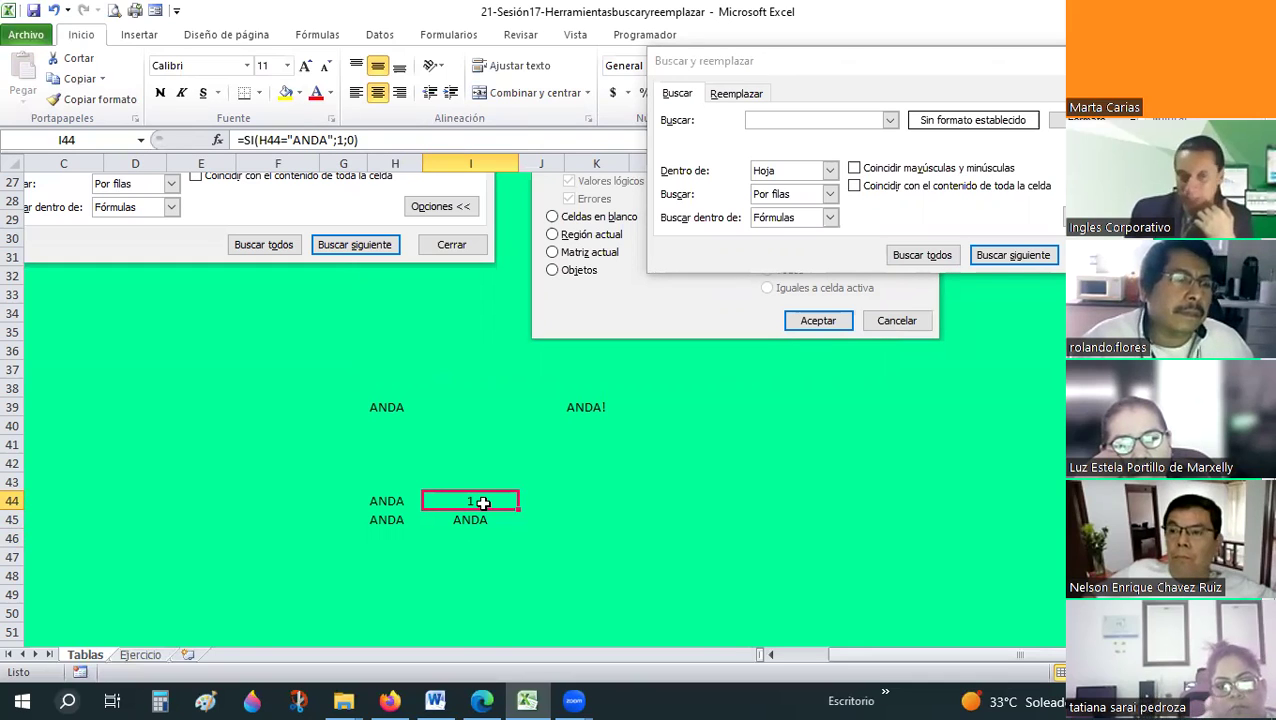
{"action": "key", "text": "Down"}
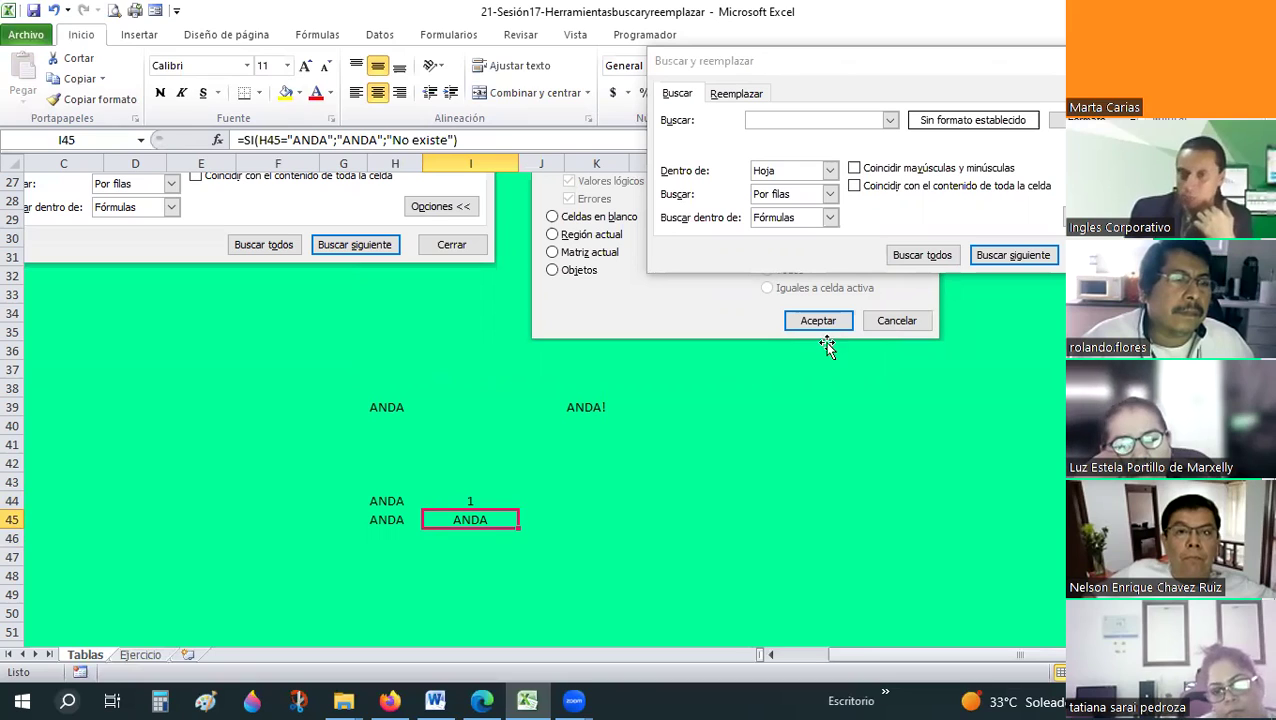
- Toggle look-in to Valores and back to Fórmulas, comparing I44, I45 and H44
{"action": "left_click", "coordinate": [790, 217]}
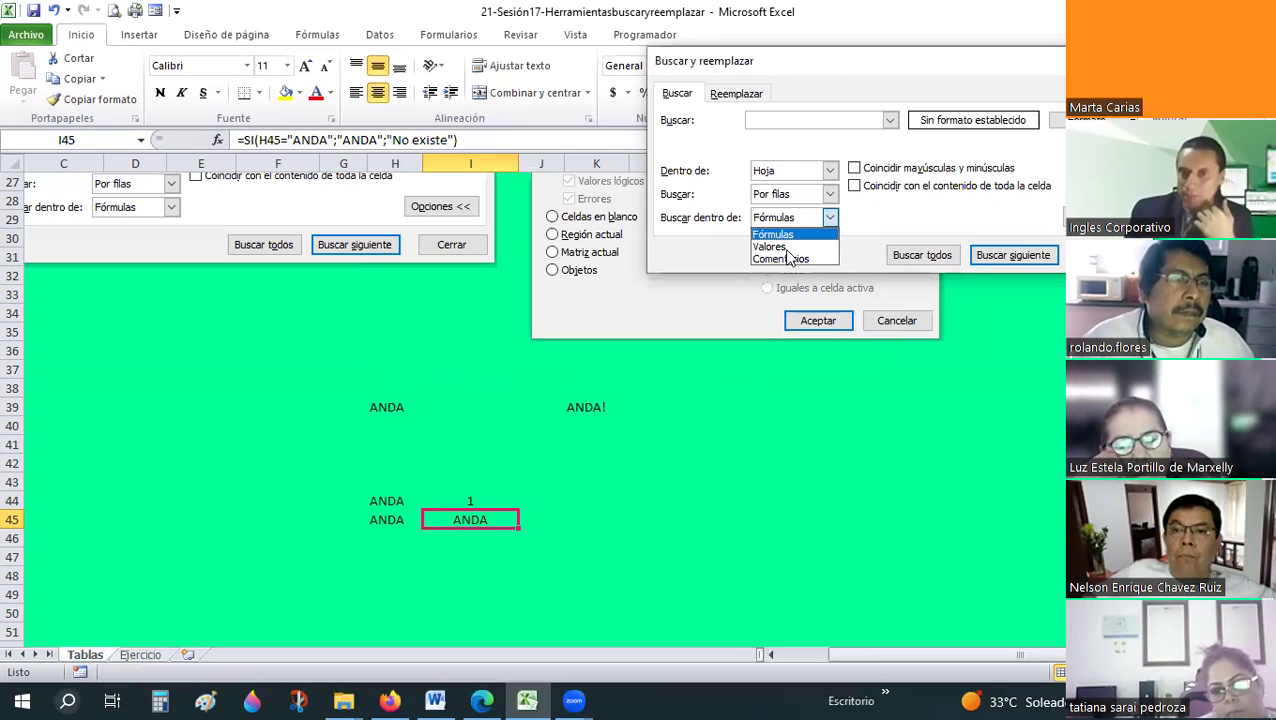
{"action": "left_click", "coordinate": [778, 246]}
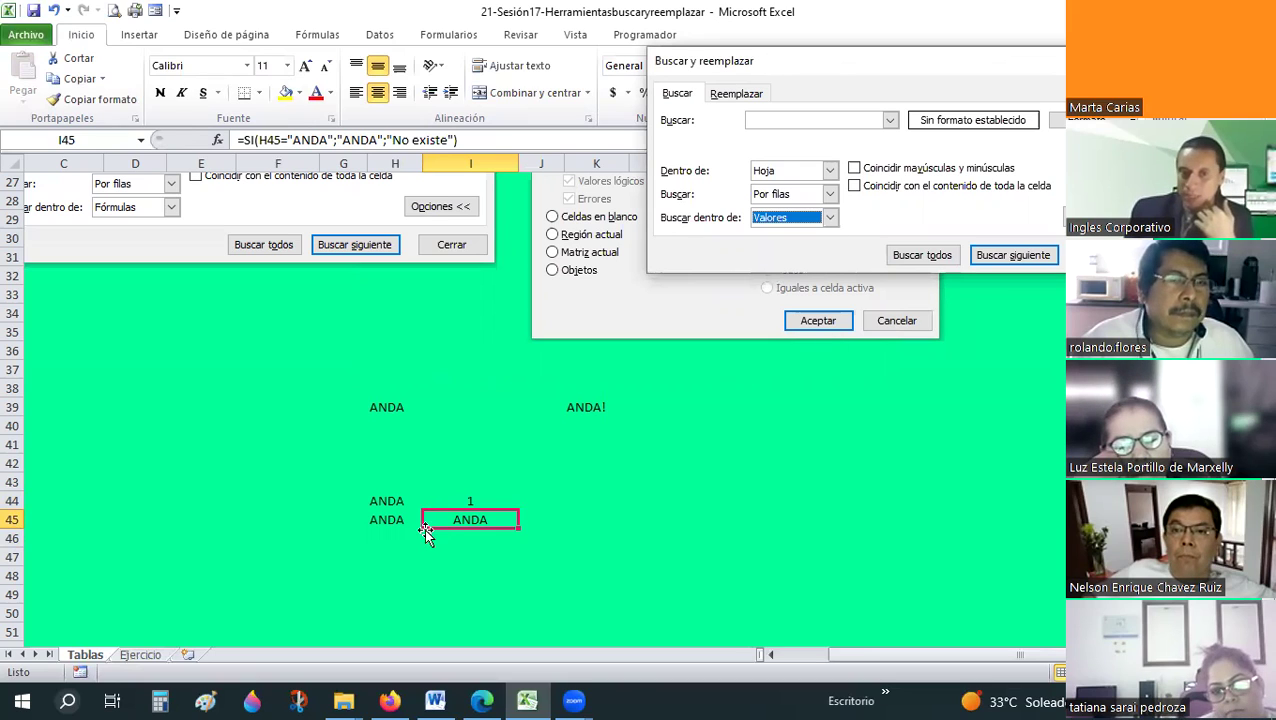
{"action": "left_click", "coordinate": [487, 499]}
{"action": "left_click", "coordinate": [805, 220]}
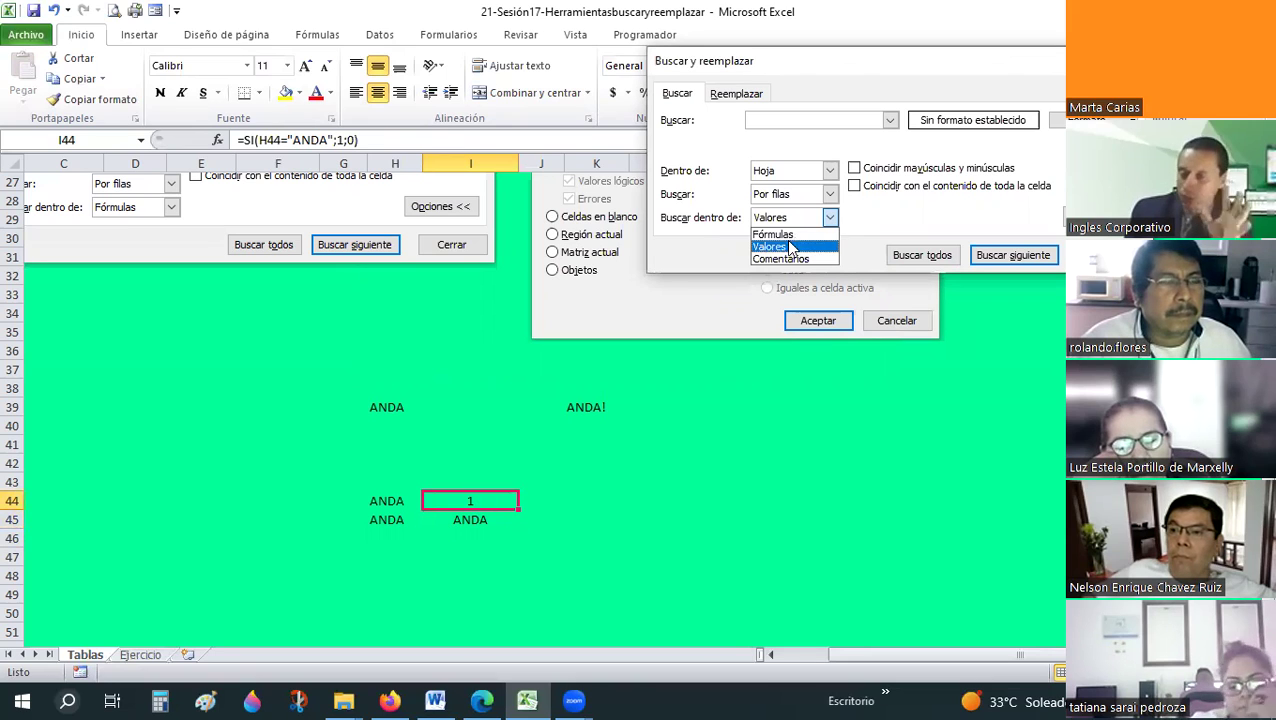
{"action": "left_click", "coordinate": [793, 234]}
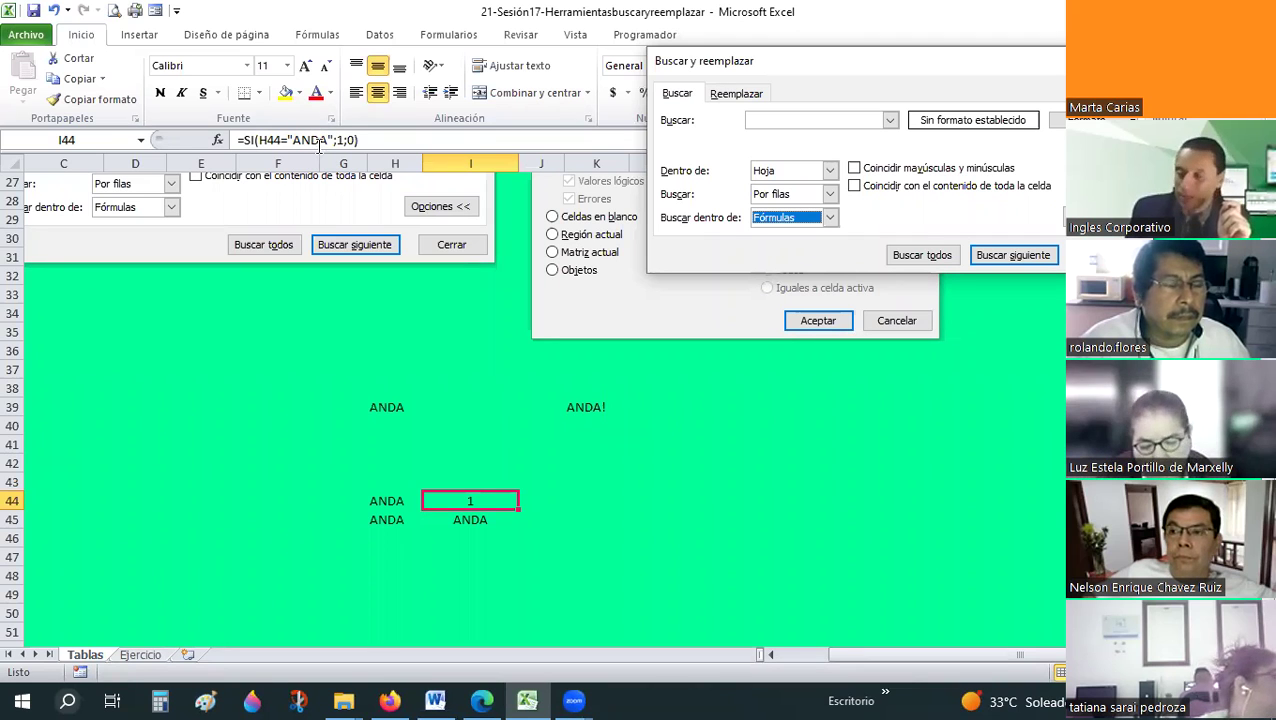
{"action": "left_click", "coordinate": [468, 521]}
{"action": "left_click", "coordinate": [387, 502]}
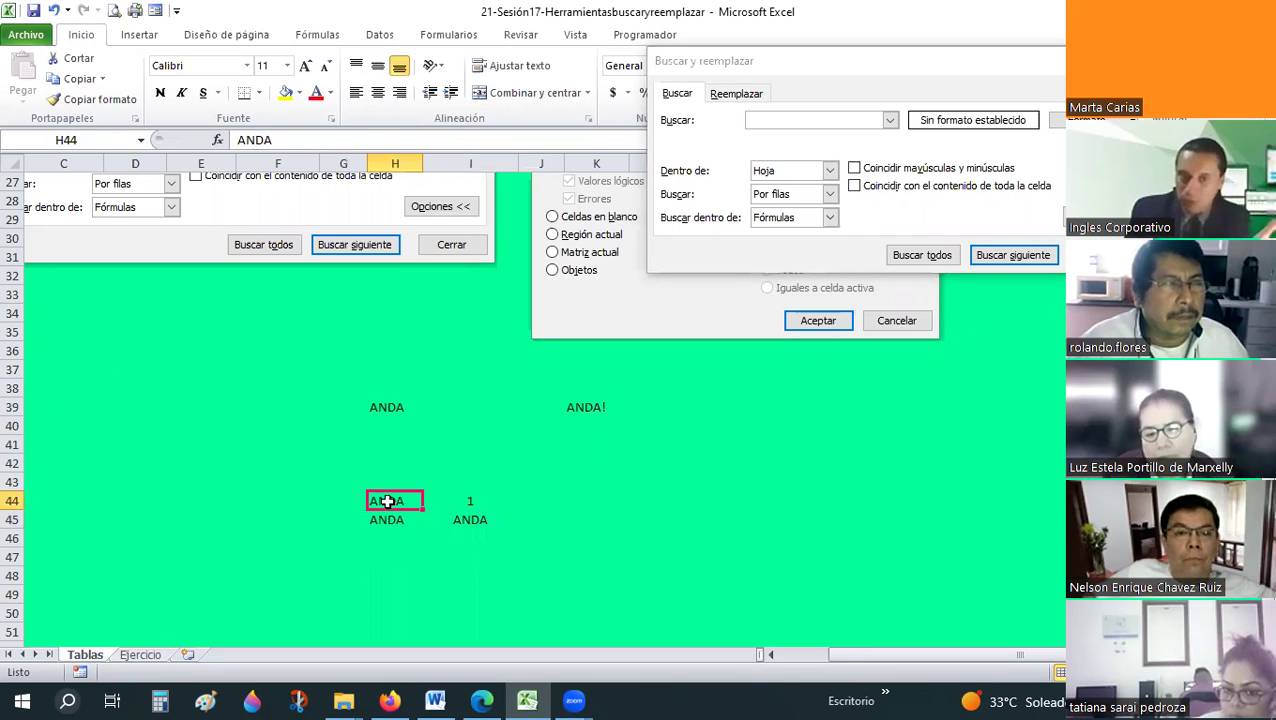
{"action": "left_click", "coordinate": [471, 520]}
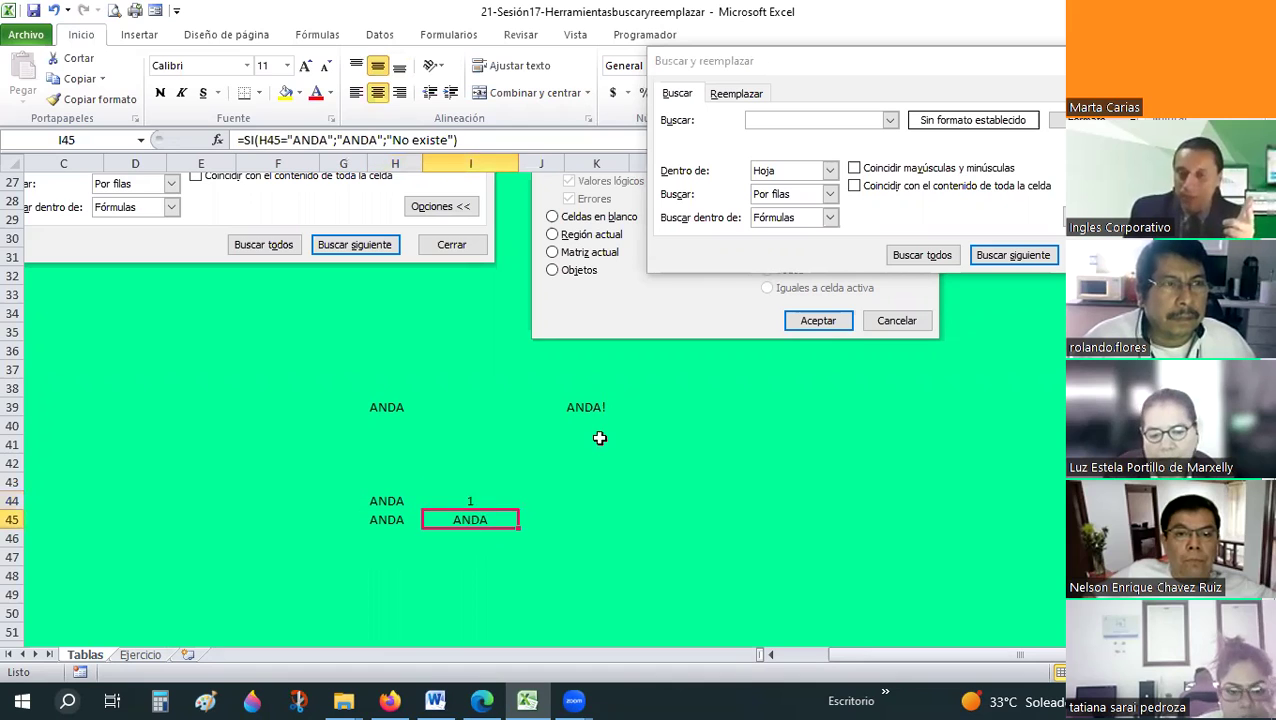
- Set look-in to Valores and compare H45's text ANDA with I45's formula
{"action": "left_click", "coordinate": [835, 218]}
{"action": "left_click", "coordinate": [772, 245]}
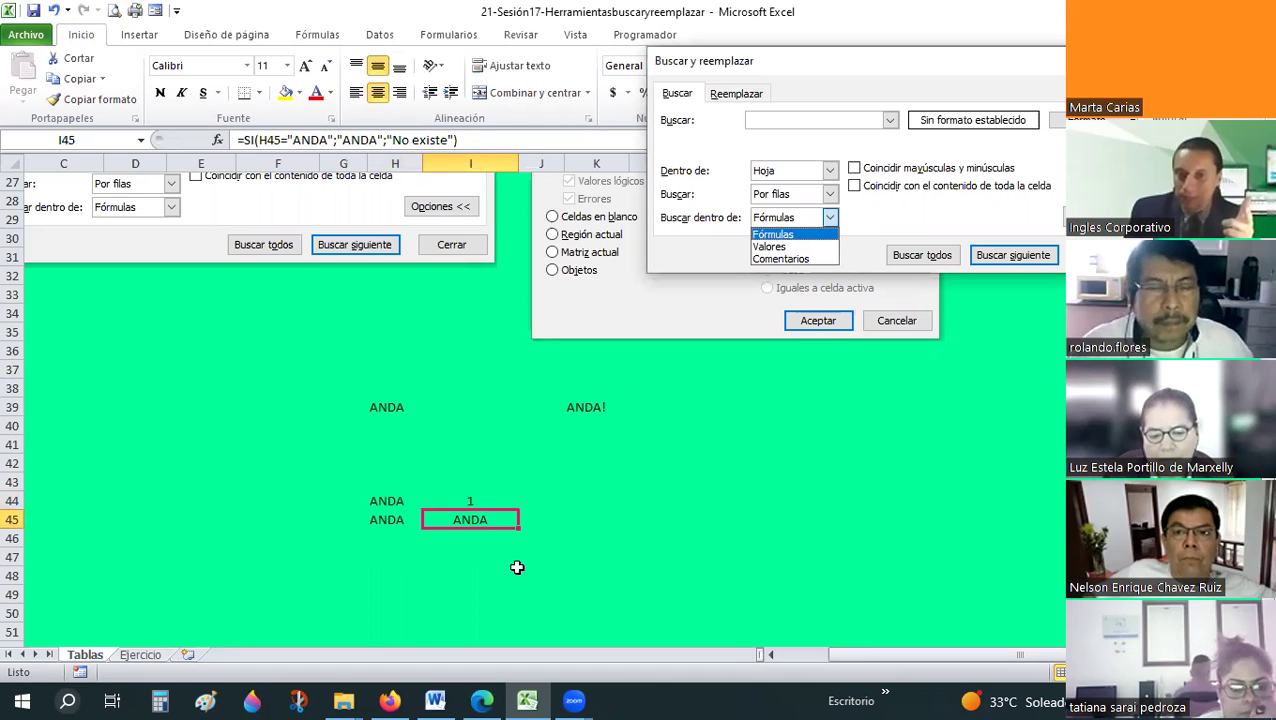
{"action": "left_click", "coordinate": [389, 520]}
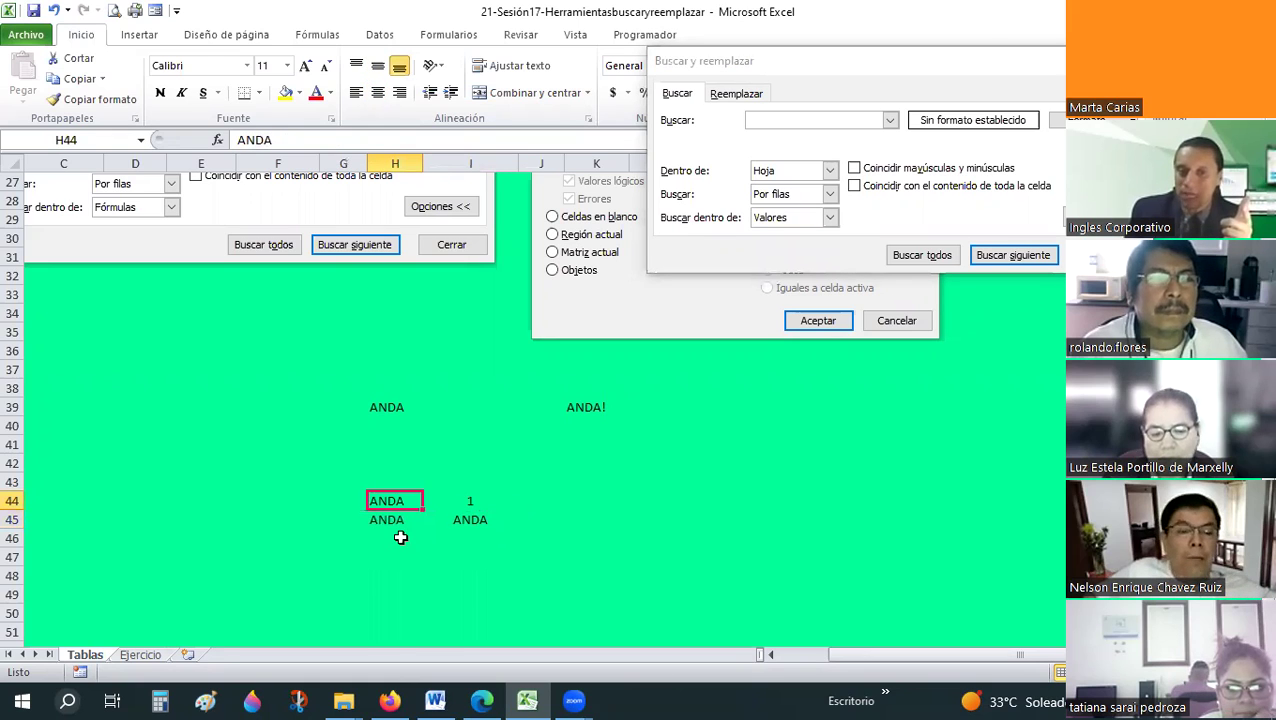
{"action": "key", "text": "Right"}
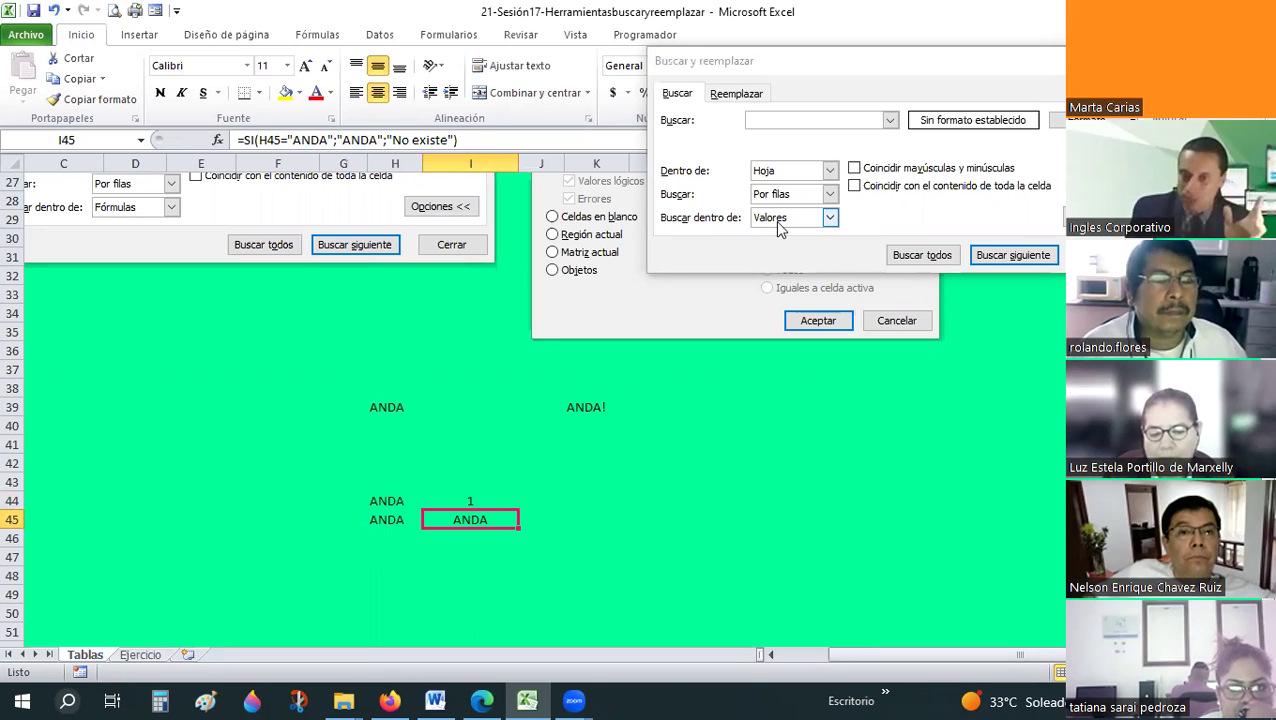
- Set look-in to Comentarios and review cells H44, H45 and I45
{"action": "left_click", "coordinate": [831, 220]}
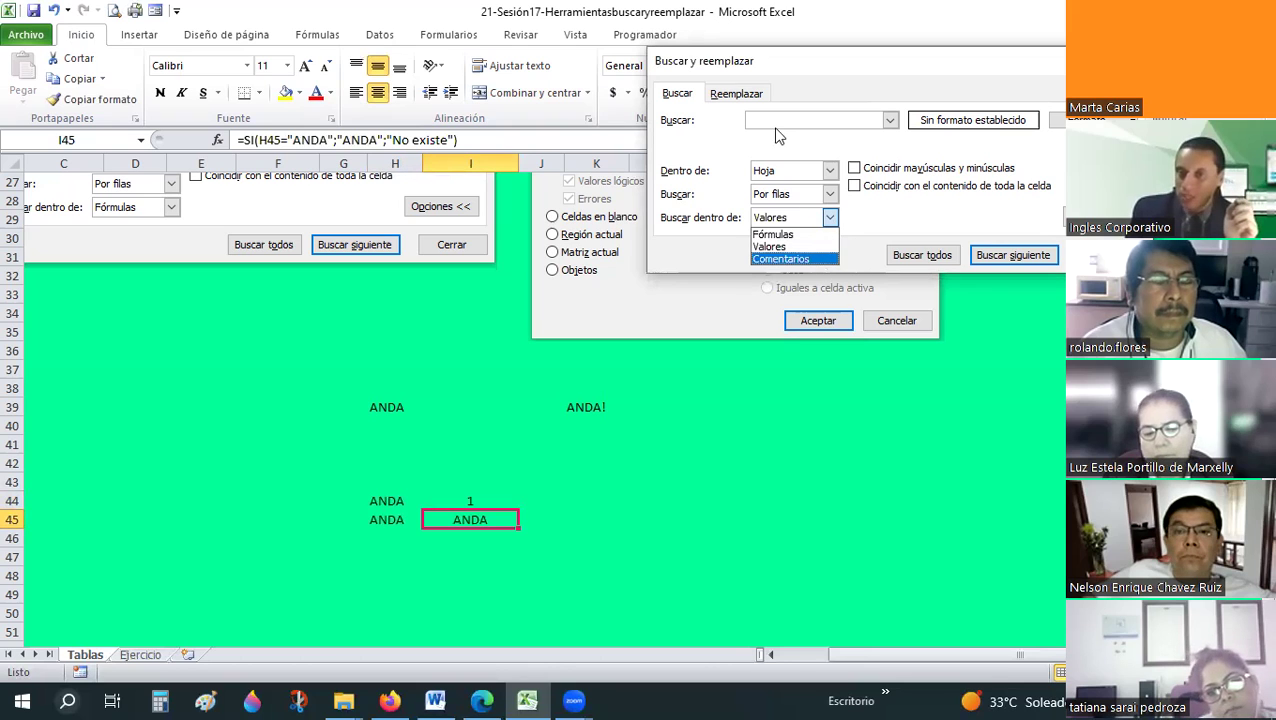
{"action": "key", "text": "Return"}
{"action": "key", "text": "alt+b"}
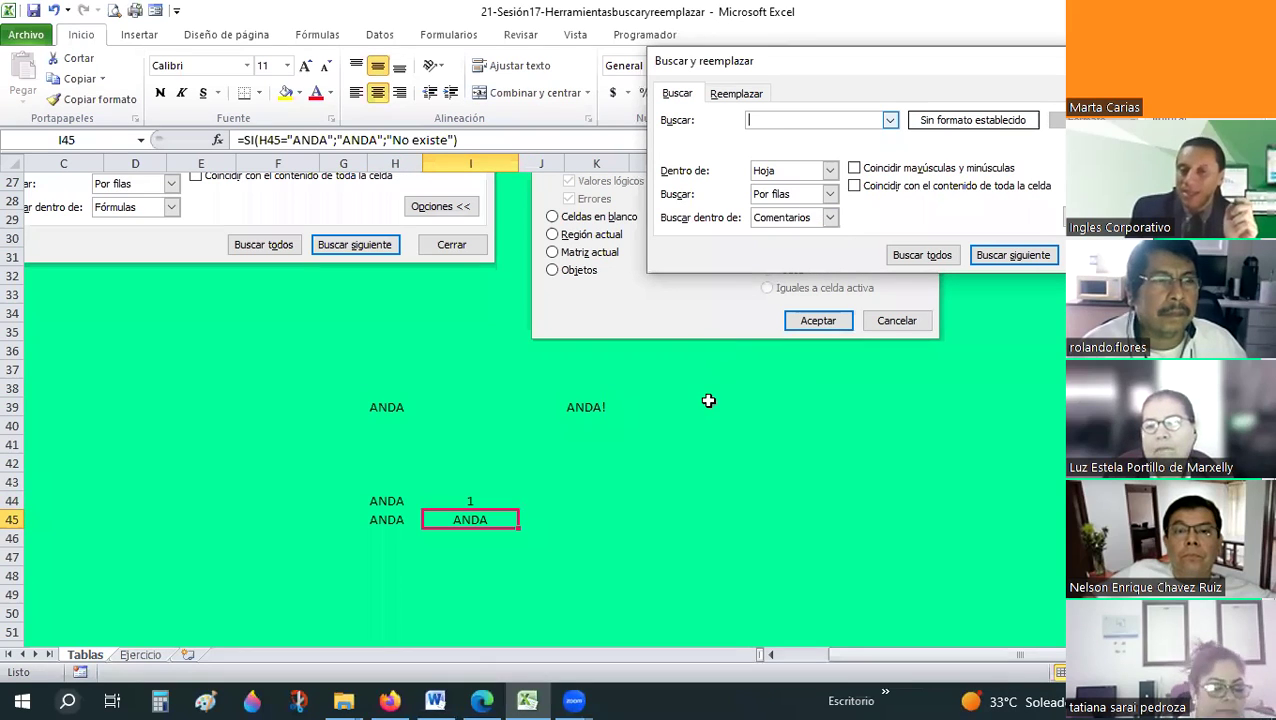
{"action": "left_click", "coordinate": [392, 503]}
{"action": "key", "text": "Down"}
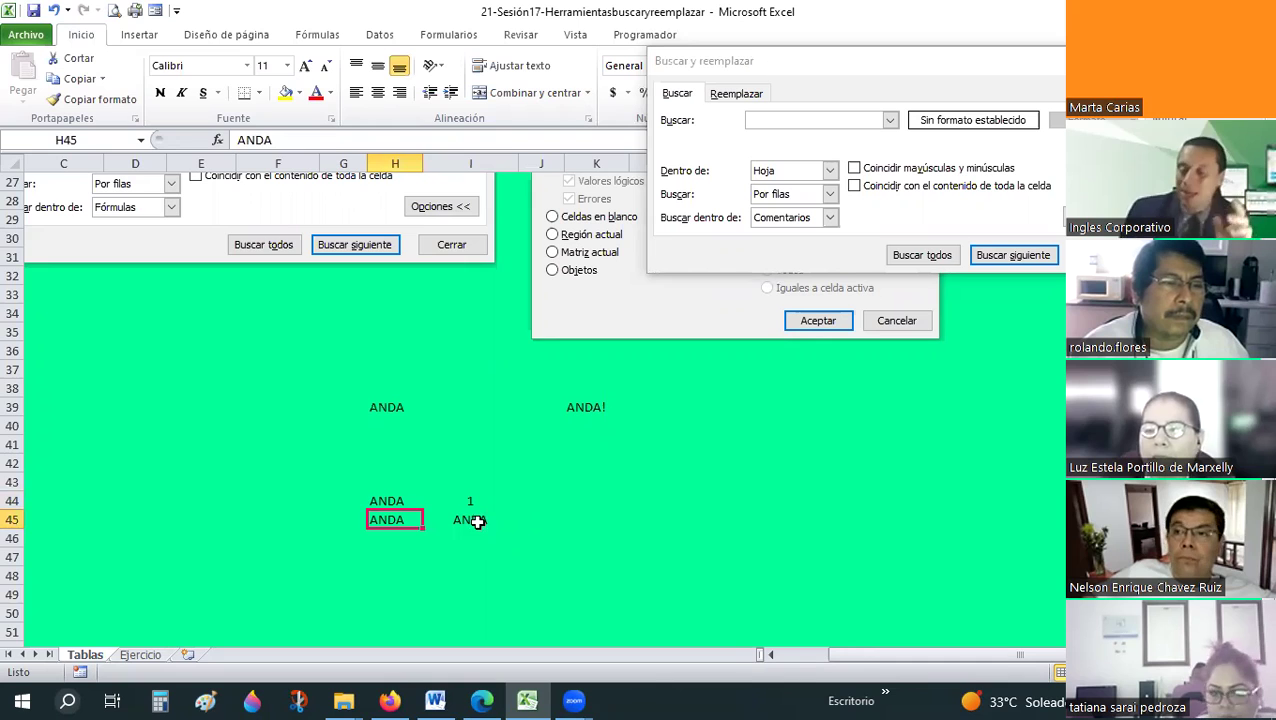
{"action": "left_click", "coordinate": [472, 519]}
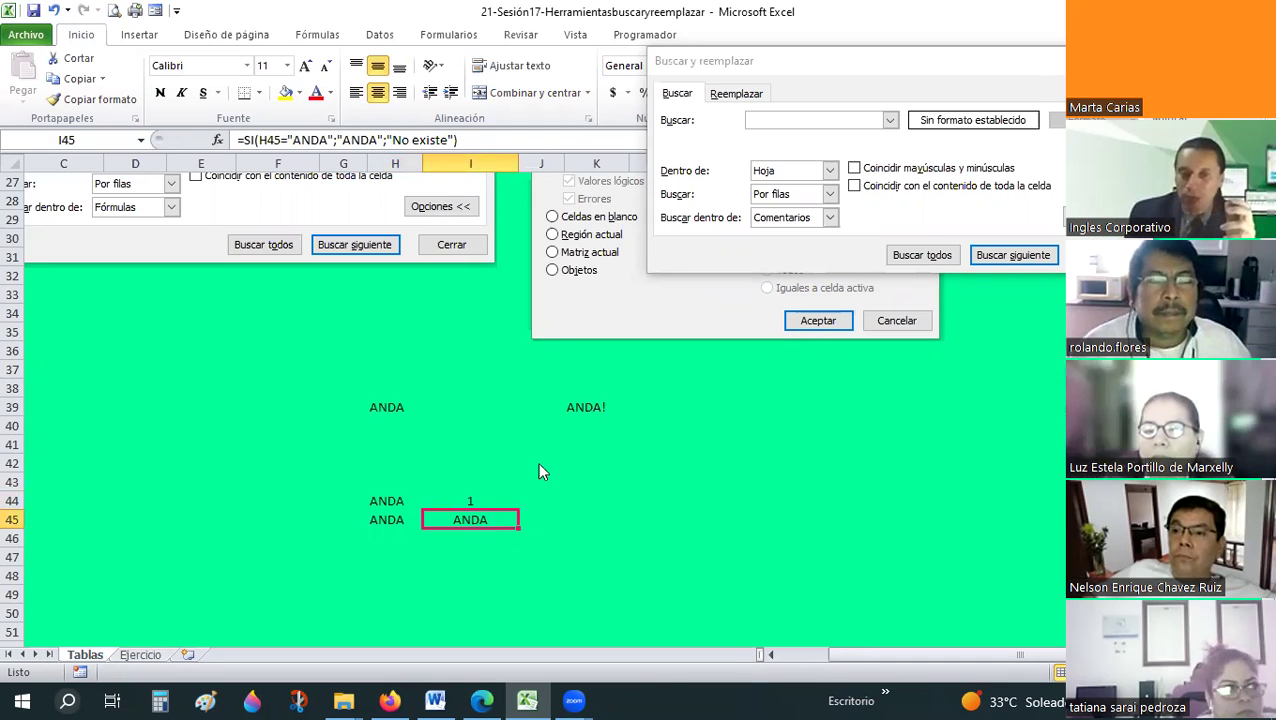
- Insert a comment reading ANDA on cell I45
{"action": "right_click", "coordinate": [478, 520]}
{"action": "left_click", "coordinate": [555, 422]}
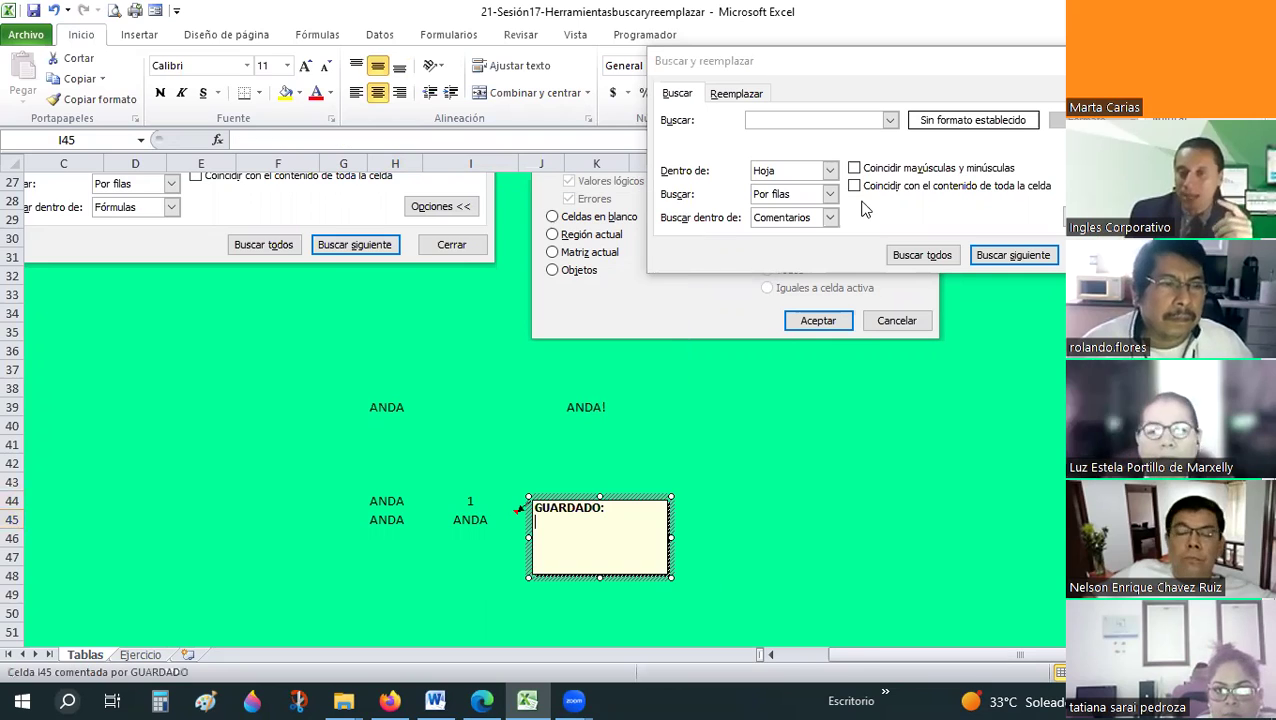
{"action": "left_click", "coordinate": [555, 531]}
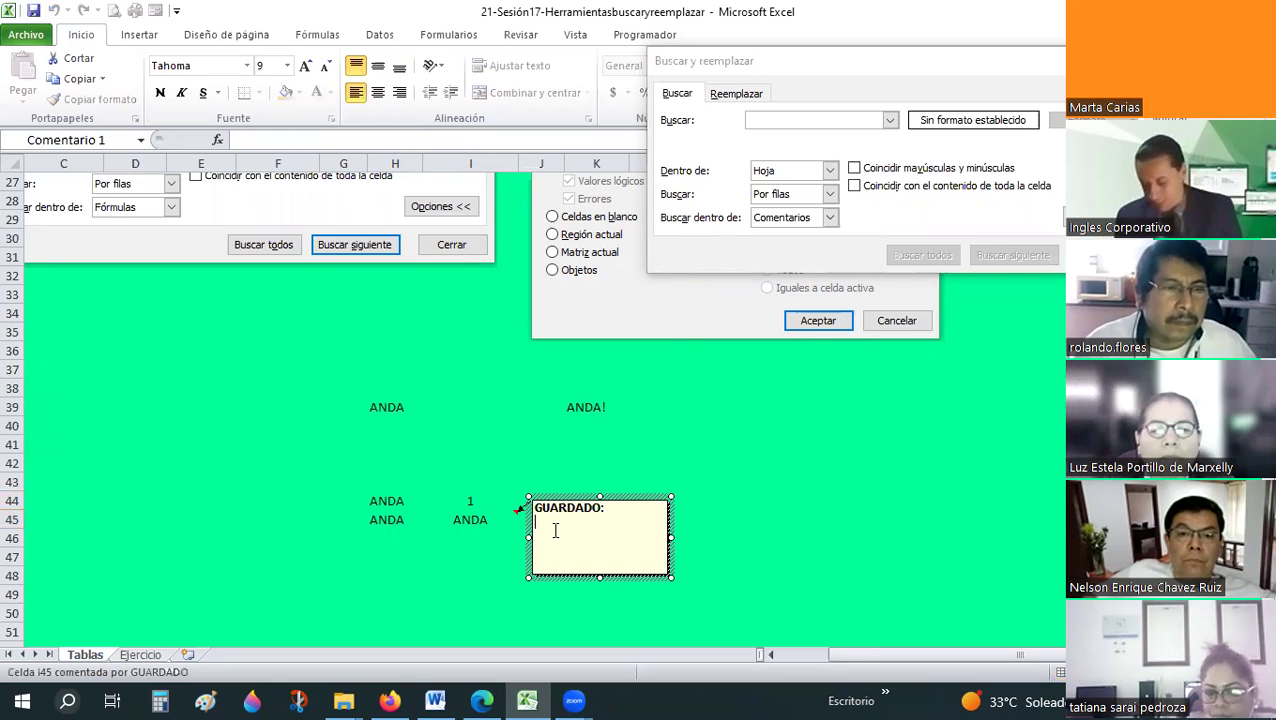
{"action": "type", "text": "ANDA"}
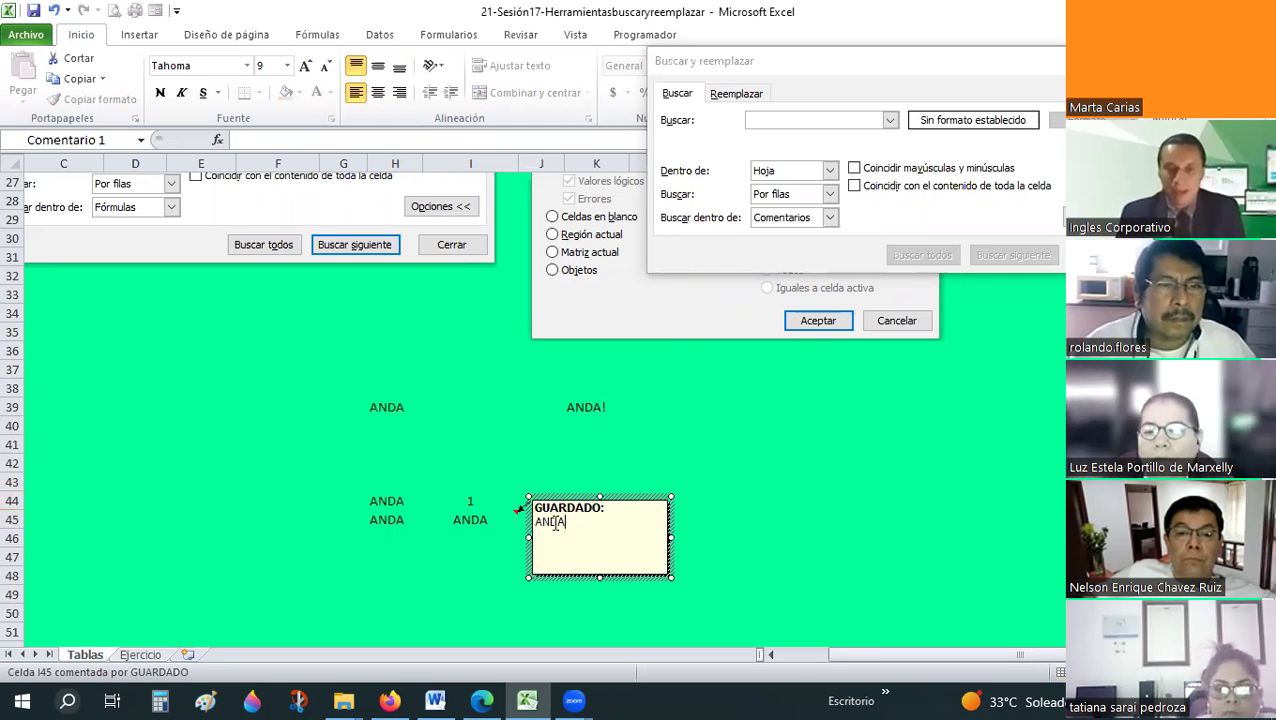
{"action": "left_click", "coordinate": [619, 516]}
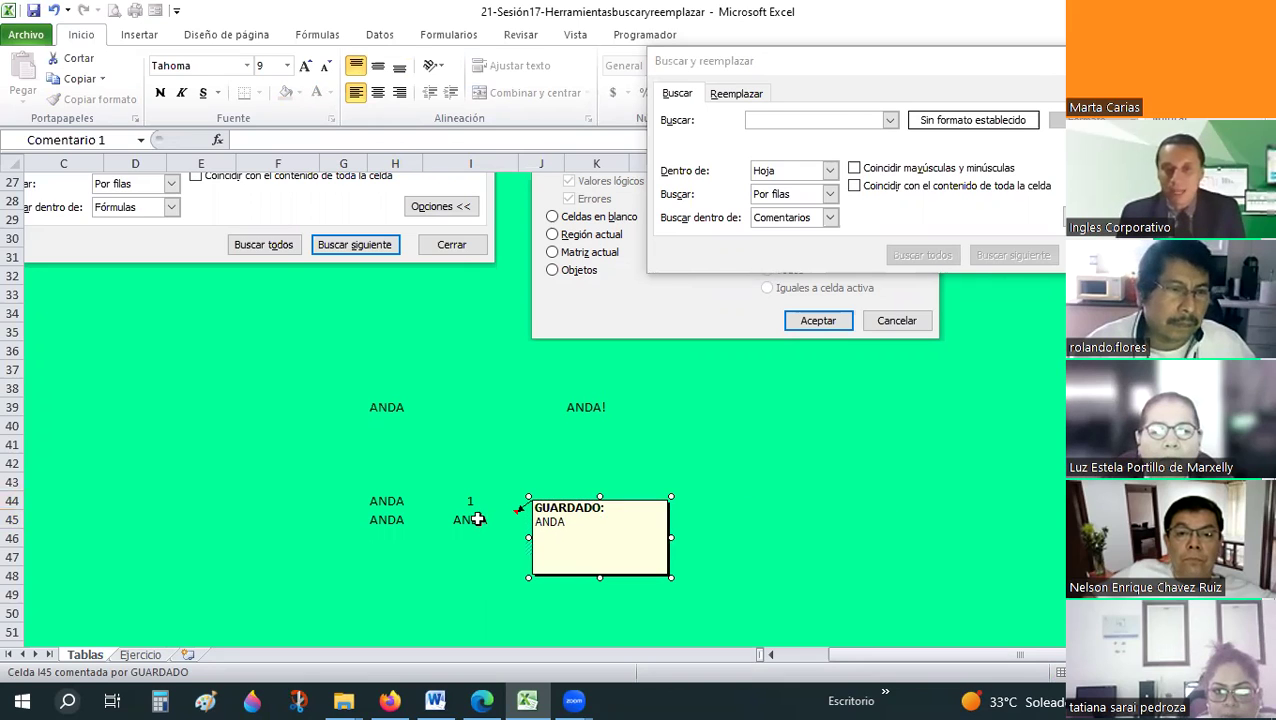
{"action": "left_click", "coordinate": [478, 519]}
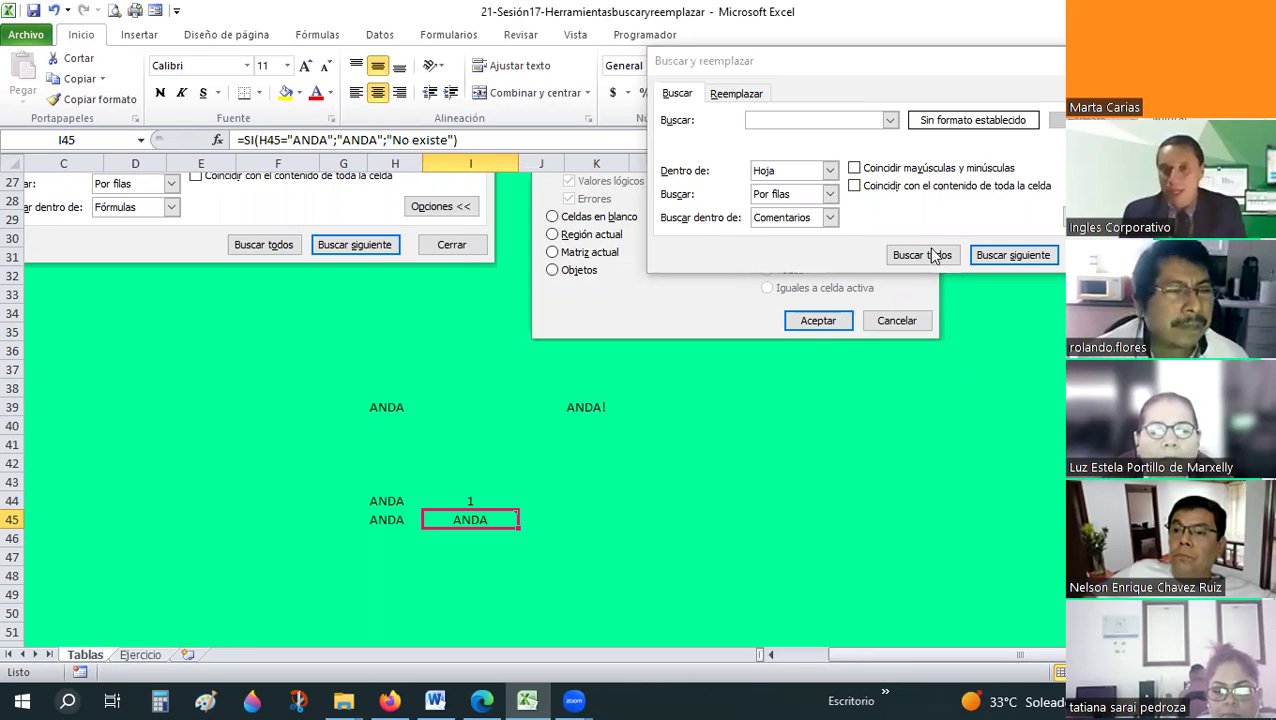
{"action": "left_click", "coordinate": [830, 217]}
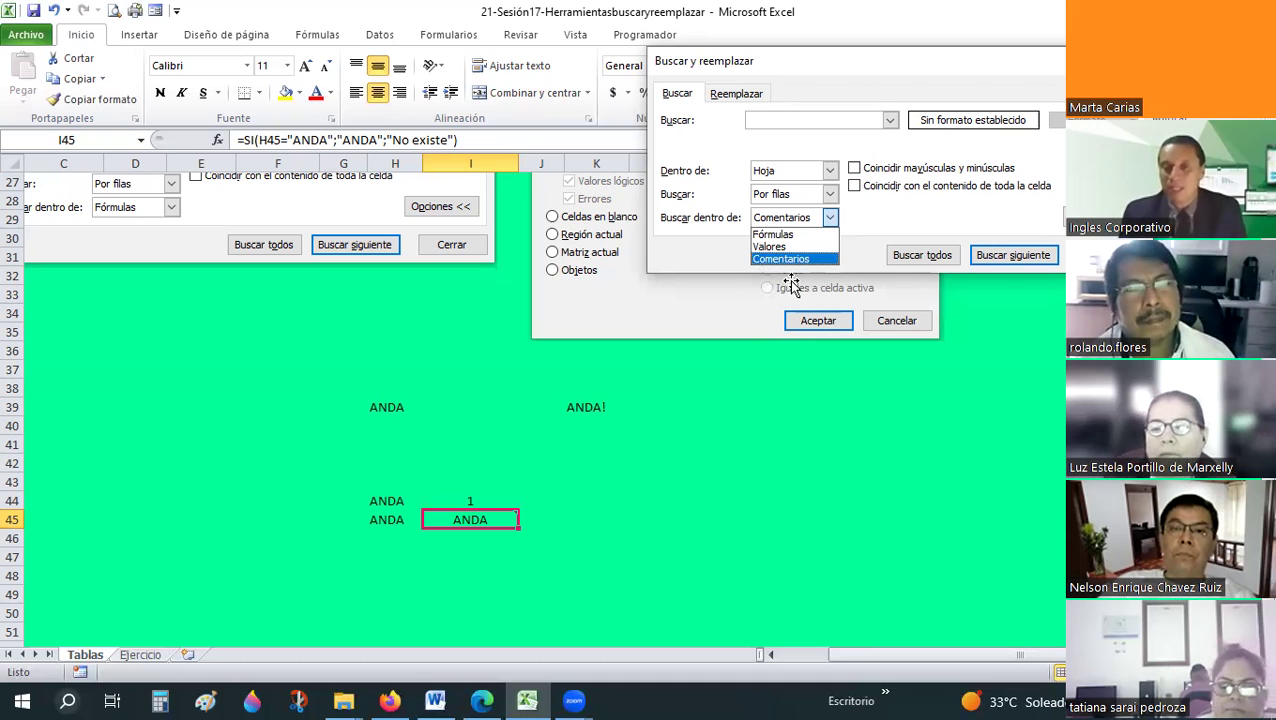
{"action": "left_click", "coordinate": [624, 543]}
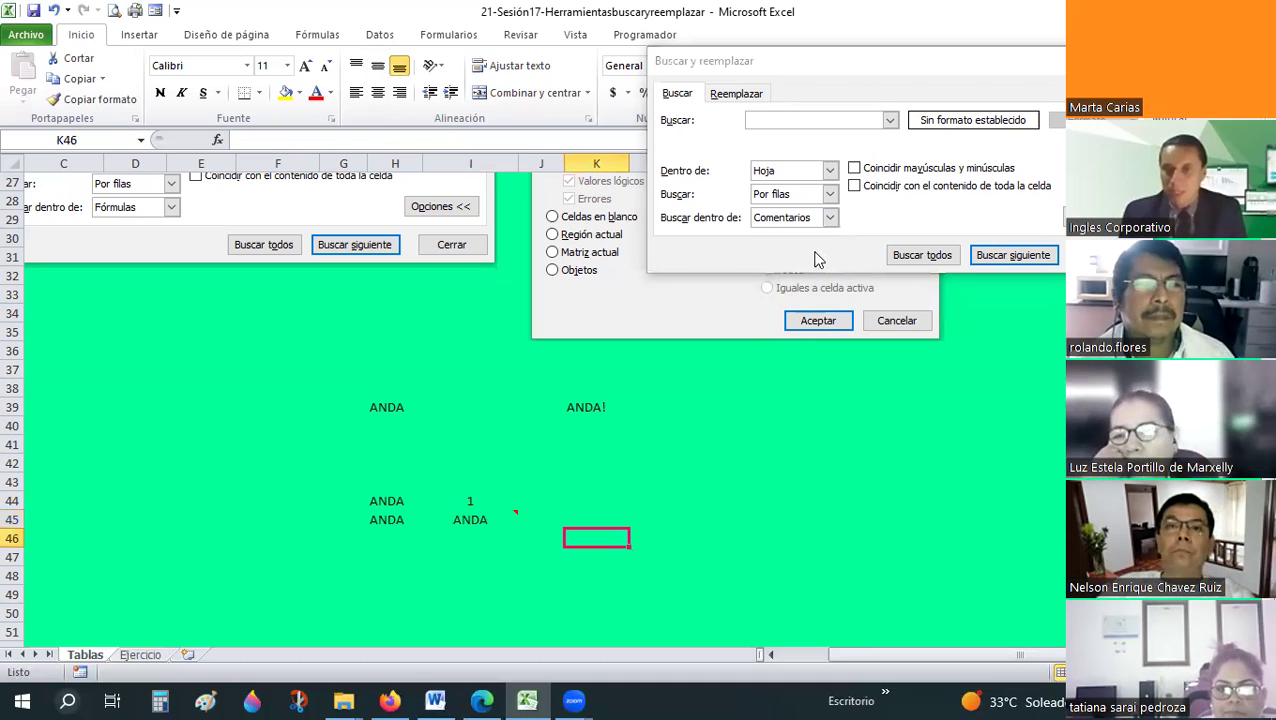
{"action": "left_click", "coordinate": [512, 519]}
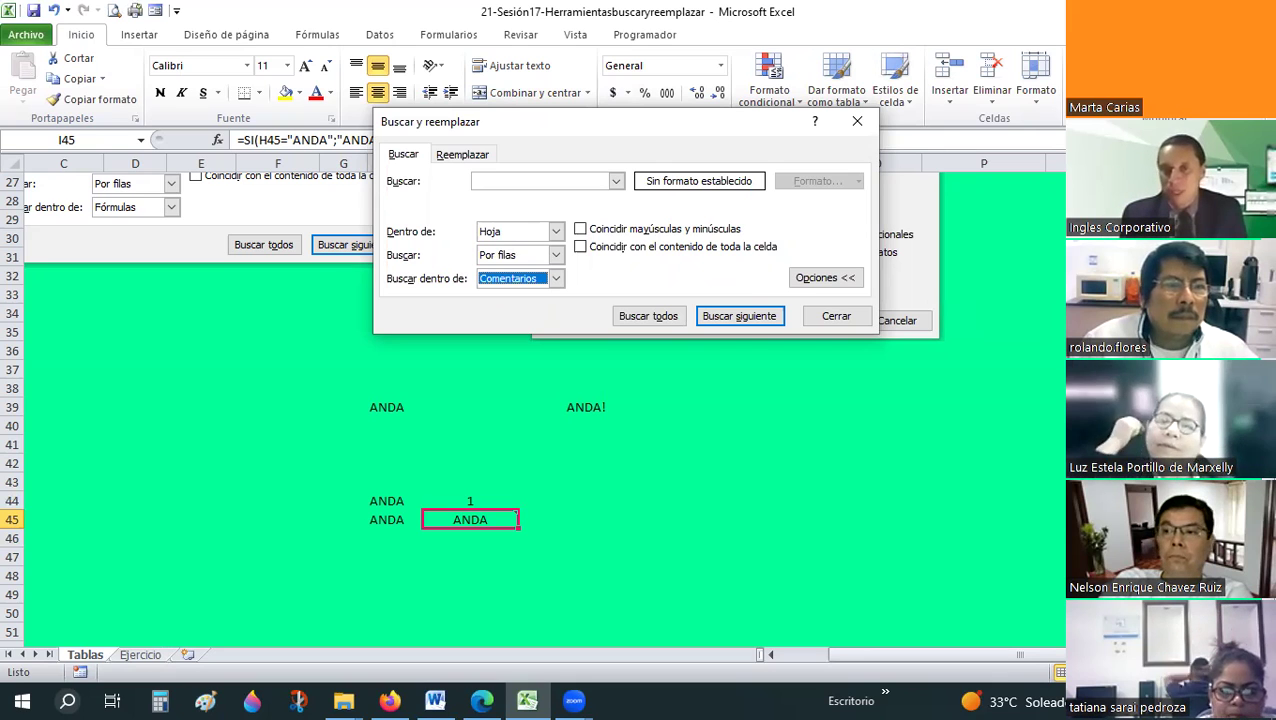
- Turn on Match case, search for iSIS, and enter isis in L43
{"action": "left_click", "coordinate": [580, 230]}
{"action": "left_click", "coordinate": [544, 181]}
{"action": "type", "text": "iSIS"}
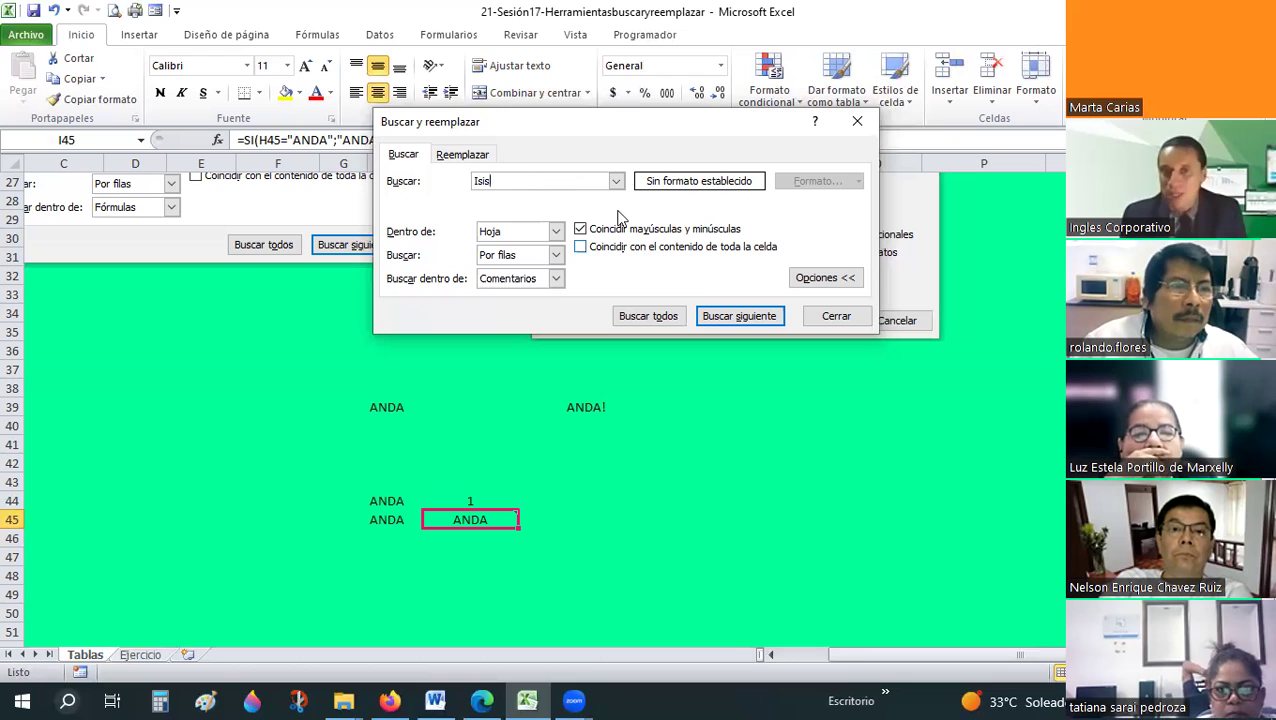
{"action": "left_click", "coordinate": [647, 487]}
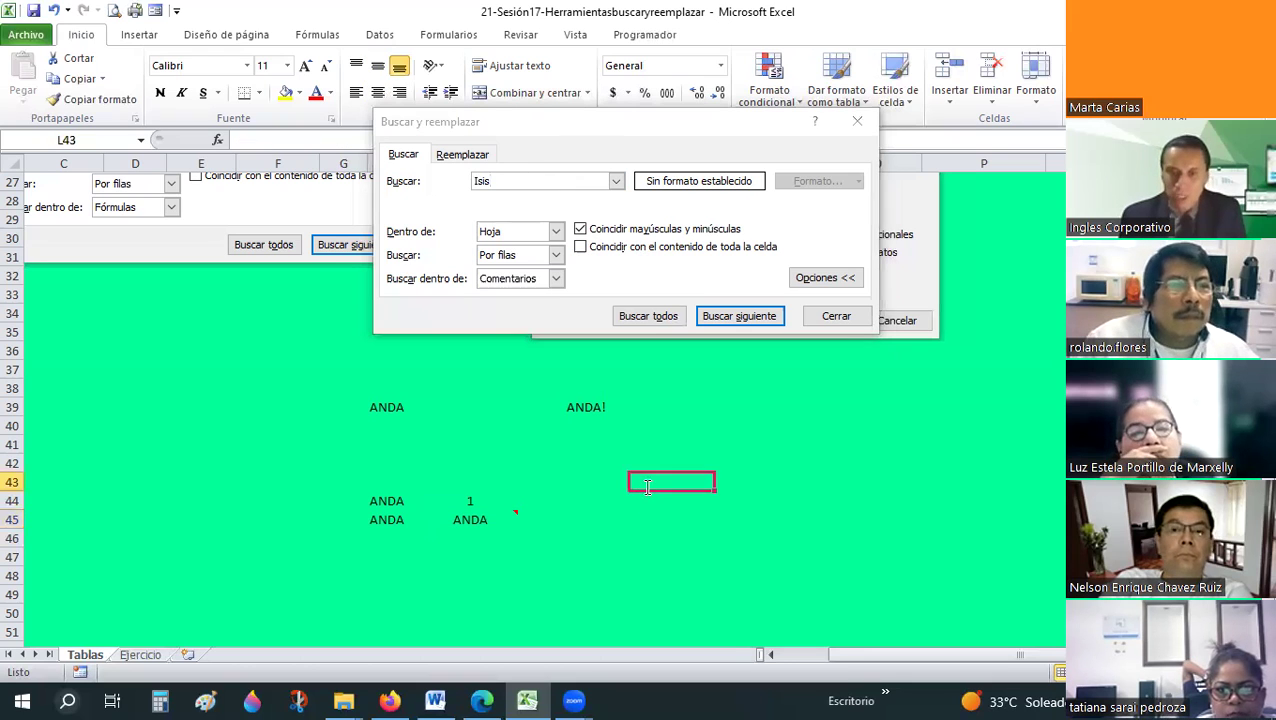
{"action": "type", "text": "isis"}
{"action": "key", "text": "Return"}
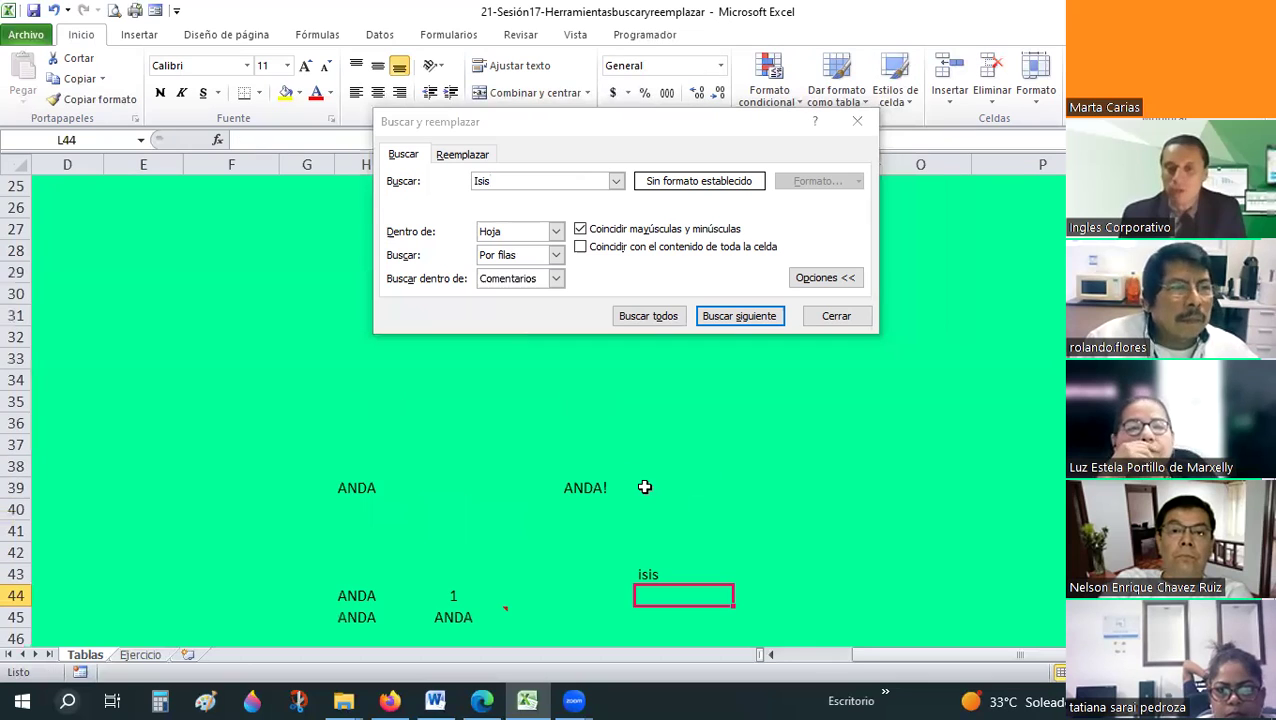
{"action": "left_click", "coordinate": [673, 520]}
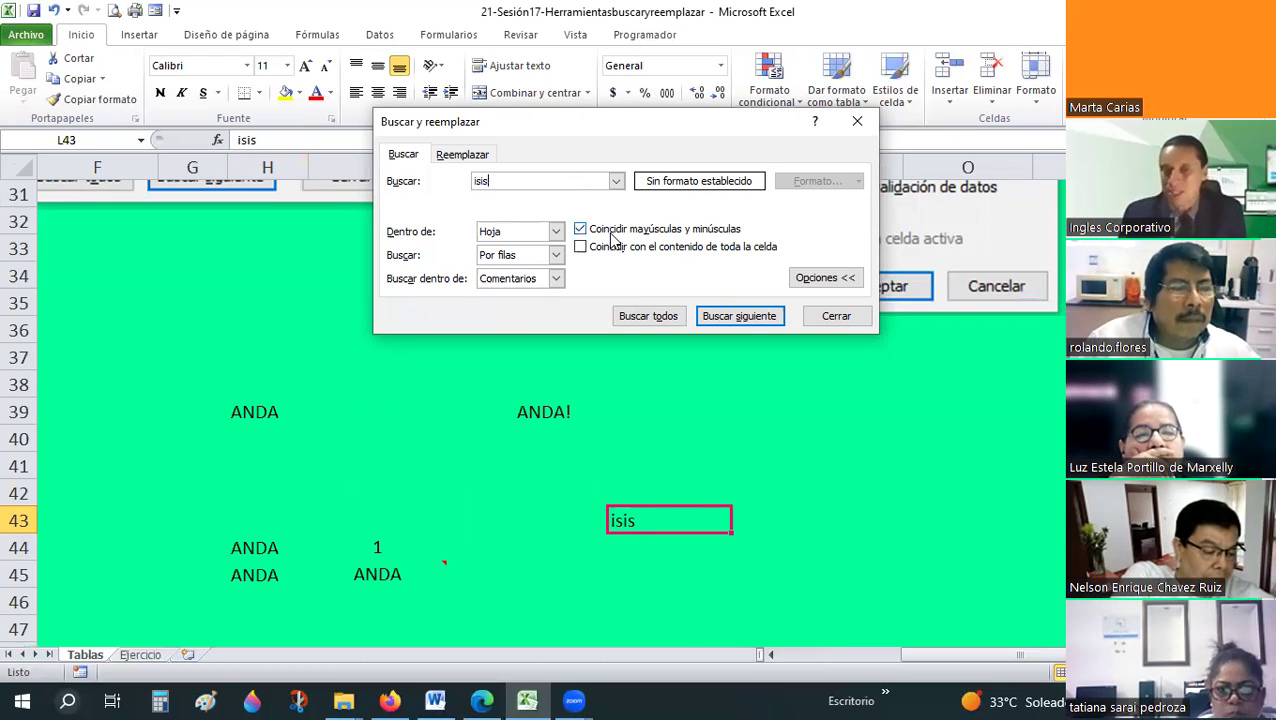
- Turn Match case off and enter Isis in L44
{"action": "left_click", "coordinate": [503, 181]}
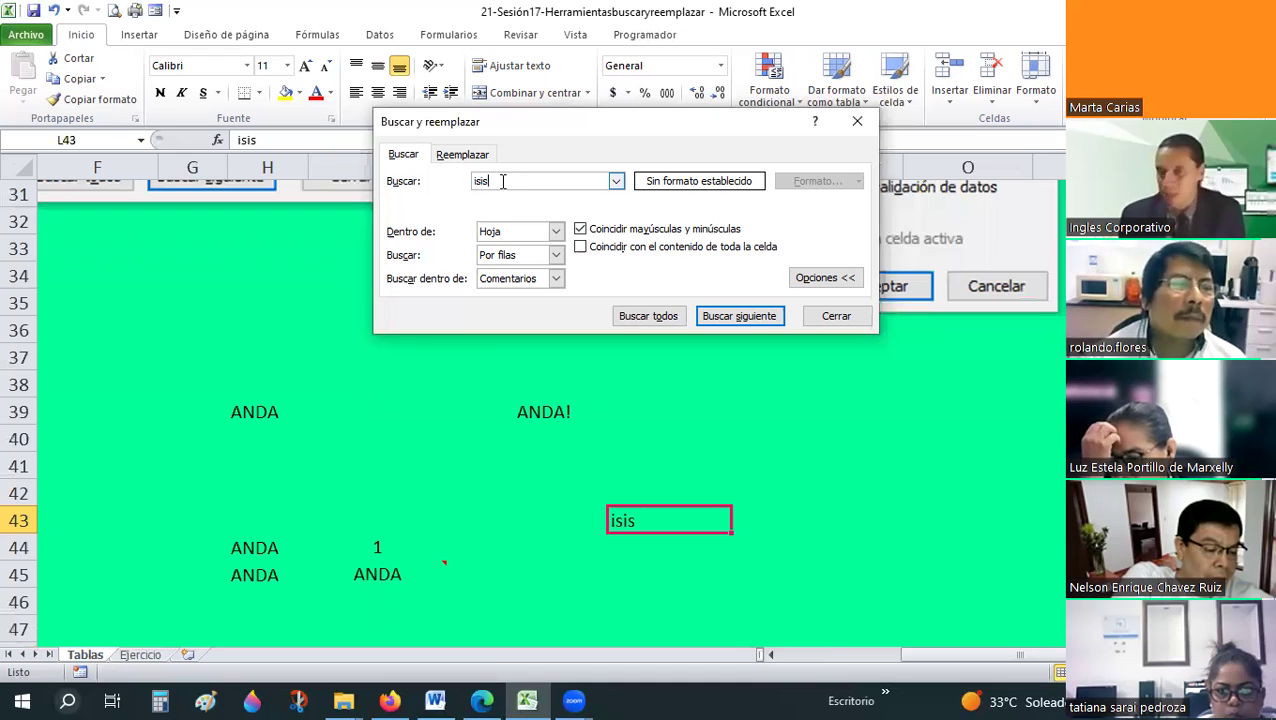
{"action": "left_click", "coordinate": [581, 229]}
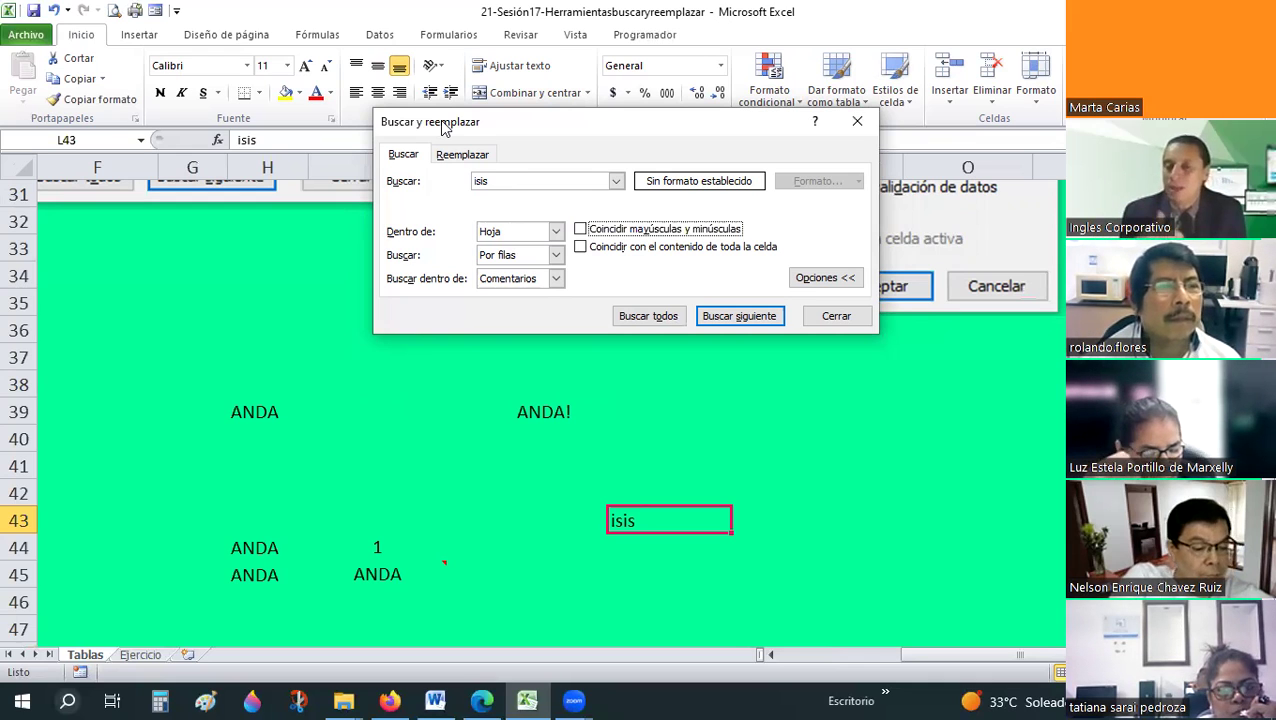
{"action": "left_click", "coordinate": [681, 545]}
{"action": "type", "text": "Is"}
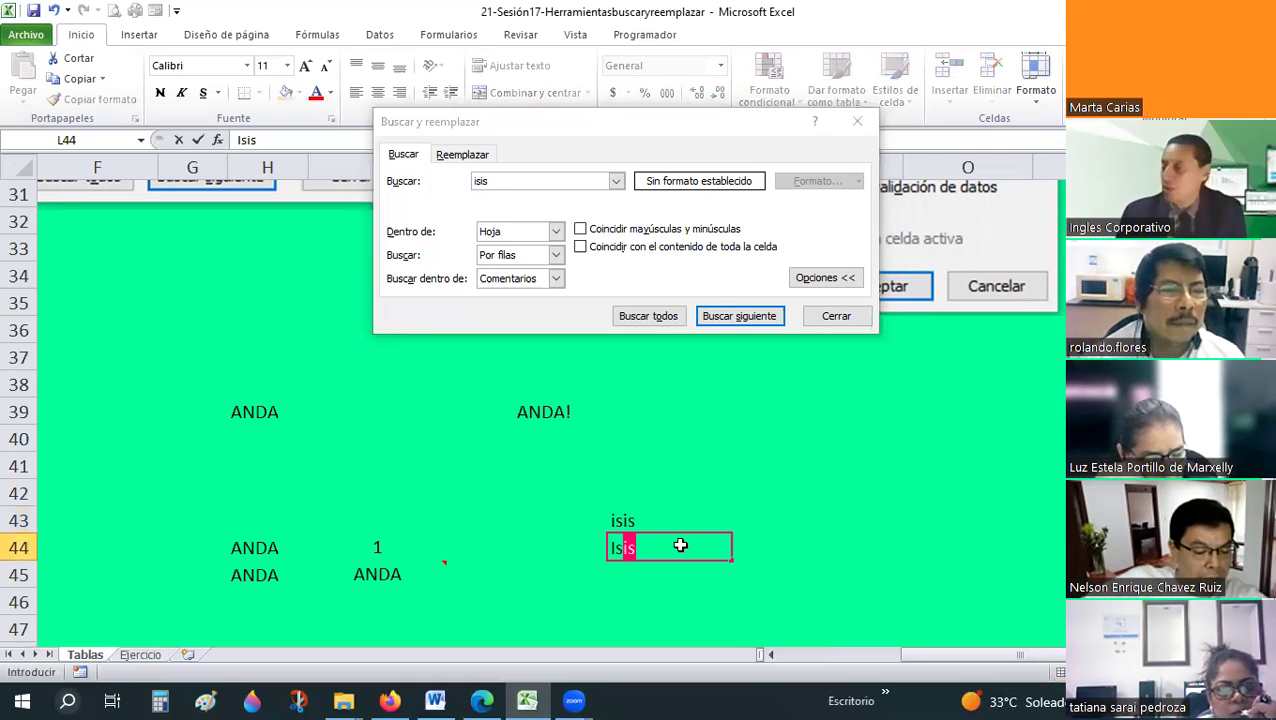
{"action": "key", "text": "Return"}
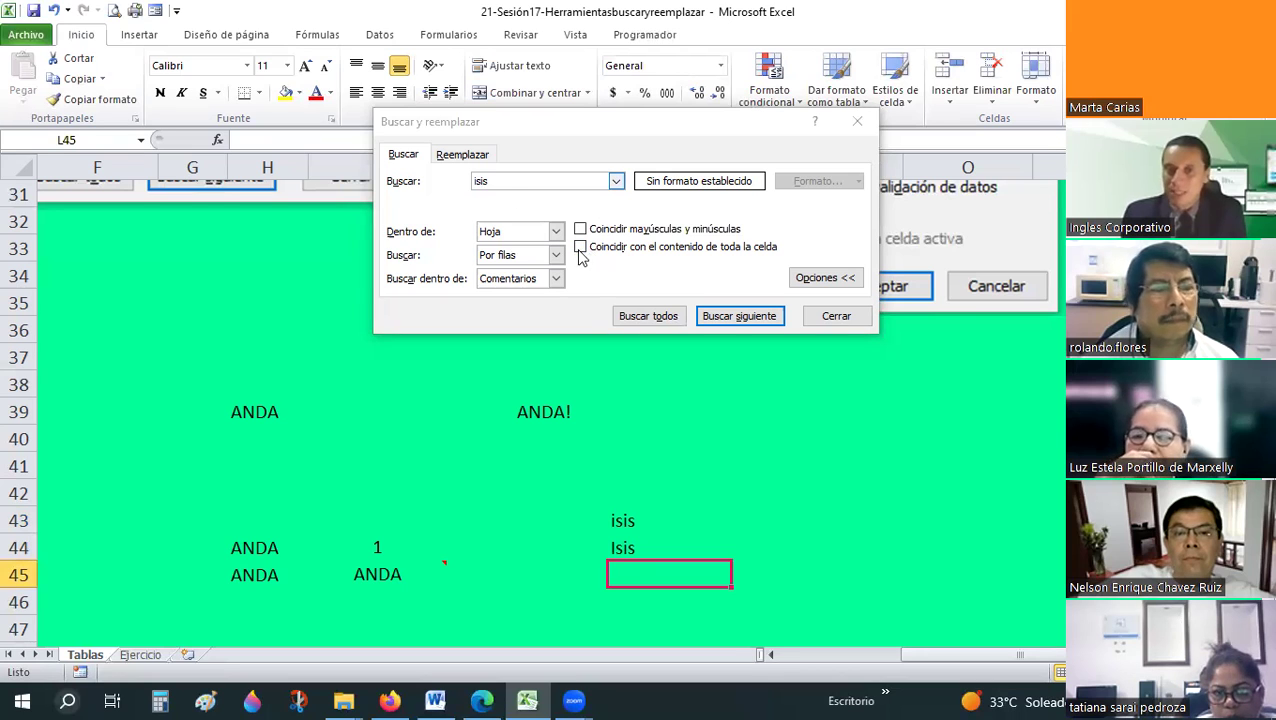
- Turn on whole-cell matching and clear the search term
{"action": "left_click", "coordinate": [580, 247]}
{"action": "left_click", "coordinate": [437, 181]}
{"action": "type", "text": "1"}
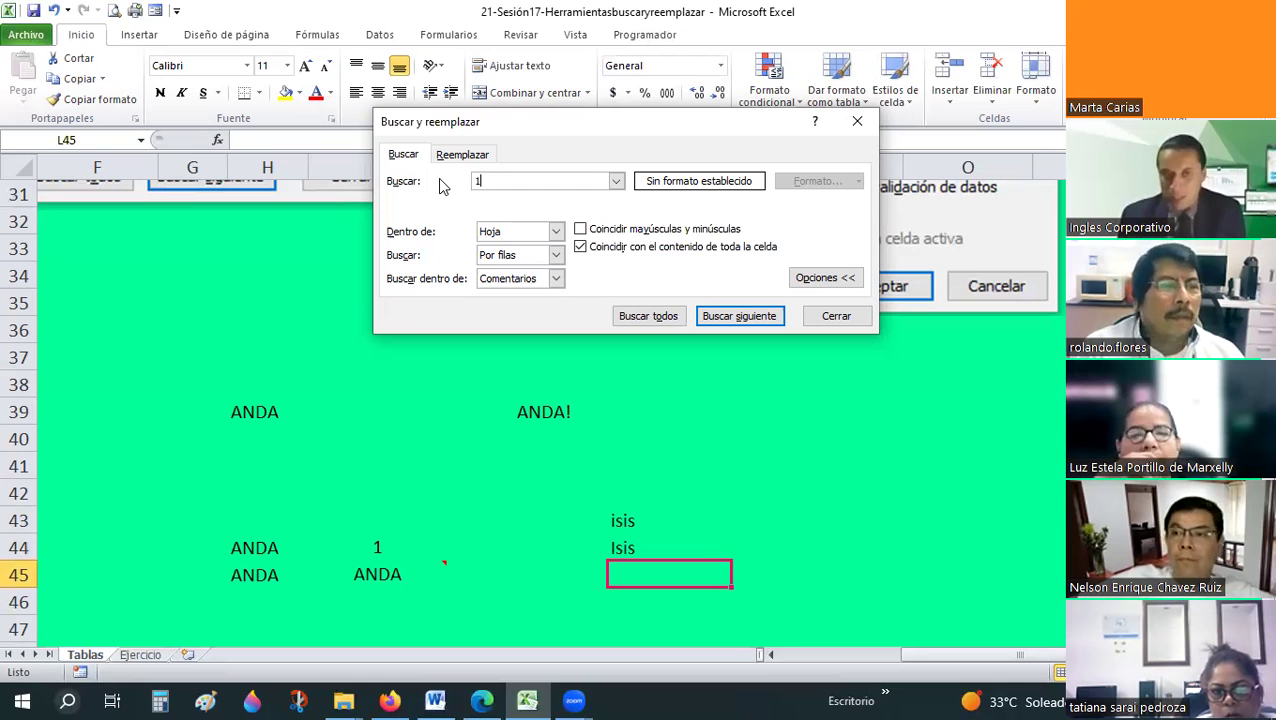
{"action": "key", "text": "BackSpace"}
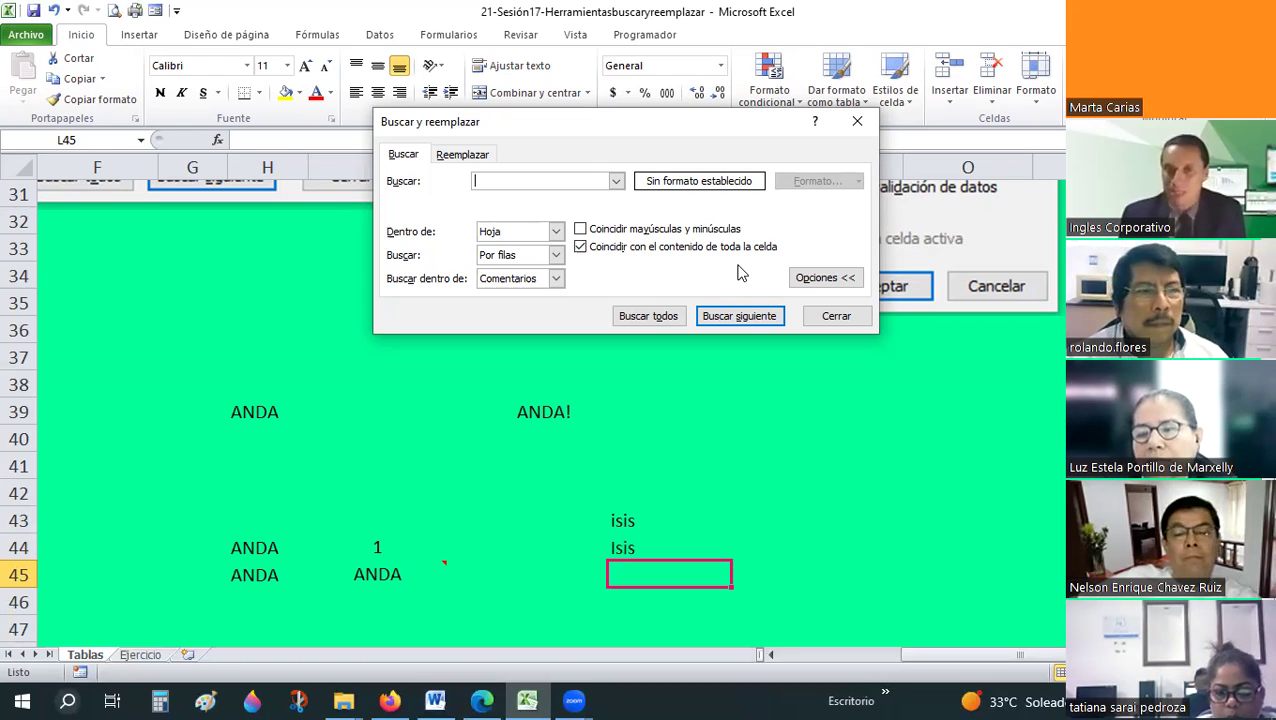
- Turn whole-cell matching off again and switch to the Ejercicio sheet
{"action": "left_click", "coordinate": [580, 247]}
{"action": "left_click", "coordinate": [580, 248]}
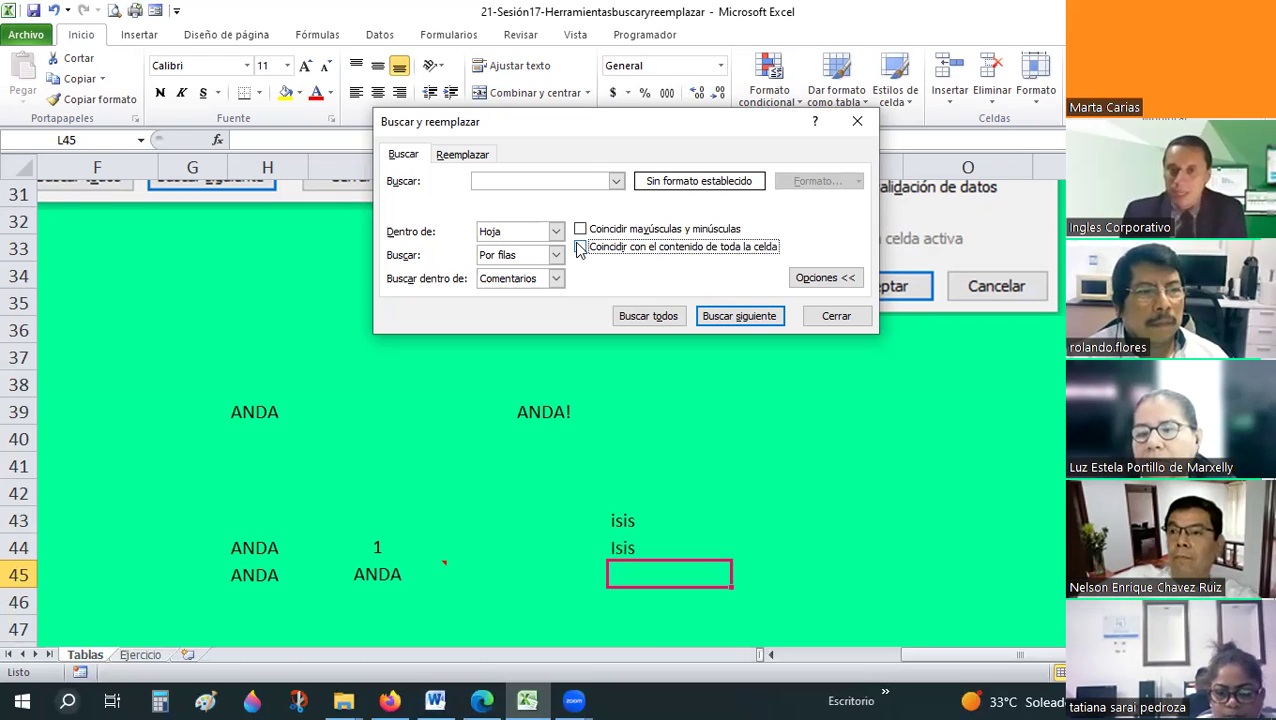
{"action": "left_click", "coordinate": [814, 278]}
{"action": "left_click", "coordinate": [807, 236]}
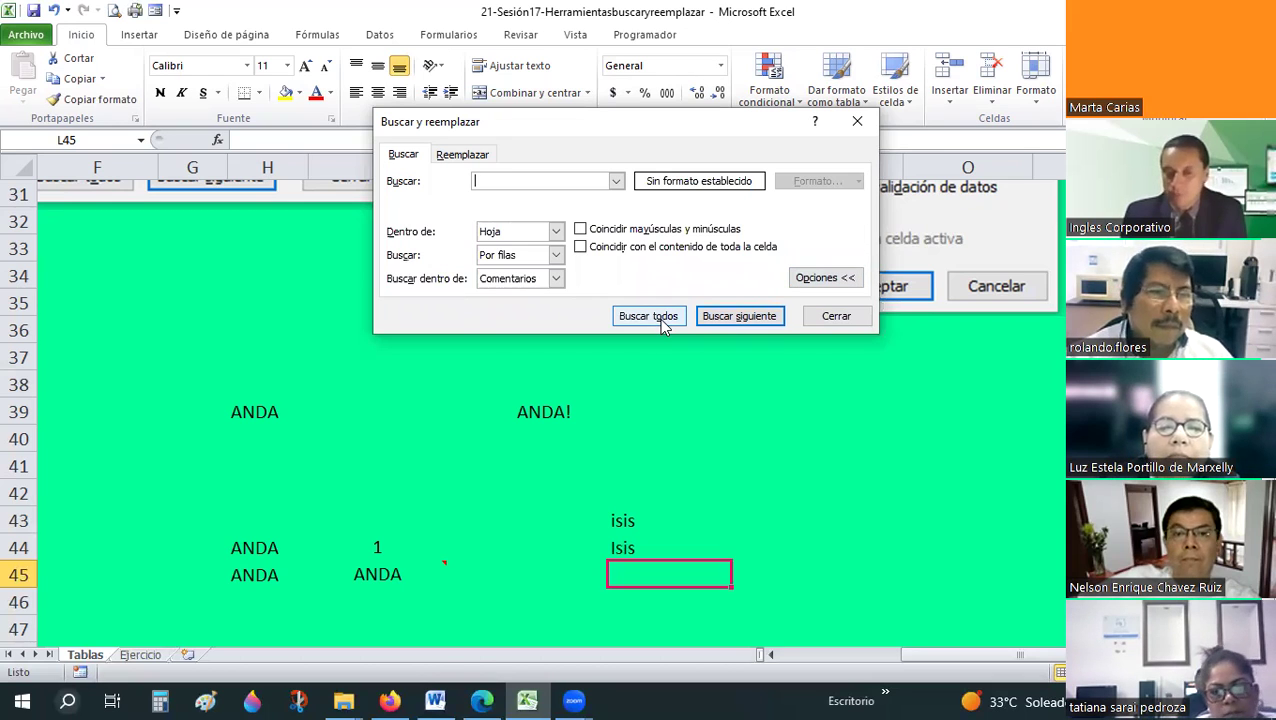
{"action": "left_click", "coordinate": [140, 655]}
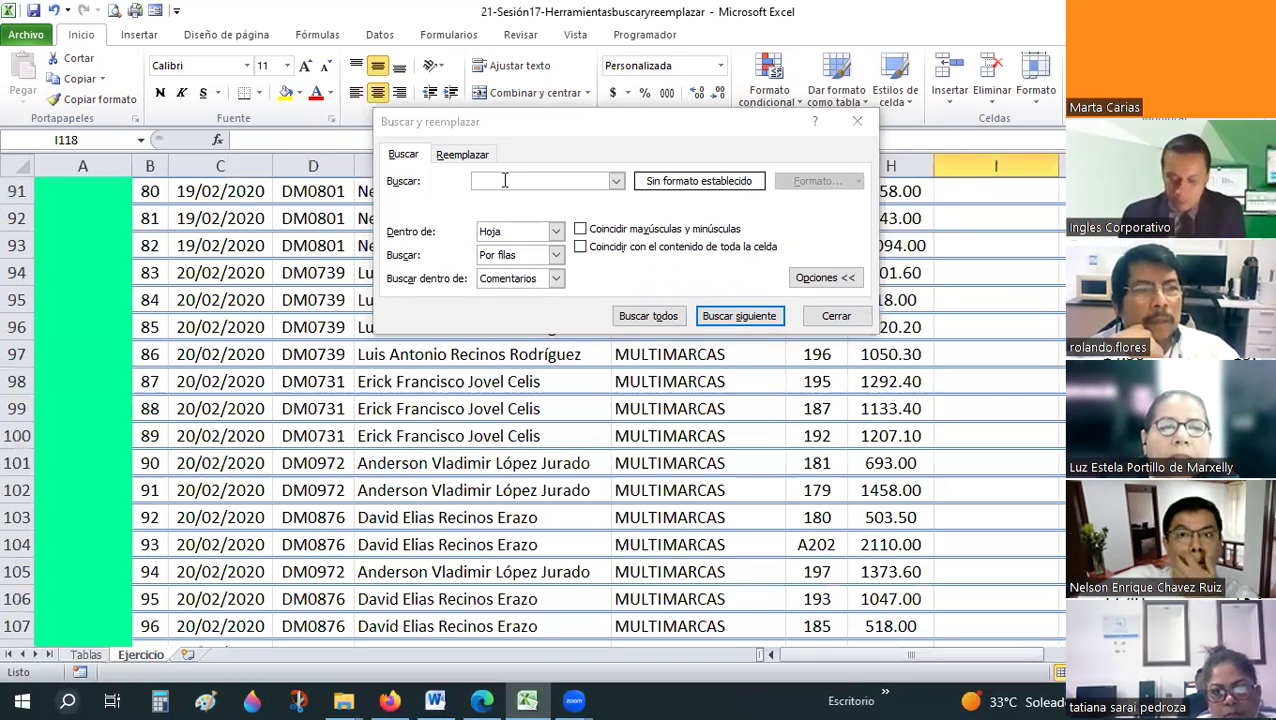
- Search for Luis with Find Next, which finds no matches
{"action": "left_click", "coordinate": [504, 181]}
{"action": "type", "text": "Luis"}
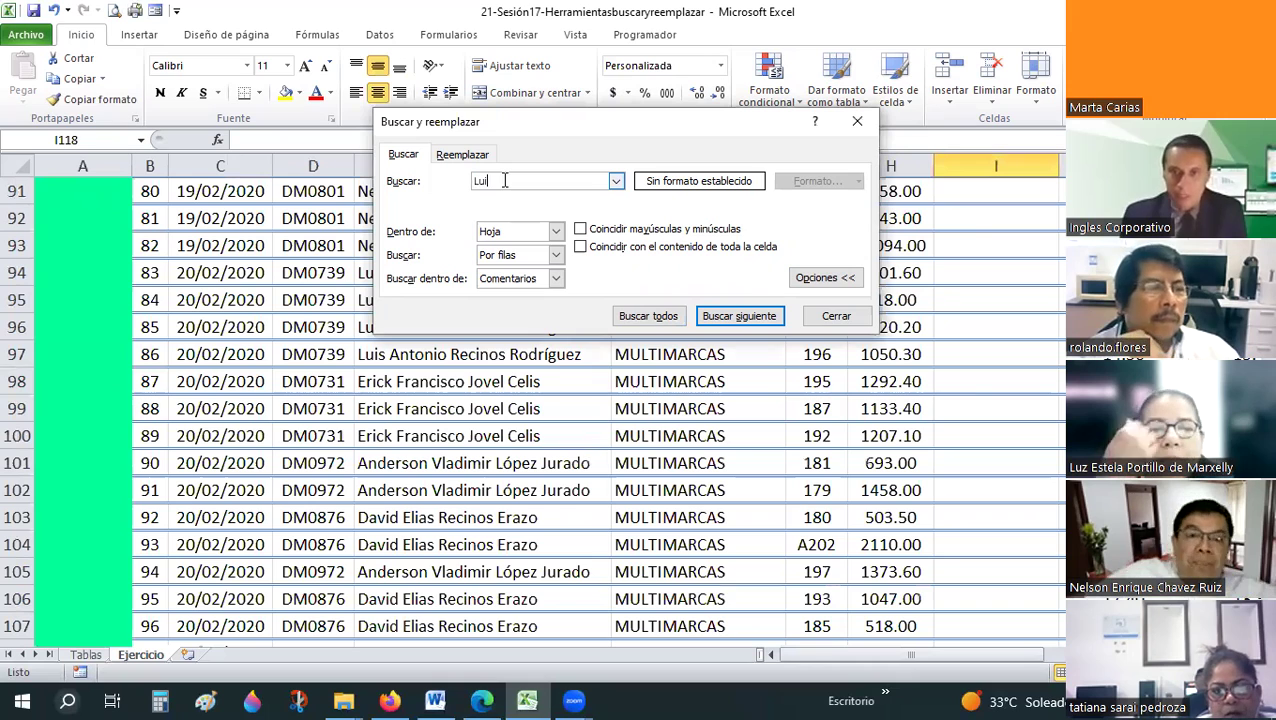
{"action": "left_click", "coordinate": [735, 318]}
{"action": "left_click", "coordinate": [641, 390]}
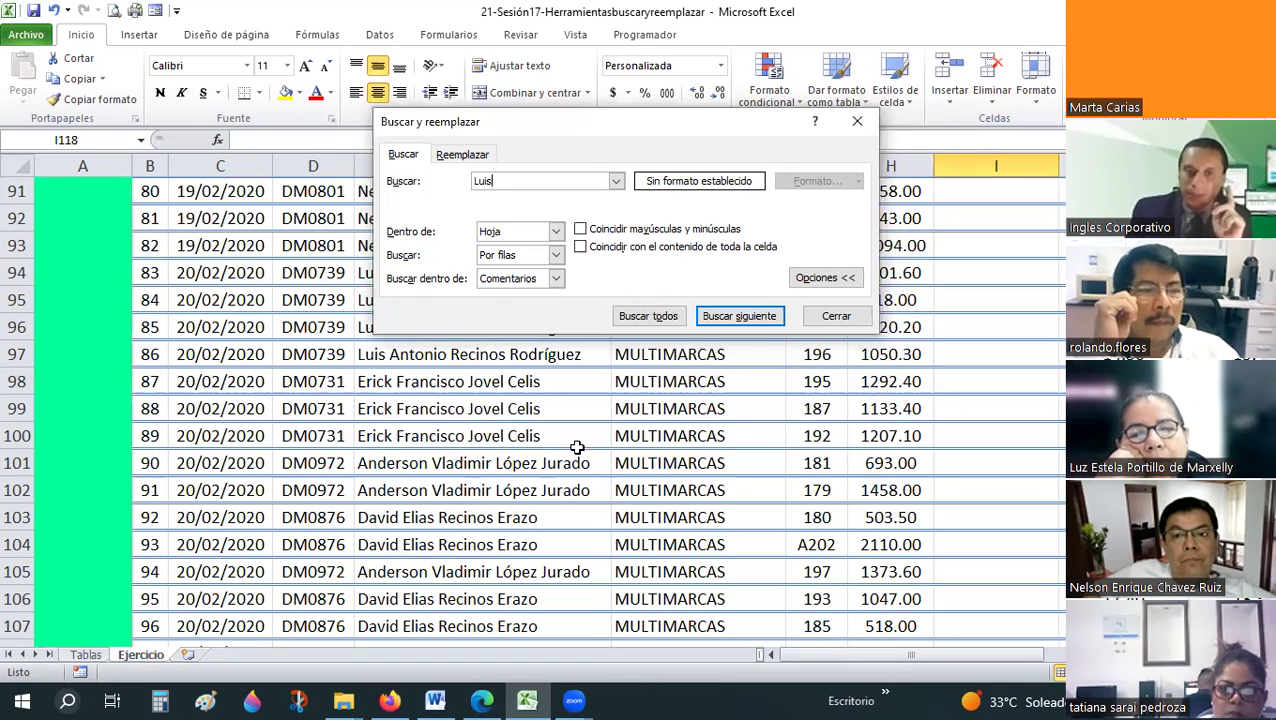
{"action": "left_click", "coordinate": [765, 318]}
{"action": "left_click", "coordinate": [765, 318]}
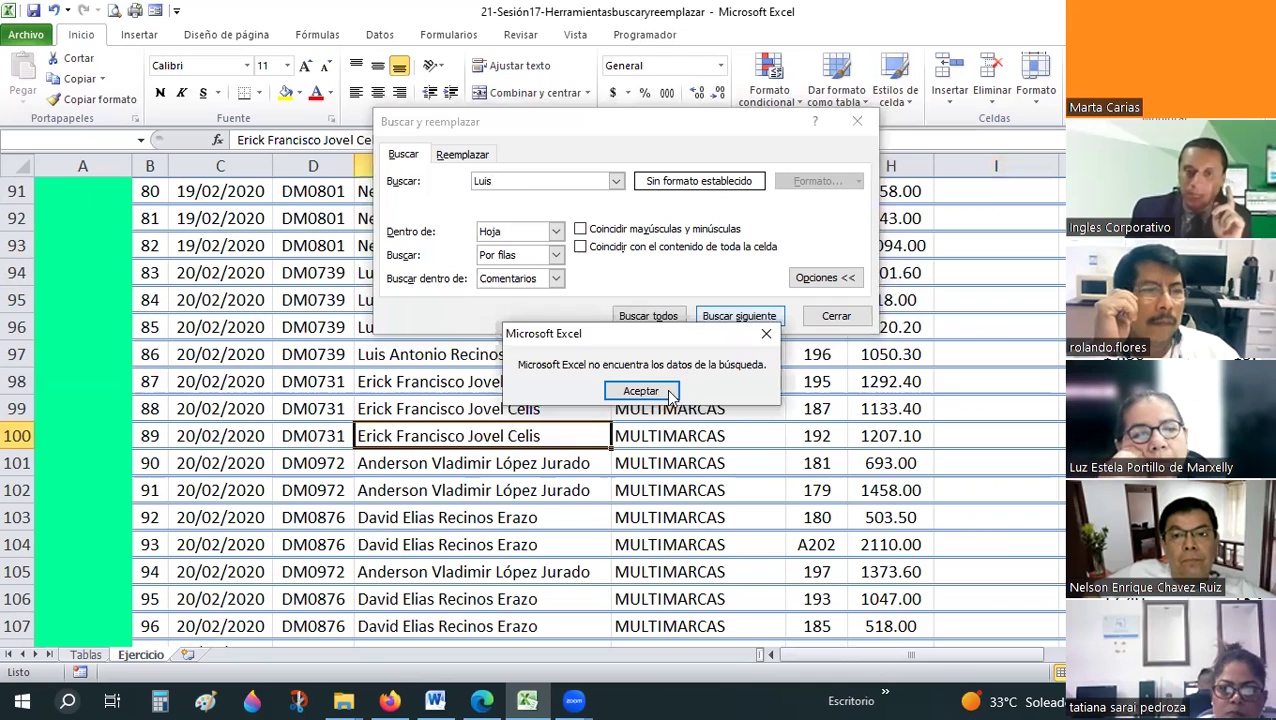
{"action": "left_click", "coordinate": [670, 393]}
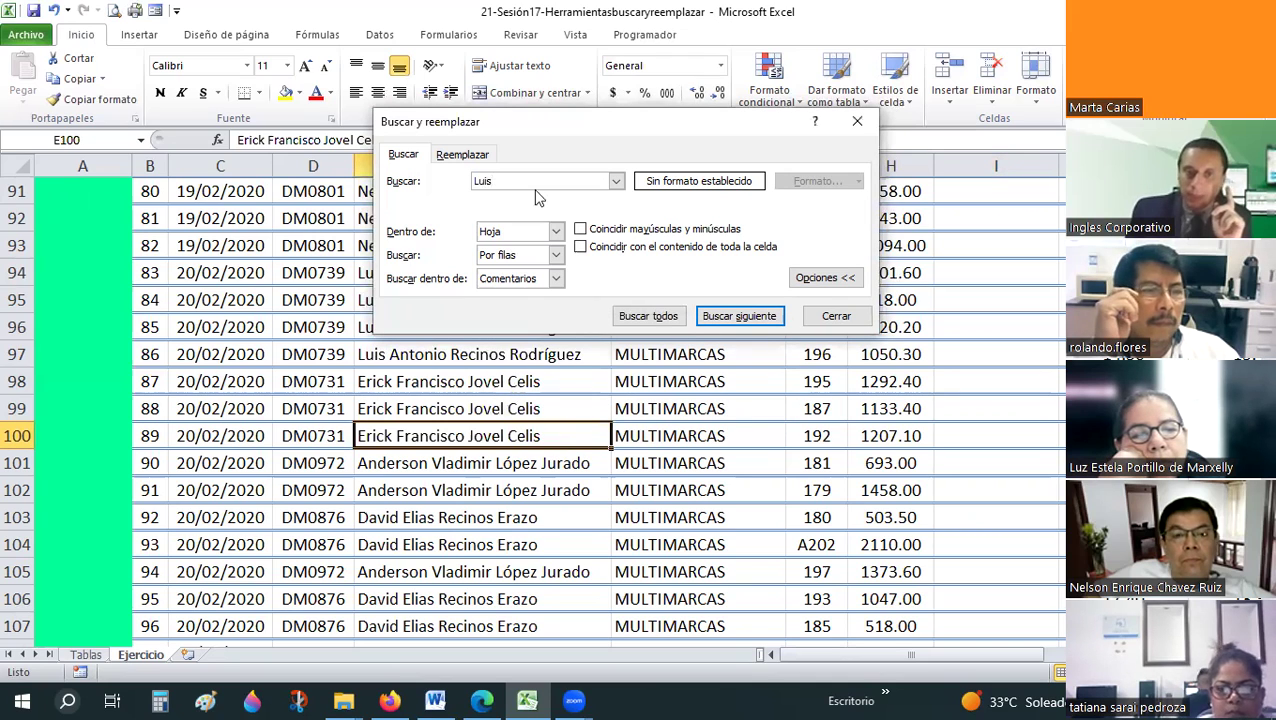
- Turn on whole-cell matching, rerun the Luis search and Find All, then close the dialog
{"action": "left_click", "coordinate": [581, 248]}
{"action": "key", "text": "Return"}
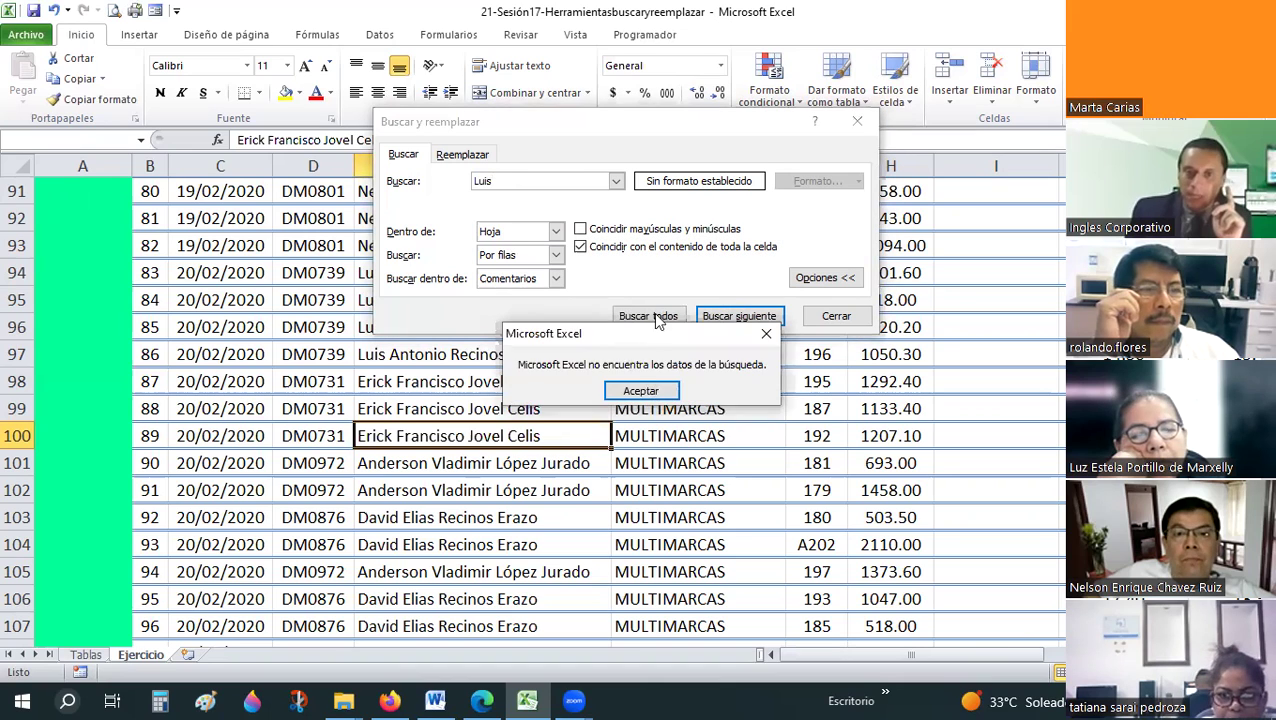
{"action": "key", "text": "Return"}
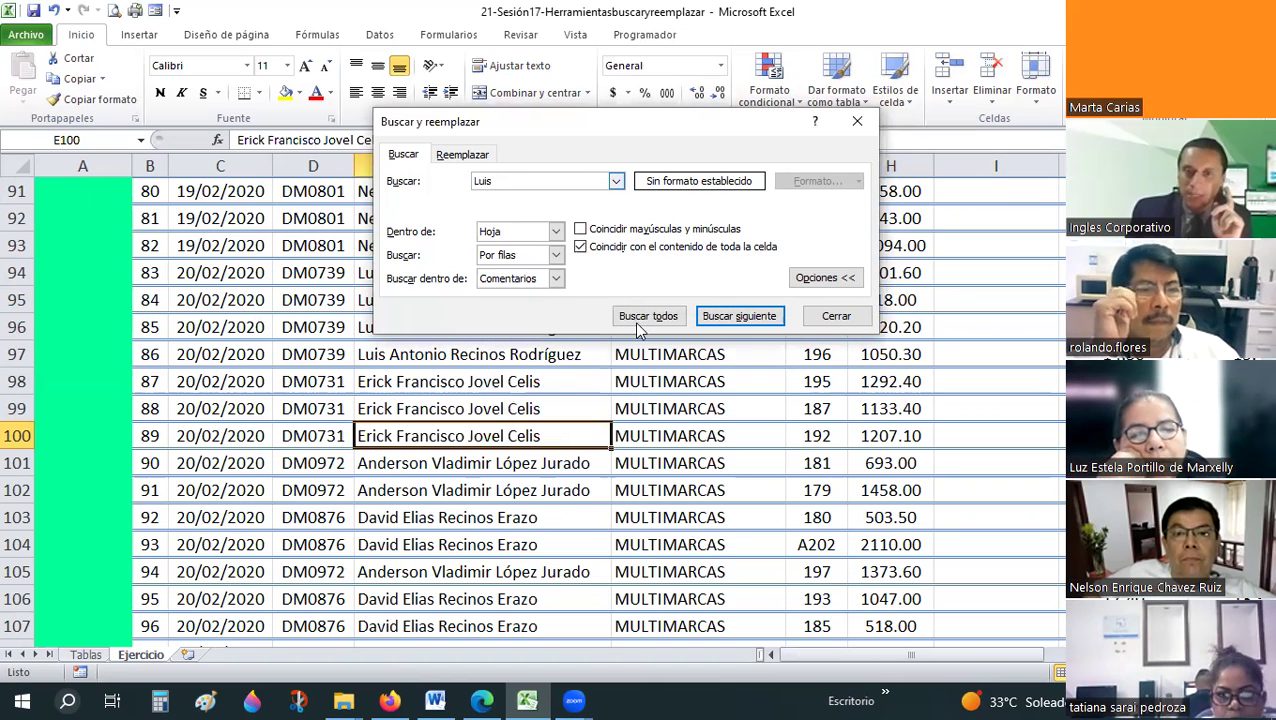
{"action": "left_click", "coordinate": [645, 316]}
{"action": "key", "text": "Return"}
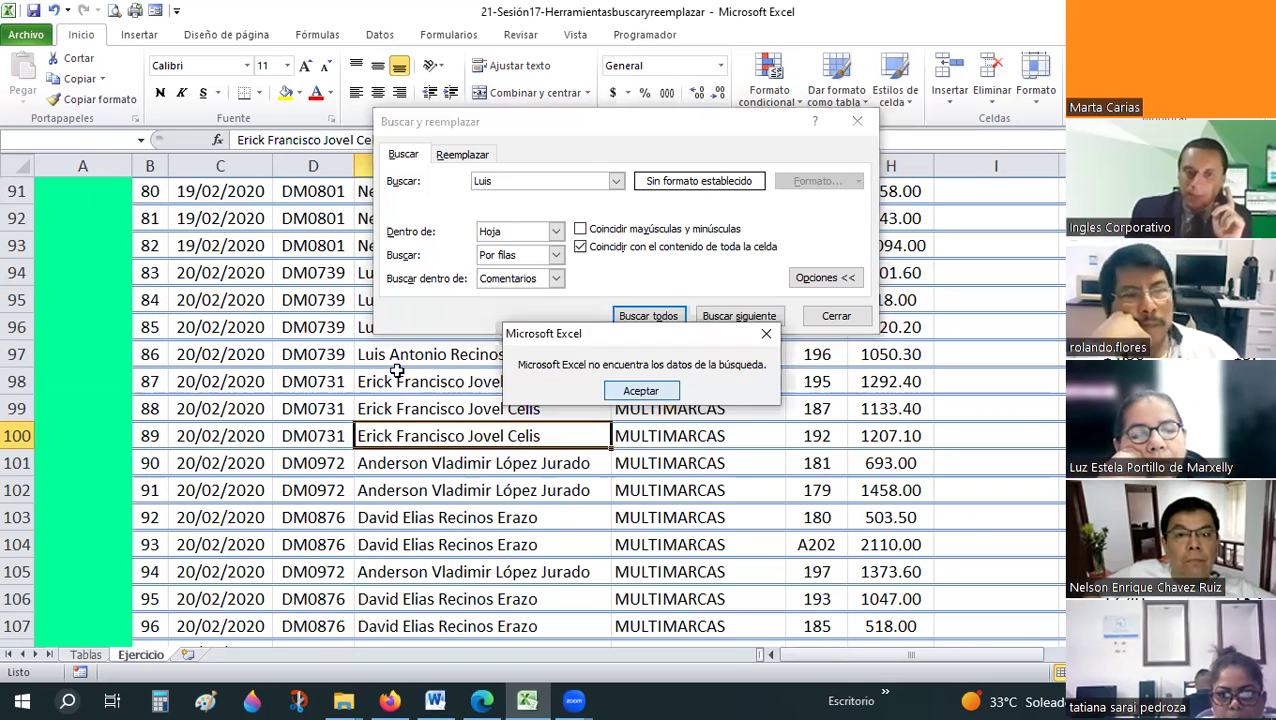
{"action": "key", "text": "Return"}
{"action": "key", "text": "Return"}
{"action": "left_click", "coordinate": [836, 312]}
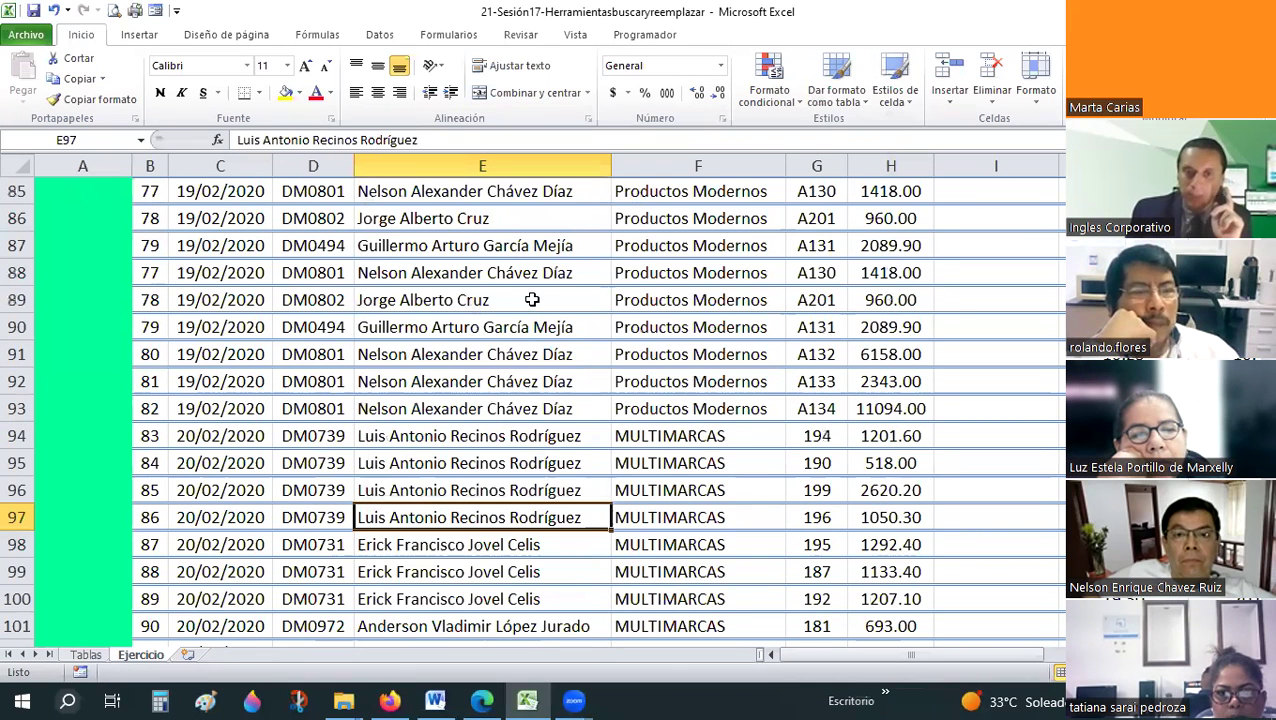
{"action": "scroll", "coordinate": [532, 299], "scroll_direction": "up", "scroll_amount": 19}
{"action": "scroll", "coordinate": [528, 297], "scroll_direction": "up", "scroll_amount": 6}
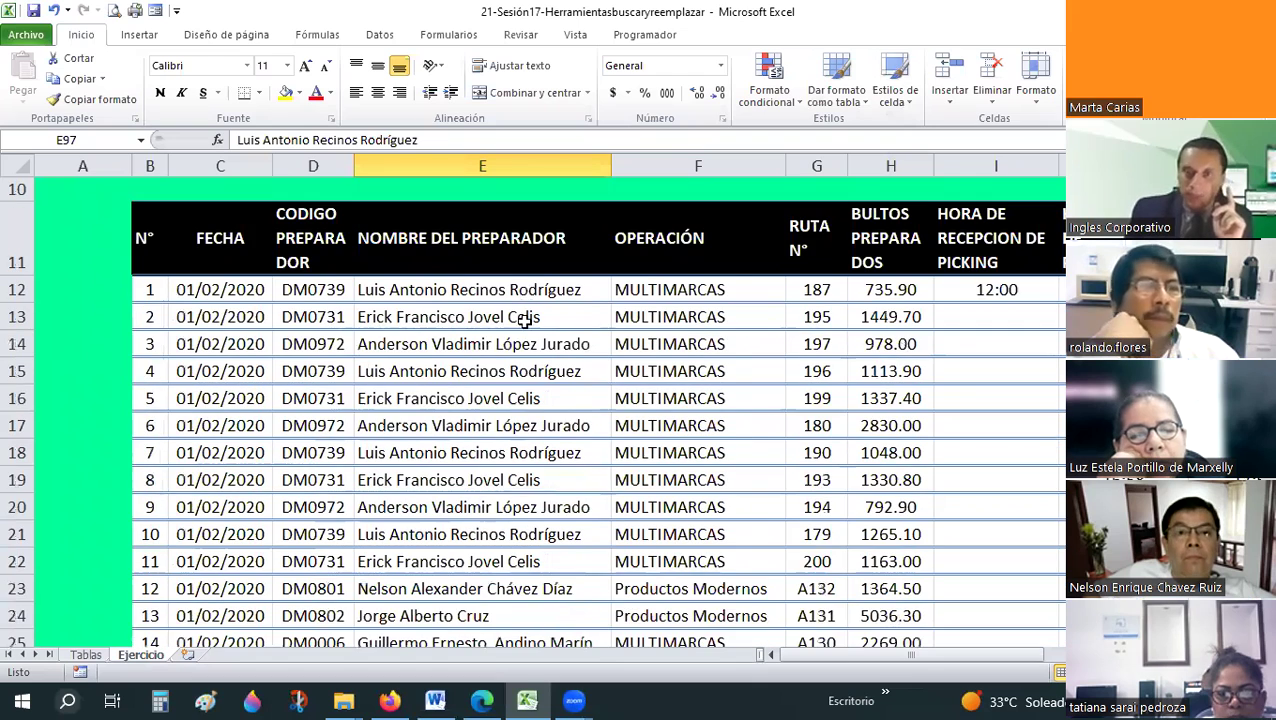
{"action": "scroll", "coordinate": [523, 320], "scroll_direction": "down", "scroll_amount": 1}
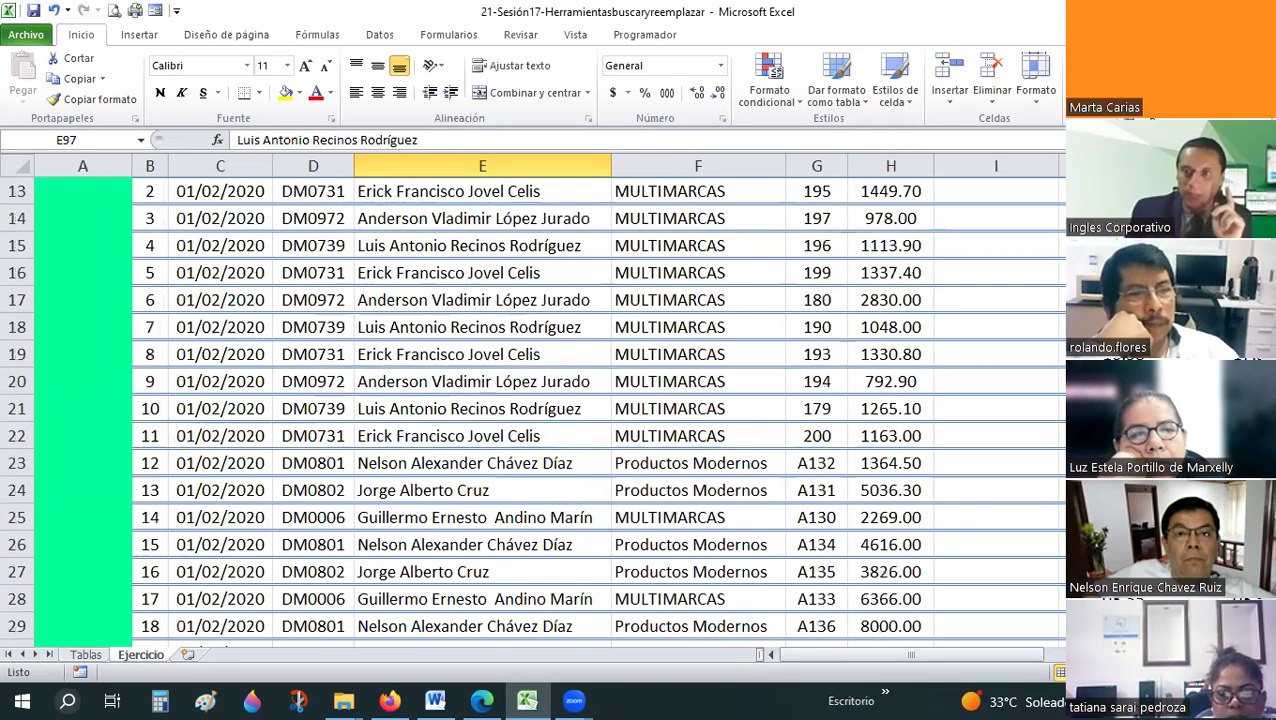
- Reopen Find and search for 196 with Find All and Find Next, again finding nothing
{"action": "key", "text": "ctrl+b"}
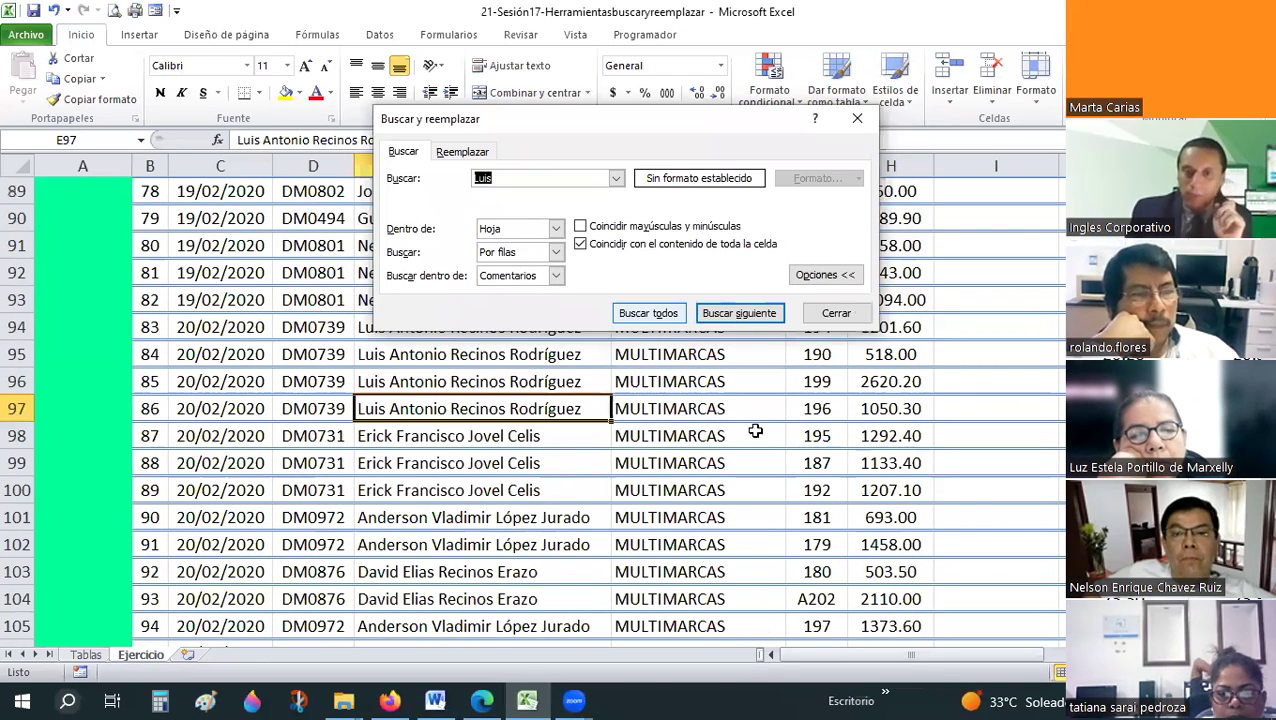
{"action": "type", "text": "196"}
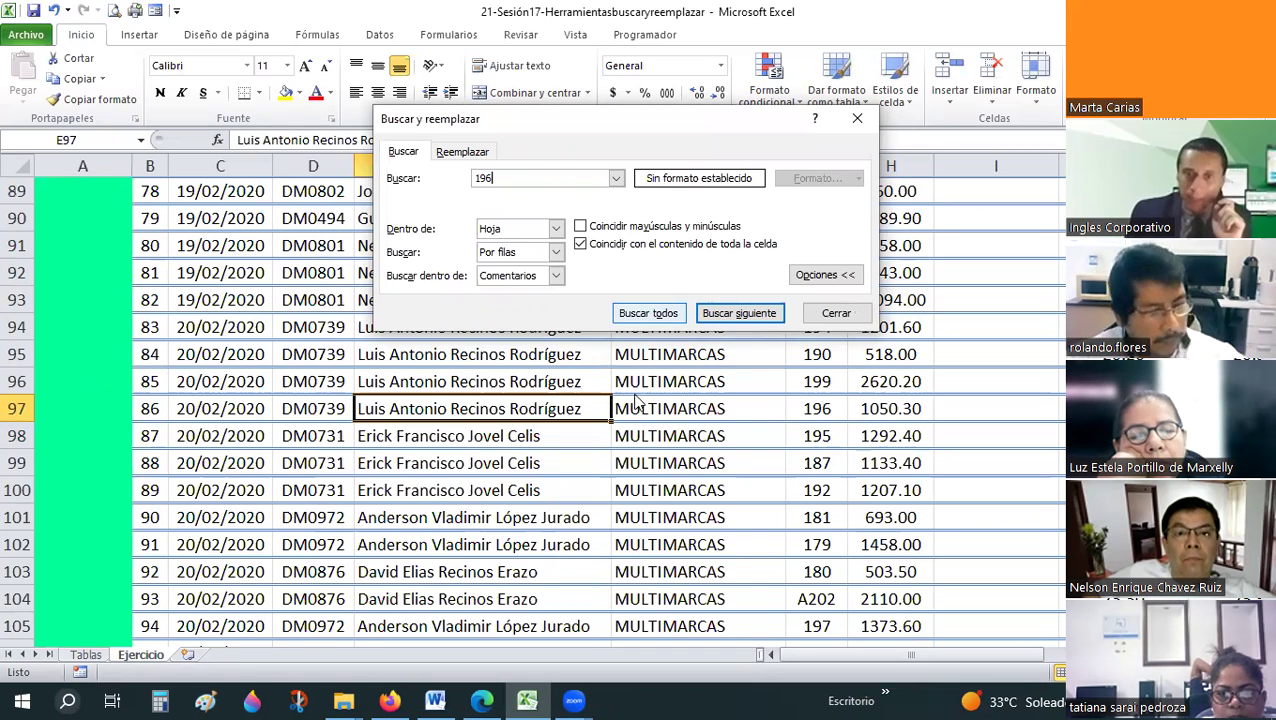
{"action": "left_click", "coordinate": [660, 316]}
{"action": "key", "text": "Return"}
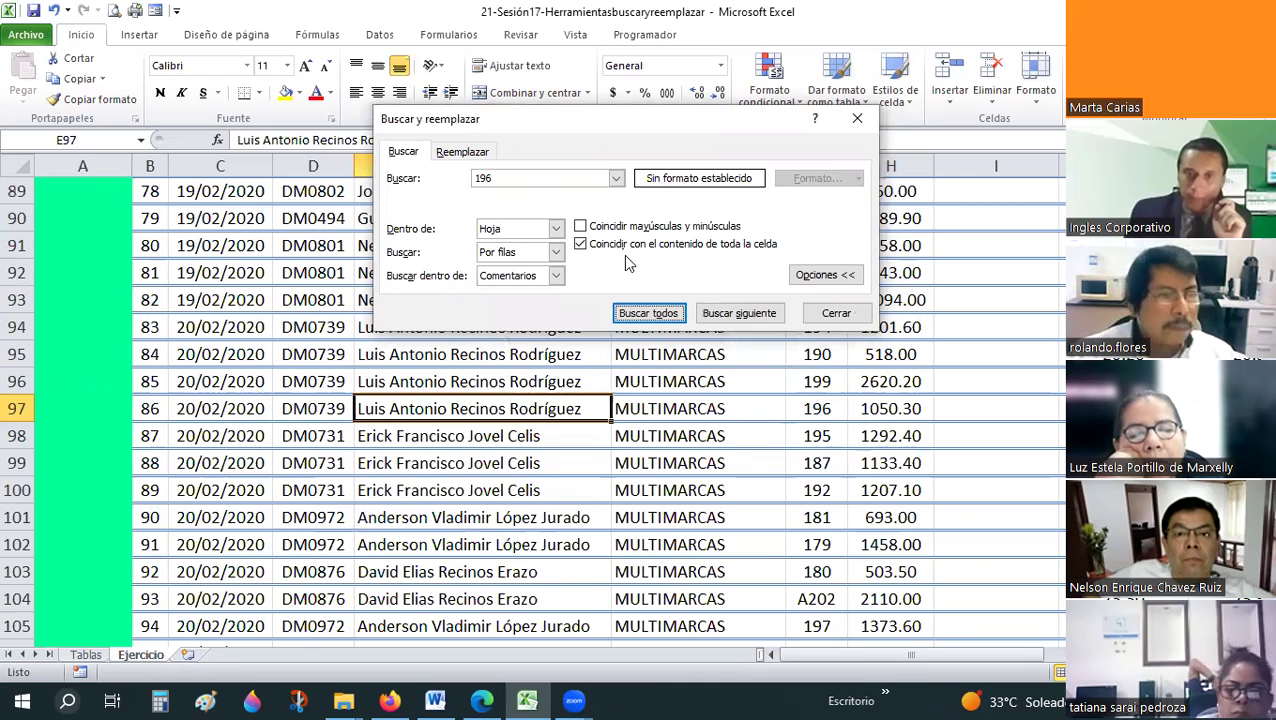
{"action": "left_click", "coordinate": [817, 404]}
{"action": "left_click", "coordinate": [740, 314]}
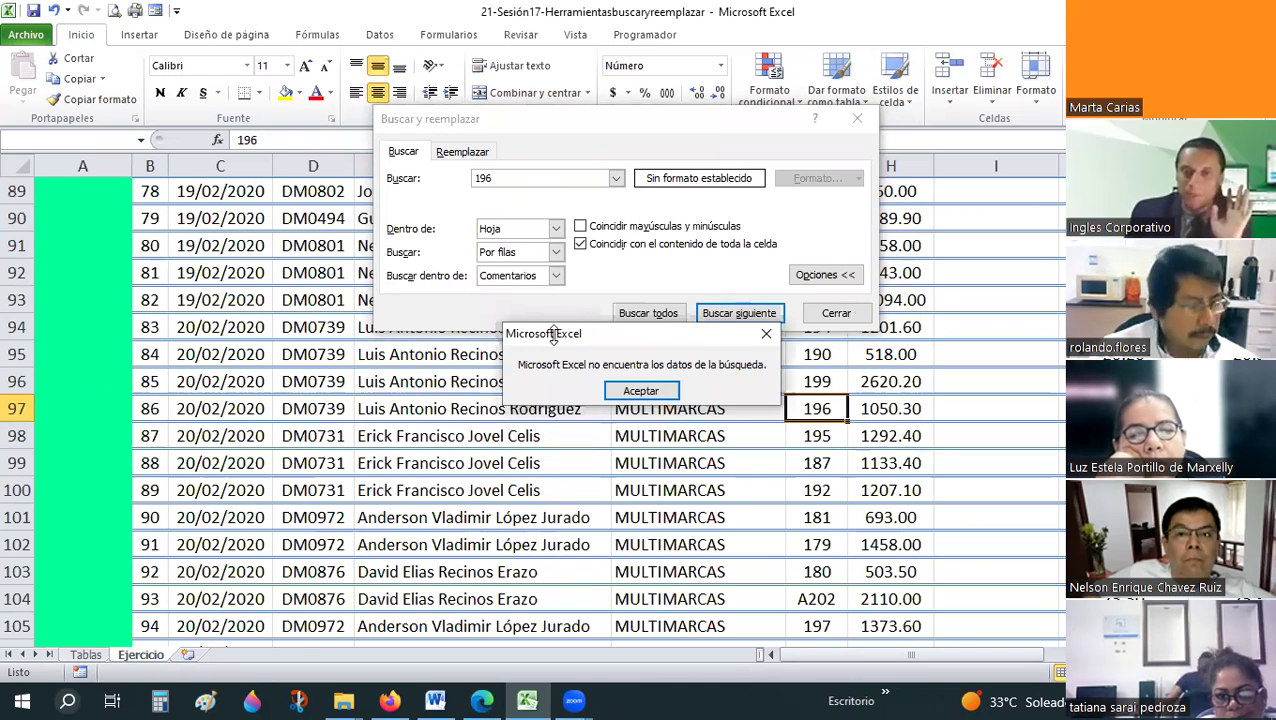
{"action": "left_click", "coordinate": [651, 397]}
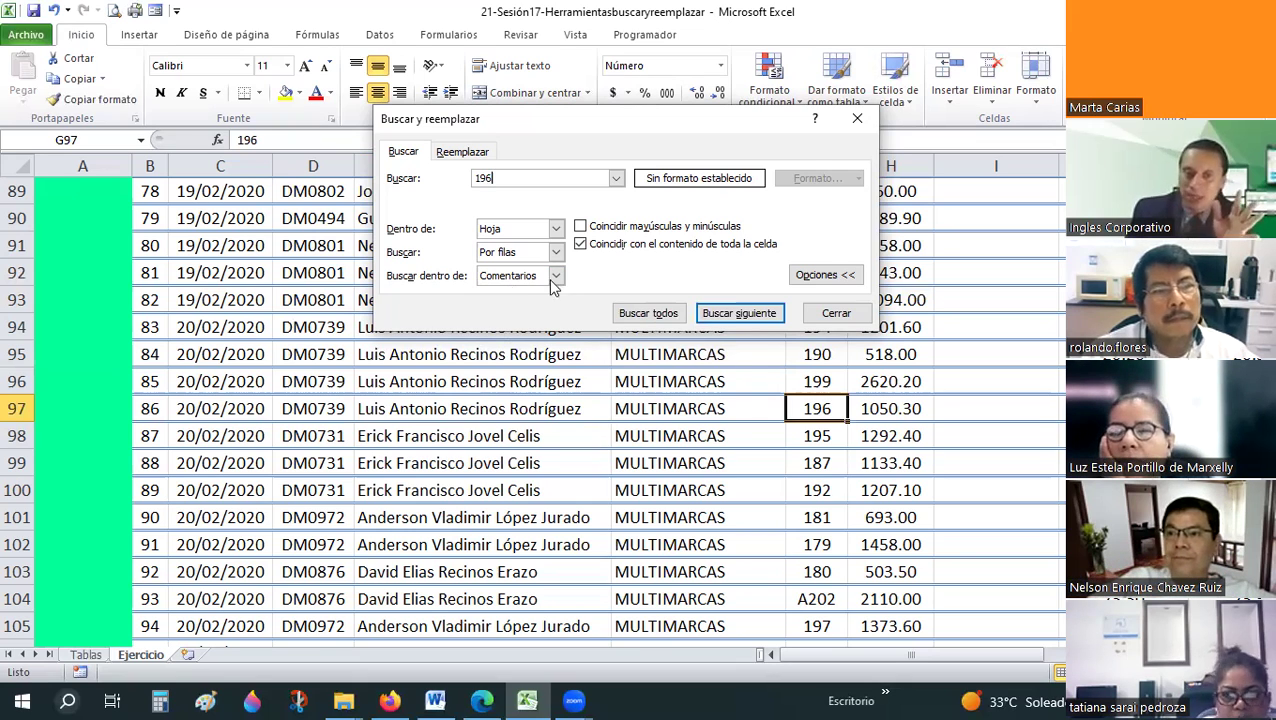
- Set look-in to Valores and find the next 196 match
{"action": "left_click", "coordinate": [522, 278]}
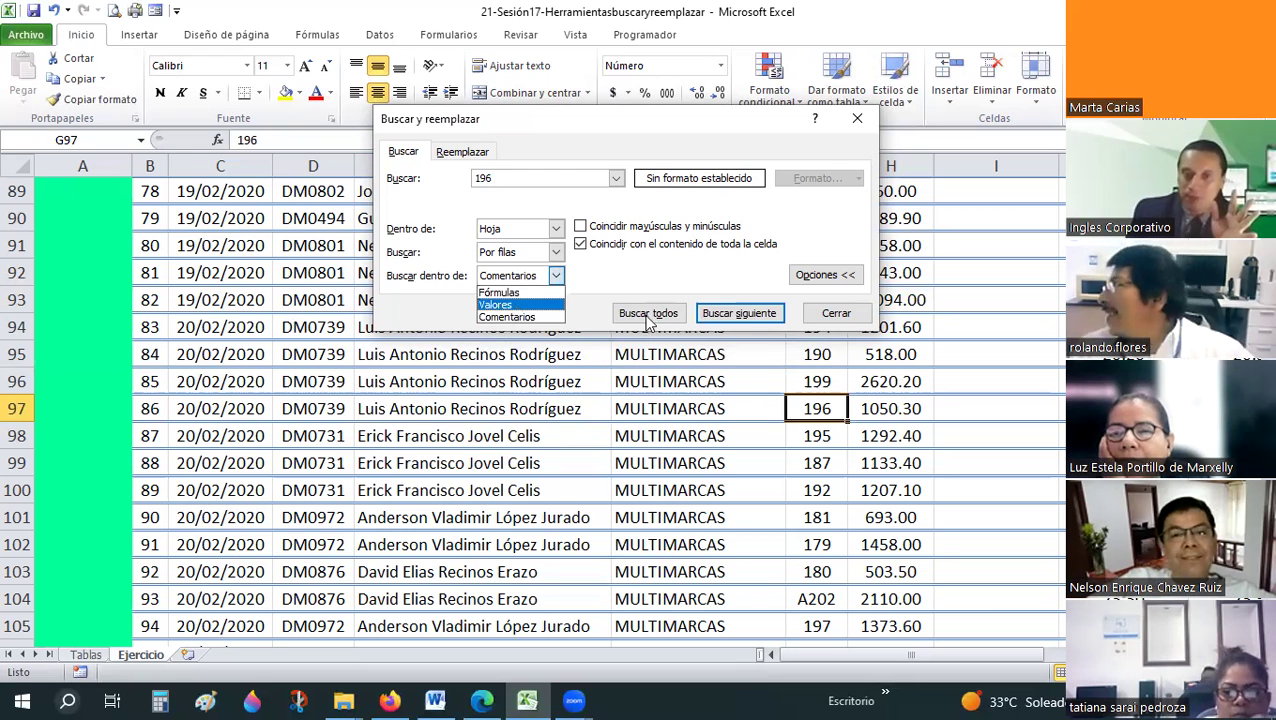
{"action": "left_click", "coordinate": [497, 304]}
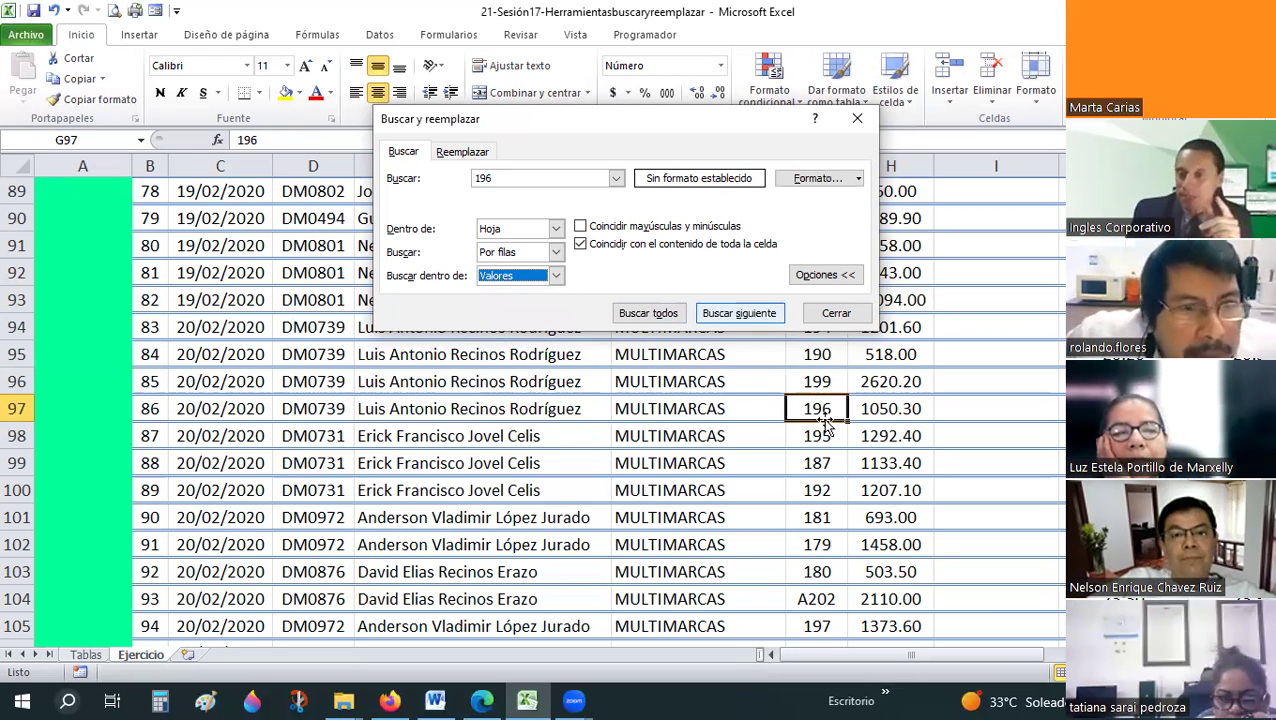
{"action": "key", "text": "Return"}
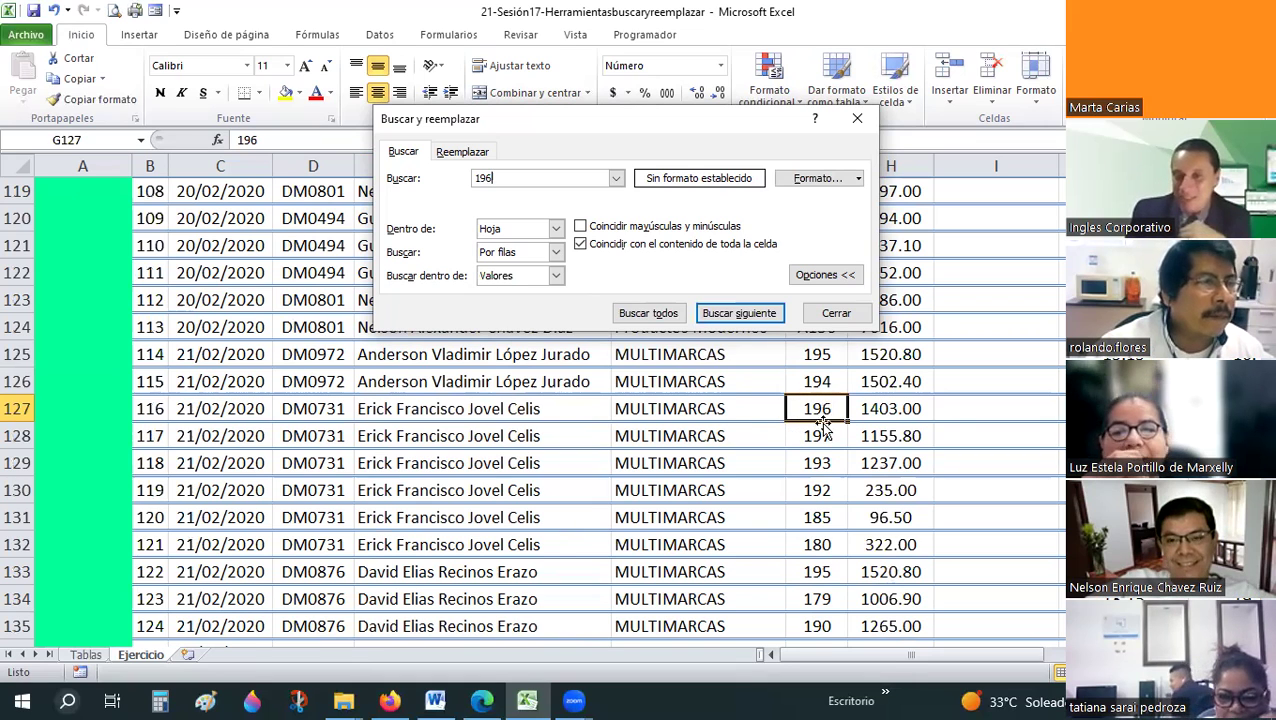
- Try Luis without result, then Find All for 196, listing all 18 matching cells
{"action": "double_click", "coordinate": [488, 177]}
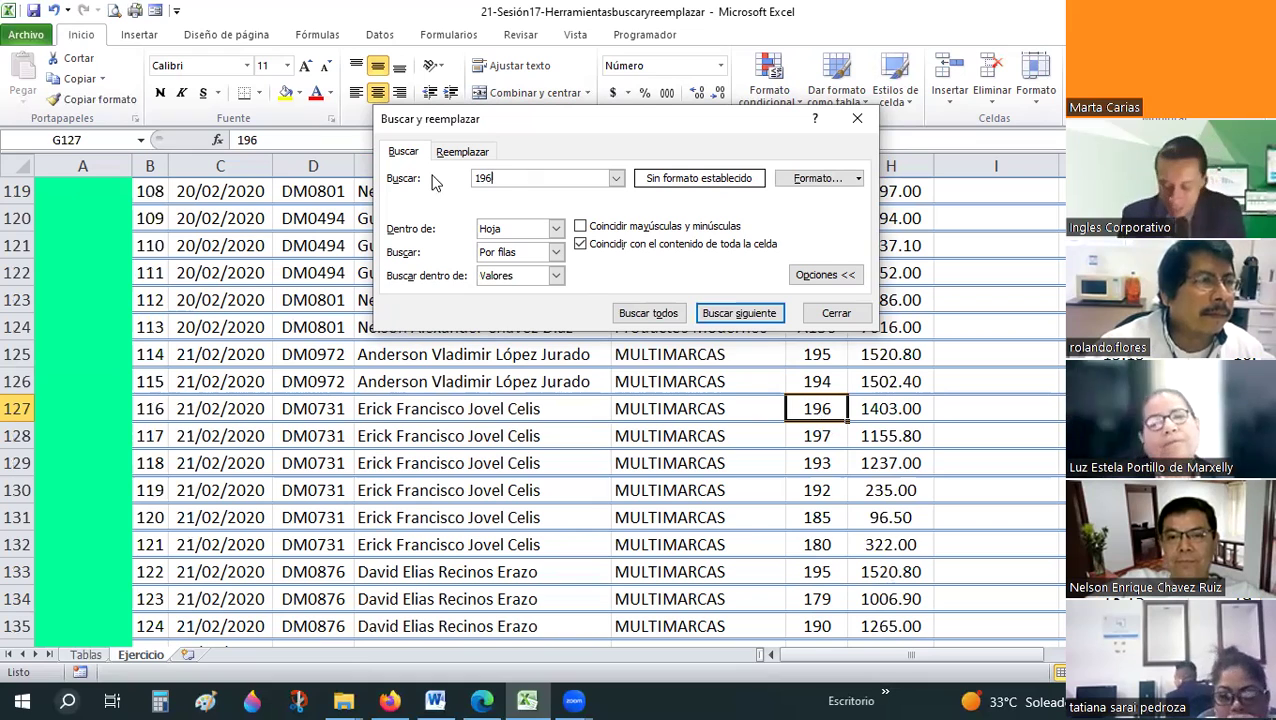
{"action": "type", "text": "Luis"}
{"action": "left_click", "coordinate": [740, 313]}
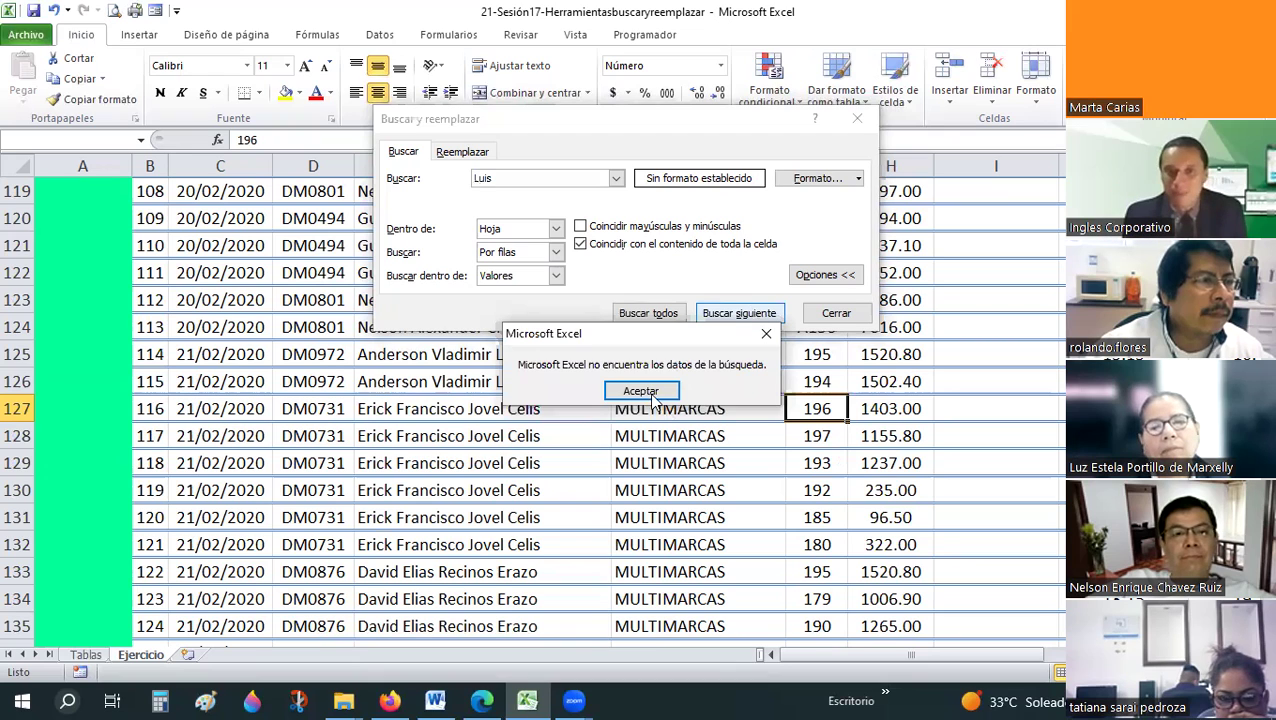
{"action": "key", "text": "Return"}
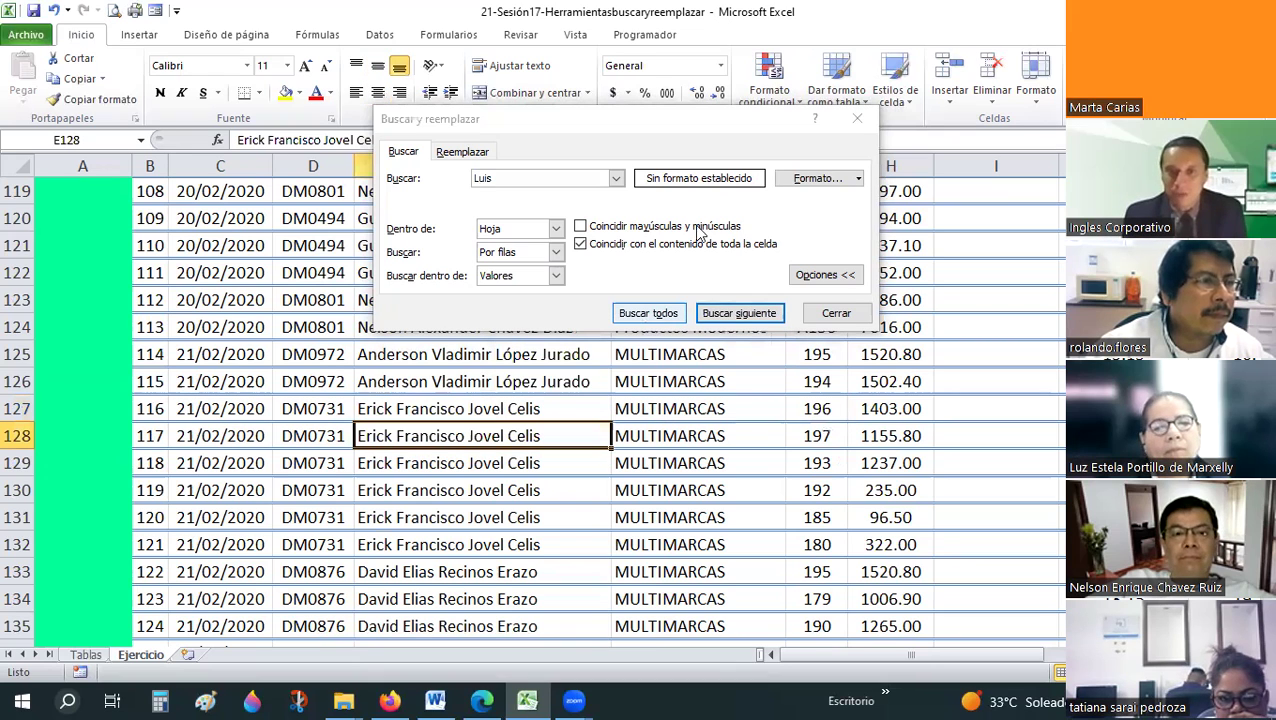
{"action": "left_click", "coordinate": [742, 314]}
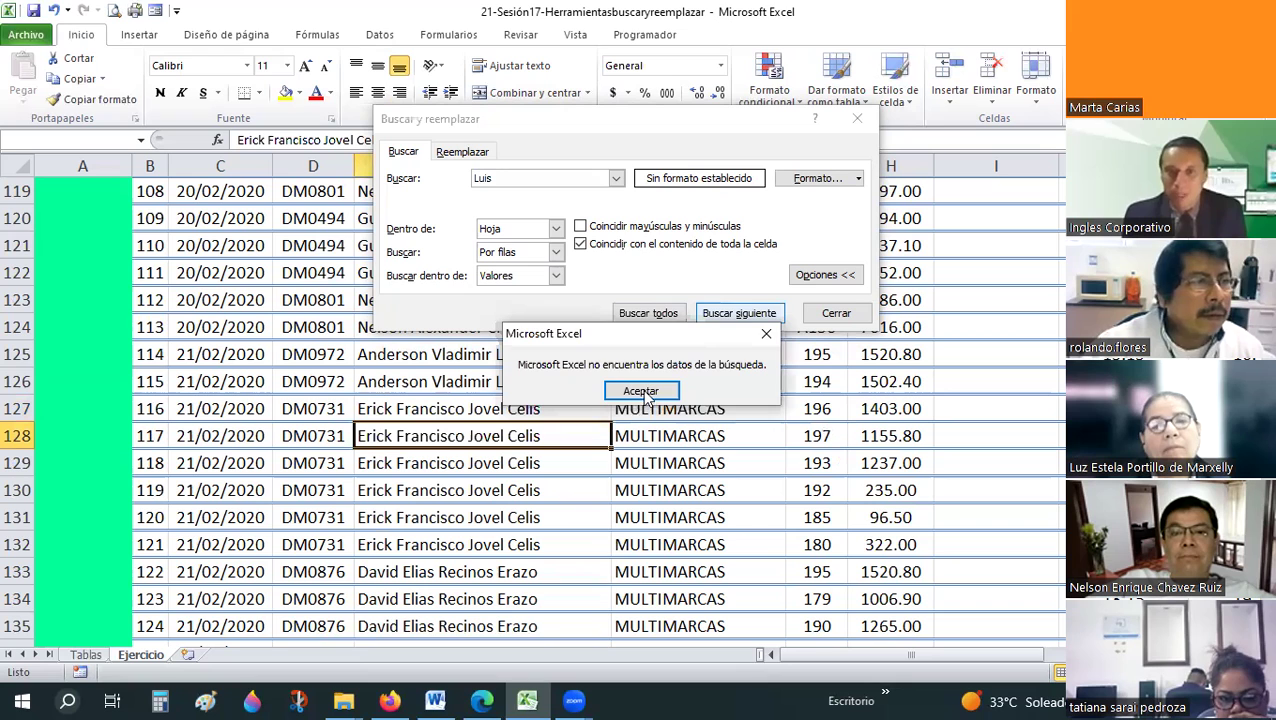
{"action": "left_click", "coordinate": [643, 391]}
{"action": "type", "text": "196"}
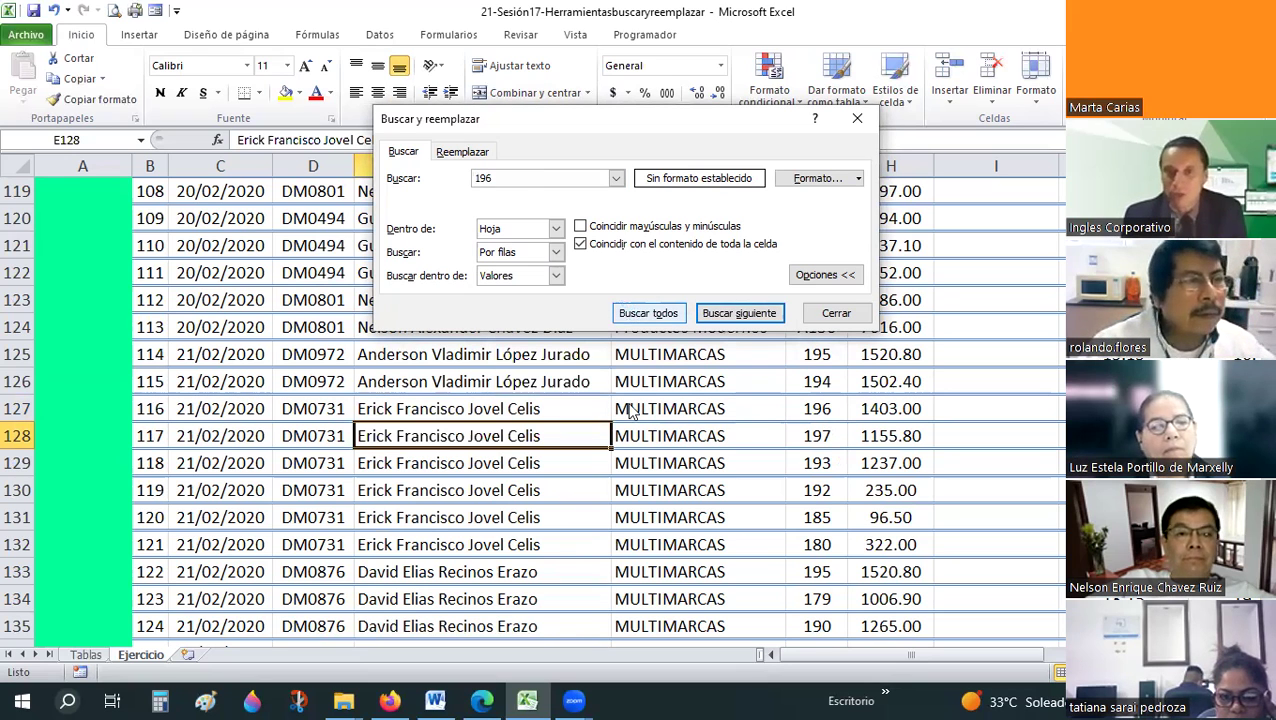
{"action": "left_click", "coordinate": [648, 313]}
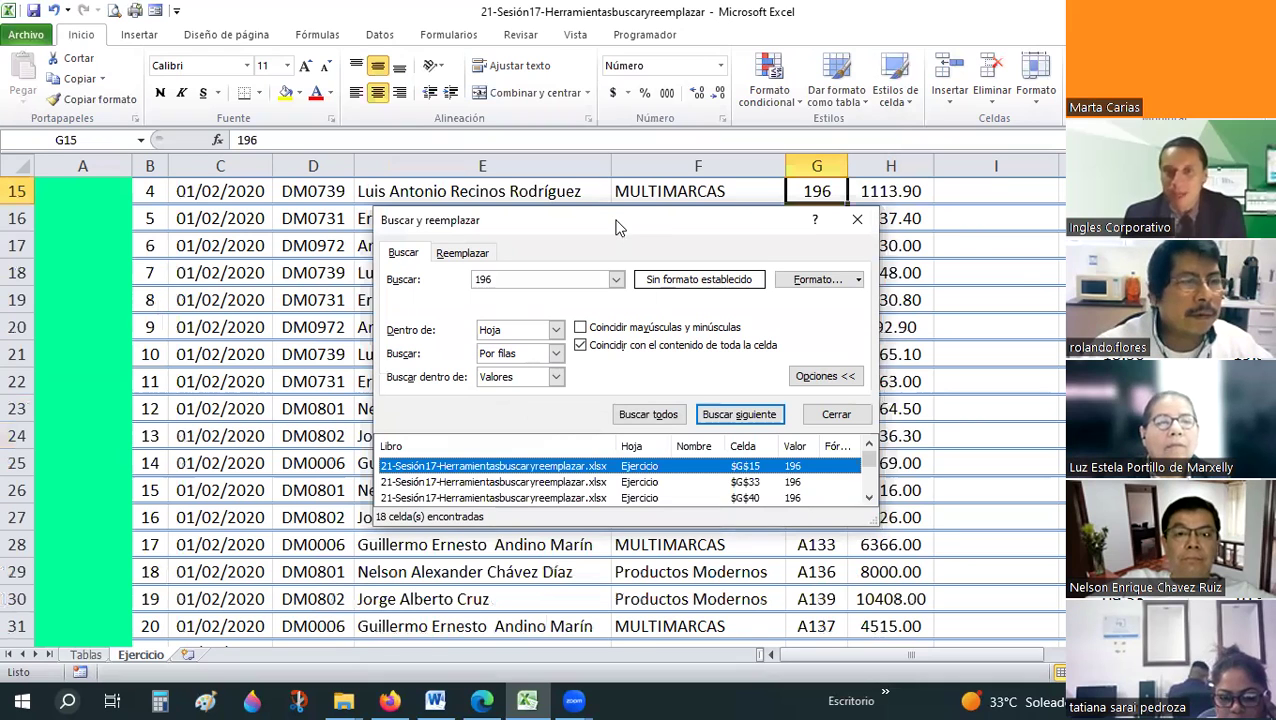
- Enlarge the Find All results list, widen its Libro column and reposition the search window
{"action": "left_click_drag", "start_coordinate": [617, 228], "coordinate": [421, 20]}
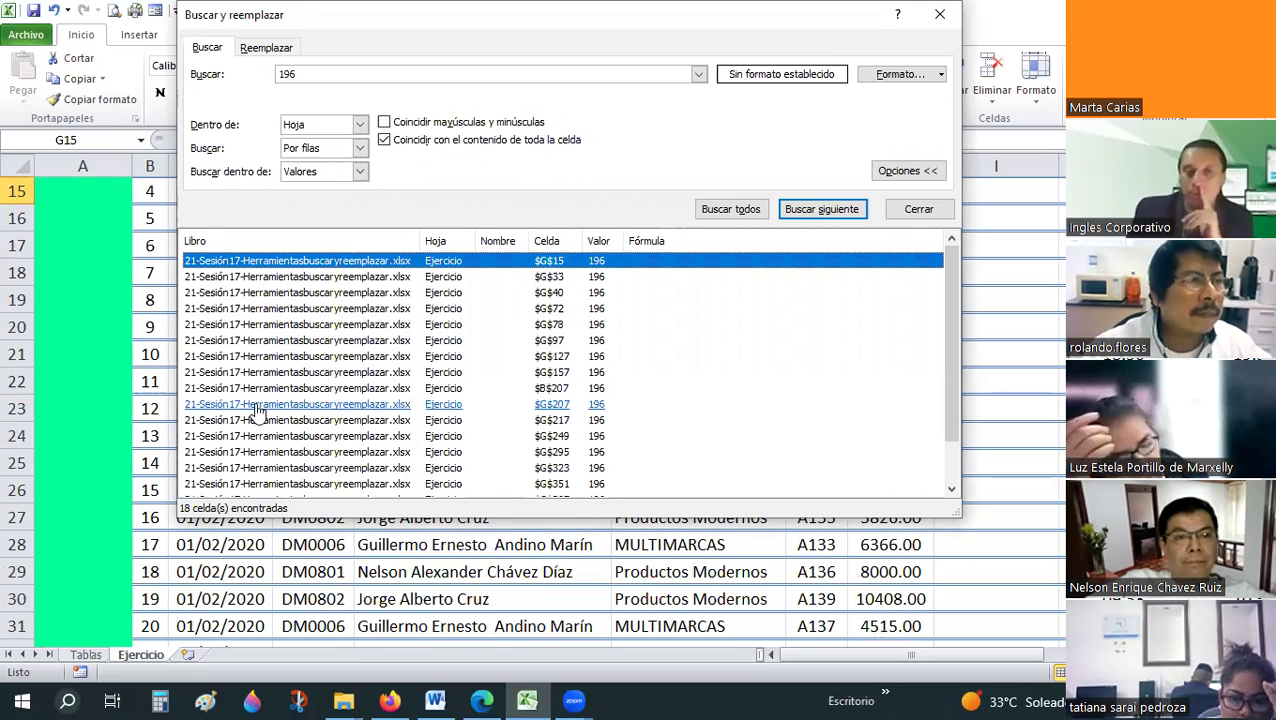
{"action": "double_click", "coordinate": [523, 246]}
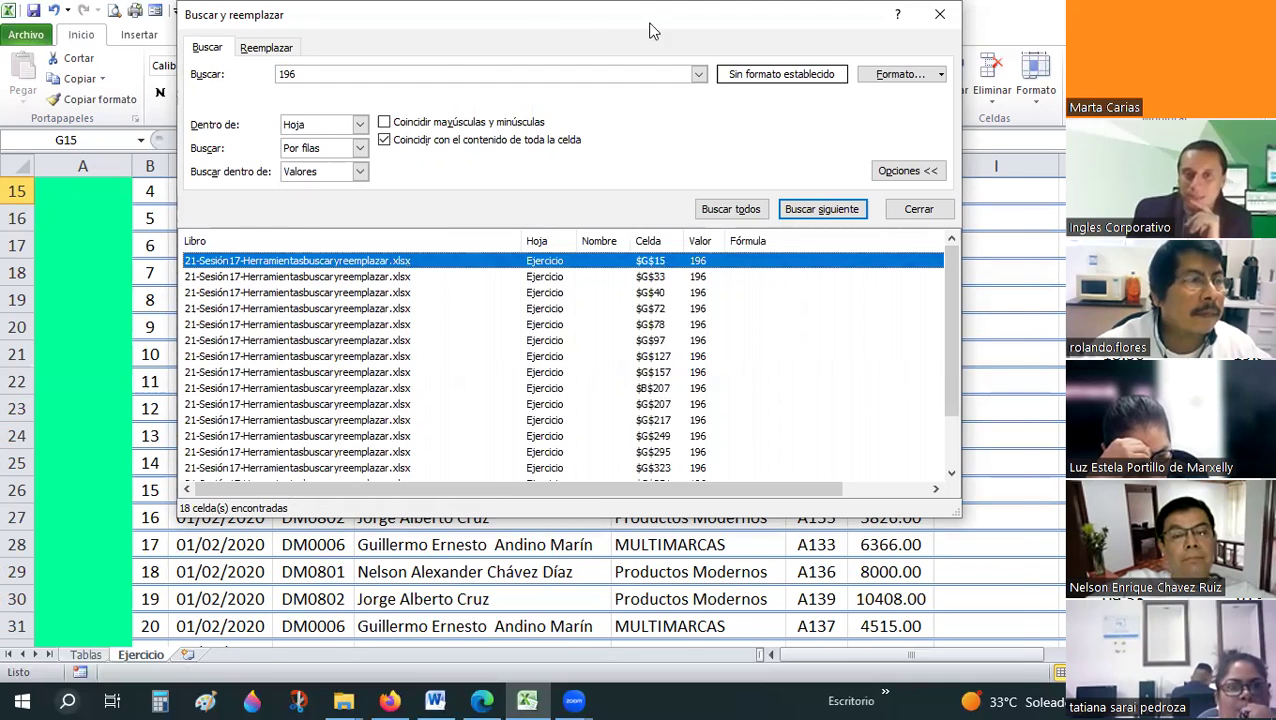
{"action": "left_click_drag", "start_coordinate": [648, 30], "coordinate": [703, 242]}
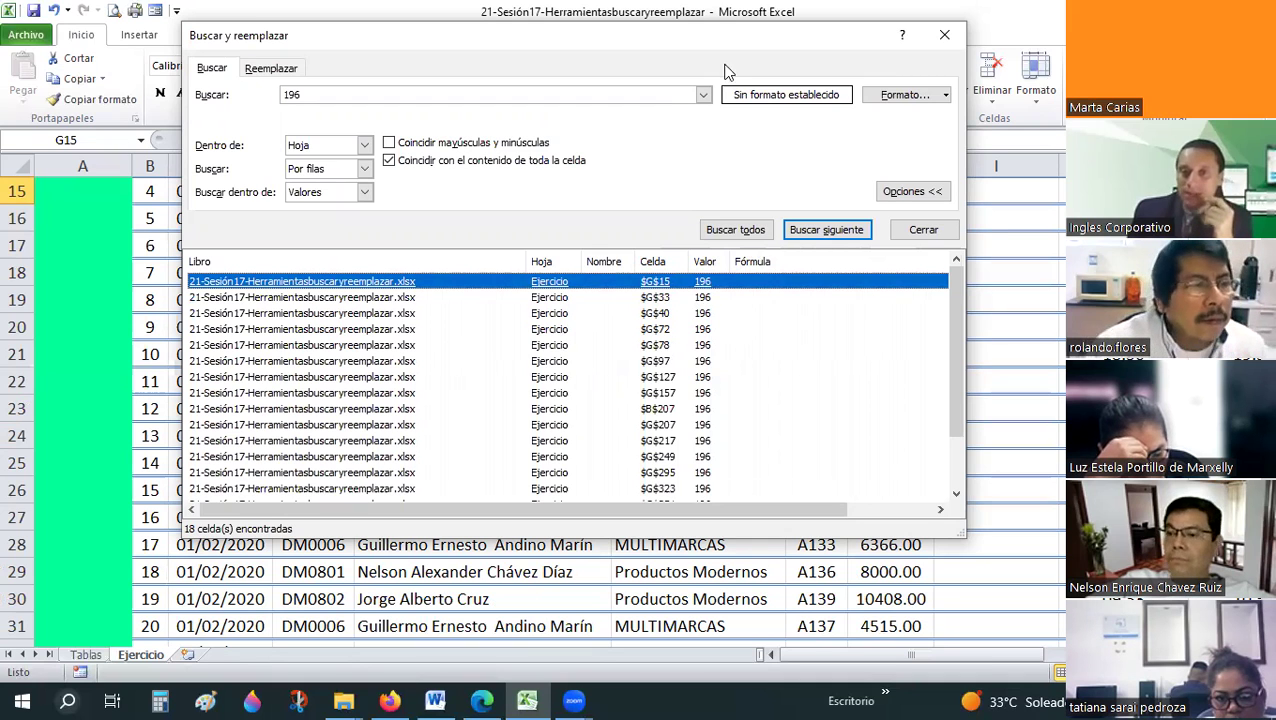
{"action": "left_click", "coordinate": [650, 281]}
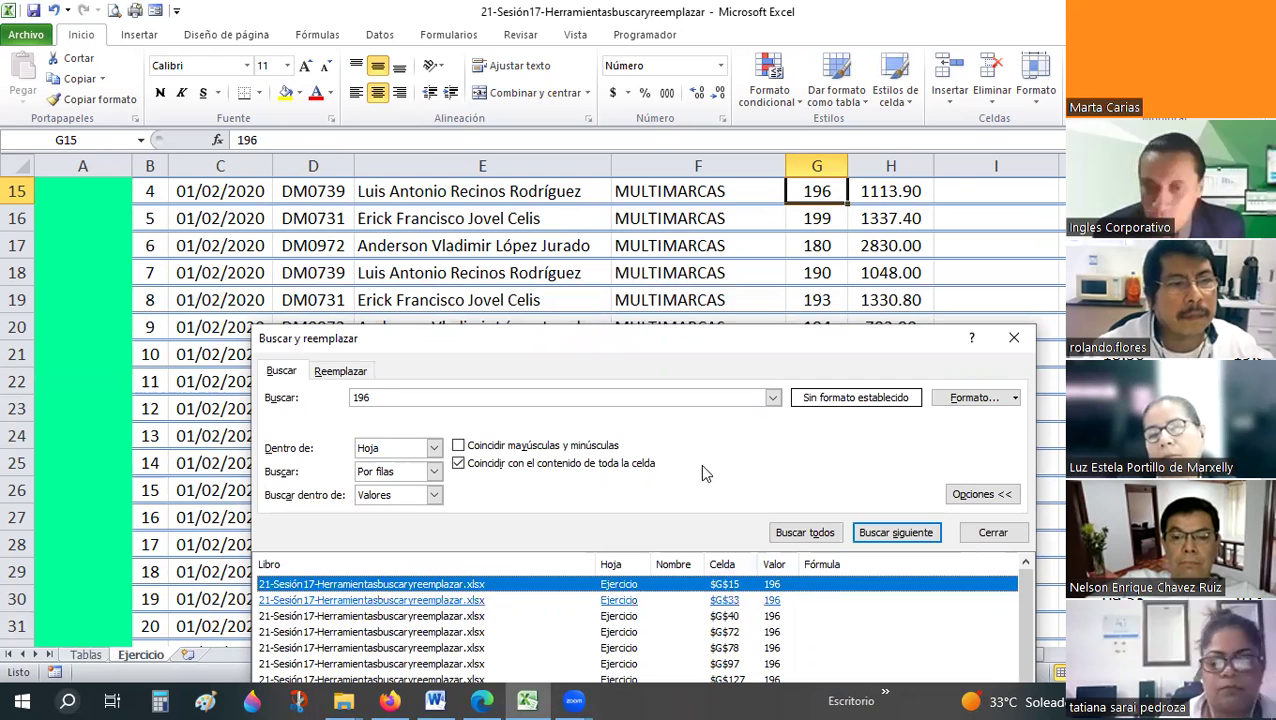
{"action": "left_click_drag", "start_coordinate": [706, 325], "coordinate": [687, 40]}
- Jump to the 196 matches in G40 and G72, briefly selecting column G and row 72
{"action": "left_click", "coordinate": [704, 330]}
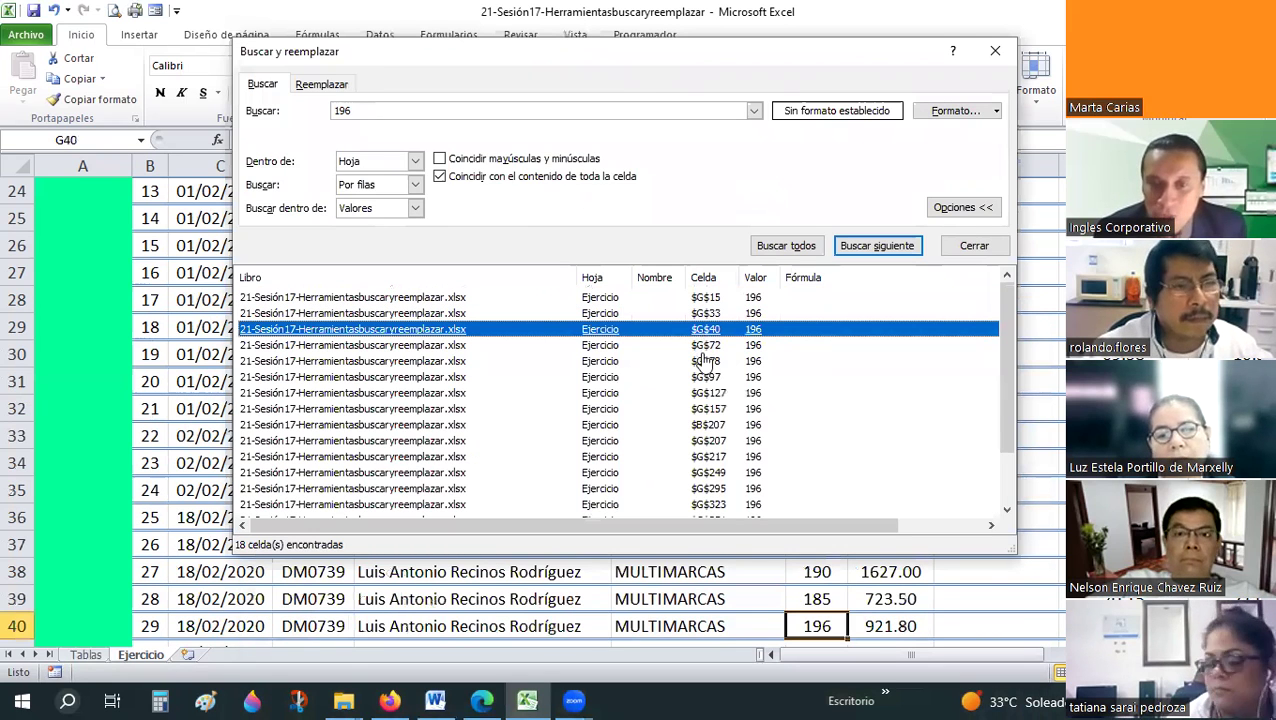
{"action": "left_click", "coordinate": [706, 345]}
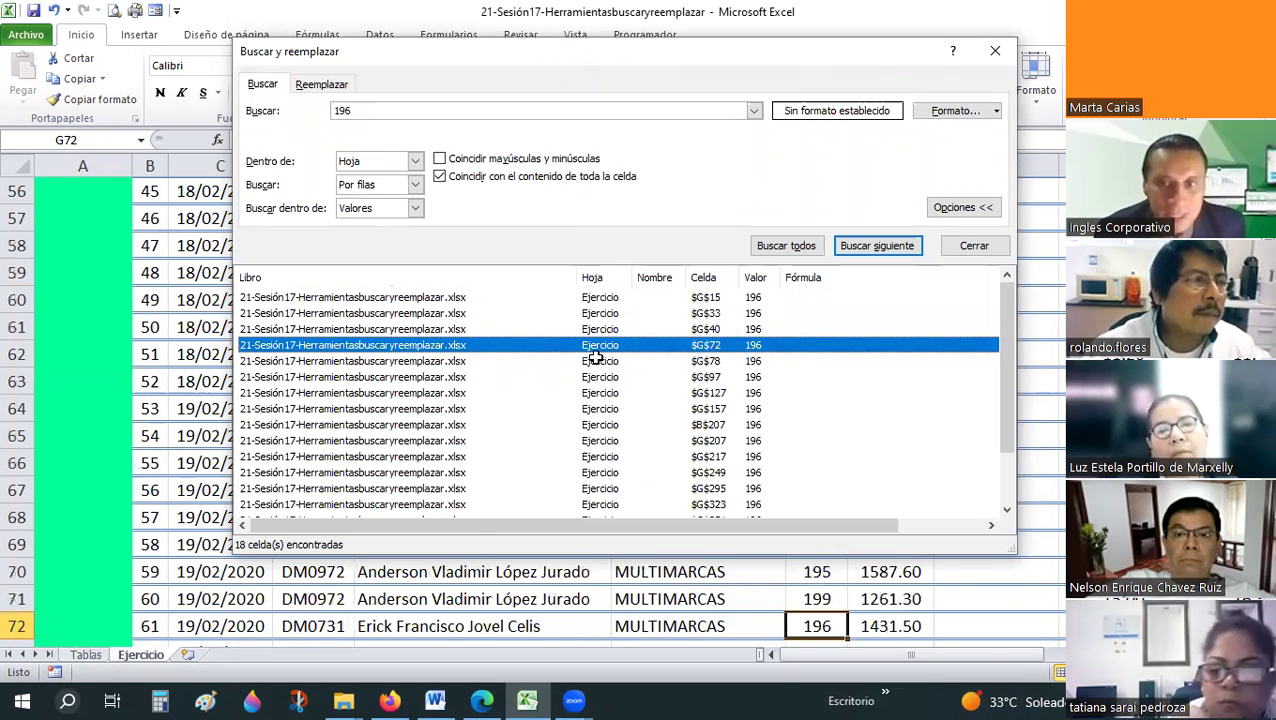
{"action": "left_click", "coordinate": [596, 357]}
{"action": "left_click", "coordinate": [810, 160]}
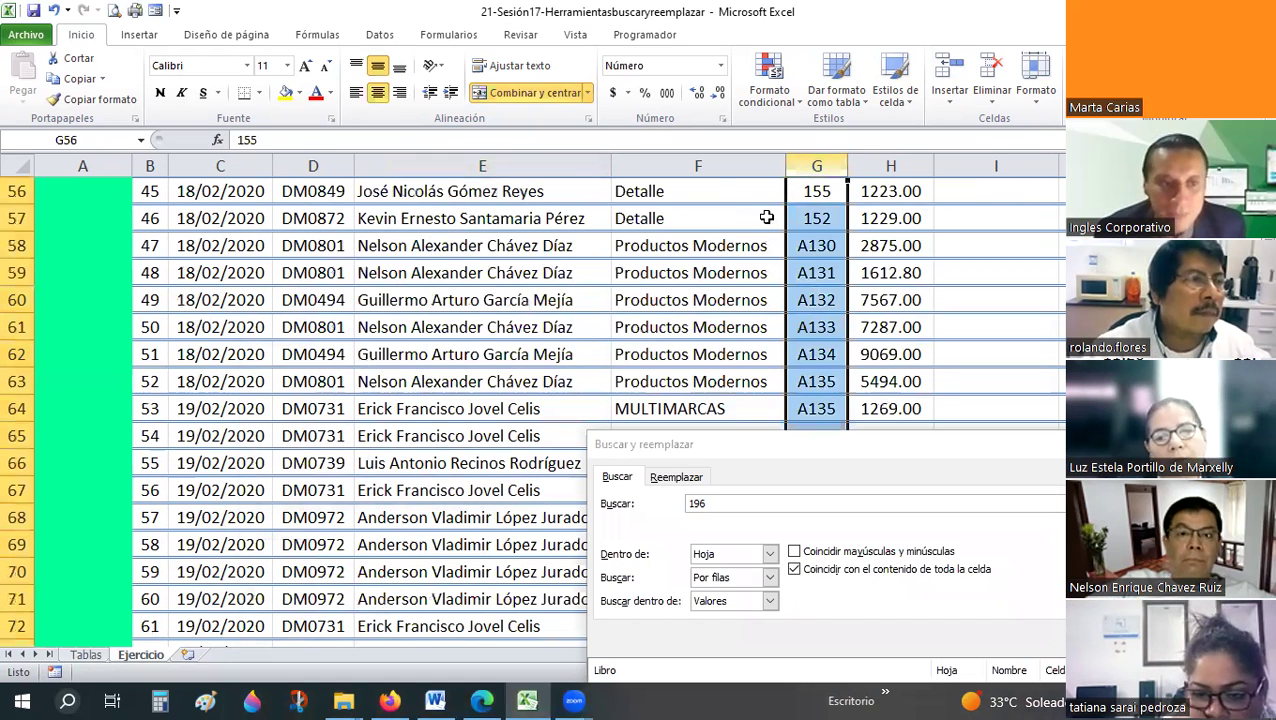
{"action": "scroll", "coordinate": [766, 217], "scroll_direction": "down", "scroll_amount": 3}
{"action": "left_click", "coordinate": [15, 381]}
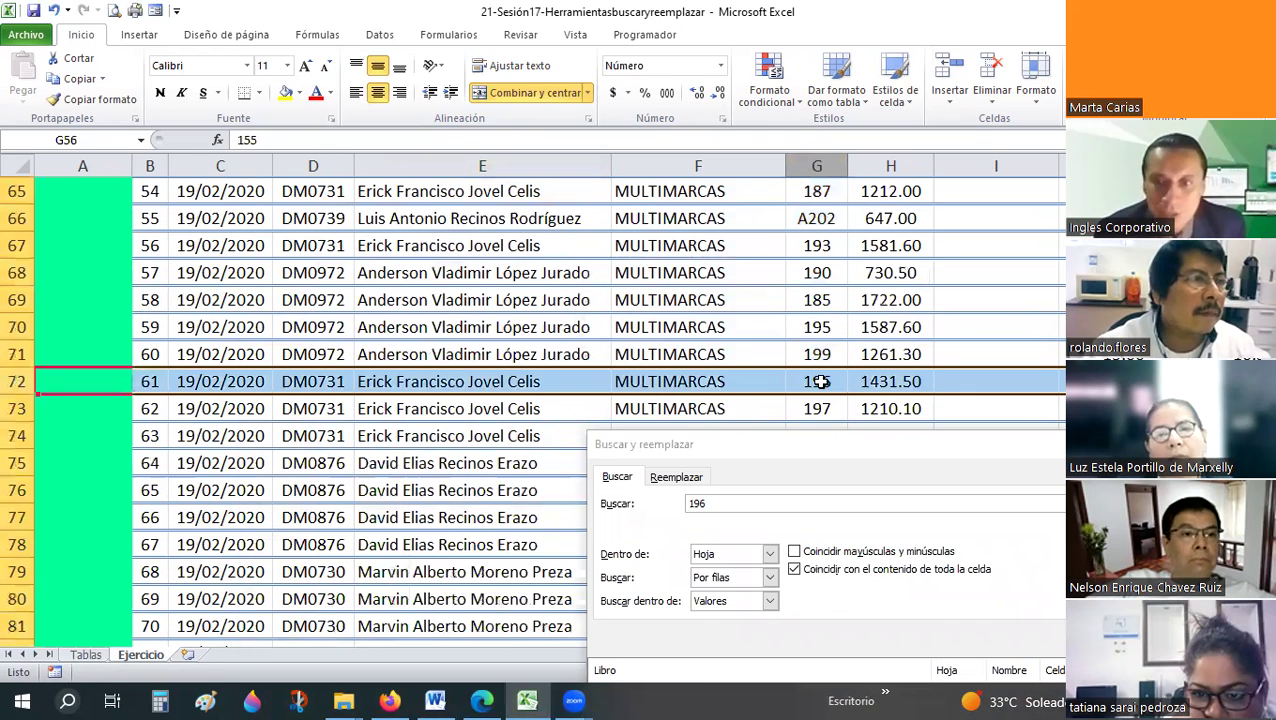
{"action": "key", "text": "Return"}
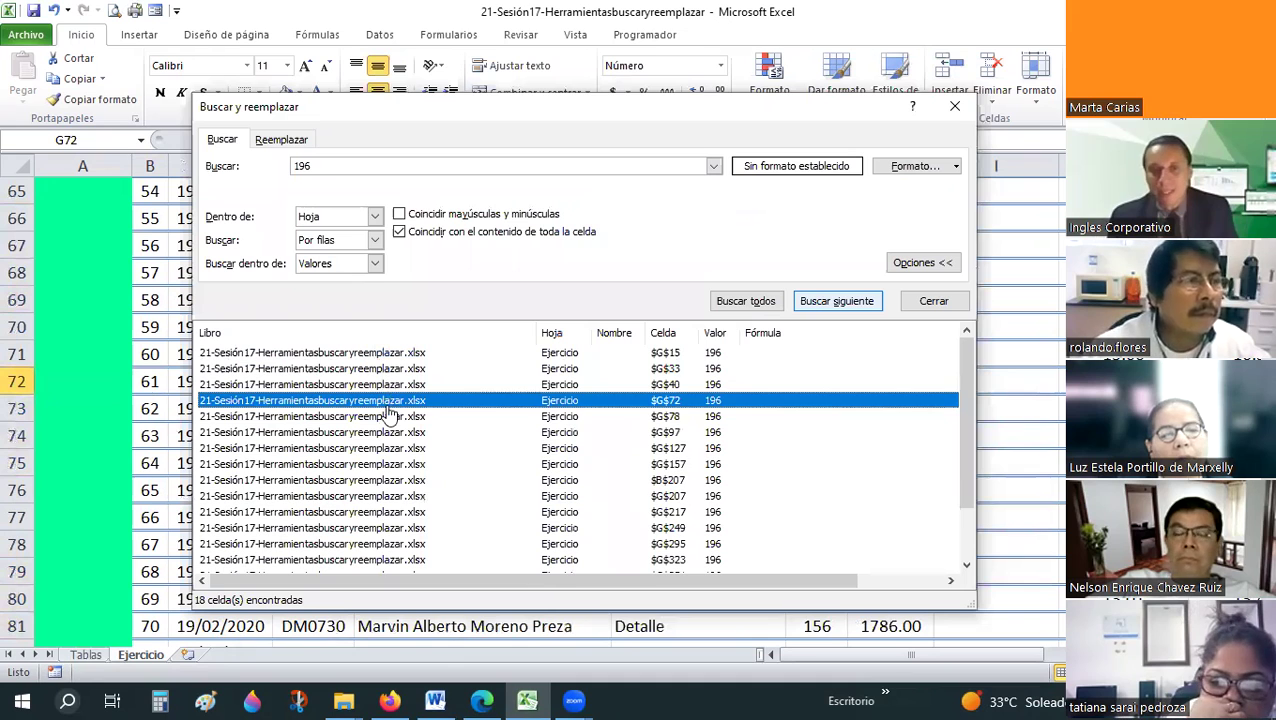
- Close the Buscar y reemplazar window and scroll back up the sheet
{"action": "scroll", "coordinate": [573, 432], "scroll_direction": "down", "scroll_amount": 2}
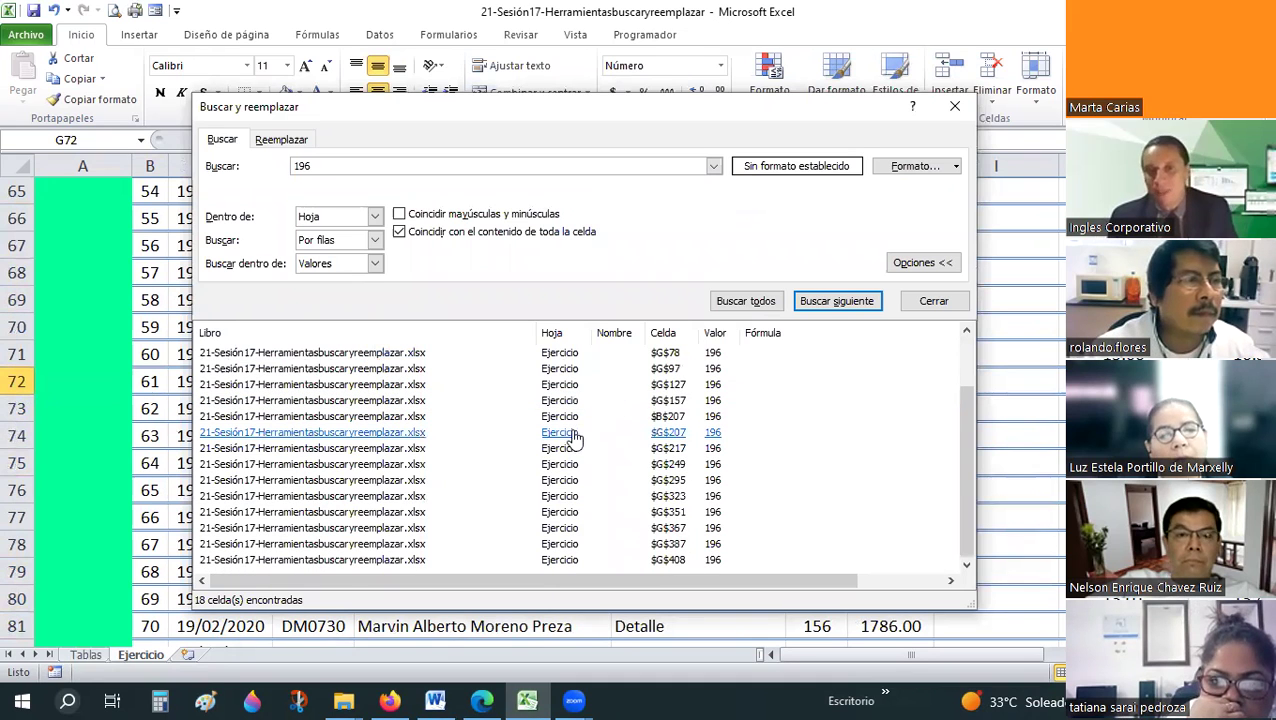
{"action": "left_click", "coordinate": [934, 304]}
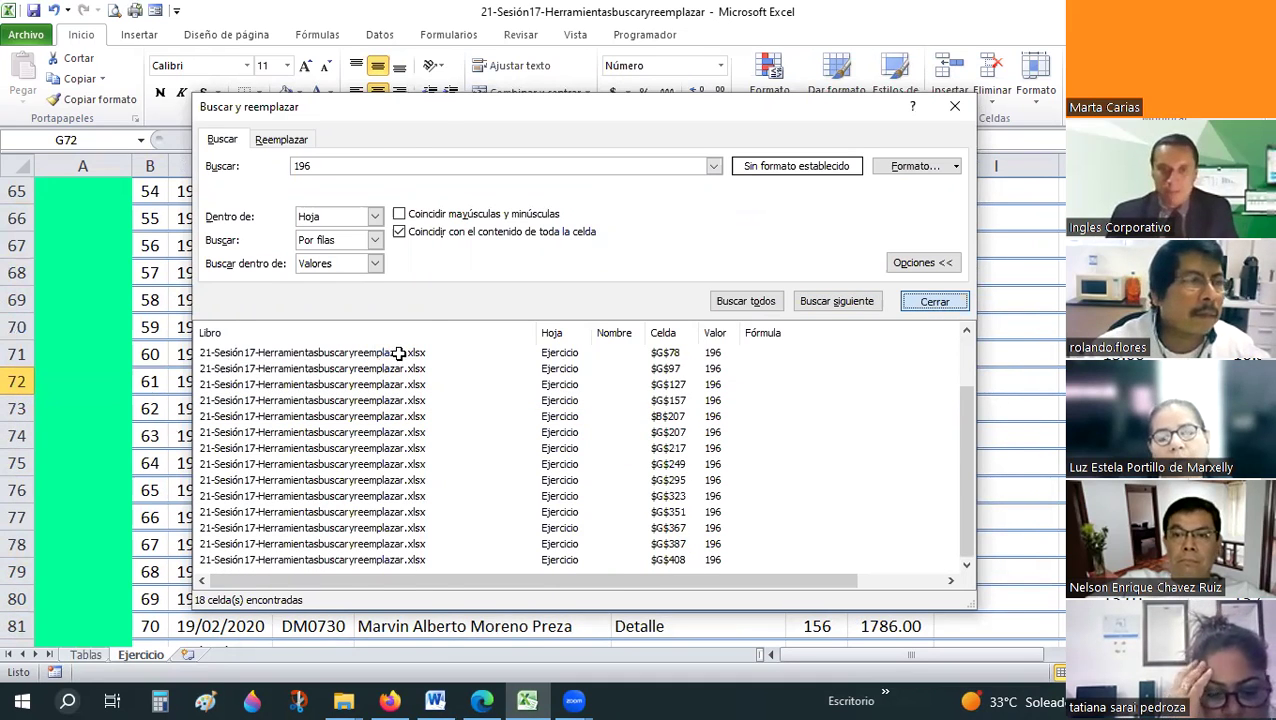
{"action": "scroll", "coordinate": [398, 354], "scroll_direction": "up", "scroll_amount": 9}
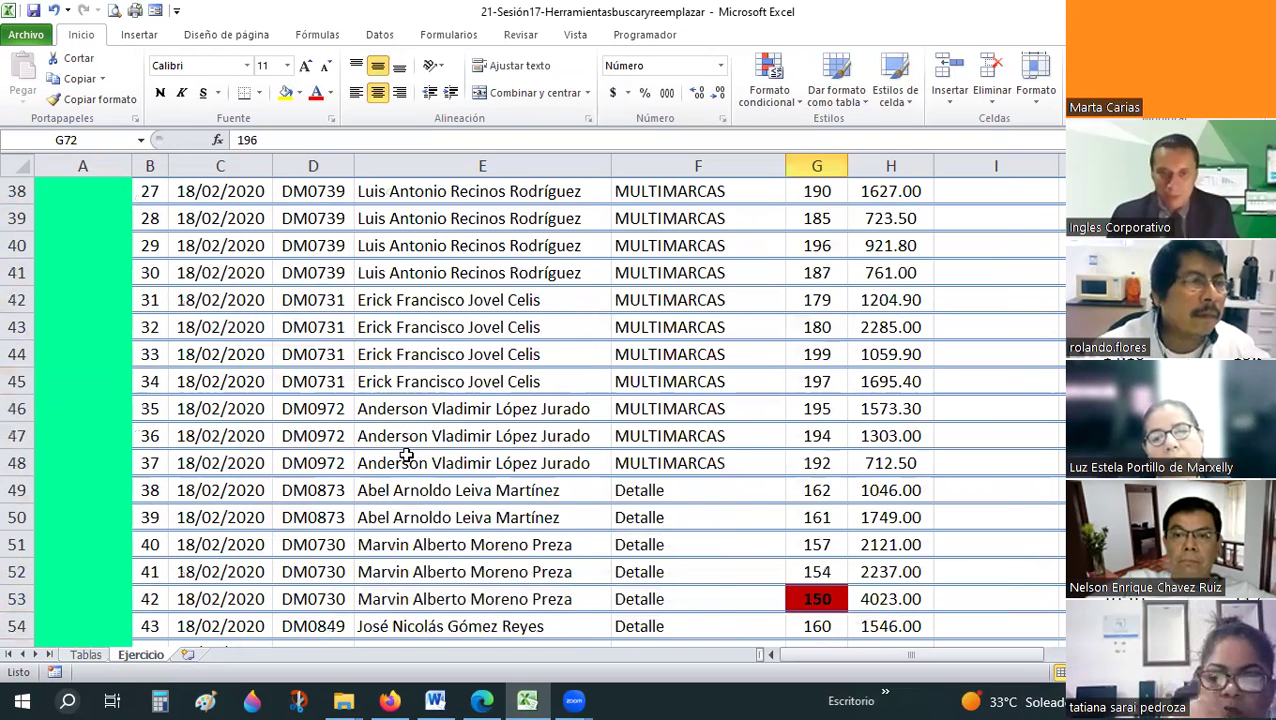
{"action": "scroll", "coordinate": [407, 447], "scroll_direction": "up", "scroll_amount": 4}
- Inspect the name in cell E34 in edit mode, leaving its text unchanged
{"action": "left_click", "coordinate": [408, 404]}
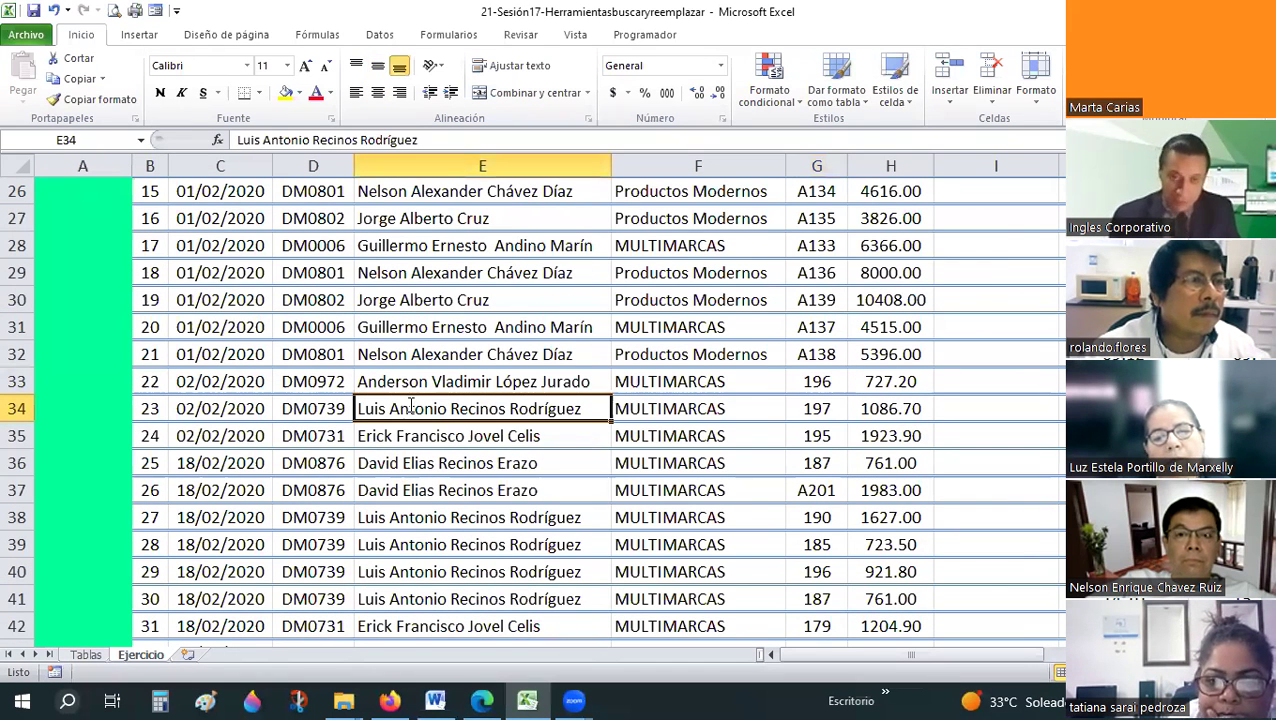
{"action": "double_click", "coordinate": [411, 404]}
{"action": "key", "text": "shift+Right"}
{"action": "key", "text": "shift+Right"}
{"action": "key", "text": "shift+Right"}
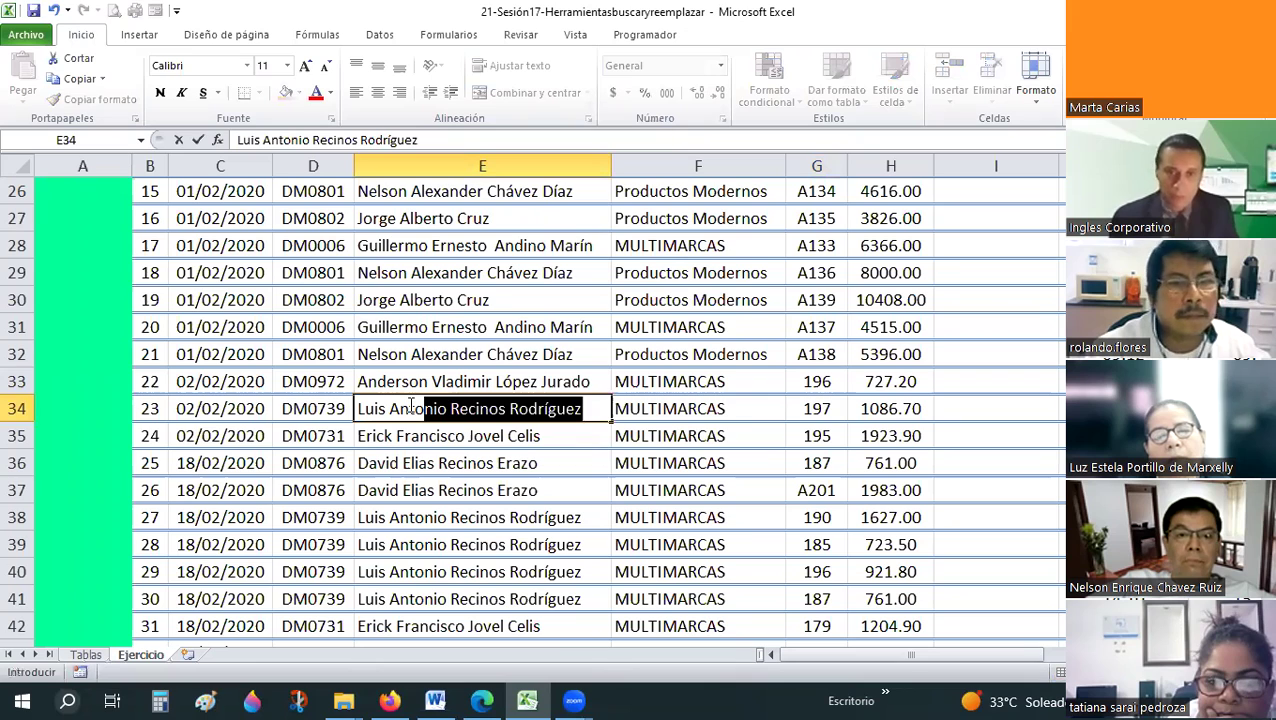
{"action": "key", "text": "shift+Right"}
{"action": "key", "text": "shift+Right"}
{"action": "key", "text": "shift+Right"}
{"action": "key", "text": "shift+Right"}
{"action": "key", "text": "shift+Right"}
{"action": "key", "text": "shift+Right"}
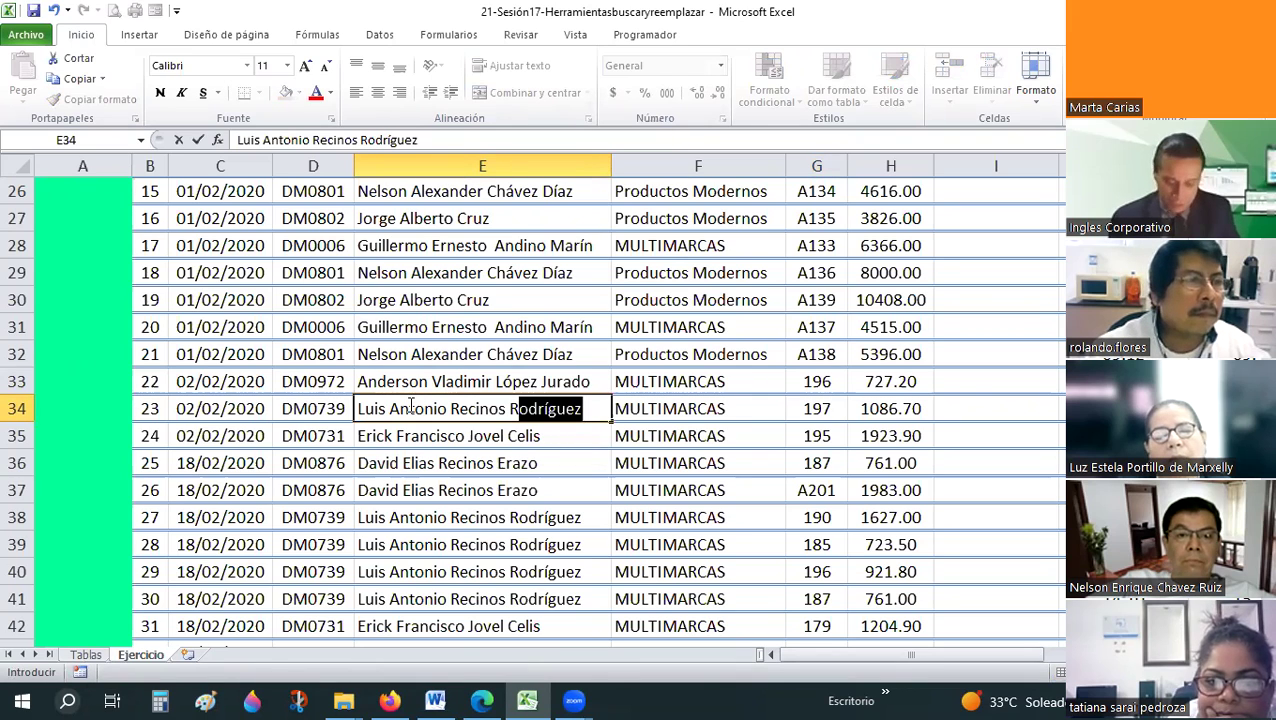
{"action": "key", "text": "shift+Right"}
{"action": "key", "text": "shift+Right"}
{"action": "key", "text": "shift+Right"}
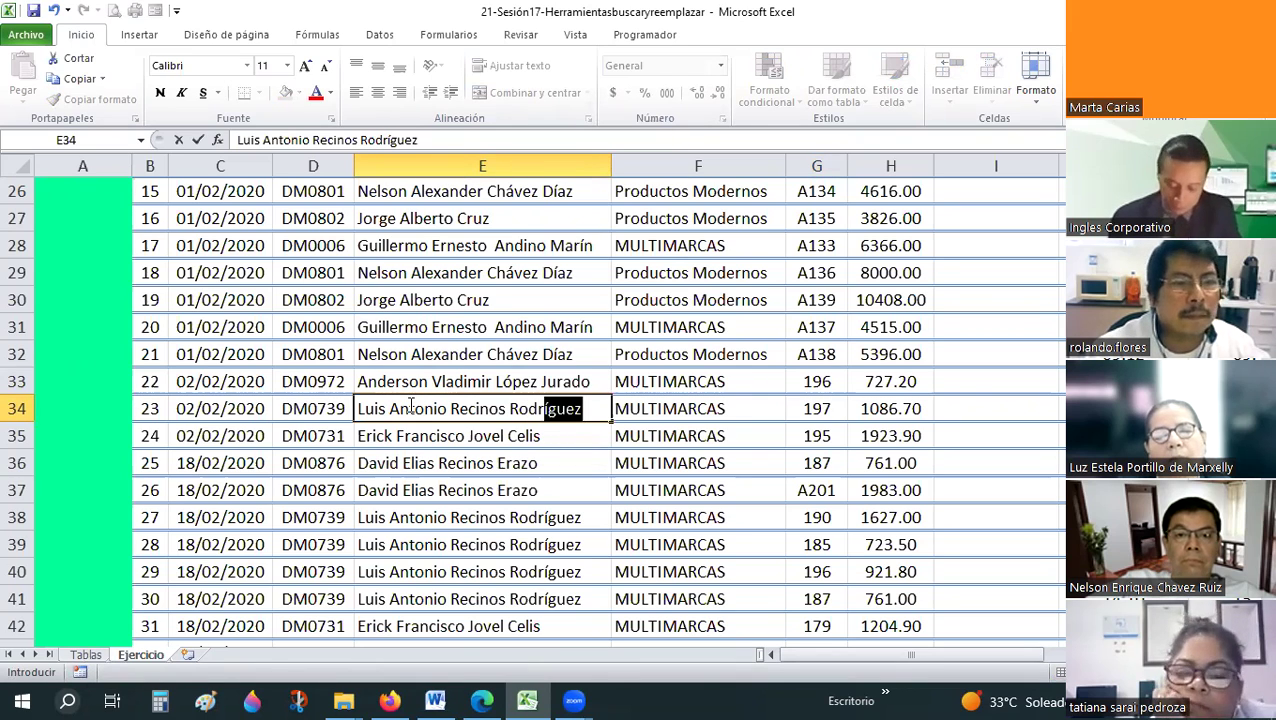
{"action": "key", "text": "Right"}
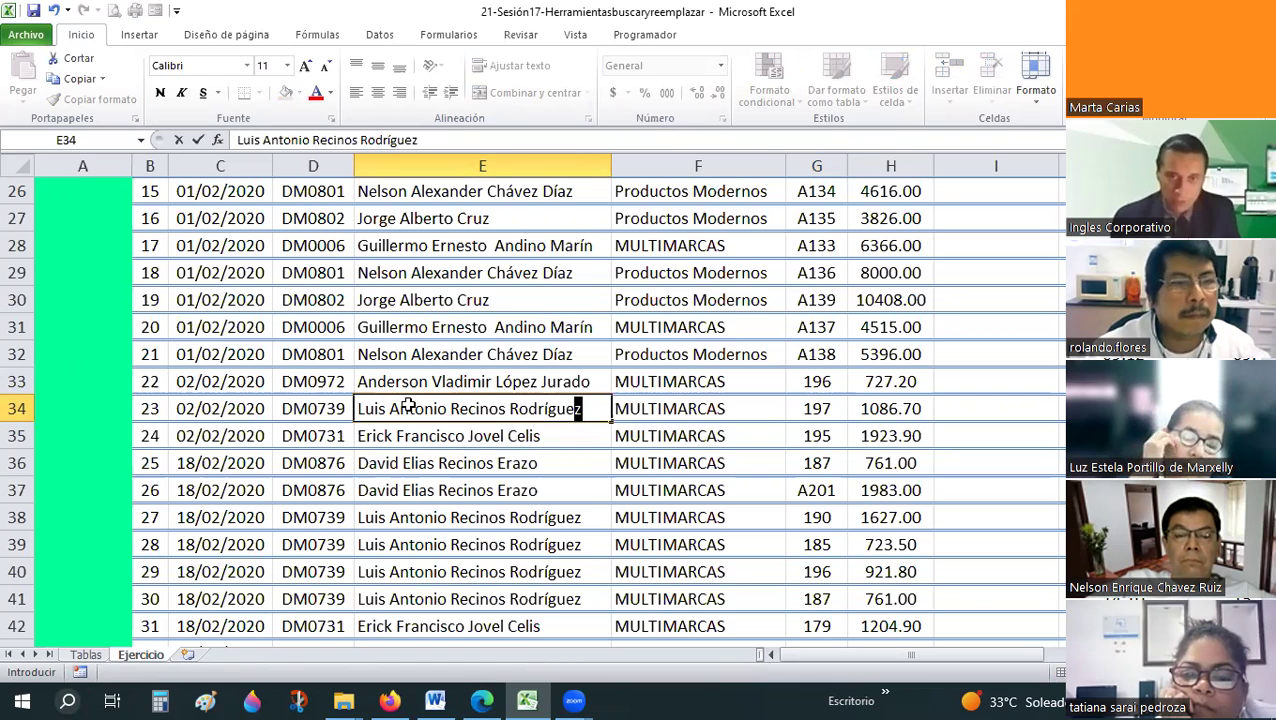
{"action": "key", "text": "Escape"}
- Search the sheet for luis and dismiss the not-found message
{"action": "key", "text": "ctrl+b"}
{"action": "type", "text": "ñuis"}
{"action": "key", "text": "BackSpace"}
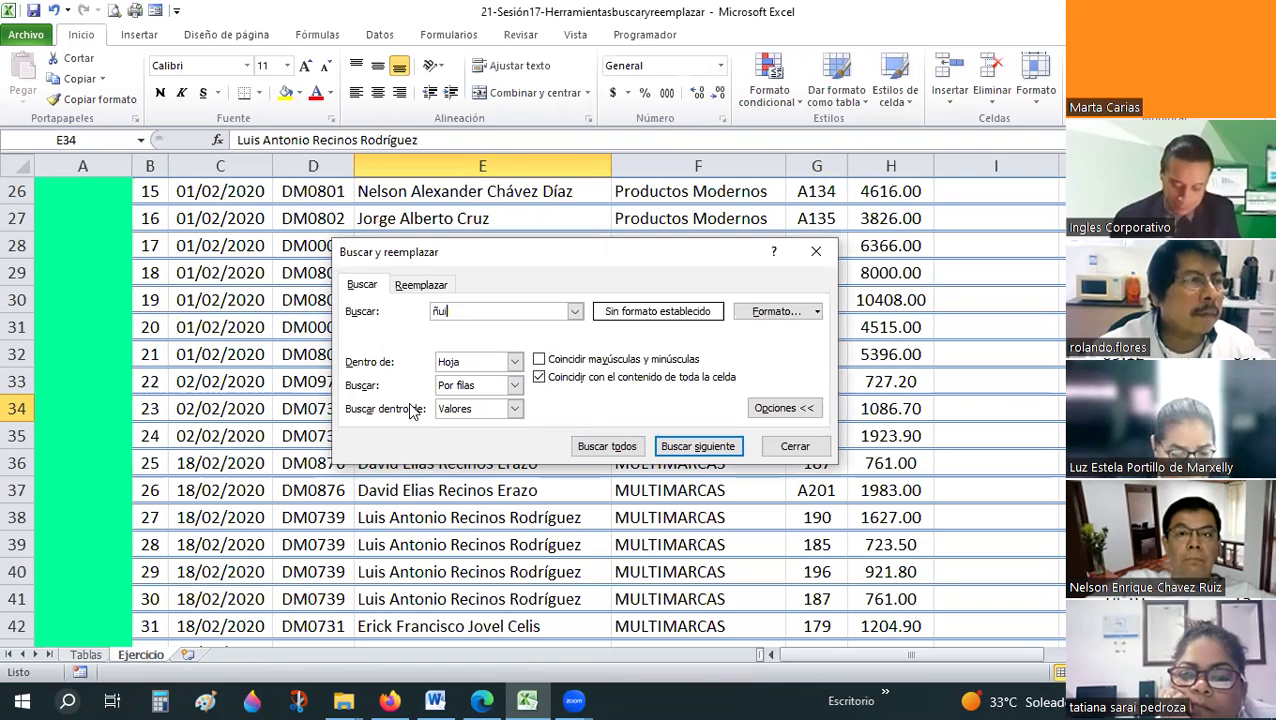
{"action": "type", "text": "luis"}
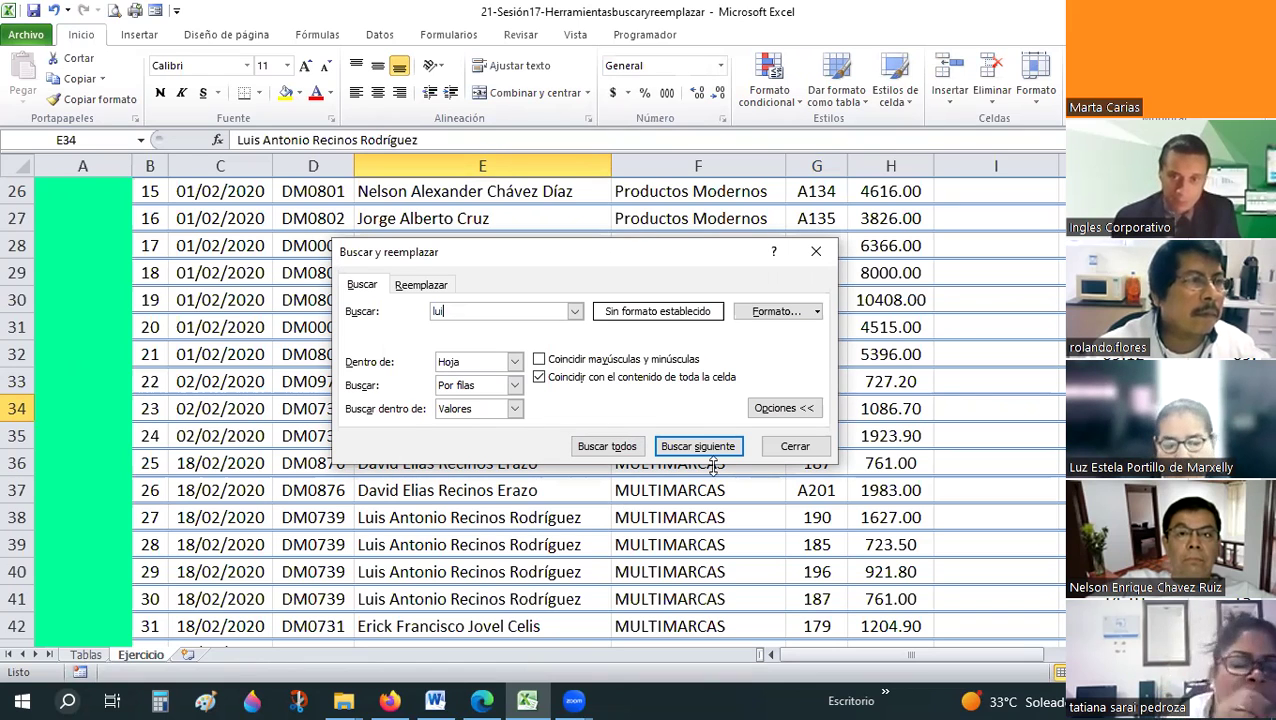
{"action": "key", "text": "Return"}
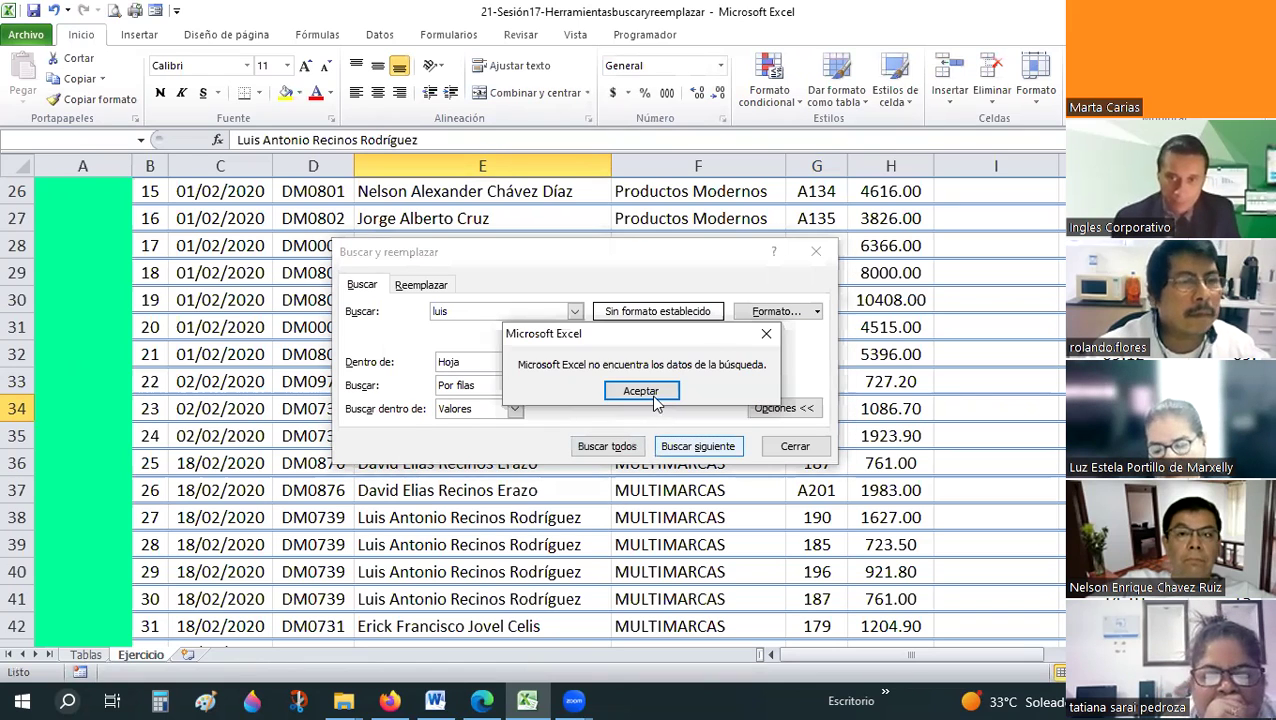
{"action": "key", "text": "Return"}
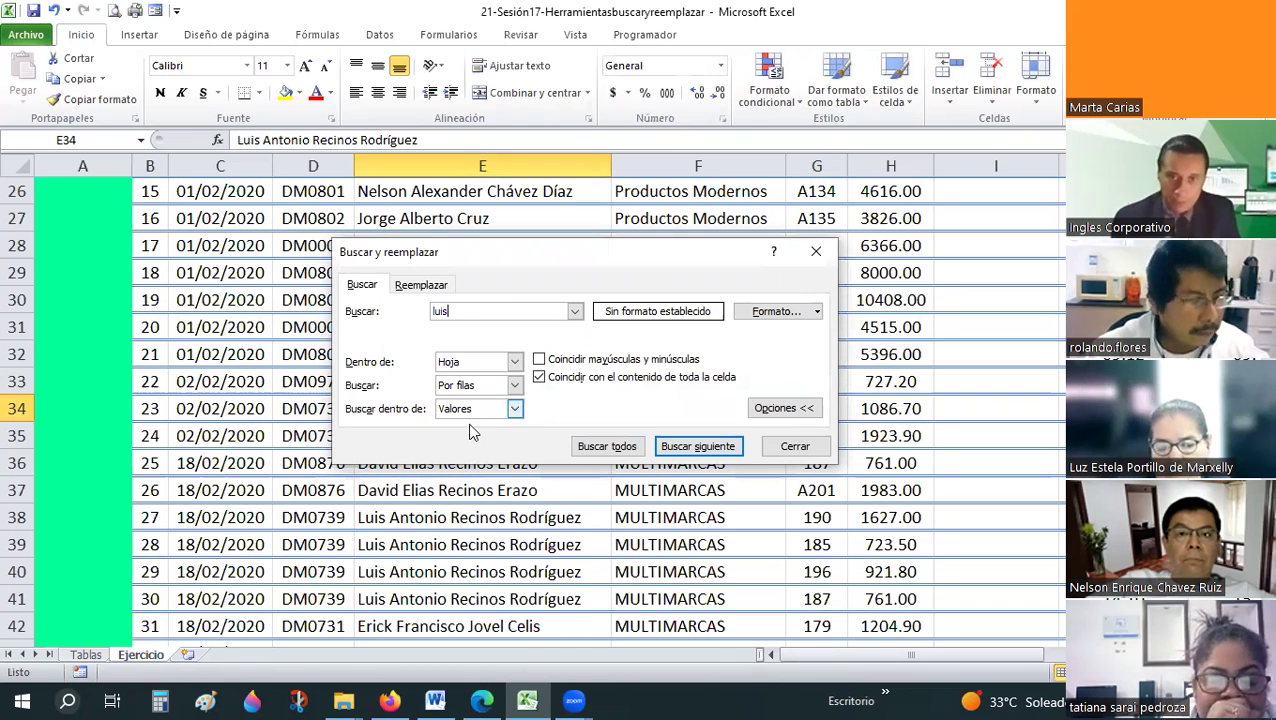
- Search for luis in Fórmulas, then untick Coincidir con el contenido de toda la celda
{"action": "key", "text": "Up"}
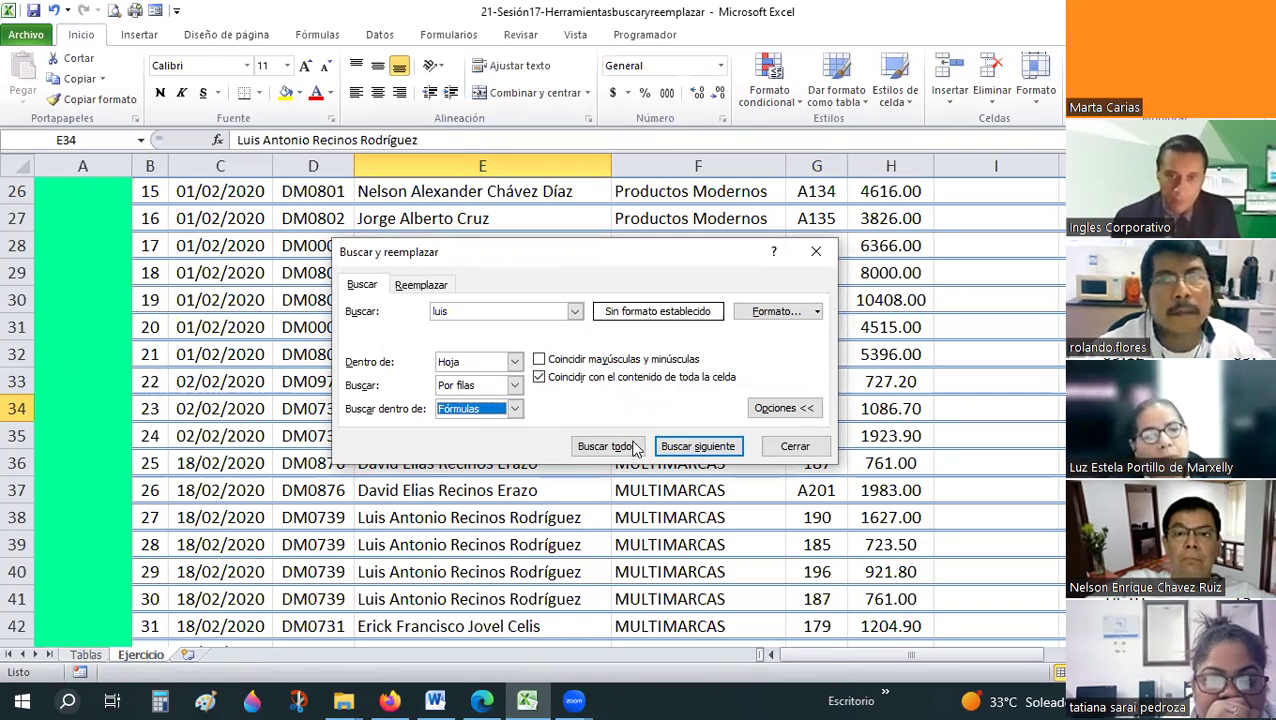
{"action": "left_click", "coordinate": [612, 446]}
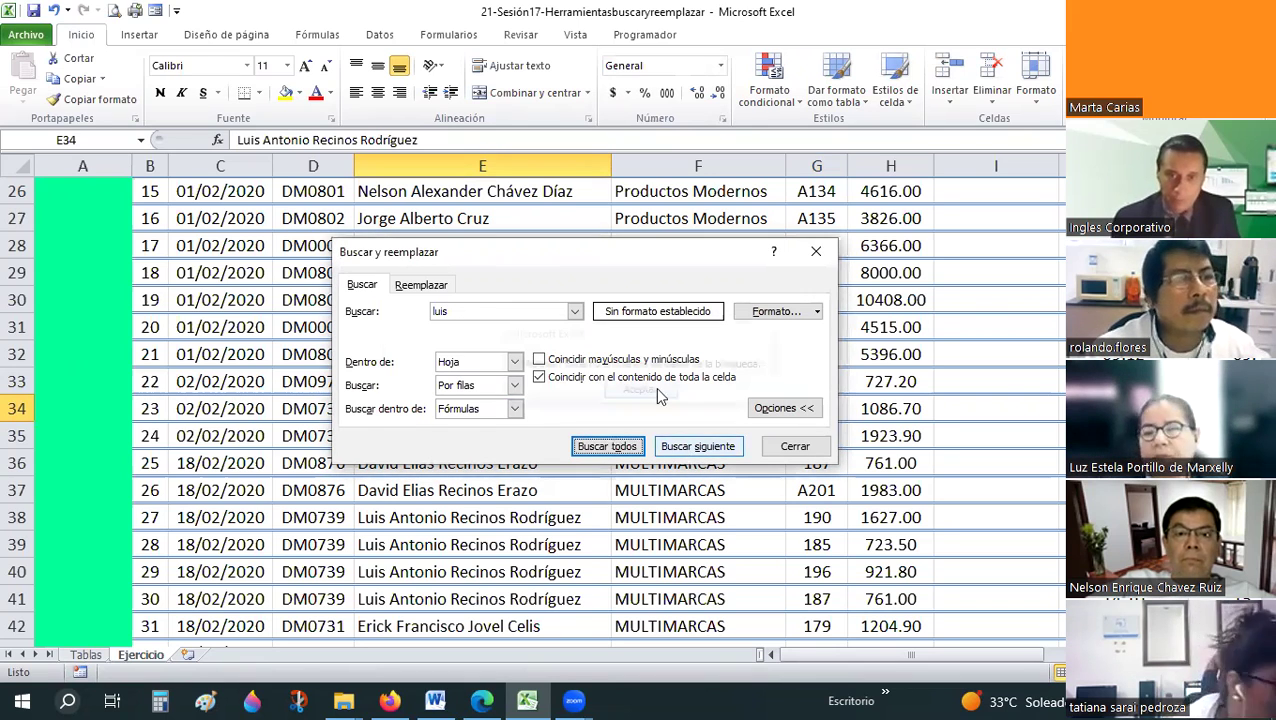
{"action": "key", "text": "Return"}
{"action": "left_click", "coordinate": [540, 377]}
- Step through seven successive cells containing luis with Buscar siguiente
{"action": "left_click", "coordinate": [690, 452]}
{"action": "left_click", "coordinate": [690, 452]}
{"action": "left_click", "coordinate": [690, 452]}
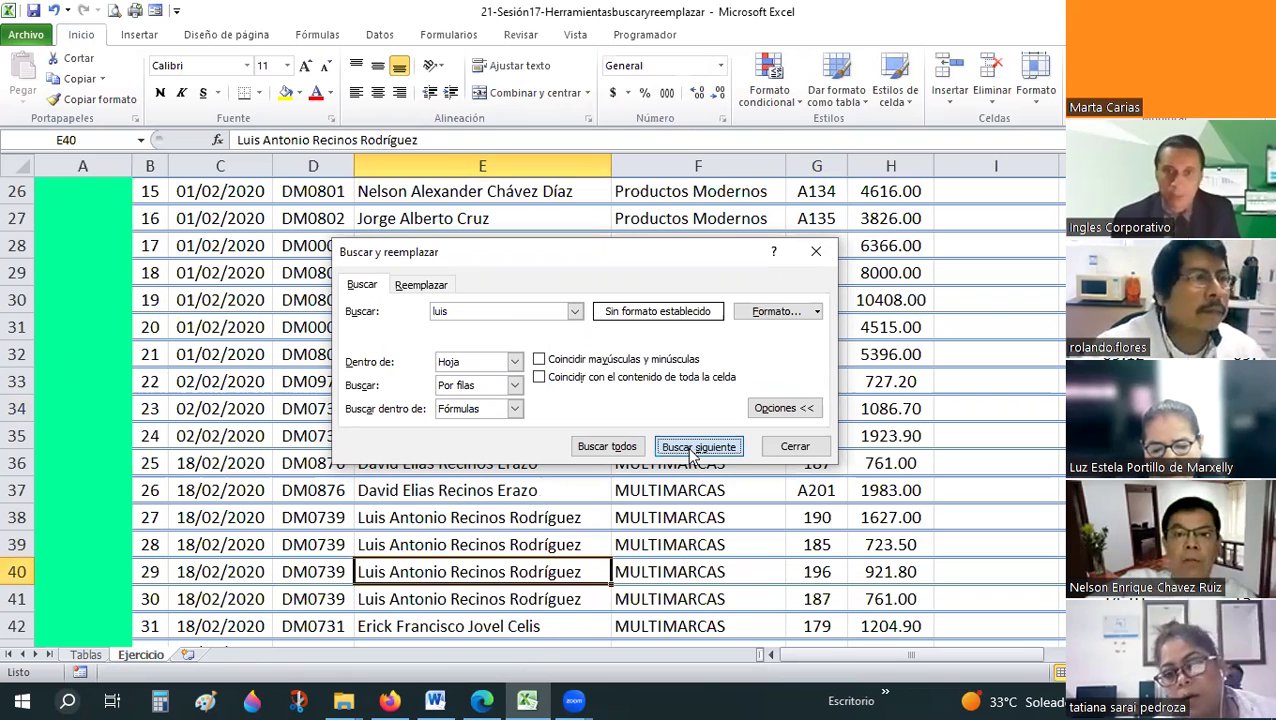
{"action": "left_click", "coordinate": [690, 452]}
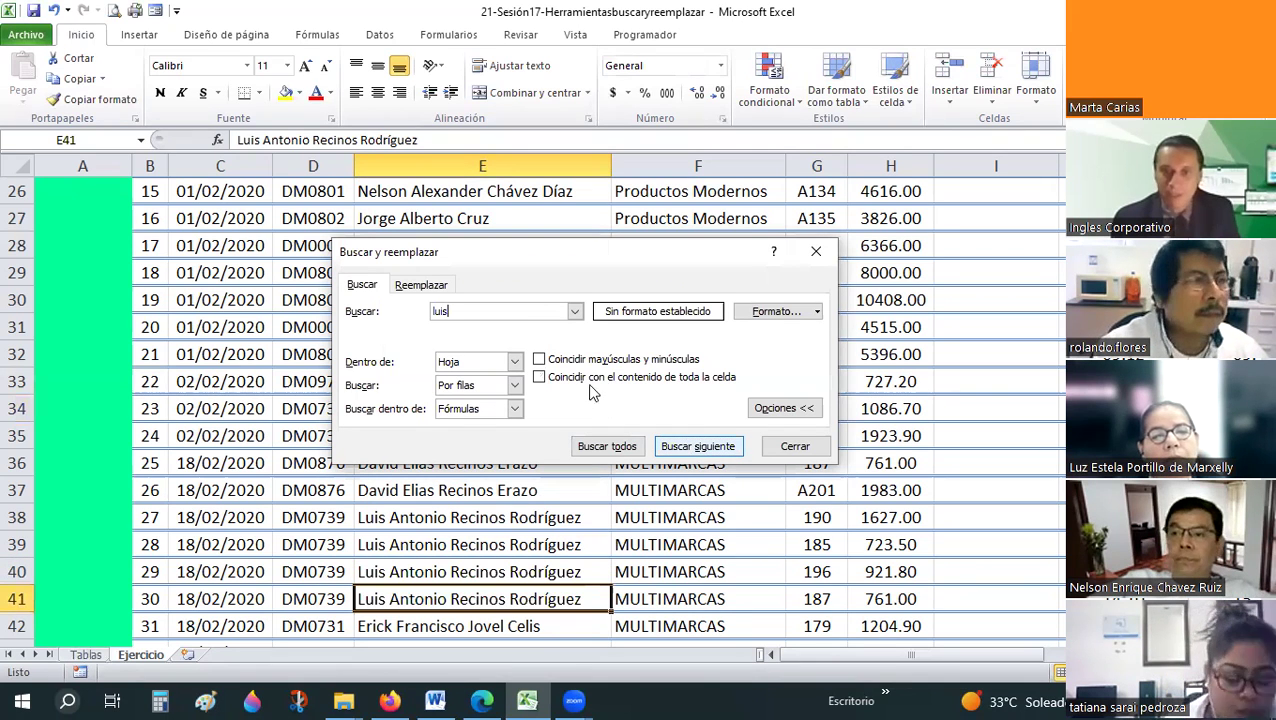
{"action": "left_click", "coordinate": [690, 450]}
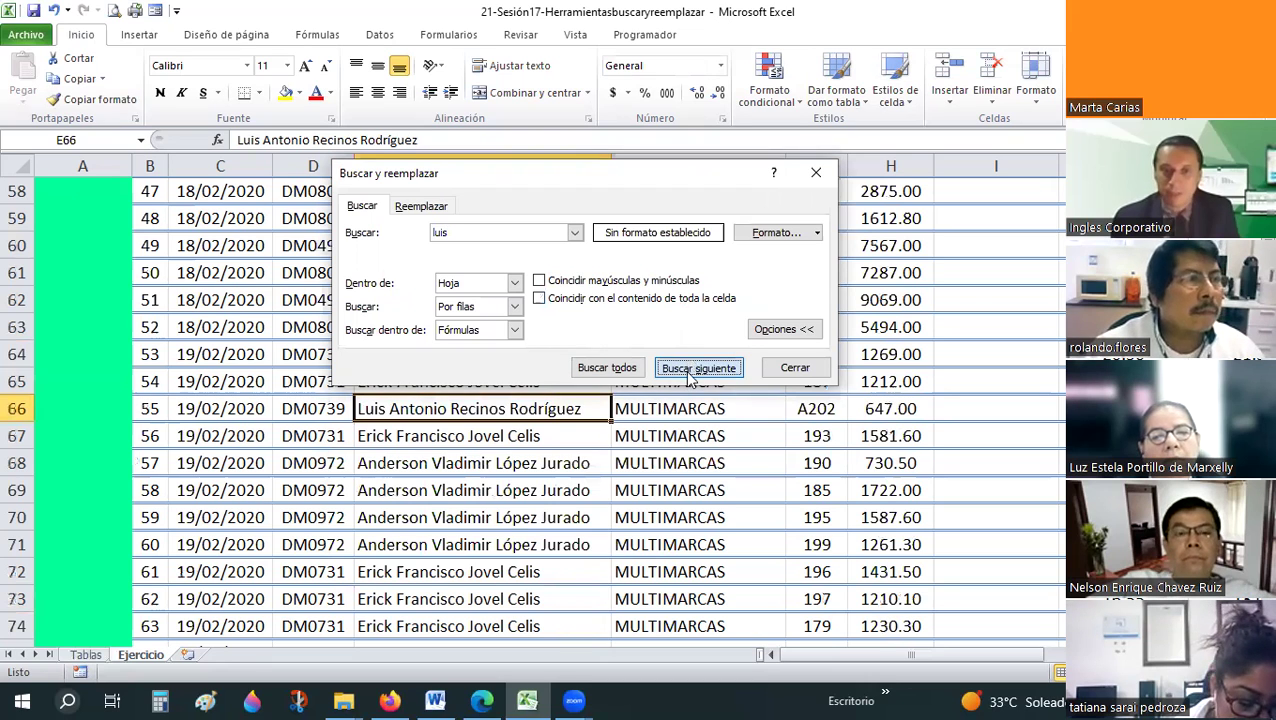
{"action": "left_click", "coordinate": [690, 368]}
{"action": "left_click", "coordinate": [690, 368]}
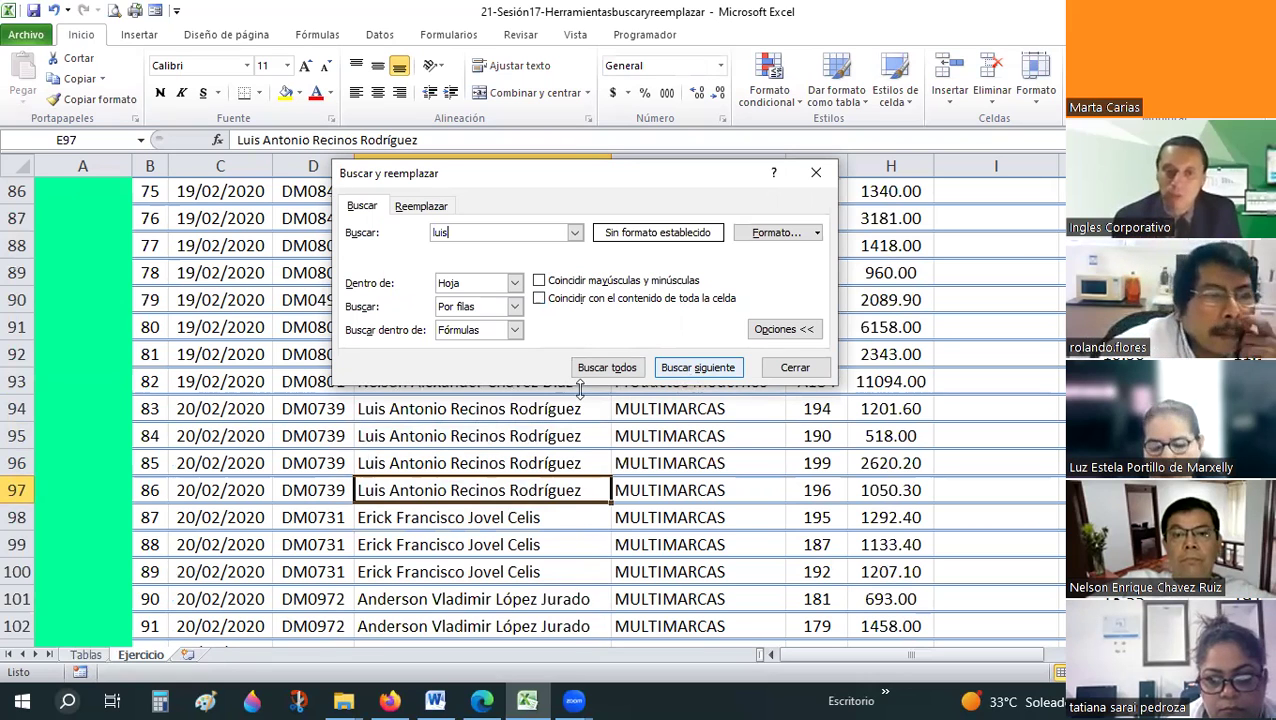
- Switch Buscar dentro de to Valores, list all 42 luis matches, enlarge the list, then close it
{"action": "left_click", "coordinate": [514, 330]}
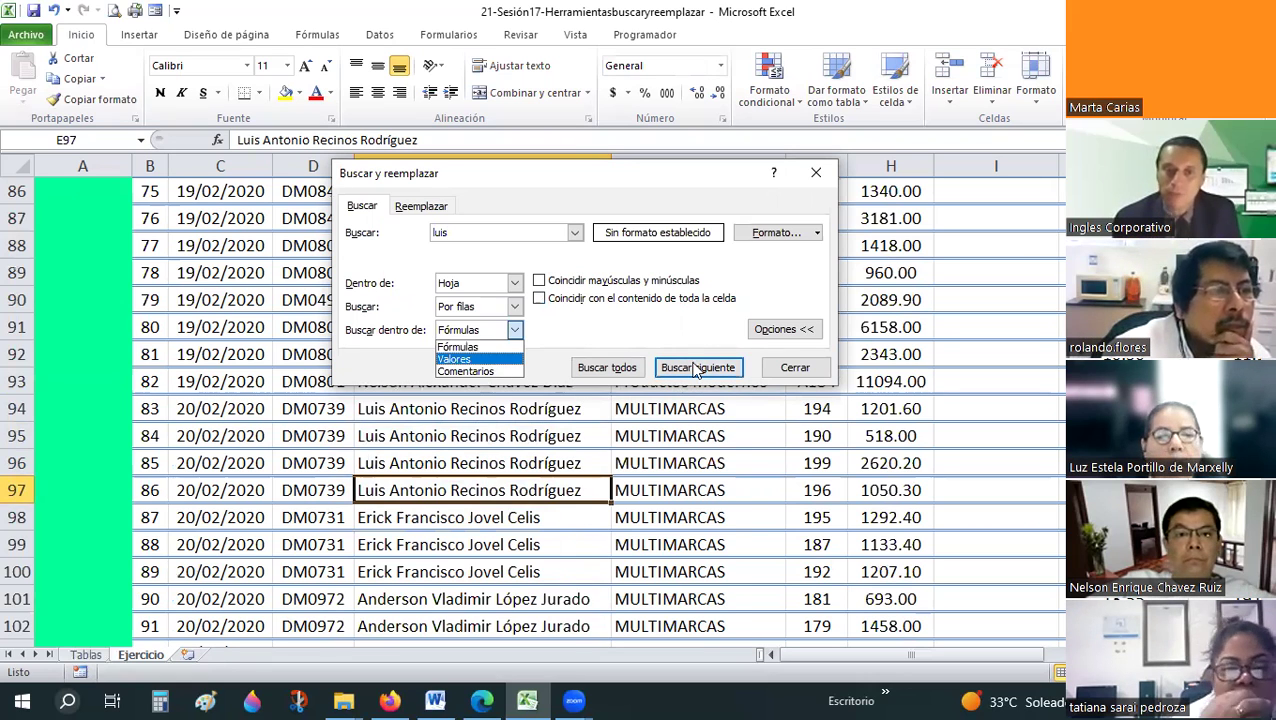
{"action": "left_click", "coordinate": [697, 368]}
{"action": "left_click", "coordinate": [697, 369]}
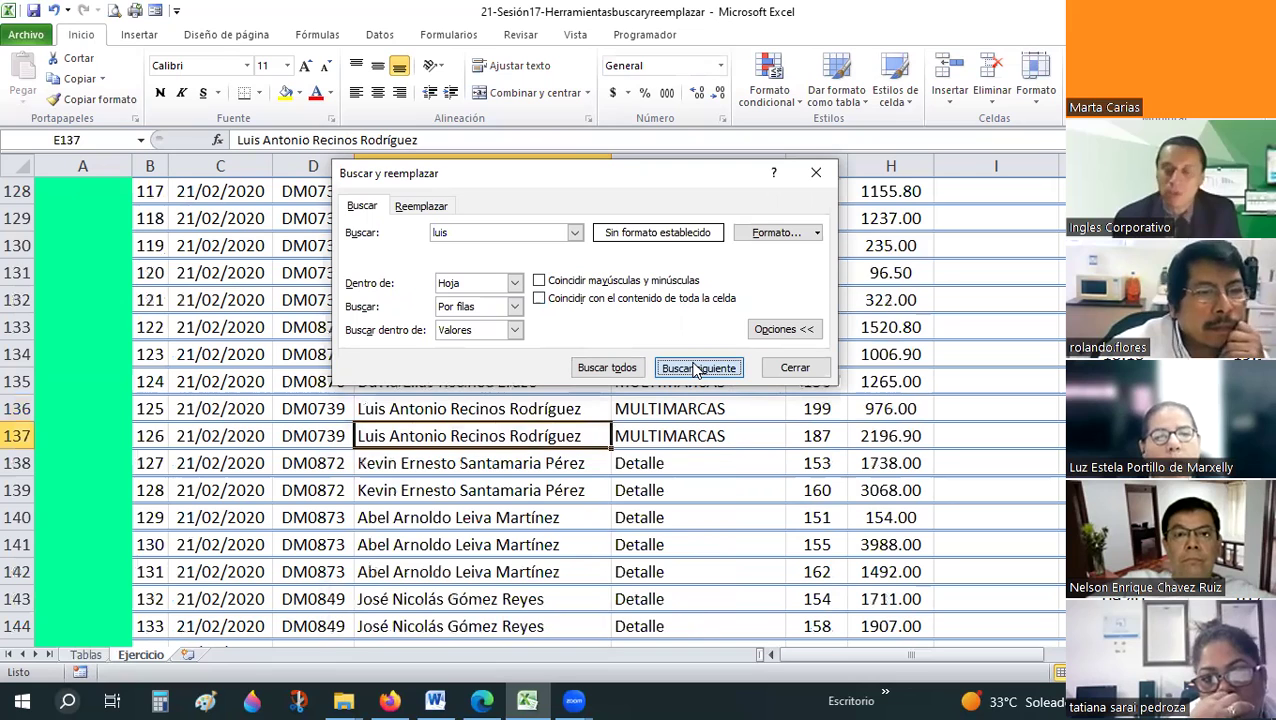
{"action": "left_click", "coordinate": [697, 368]}
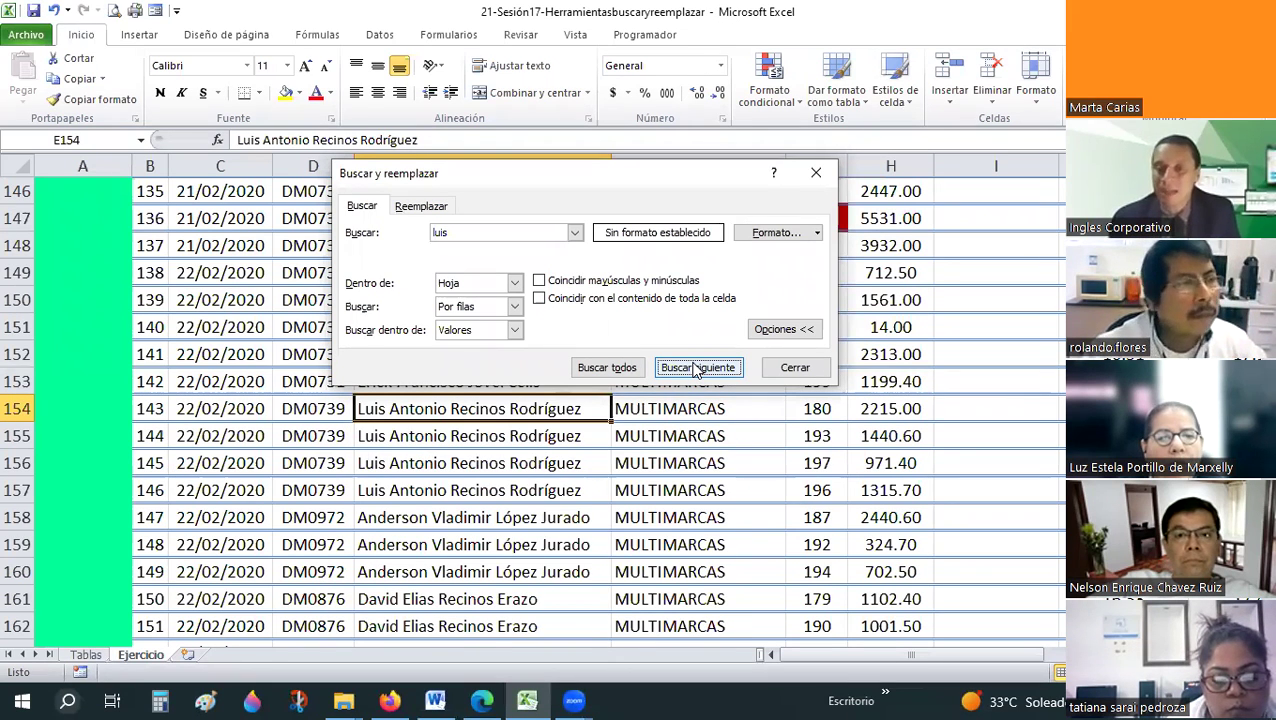
{"action": "left_click", "coordinate": [580, 368]}
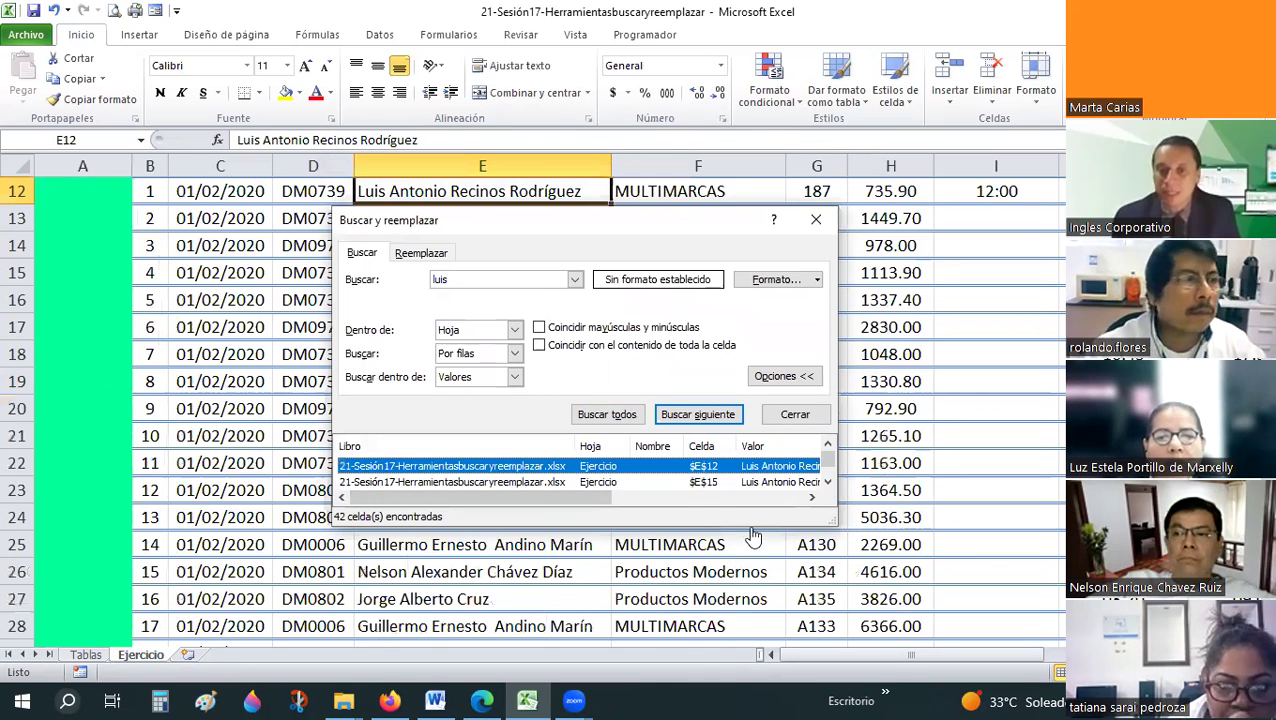
{"action": "left_click_drag", "start_coordinate": [830, 522], "coordinate": [1020, 668]}
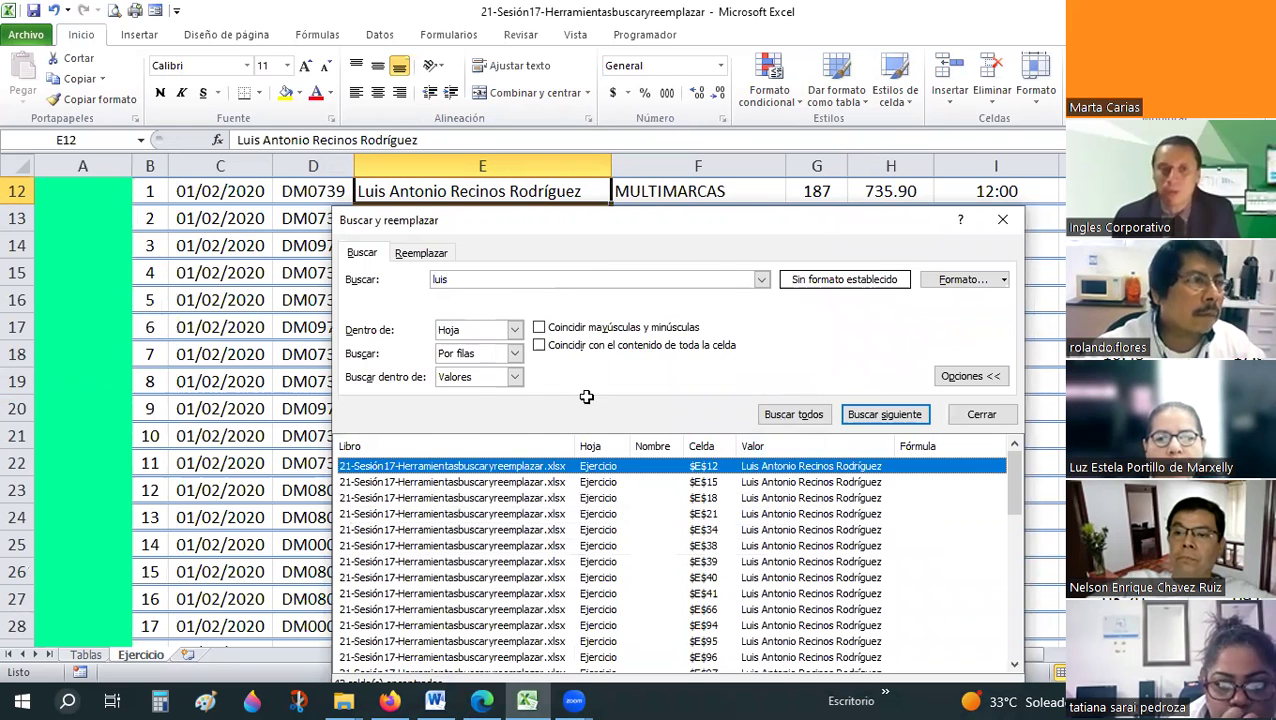
{"action": "key", "text": "Escape"}
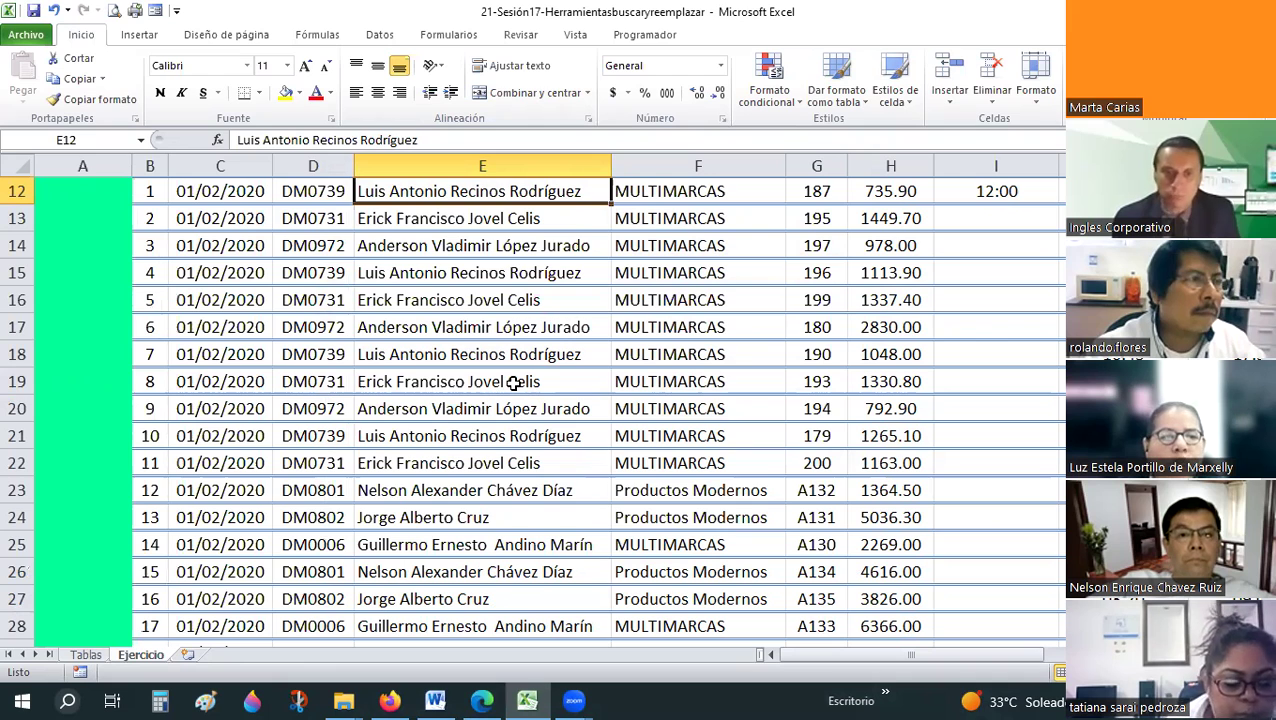
- Open the NOMBRE DEL PREPARADOR filter list, scroll through the preparer names, and close it unchanged
{"action": "scroll", "coordinate": [283, 317], "scroll_direction": "up", "scroll_amount": 4}
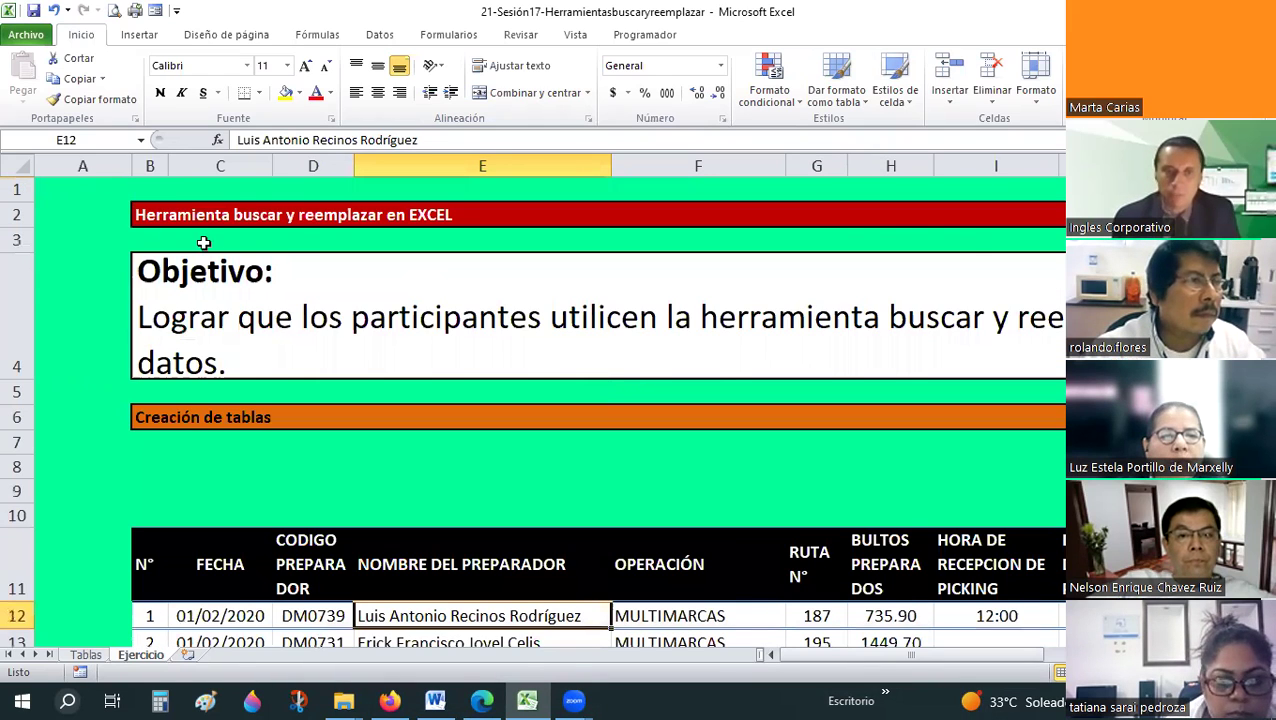
{"action": "scroll", "coordinate": [757, 230], "scroll_direction": "down", "scroll_amount": 3}
{"action": "scroll", "coordinate": [640, 420], "scroll_direction": "right", "scroll_amount": 6}
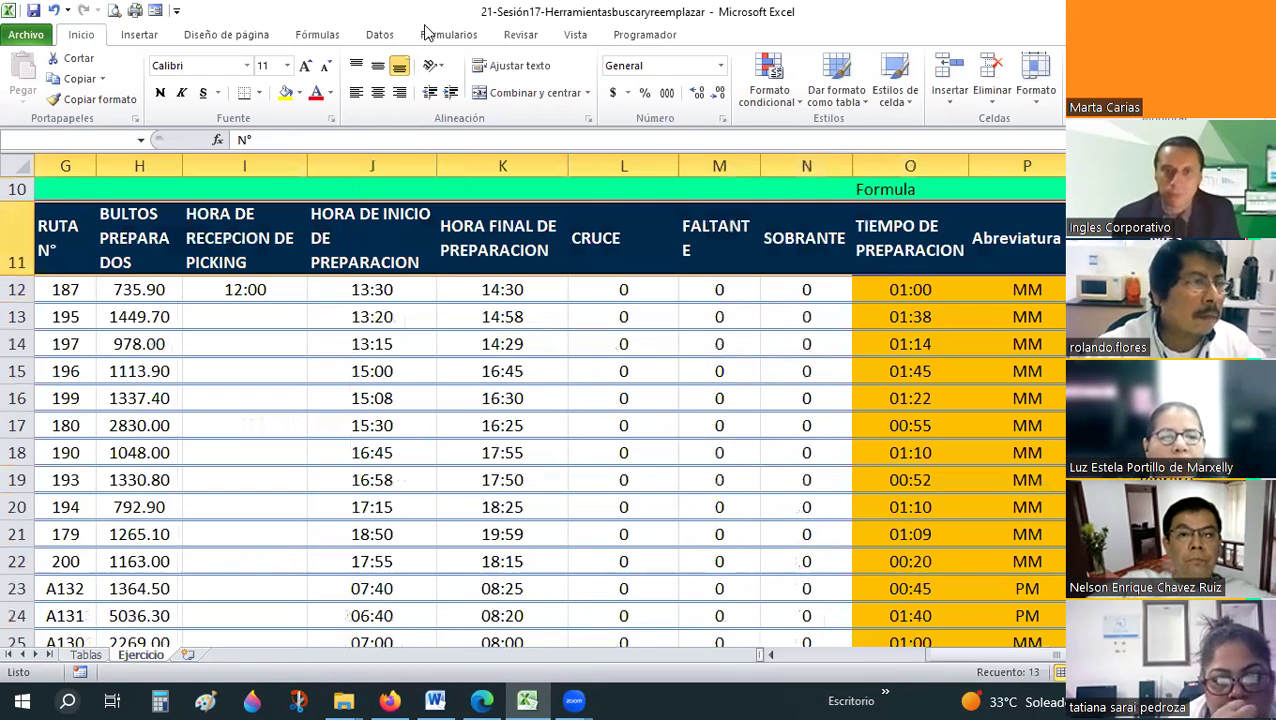
{"action": "scroll", "coordinate": [505, 65], "scroll_direction": "down", "scroll_amount": 4}
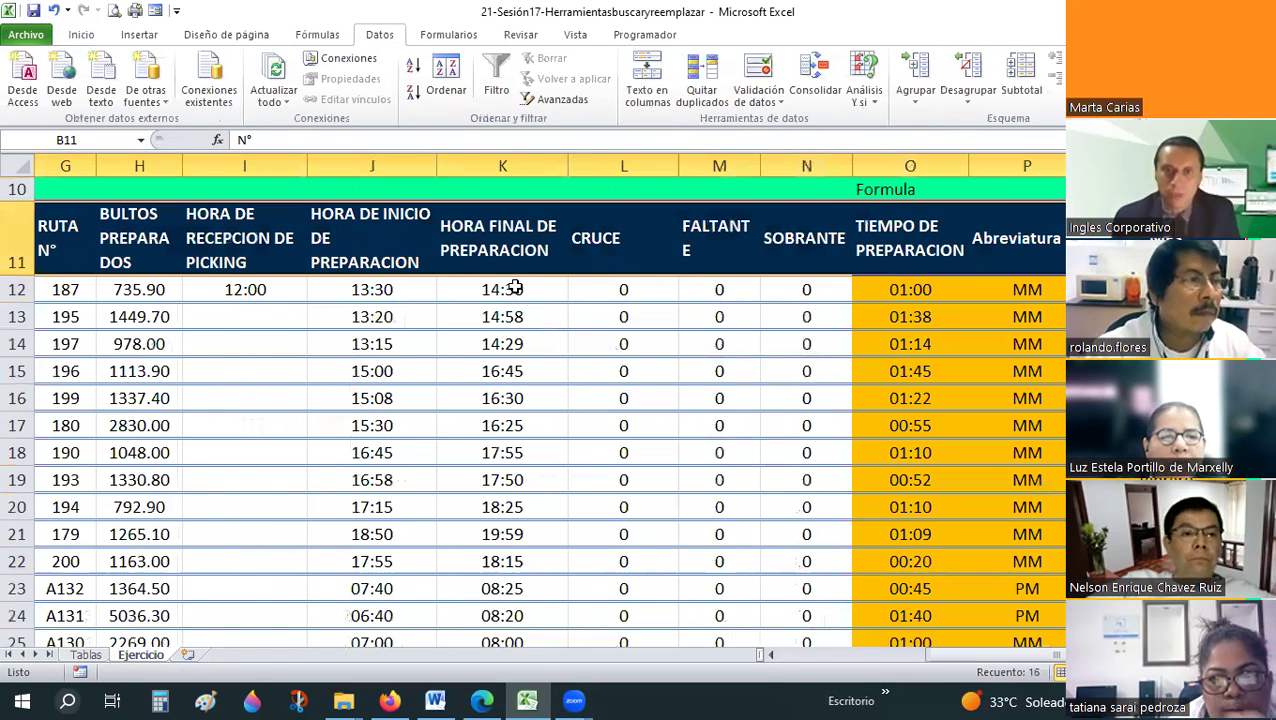
{"action": "scroll", "coordinate": [505, 280], "scroll_direction": "left", "scroll_amount": 5}
{"action": "left_click", "coordinate": [490, 289]}
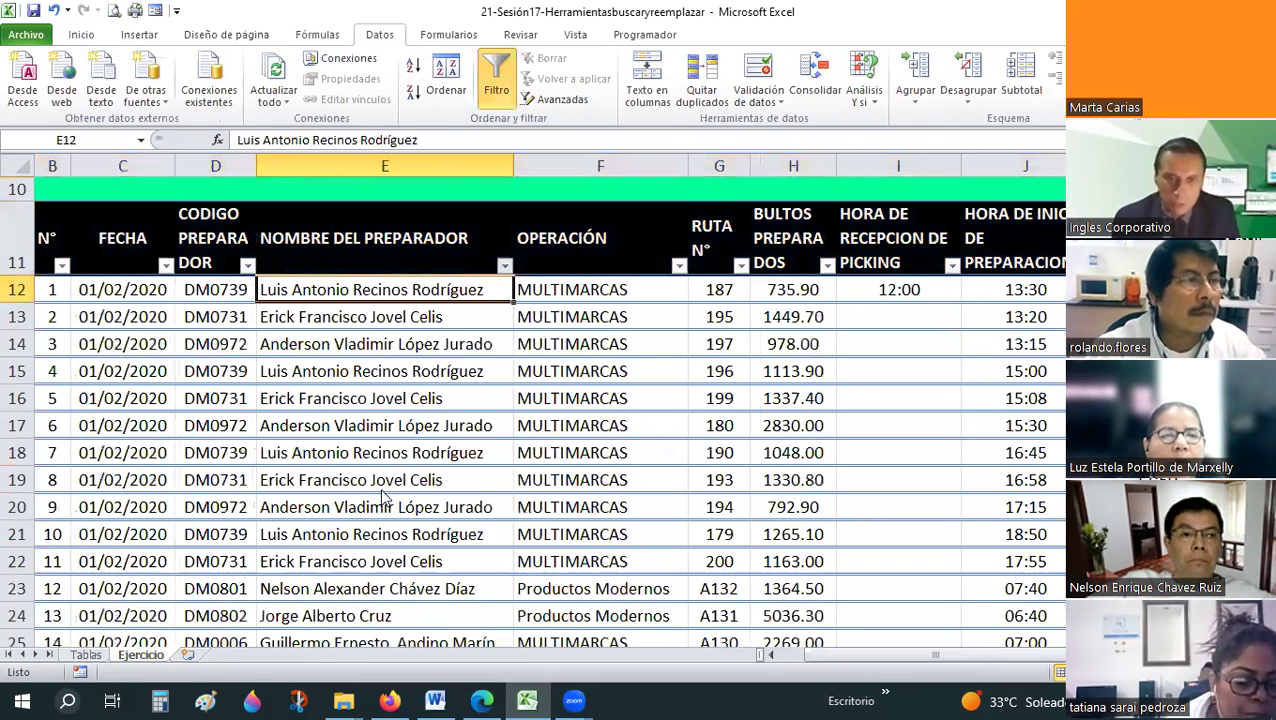
{"action": "key", "text": "alt+Down"}
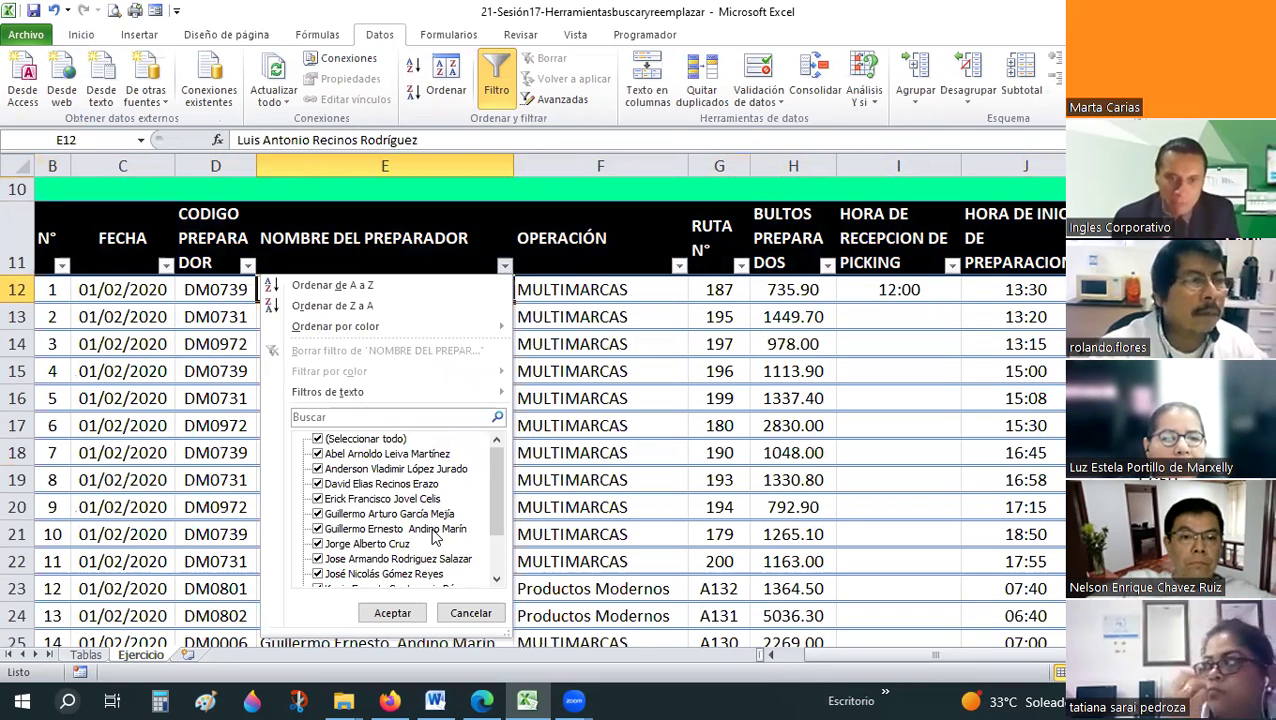
{"action": "scroll", "coordinate": [492, 549], "scroll_direction": "down", "scroll_amount": 1}
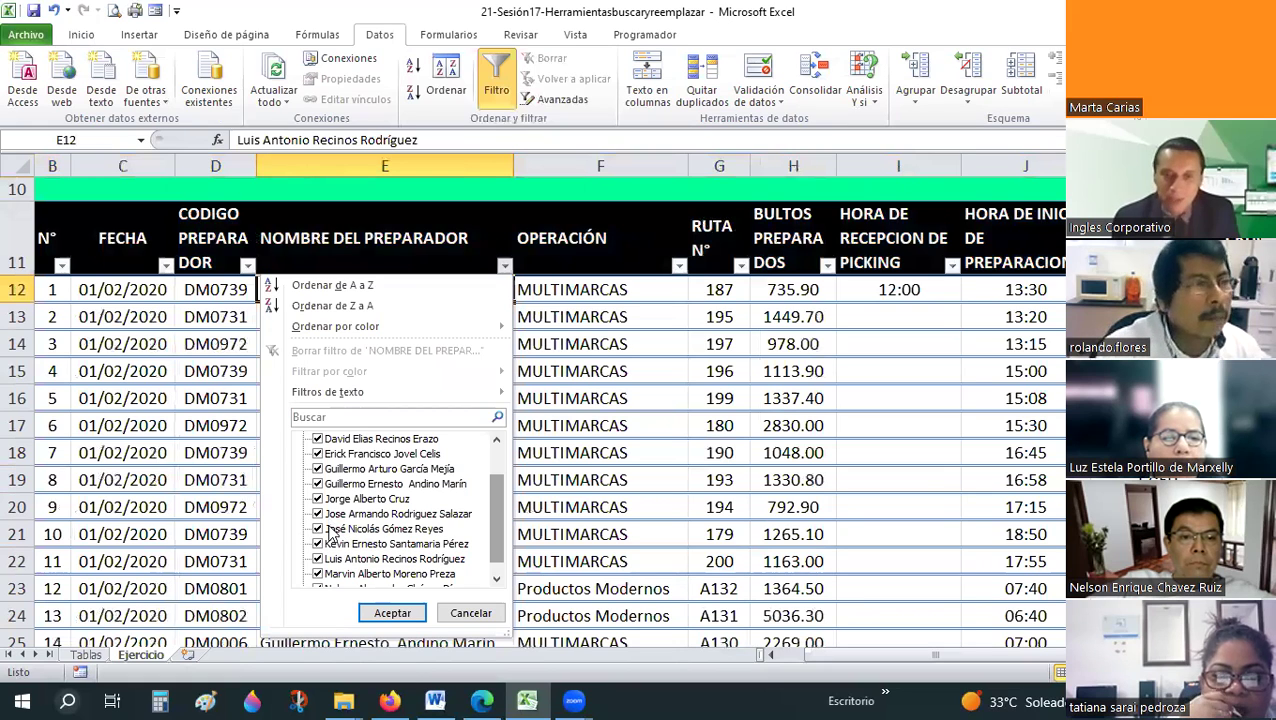
{"action": "left_click", "coordinate": [574, 416]}
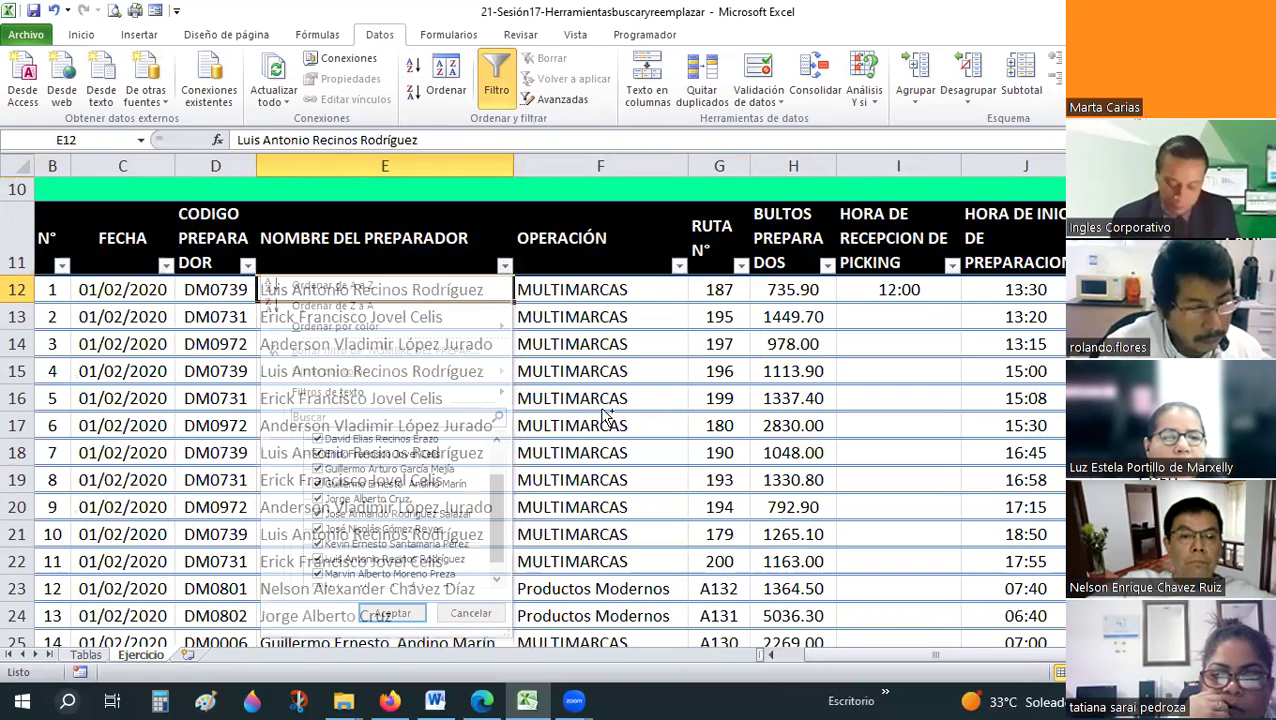
{"action": "left_click", "coordinate": [604, 410]}
- Find all cells containing Jose and enlarge the dialog to show its 10 matches
{"action": "key", "text": "ctrl+b"}
{"action": "type", "text": "Jose"}
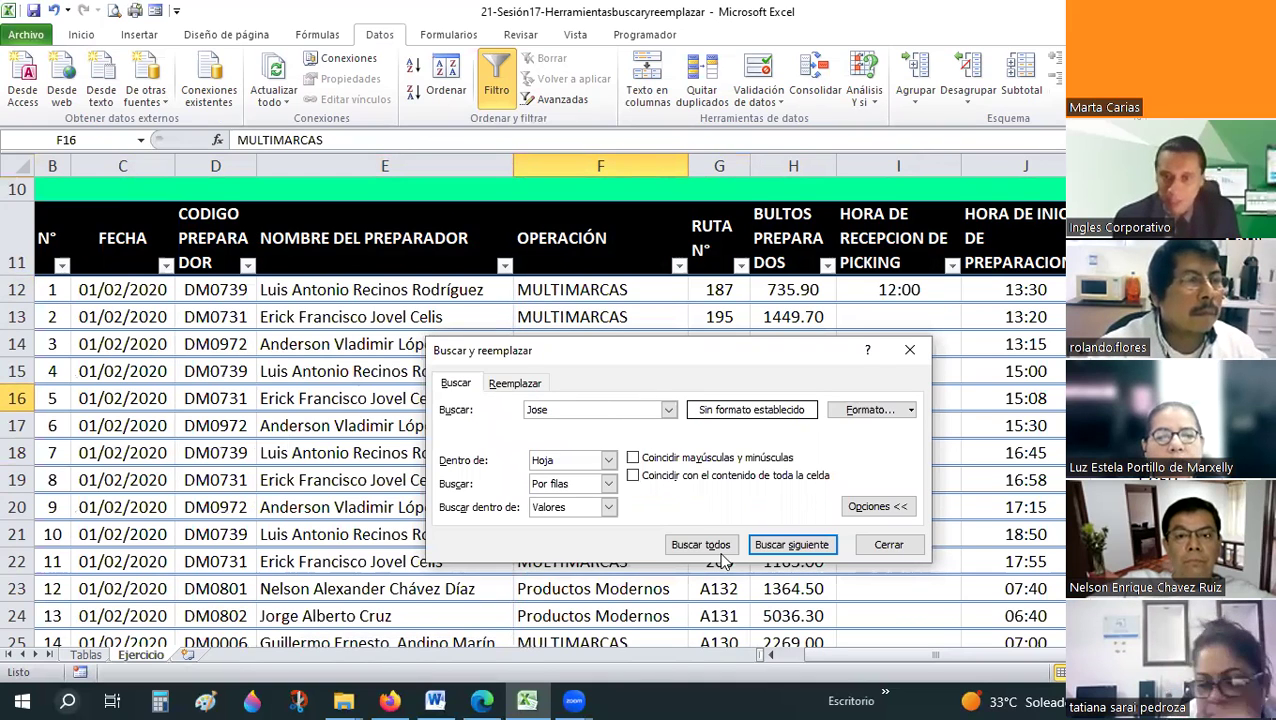
{"action": "left_click", "coordinate": [791, 545]}
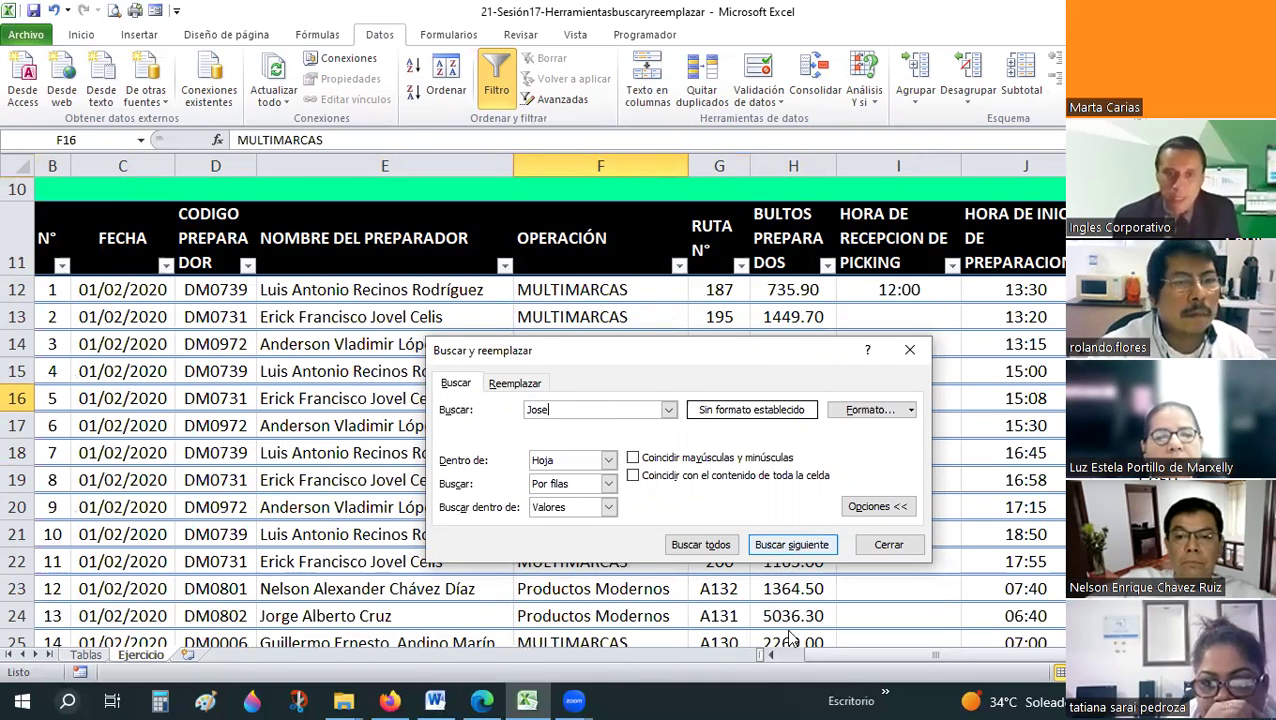
{"action": "key", "text": "Return"}
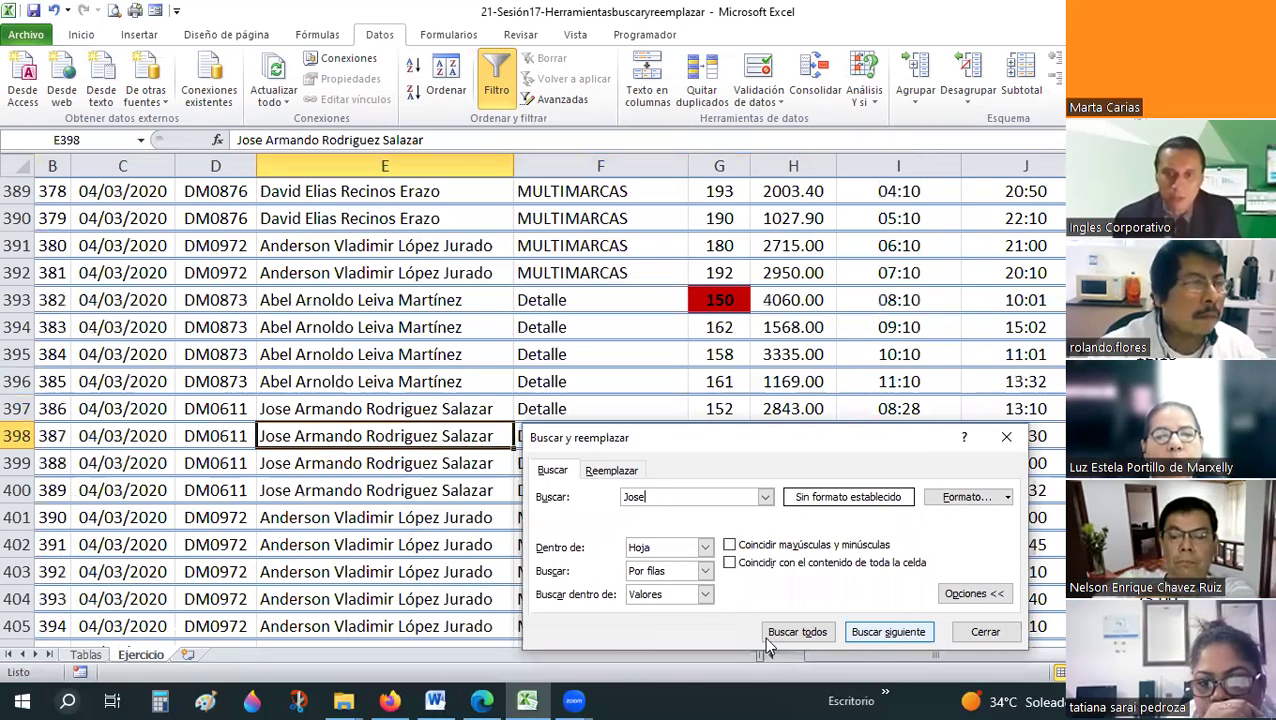
{"action": "left_click", "coordinate": [888, 631]}
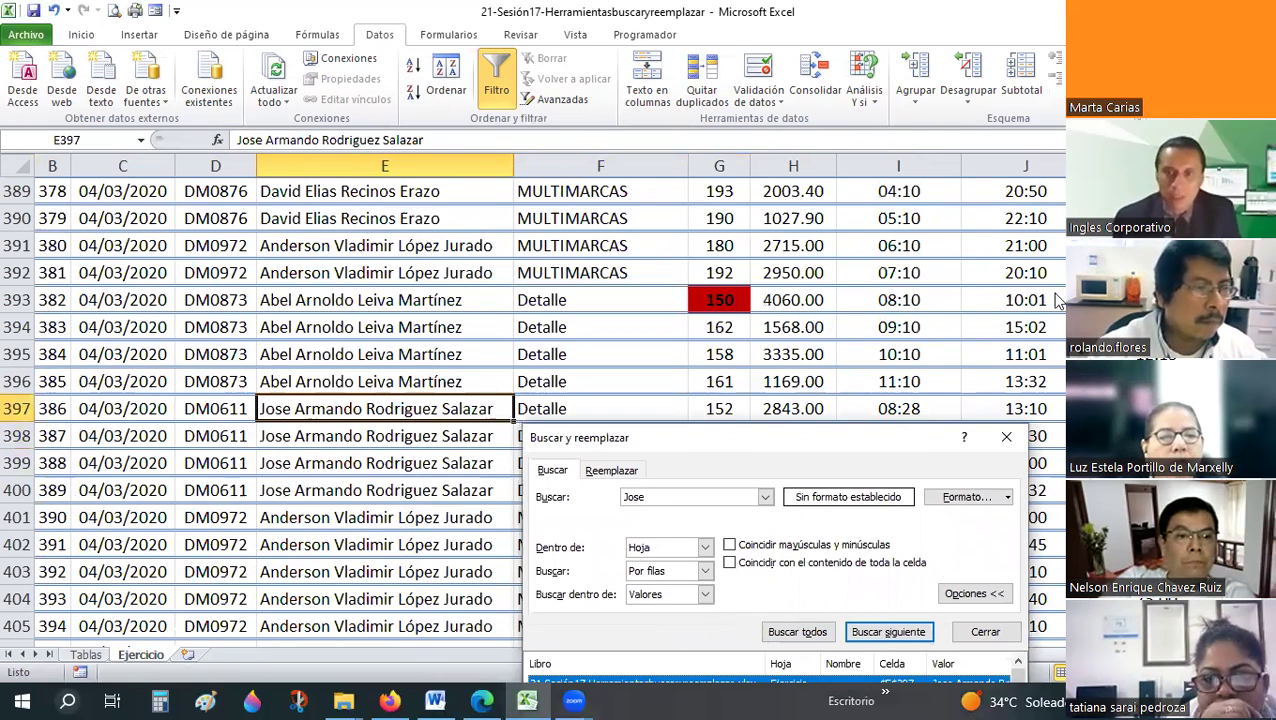
{"action": "left_click_drag", "start_coordinate": [724, 446], "coordinate": [775, 23]}
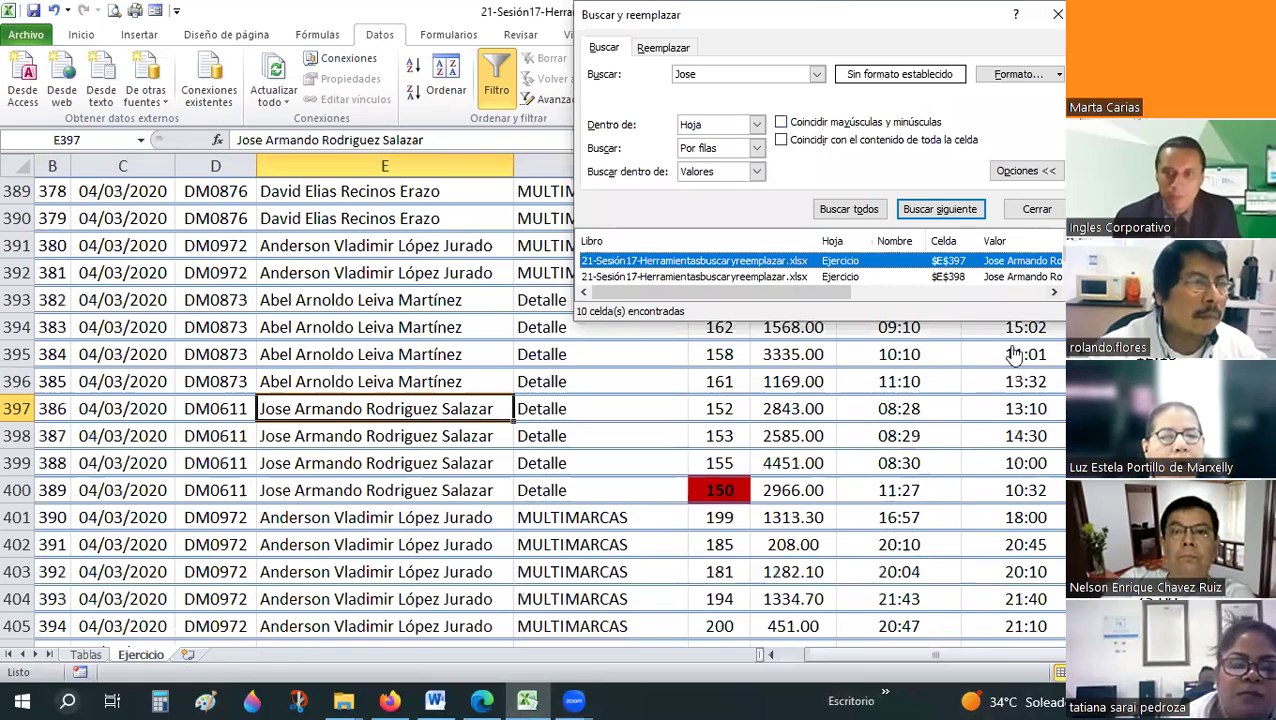
{"action": "left_click_drag", "start_coordinate": [1064, 319], "coordinate": [1270, 678]}
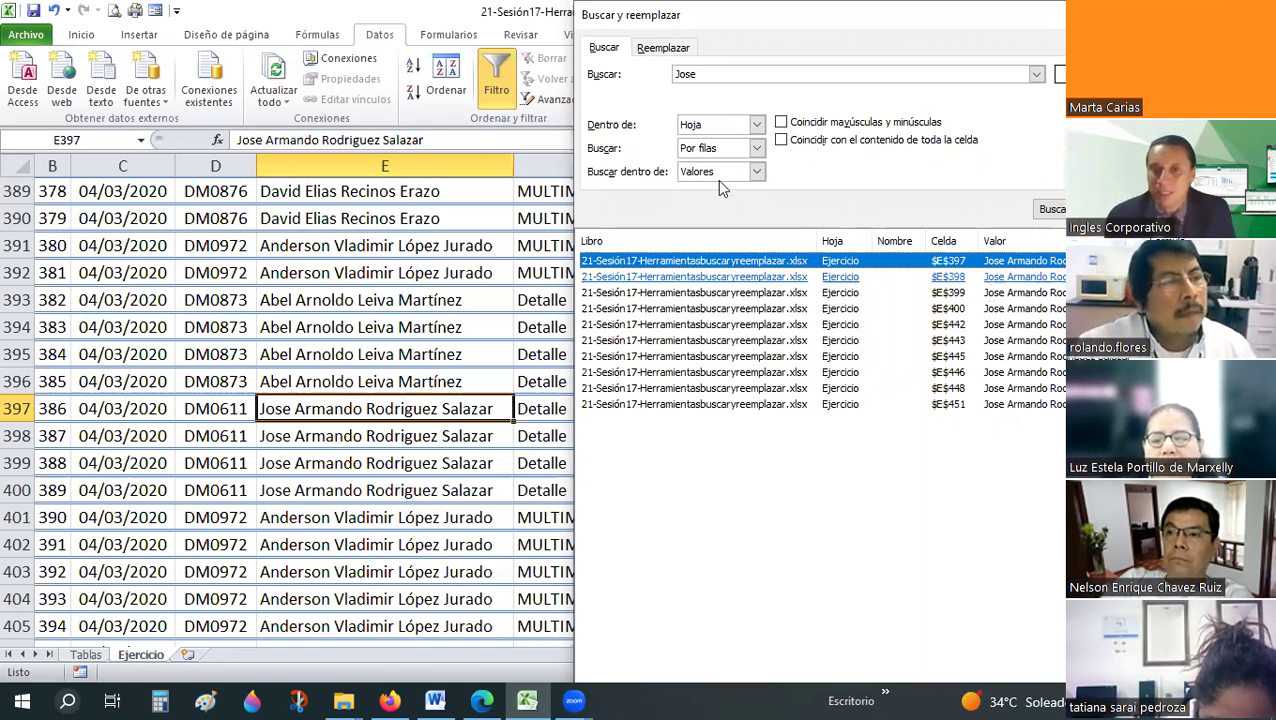
- Shorten the search term to Jo, list all its matches, scroll the results, and end on Tablas
{"action": "left_click", "coordinate": [579, 114]}
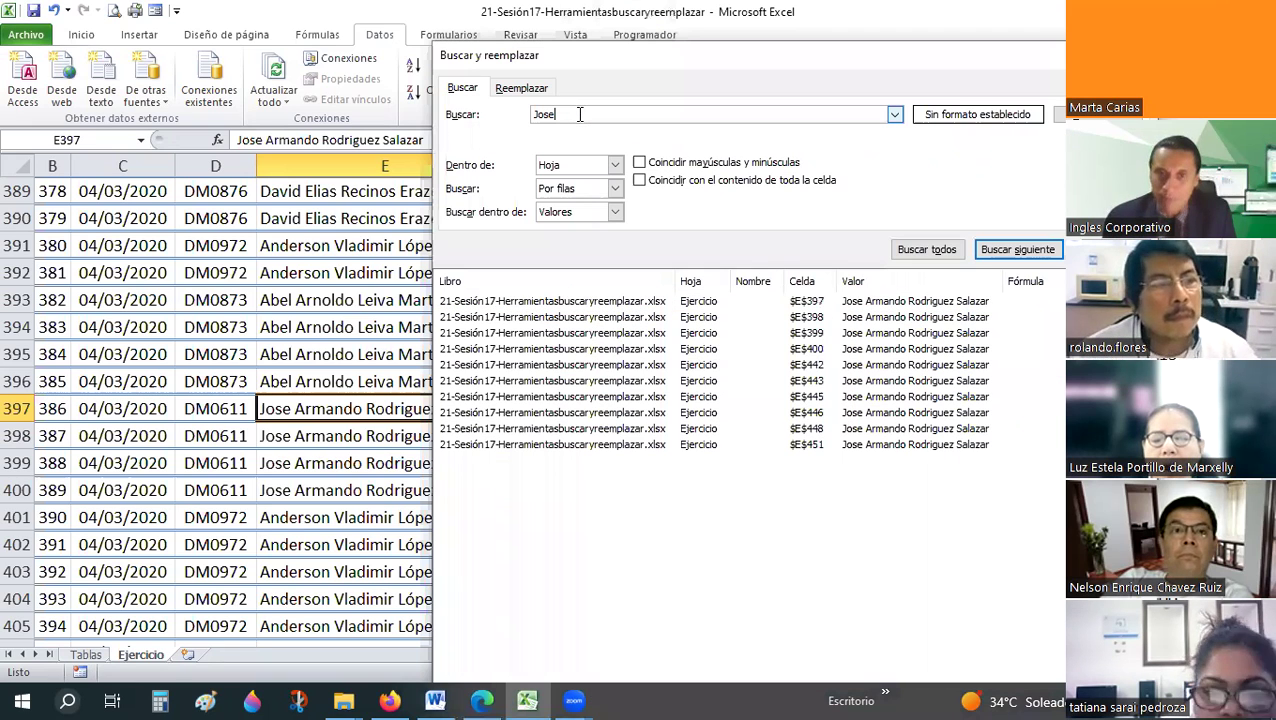
{"action": "key", "text": "BackSpace"}
{"action": "key", "text": "BackSpace"}
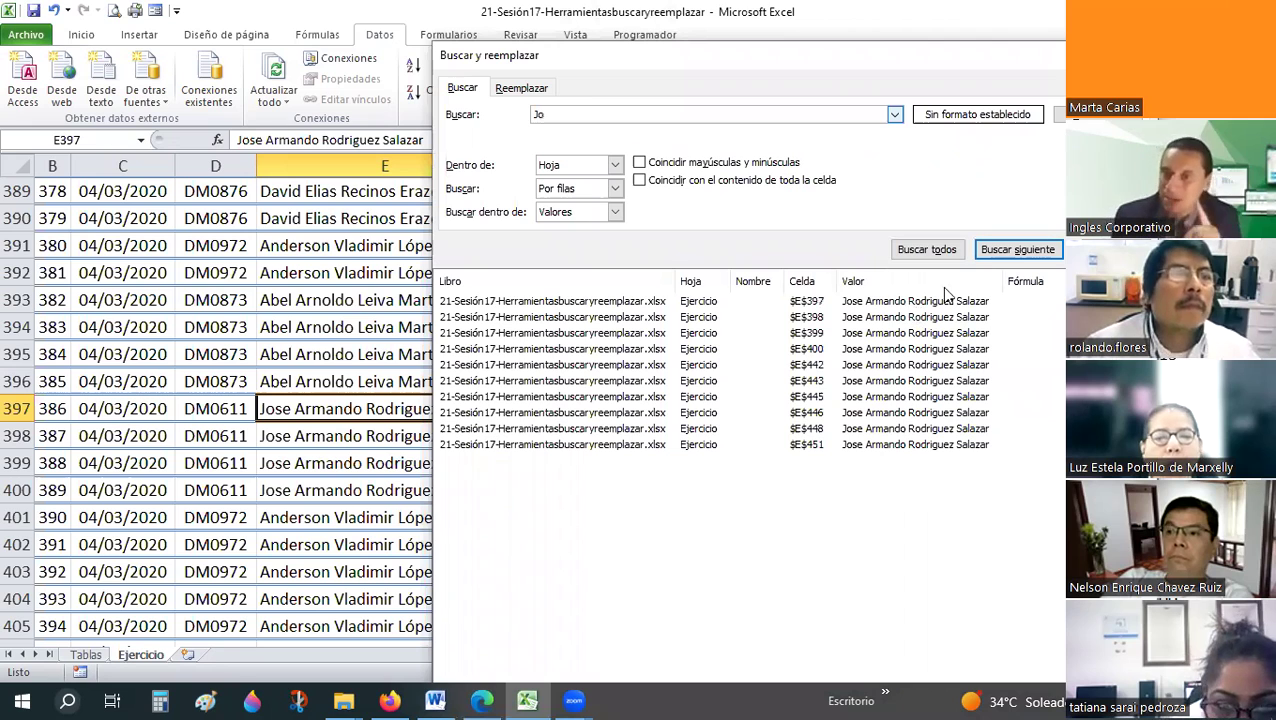
{"action": "left_click", "coordinate": [943, 286]}
{"action": "left_click", "coordinate": [991, 250]}
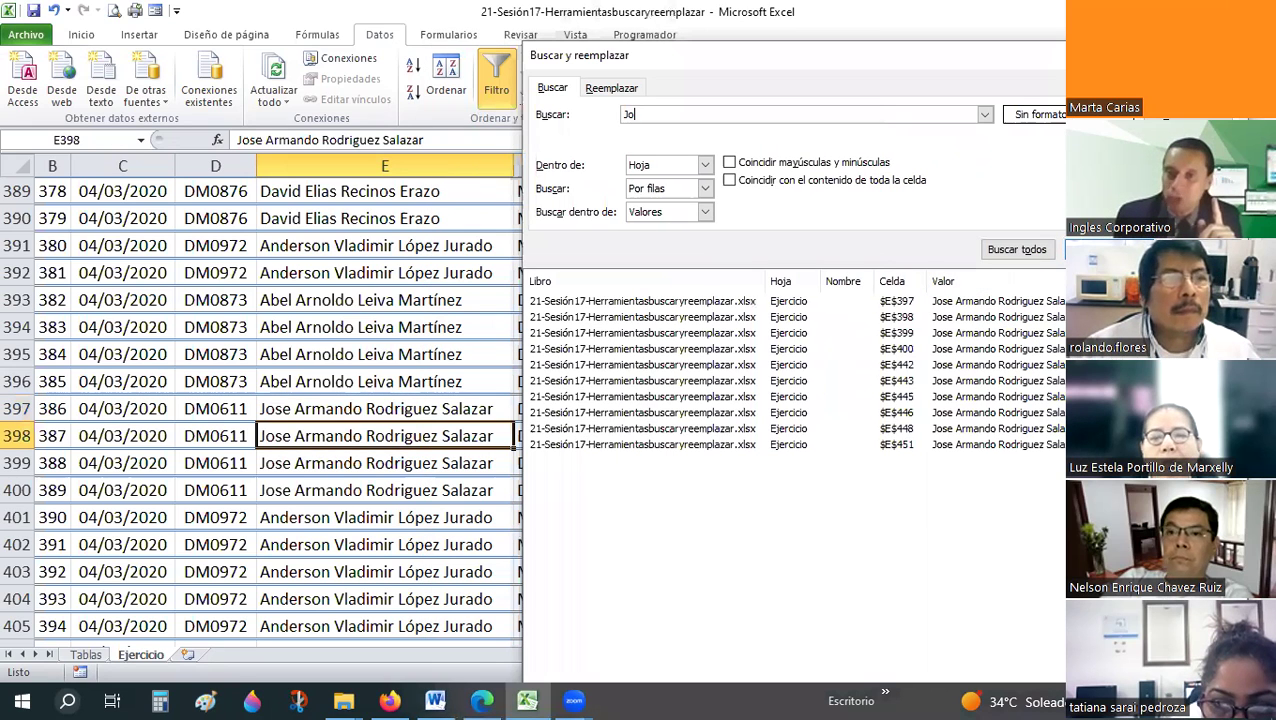
{"action": "left_click", "coordinate": [1018, 250]}
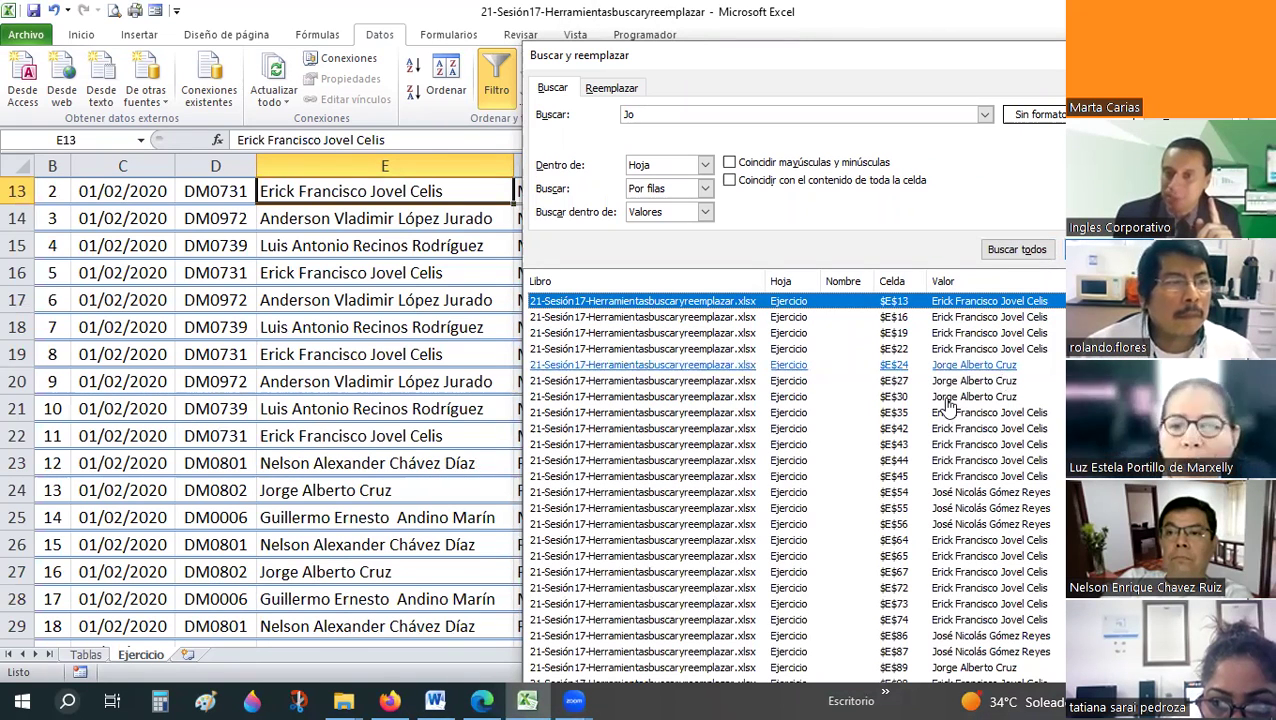
{"action": "scroll", "coordinate": [955, 450], "scroll_direction": "down", "scroll_amount": 1}
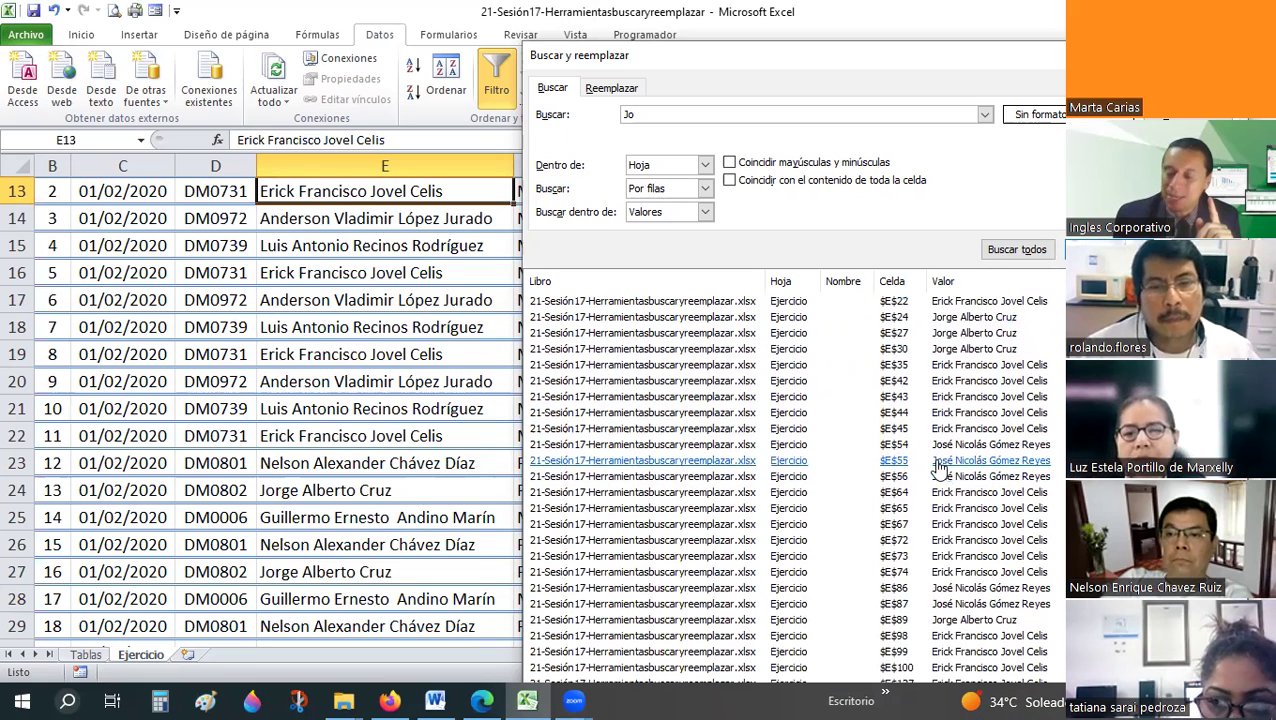
{"action": "scroll", "coordinate": [960, 585], "scroll_direction": "down", "scroll_amount": 1}
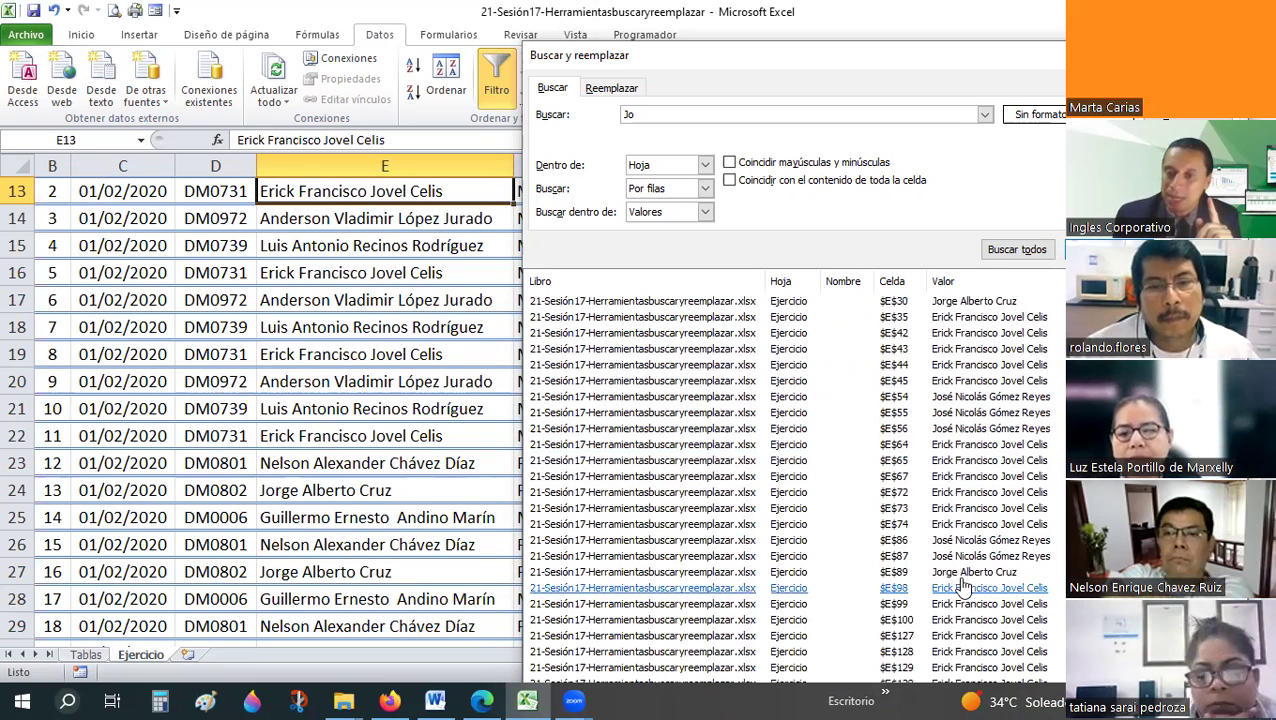
{"action": "scroll", "coordinate": [960, 588], "scroll_direction": "down", "scroll_amount": 1}
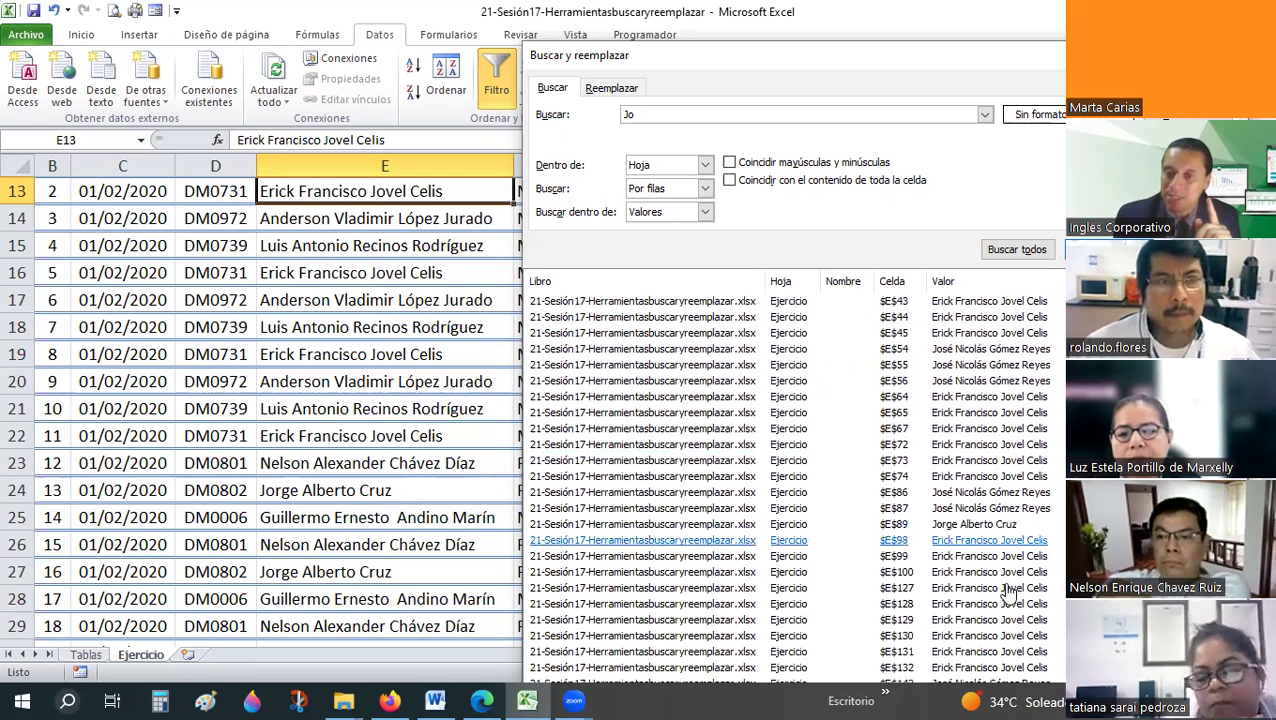
{"action": "scroll", "coordinate": [1010, 592], "scroll_direction": "down", "scroll_amount": 10}
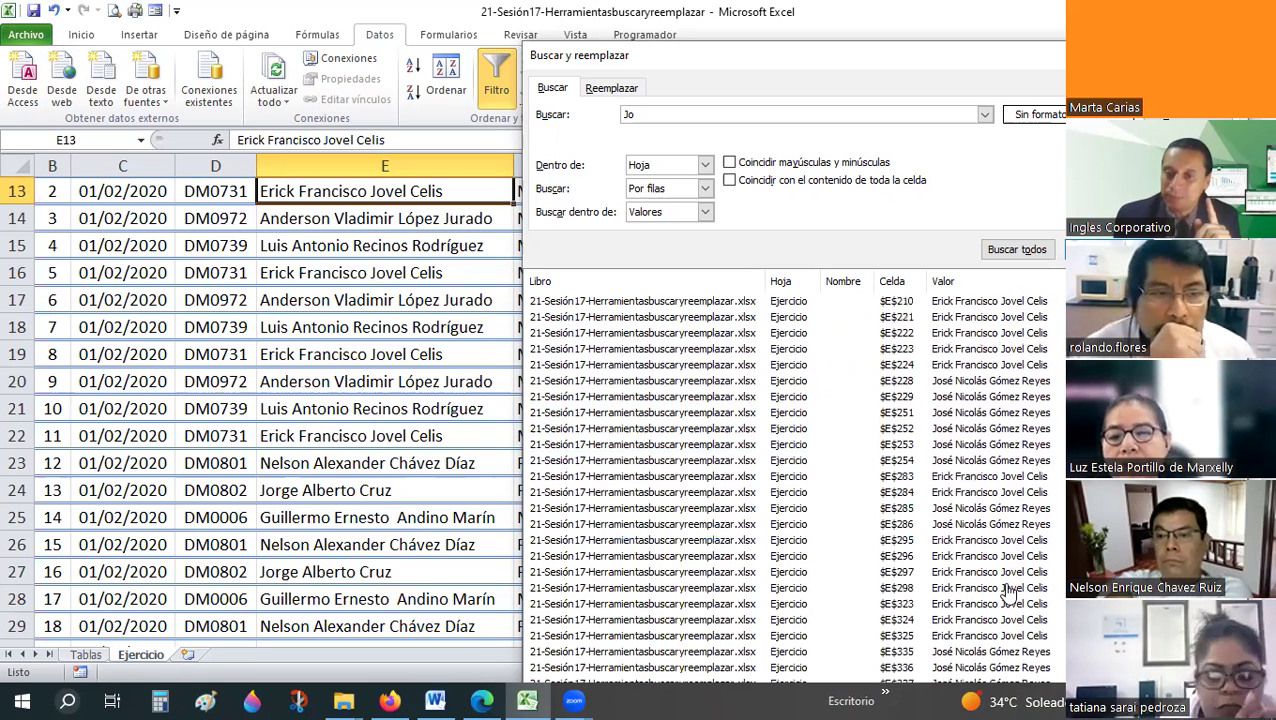
{"action": "scroll", "coordinate": [1000, 600], "scroll_direction": "down", "scroll_amount": 10}
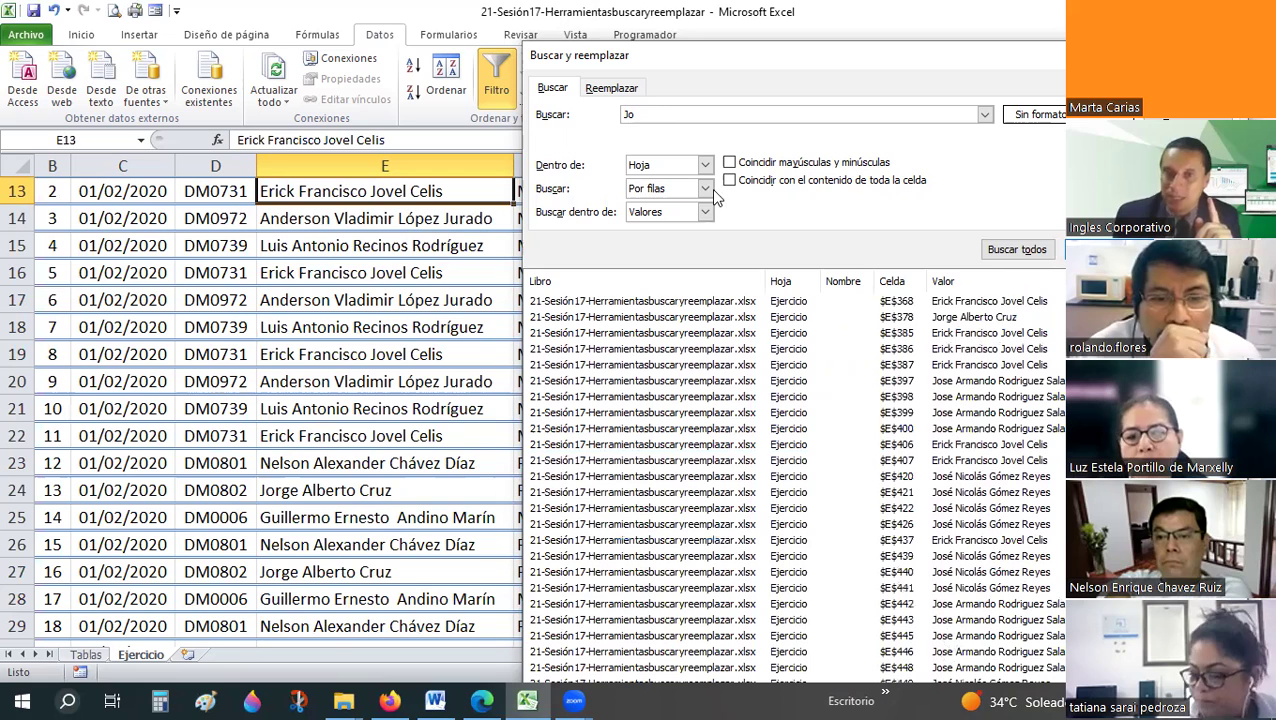
{"action": "left_click", "coordinate": [652, 113]}
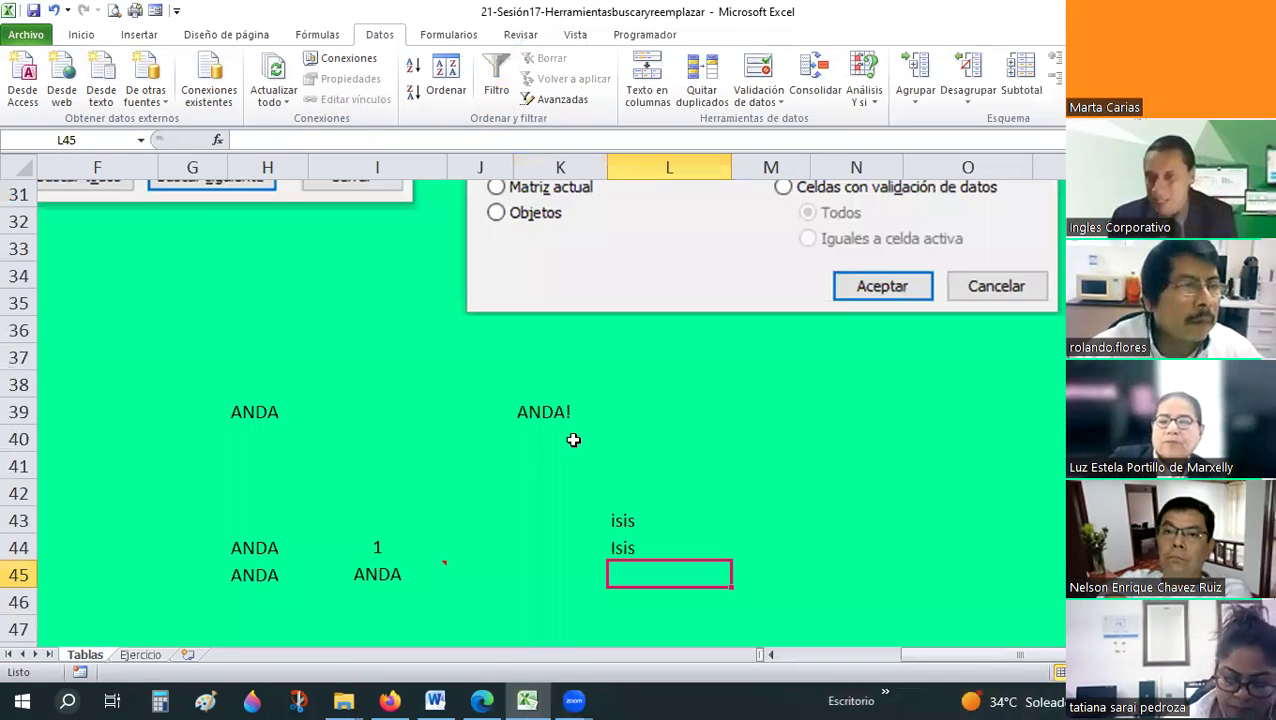
{"action": "left_click", "coordinate": [573, 440]}
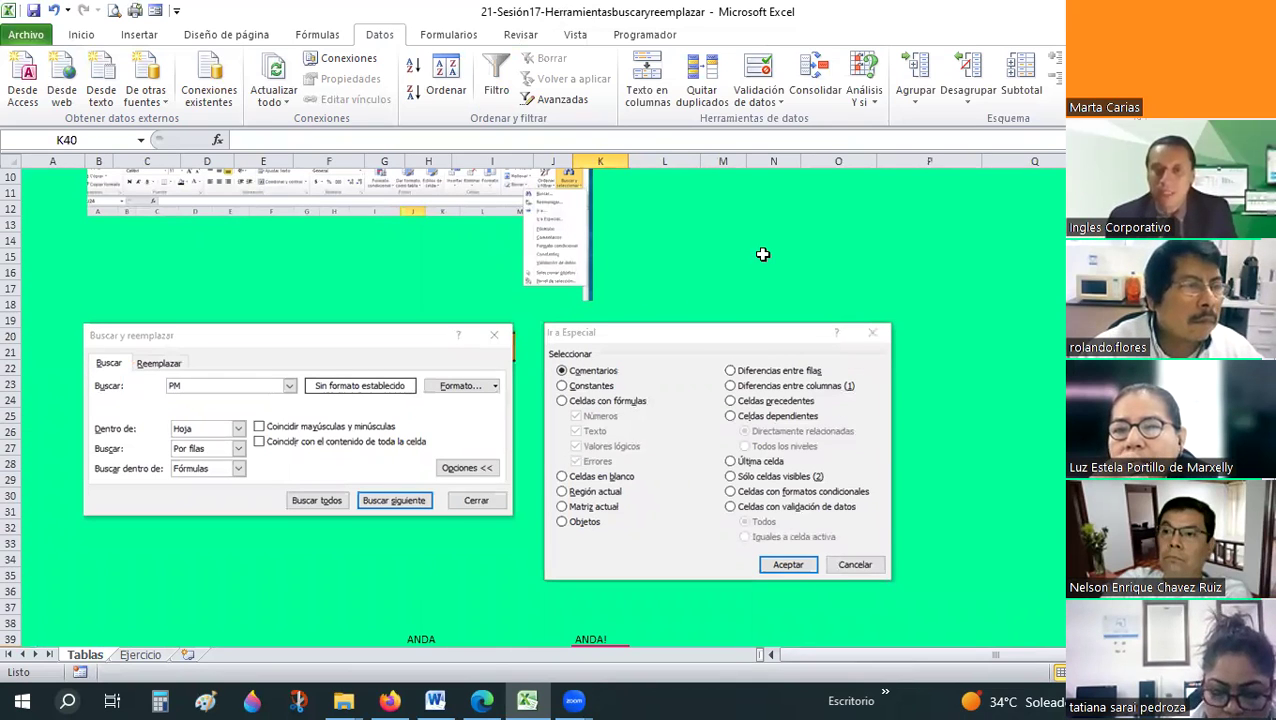
- Switch from the Tablas sheet back to Ejercicio and bring up the Go To box with F5
{"action": "left_click", "coordinate": [762, 254]}
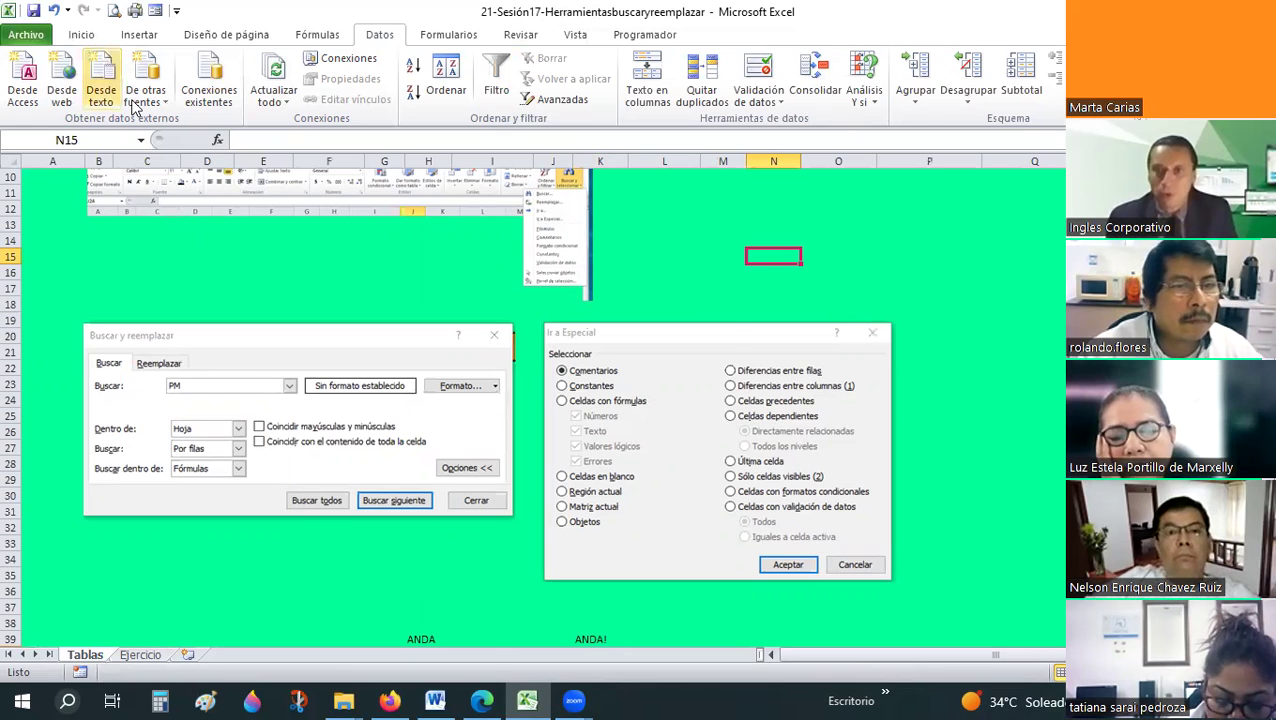
{"action": "scroll", "coordinate": [135, 107], "scroll_direction": "up", "scroll_amount": 4}
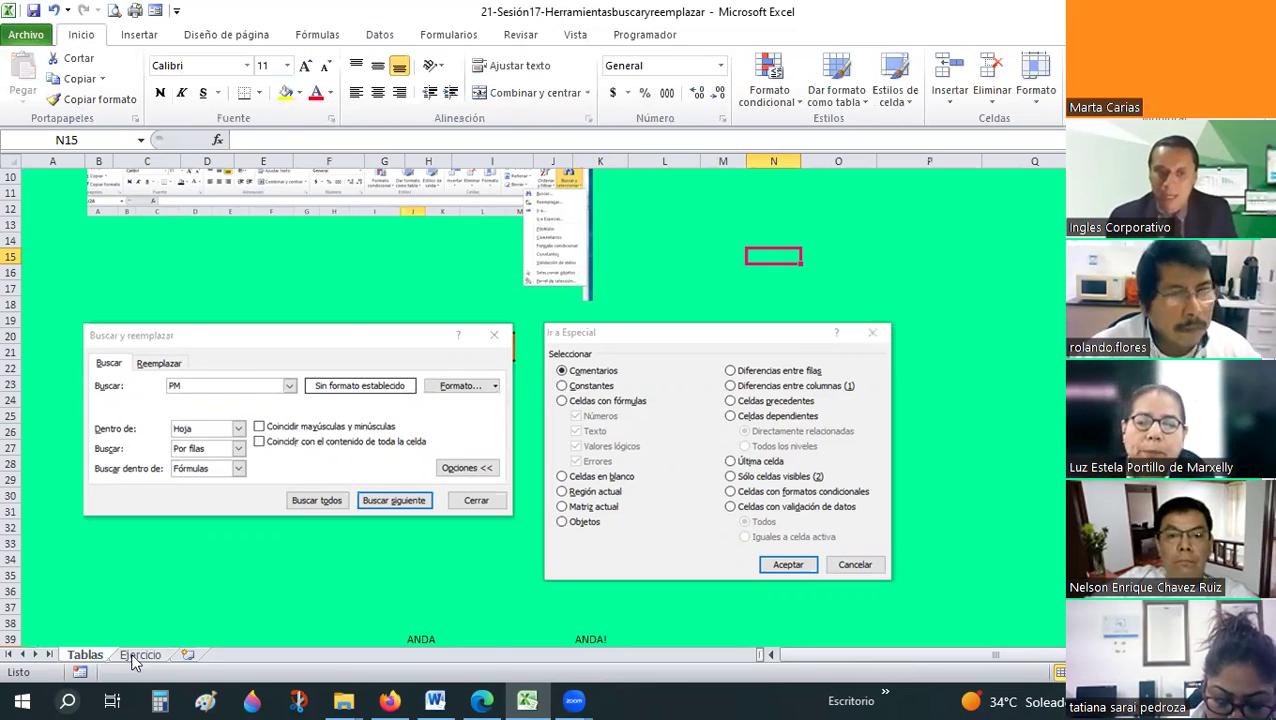
{"action": "left_click", "coordinate": [136, 656]}
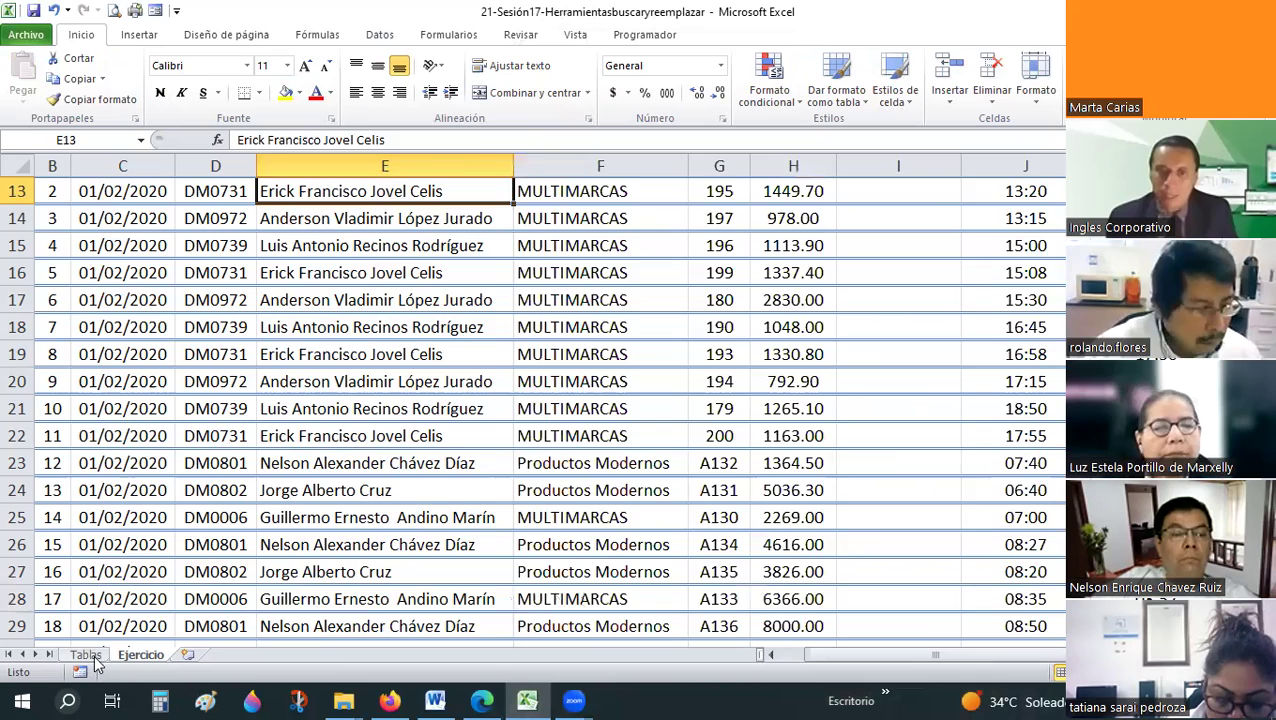
{"action": "left_click", "coordinate": [88, 656]}
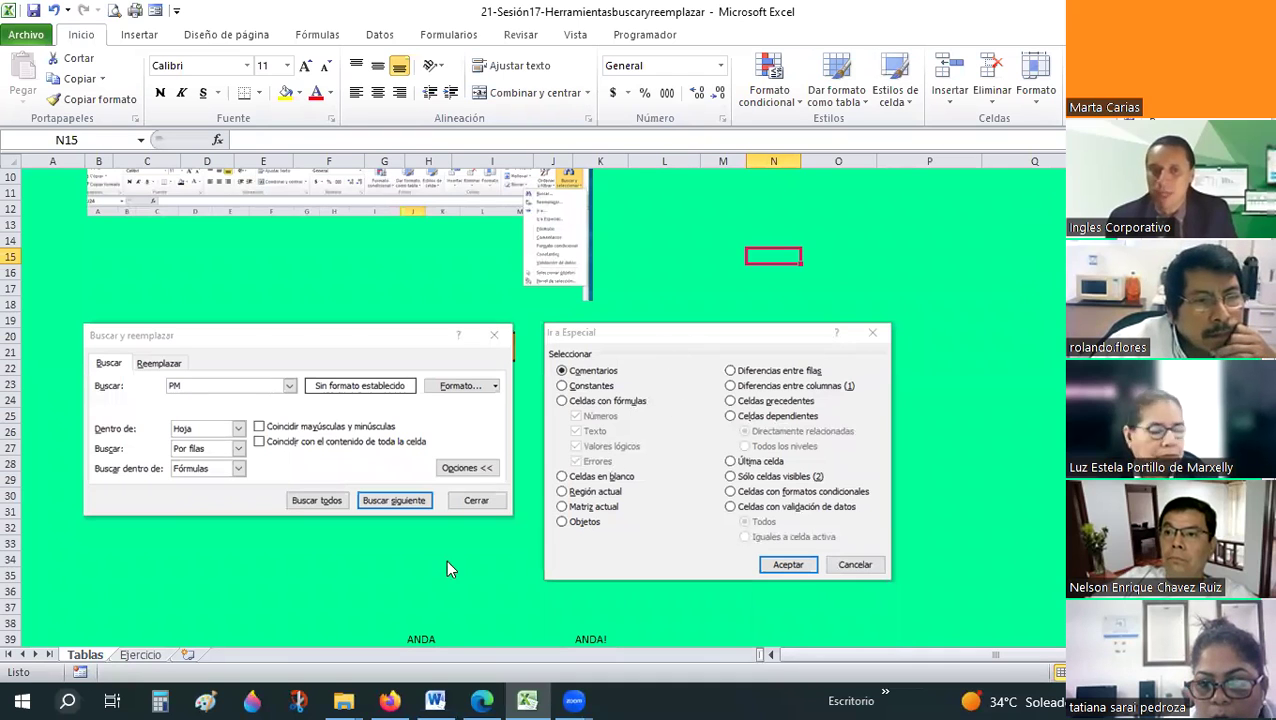
{"action": "left_click", "coordinate": [130, 655]}
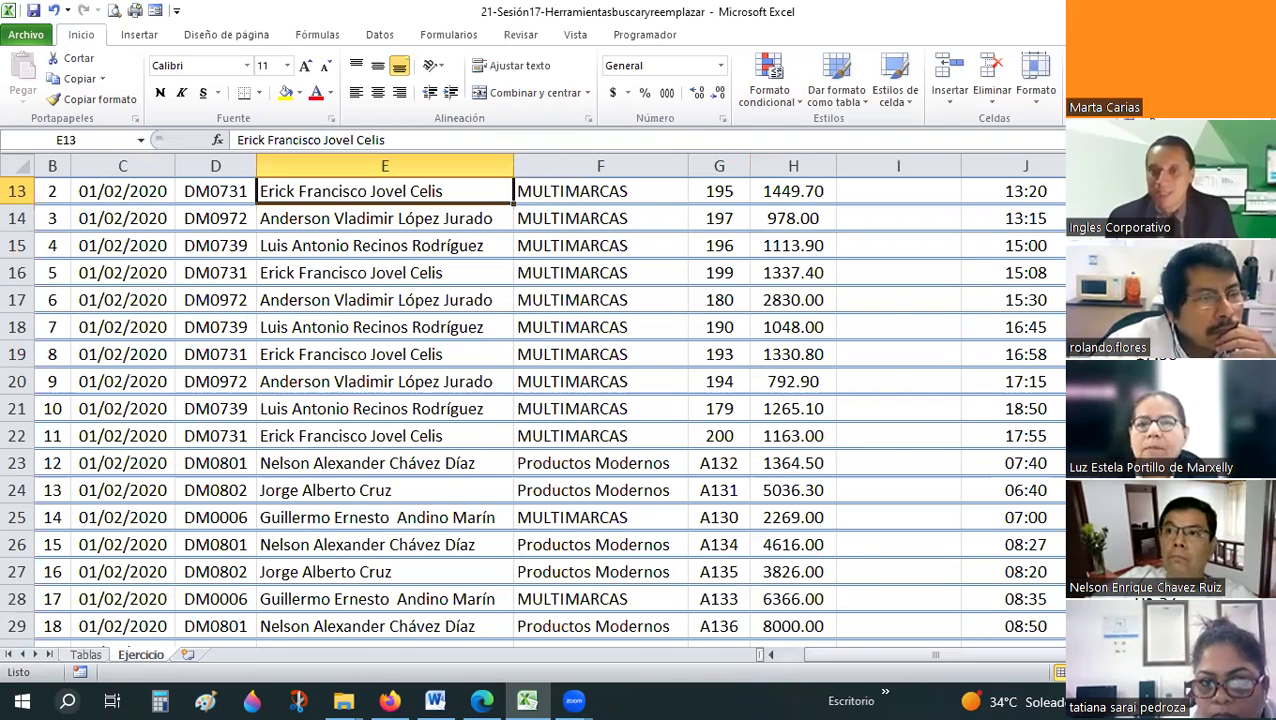
{"action": "key", "text": "F5"}
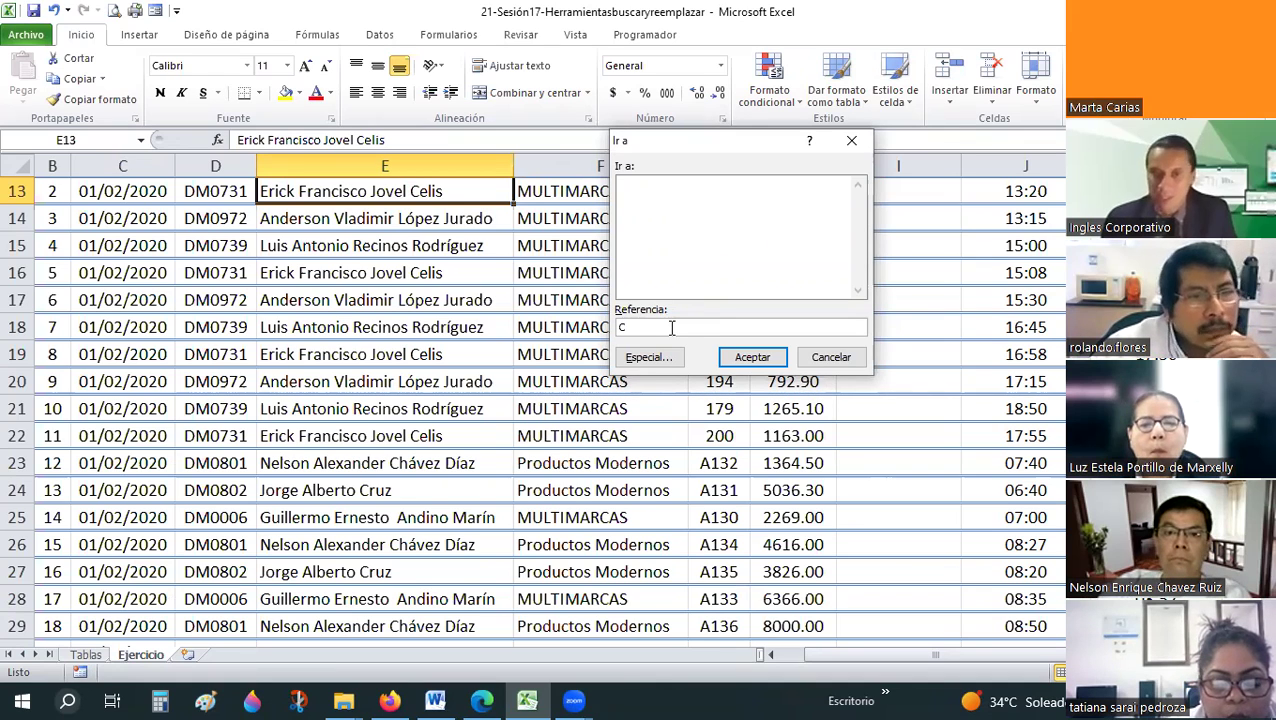
- Jump to C26, then to J75 holding 21:30, briefly extending the selection across row 75
{"action": "left_click", "coordinate": [774, 356]}
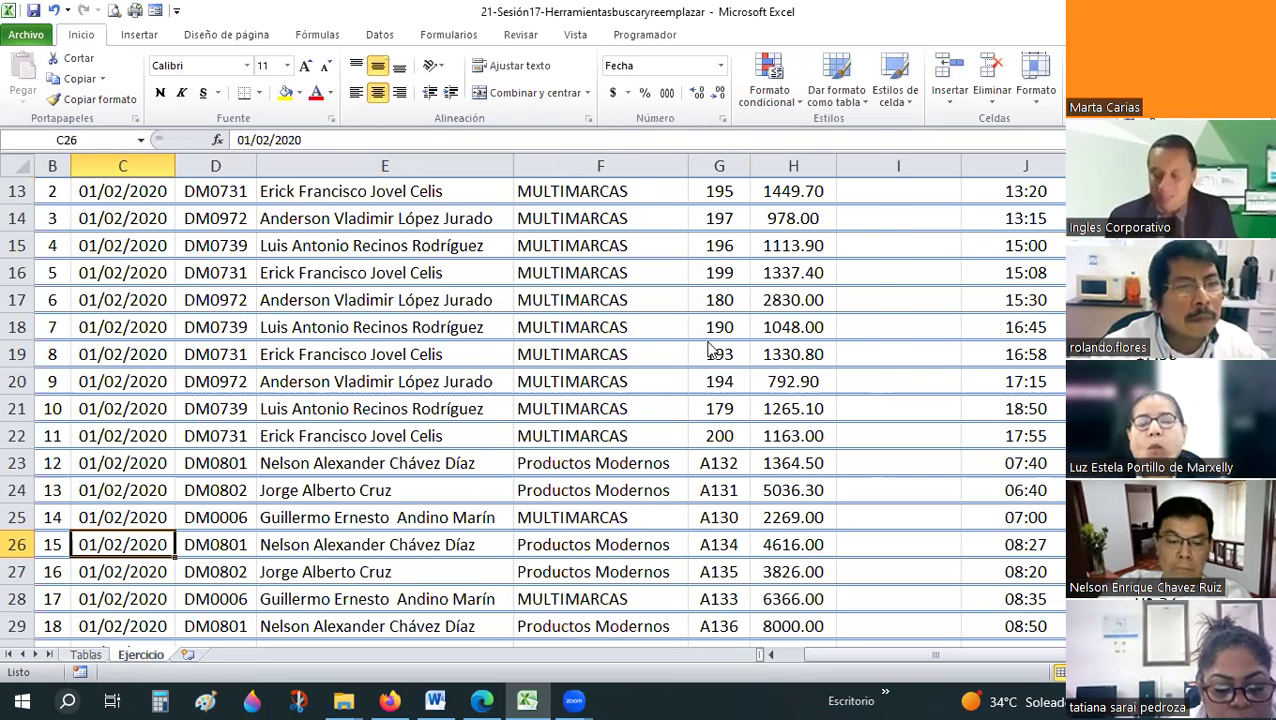
{"action": "key", "text": "F5"}
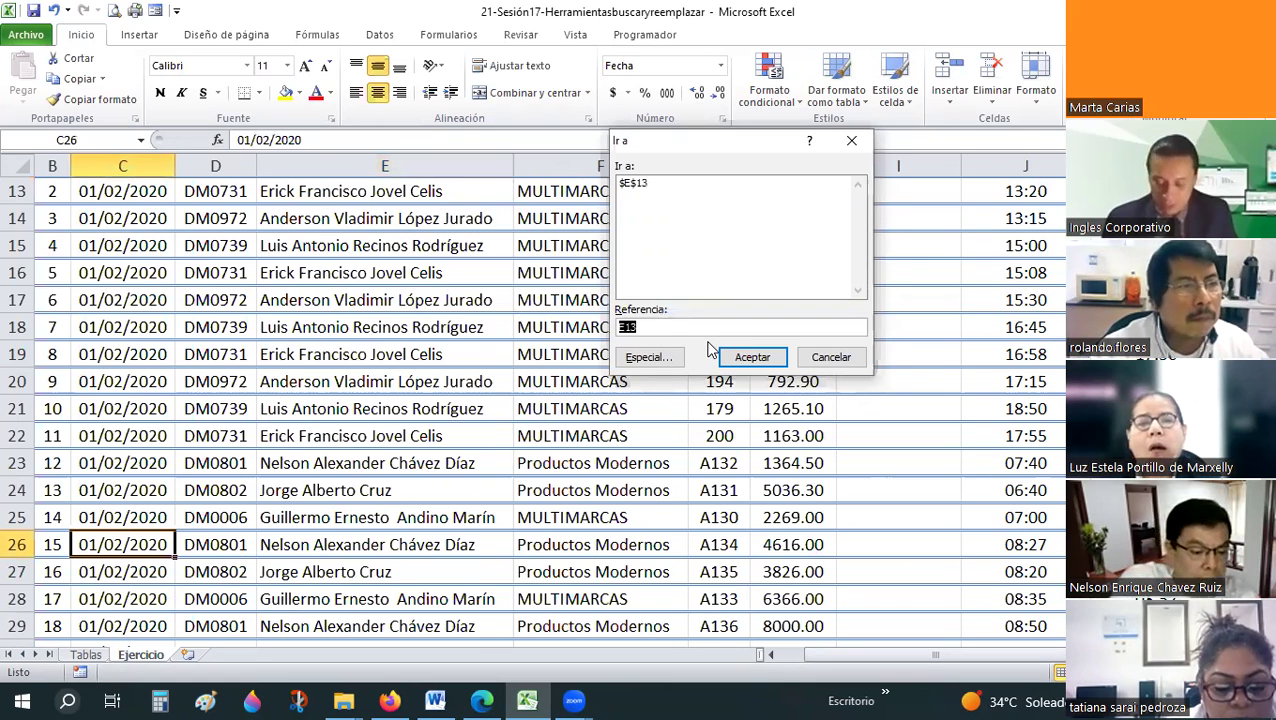
{"action": "type", "text": "J75"}
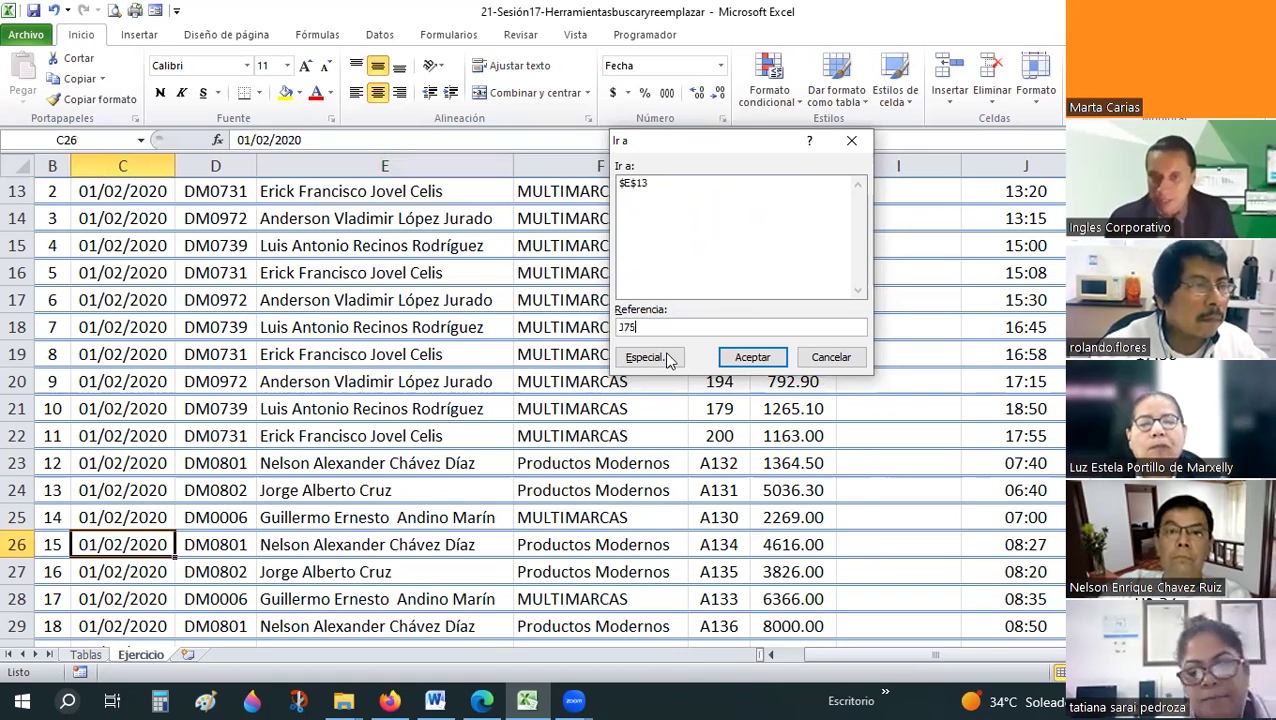
{"action": "left_click", "coordinate": [741, 357]}
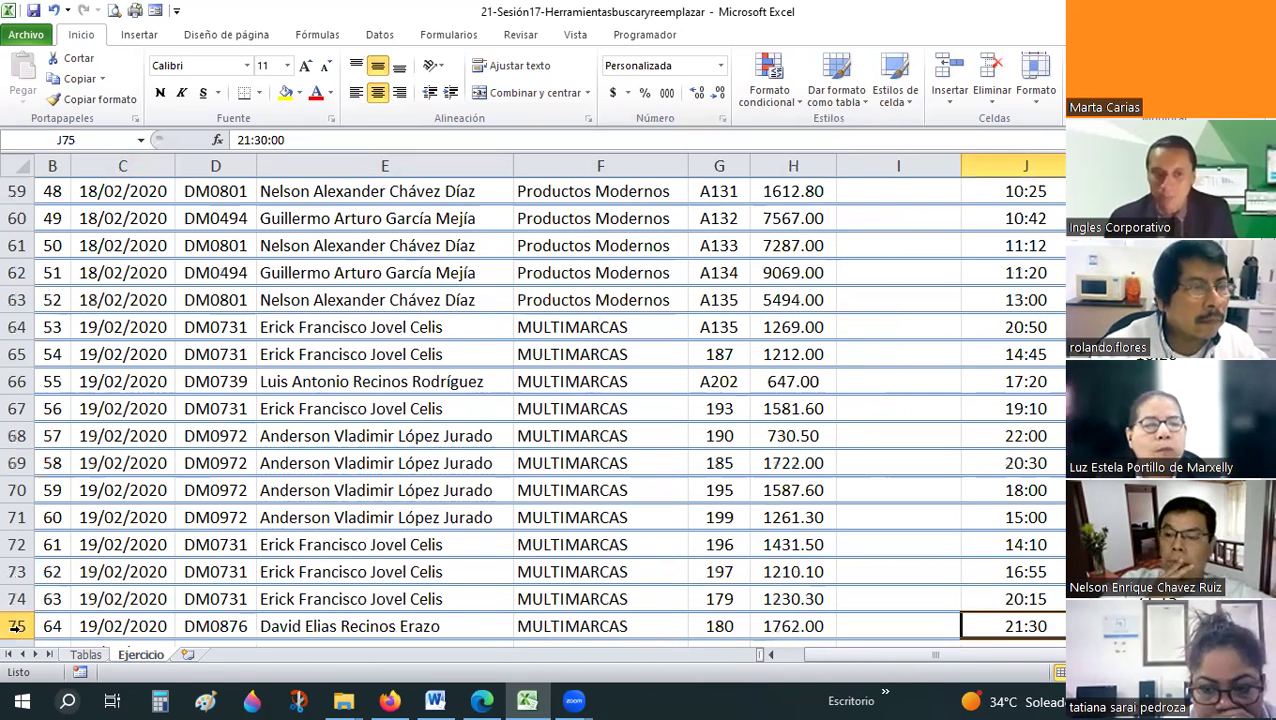
{"action": "key", "text": "ctrl+shift+Up"}
{"action": "key", "text": "ctrl+shift+Left"}
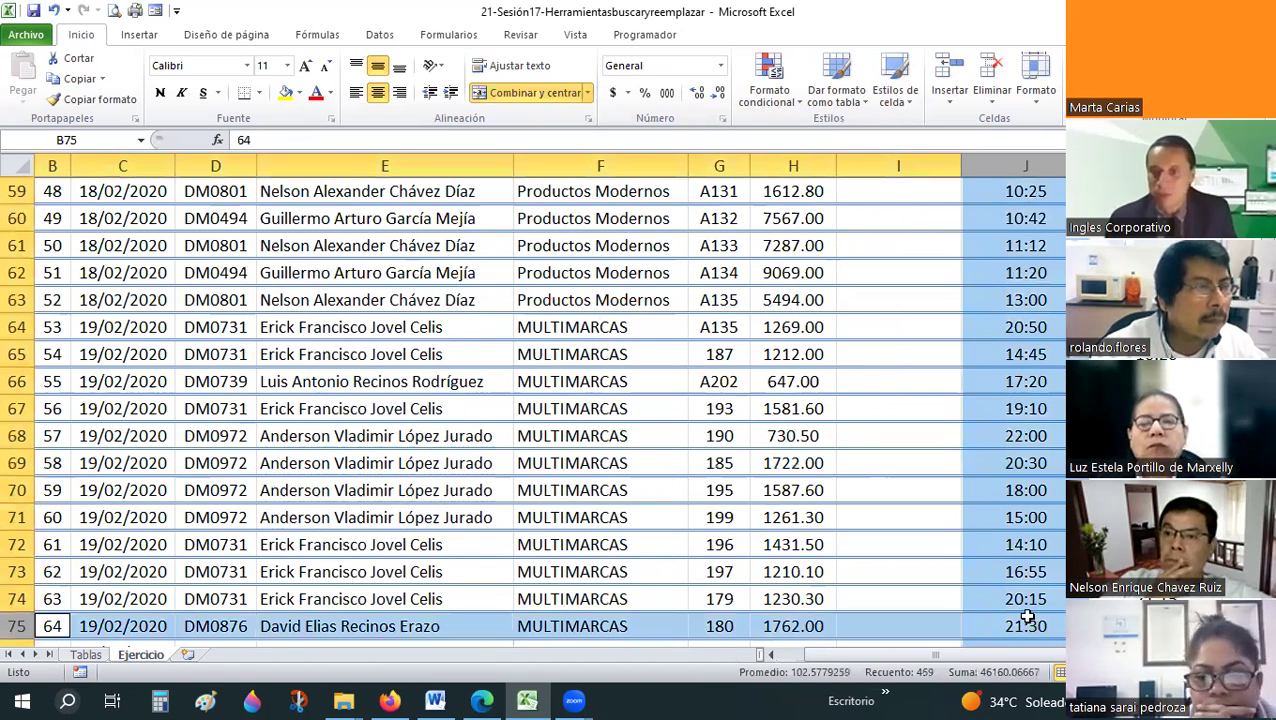
{"action": "scroll", "coordinate": [1042, 458], "scroll_direction": "down", "scroll_amount": 2}
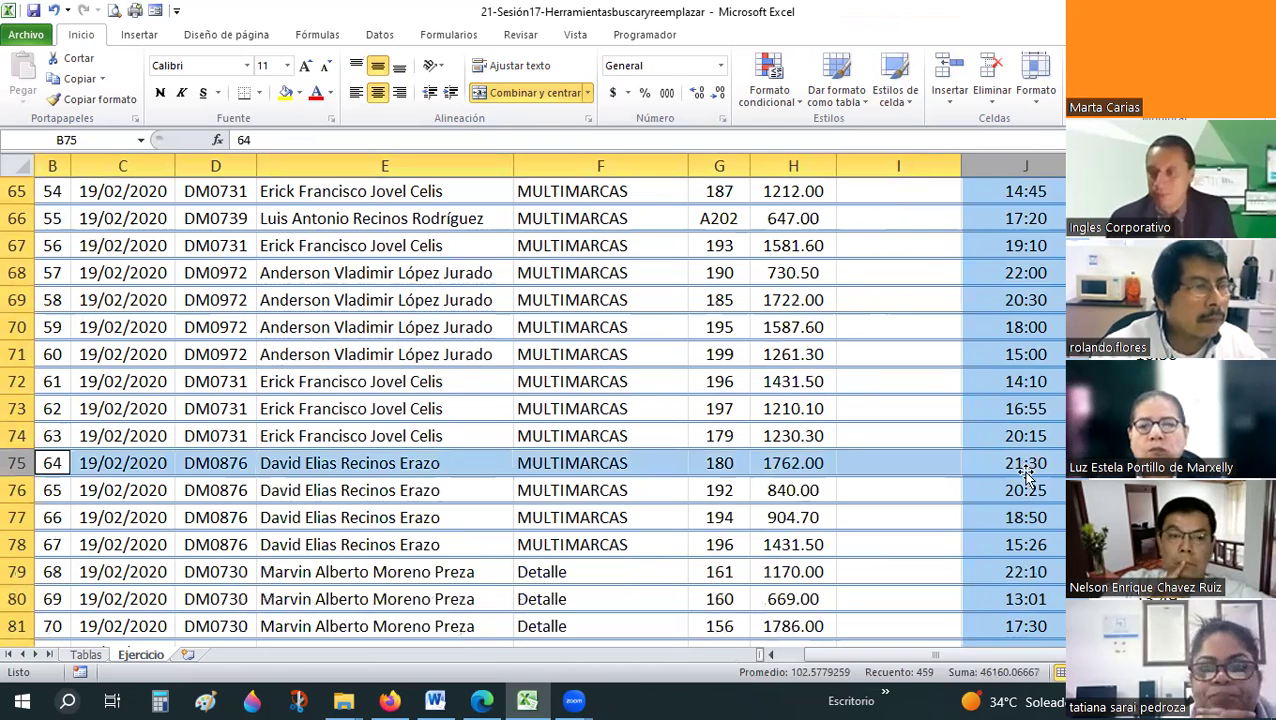
{"action": "left_click", "coordinate": [1042, 458]}
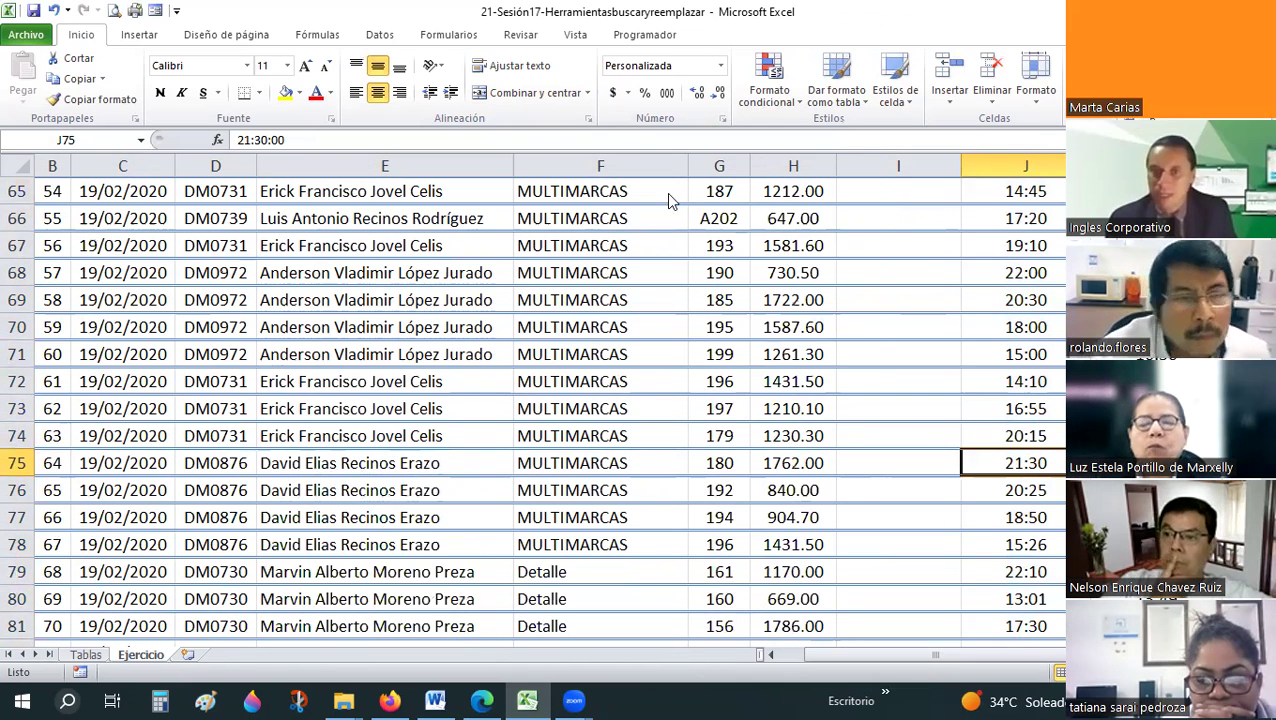
- Review the Go To history entries $E$13 and $C$26, then cancel without jumping
{"action": "key", "text": "F5"}
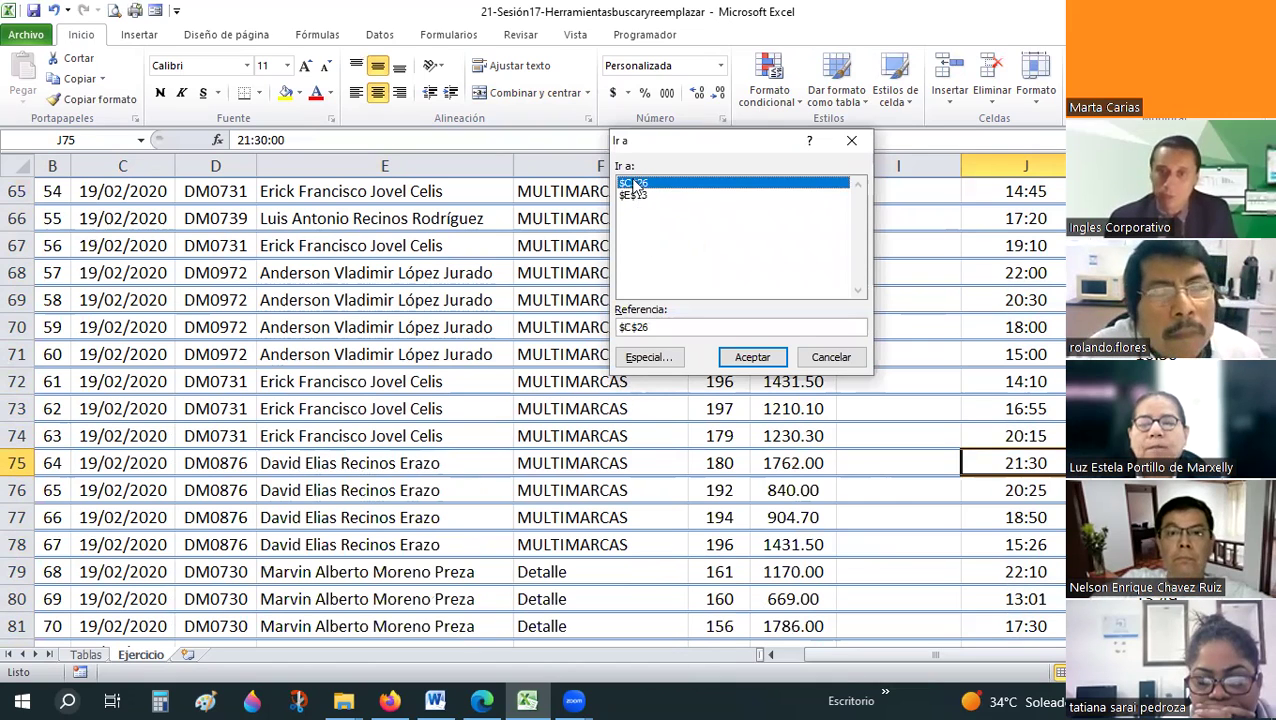
{"action": "left_click", "coordinate": [636, 196]}
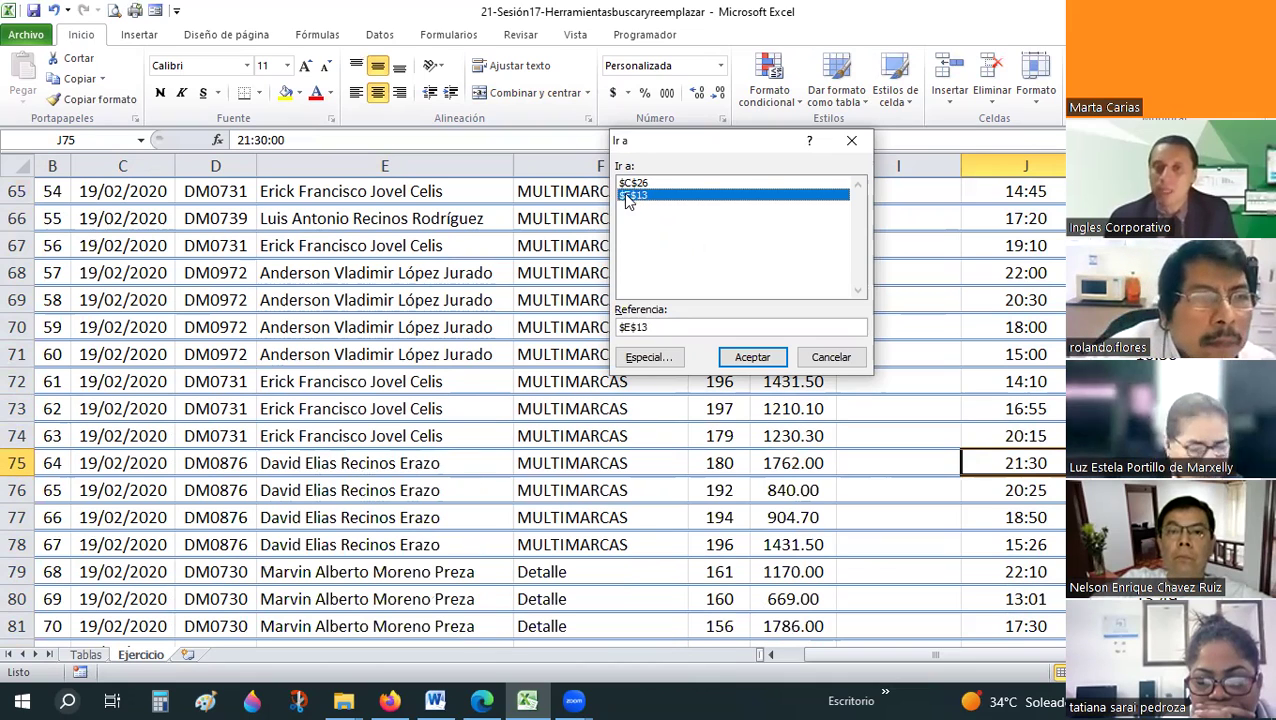
{"action": "left_click", "coordinate": [631, 183]}
{"action": "left_click", "coordinate": [633, 196]}
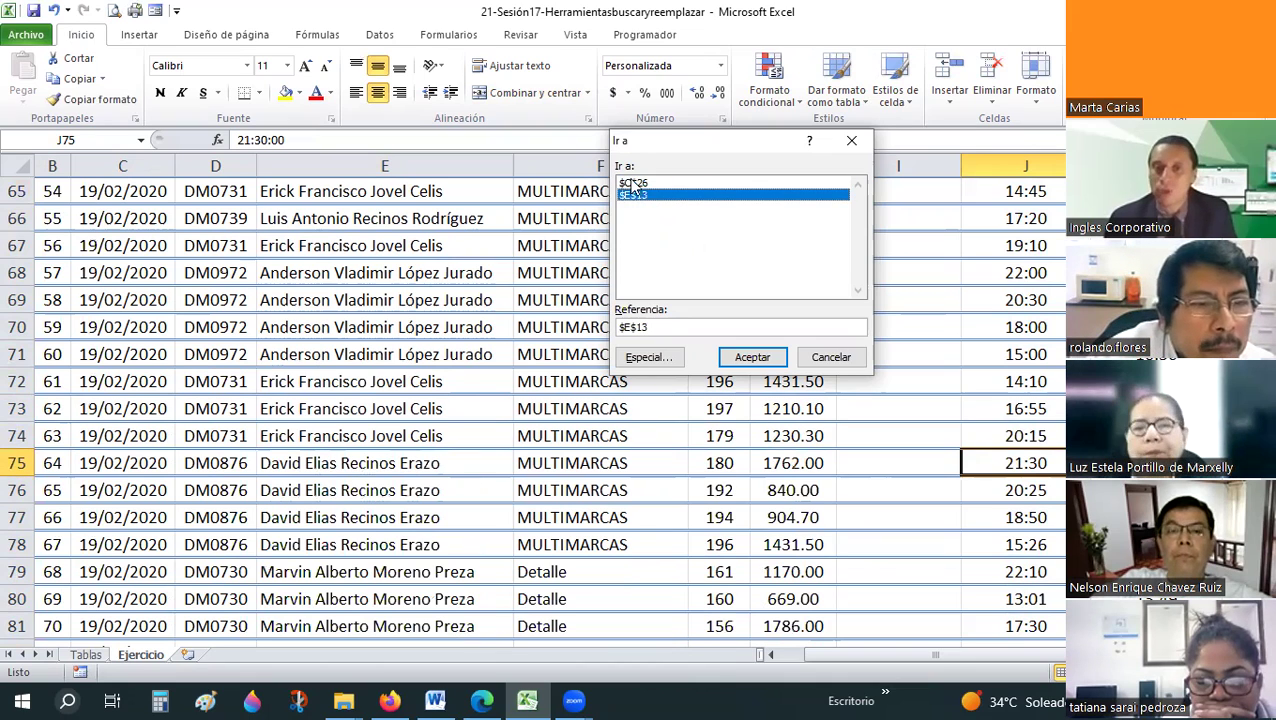
{"action": "left_click", "coordinate": [630, 197]}
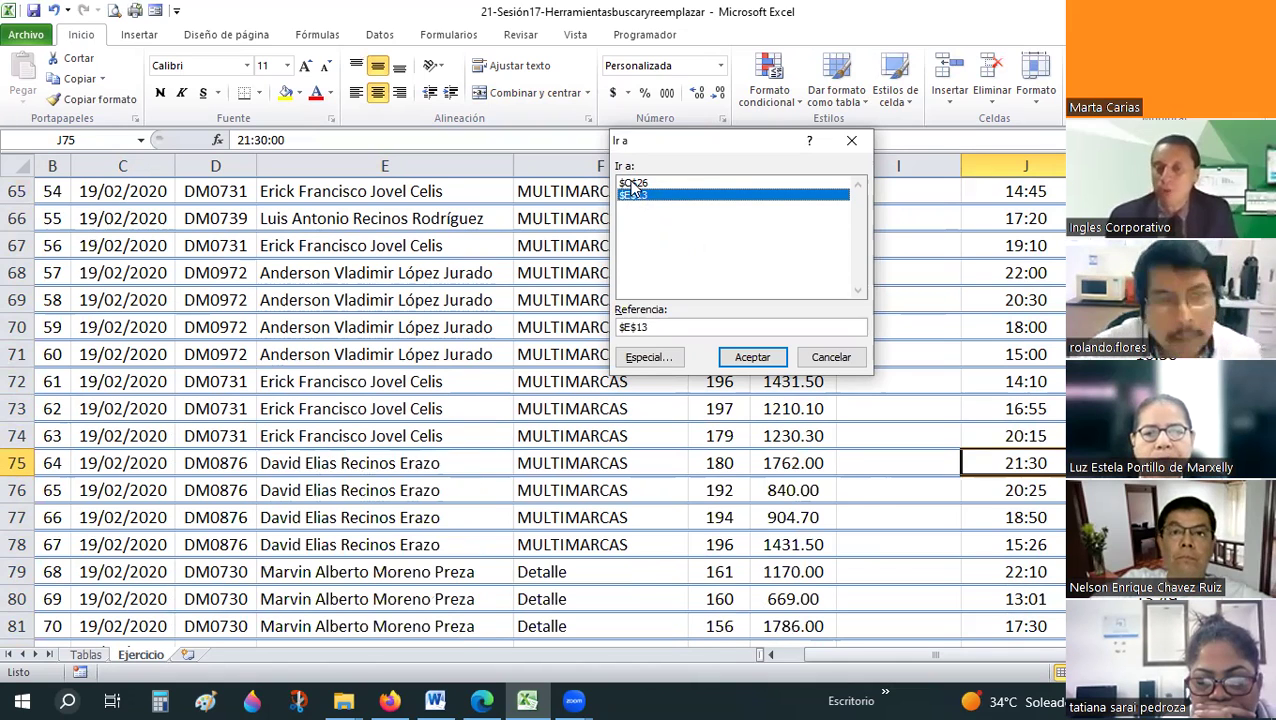
{"action": "left_click", "coordinate": [631, 185]}
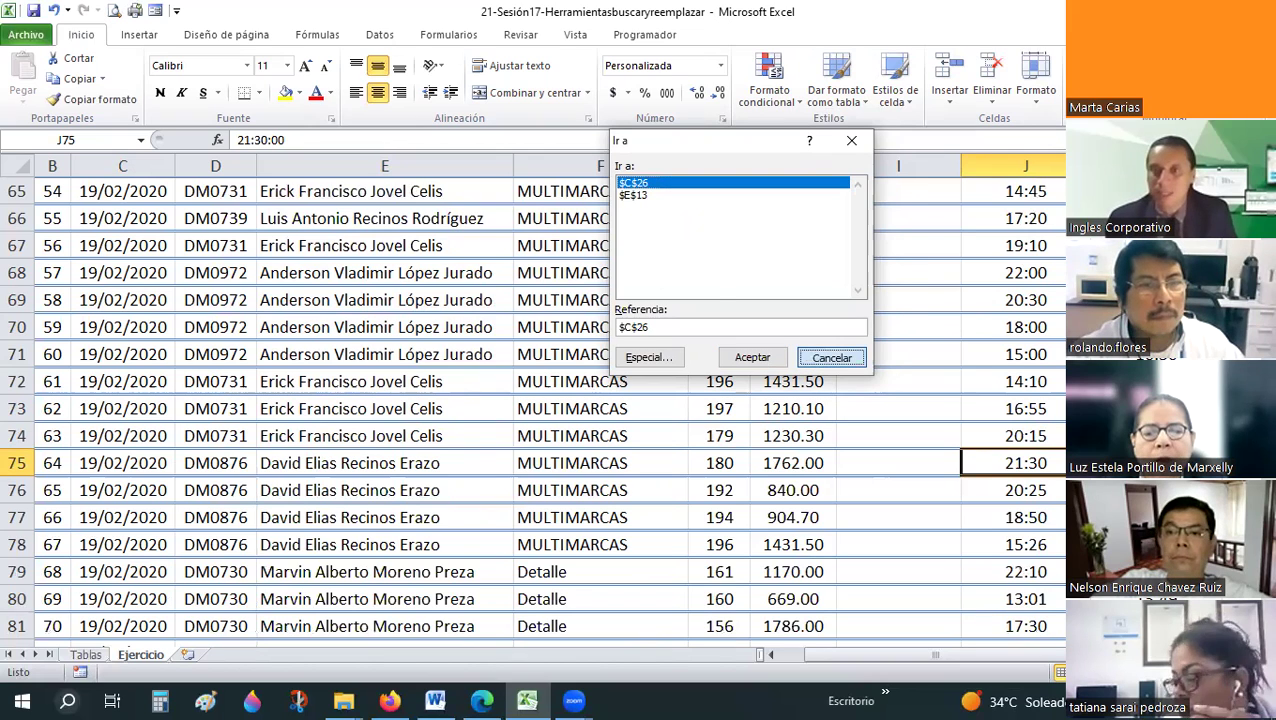
{"action": "left_click", "coordinate": [806, 360]}
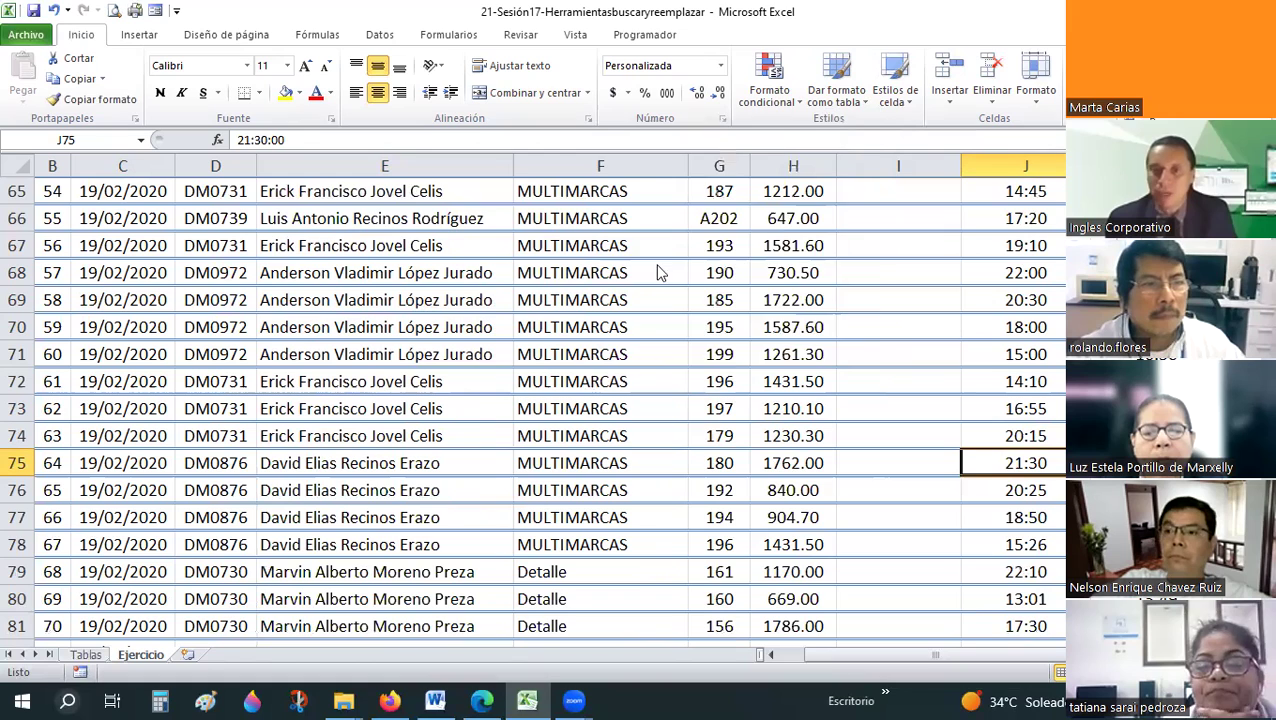
- Peek at the Go To Special options, then dismiss Go To without moving
{"action": "key", "text": "F5"}
{"action": "left_click", "coordinate": [661, 354]}
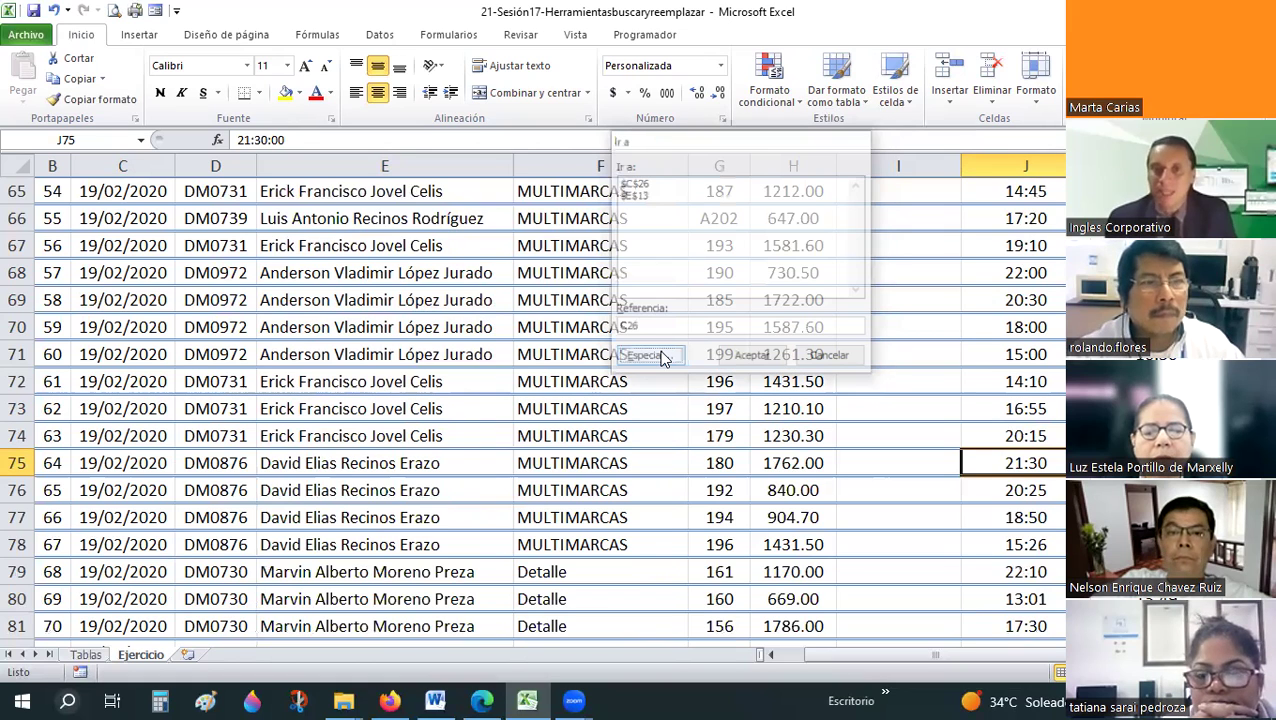
{"action": "key", "text": "Escape"}
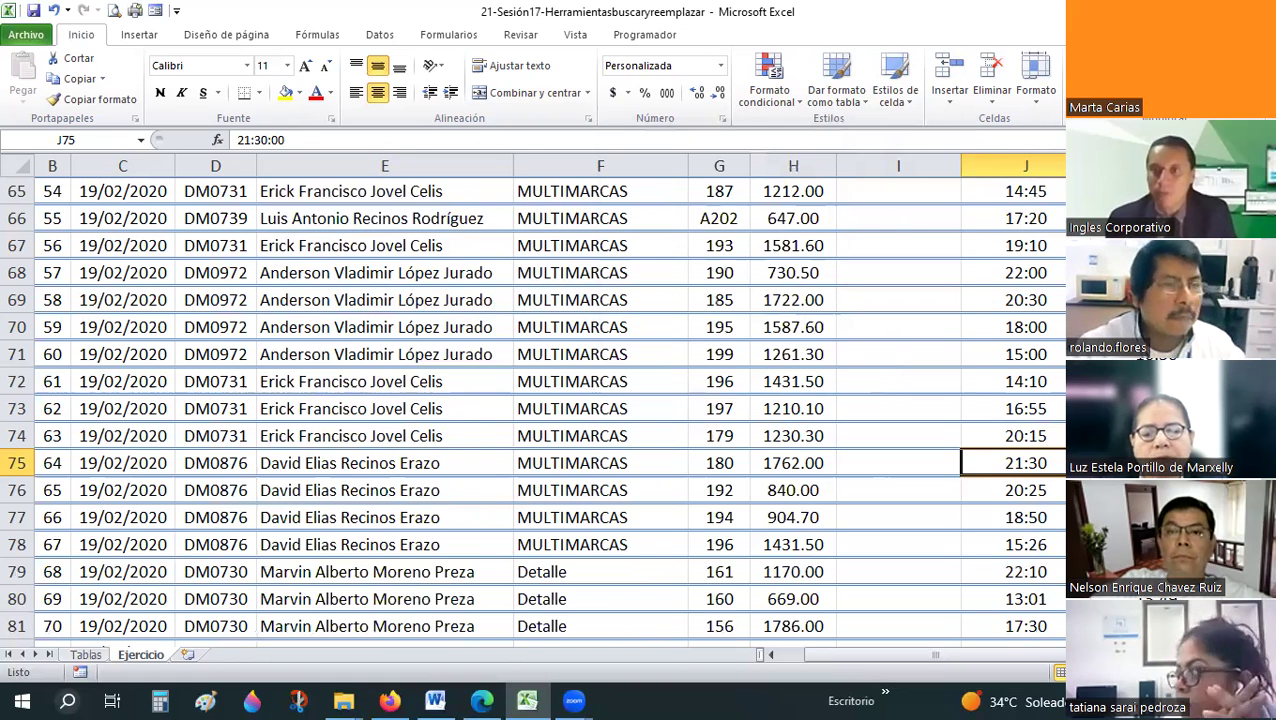
{"action": "key", "text": "F5"}
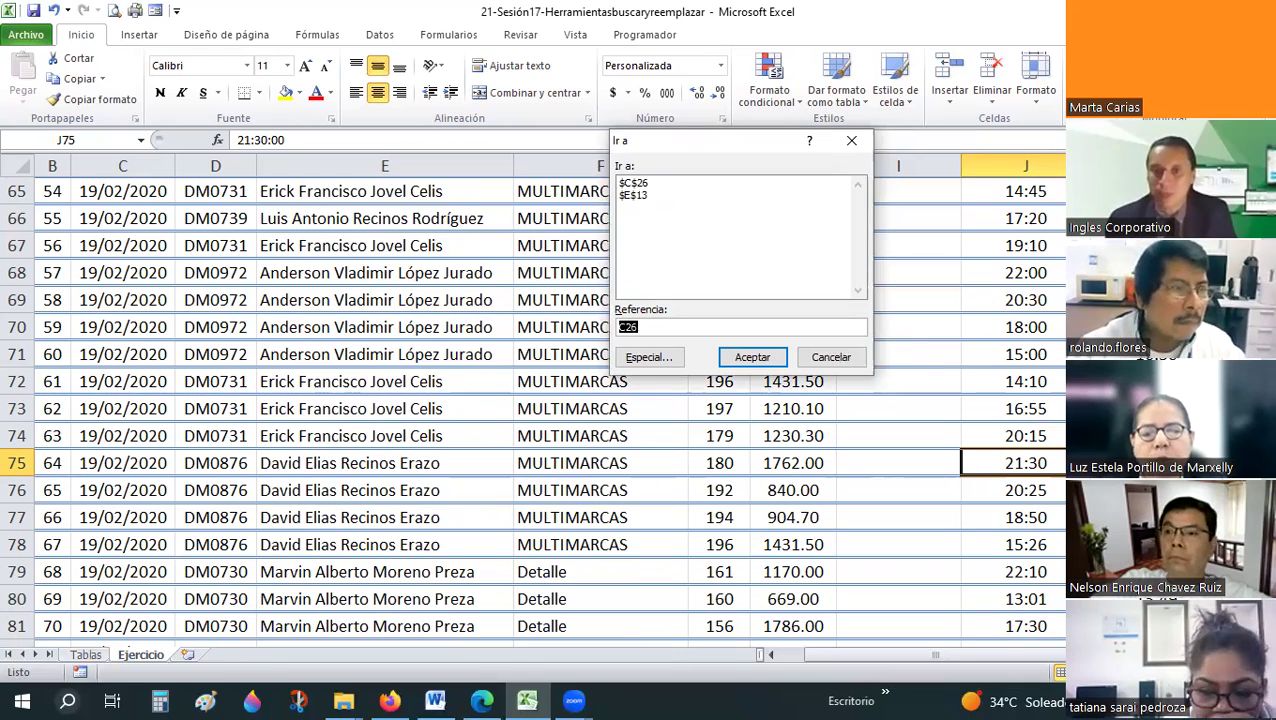
{"action": "key", "text": "Escape"}
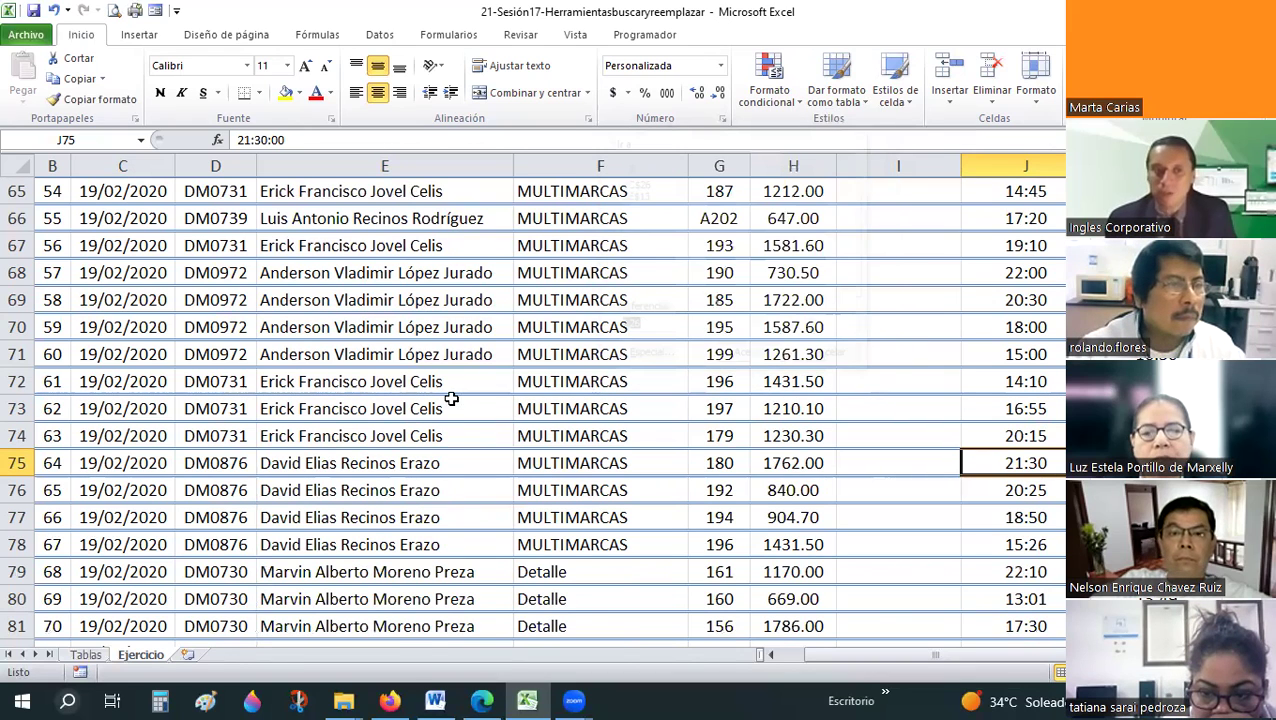
{"action": "scroll", "coordinate": [451, 399], "scroll_direction": "up", "scroll_amount": 20}
{"action": "scroll", "coordinate": [53, 256], "scroll_direction": "down", "scroll_amount": 3}
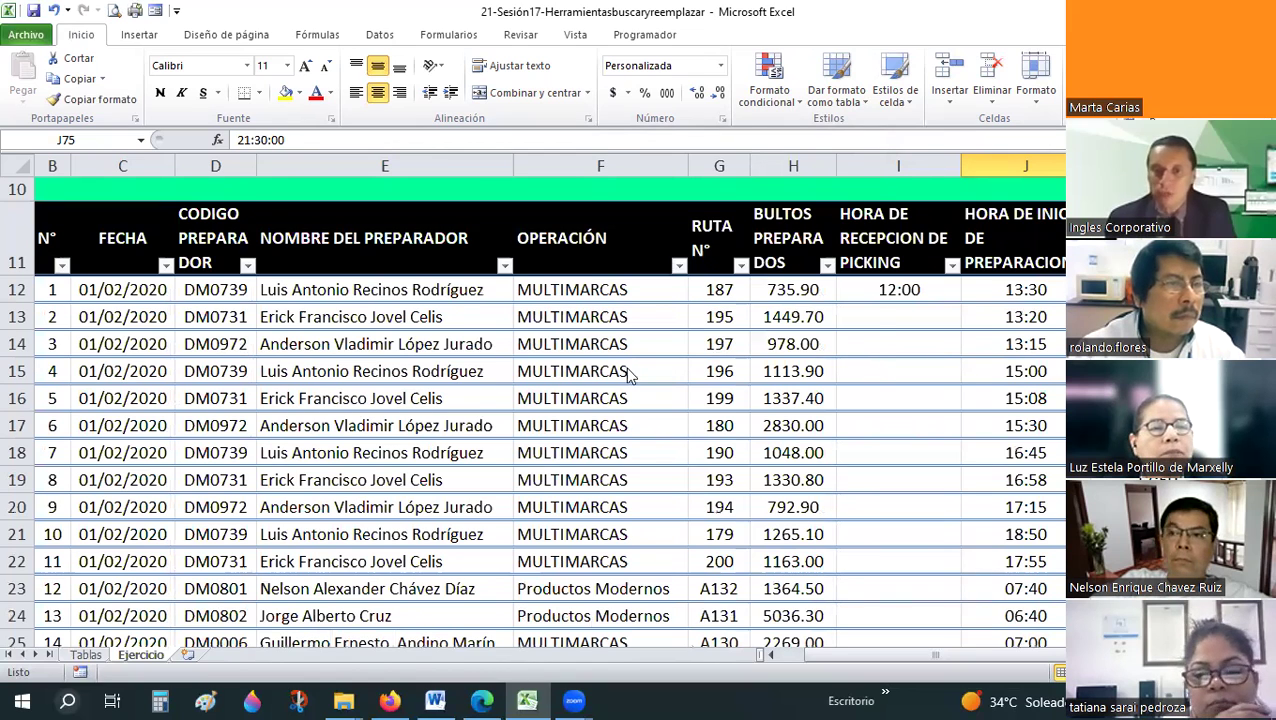
- Jump to header cell B11 twice by typing B11 into Go To
{"action": "key", "text": "F5"}
{"action": "type", "text": "B11"}
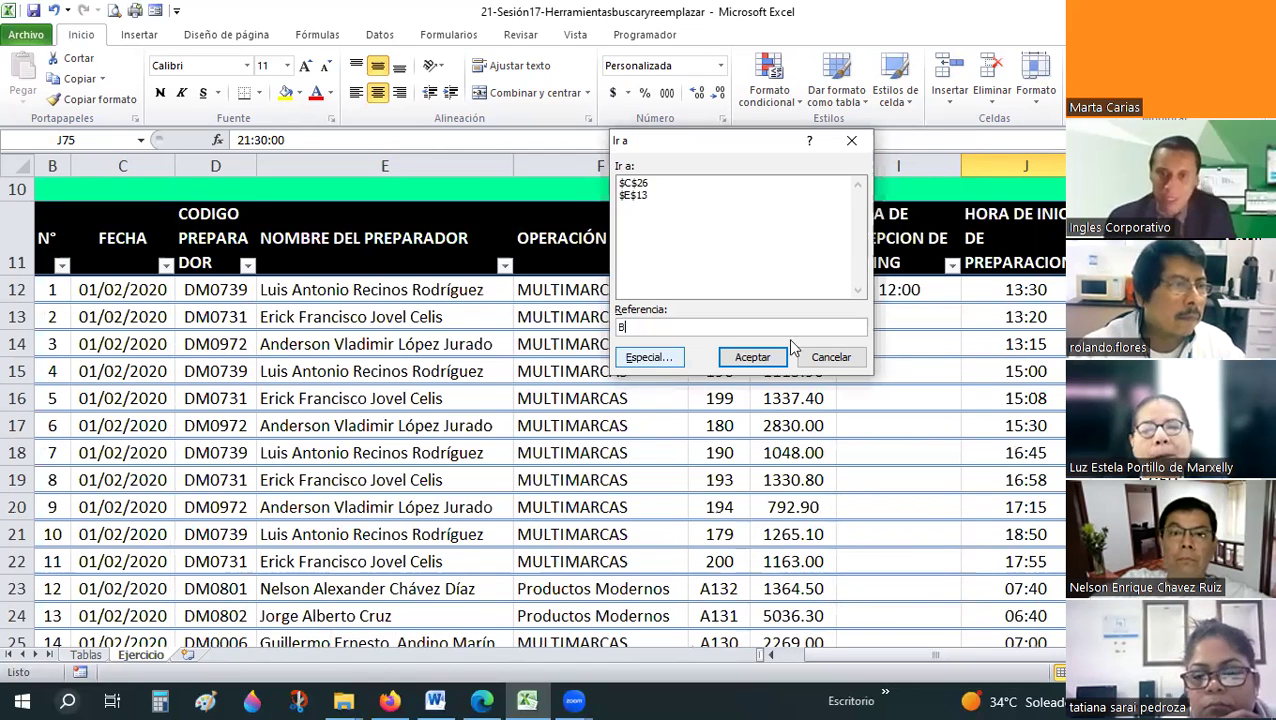
{"action": "left_click", "coordinate": [766, 352]}
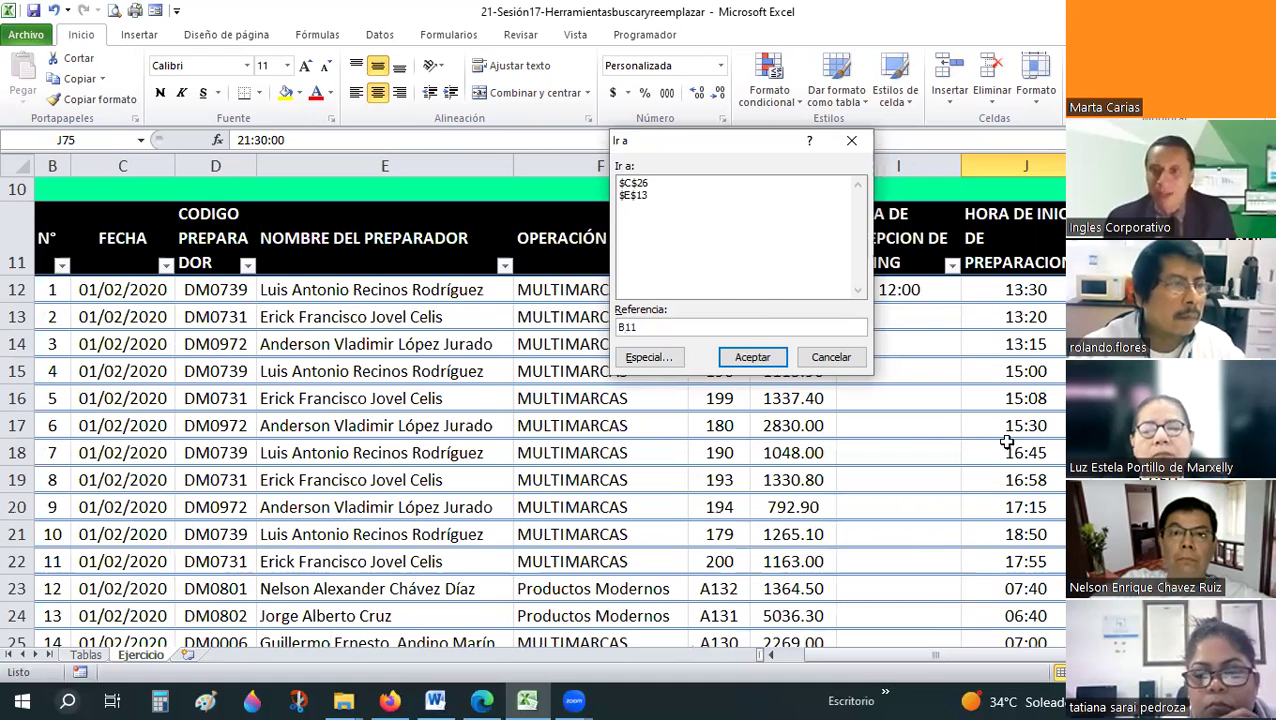
{"action": "scroll", "coordinate": [1012, 435], "scroll_direction": "down", "scroll_amount": 16}
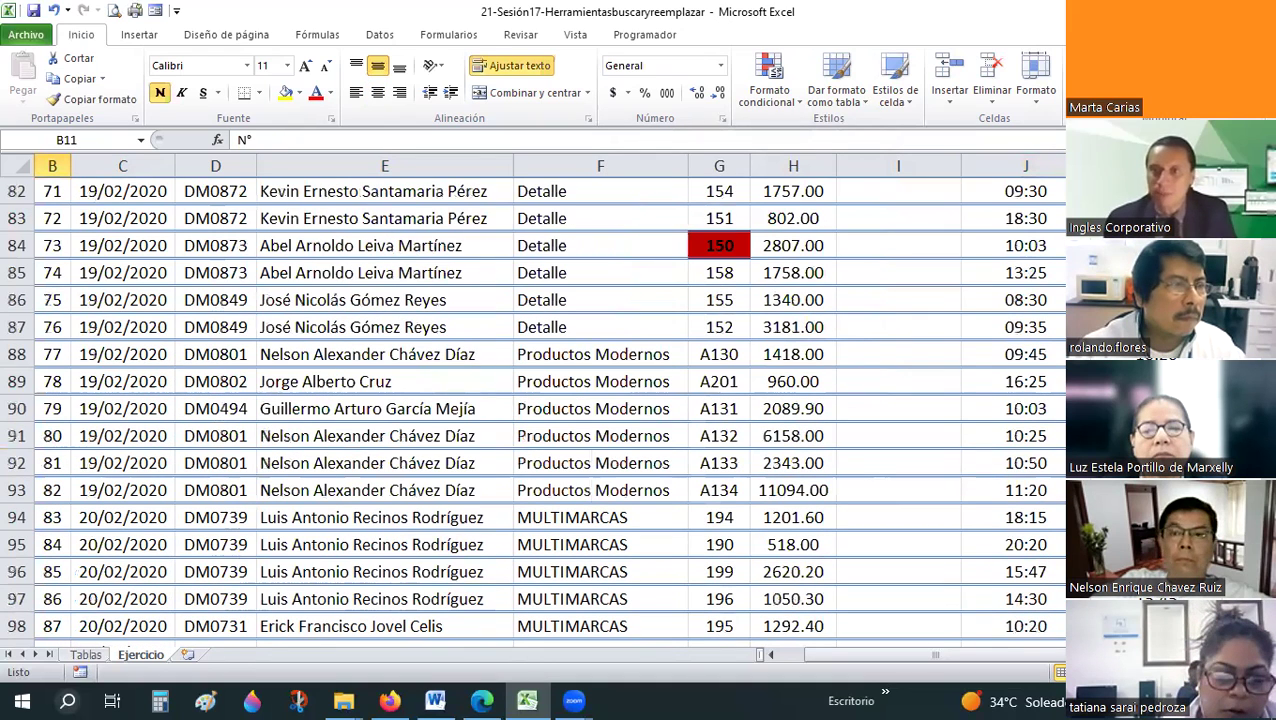
{"action": "key", "text": "ctrl+i"}
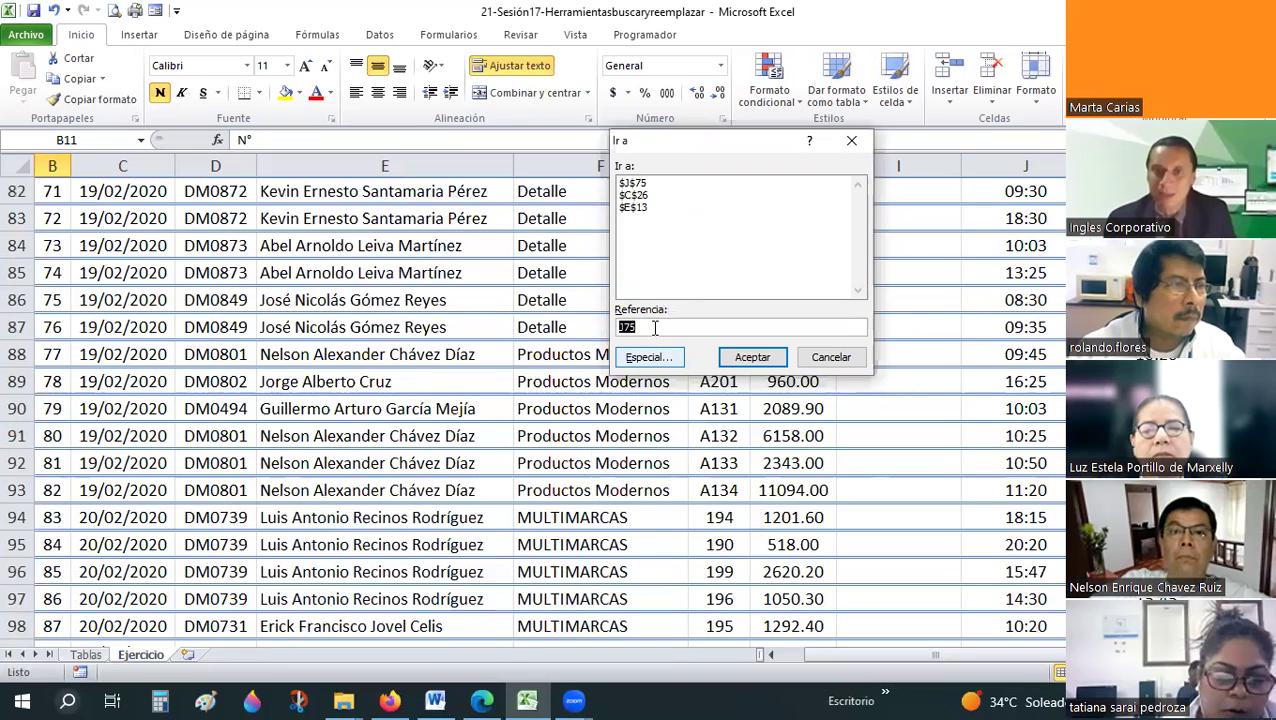
{"action": "type", "text": "B11"}
{"action": "left_click", "coordinate": [752, 357]}
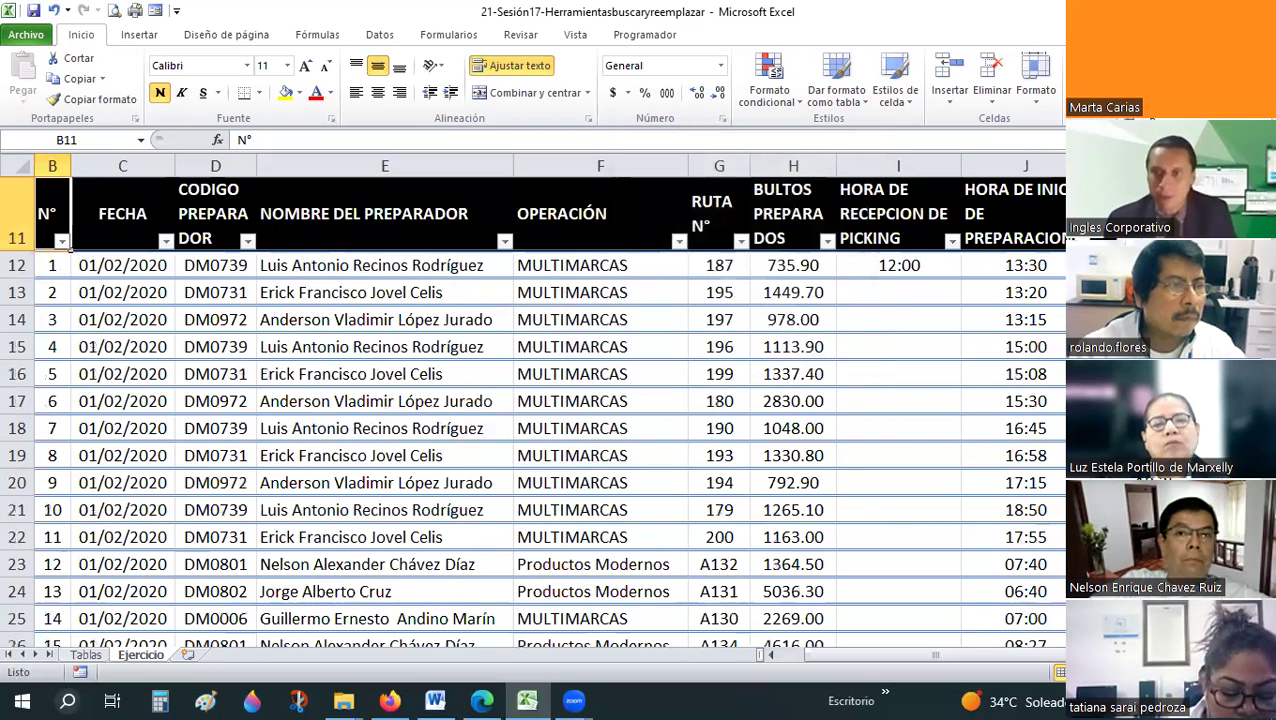
- Return to $B$11 from the Go To history list, then open the Ir a Especial options
{"action": "key", "text": "F5"}
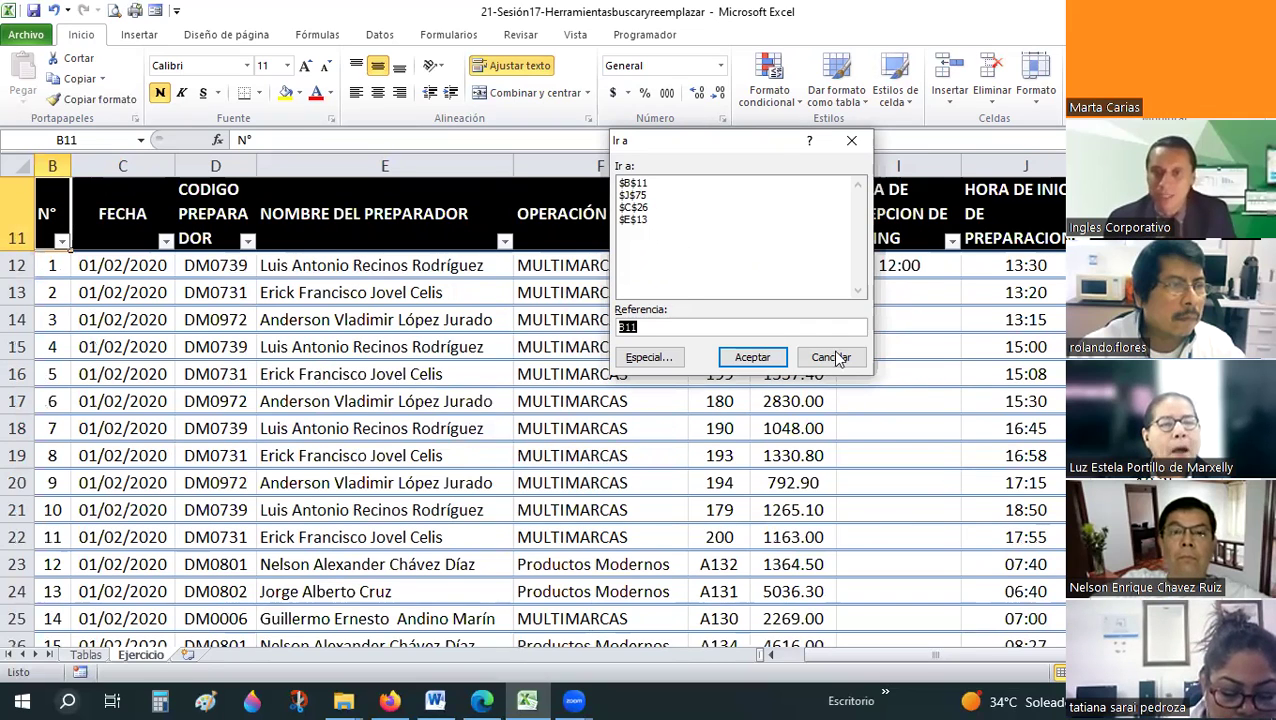
{"action": "key", "text": "Escape"}
{"action": "scroll", "coordinate": [530, 400], "scroll_direction": "down", "scroll_amount": 14}
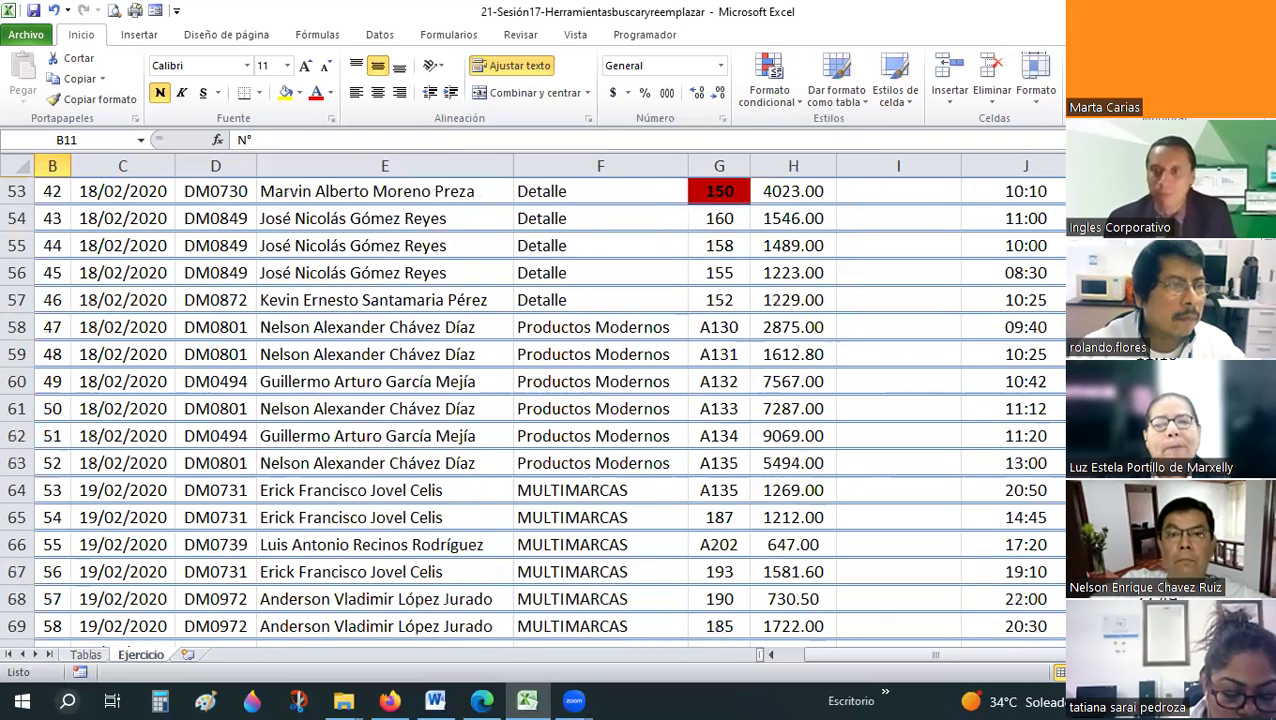
{"action": "key", "text": "Return"}
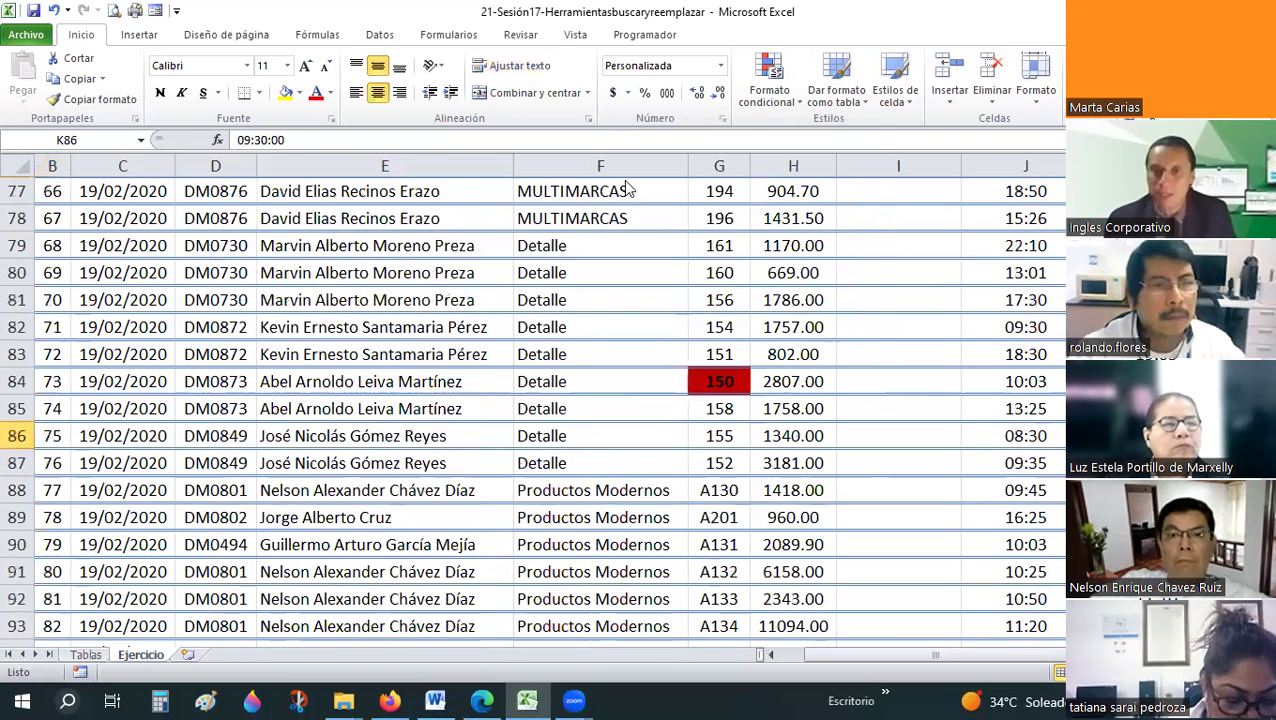
{"action": "key", "text": "F5"}
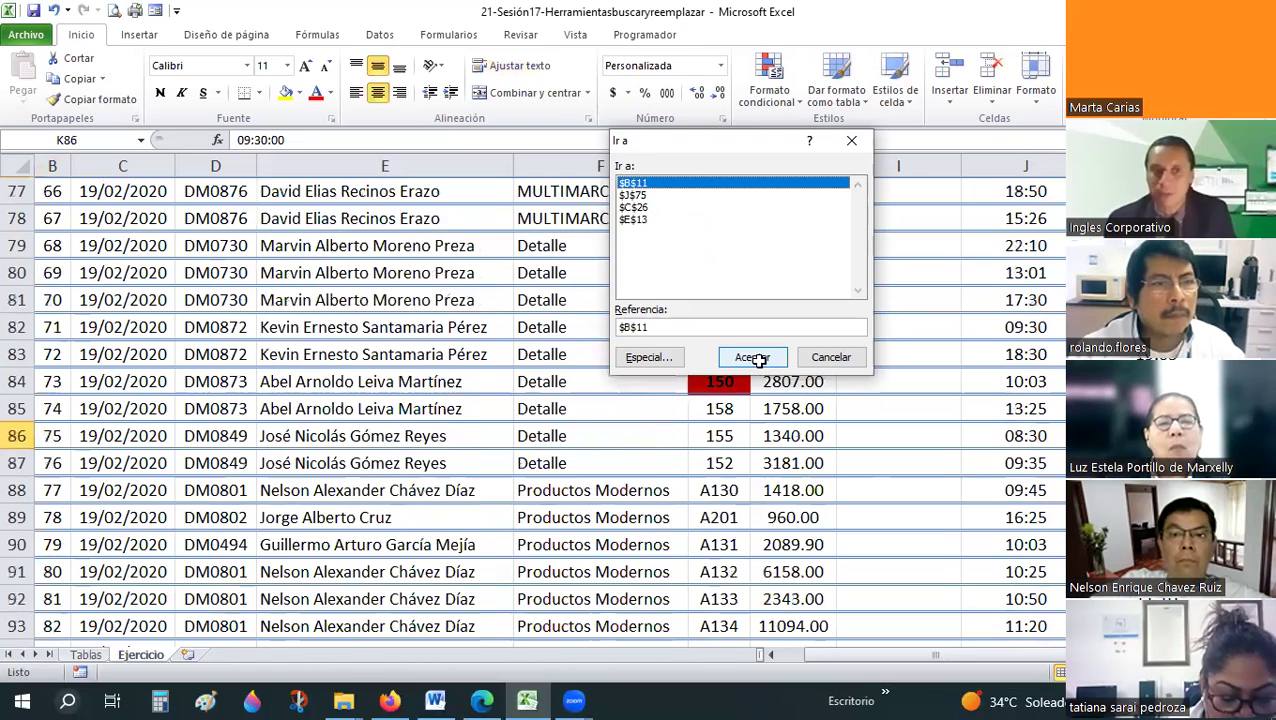
{"action": "left_click", "coordinate": [754, 358]}
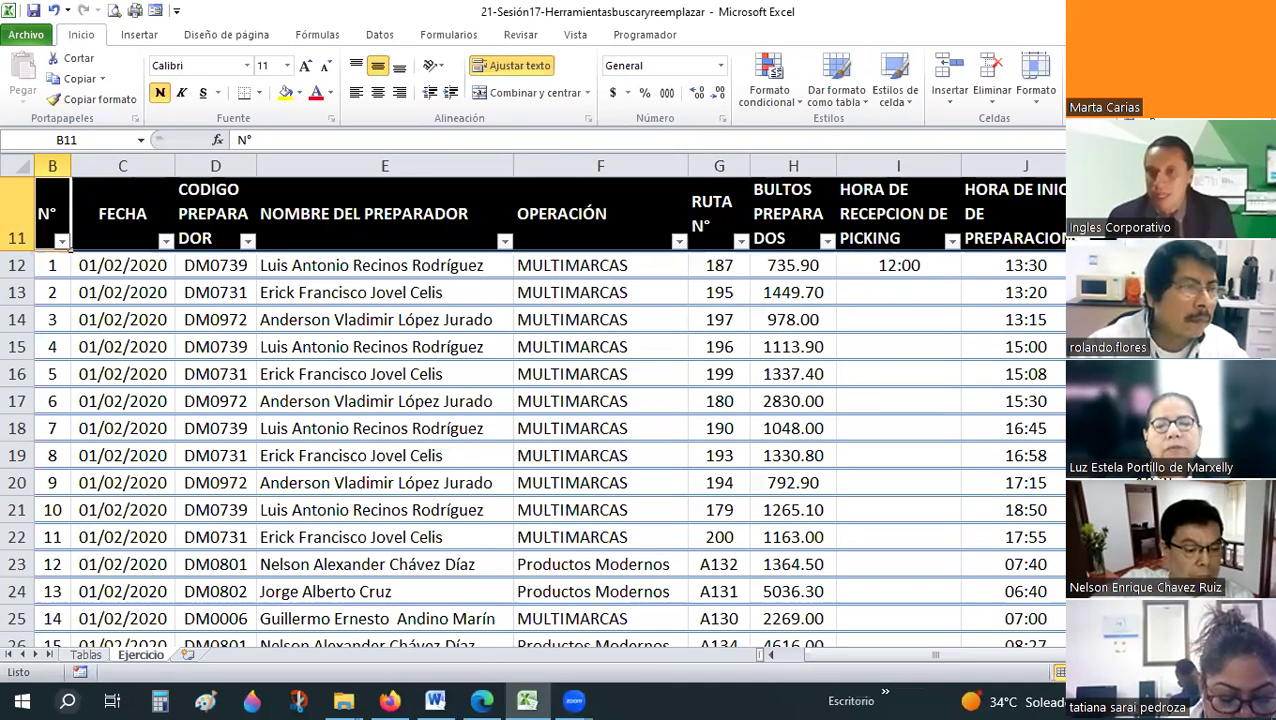
{"action": "key", "text": "F5"}
{"action": "key", "text": "alt+e"}
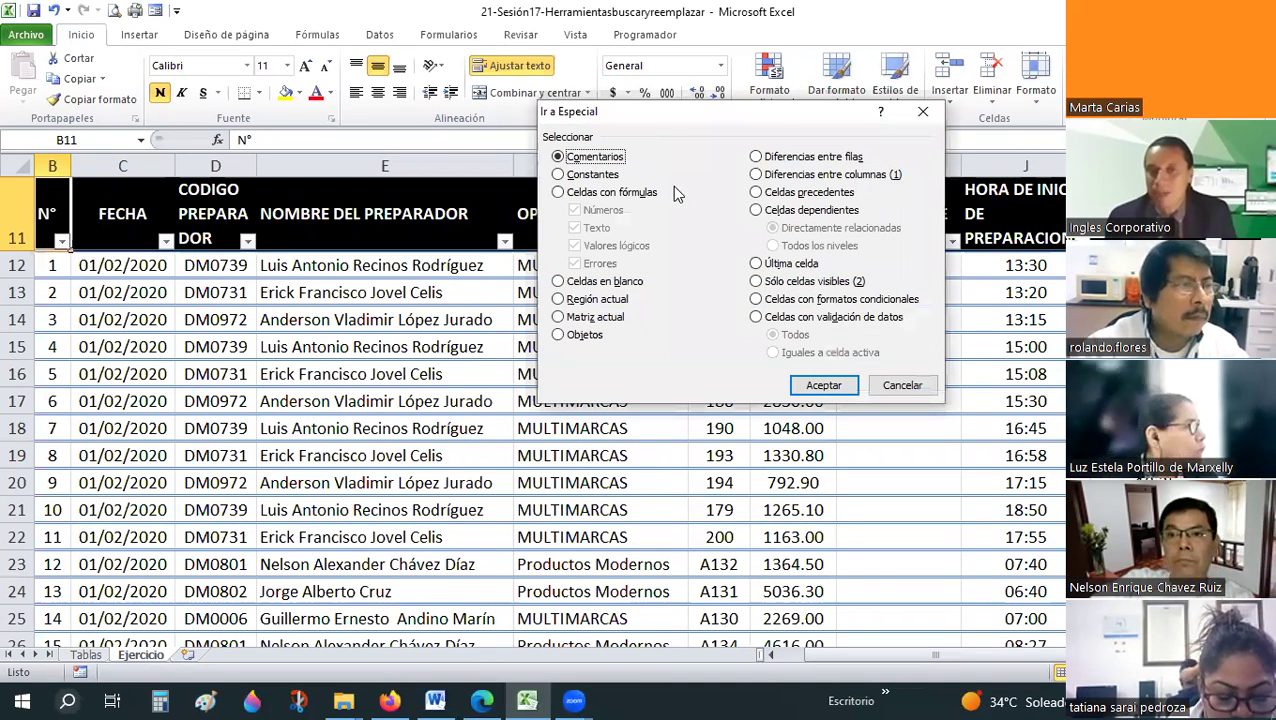
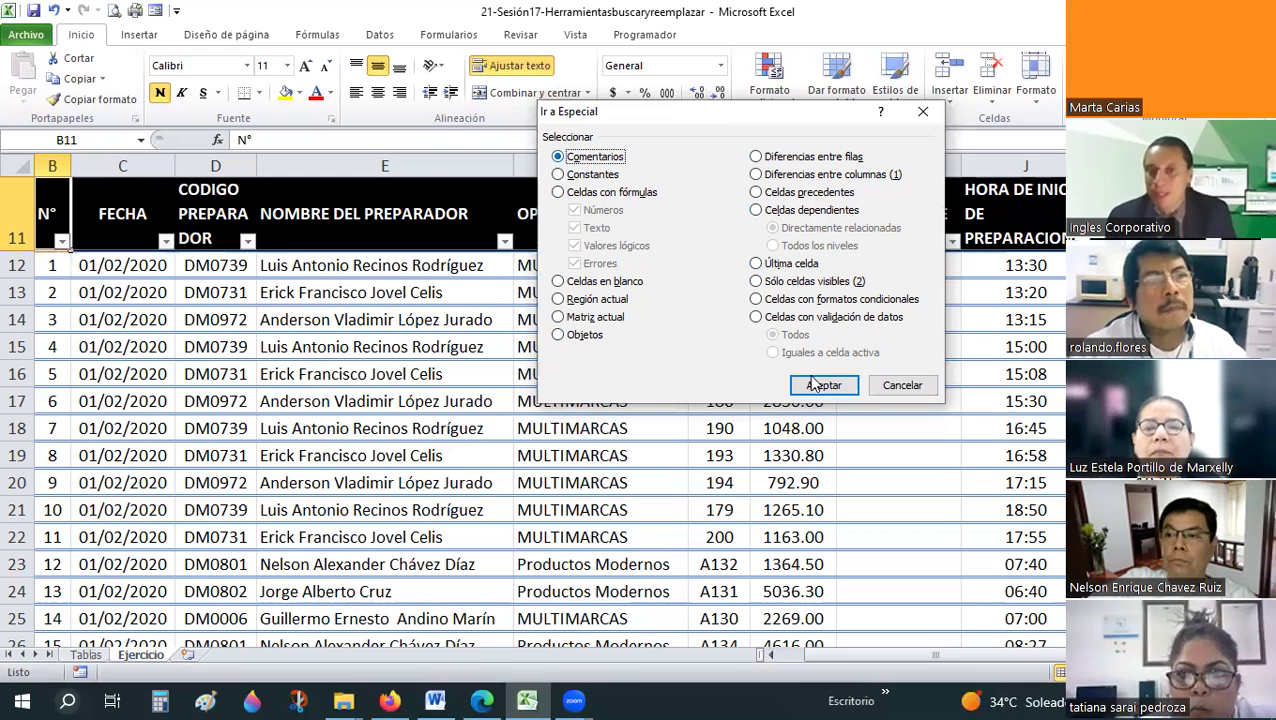
- Cancel the Ir a Especial dialog, reopen it with Ctrl+G, and cancel it again
{"action": "left_click", "coordinate": [900, 385]}
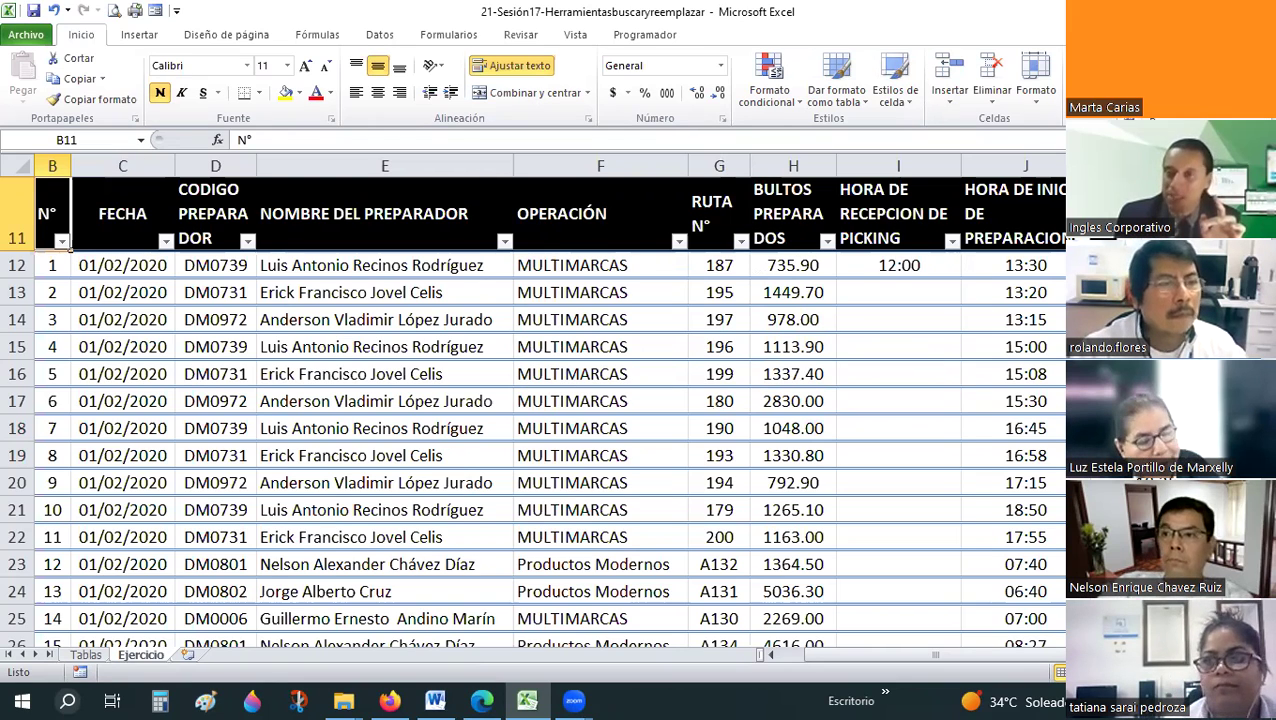
{"action": "key", "text": "ctrl+g"}
{"action": "key", "text": "alt+e"}
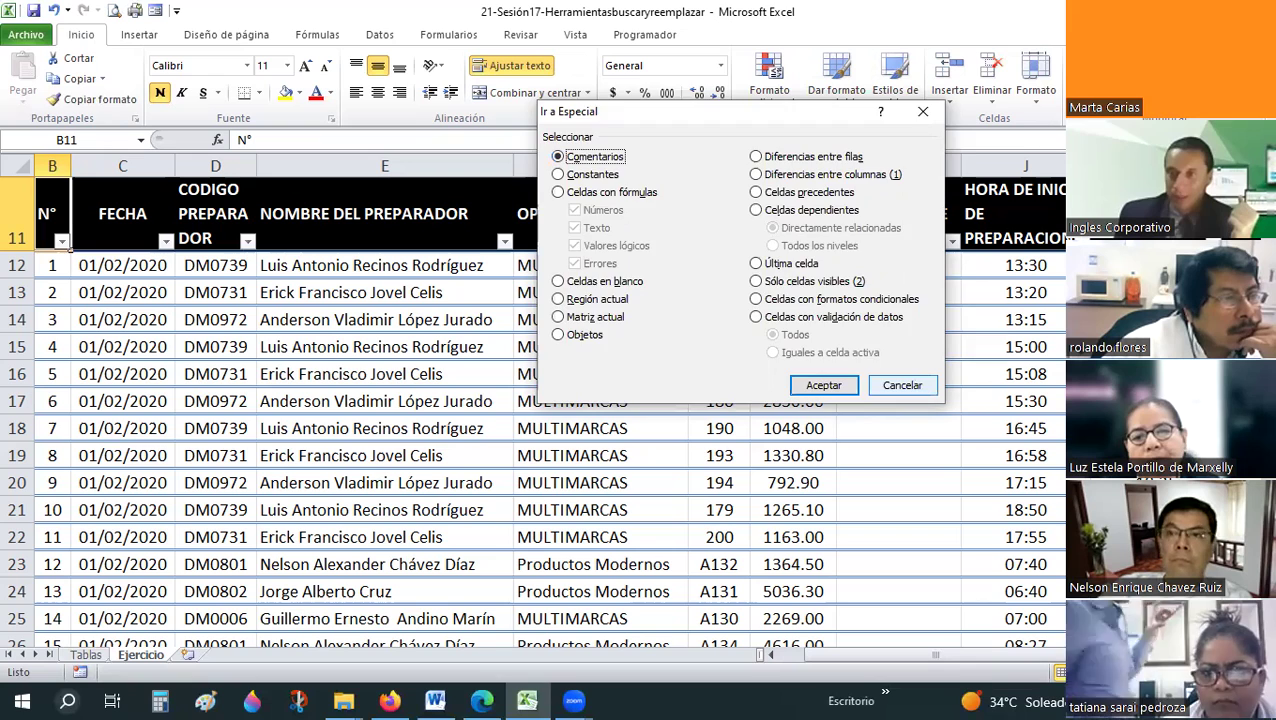
{"action": "left_click", "coordinate": [900, 385]}
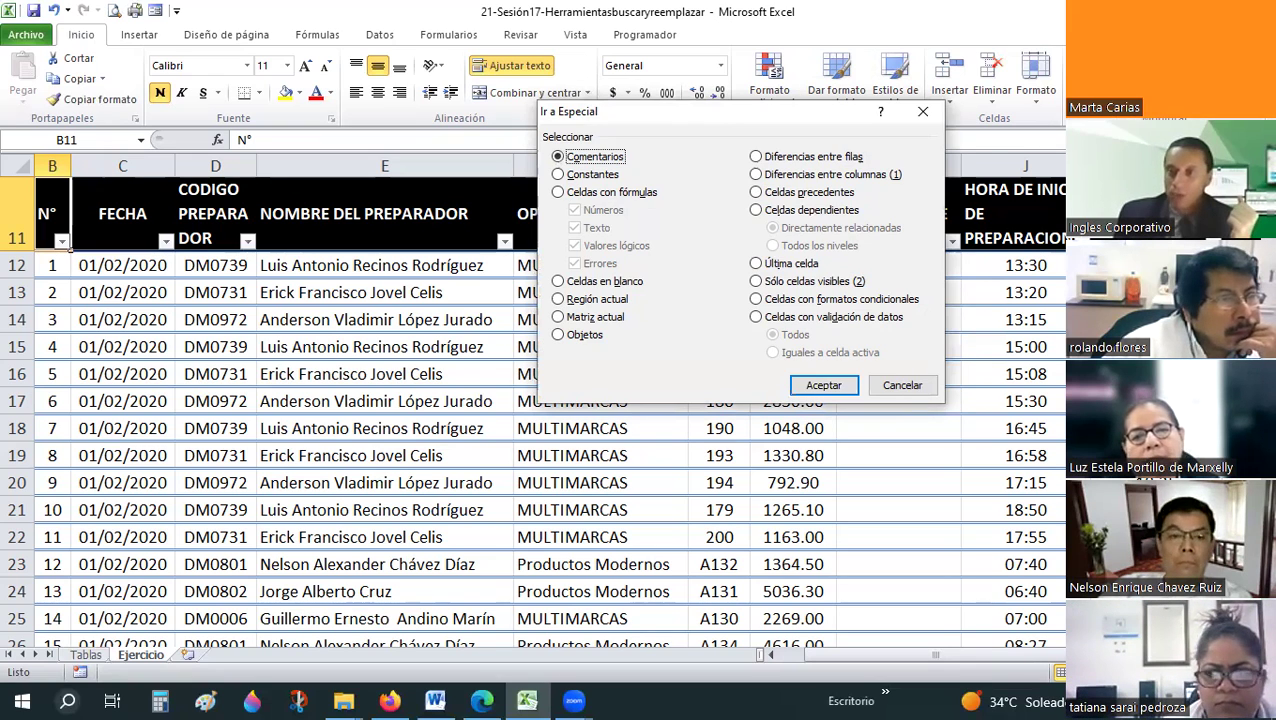
{"action": "key", "text": "Escape"}
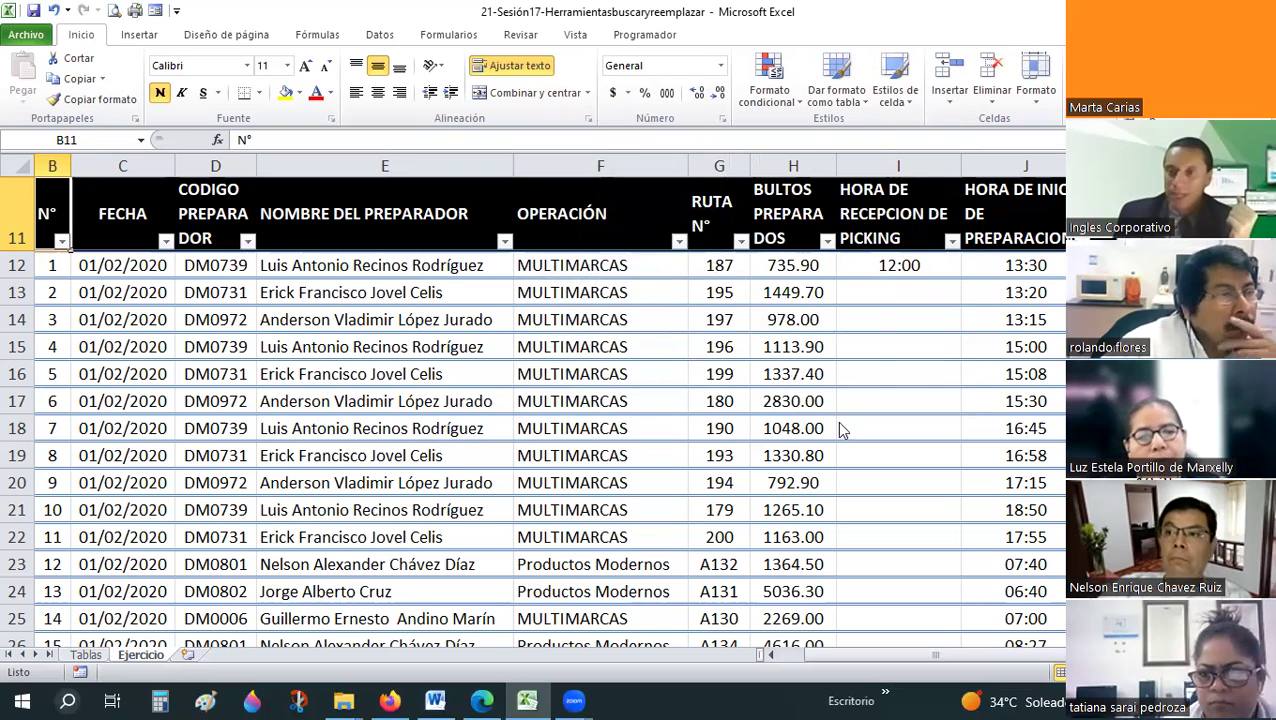
- Go to cell O439, correcting the mistyped D439 reference
{"action": "key", "text": "F5"}
{"action": "type", "text": "D4"}
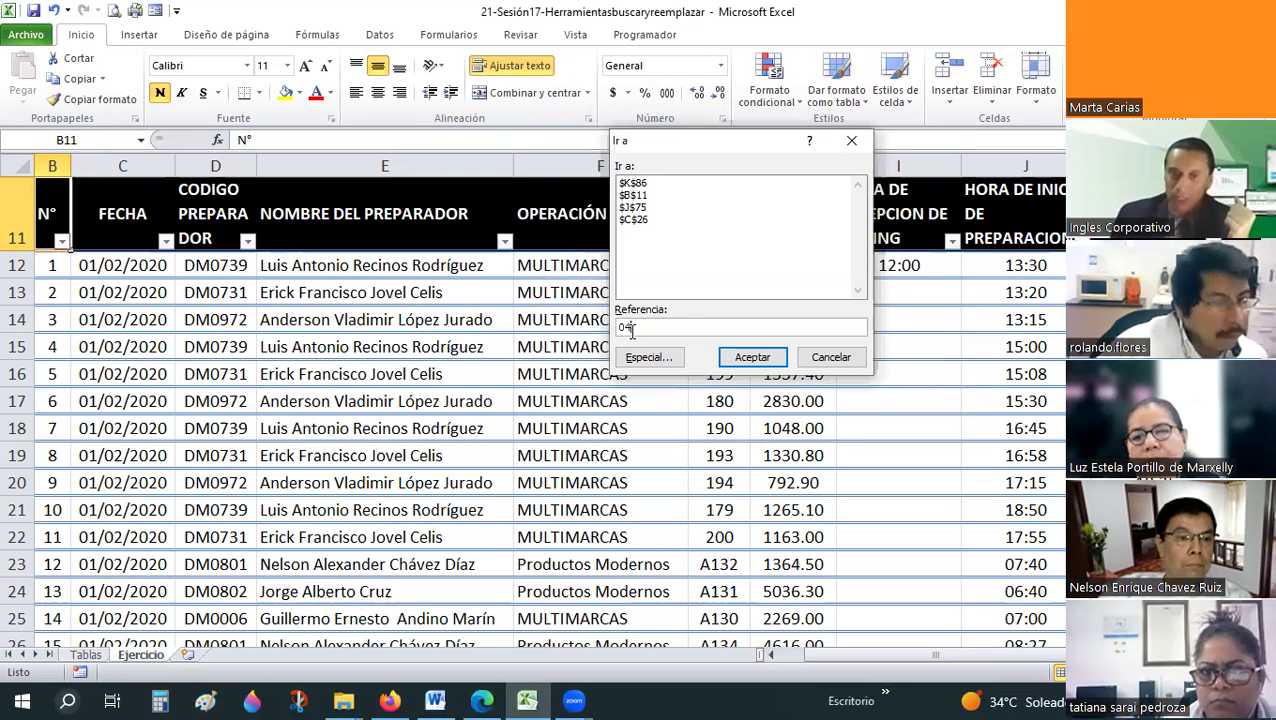
{"action": "type", "text": "39"}
{"action": "left_click", "coordinate": [752, 358]}
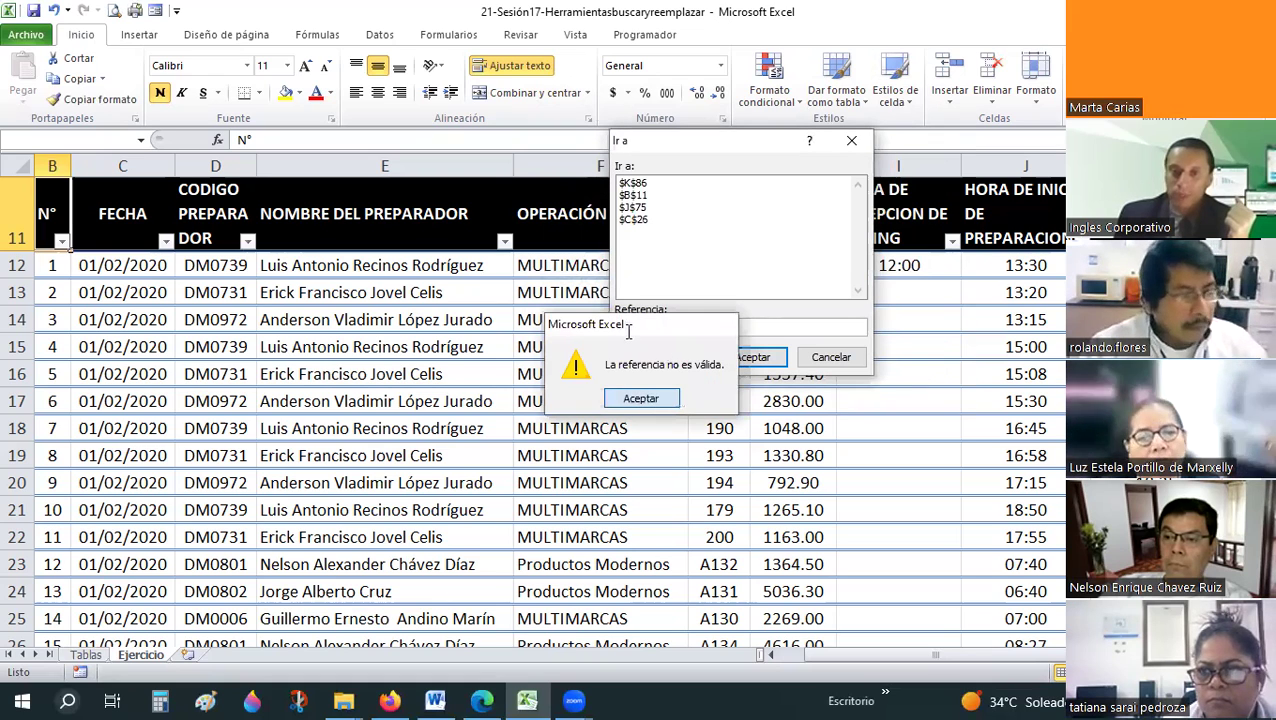
{"action": "key", "text": "Return"}
{"action": "left_click", "coordinate": [623, 328]}
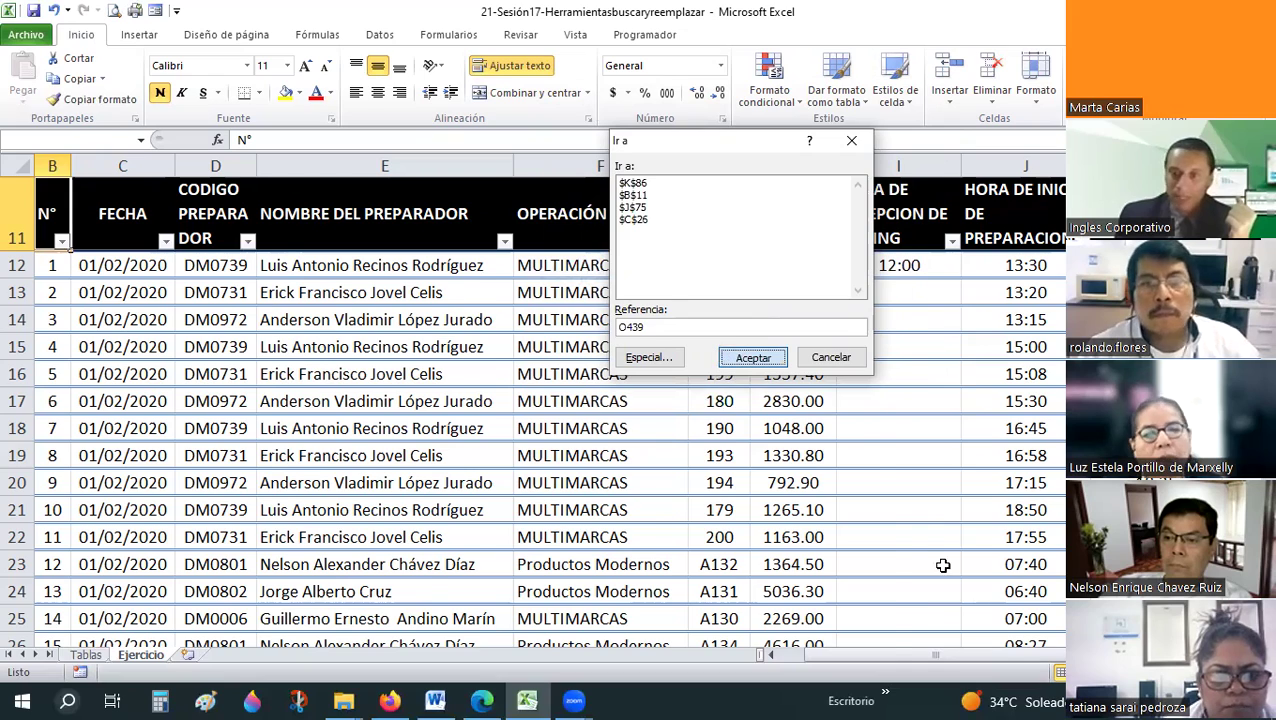
{"action": "key", "text": "Return"}
- Select the second #¡VALOR! error cell O440 and bring up Ir a Especial
{"action": "scroll", "coordinate": [540, 400], "scroll_direction": "down", "scroll_amount": 2}
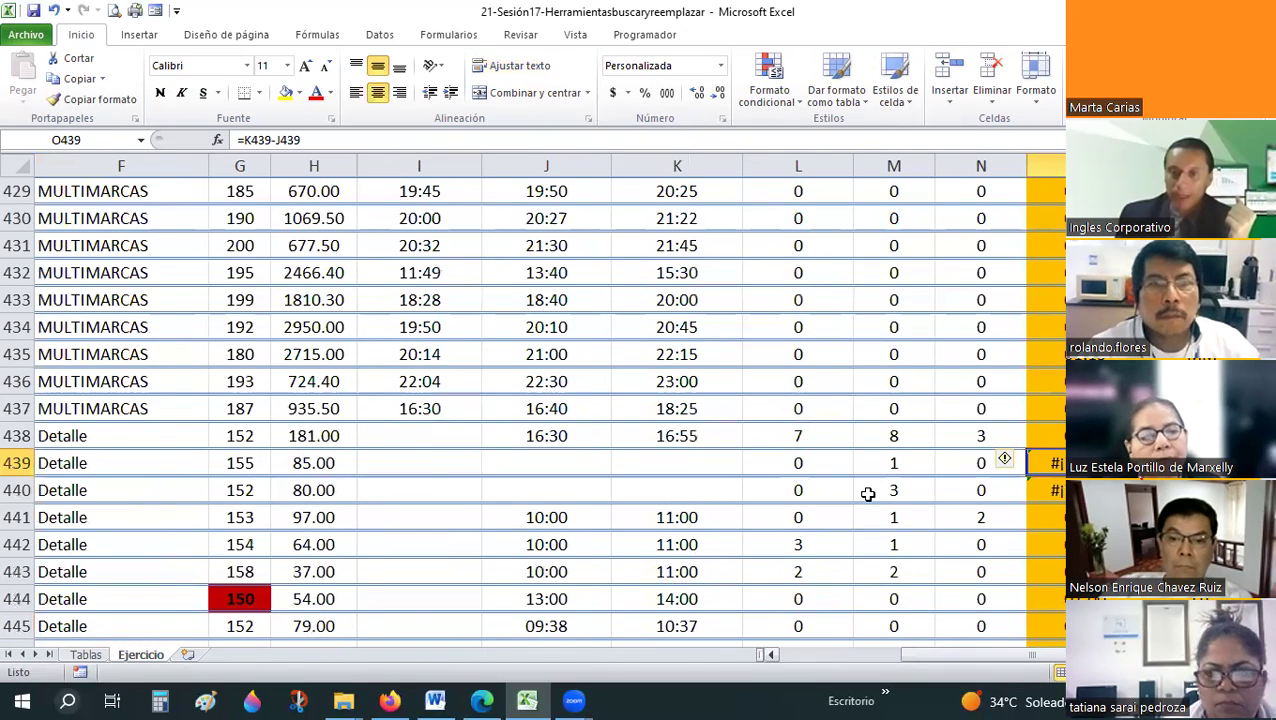
{"action": "scroll", "coordinate": [868, 494], "scroll_direction": "right", "scroll_amount": 3}
{"action": "scroll", "coordinate": [781, 382], "scroll_direction": "down", "scroll_amount": 1}
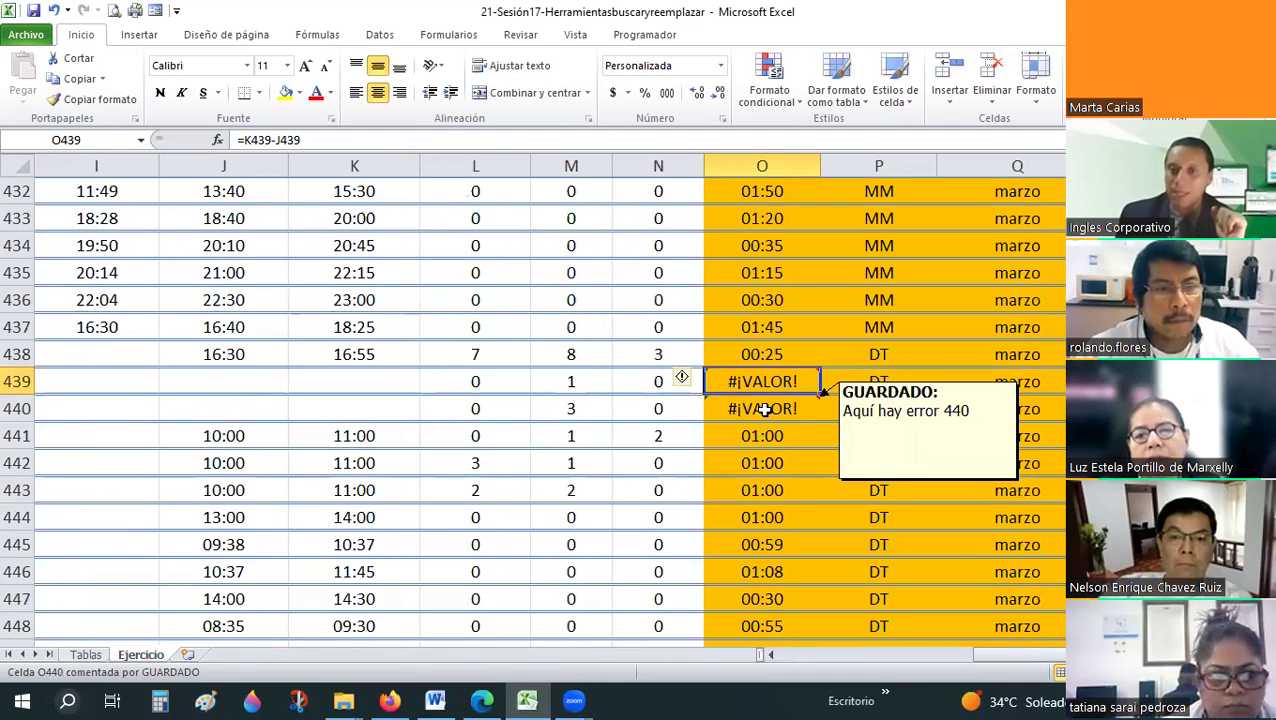
{"action": "left_click", "coordinate": [764, 409]}
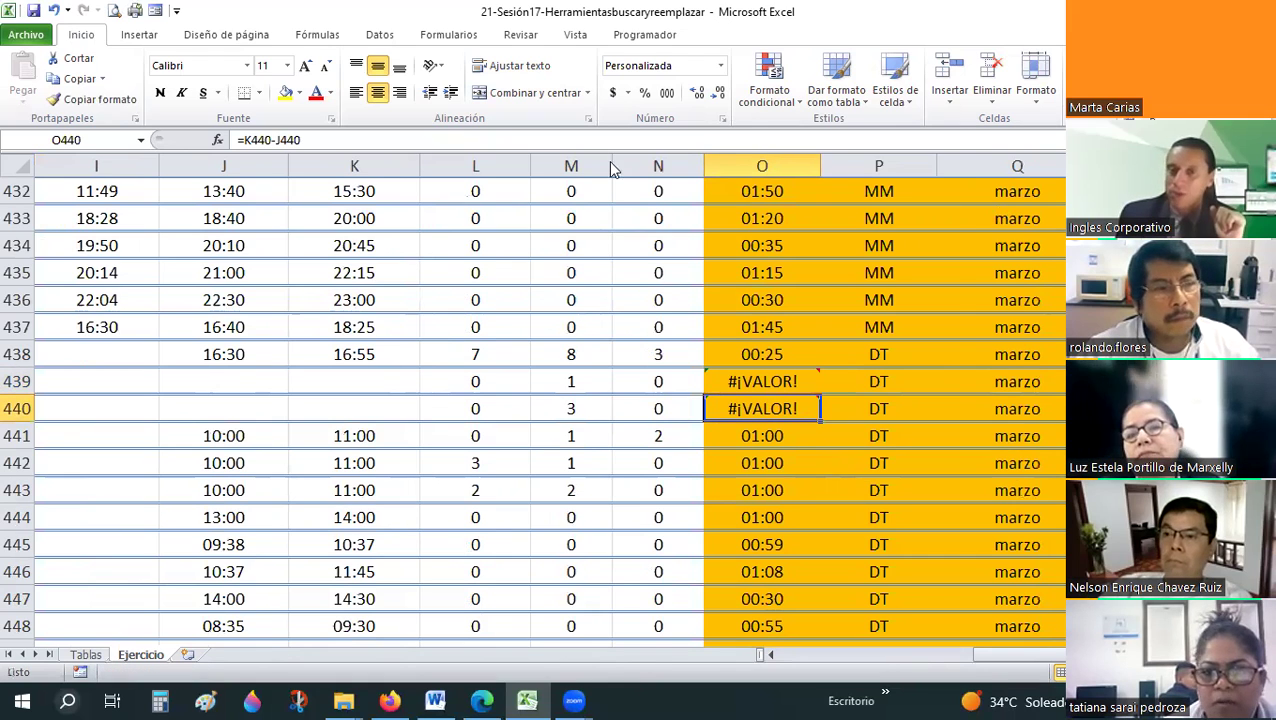
{"action": "key", "text": "ctrl+g"}
{"action": "key", "text": "alt+e"}
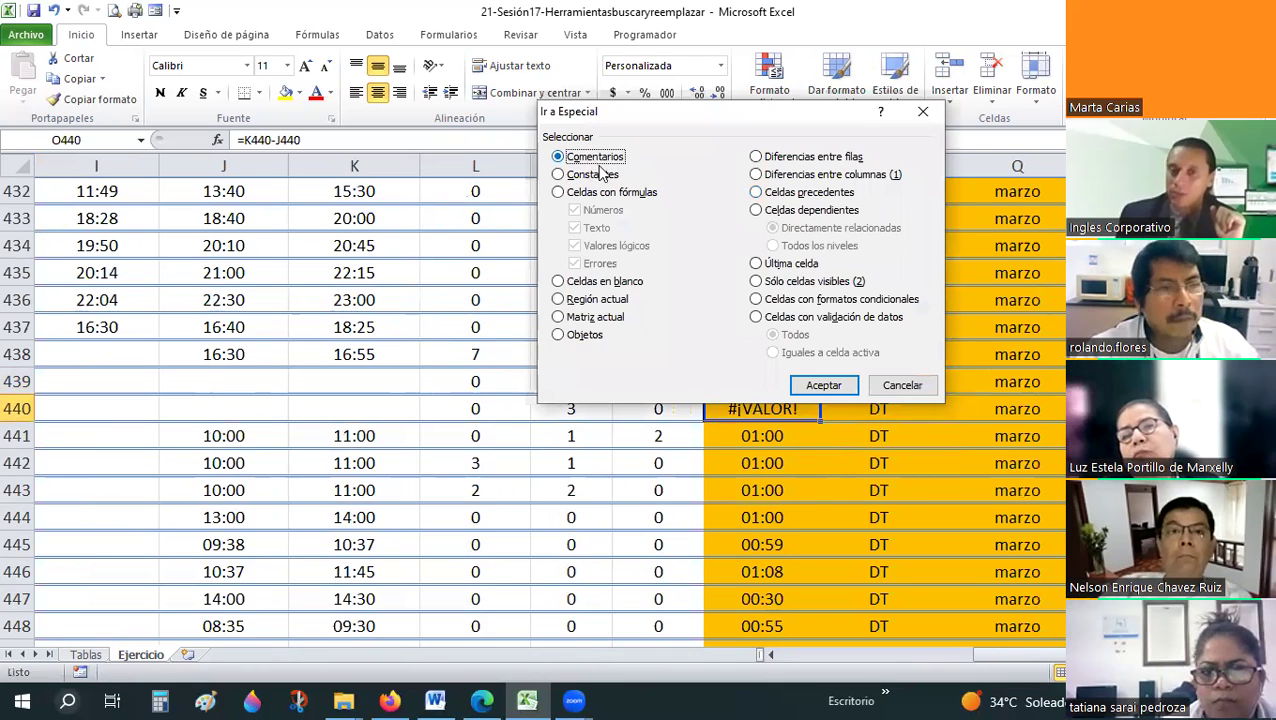
- Cancel the formula-cell selection and jump back to table header $B$11
{"action": "left_click", "coordinate": [558, 193]}
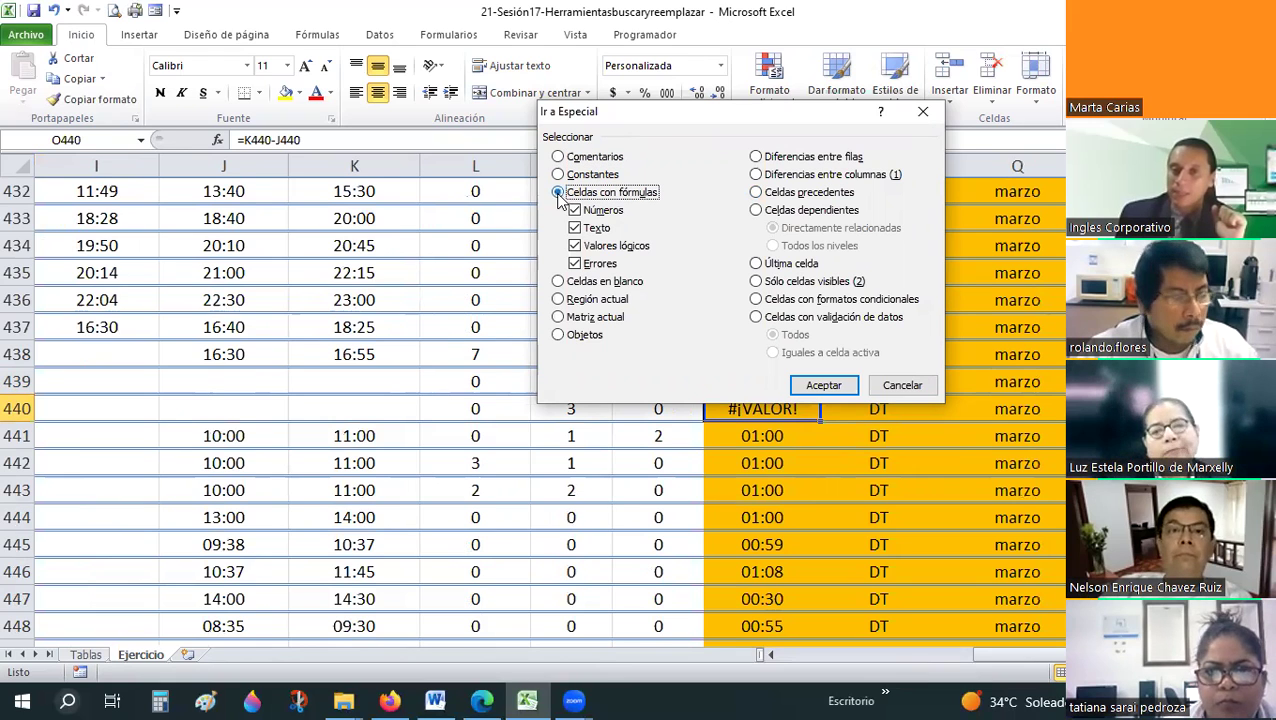
{"action": "left_click", "coordinate": [898, 384]}
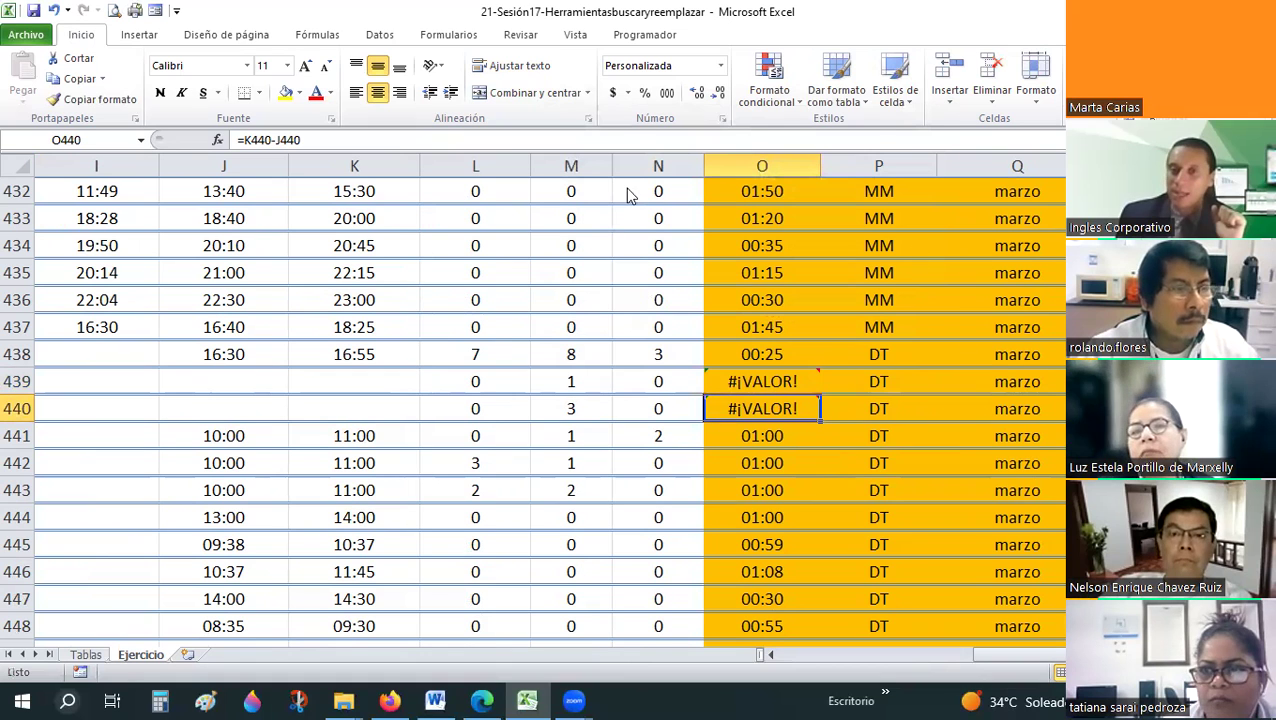
{"action": "key", "text": "F5"}
{"action": "key", "text": "Down"}
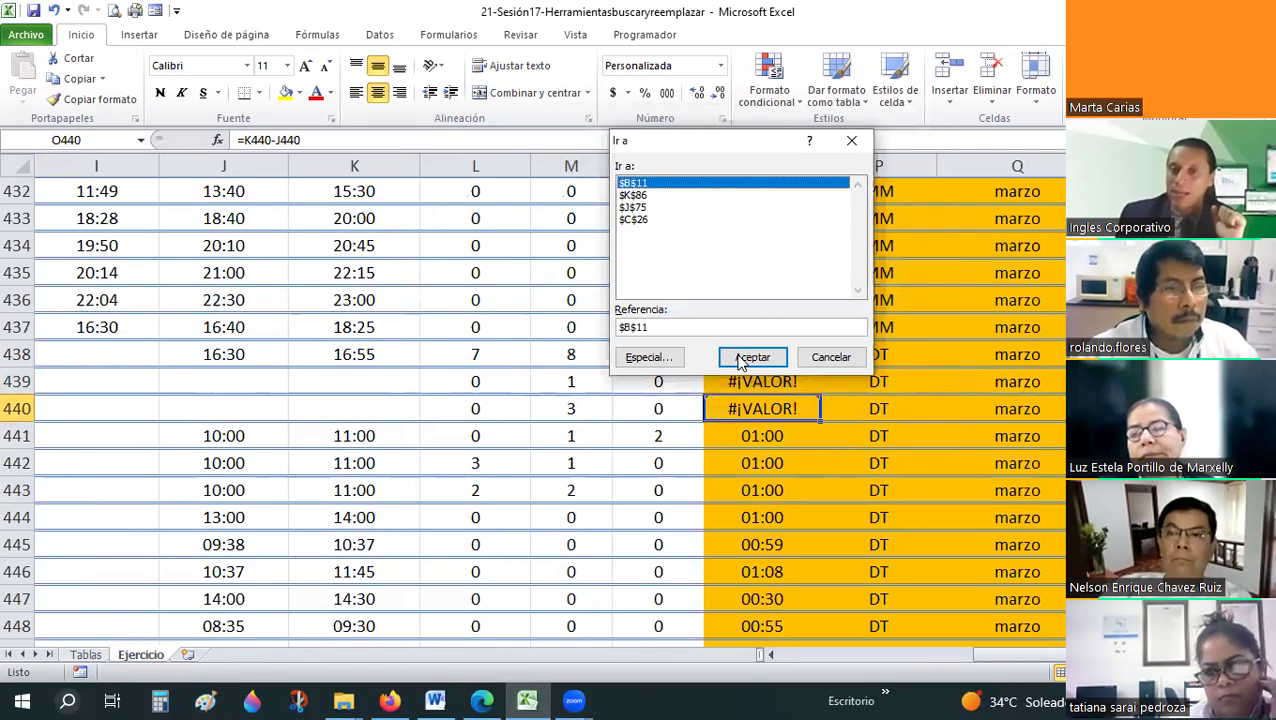
{"action": "key", "text": "Return"}
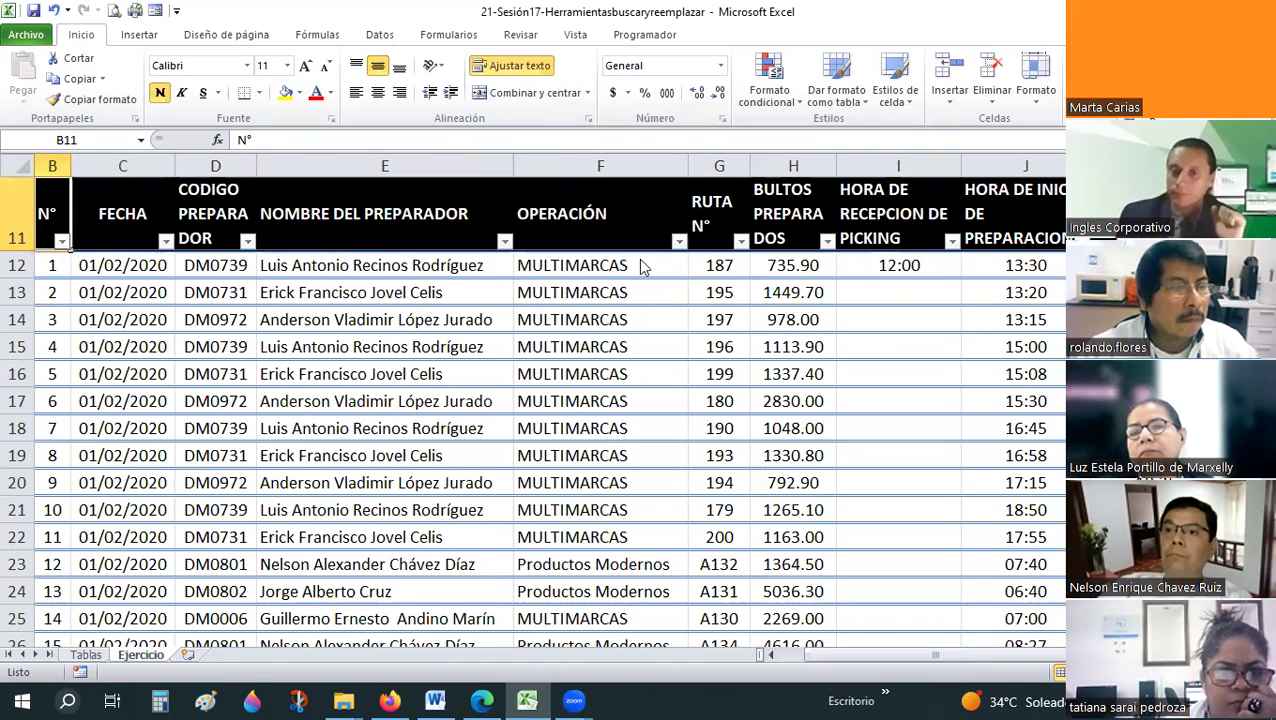
- Select every formula cell on the sheet with Ir a Especial
{"action": "key", "text": "F5"}
{"action": "key", "text": "alt+e"}
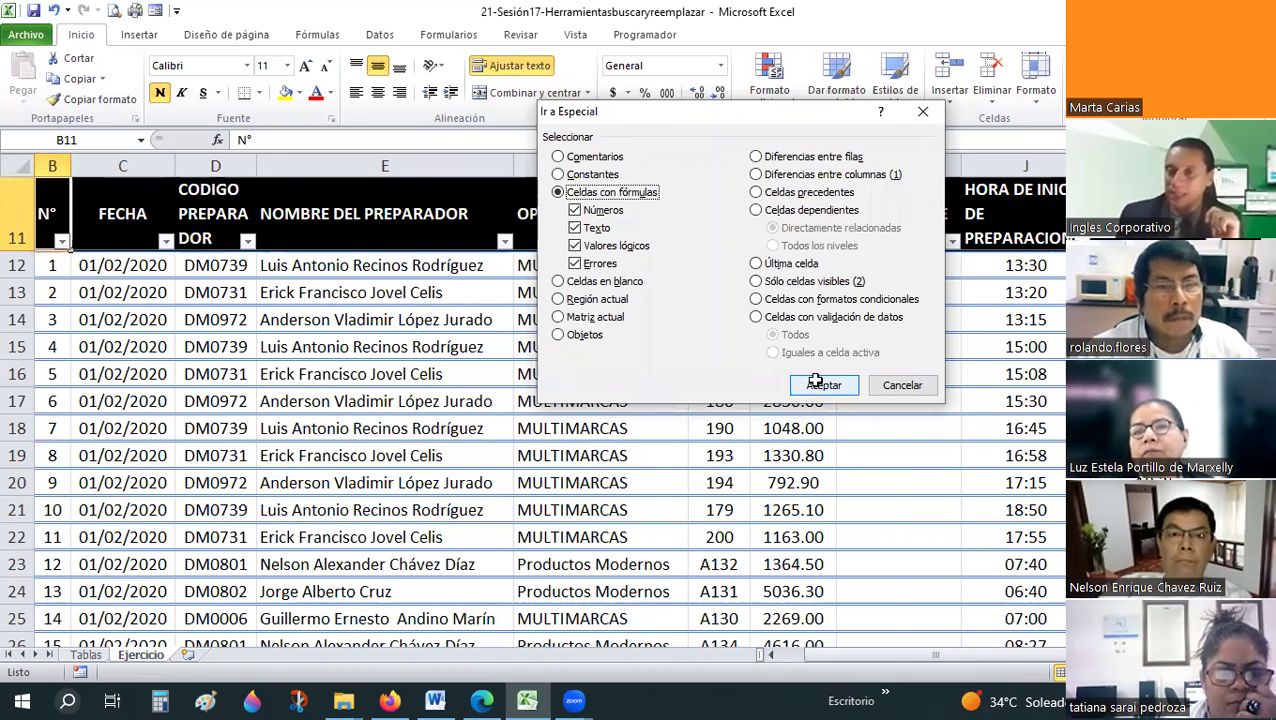
{"action": "left_click", "coordinate": [822, 385]}
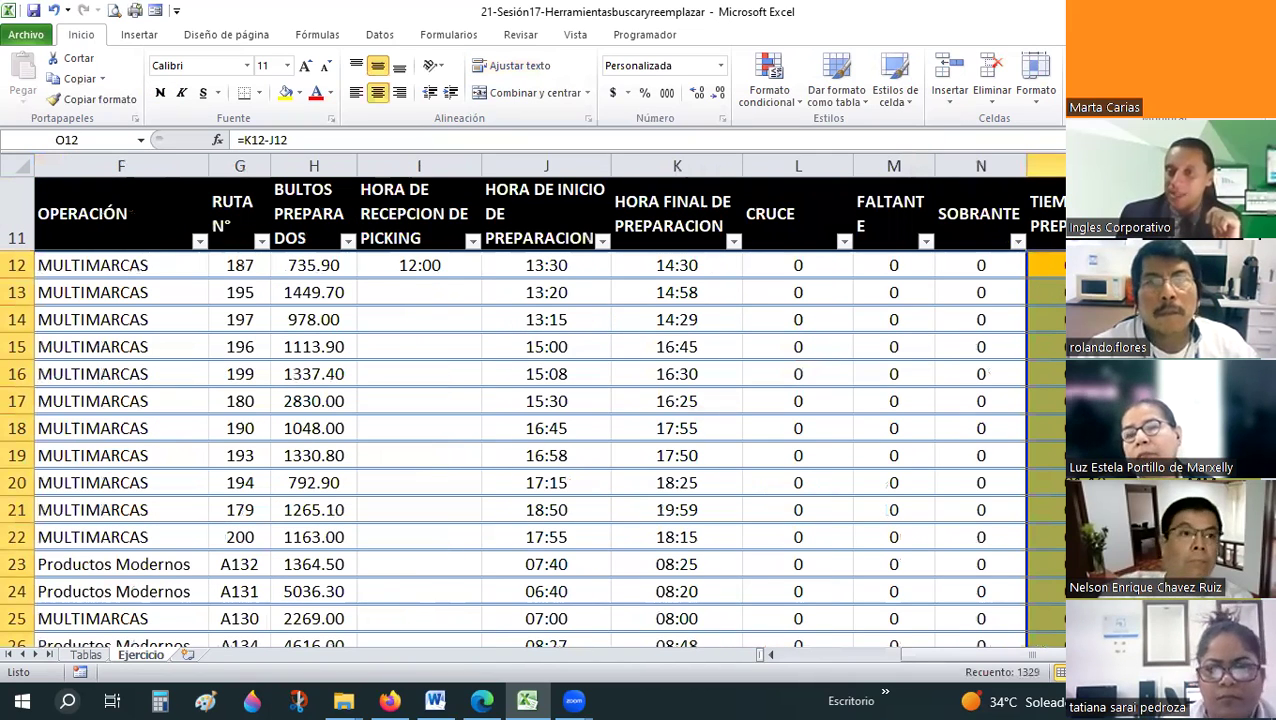
- Inspect the duration, abbreviation and month formulas in O12–Q15, then reopen Ir a Especial
{"action": "scroll", "coordinate": [842, 318], "scroll_direction": "right", "scroll_amount": 3}
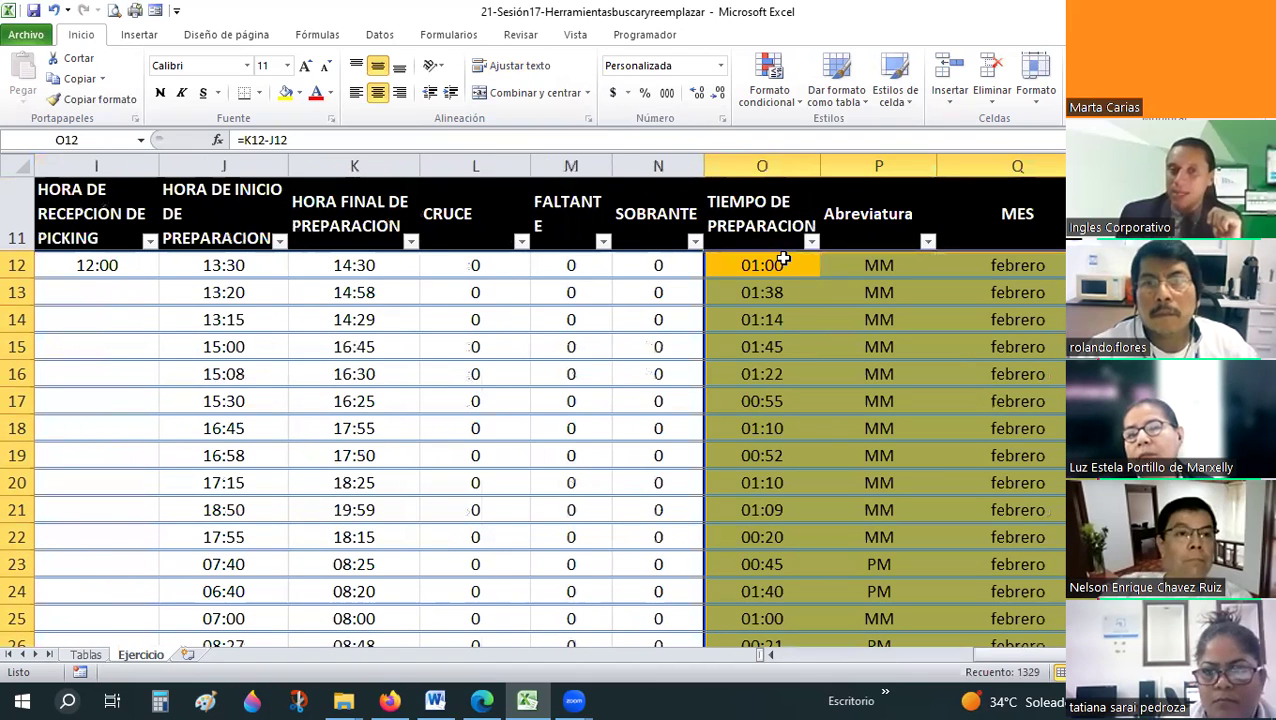
{"action": "left_click", "coordinate": [784, 259]}
{"action": "left_click", "coordinate": [933, 270]}
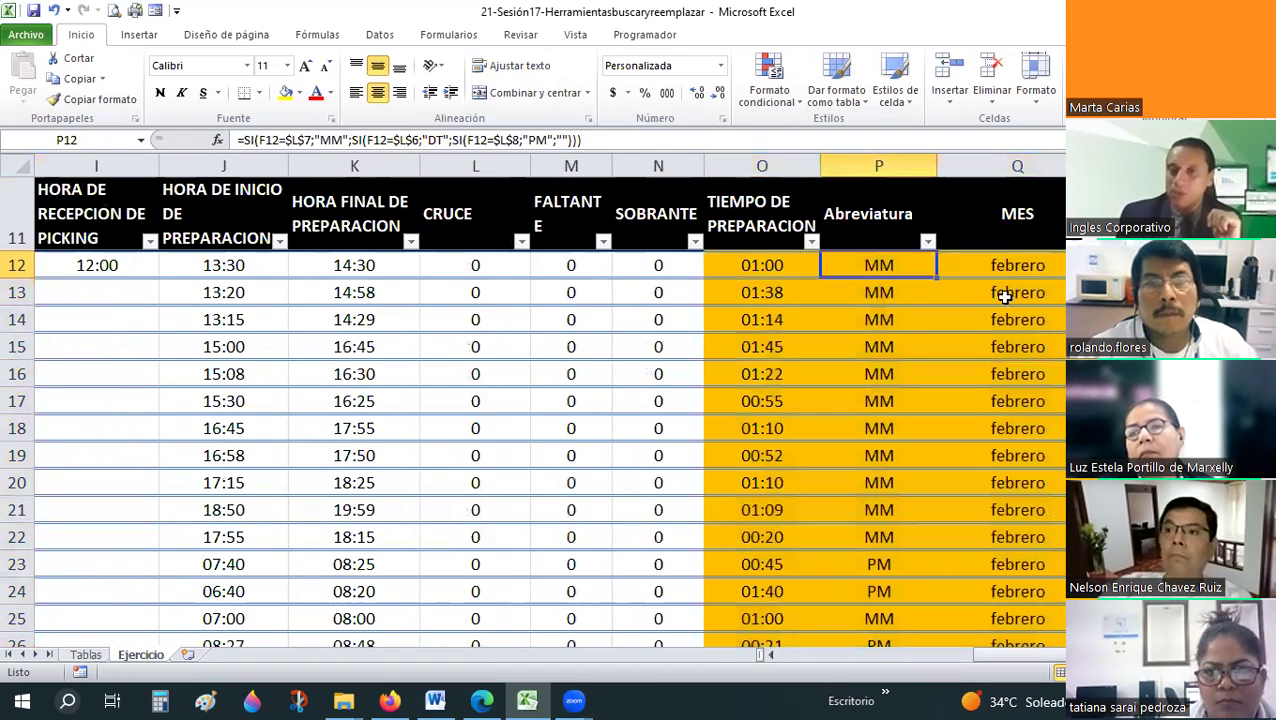
{"action": "key", "text": "Right"}
{"action": "left_click", "coordinate": [761, 298]}
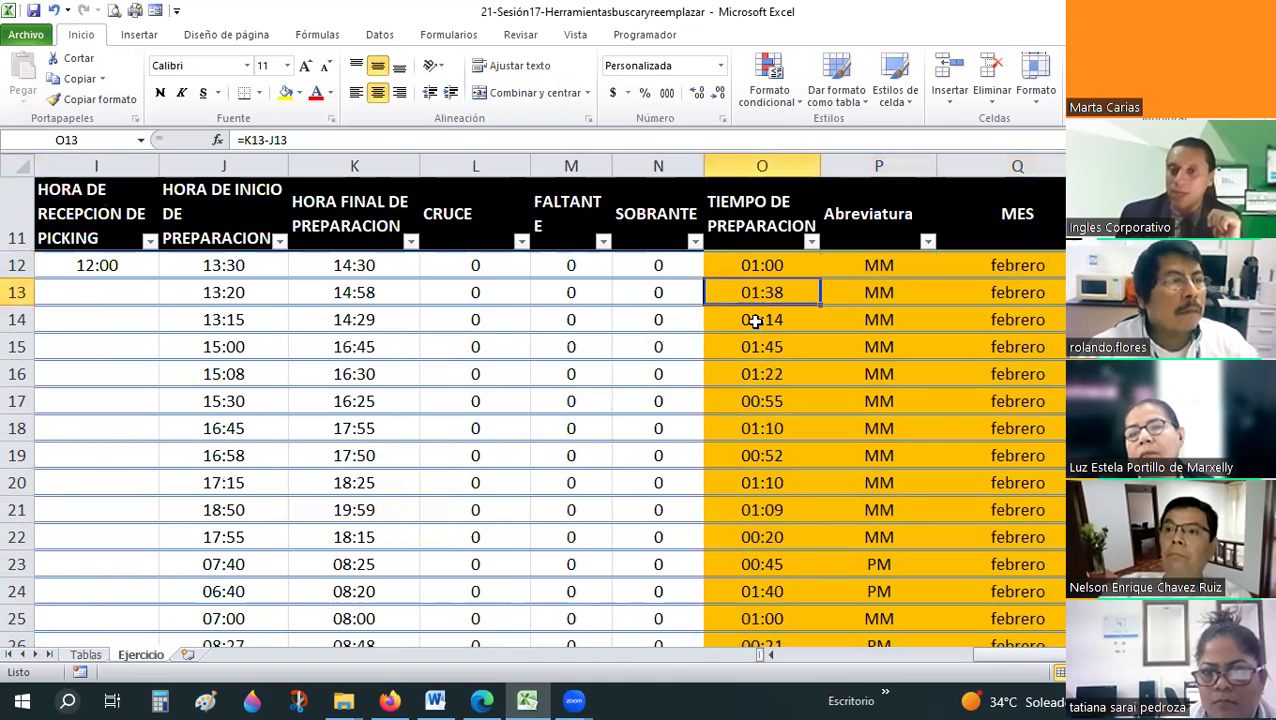
{"action": "left_click", "coordinate": [996, 322]}
{"action": "left_click", "coordinate": [1019, 350]}
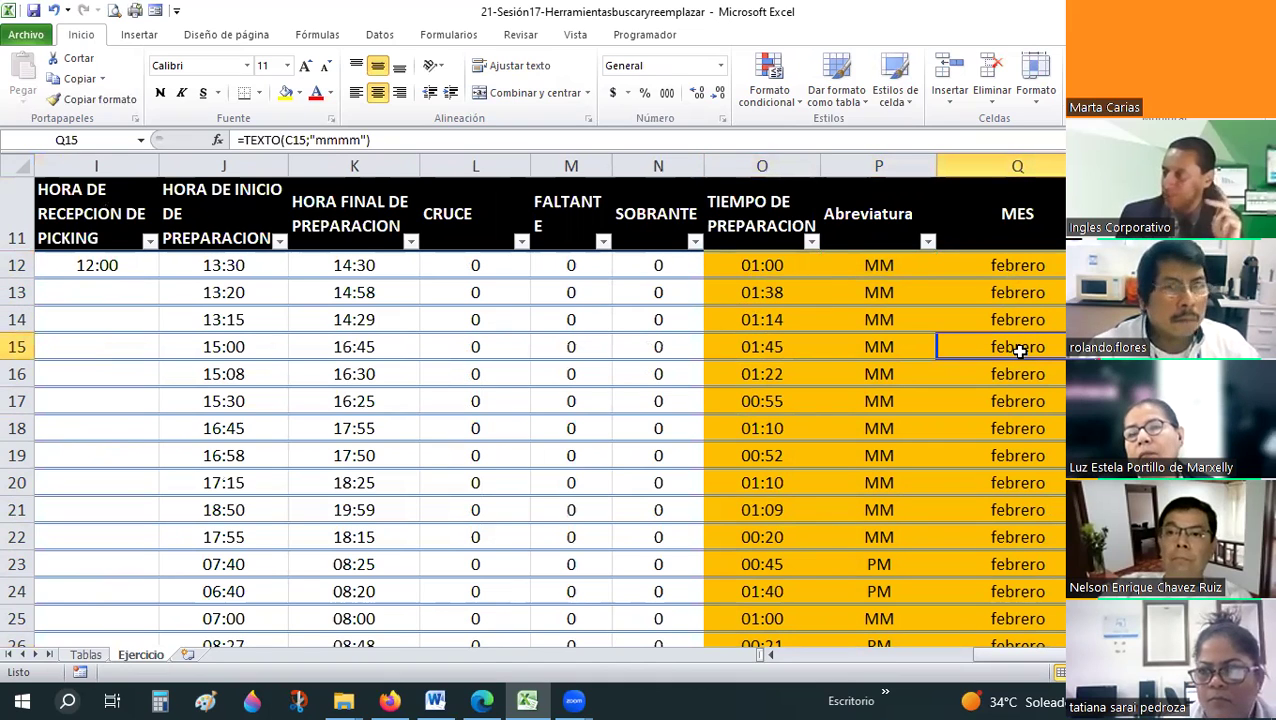
{"action": "left_click", "coordinate": [790, 272]}
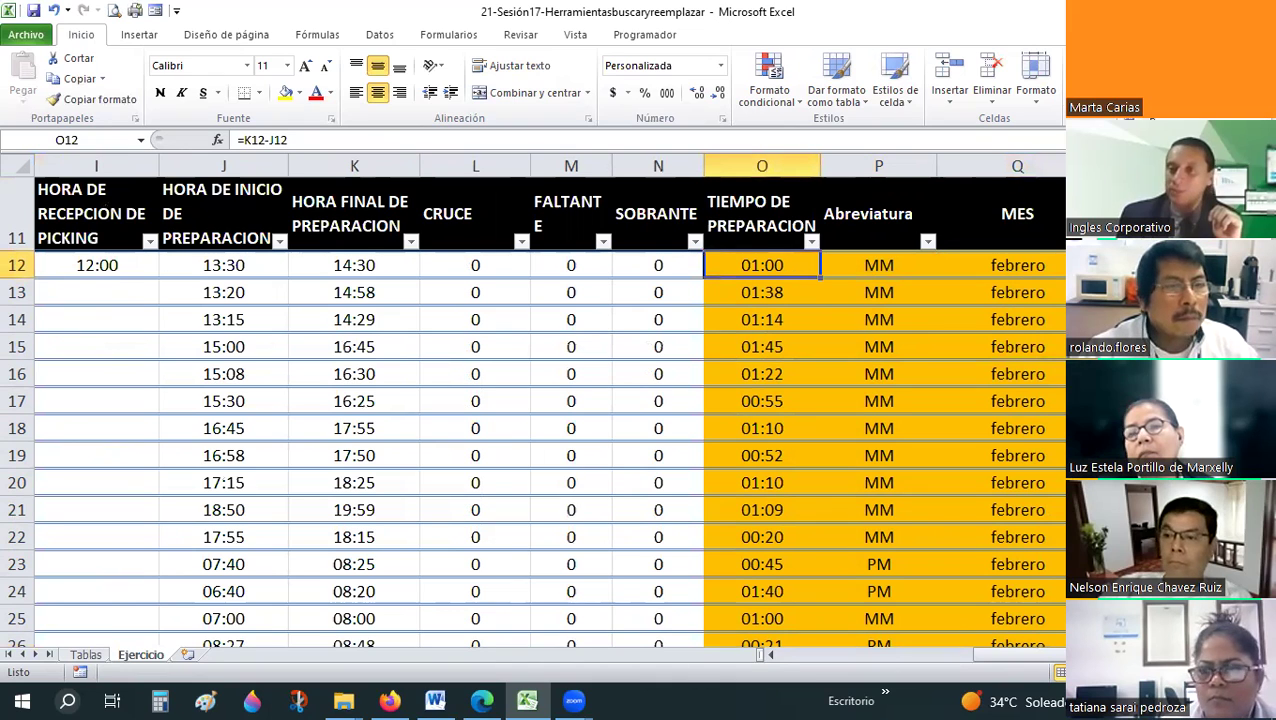
{"action": "key", "text": "ctrl+g"}
{"action": "key", "text": "alt+e"}
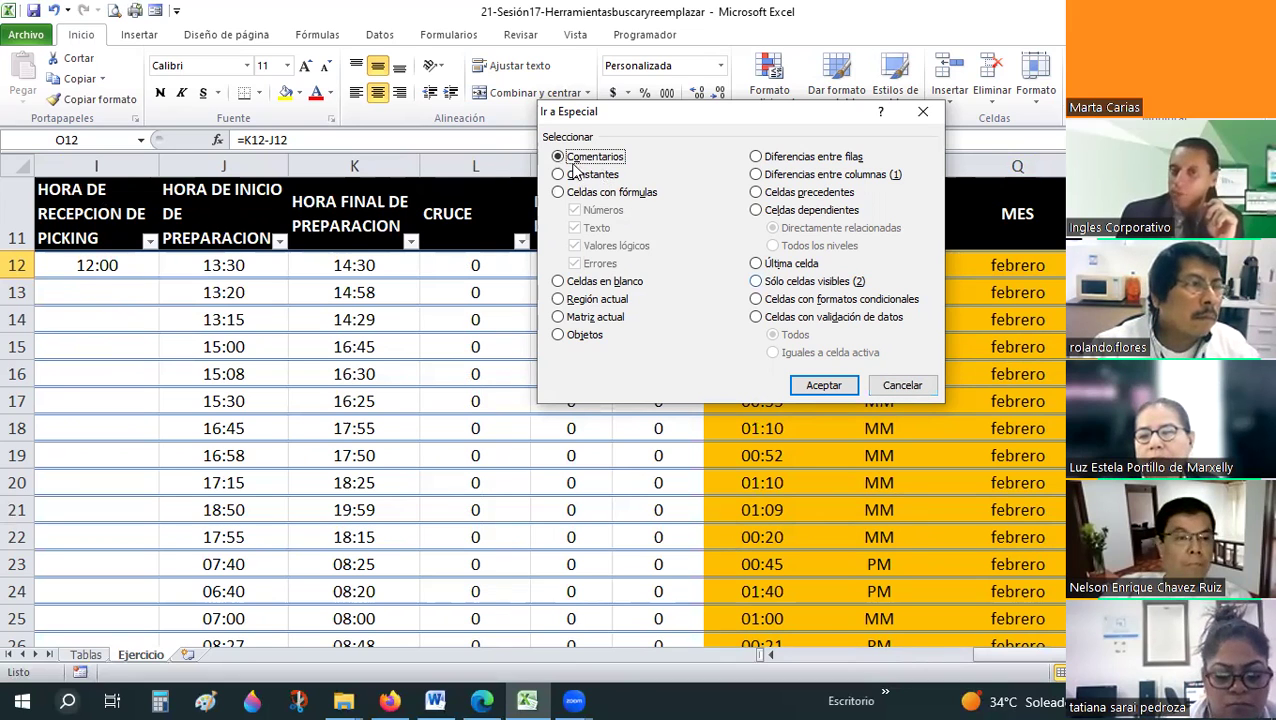
- Select every cell that has a comment using Ir a Especial > Comentarios
{"action": "left_click", "coordinate": [824, 386]}
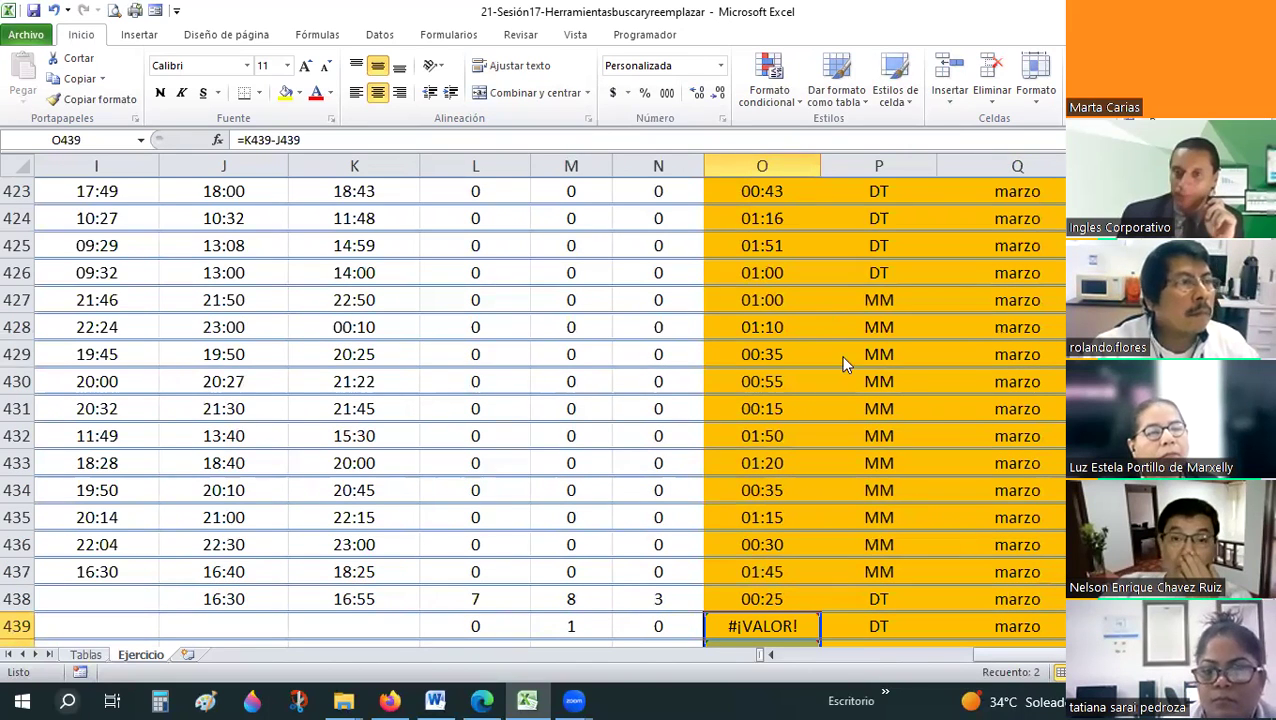
{"action": "key", "text": "F5"}
{"action": "key", "text": "alt+e"}
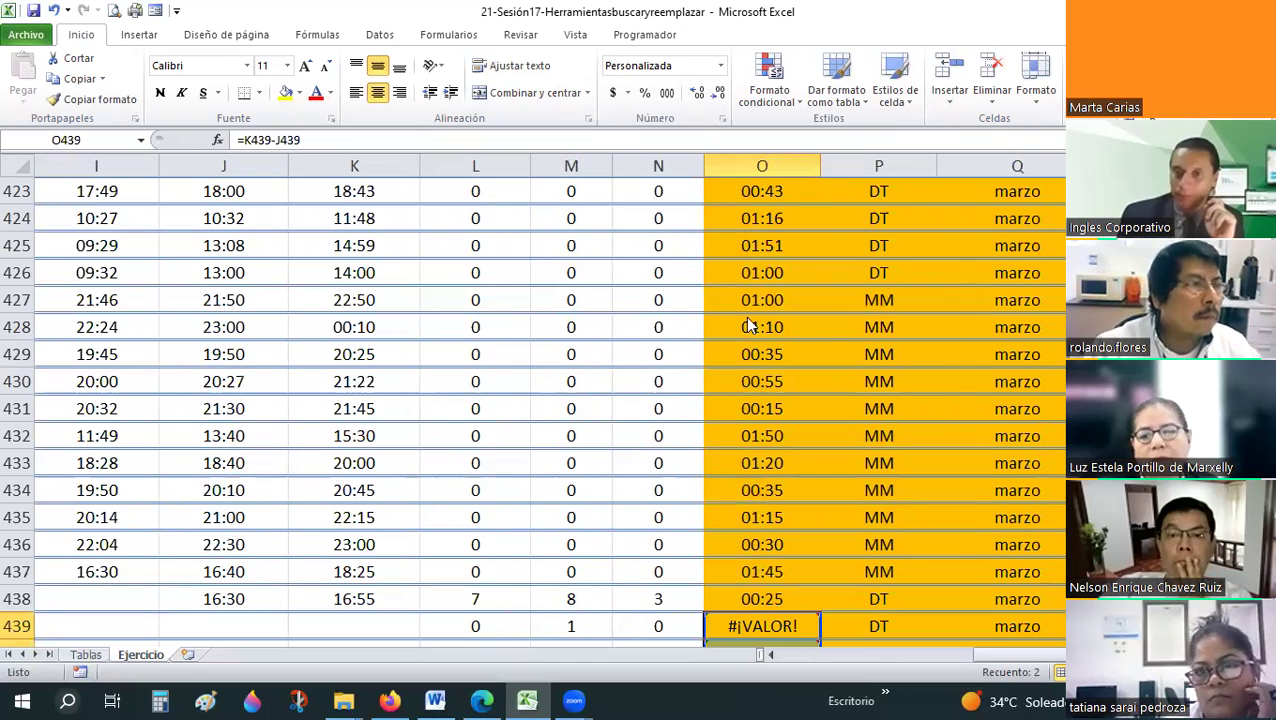
{"action": "left_click", "coordinate": [798, 385]}
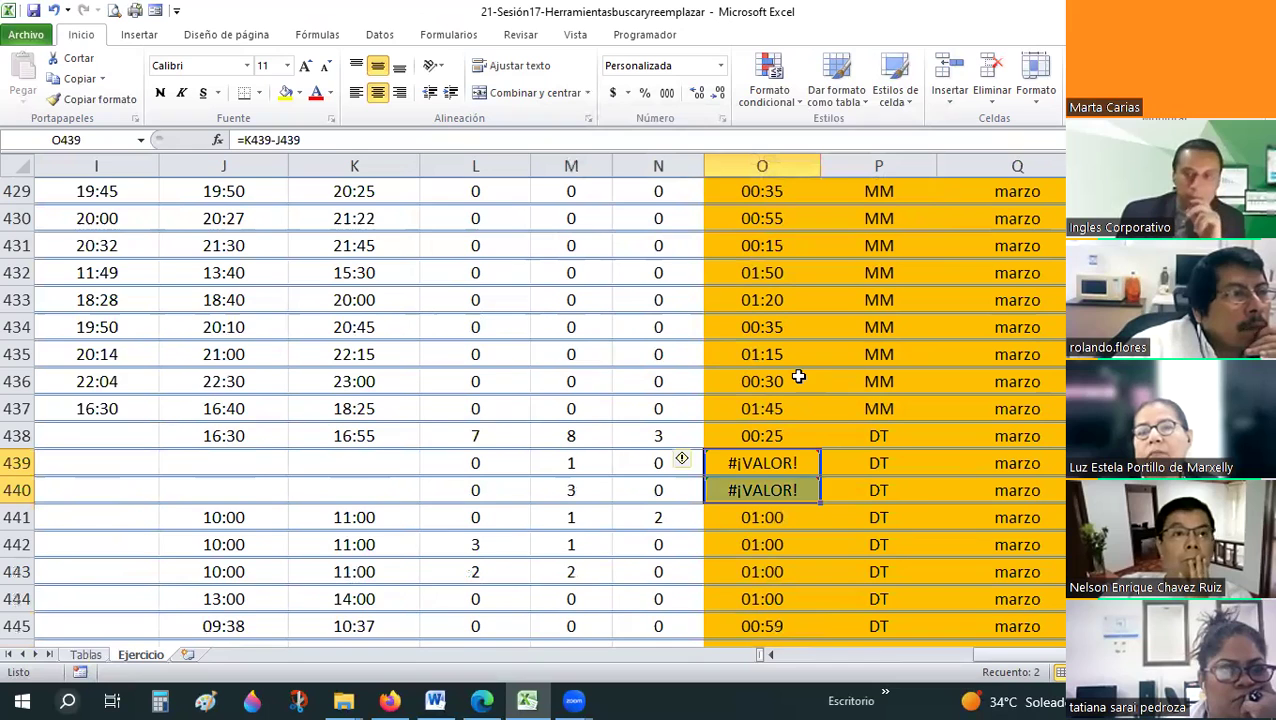
{"action": "scroll", "coordinate": [786, 543], "scroll_direction": "down", "scroll_amount": 4}
- Insert a new comment with short text on cell O453
{"action": "right_click", "coordinate": [778, 518]}
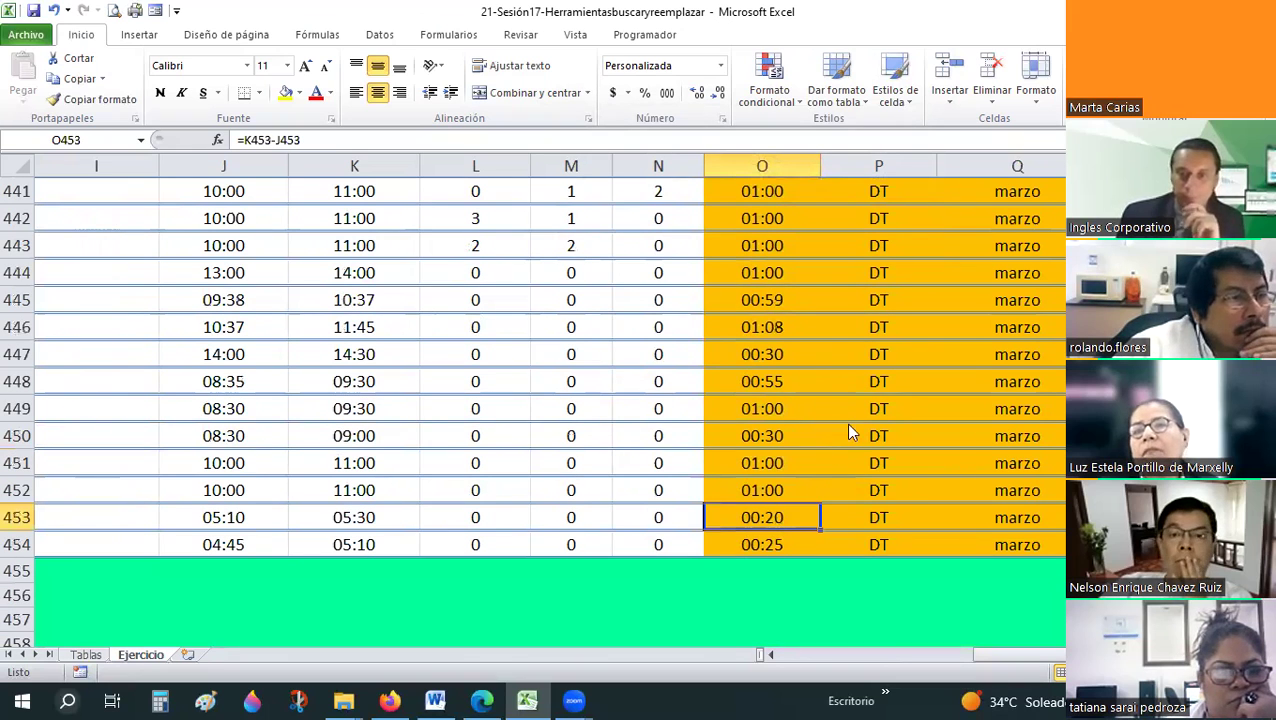
{"action": "left_click", "coordinate": [847, 420]}
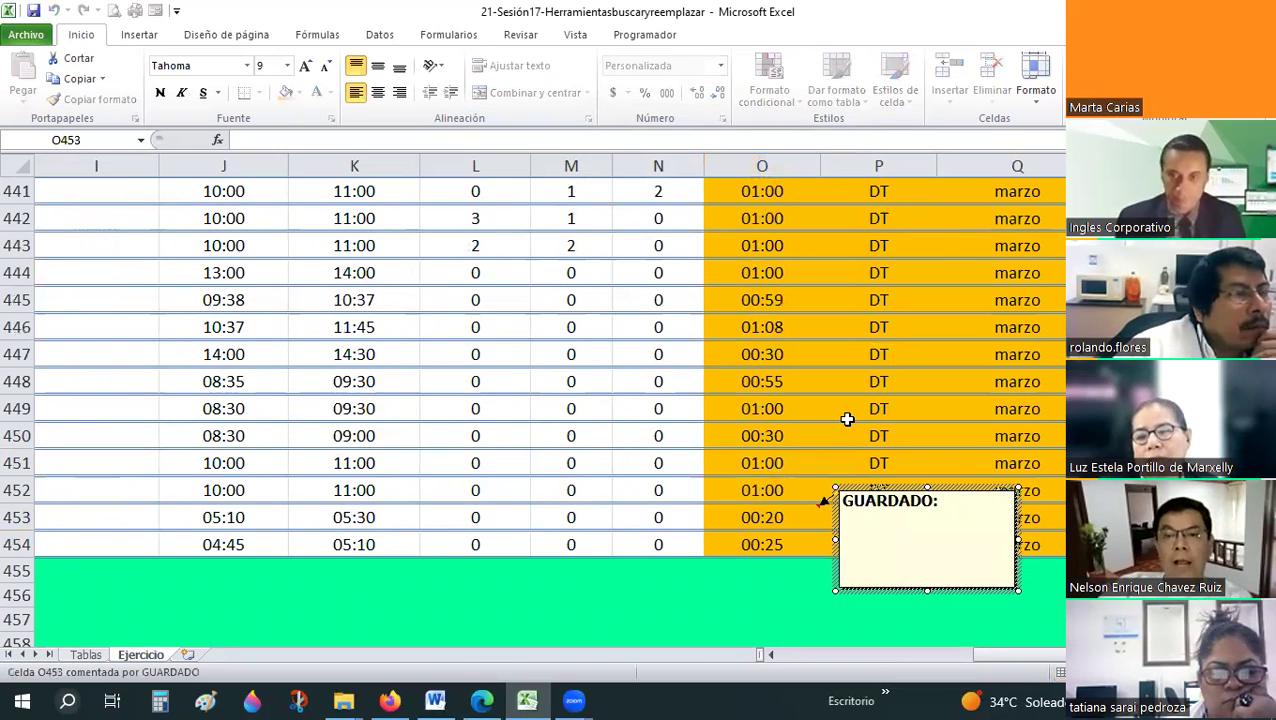
{"action": "type", "text": "asd"}
{"action": "key", "text": "BackSpace"}
{"action": "key", "text": "BackSpace"}
{"action": "type", "text": "nda"}
{"action": "left_click", "coordinate": [838, 402]}
- Select duration cell O423 and bring up Ir a Especial again
{"action": "scroll", "coordinate": [838, 402], "scroll_direction": "up", "scroll_amount": 5}
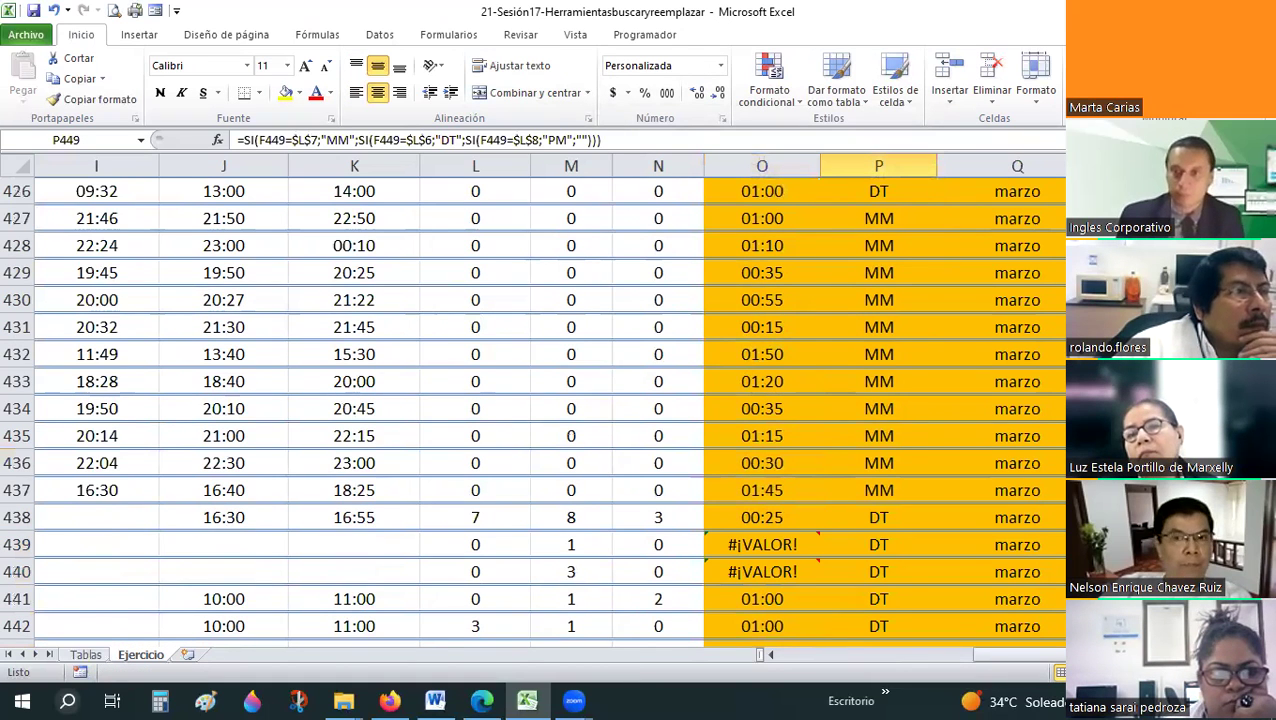
{"action": "scroll", "coordinate": [762, 354], "scroll_direction": "up", "scroll_amount": 3}
{"action": "left_click", "coordinate": [762, 354]}
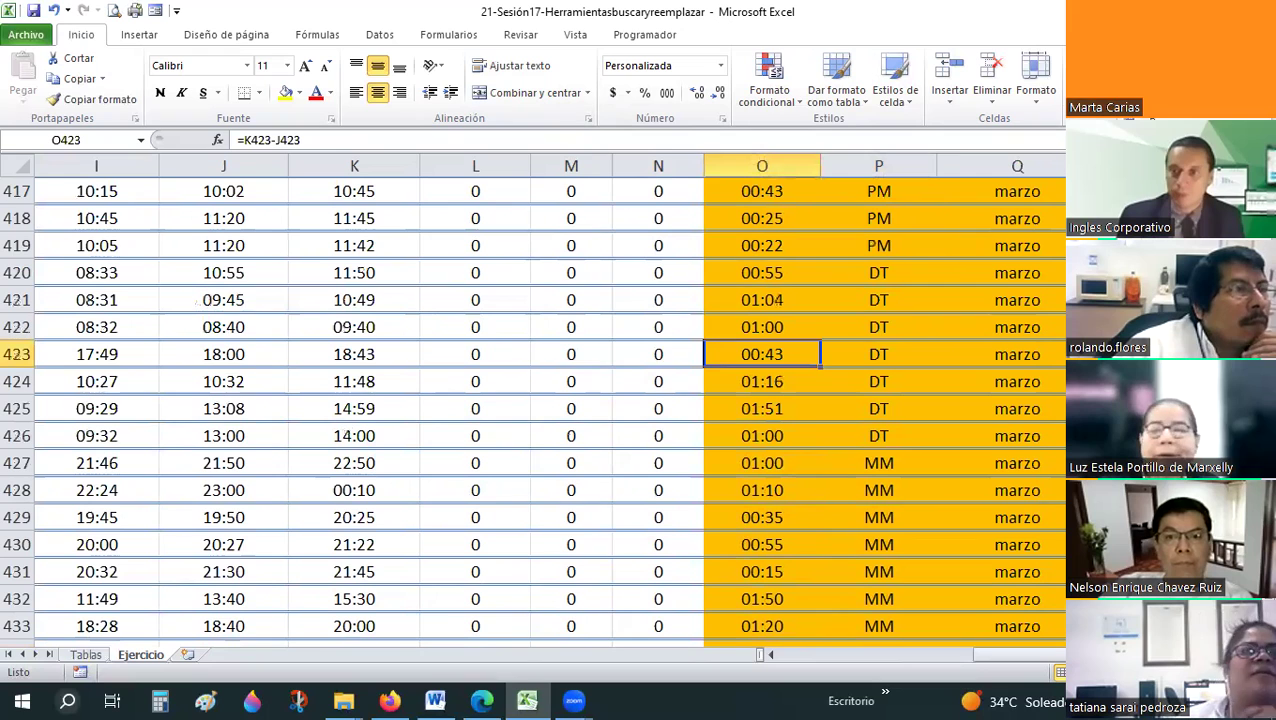
{"action": "key", "text": "ctrl+g"}
{"action": "key", "text": "alt+e"}
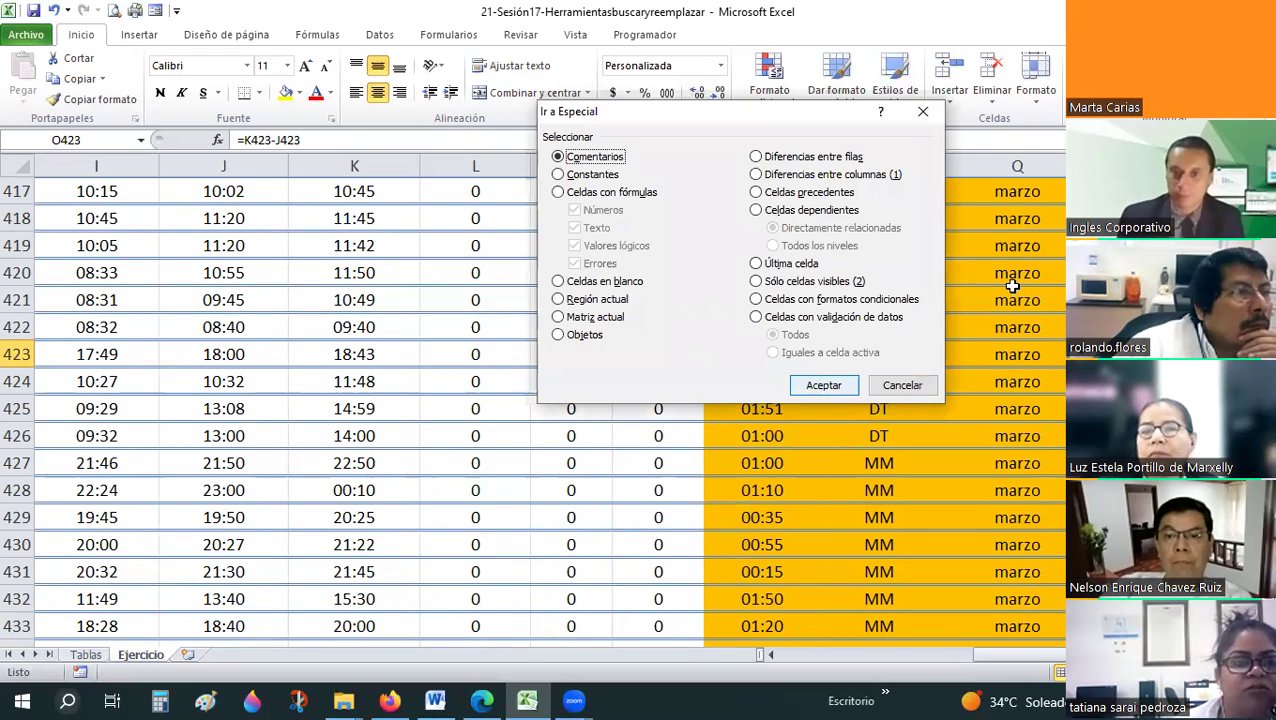
- Select the commented cells repeatedly via Comentarios, checking the results around row 445
{"action": "key", "text": "Return"}
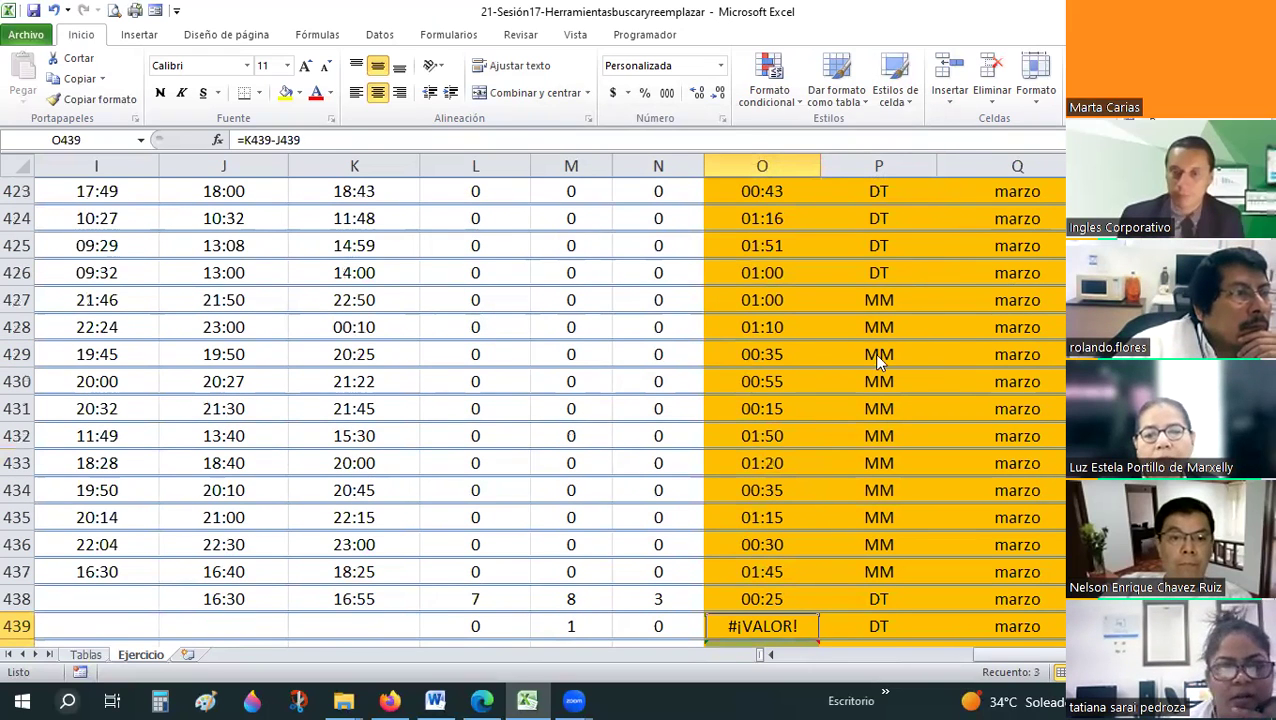
{"action": "key", "text": "ctrl+g"}
{"action": "key", "text": "alt+e"}
{"action": "left_click", "coordinate": [817, 381]}
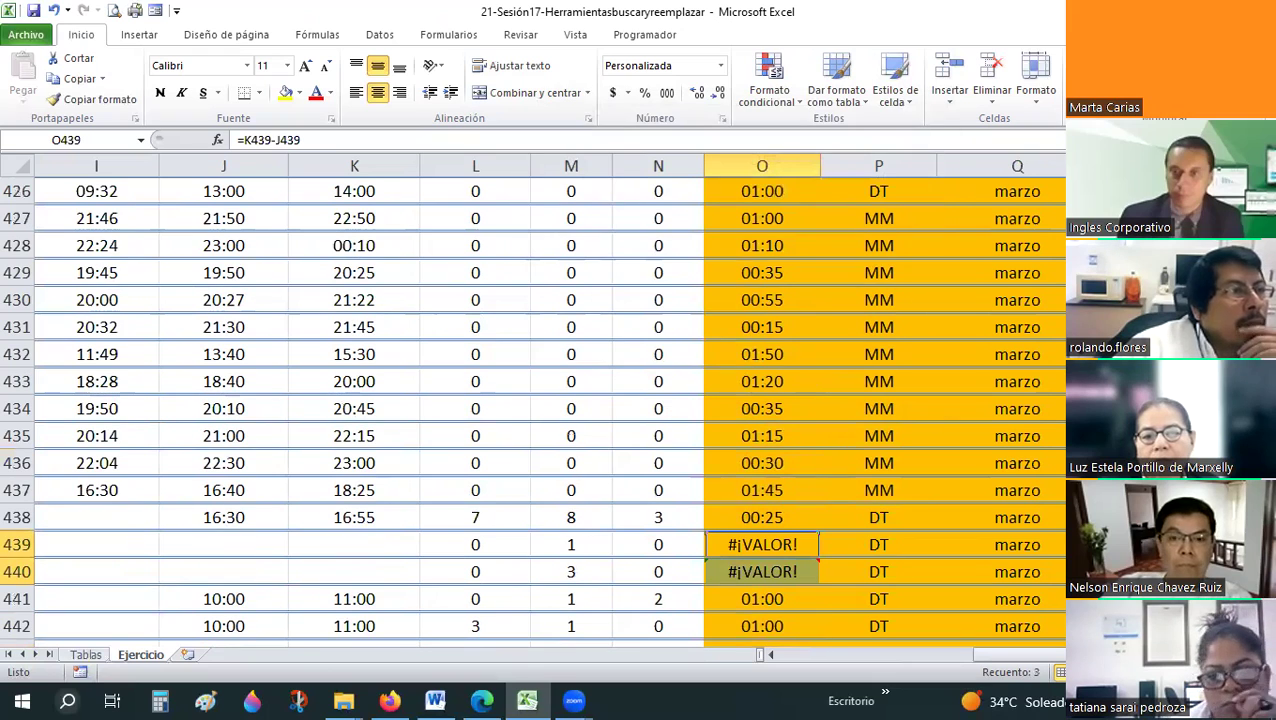
{"action": "key", "text": "ctrl+g"}
{"action": "key", "text": "alt+e"}
{"action": "left_click", "coordinate": [814, 385]}
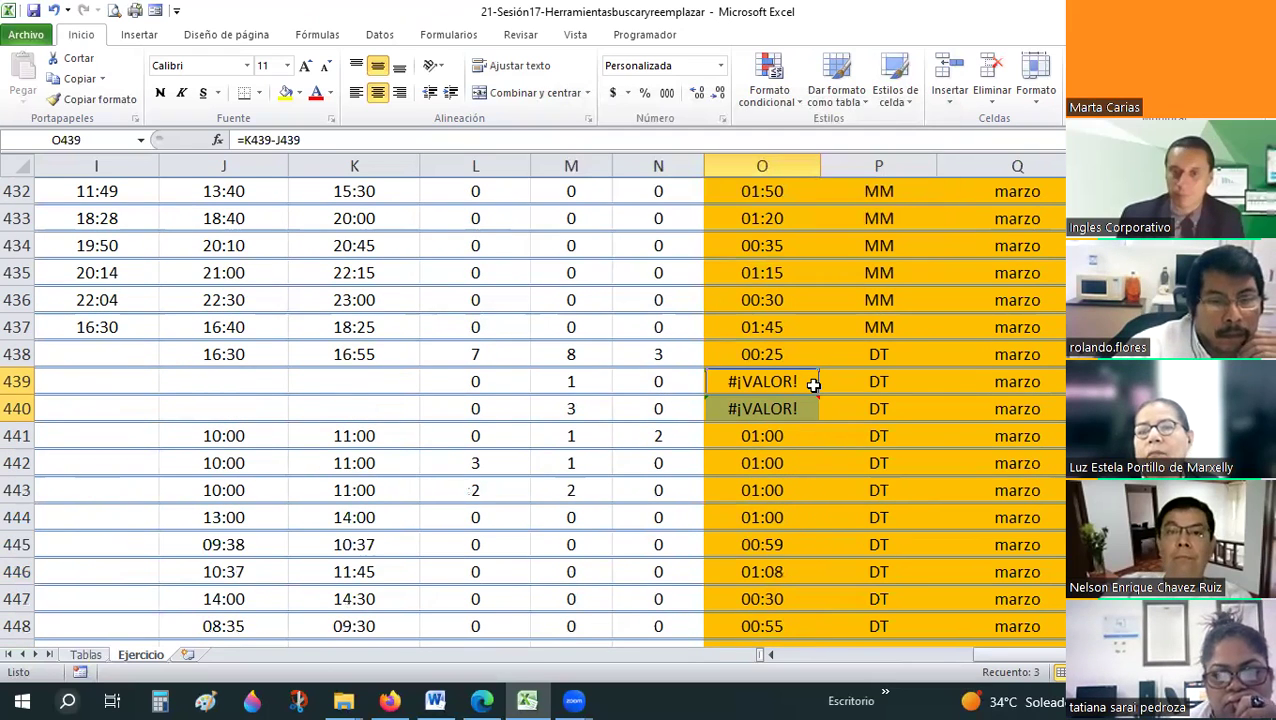
{"action": "scroll", "coordinate": [814, 385], "scroll_direction": "down", "scroll_amount": 4}
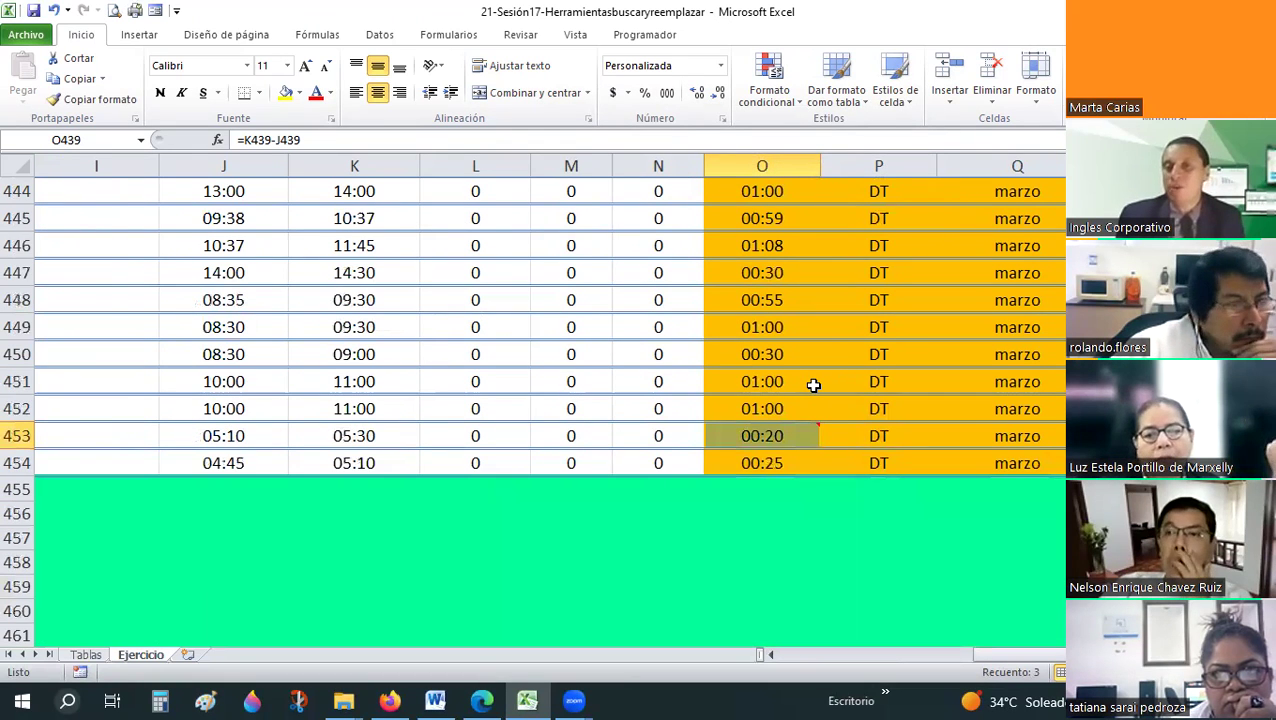
{"action": "scroll", "coordinate": [814, 385], "scroll_direction": "up", "scroll_amount": 4}
{"action": "scroll", "coordinate": [814, 385], "scroll_direction": "down", "scroll_amount": 2}
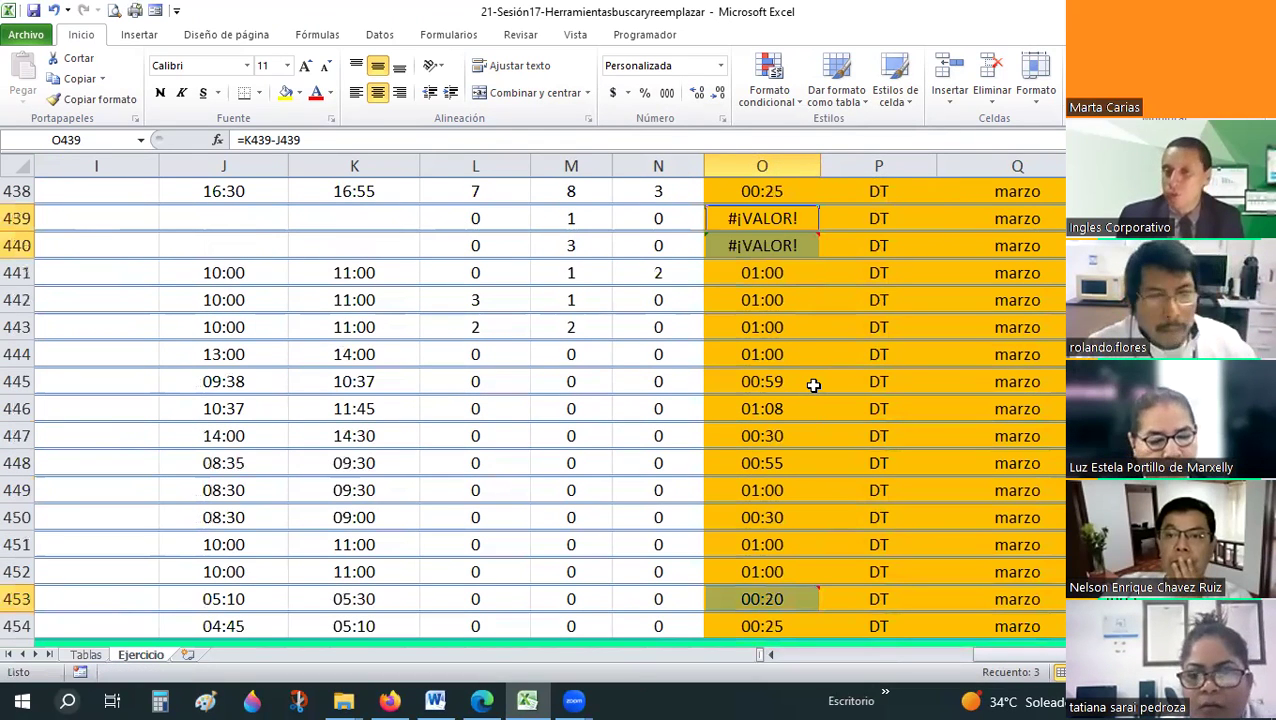
{"action": "left_click", "coordinate": [814, 385]}
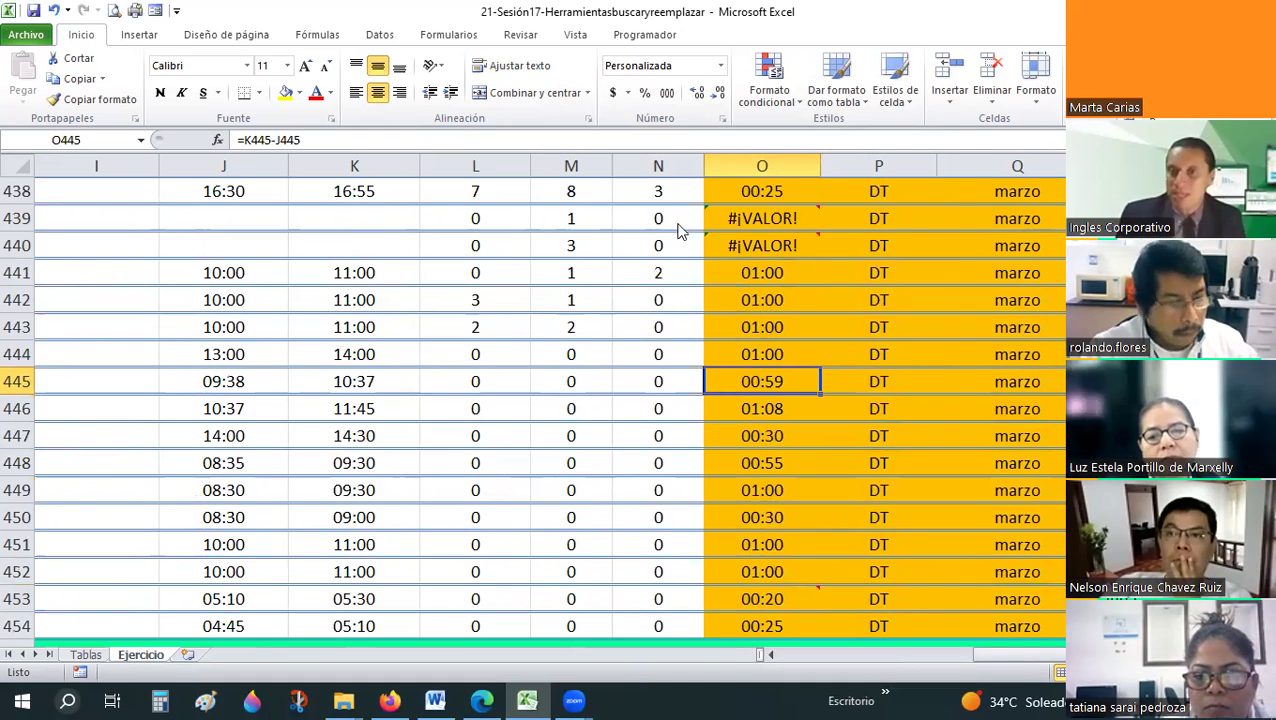
- Reselect all commented cells on the sheet with Ir a Especial
{"action": "key", "text": "F5"}
{"action": "key", "text": "alt+e"}
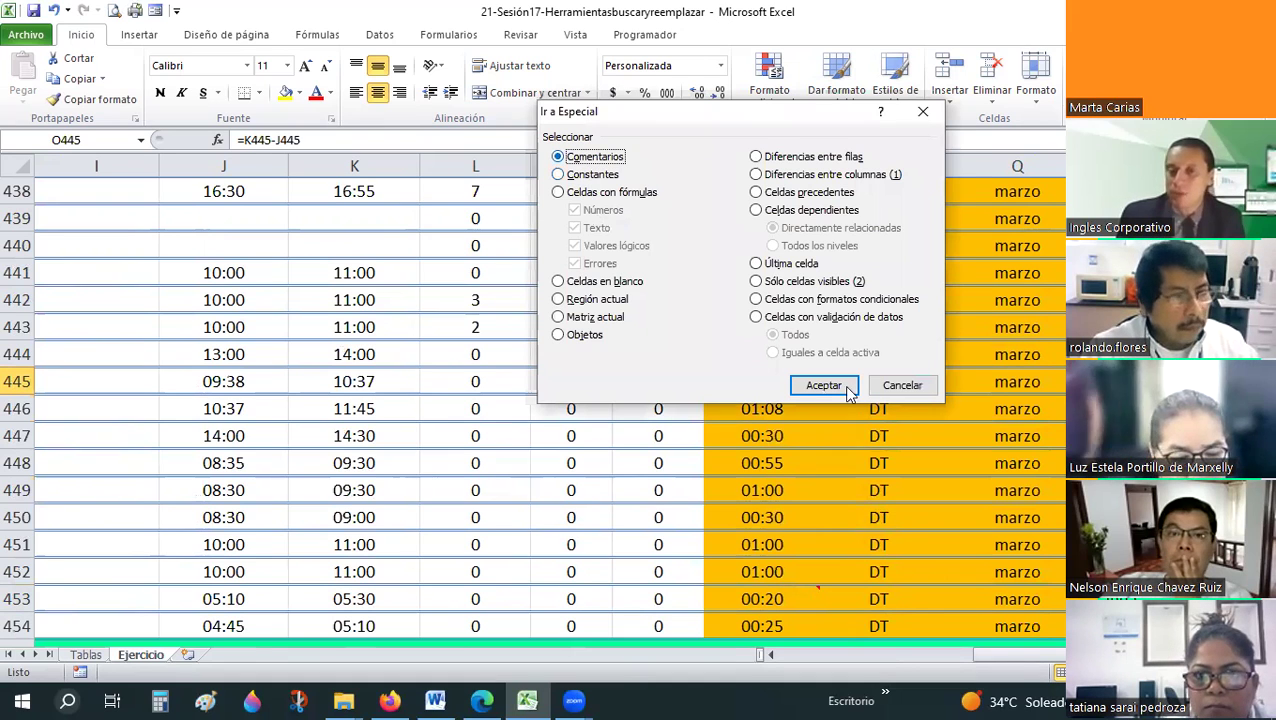
{"action": "left_click", "coordinate": [822, 385]}
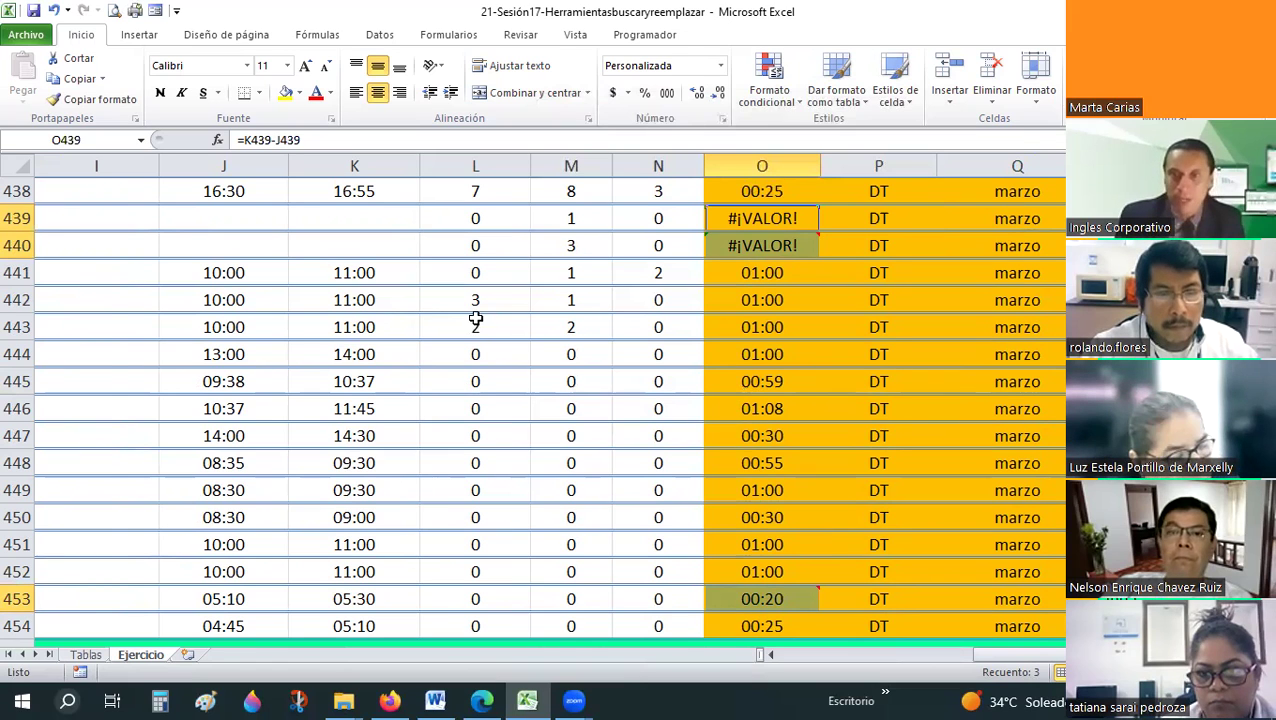
{"action": "scroll", "coordinate": [475, 318], "scroll_direction": "up", "scroll_amount": 10}
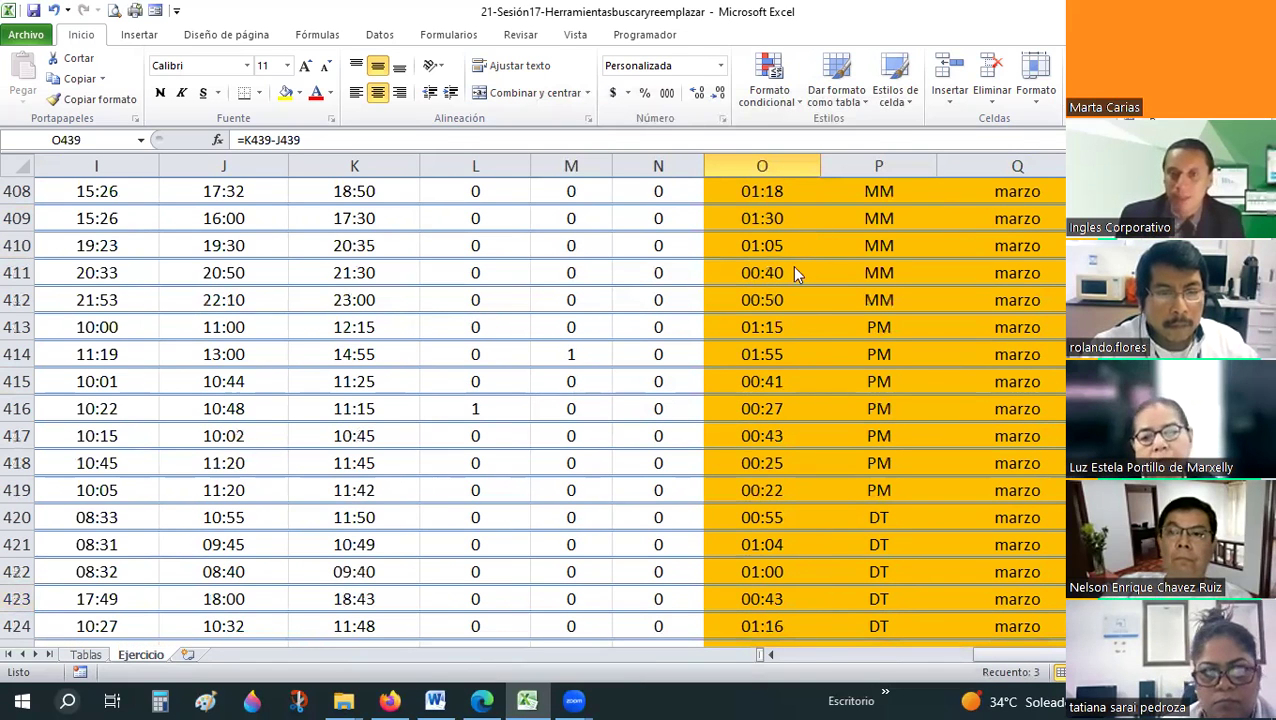
- Jump to $B$11 and select all commented cells once more from the top
{"action": "key", "text": "F5"}
{"action": "key", "text": "Down"}
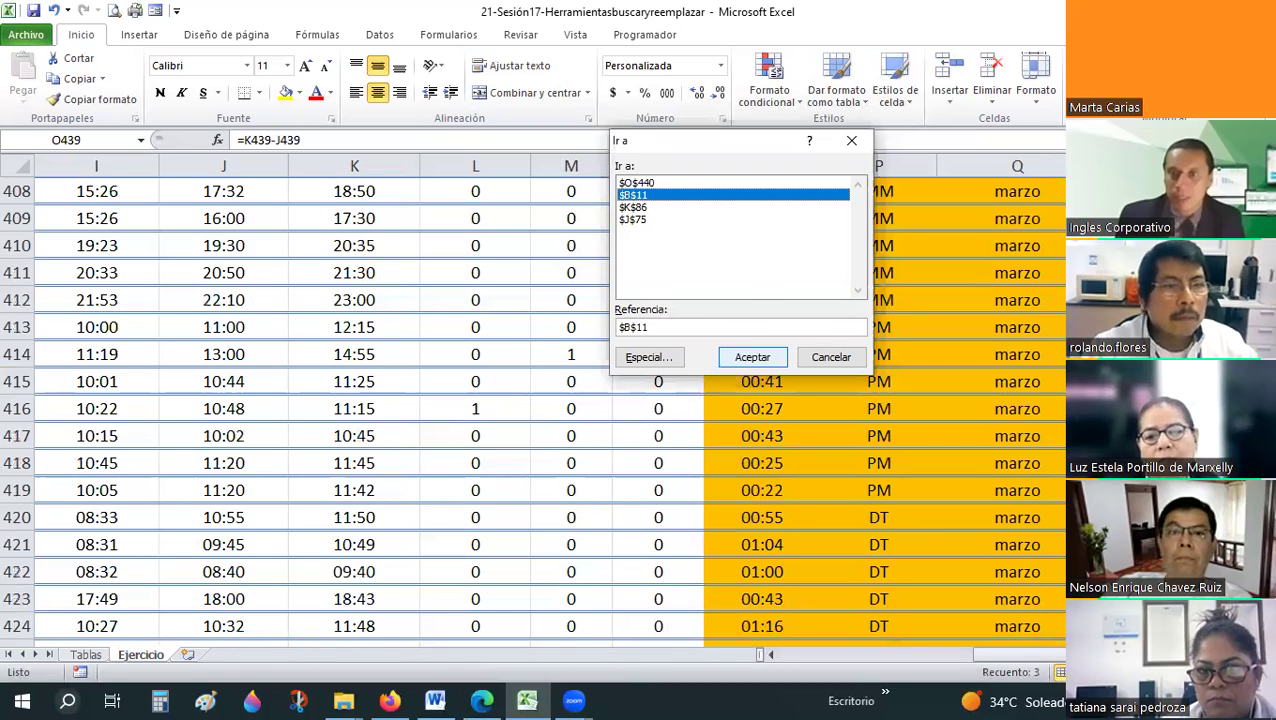
{"action": "key", "text": "Return"}
{"action": "left_click", "coordinate": [793, 346]}
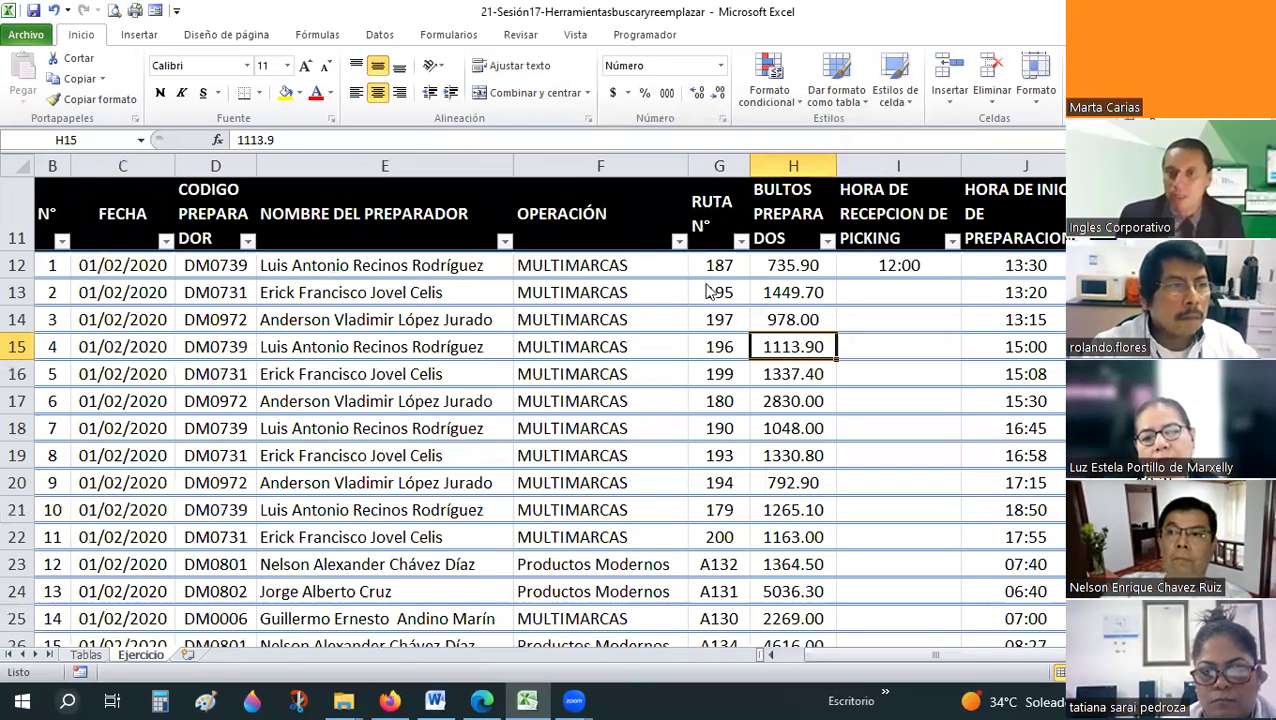
{"action": "key", "text": "F5"}
{"action": "key", "text": "alt+e"}
{"action": "left_click", "coordinate": [820, 379]}
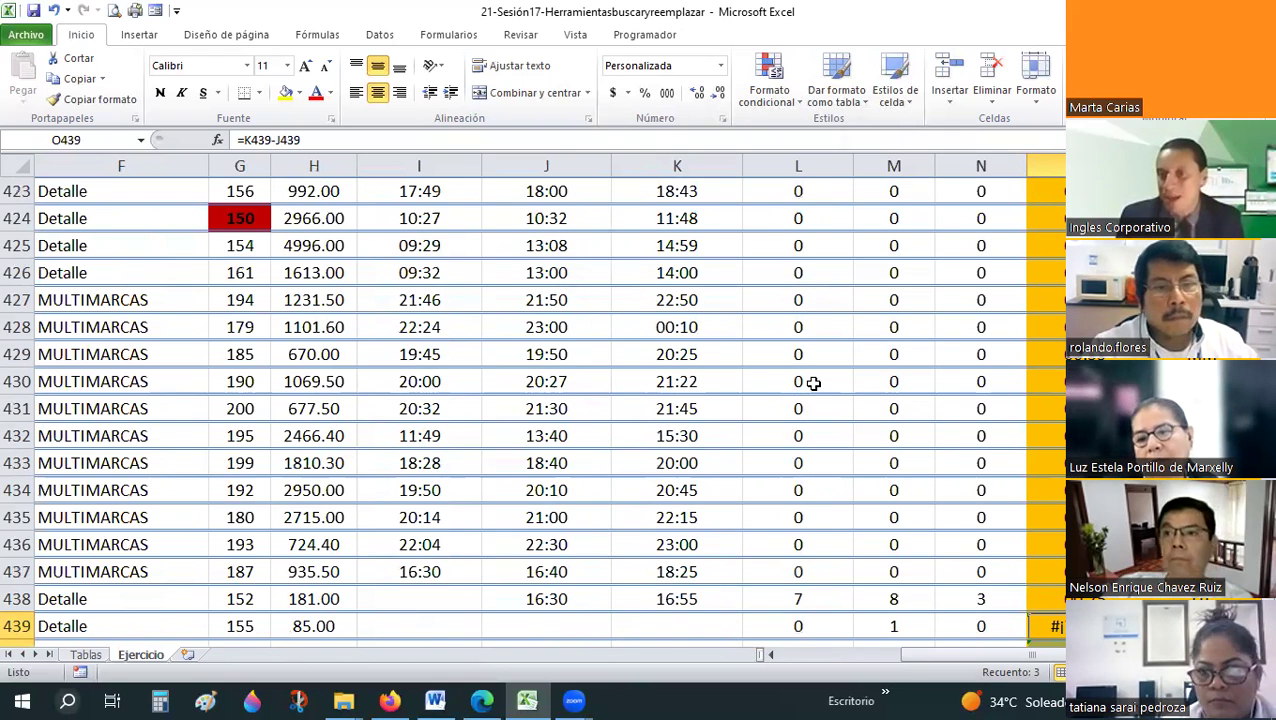
{"action": "scroll", "coordinate": [813, 383], "scroll_direction": "down", "scroll_amount": 5}
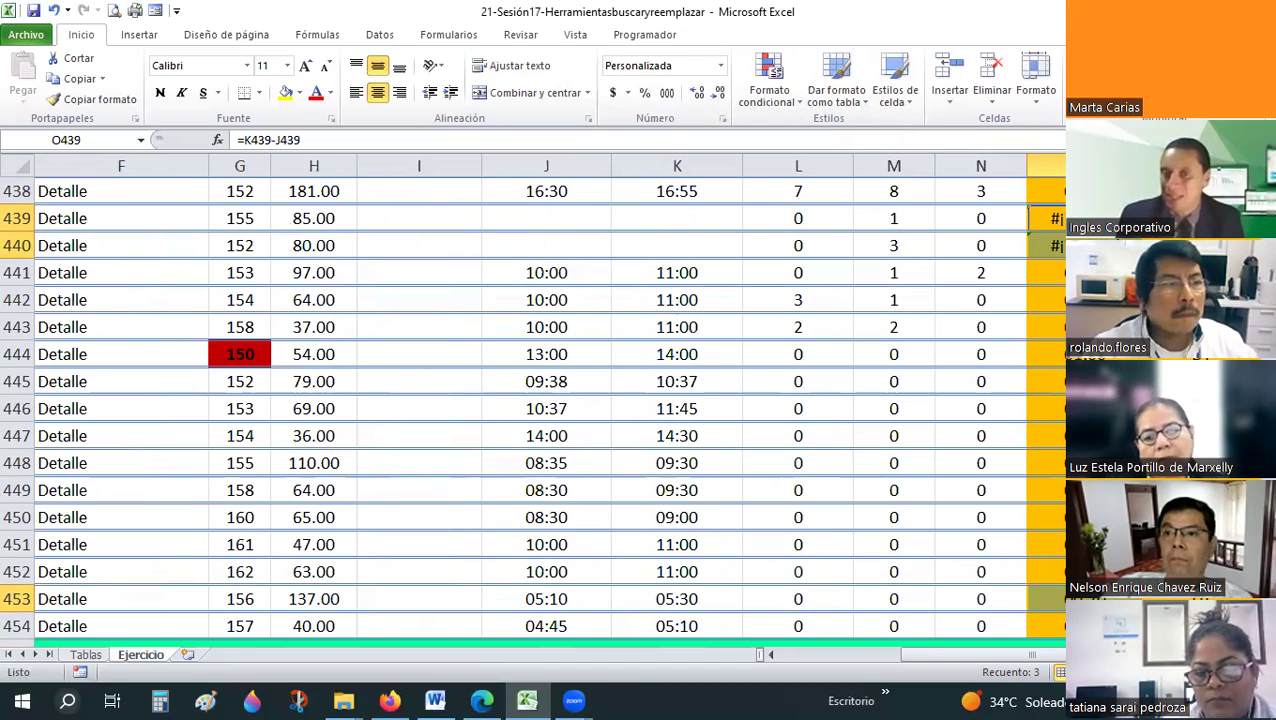
- Insert a comment on cell E451, leaving only its author label
{"action": "left_click", "coordinate": [805, 663]}
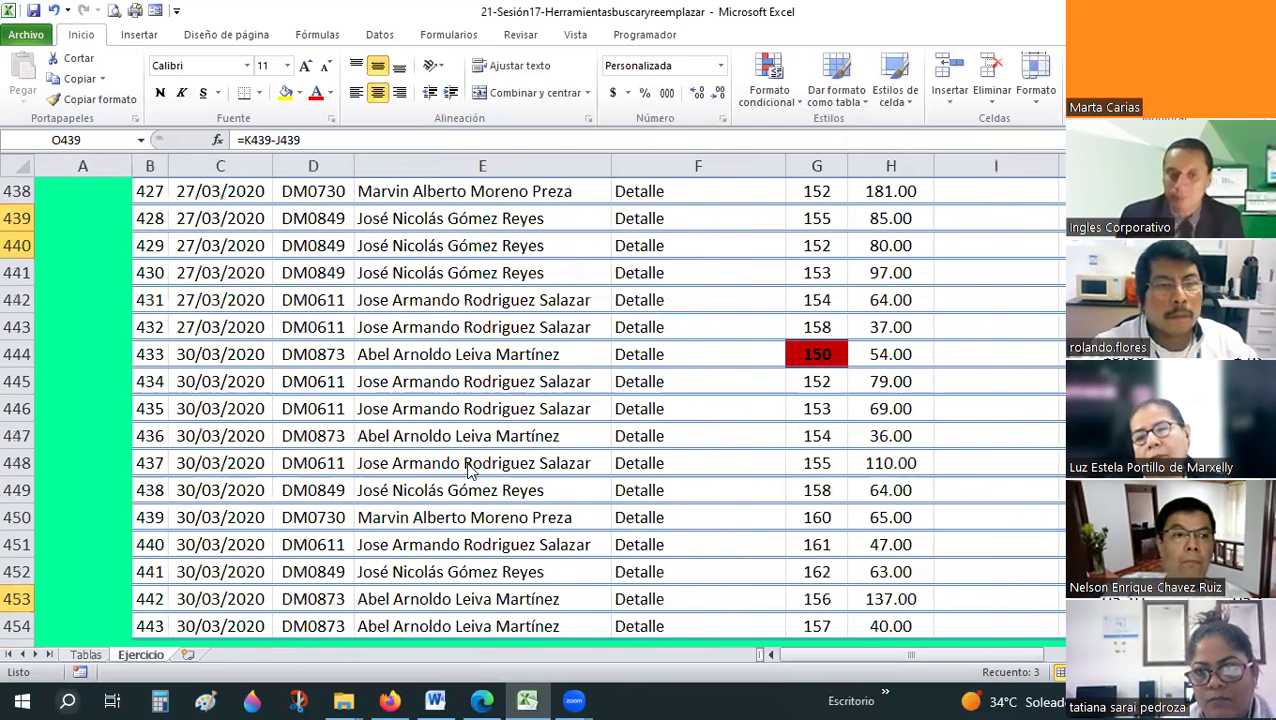
{"action": "right_click", "coordinate": [415, 544]}
{"action": "left_click", "coordinate": [465, 448]}
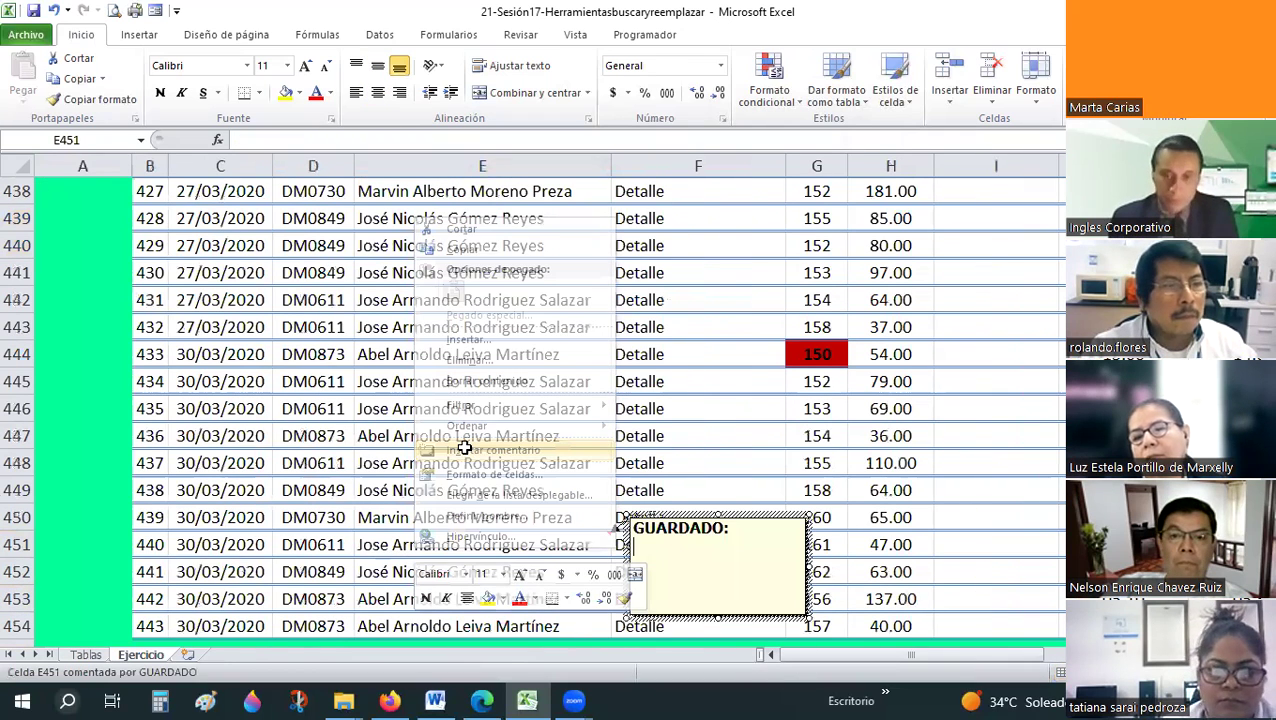
{"action": "type", "text": "nad"}
{"action": "key", "text": "BackSpace"}
{"action": "key", "text": "BackSpace"}
{"action": "key", "text": "BackSpace"}
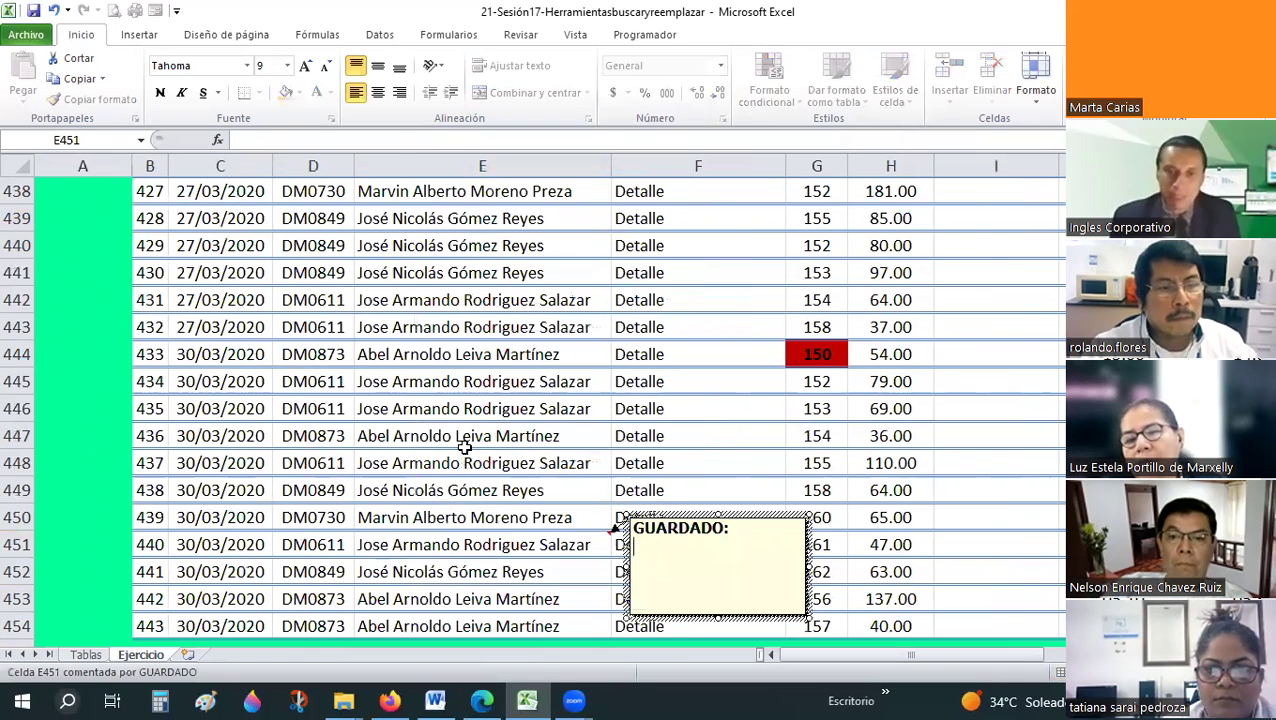
{"action": "left_click", "coordinate": [465, 448]}
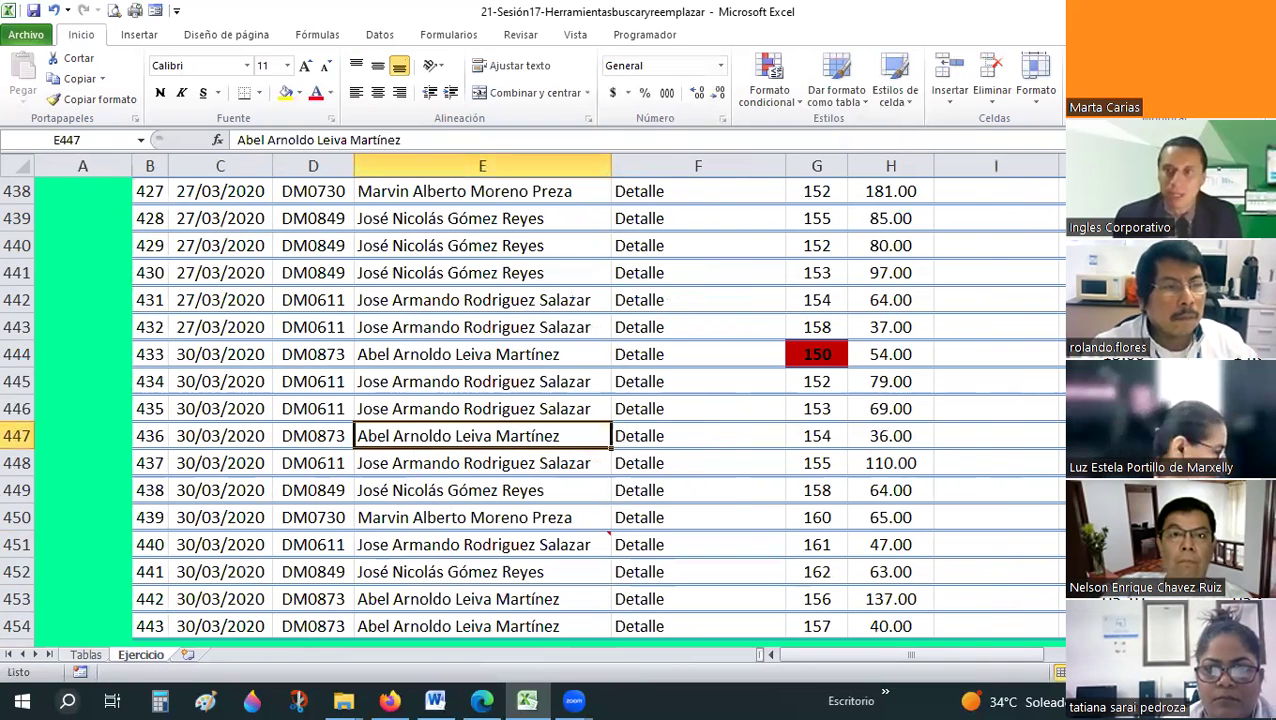
- Jump to $B$11 and select all commented cells, now including E451
{"action": "key", "text": "F5"}
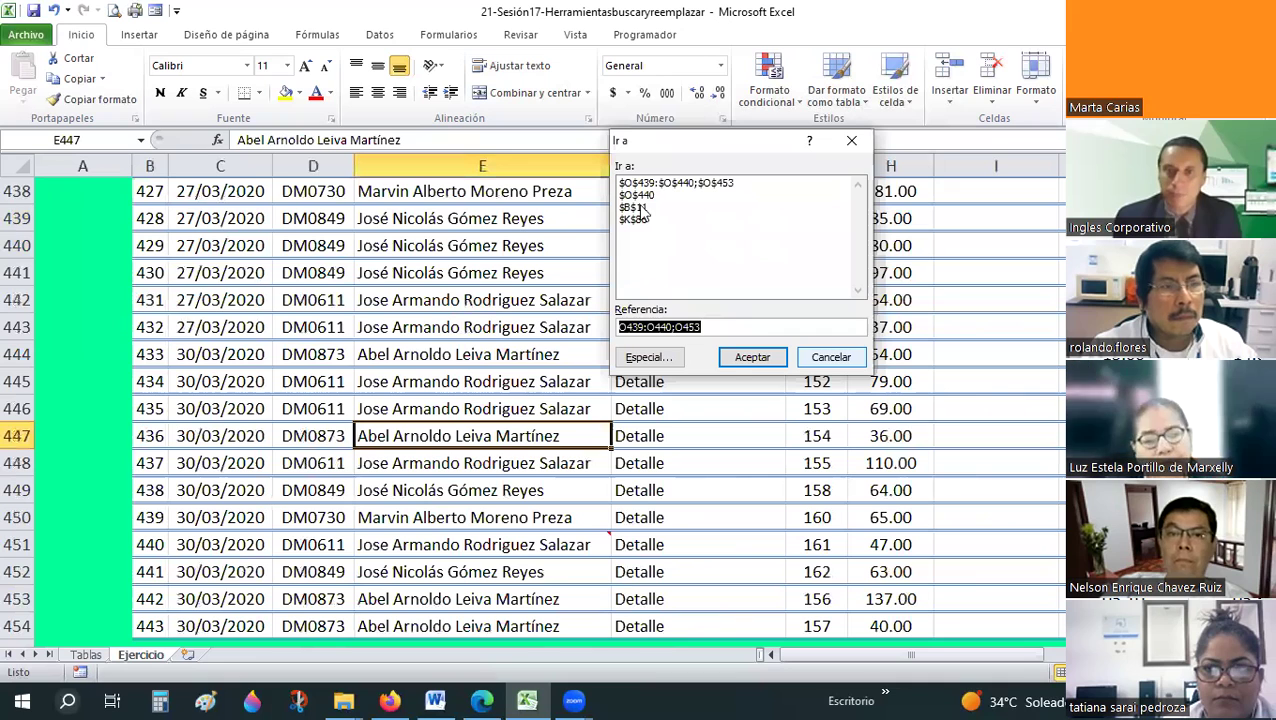
{"action": "left_click", "coordinate": [640, 207]}
{"action": "key", "text": "Return"}
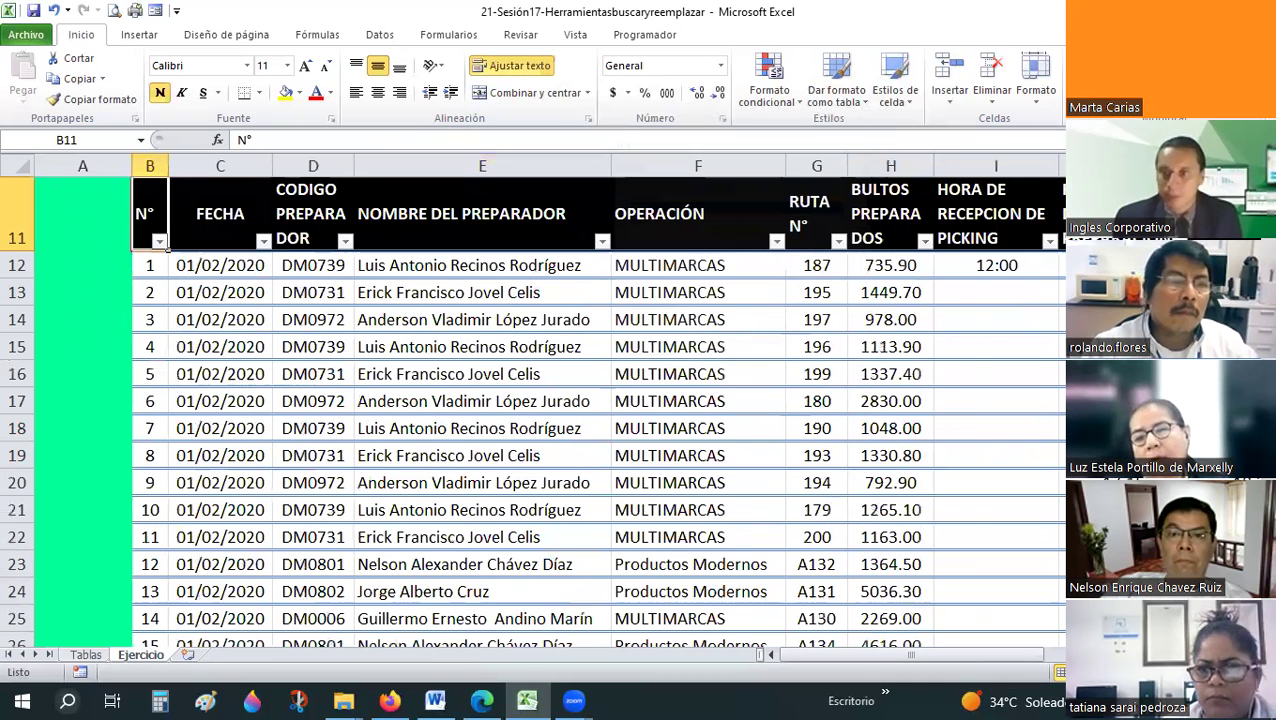
{"action": "key", "text": "F5"}
{"action": "key", "text": "alt+e"}
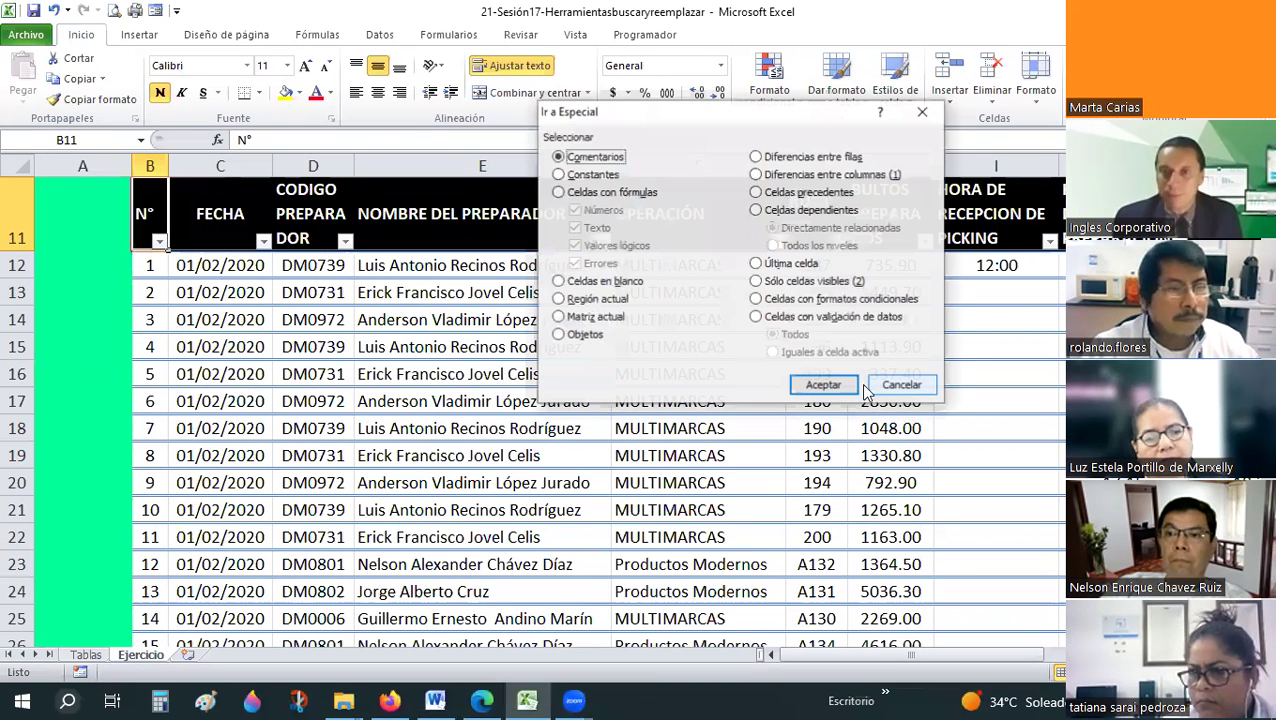
{"action": "left_click", "coordinate": [848, 388]}
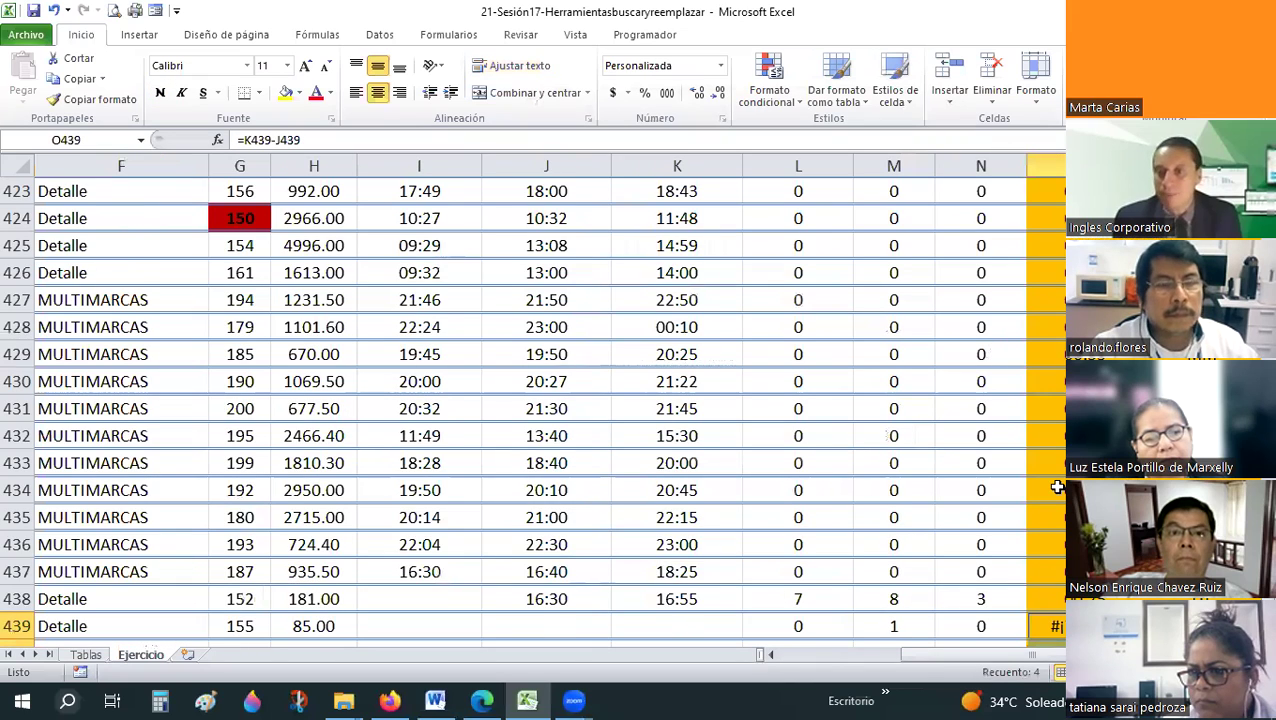
- Scroll through the selected cells and pick L439 beside the #¡VALOR! rows
{"action": "scroll", "coordinate": [1057, 487], "scroll_direction": "down", "scroll_amount": 1}
{"action": "scroll", "coordinate": [988, 632], "scroll_direction": "down", "scroll_amount": 3}
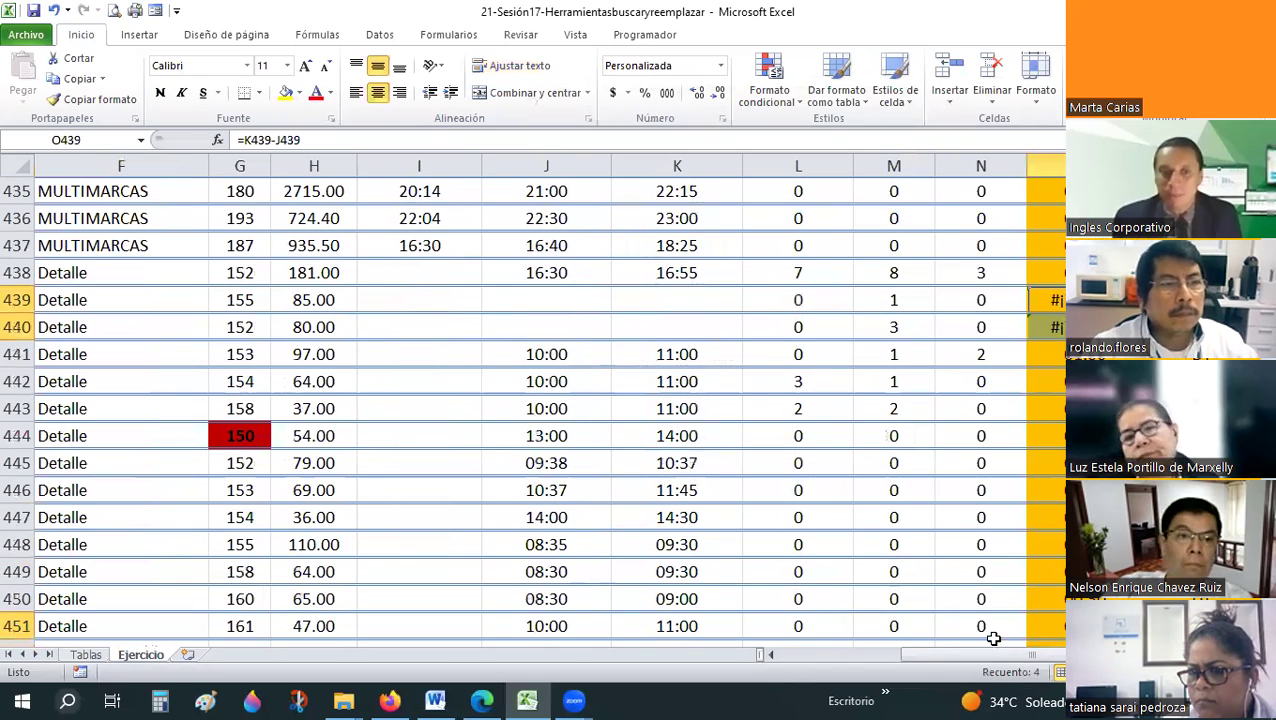
{"action": "scroll", "coordinate": [975, 645], "scroll_direction": "down", "scroll_amount": 2}
{"action": "mouse_move", "coordinate": [958, 662]}
{"action": "left_mouse_down"}
{"action": "mouse_move", "coordinate": [1000, 643]}
{"action": "mouse_move", "coordinate": [797, 384]}
{"action": "left_mouse_up"}
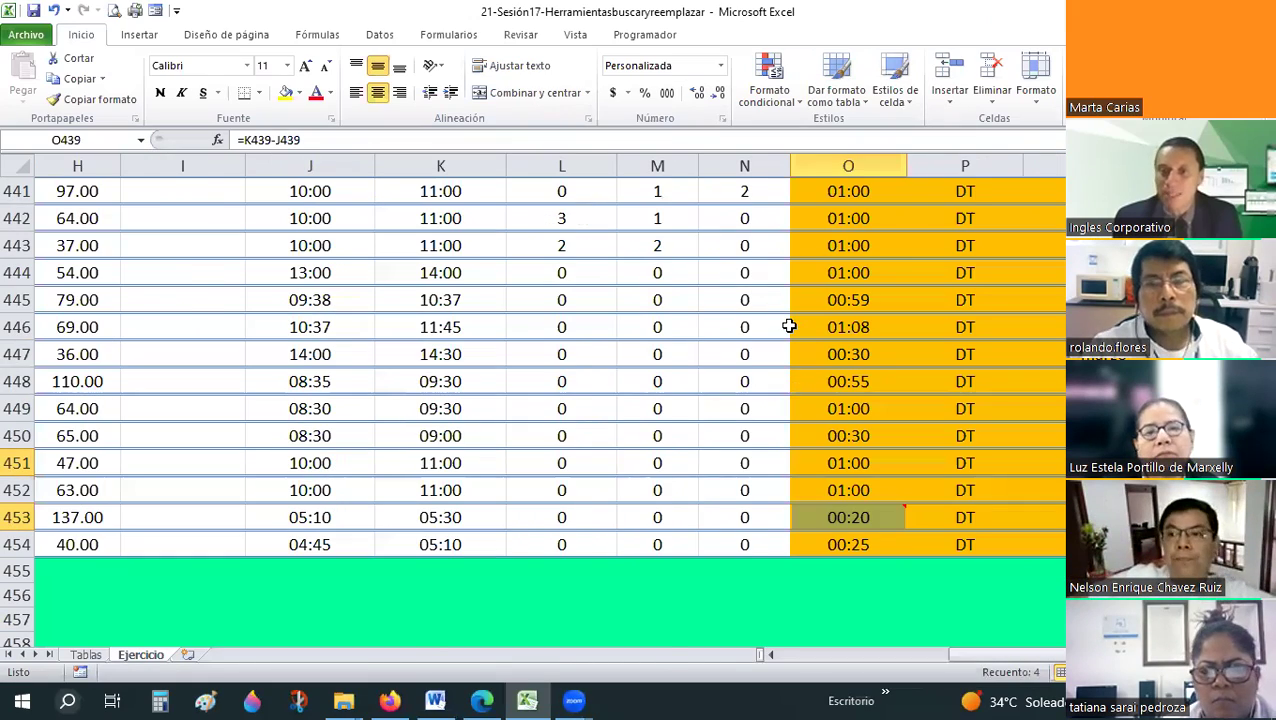
{"action": "scroll", "coordinate": [789, 327], "scroll_direction": "up", "scroll_amount": 3}
{"action": "scroll", "coordinate": [789, 327], "scroll_direction": "down", "scroll_amount": 3}
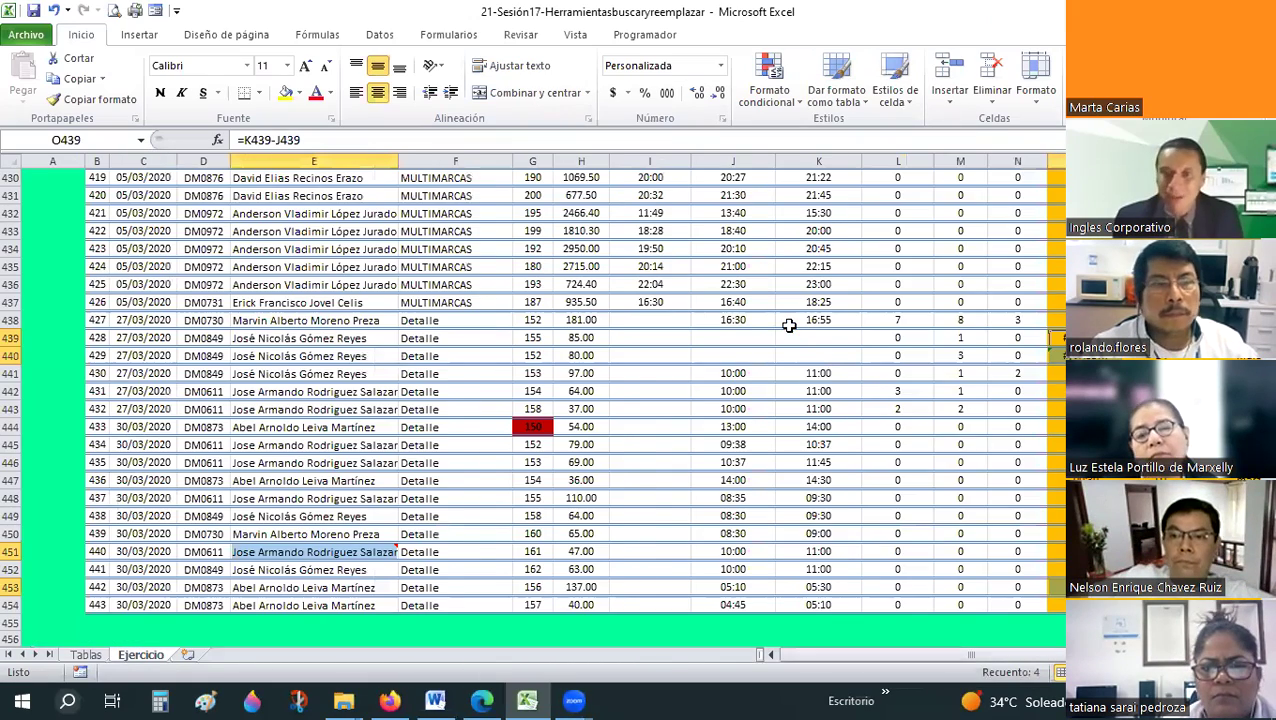
{"action": "scroll", "coordinate": [789, 327], "scroll_direction": "down", "scroll_amount": 1}
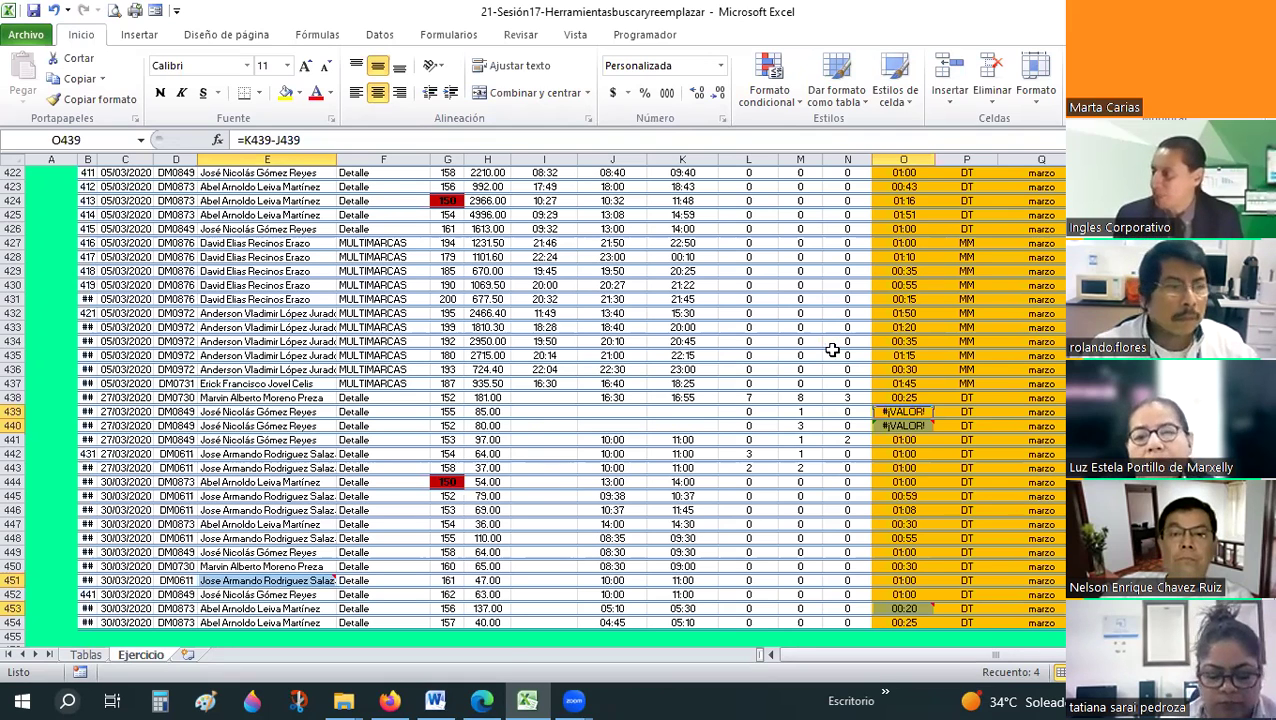
{"action": "scroll", "coordinate": [832, 349], "scroll_direction": "up", "scroll_amount": 3}
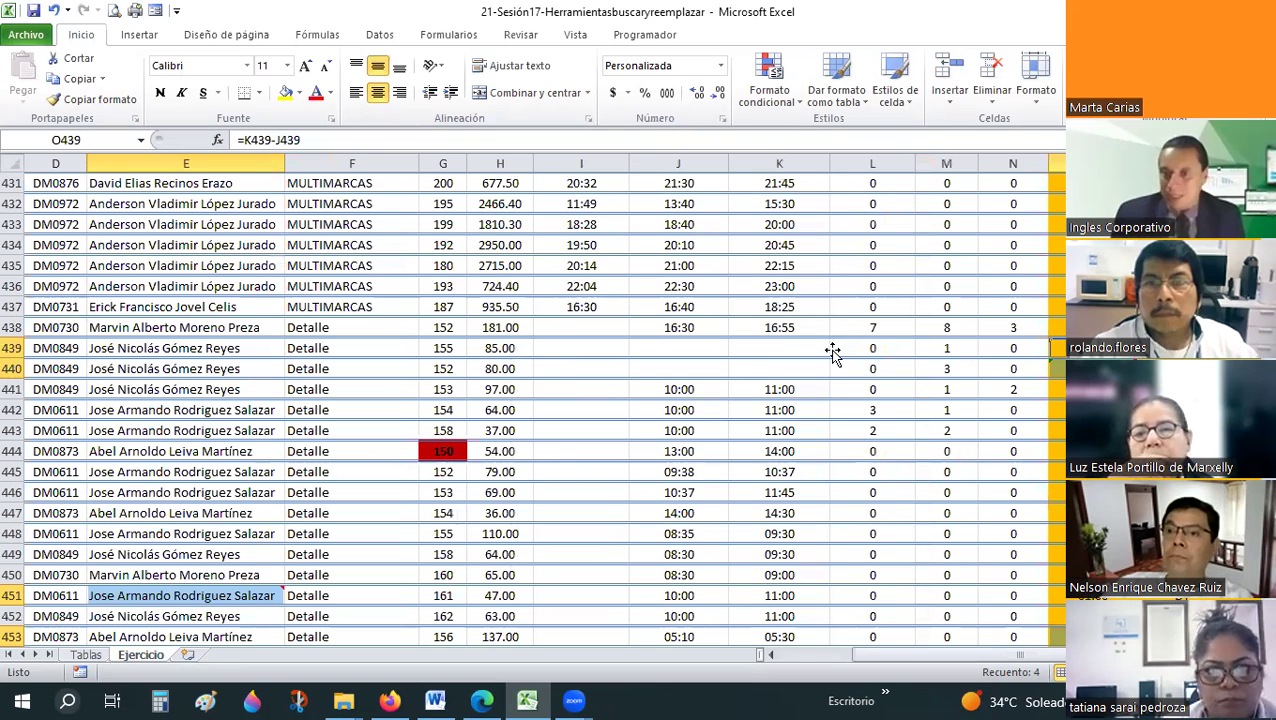
{"action": "left_click", "coordinate": [834, 352]}
{"action": "scroll", "coordinate": [832, 348], "scroll_direction": "up", "scroll_amount": 2, "text": "ctrl"}
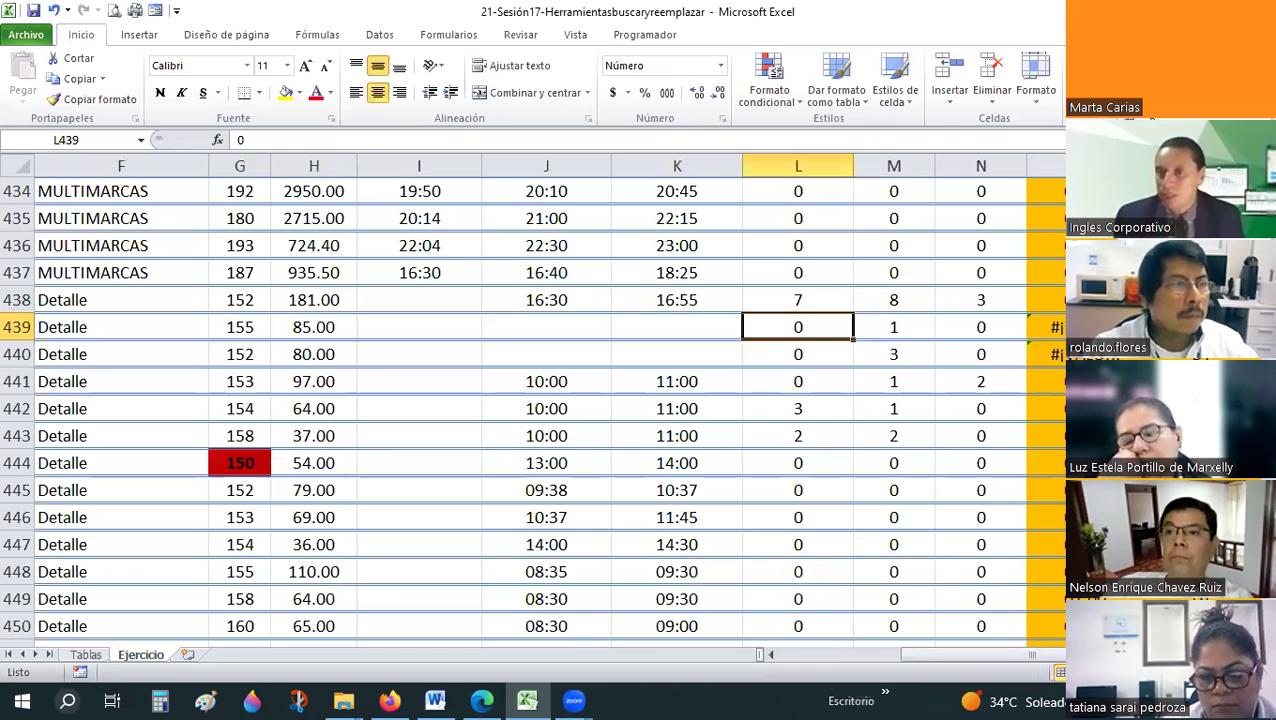
- Open Ir a Especial twice, canceling each time without selecting anything
{"action": "key", "text": "ctrl+g"}
{"action": "key", "text": "alt+e"}
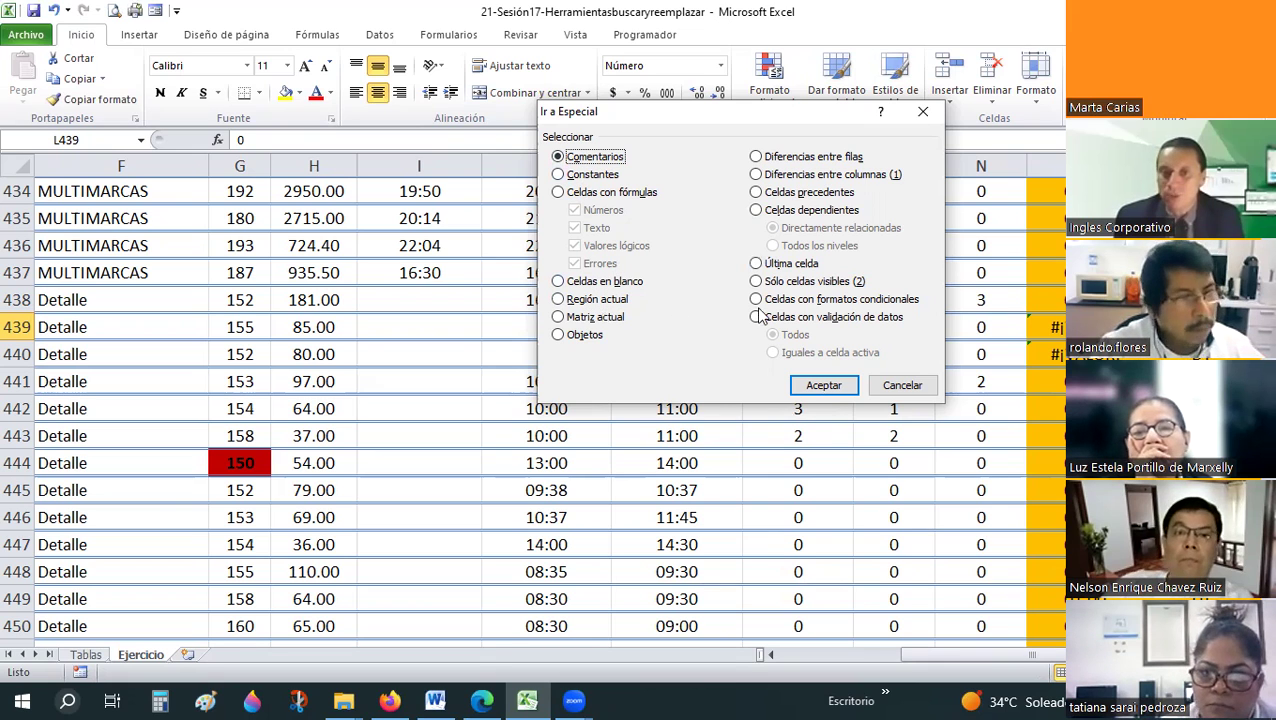
{"action": "left_click", "coordinate": [891, 388]}
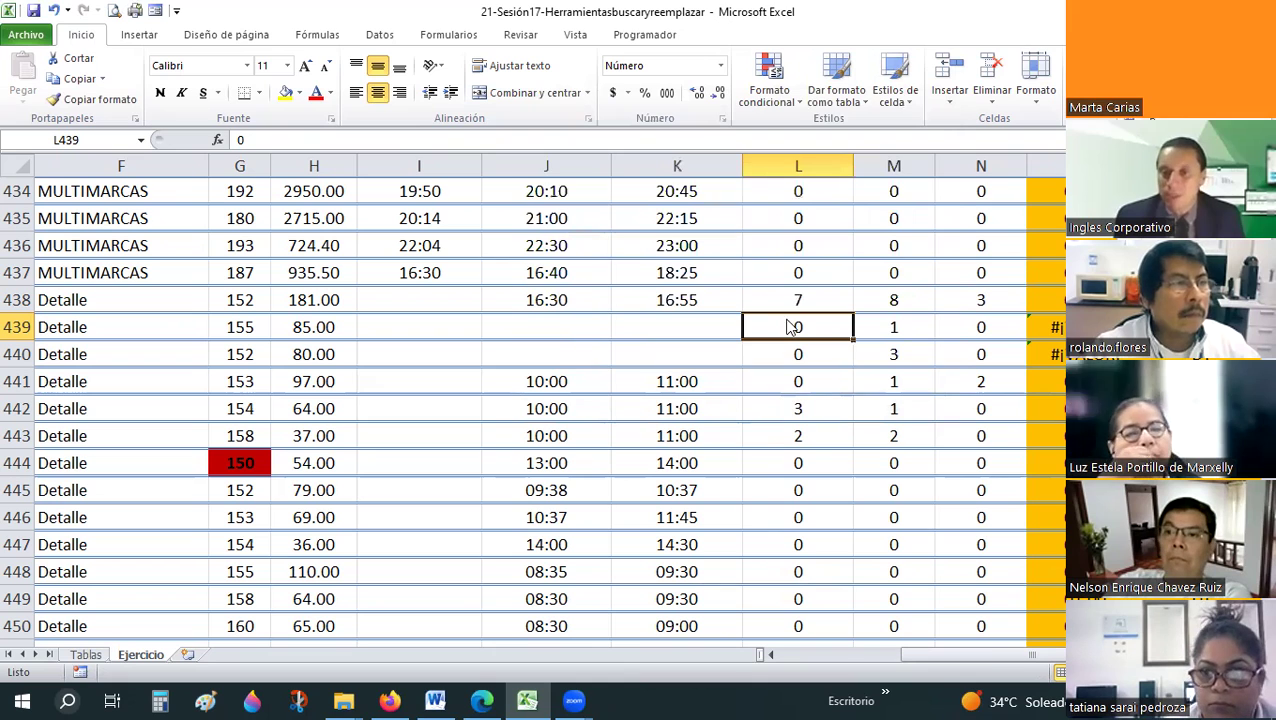
{"action": "key", "text": "F5"}
{"action": "key", "text": "alt+e"}
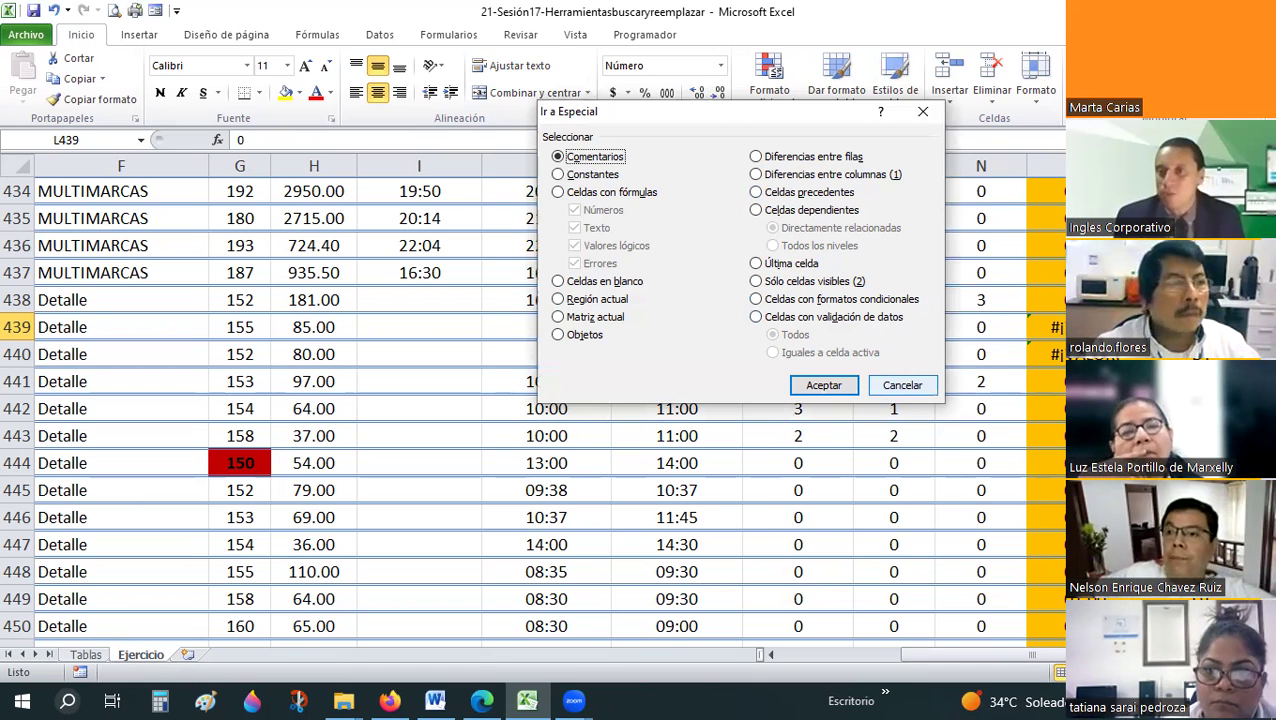
{"action": "left_click", "coordinate": [899, 396]}
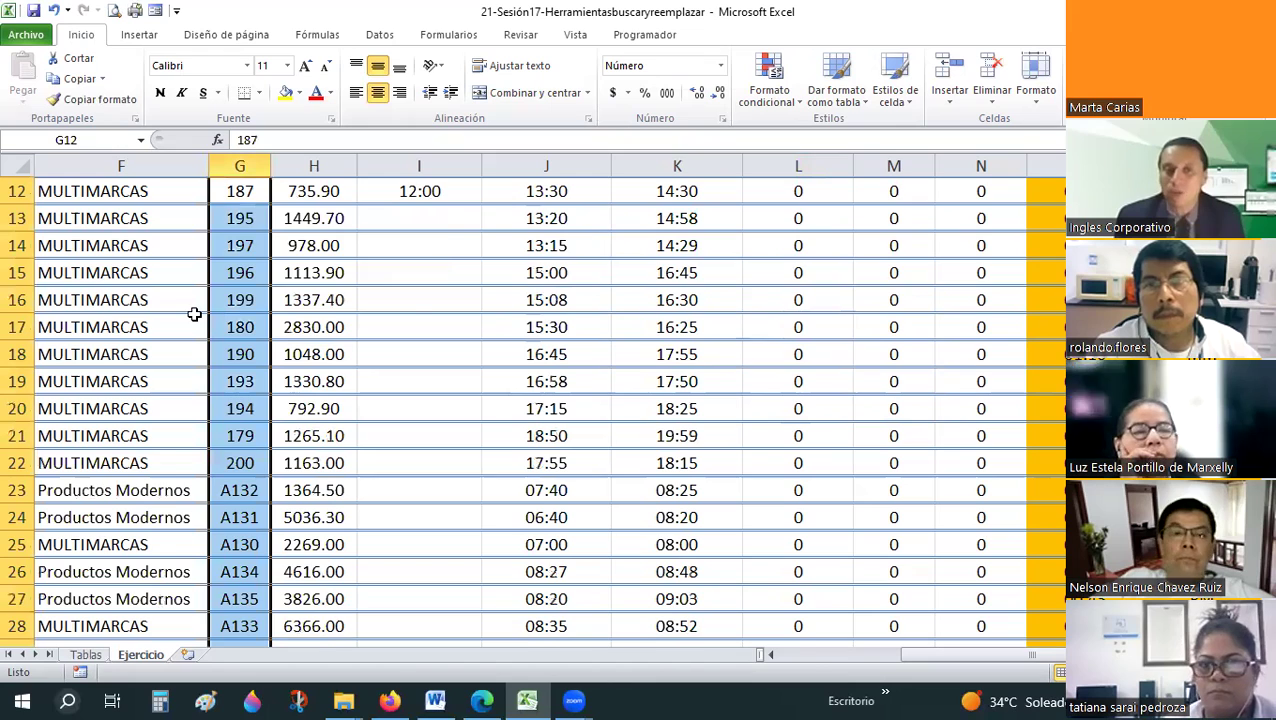
{"action": "scroll", "coordinate": [194, 314], "scroll_direction": "down", "scroll_amount": 5}
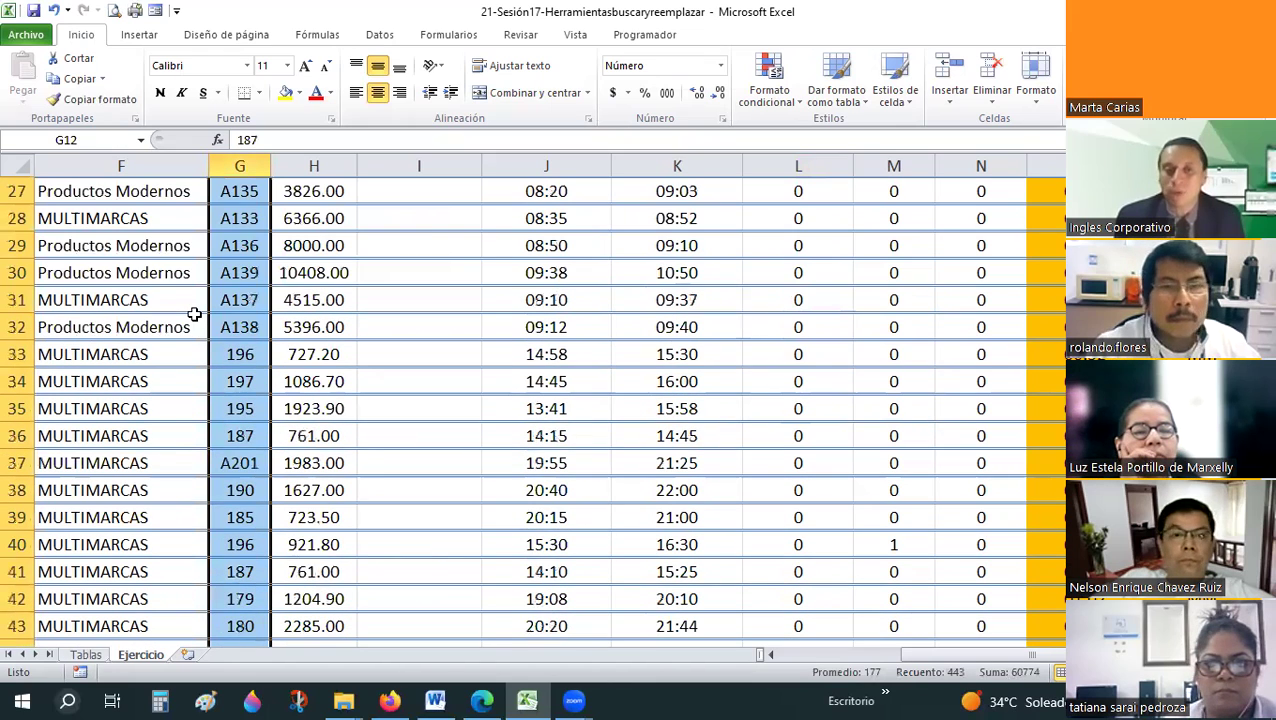
{"action": "scroll", "coordinate": [194, 314], "scroll_direction": "down", "scroll_amount": 8}
{"action": "scroll", "coordinate": [194, 314], "scroll_direction": "up", "scroll_amount": 8}
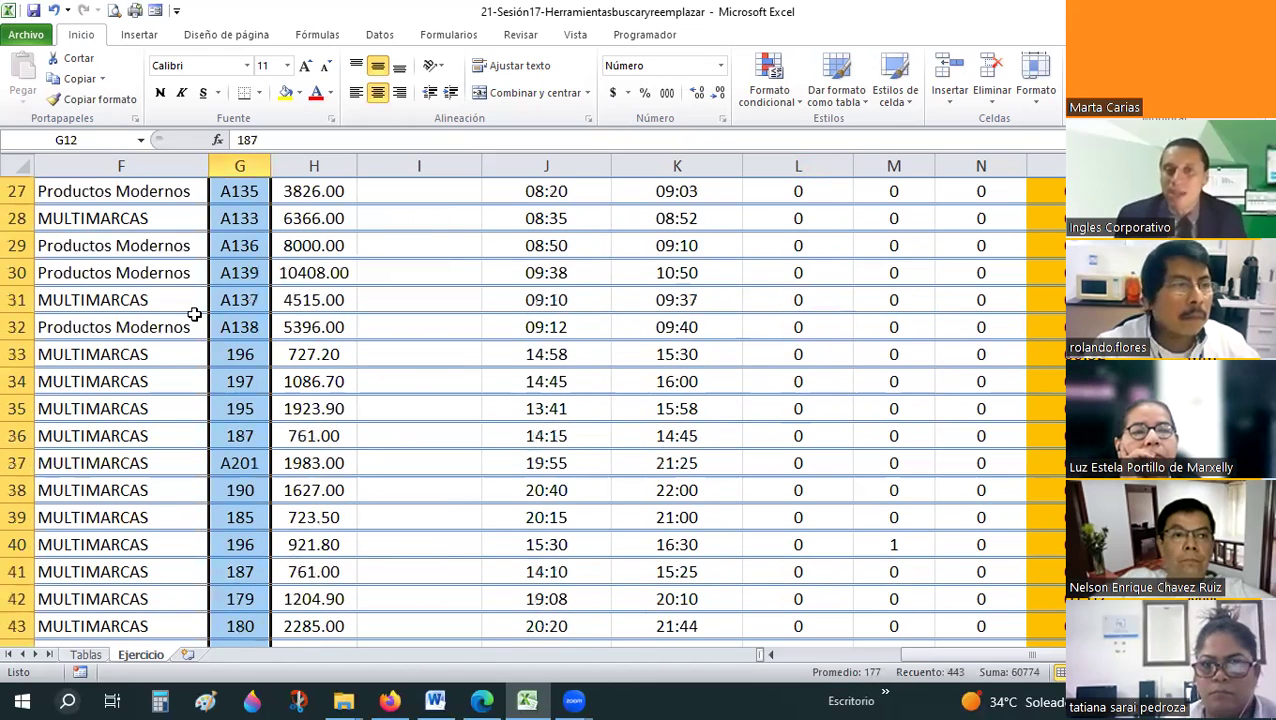
{"action": "scroll", "coordinate": [194, 314], "scroll_direction": "up", "scroll_amount": 7}
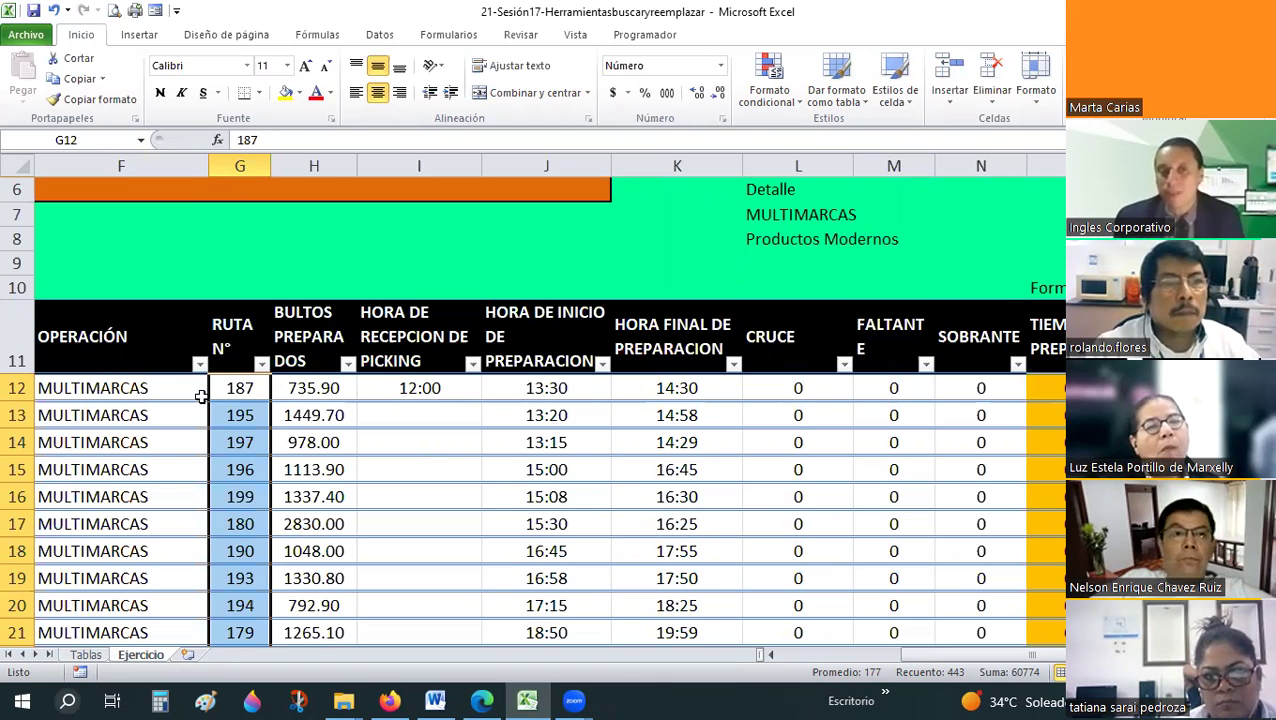
{"action": "scroll", "coordinate": [200, 396], "scroll_direction": "down", "scroll_amount": 2}
{"action": "scroll", "coordinate": [240, 272], "scroll_direction": "down", "scroll_amount": 4}
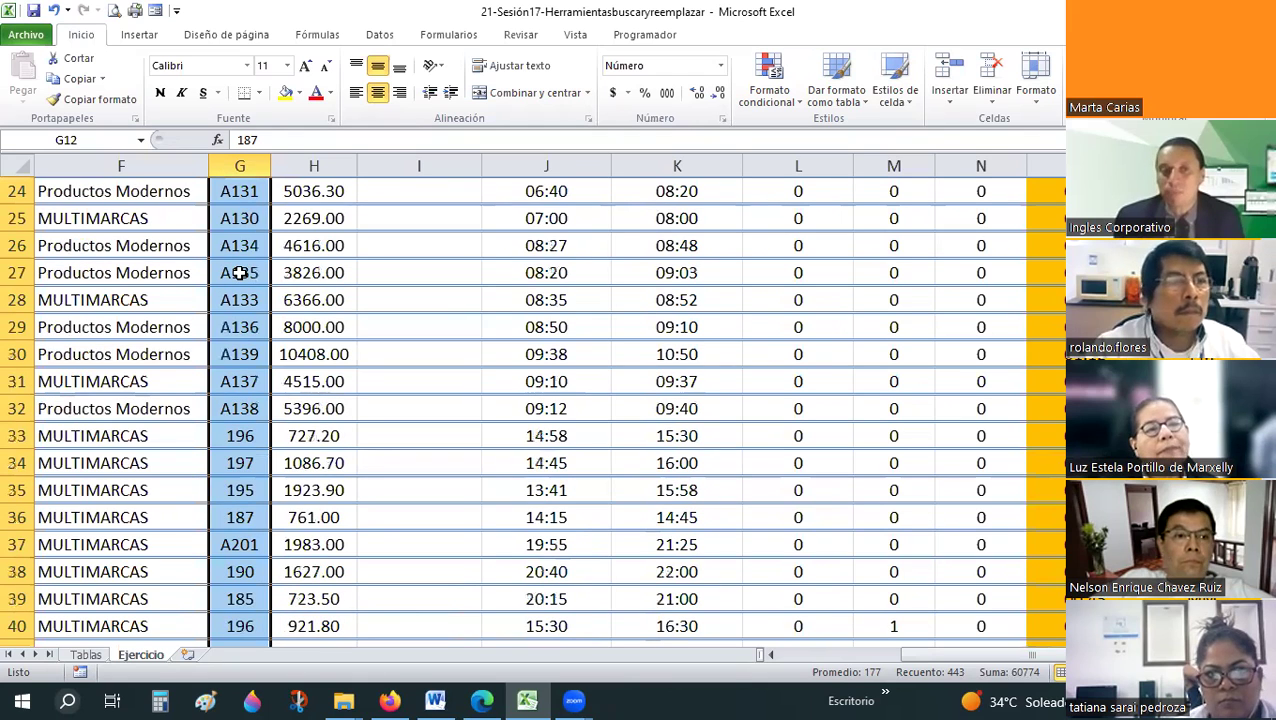
{"action": "scroll", "coordinate": [240, 272], "scroll_direction": "down", "scroll_amount": 6}
{"action": "scroll", "coordinate": [240, 272], "scroll_direction": "down", "scroll_amount": 3}
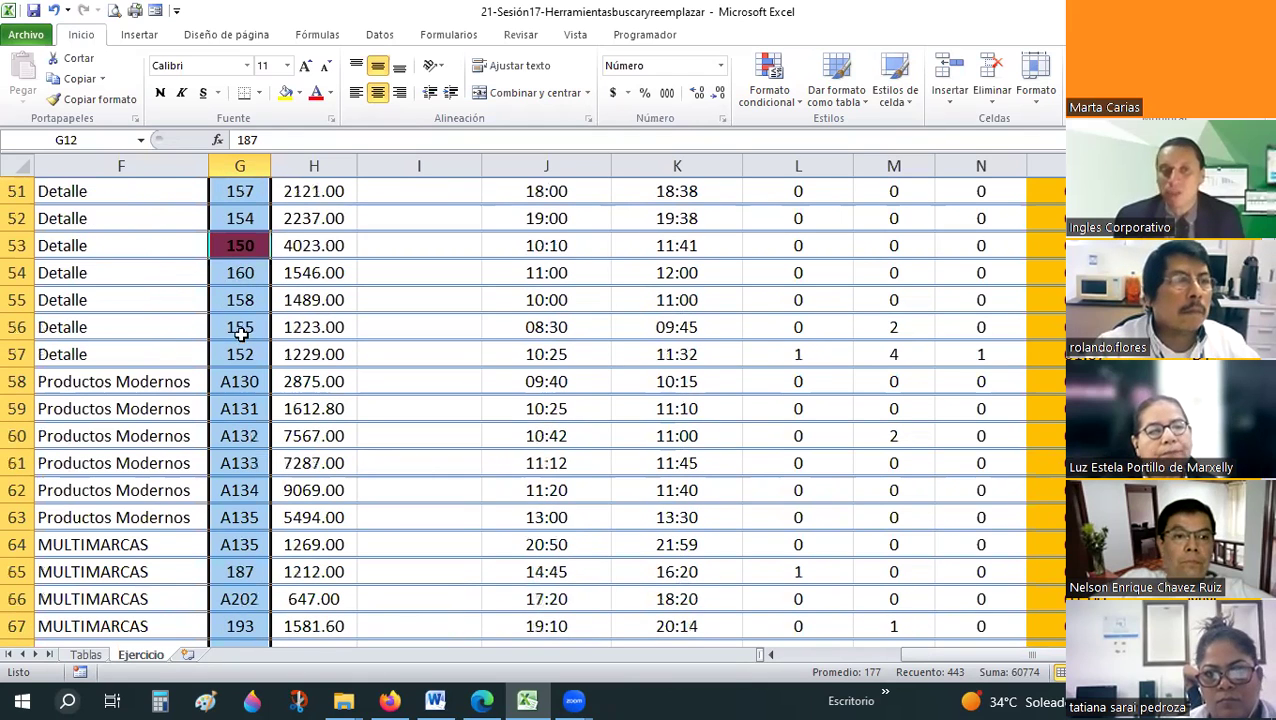
{"action": "left_click", "coordinate": [250, 243]}
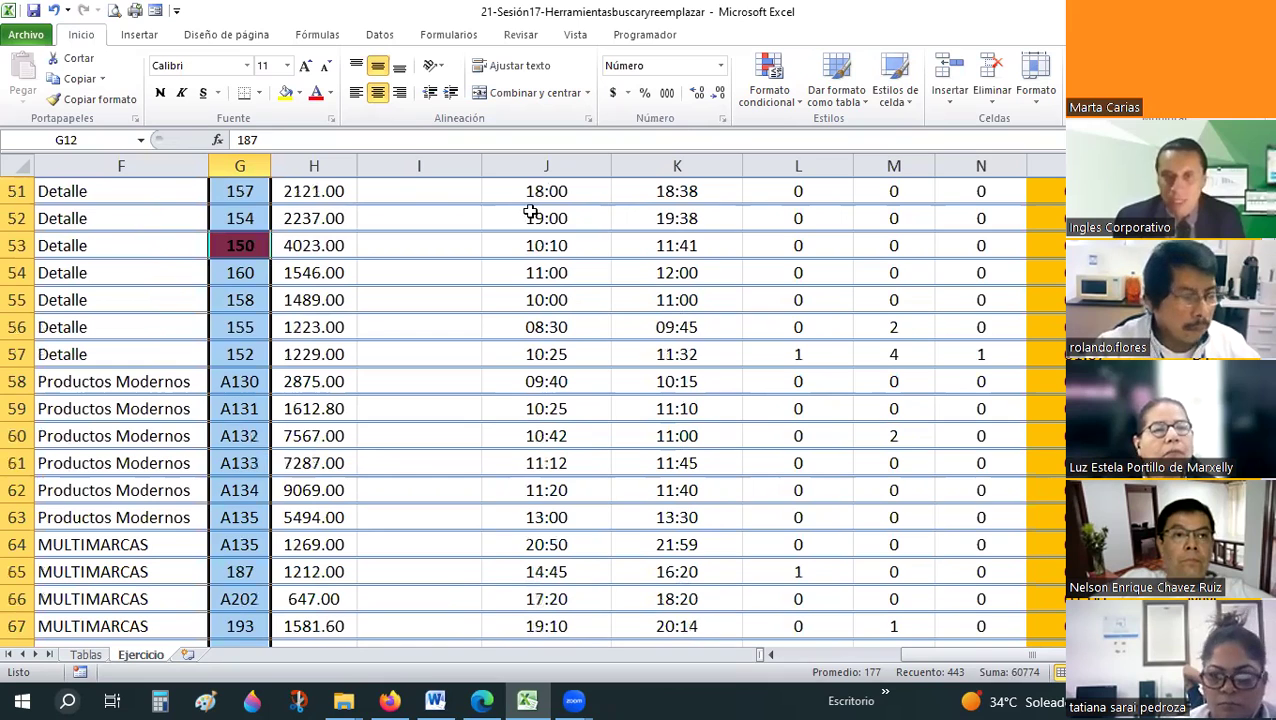
{"action": "left_click", "coordinate": [776, 105]}
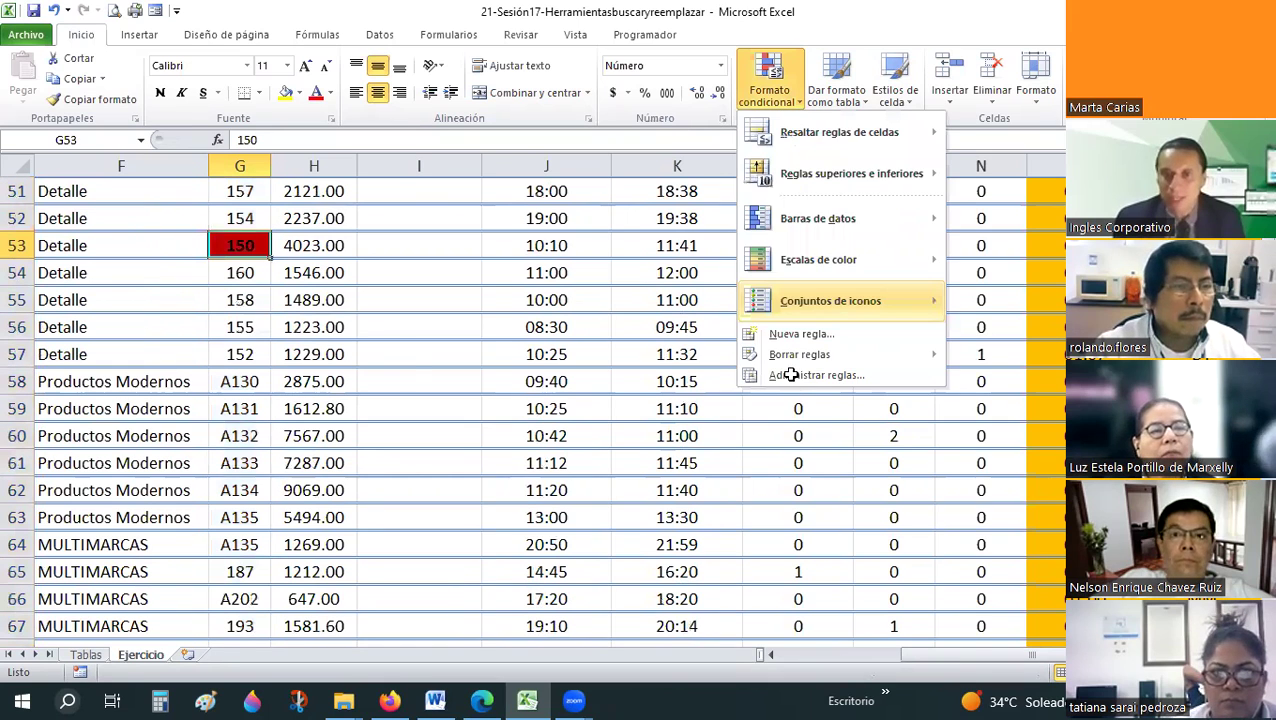
{"action": "left_click", "coordinate": [795, 378]}
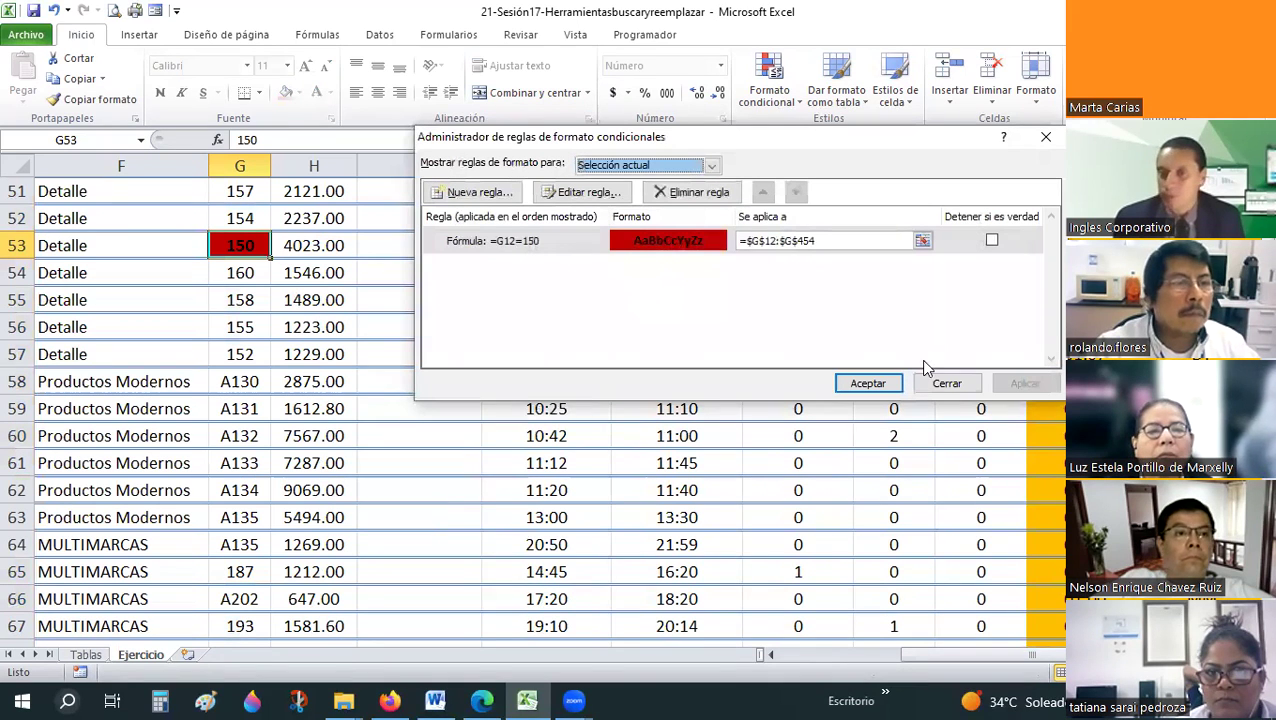
{"action": "left_click", "coordinate": [945, 382]}
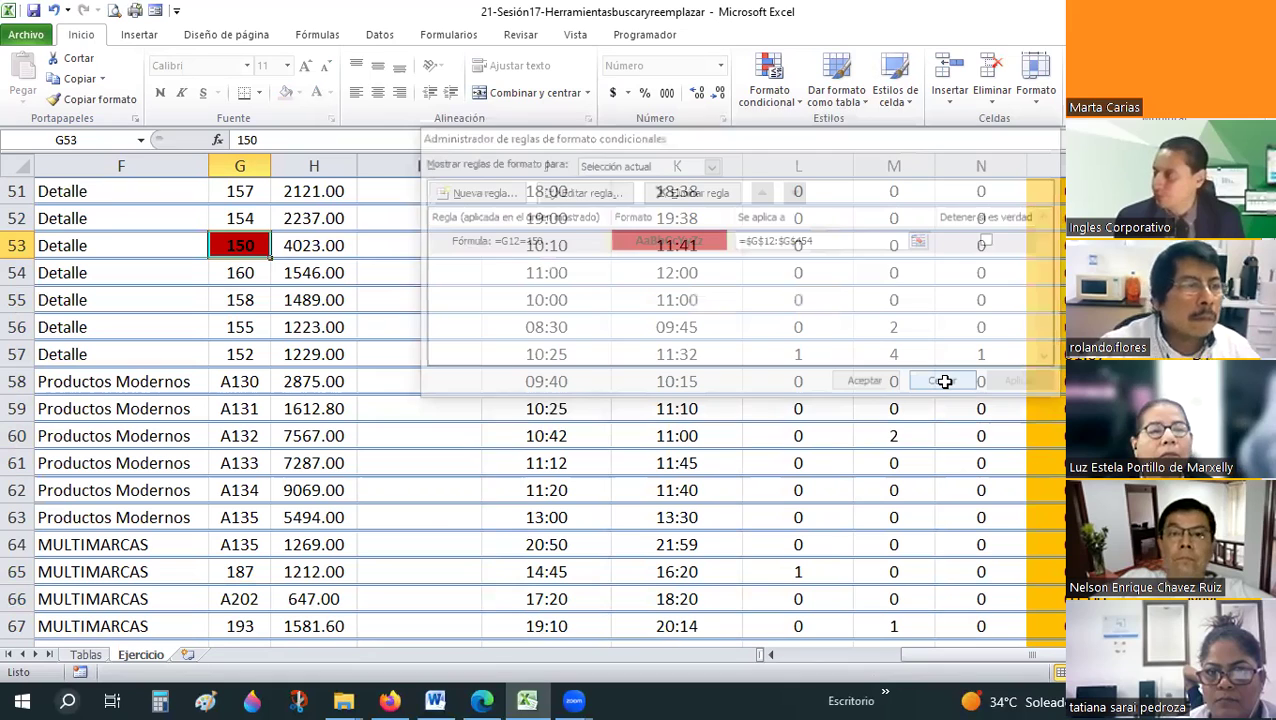
{"action": "left_click", "coordinate": [945, 382]}
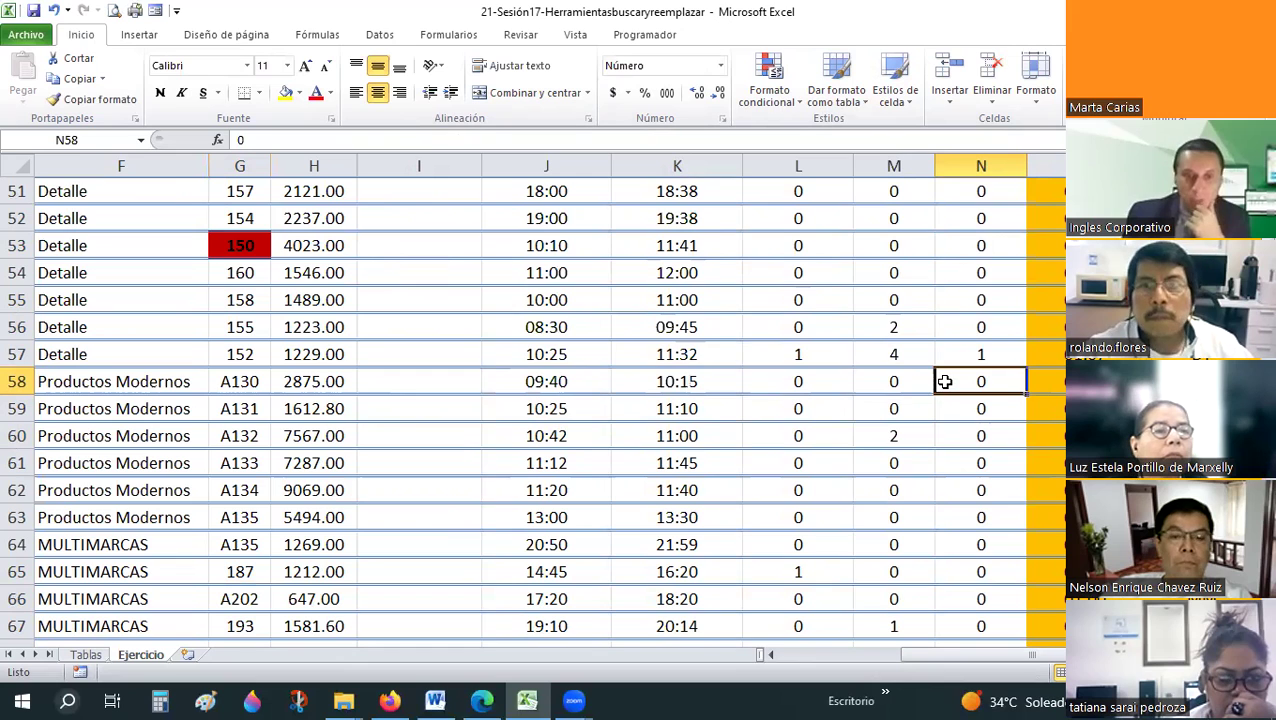
{"action": "scroll", "coordinate": [944, 381], "scroll_direction": "down", "scroll_amount": 8}
{"action": "scroll", "coordinate": [944, 381], "scroll_direction": "down", "scroll_amount": 14}
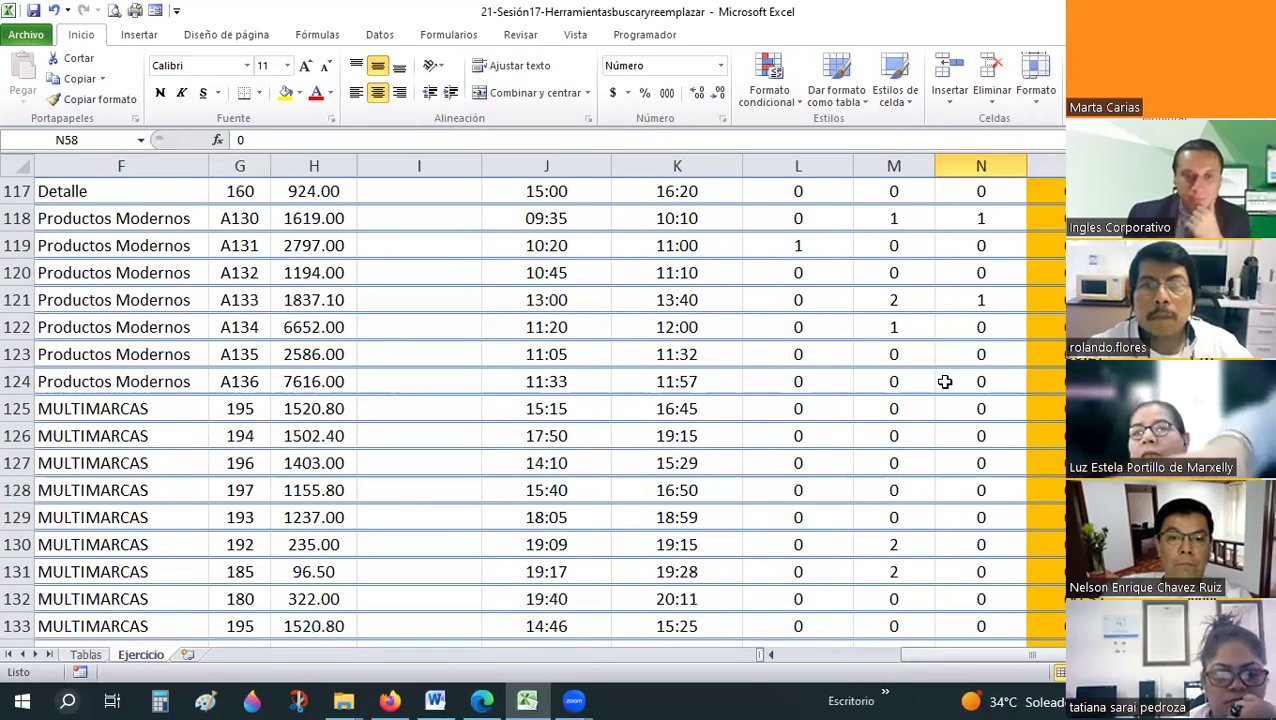
{"action": "scroll", "coordinate": [944, 381], "scroll_direction": "down", "scroll_amount": 19}
{"action": "scroll", "coordinate": [944, 381], "scroll_direction": "down", "scroll_amount": 19}
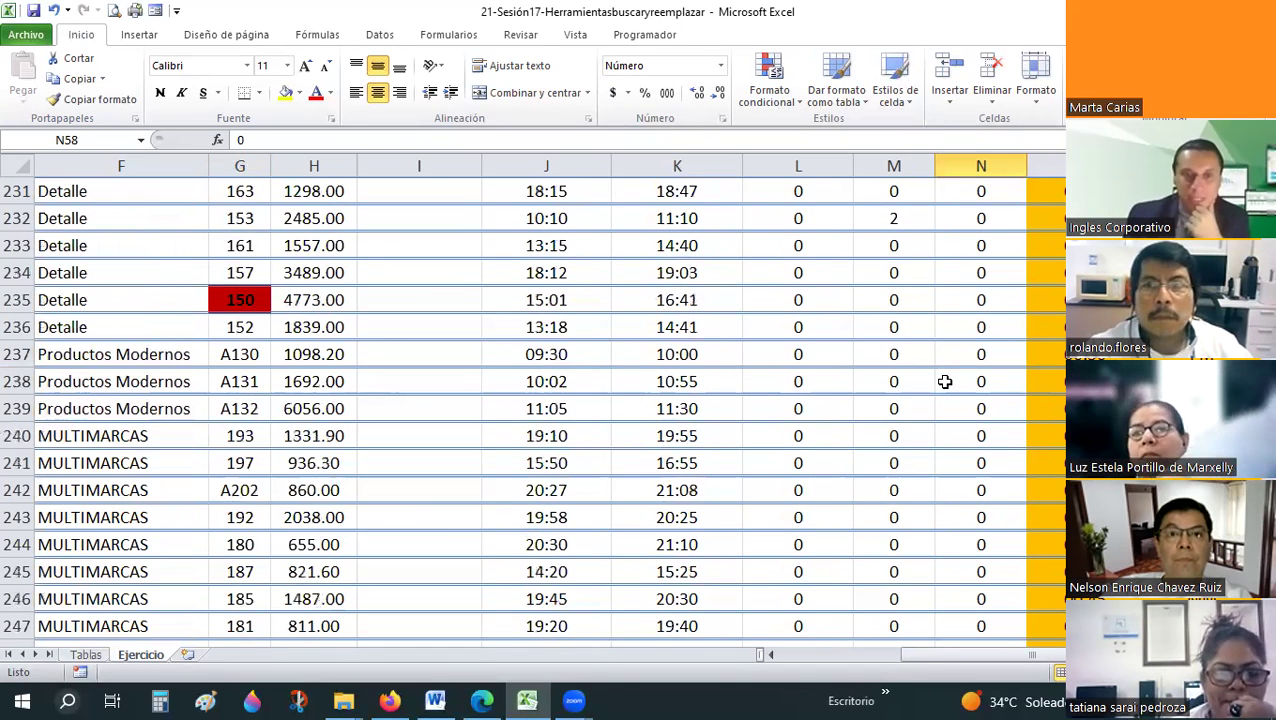
{"action": "scroll", "coordinate": [944, 381], "scroll_direction": "up", "scroll_amount": 5}
{"action": "left_click", "coordinate": [250, 299]}
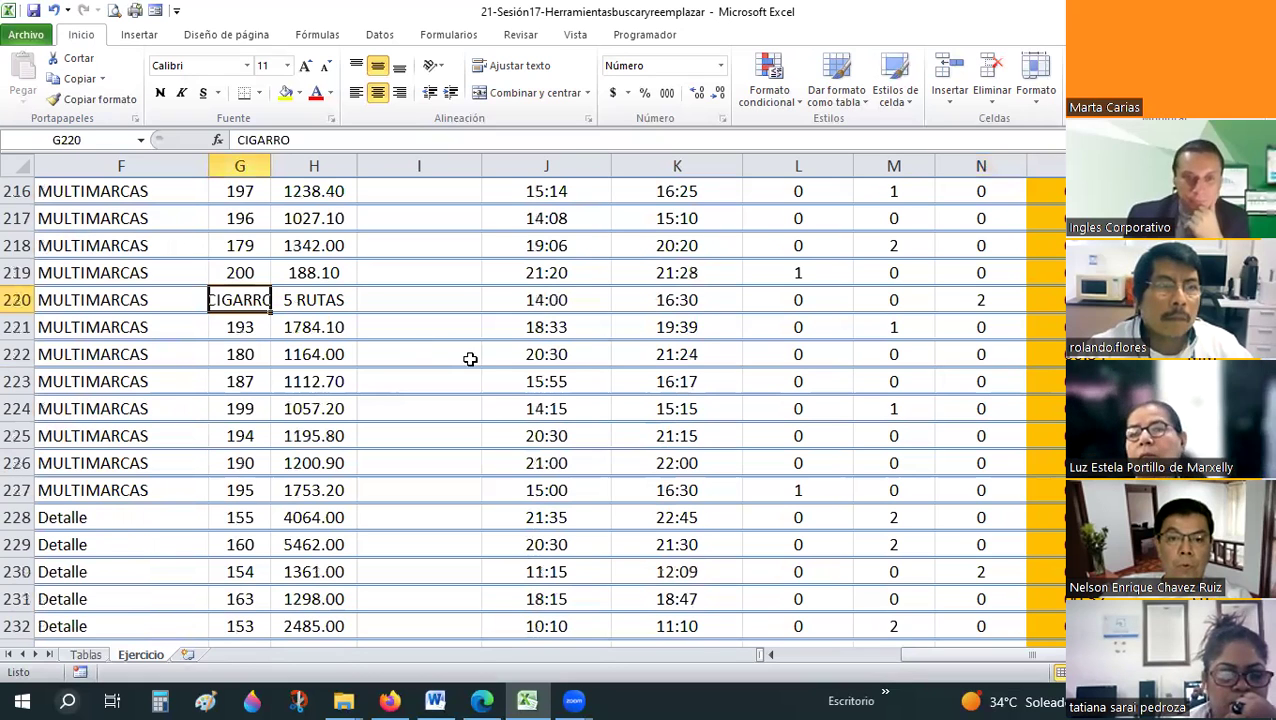
{"action": "scroll", "coordinate": [470, 358], "scroll_direction": "down", "scroll_amount": 5}
{"action": "scroll", "coordinate": [470, 358], "scroll_direction": "down", "scroll_amount": 10}
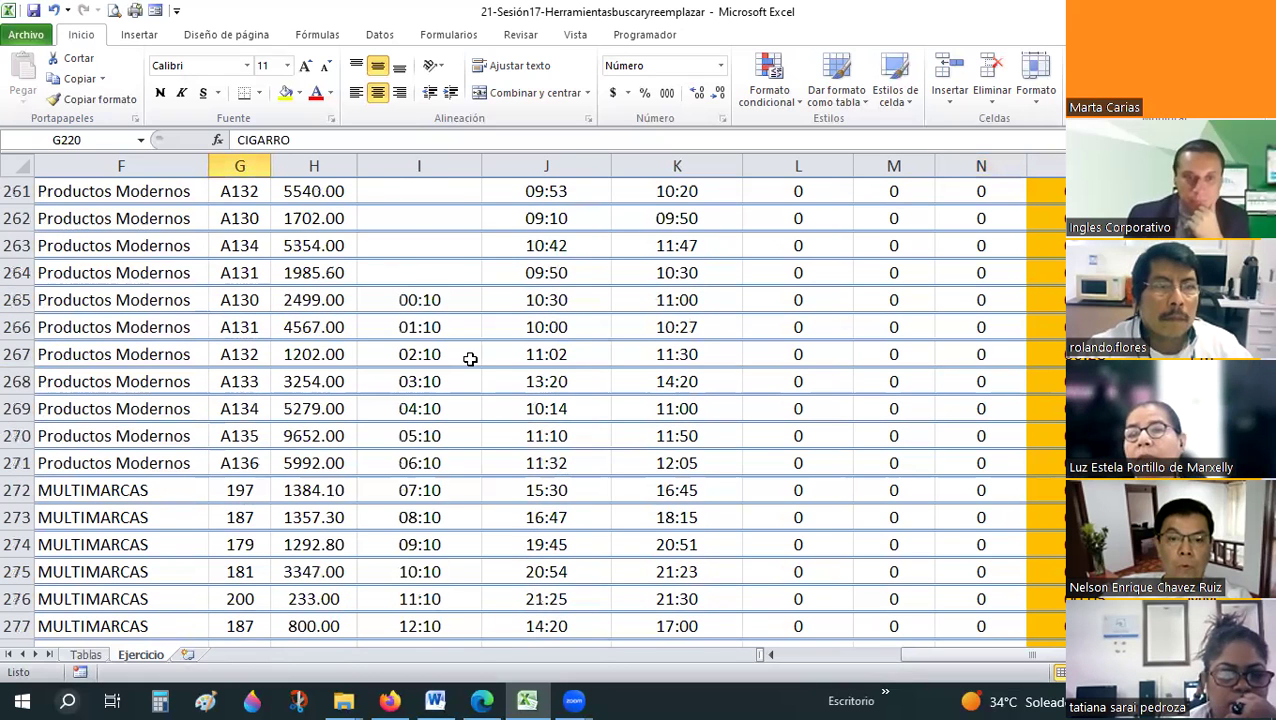
{"action": "scroll", "coordinate": [470, 358], "scroll_direction": "down", "scroll_amount": 6}
{"action": "scroll", "coordinate": [470, 358], "scroll_direction": "down", "scroll_amount": 15}
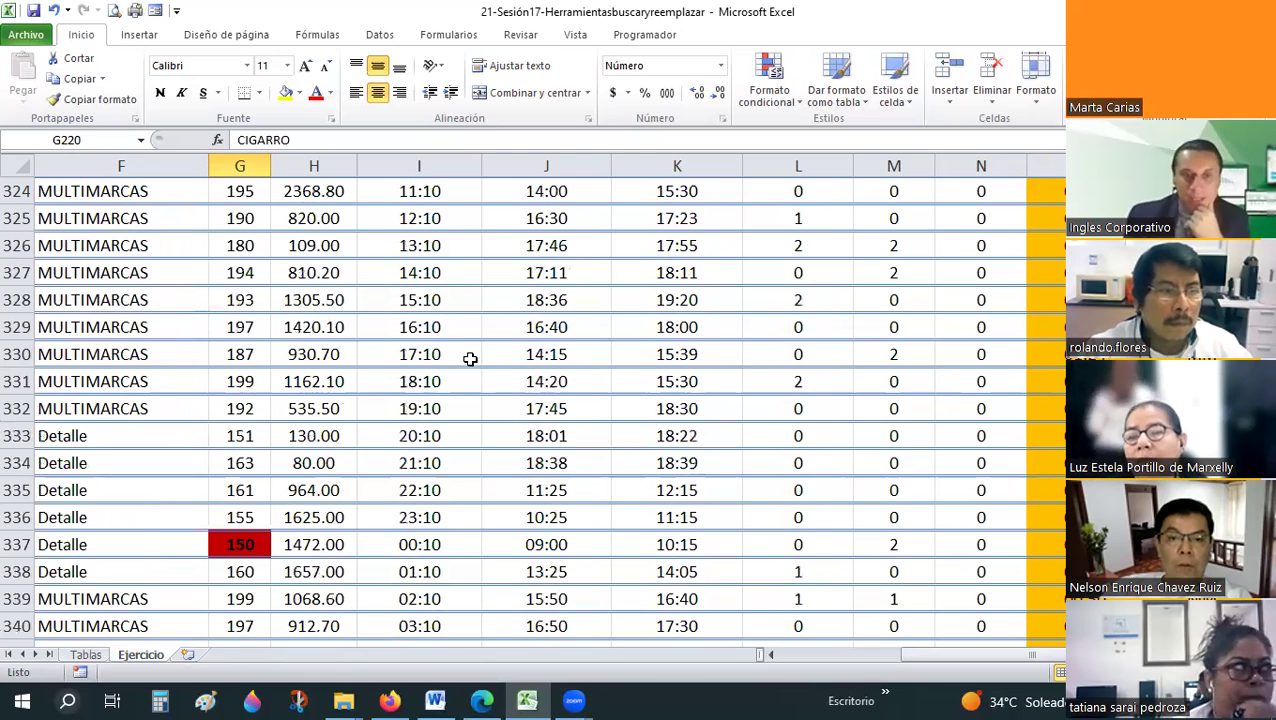
{"action": "scroll", "coordinate": [470, 358], "scroll_direction": "down", "scroll_amount": 8}
{"action": "scroll", "coordinate": [470, 358], "scroll_direction": "down", "scroll_amount": 20}
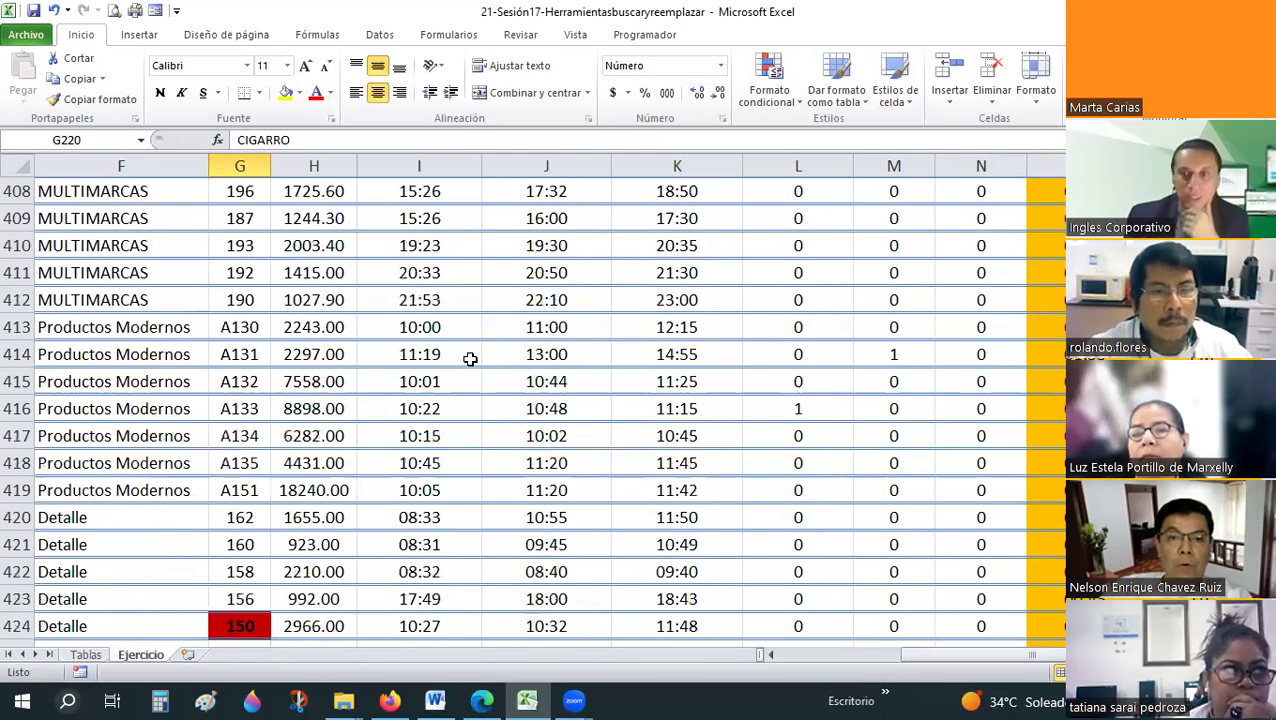
{"action": "scroll", "coordinate": [470, 358], "scroll_direction": "down", "scroll_amount": 13}
{"action": "scroll", "coordinate": [470, 358], "scroll_direction": "up", "scroll_amount": 5}
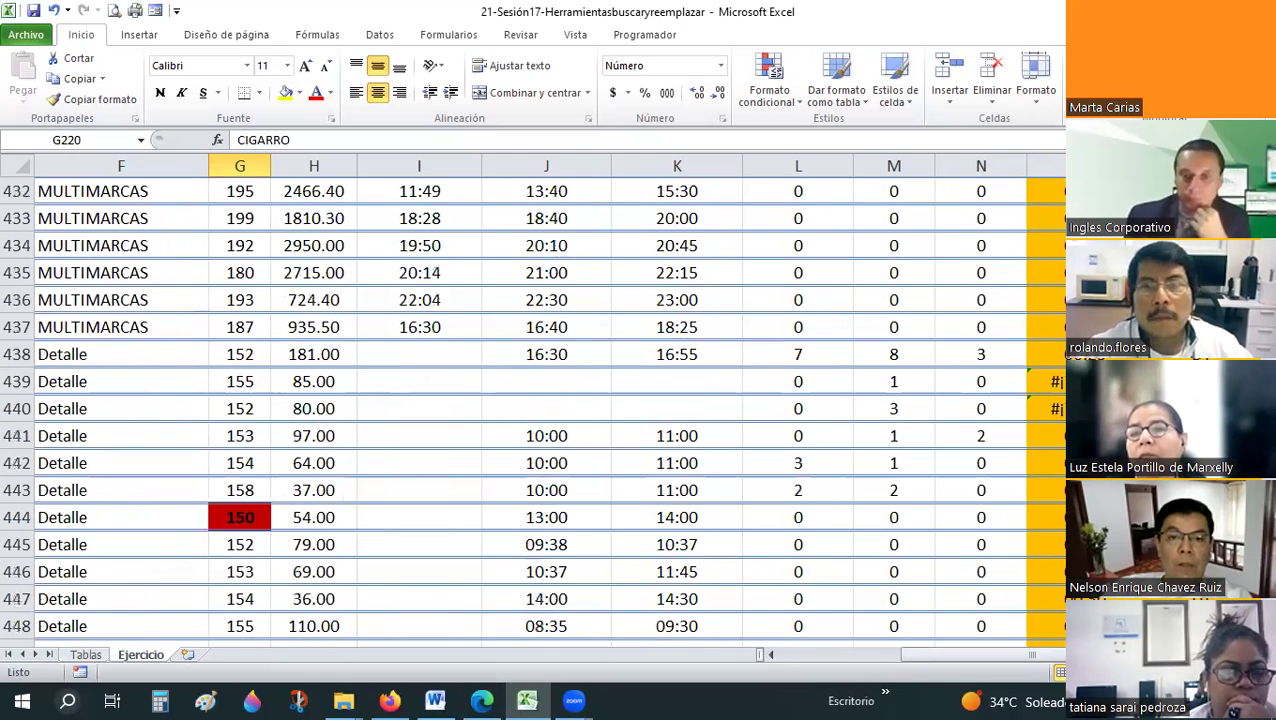
{"action": "scroll", "coordinate": [832, 279], "scroll_direction": "up", "scroll_amount": 20}
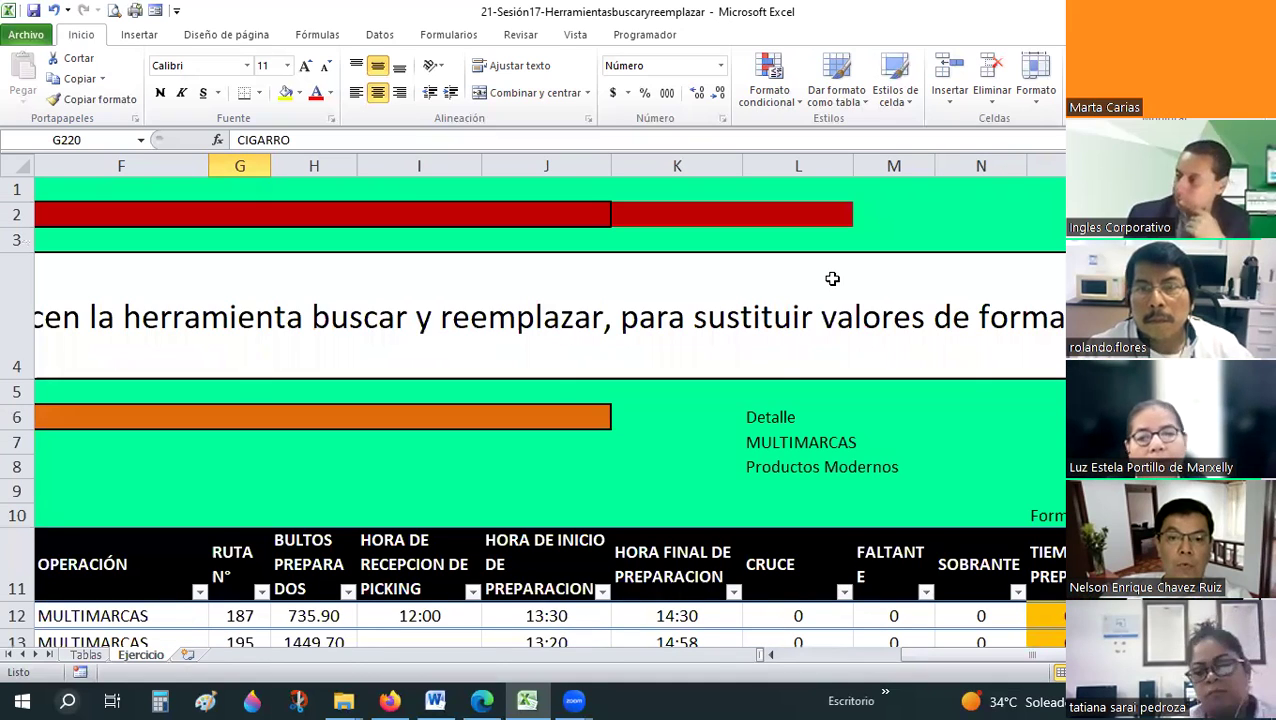
{"action": "left_click", "coordinate": [778, 400]}
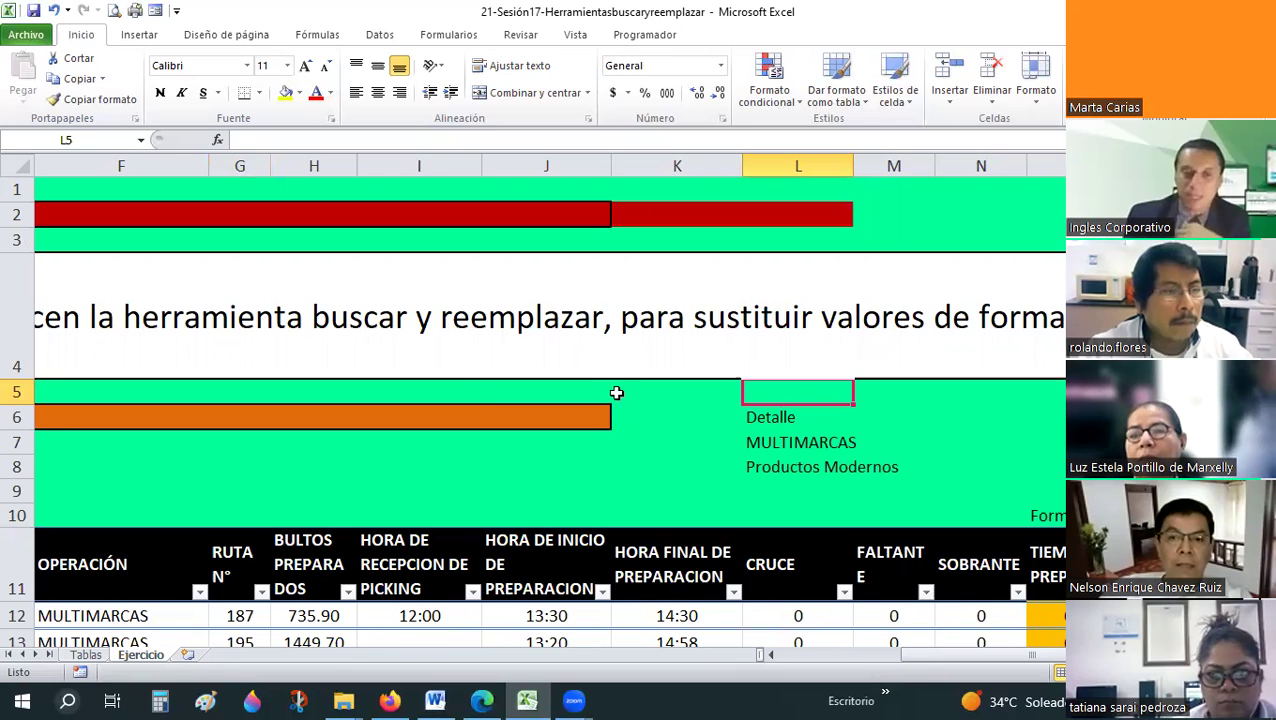
{"action": "scroll", "coordinate": [617, 393], "scroll_direction": "down", "scroll_amount": 1}
{"action": "scroll", "coordinate": [370, 391], "scroll_direction": "down", "scroll_amount": 1}
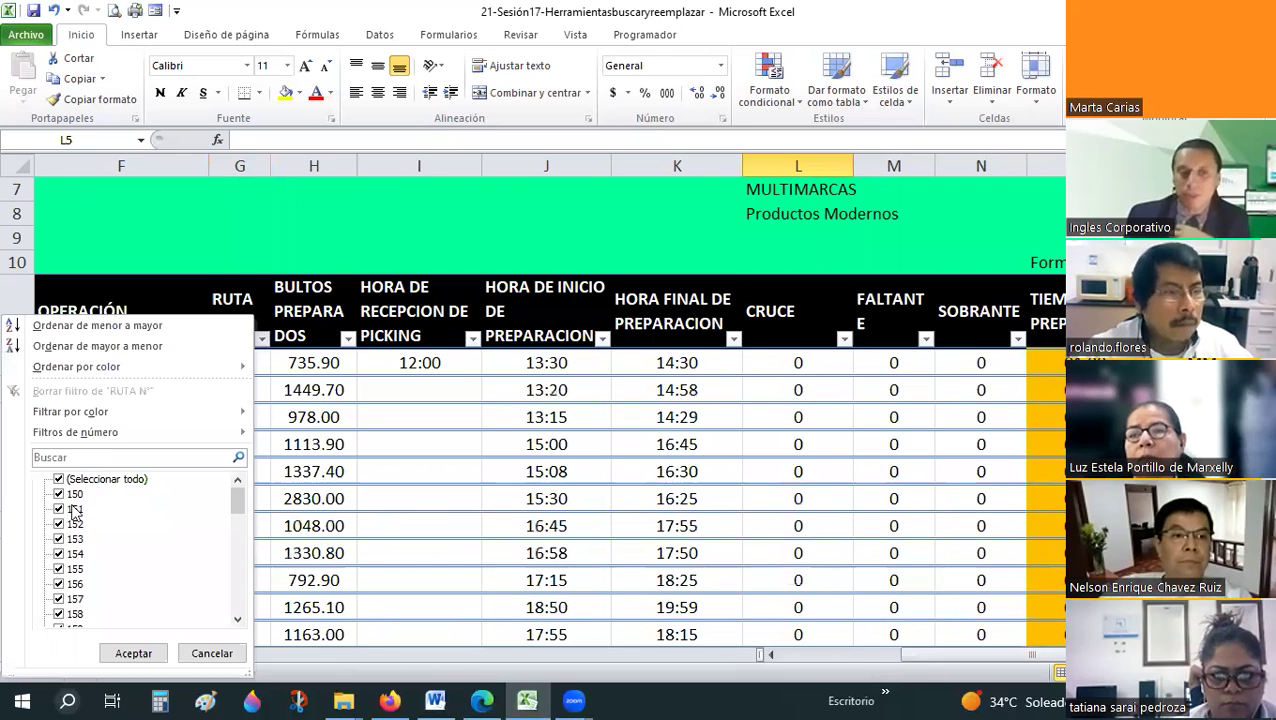
{"action": "left_click", "coordinate": [58, 479]}
{"action": "left_click", "coordinate": [58, 494]}
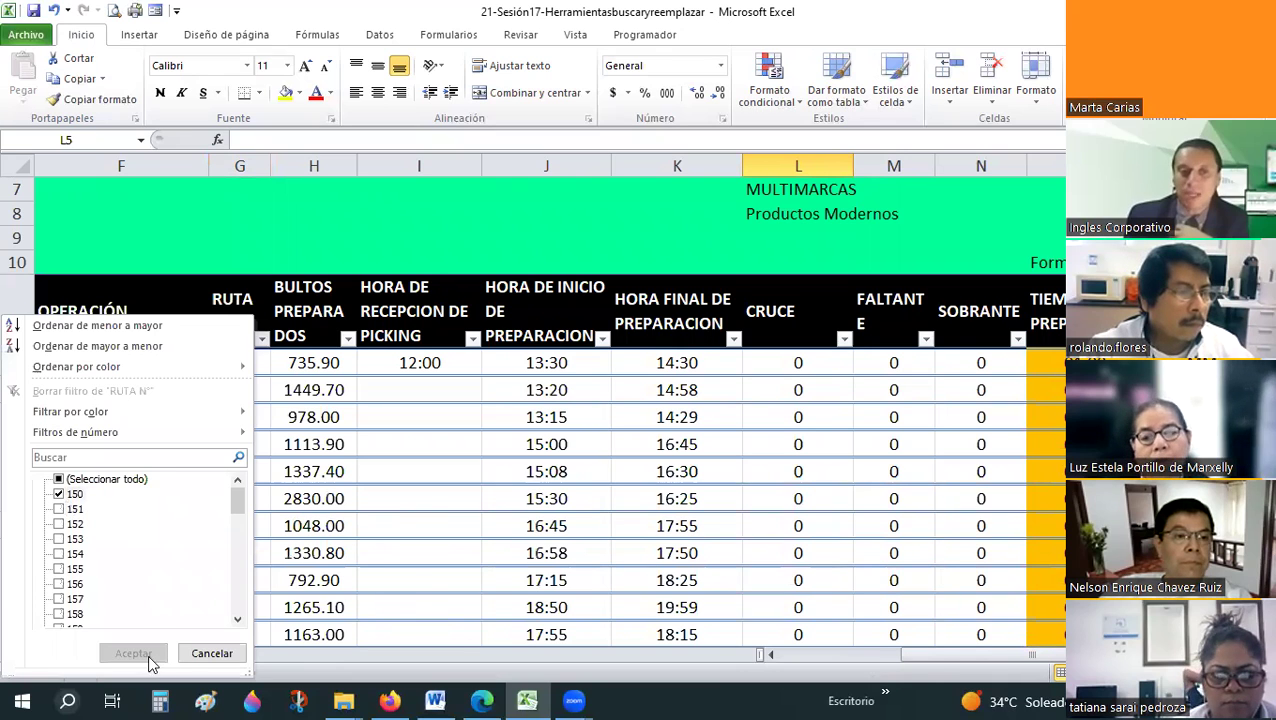
{"action": "left_click", "coordinate": [149, 656]}
{"action": "scroll", "coordinate": [252, 195], "scroll_direction": "down", "scroll_amount": 1}
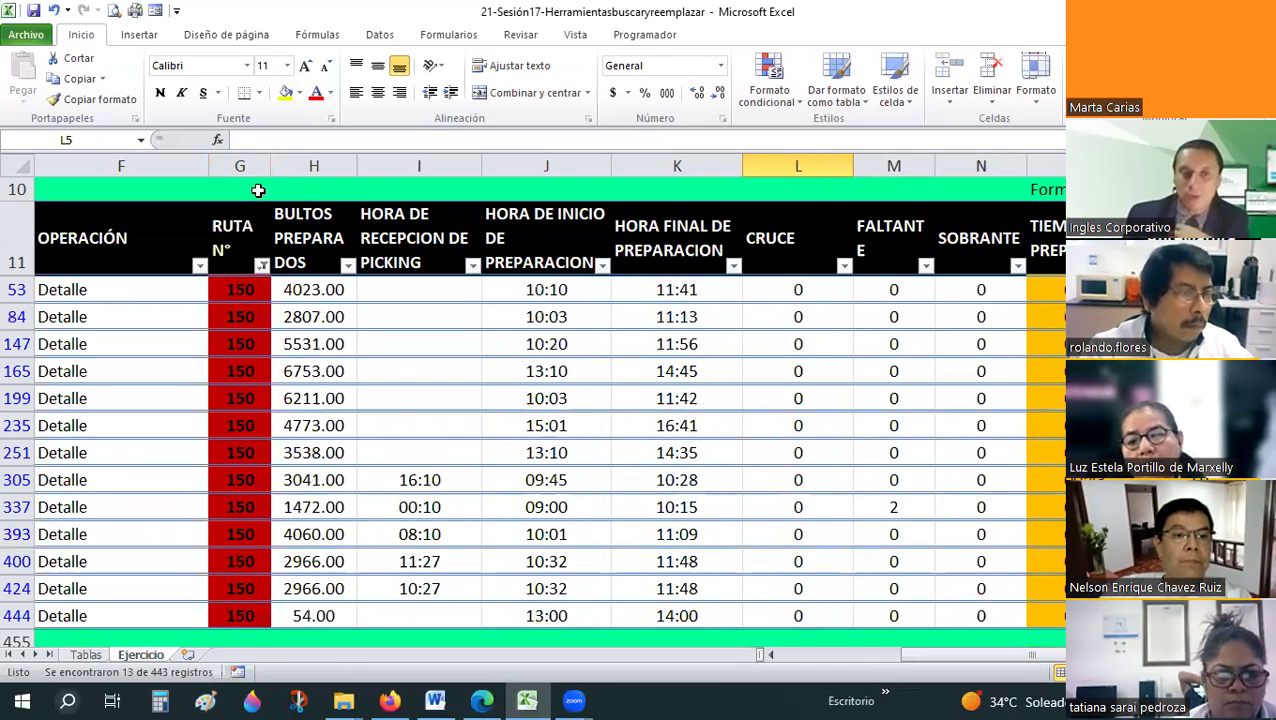
{"action": "scroll", "coordinate": [258, 190], "scroll_direction": "down", "scroll_amount": 1}
{"action": "left_click", "coordinate": [258, 190]}
{"action": "left_click", "coordinate": [244, 503], "text": "shift"}
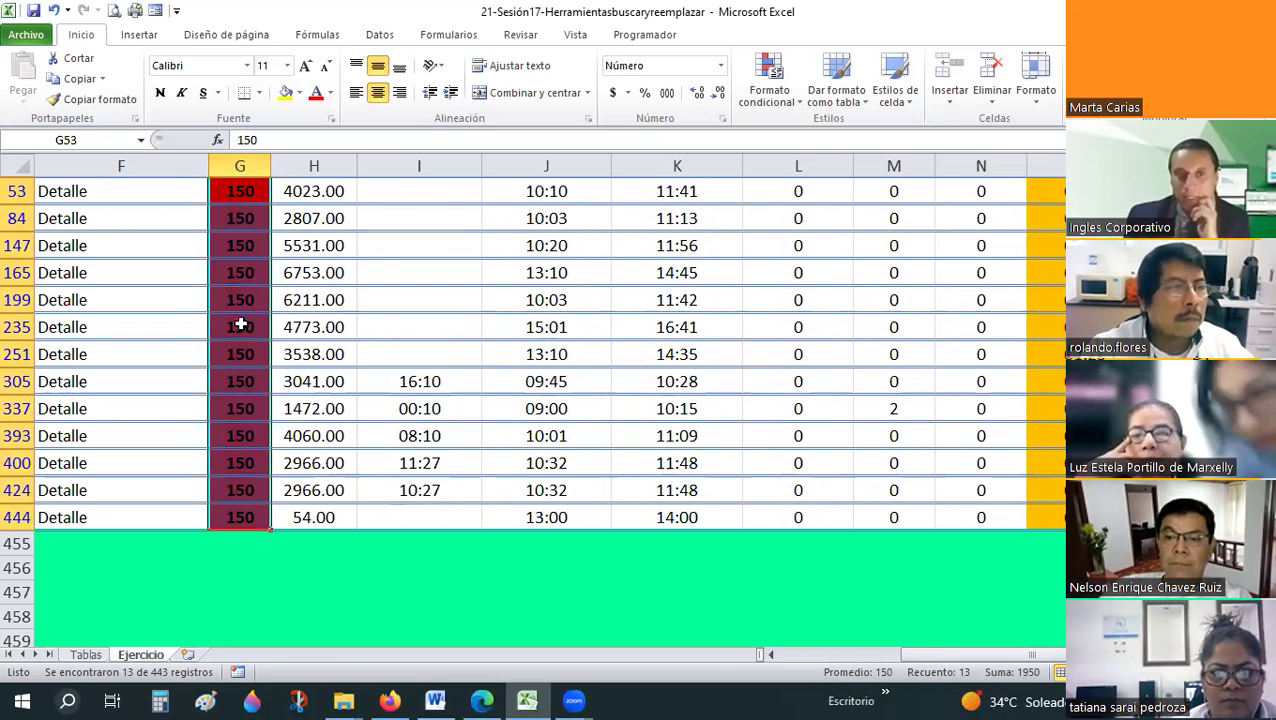
{"action": "scroll", "coordinate": [248, 255], "scroll_direction": "up", "scroll_amount": 1}
{"action": "left_click", "coordinate": [261, 241]}
{"action": "left_click", "coordinate": [122, 416]}
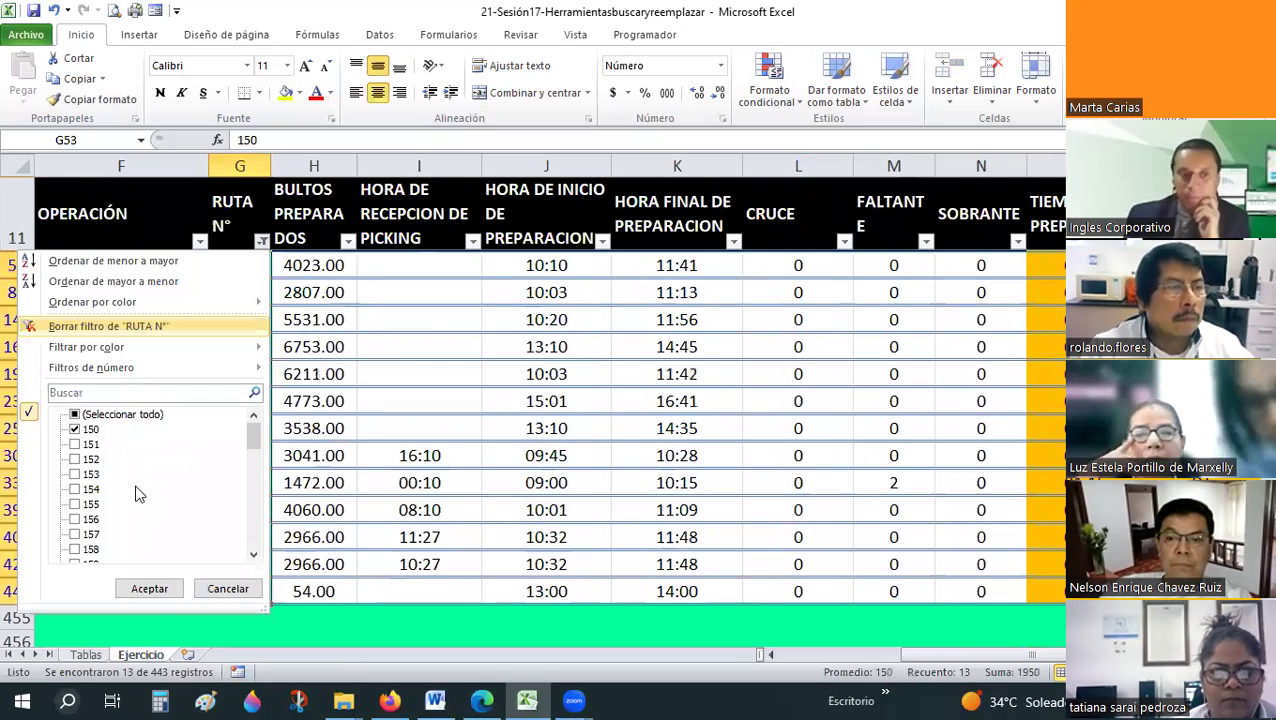
{"action": "left_click", "coordinate": [652, 372]}
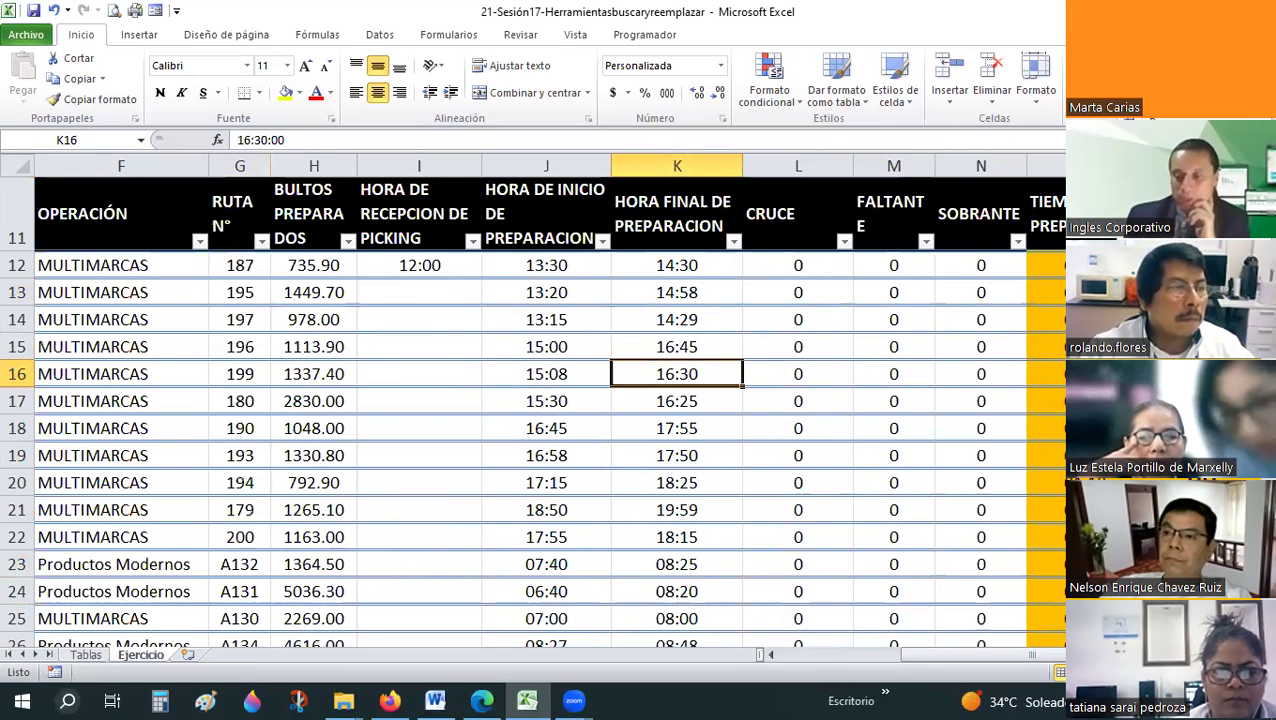
- Restore the column F and H selection from row 12 and scroll down the sheet
{"action": "key", "text": "ctrl+z"}
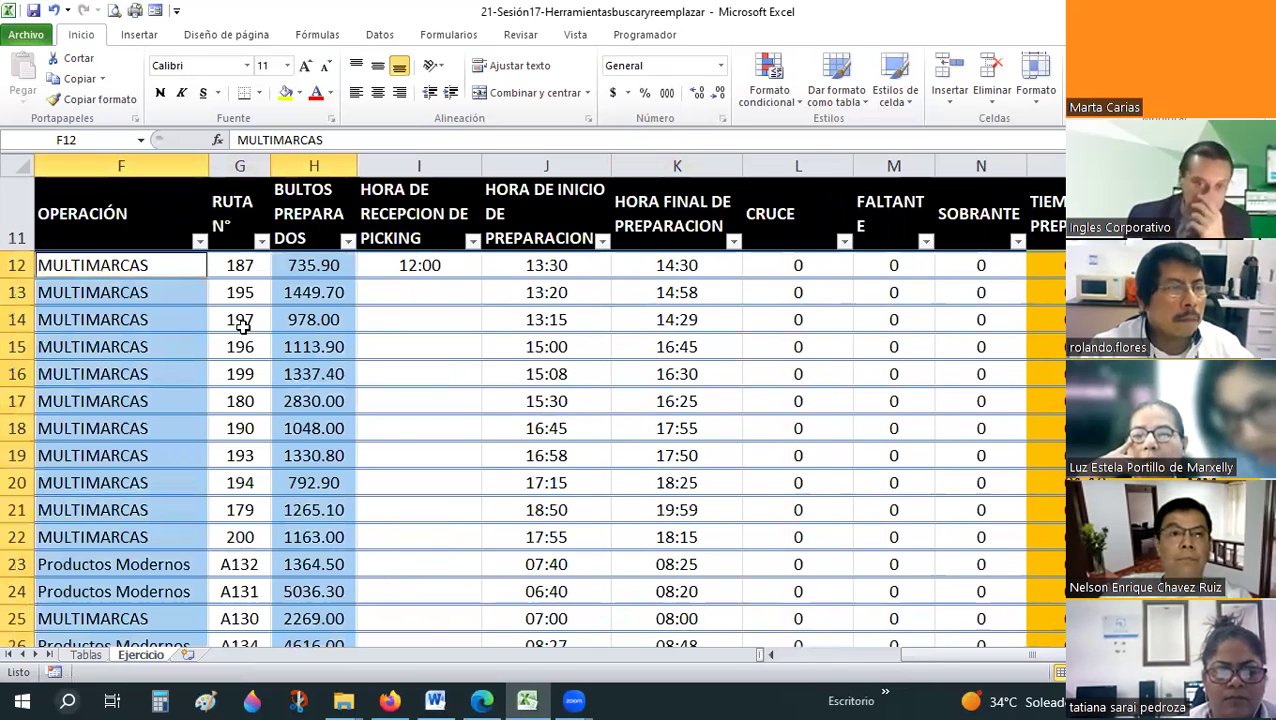
{"action": "scroll", "coordinate": [243, 326], "scroll_direction": "down", "scroll_amount": 5}
{"action": "scroll", "coordinate": [243, 326], "scroll_direction": "down", "scroll_amount": 7}
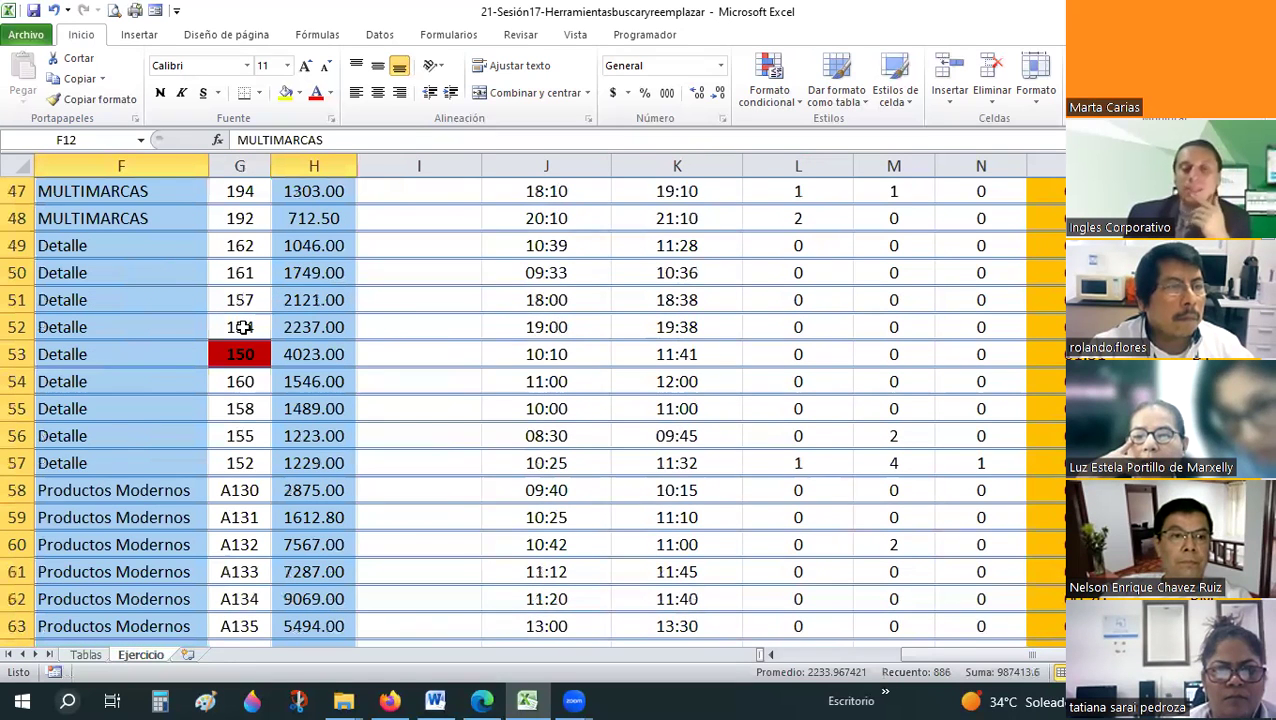
{"action": "scroll", "coordinate": [243, 326], "scroll_direction": "down", "scroll_amount": 3}
{"action": "scroll", "coordinate": [243, 326], "scroll_direction": "down", "scroll_amount": 4}
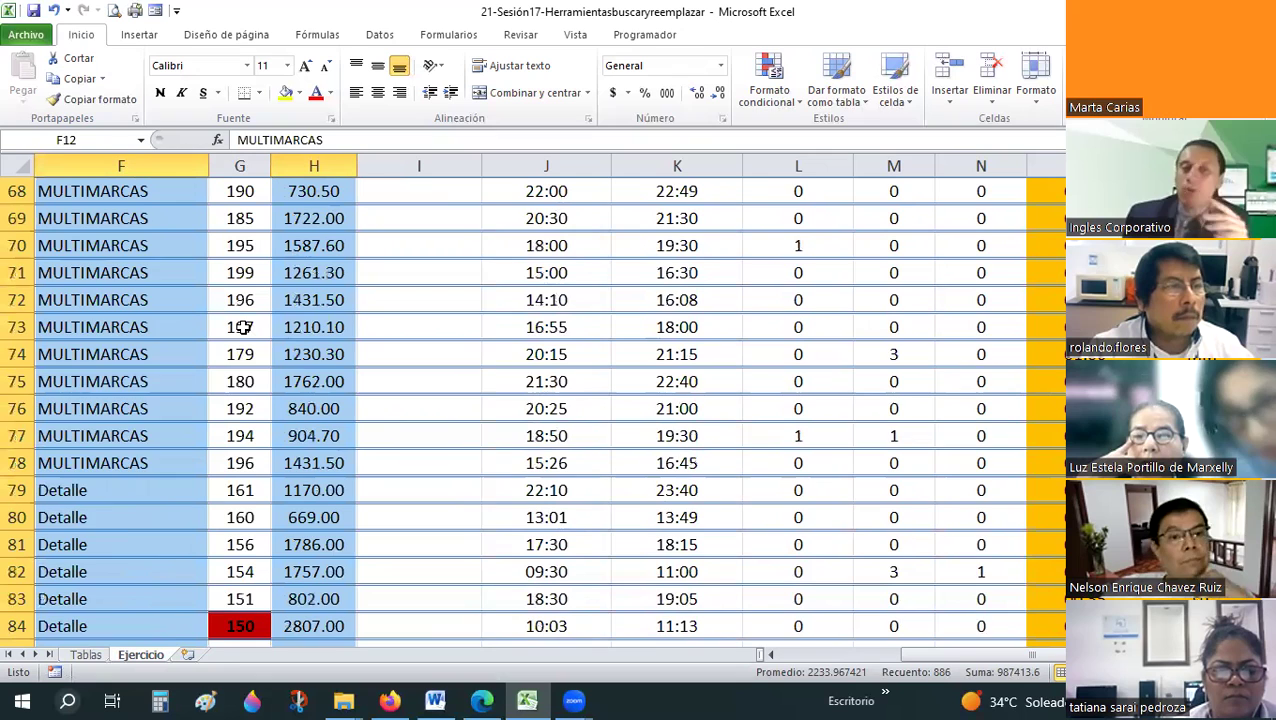
{"action": "scroll", "coordinate": [243, 326], "scroll_direction": "down", "scroll_amount": 3}
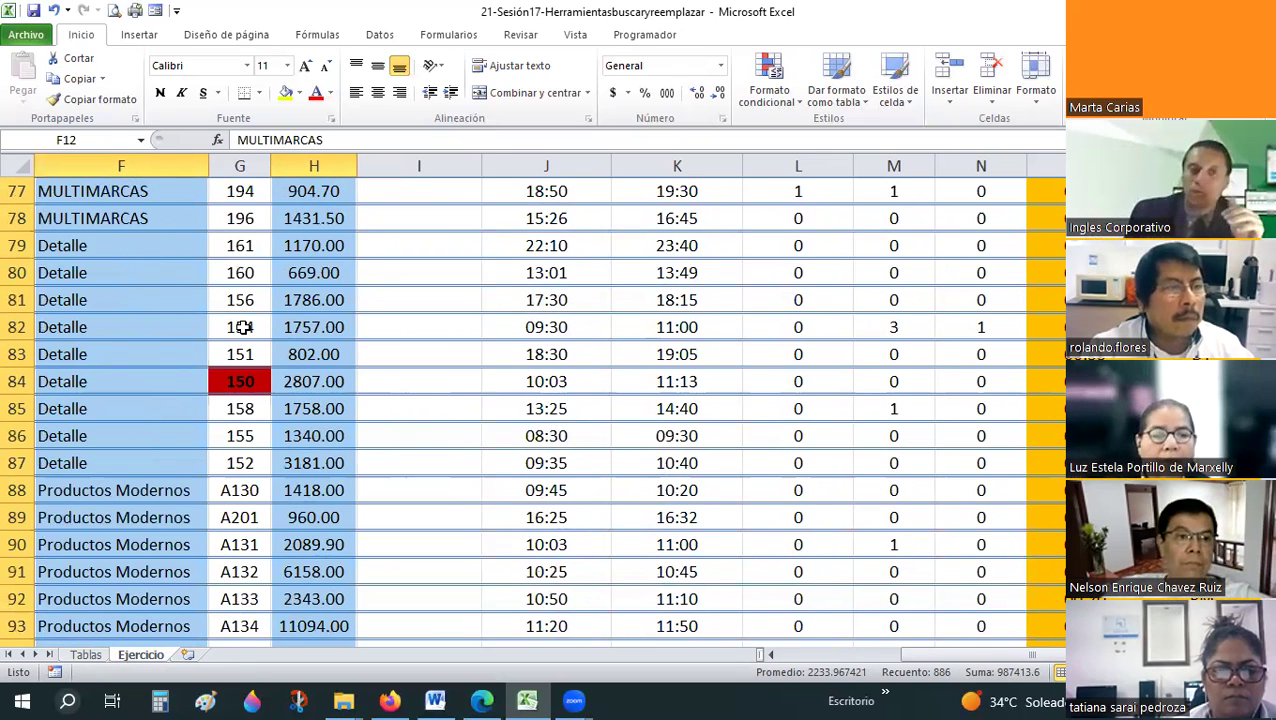
{"action": "scroll", "coordinate": [243, 326], "scroll_direction": "down", "scroll_amount": 4}
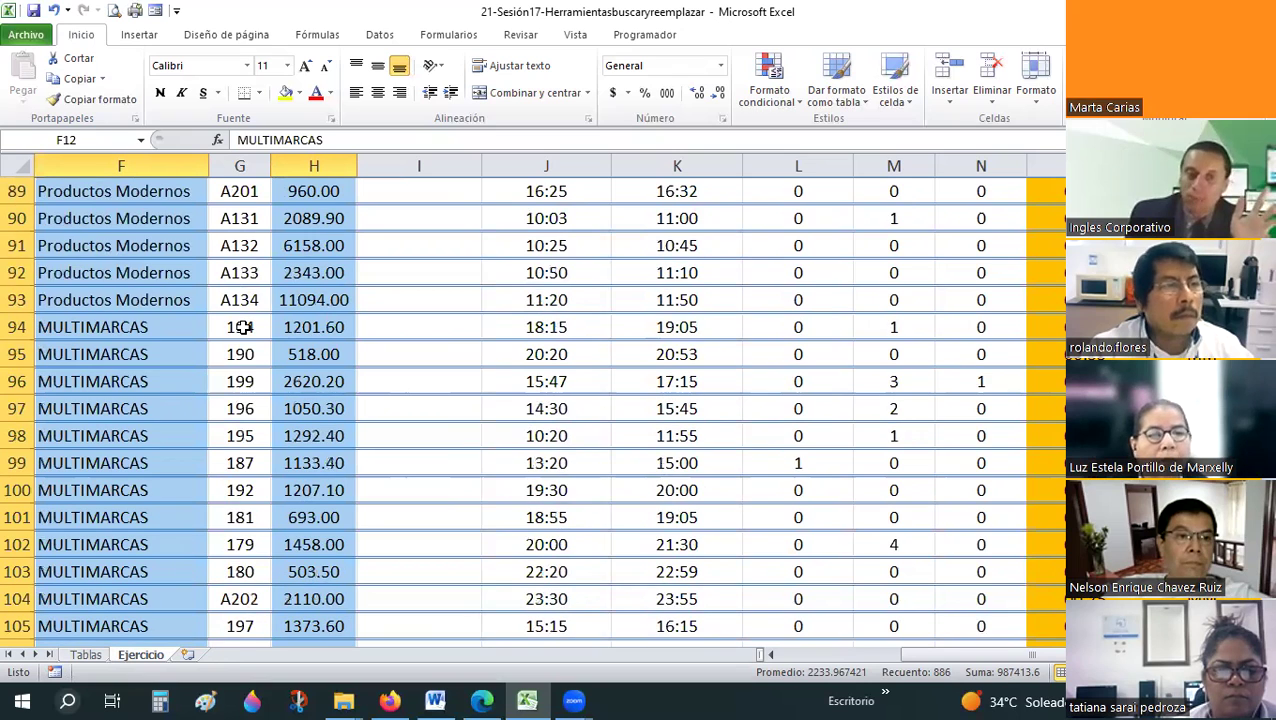
{"action": "scroll", "coordinate": [243, 326], "scroll_direction": "down", "scroll_amount": 18}
{"action": "scroll", "coordinate": [243, 326], "scroll_direction": "down", "scroll_amount": 13}
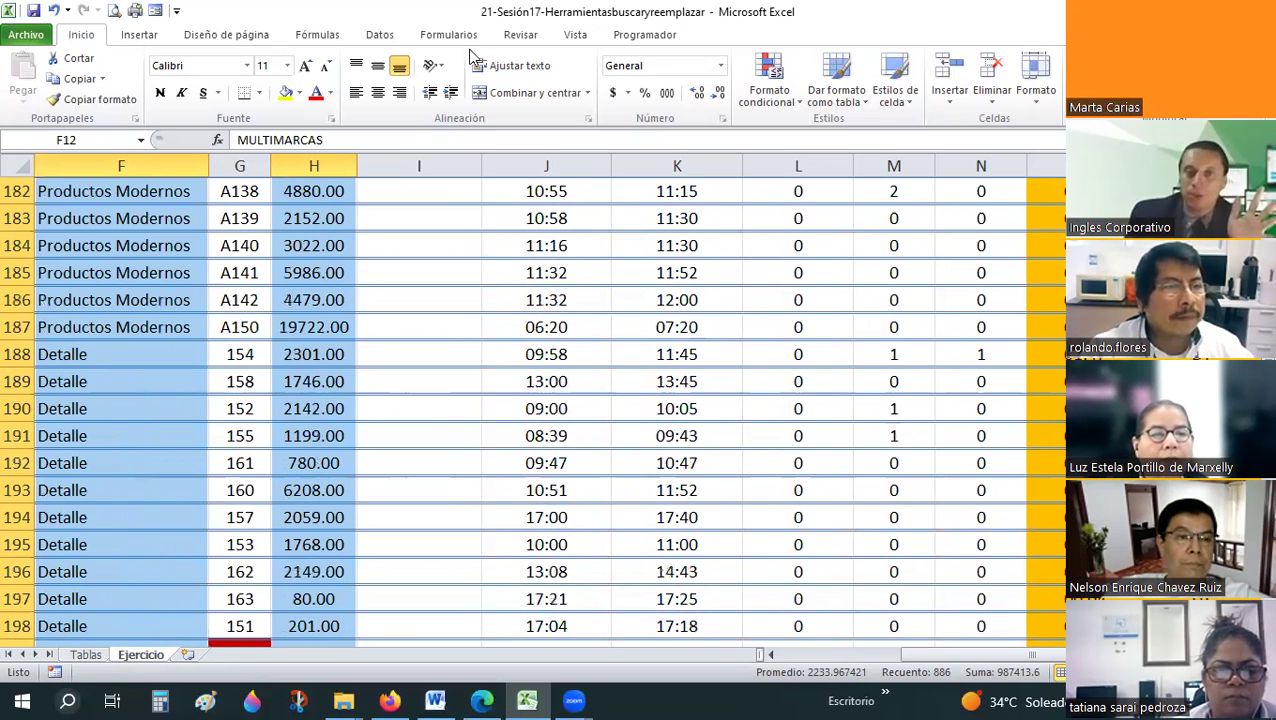
- Open Validación de datos from the Datos tab and dismiss the mixed-validation warning
{"action": "left_click", "coordinate": [380, 36]}
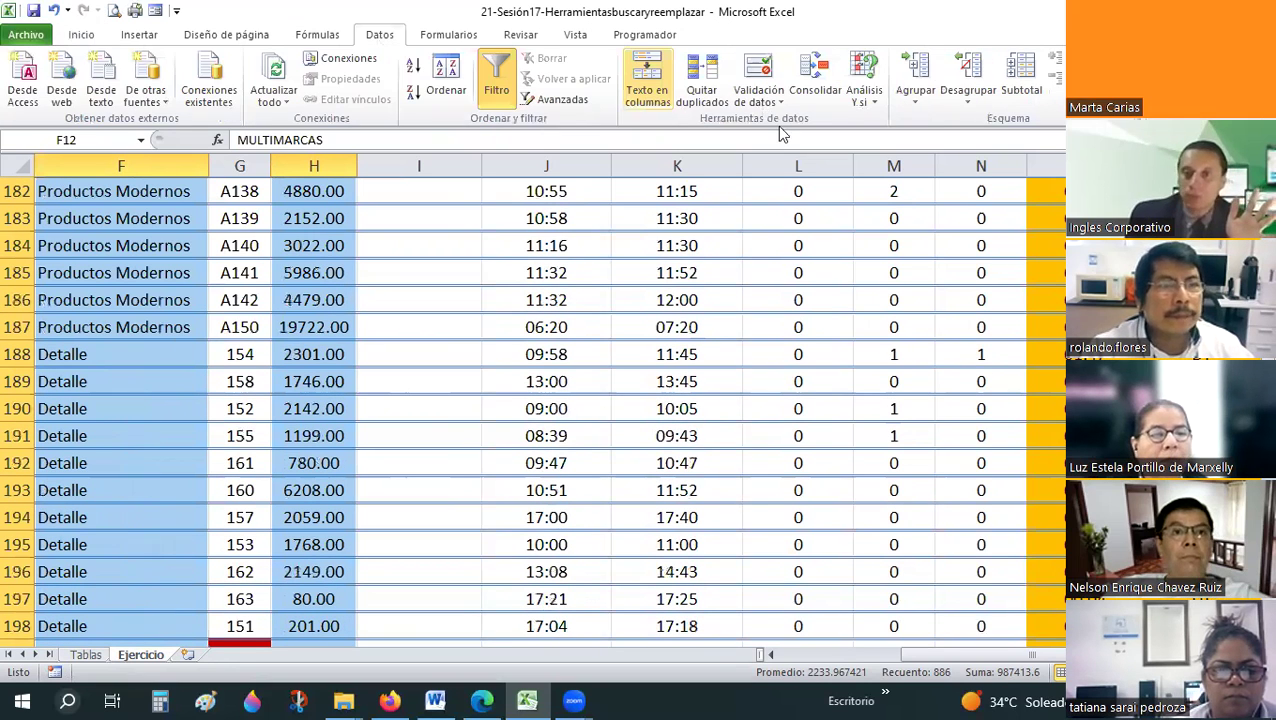
{"action": "left_click", "coordinate": [765, 95]}
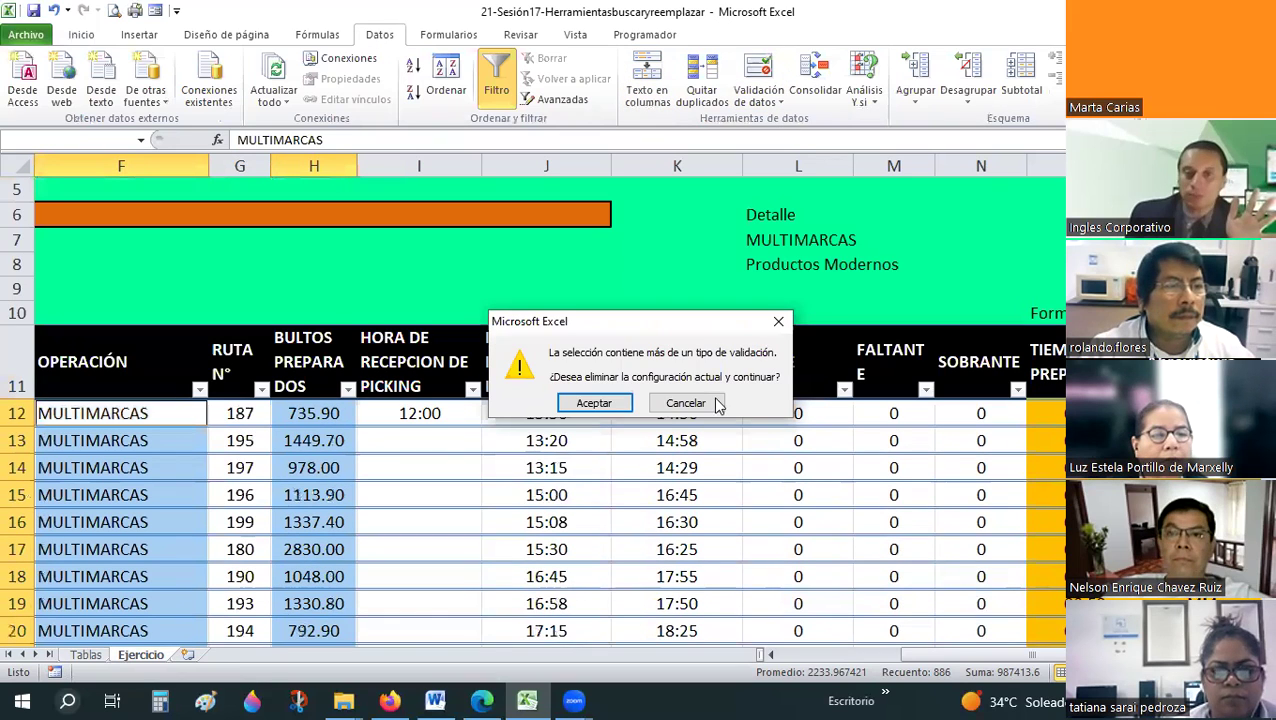
{"action": "left_click", "coordinate": [600, 401]}
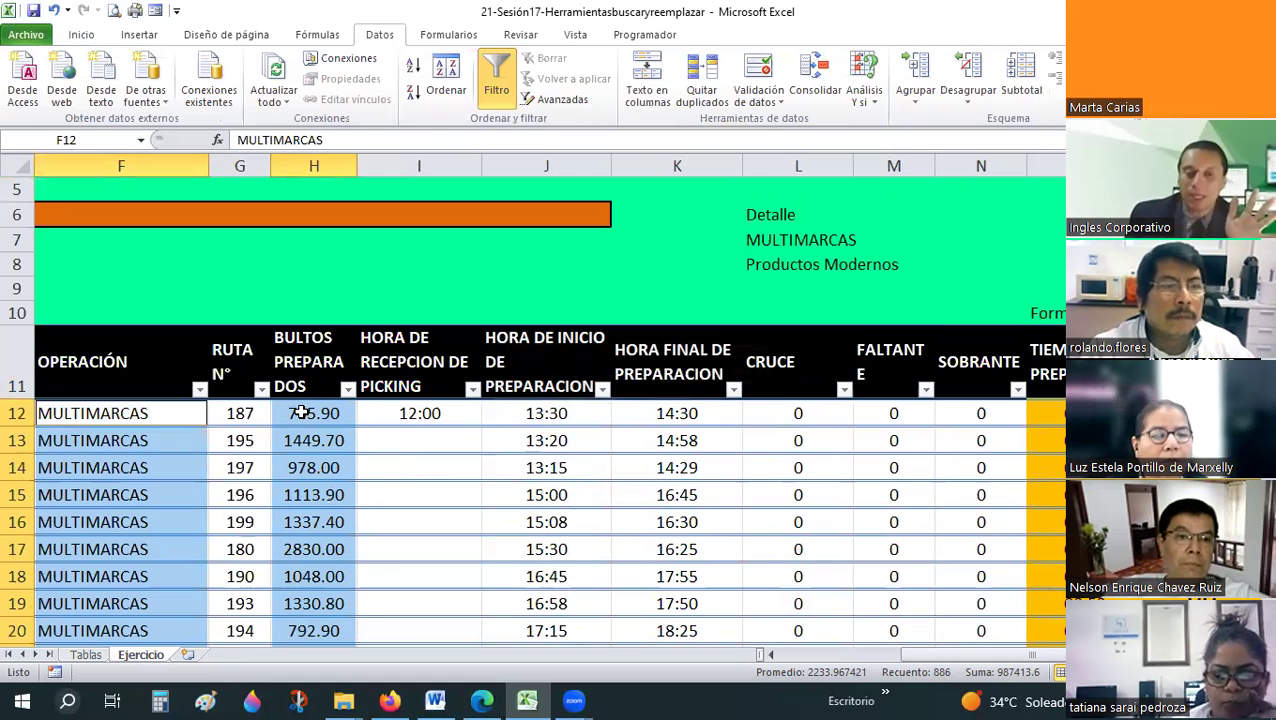
- Review H12's decimal 0–1000000 validation rule and close it unchanged
{"action": "left_click", "coordinate": [301, 413]}
{"action": "left_click", "coordinate": [768, 100]}
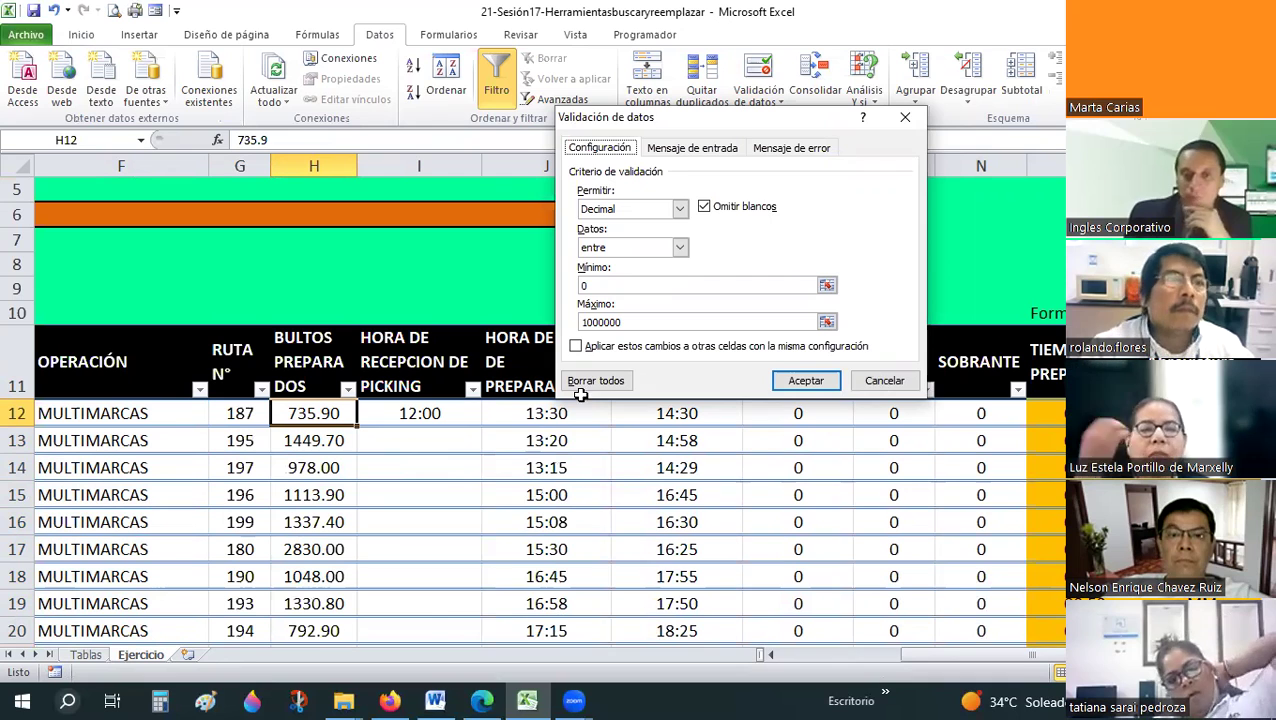
{"action": "left_click", "coordinate": [882, 381]}
- Select the BULTOS PREPARADOS range H12:H192 and the FALTANTE cells M45:M52
{"action": "left_click_drag", "start_coordinate": [290, 413], "coordinate": [357, 610]}
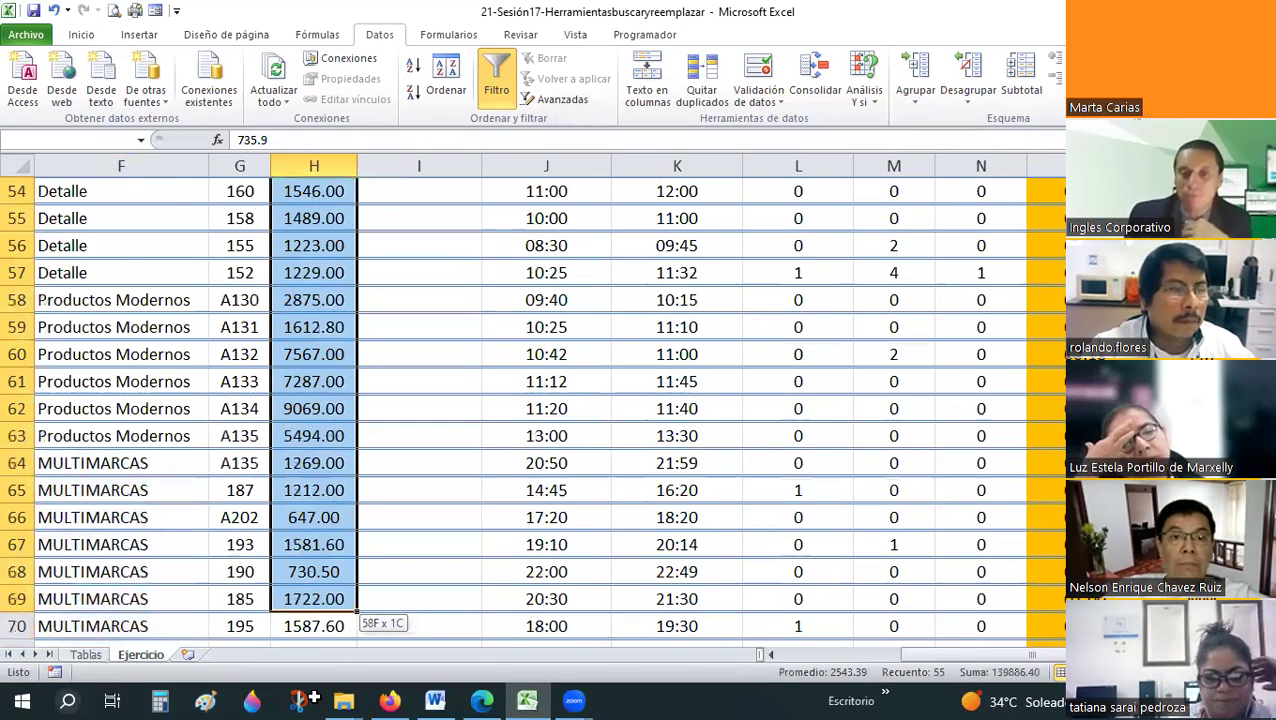
{"action": "left_click_drag", "start_coordinate": [357, 610], "coordinate": [357, 612]}
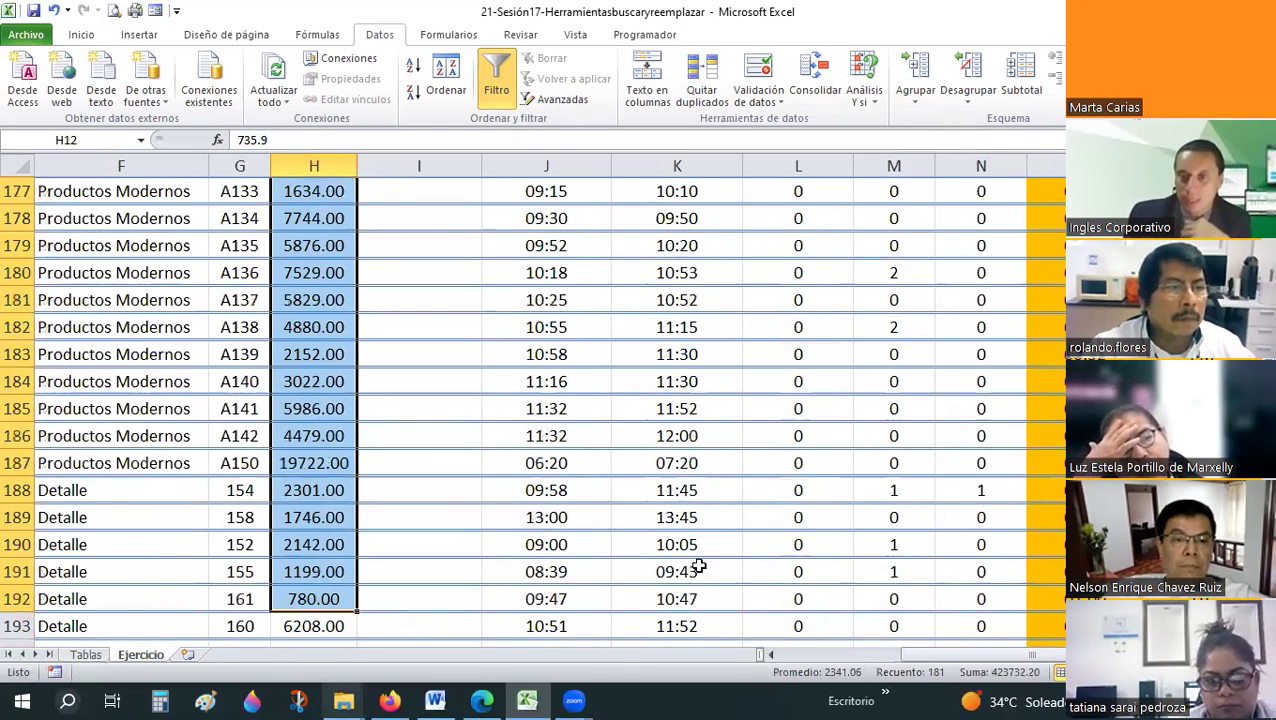
{"action": "scroll", "coordinate": [698, 566], "scroll_direction": "up", "scroll_amount": 3}
{"action": "scroll", "coordinate": [698, 566], "scroll_direction": "up", "scroll_amount": 20}
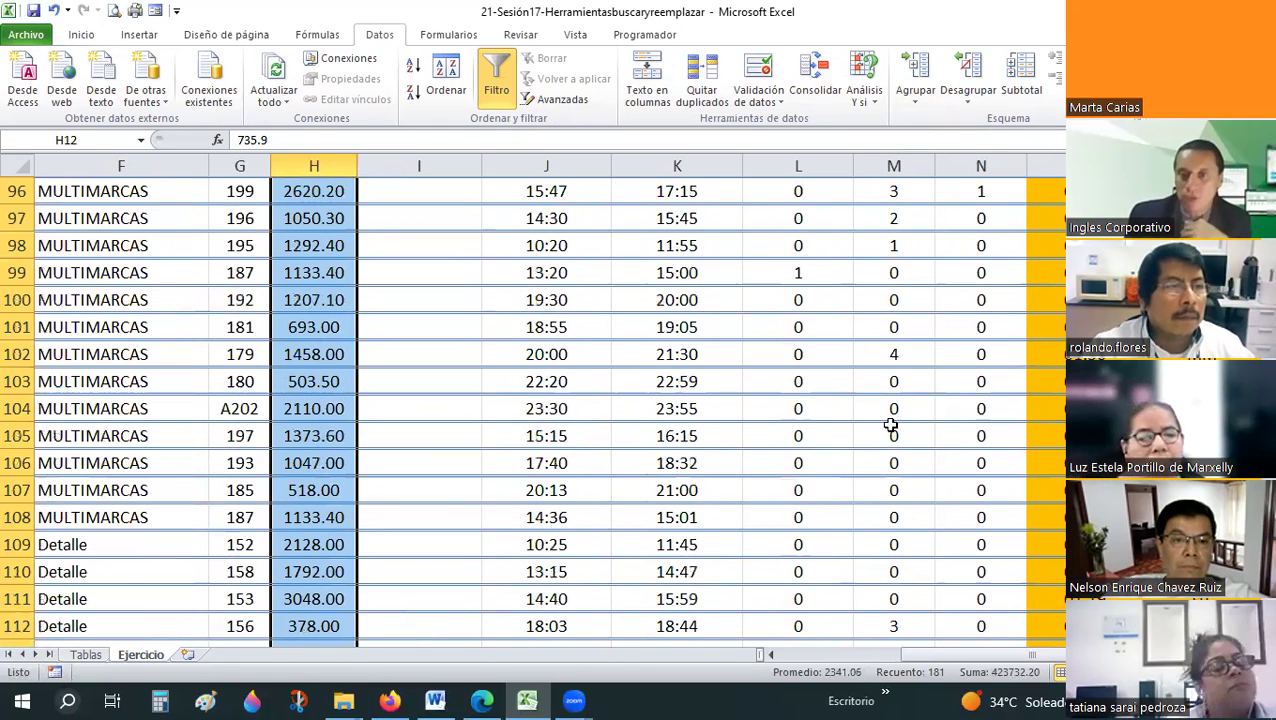
{"action": "scroll", "coordinate": [890, 430], "scroll_direction": "up", "scroll_amount": 19}
{"action": "left_click_drag", "start_coordinate": [893, 354], "coordinate": [893, 408]}
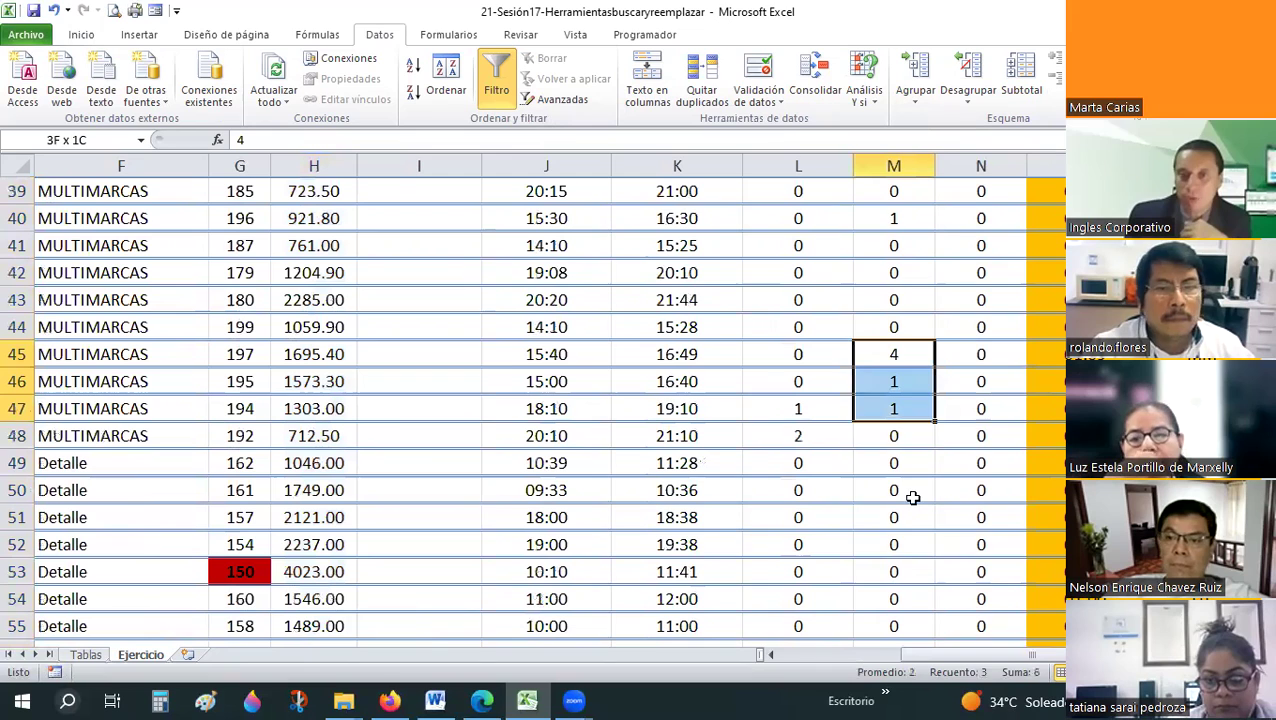
{"action": "left_click_drag", "start_coordinate": [913, 497], "coordinate": [900, 544]}
- Add a whole-number data validation rule from 1 to 1000 to M45:M52
{"action": "left_click", "coordinate": [779, 100]}
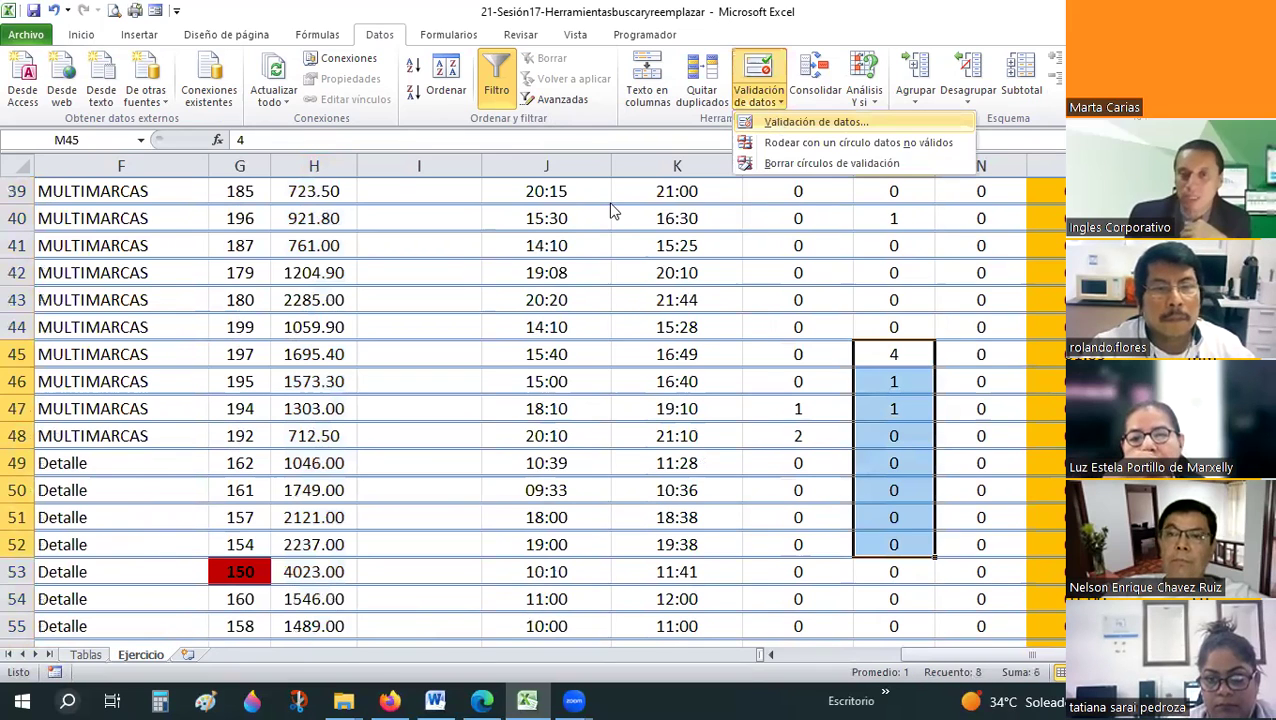
{"action": "left_click", "coordinate": [613, 211]}
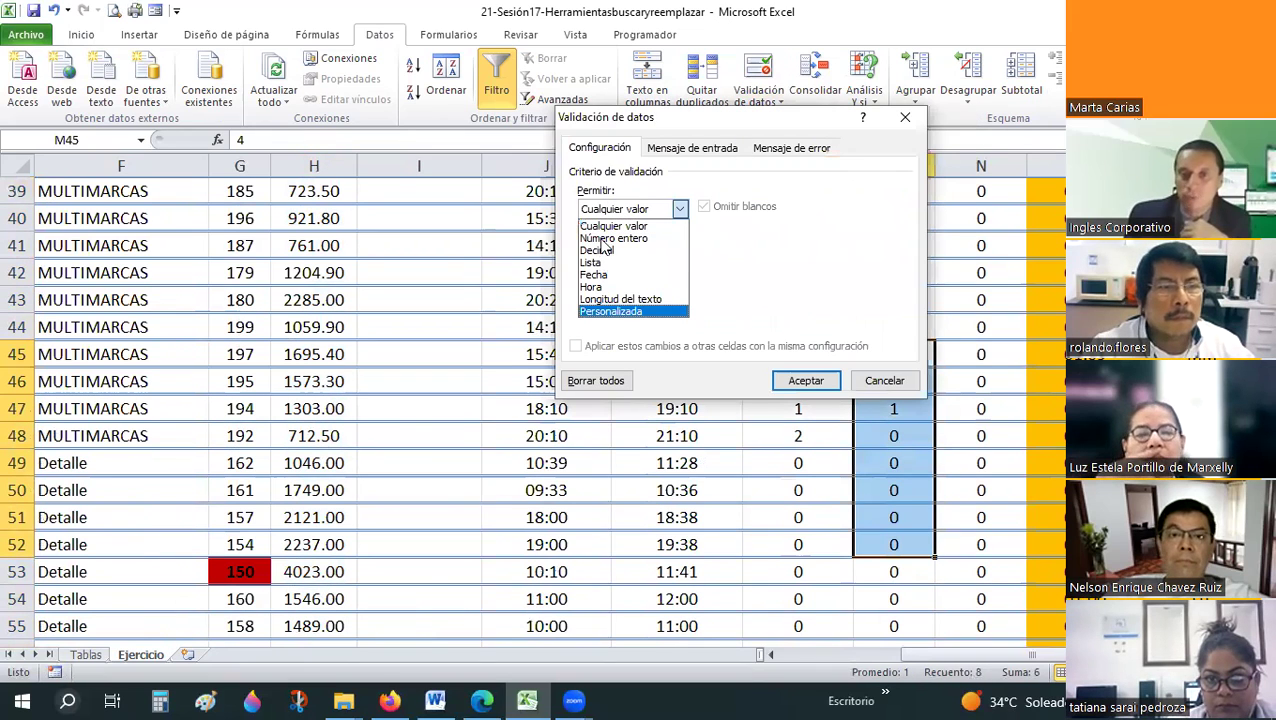
{"action": "left_click", "coordinate": [613, 243]}
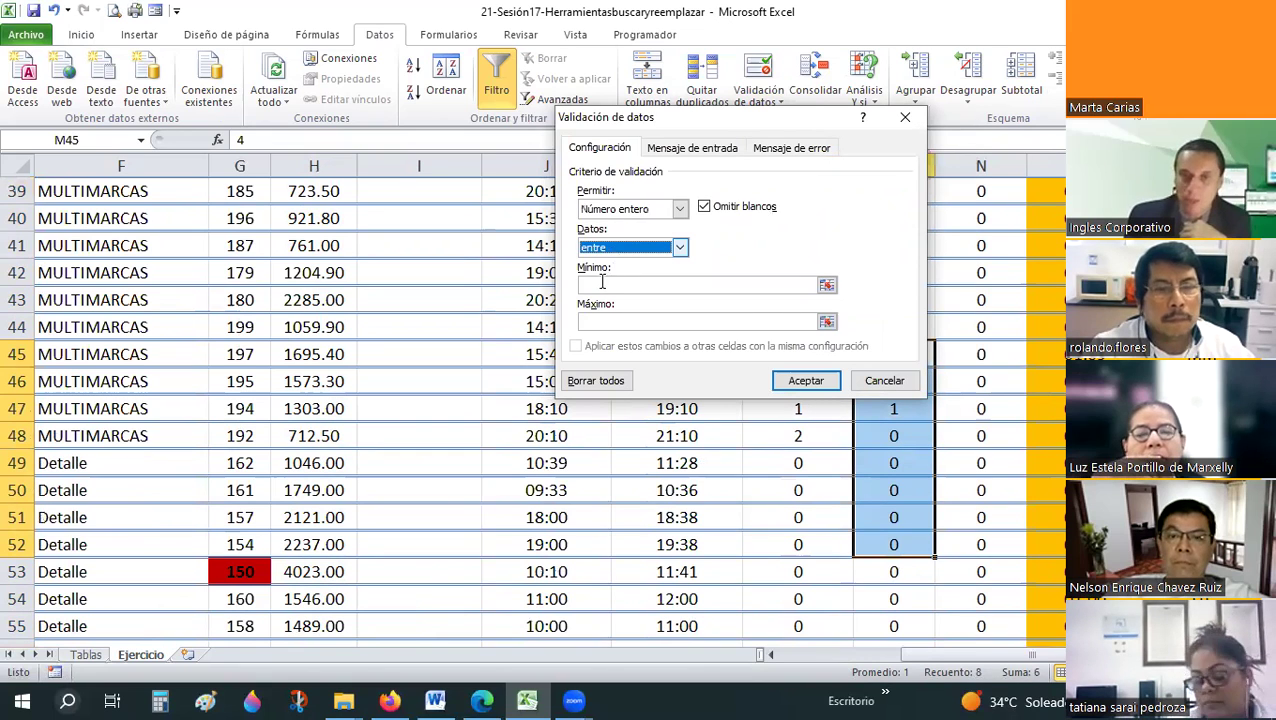
{"action": "left_click", "coordinate": [602, 283]}
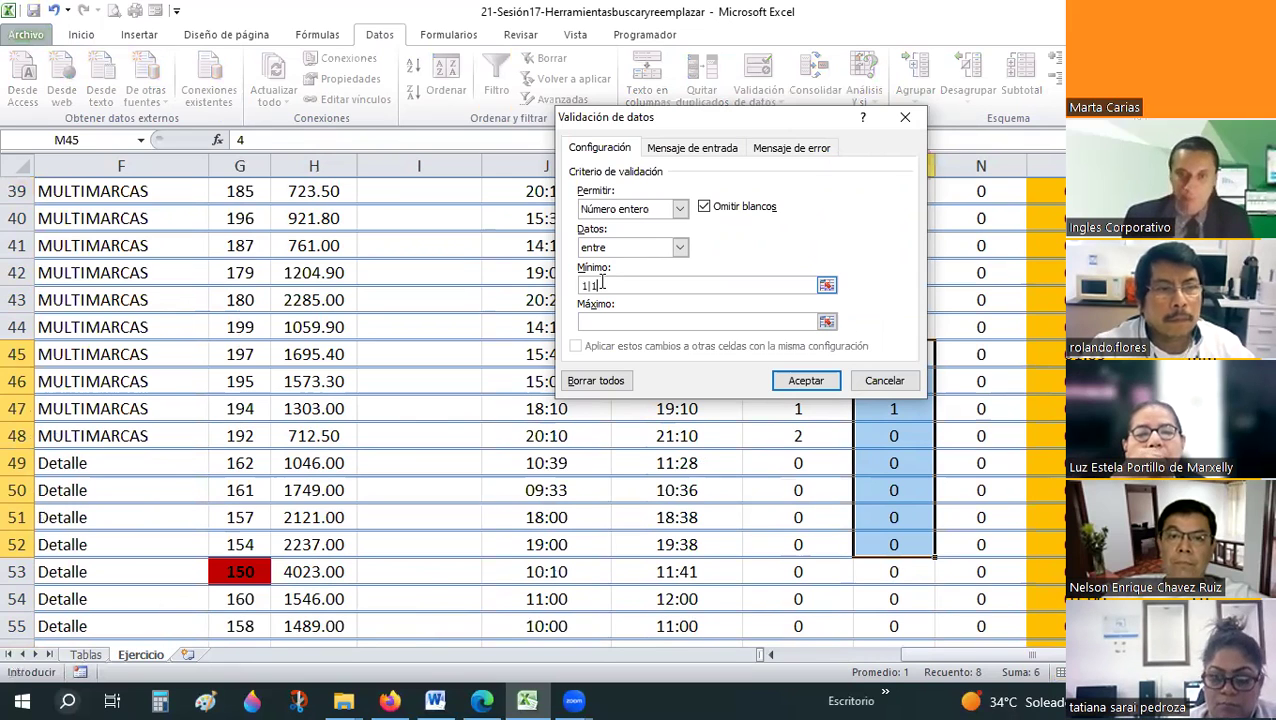
{"action": "key", "text": "Tab"}
{"action": "type", "text": "1000"}
{"action": "left_click", "coordinate": [789, 386]}
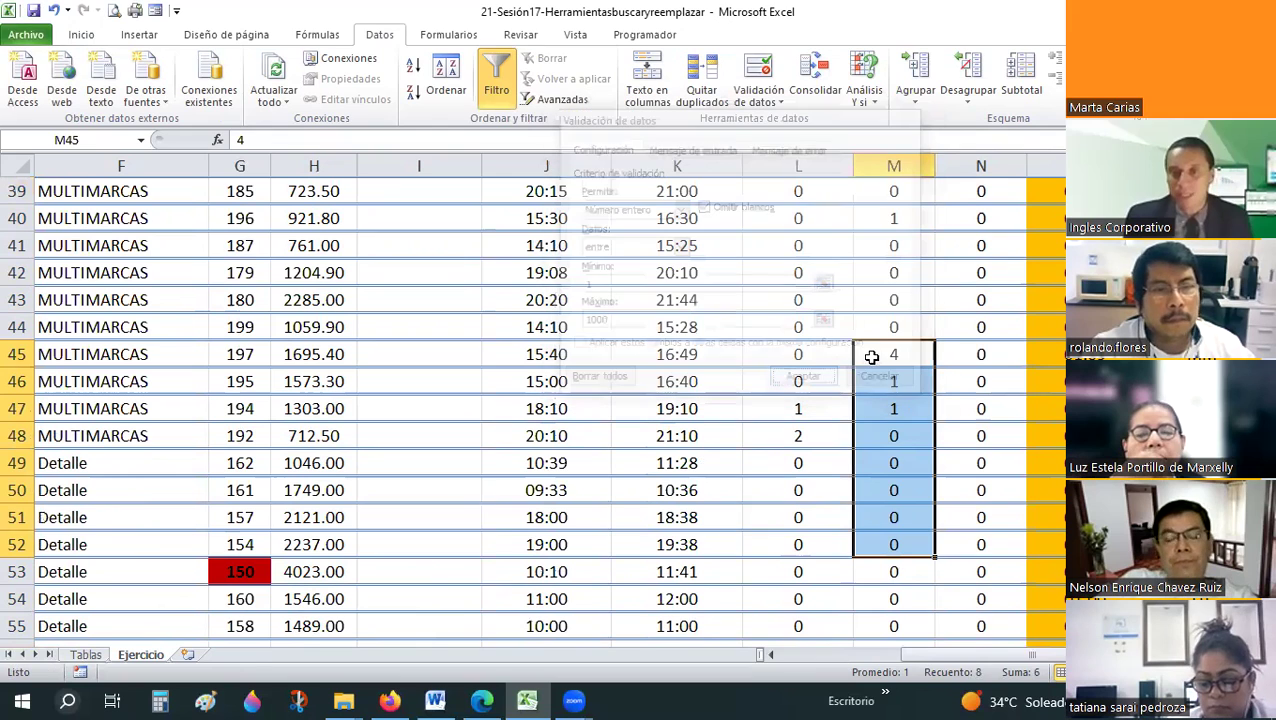
{"action": "left_click", "coordinate": [798, 463]}
{"action": "key", "text": "ctrl+z"}
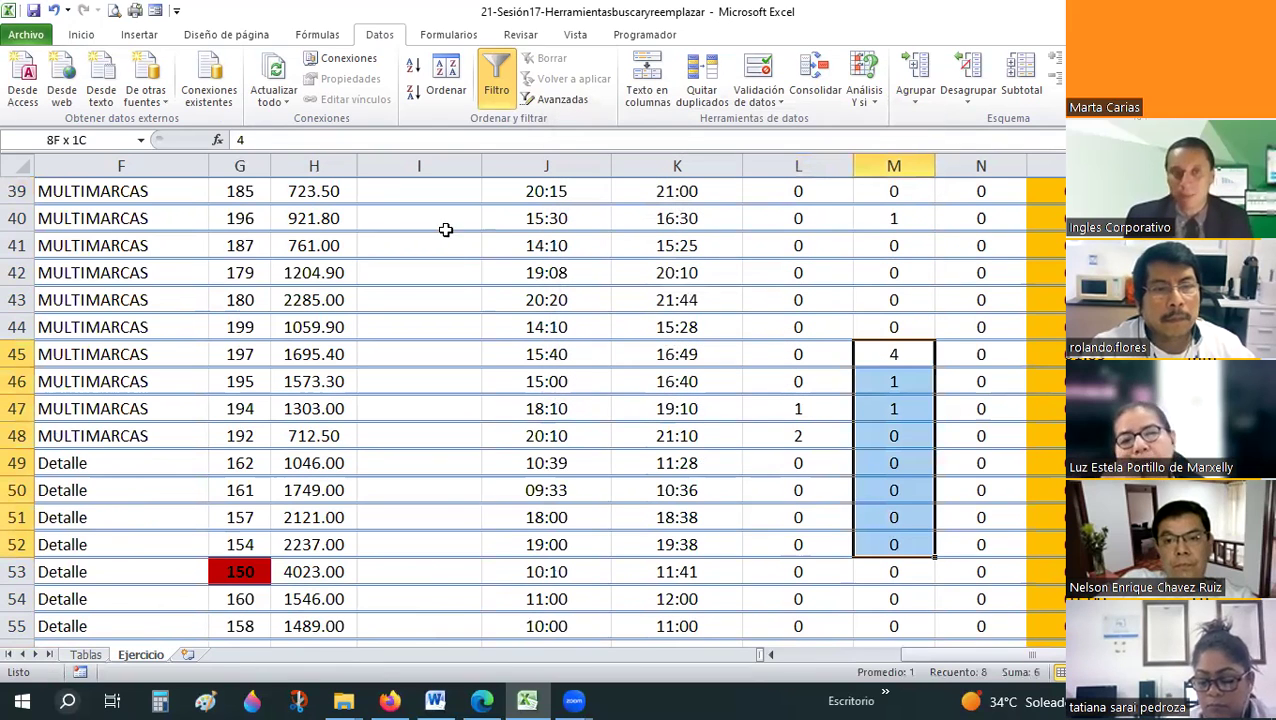
{"action": "left_click", "coordinate": [81, 35]}
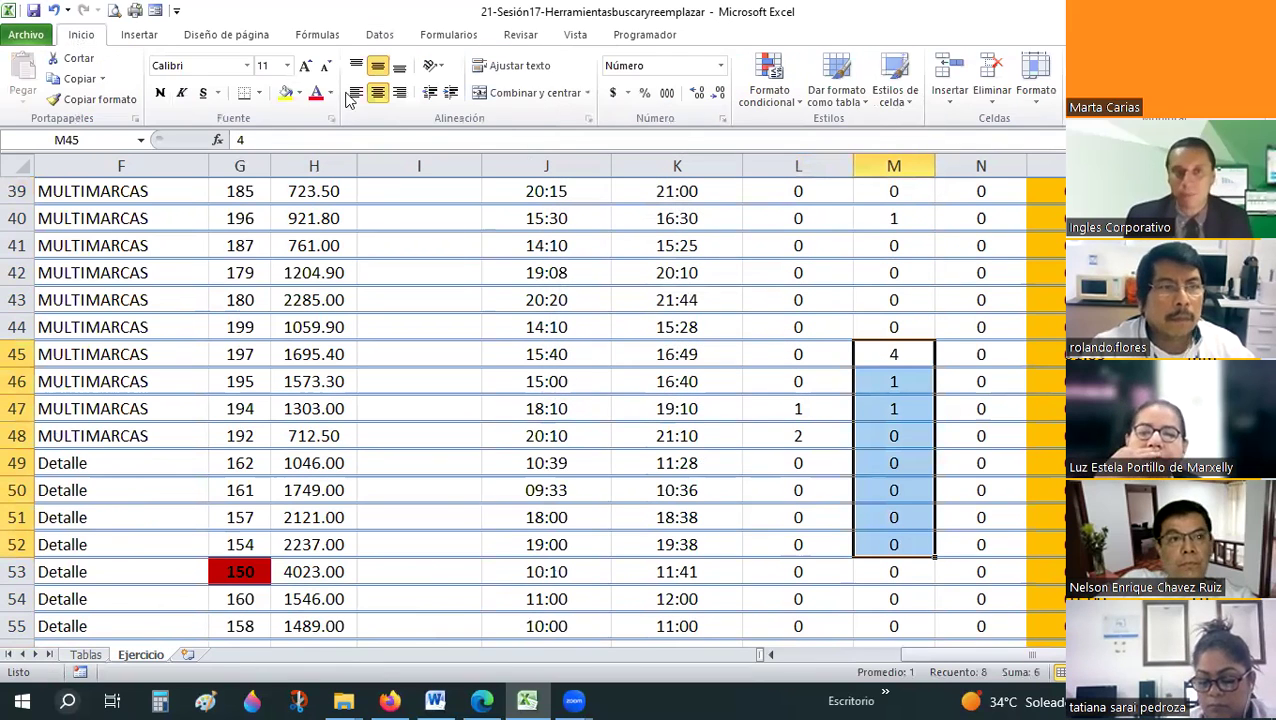
{"action": "left_click", "coordinate": [287, 93]}
{"action": "left_click", "coordinate": [677, 408]}
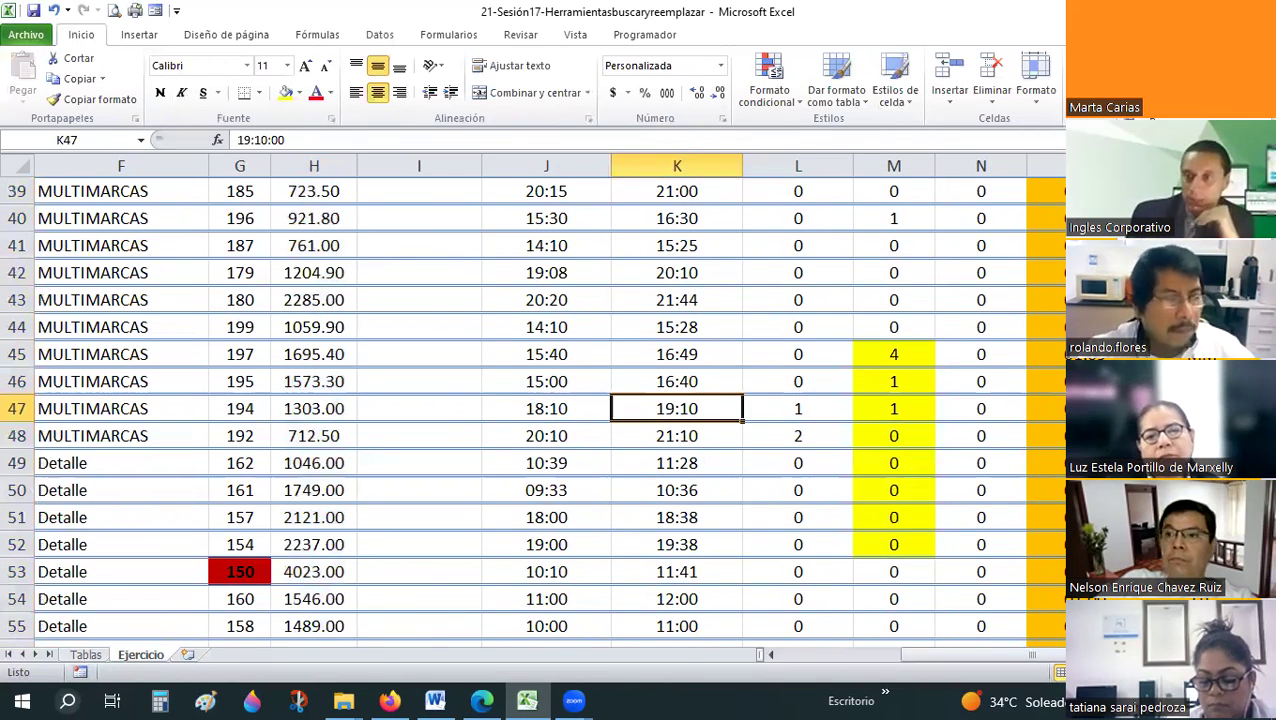
{"action": "scroll", "coordinate": [465, 400], "scroll_direction": "up", "scroll_amount": 9}
{"action": "left_click", "coordinate": [240, 165]}
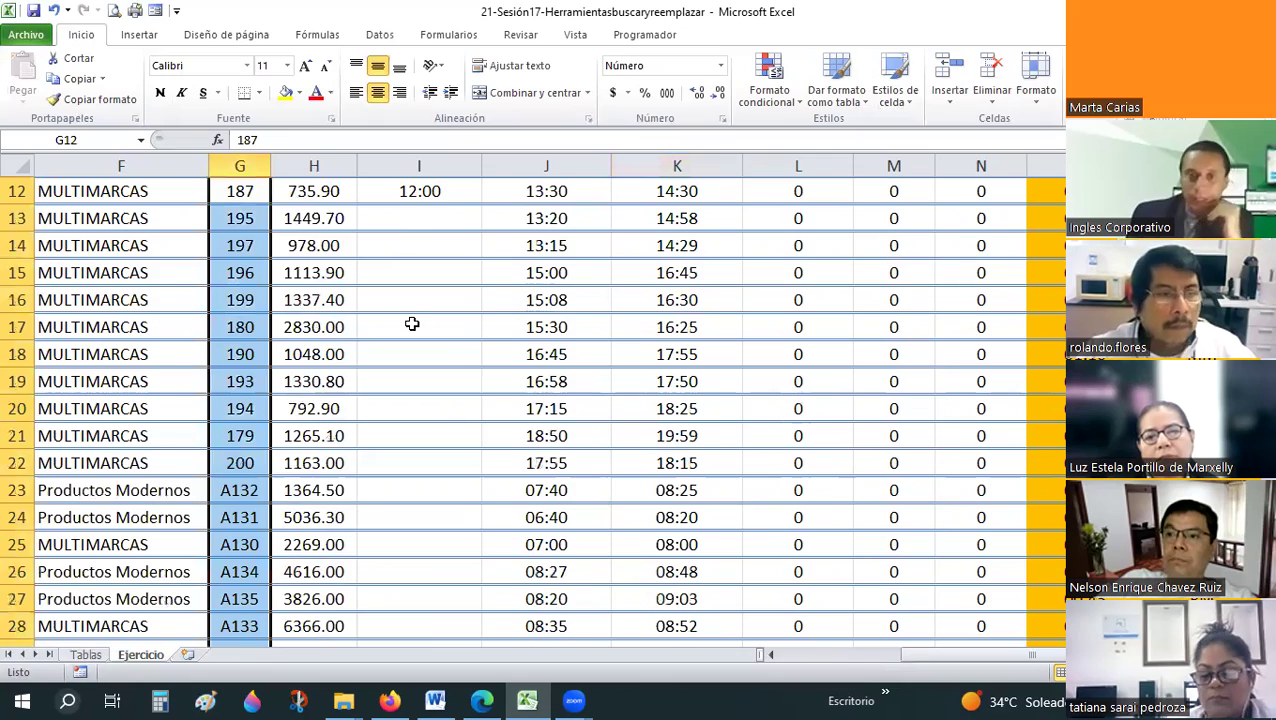
{"action": "scroll", "coordinate": [465, 250], "scroll_direction": "down", "scroll_amount": 3}
{"action": "scroll", "coordinate": [465, 250], "scroll_direction": "down", "scroll_amount": 2}
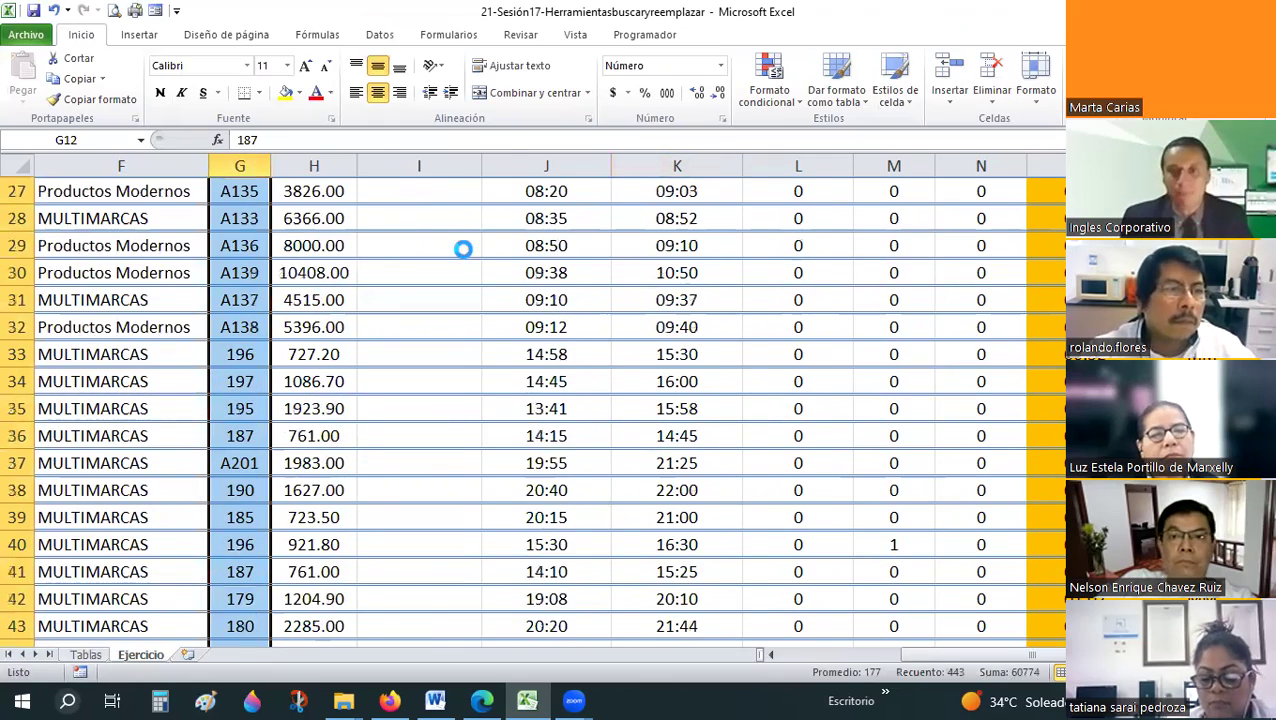
{"action": "scroll", "coordinate": [465, 250], "scroll_direction": "down", "scroll_amount": 4, "text": "ctrl"}
{"action": "scroll", "coordinate": [397, 466], "scroll_direction": "down", "scroll_amount": 4, "text": "ctrl"}
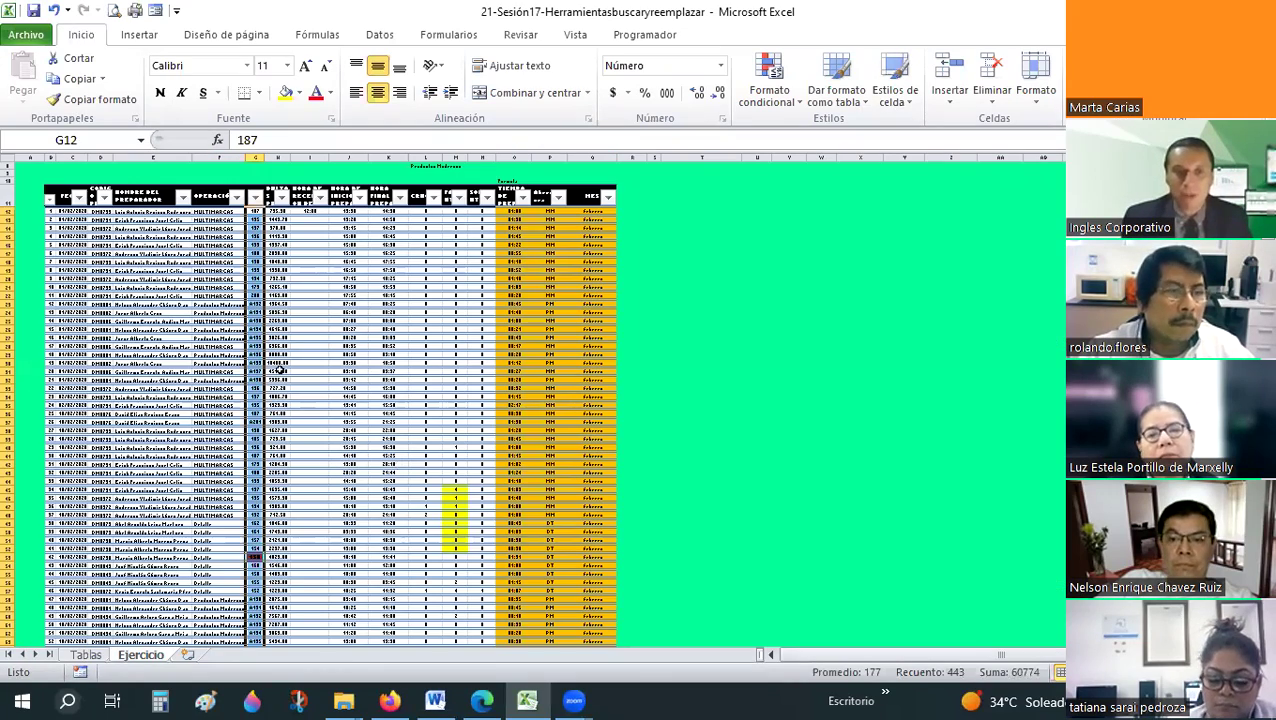
{"action": "scroll", "coordinate": [281, 371], "scroll_direction": "down", "scroll_amount": 12}
{"action": "scroll", "coordinate": [502, 354], "scroll_direction": "up", "scroll_amount": 5}
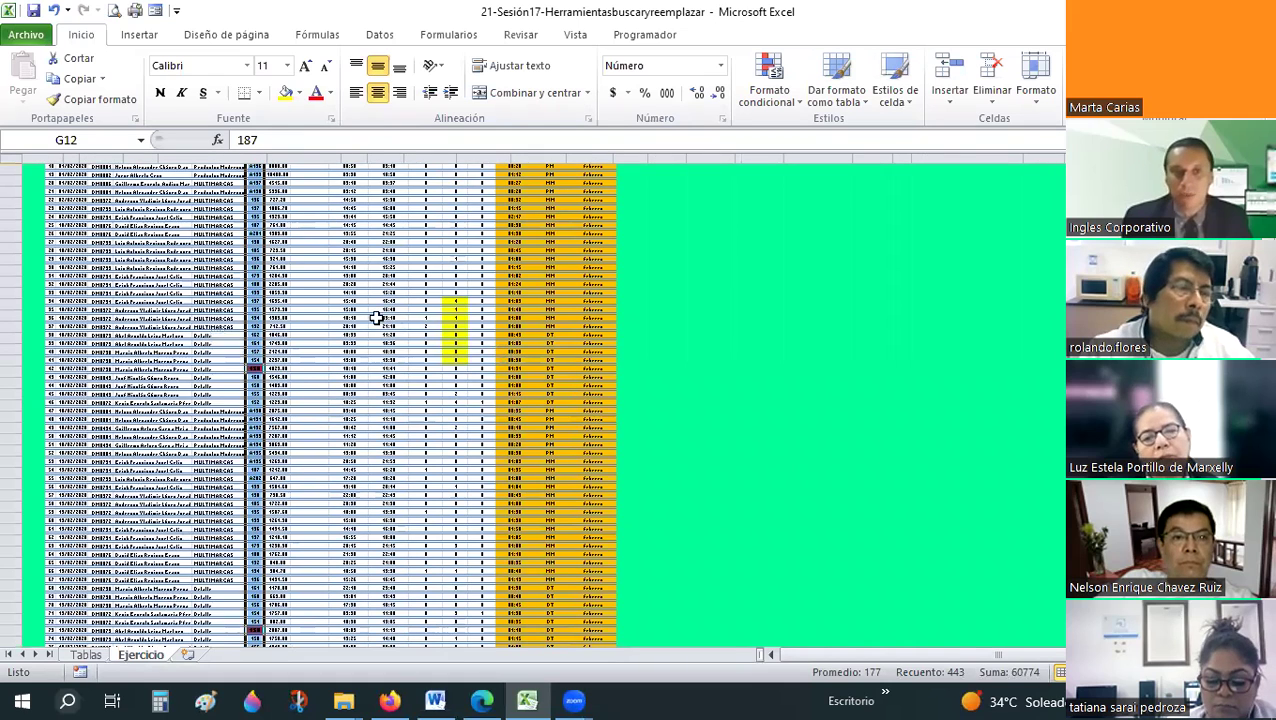
{"action": "scroll", "coordinate": [376, 318], "scroll_direction": "up", "scroll_amount": 8, "text": "ctrl"}
{"action": "scroll", "coordinate": [325, 508], "scroll_direction": "up", "scroll_amount": 3}
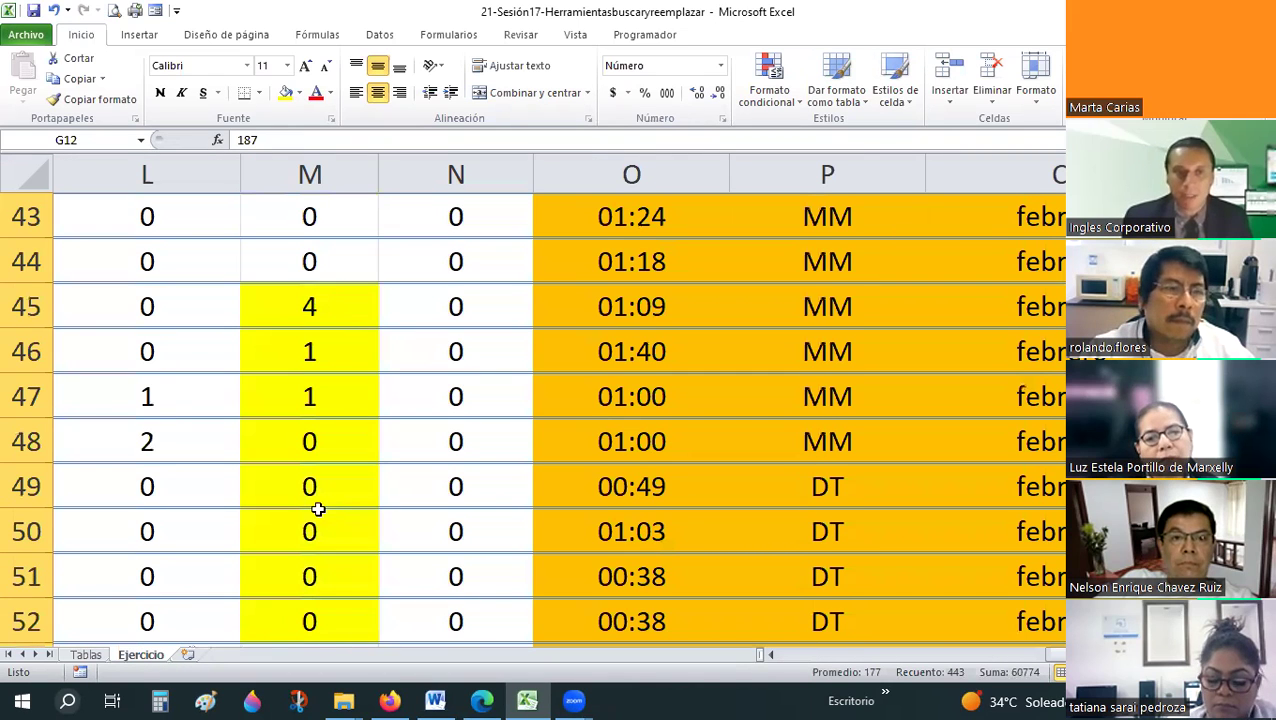
{"action": "left_click_drag", "start_coordinate": [310, 306], "coordinate": [312, 645]}
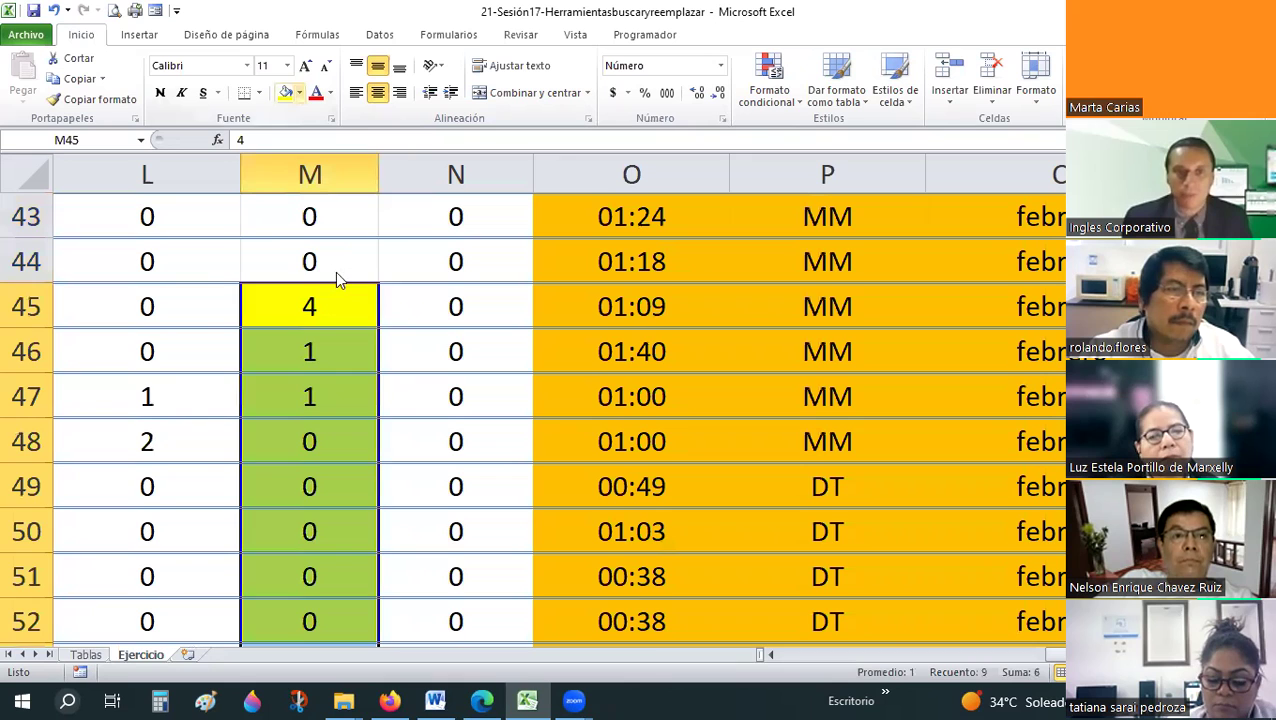
{"action": "left_click", "coordinate": [299, 92]}
{"action": "left_click", "coordinate": [456, 306]}
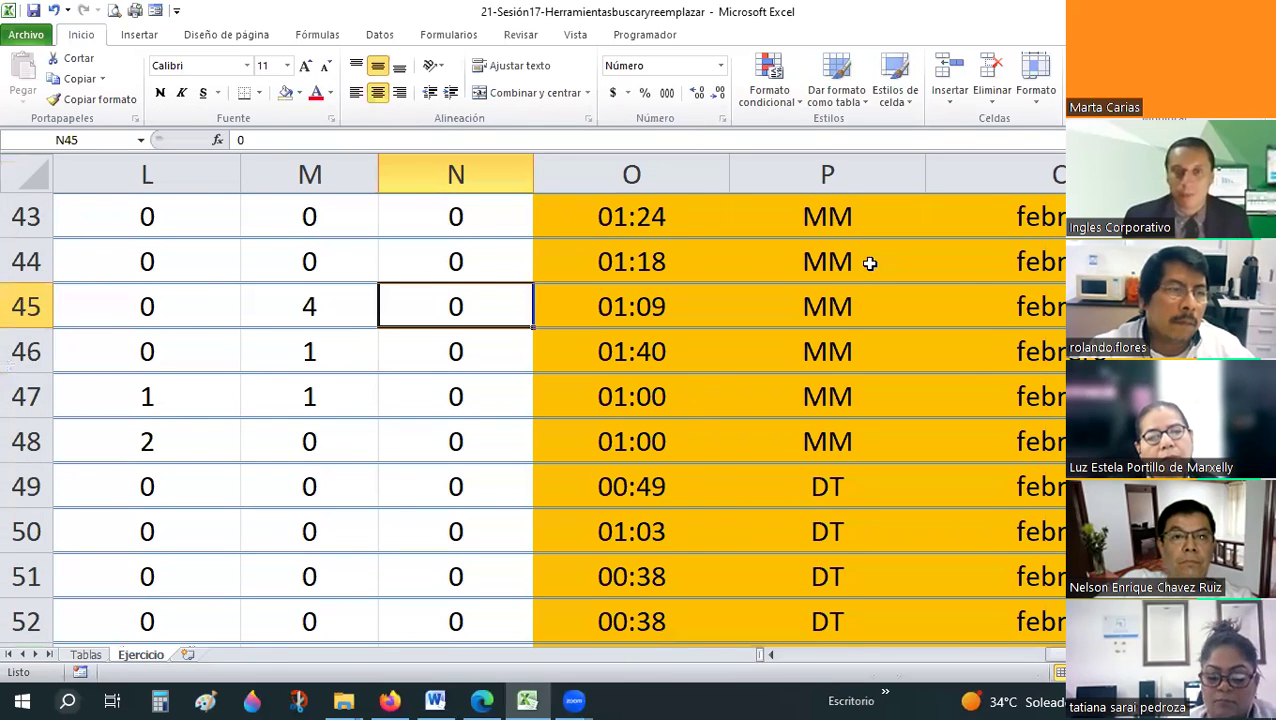
{"action": "scroll", "coordinate": [870, 263], "scroll_direction": "down", "scroll_amount": 2, "text": "ctrl"}
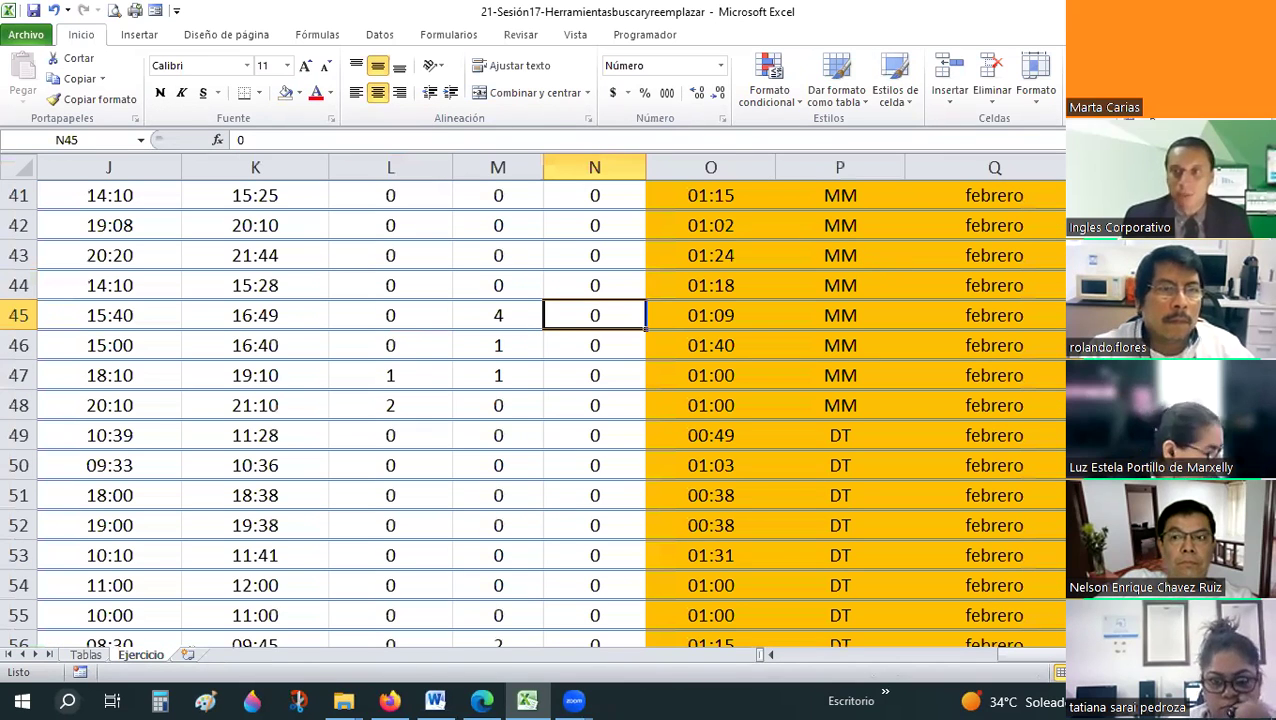
- Jump to the top of the Ejercicio sheet, then scroll back down to rows 39–54
{"action": "key", "text": "ctrl+Home"}
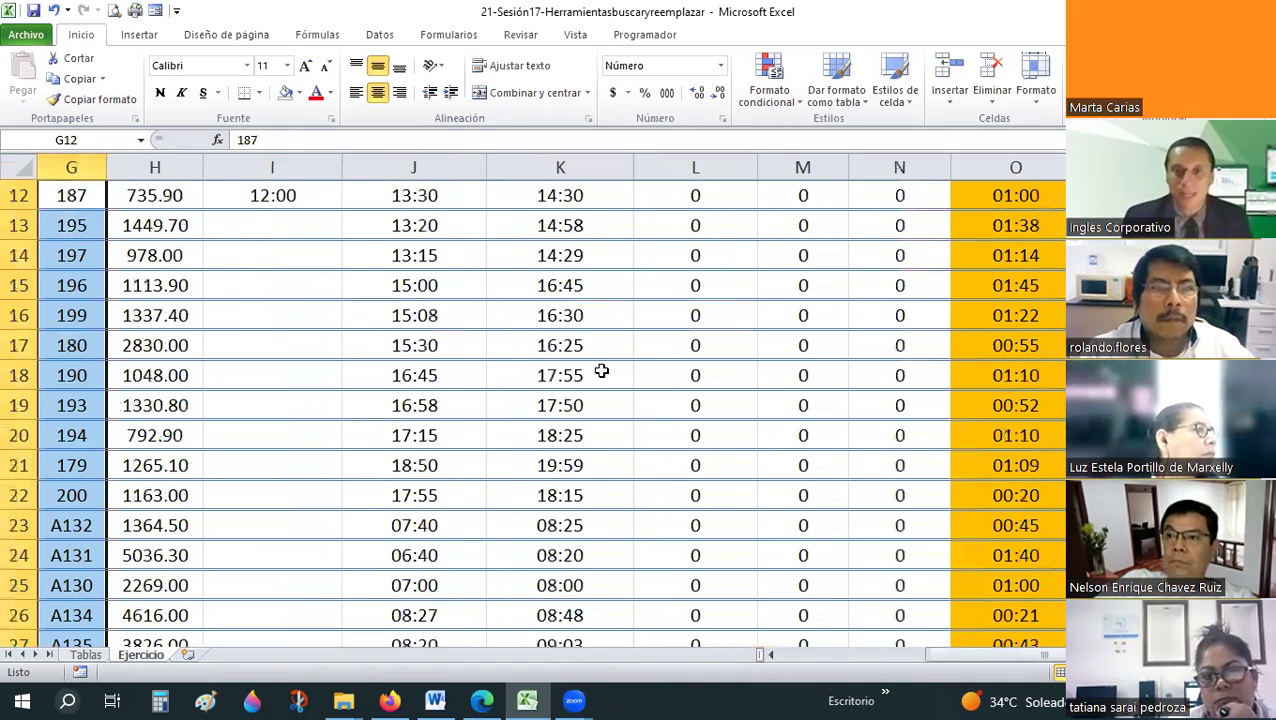
{"action": "key", "text": "ctrl+shift+Down"}
{"action": "scroll", "coordinate": [601, 371], "scroll_direction": "down", "scroll_amount": 19}
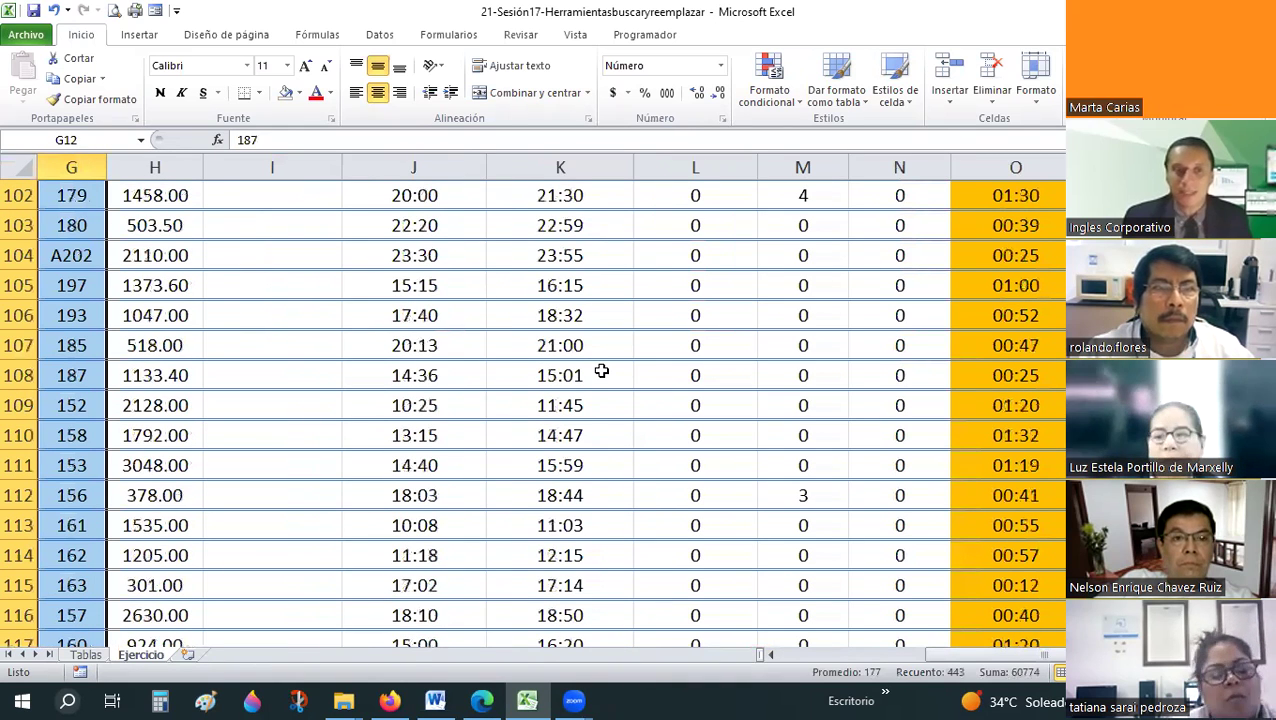
{"action": "scroll", "coordinate": [601, 371], "scroll_direction": "down", "scroll_amount": 20}
{"action": "scroll", "coordinate": [601, 371], "scroll_direction": "up", "scroll_amount": 4}
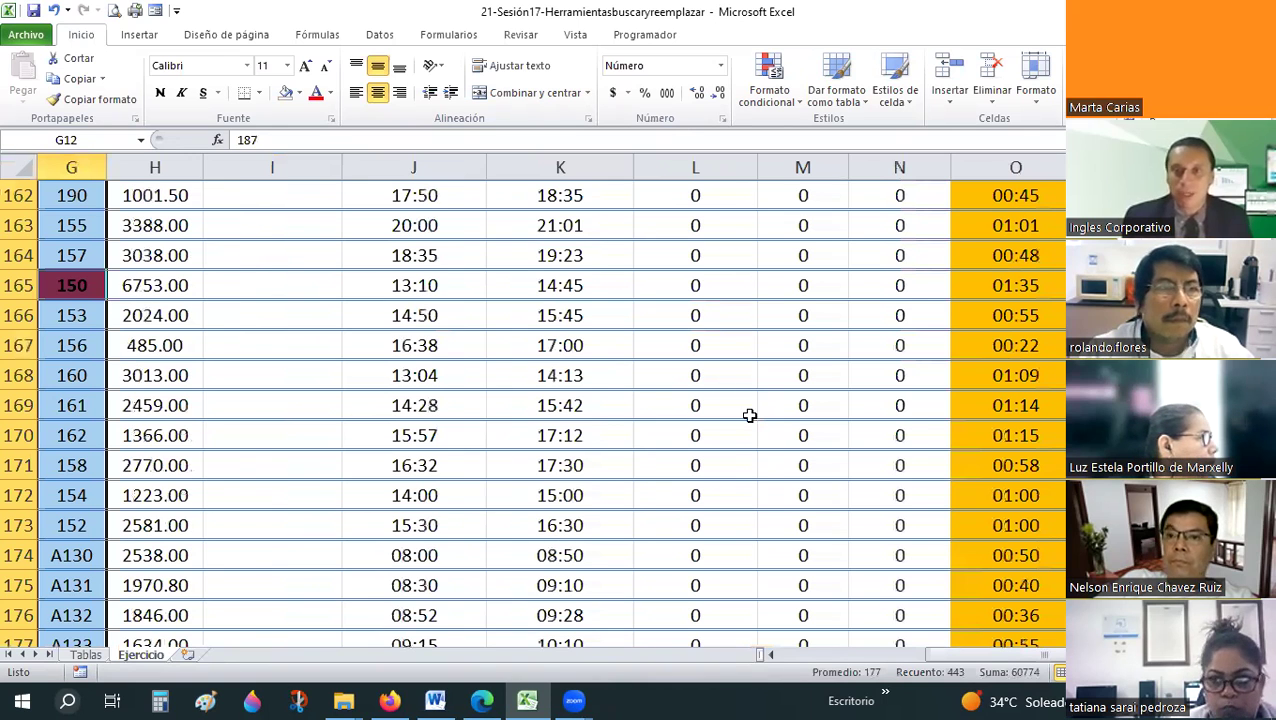
{"action": "key", "text": "ctrl+z"}
{"action": "scroll", "coordinate": [750, 414], "scroll_direction": "down", "scroll_amount": 3}
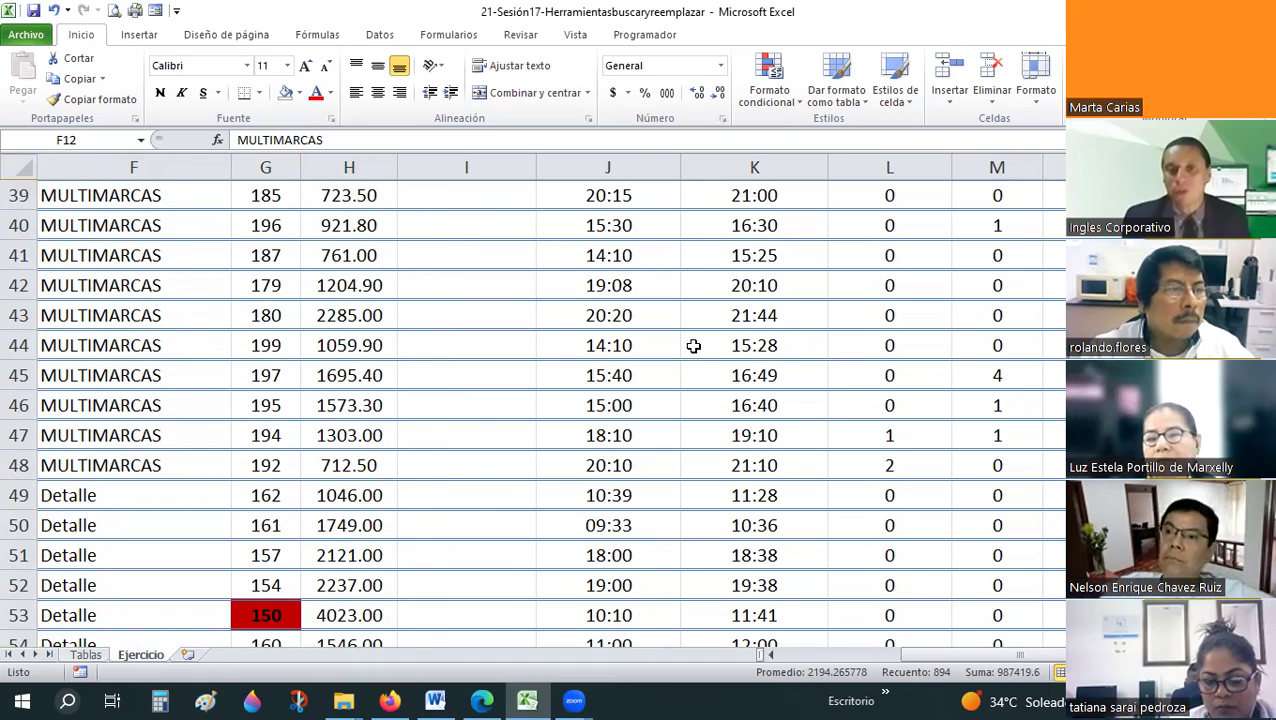
{"action": "scroll", "coordinate": [693, 345], "scroll_direction": "down", "scroll_amount": 3, "text": "ctrl"}
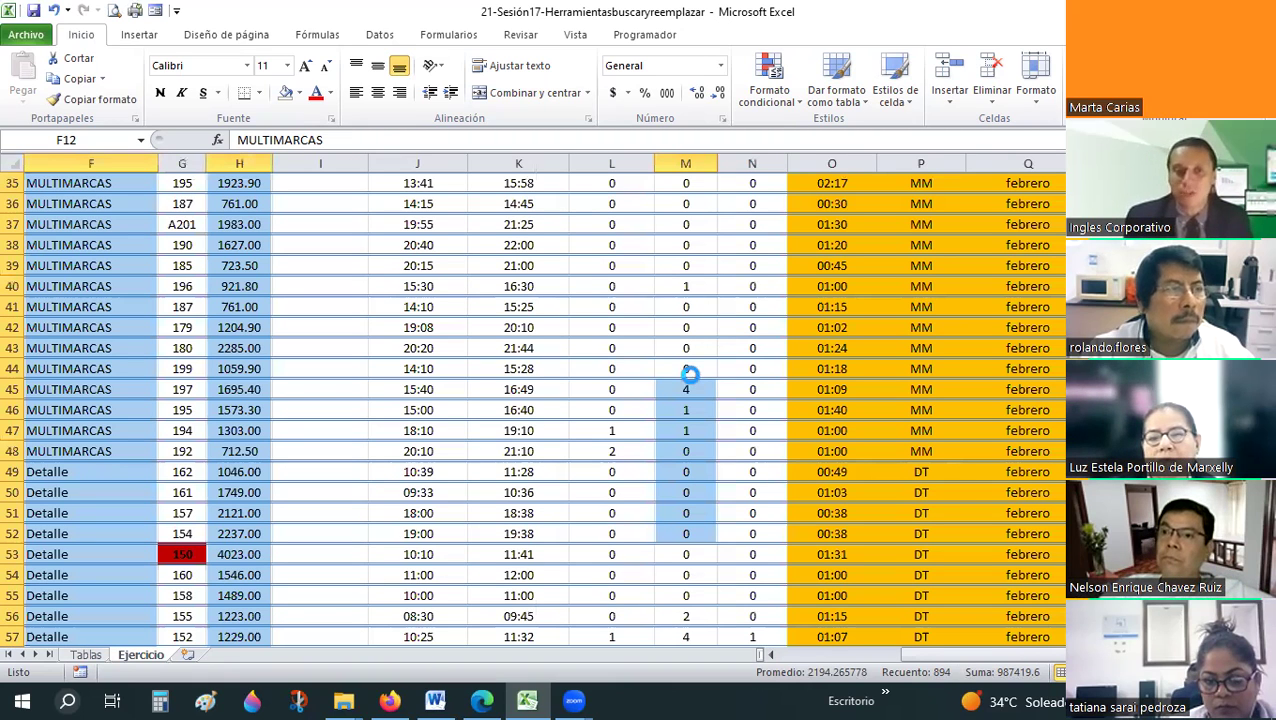
{"action": "scroll", "coordinate": [690, 374], "scroll_direction": "down", "scroll_amount": 5}
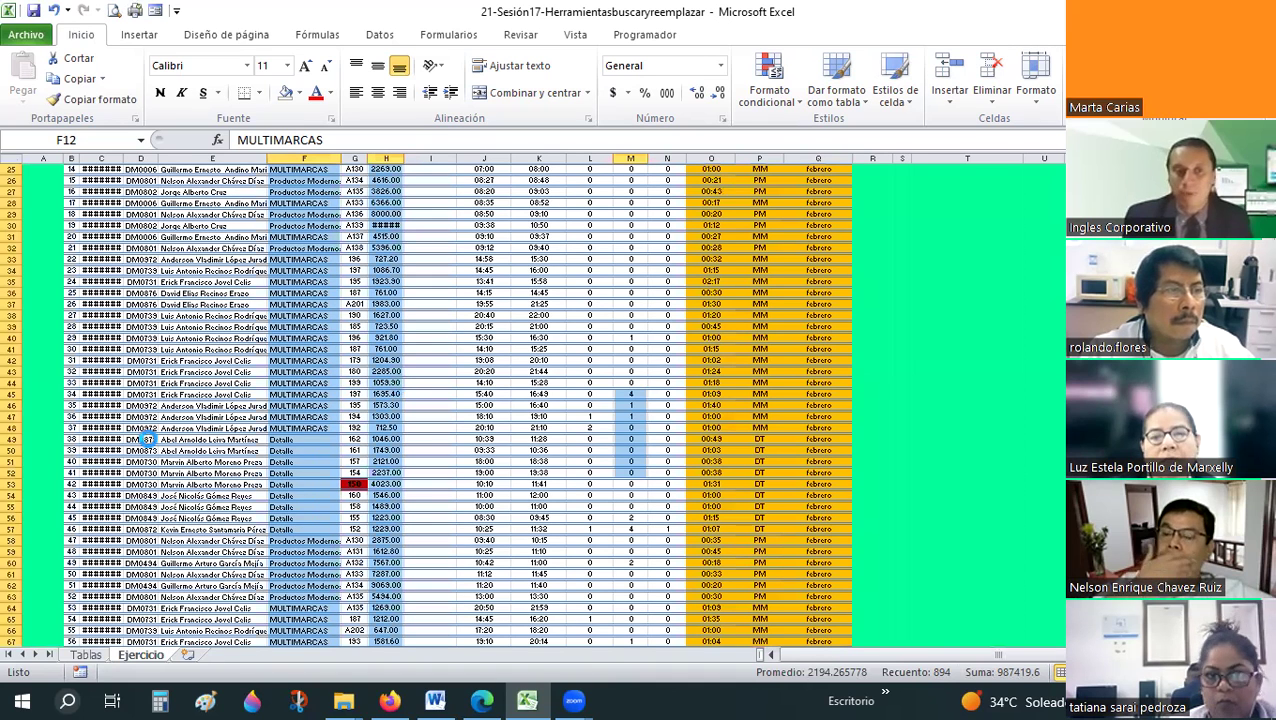
{"action": "scroll", "coordinate": [160, 420], "scroll_direction": "up", "scroll_amount": 4}
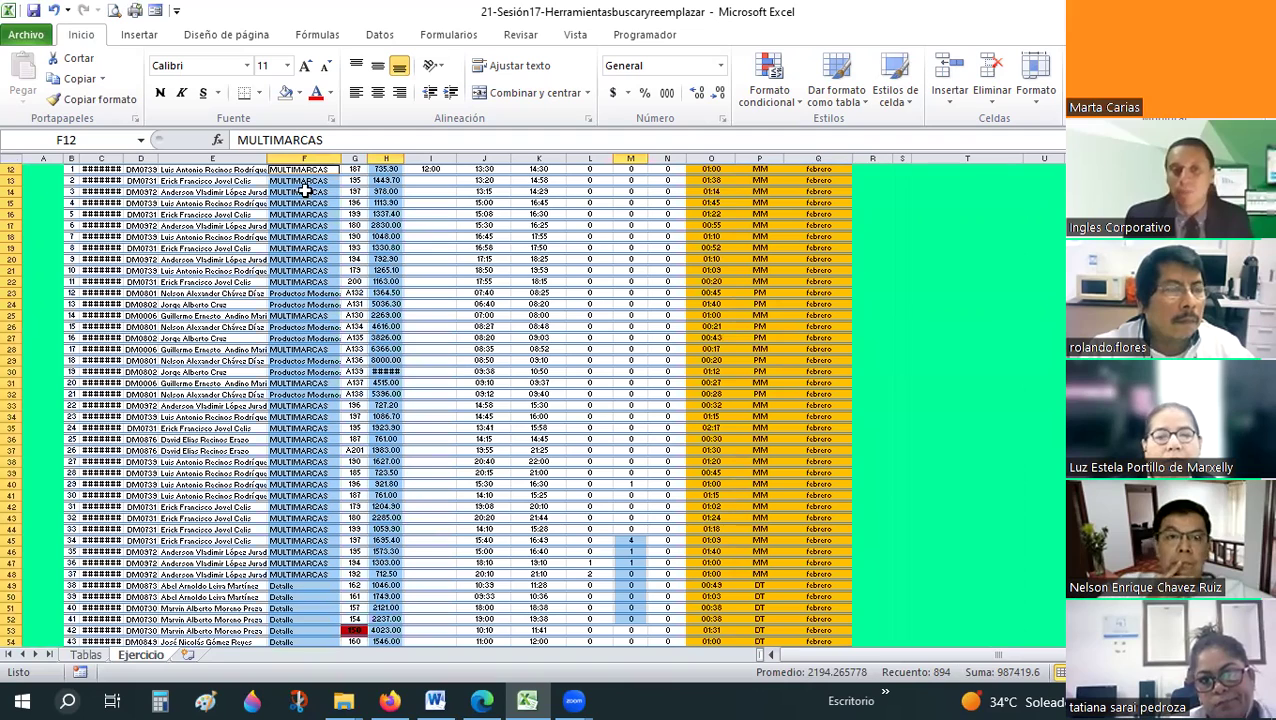
{"action": "scroll", "coordinate": [303, 325], "scroll_direction": "down", "scroll_amount": 12}
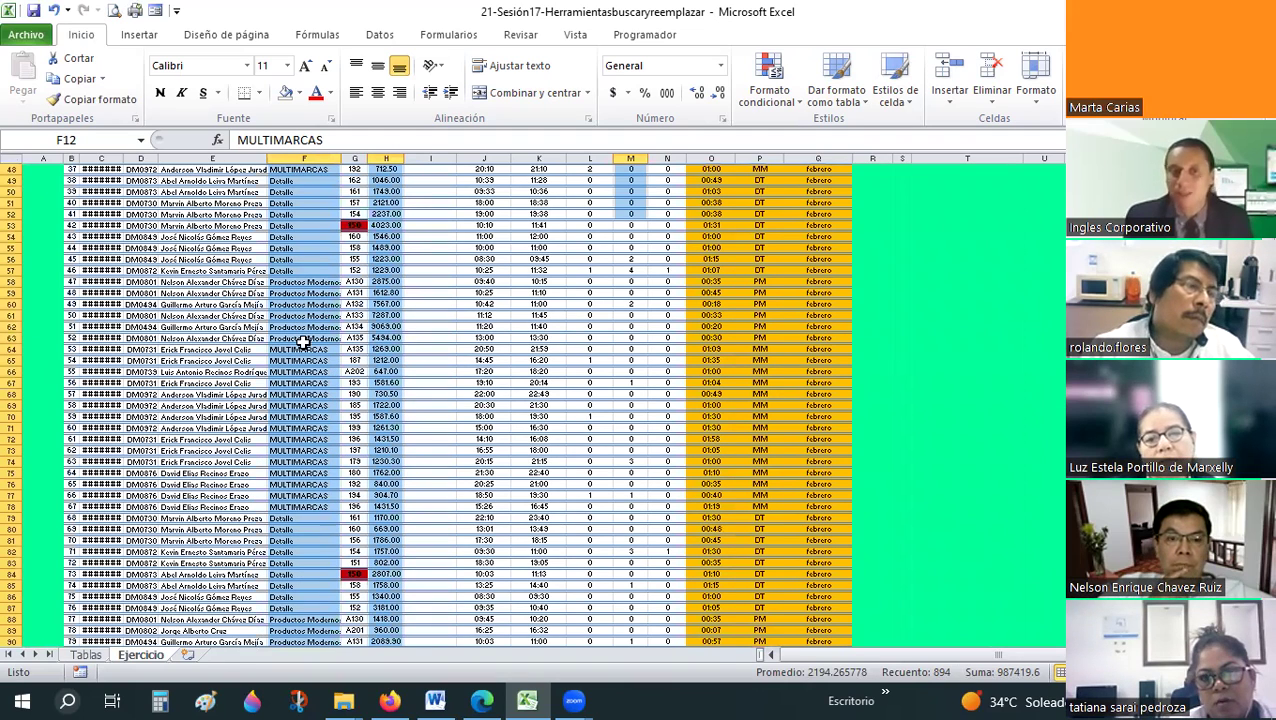
{"action": "scroll", "coordinate": [303, 342], "scroll_direction": "down", "scroll_amount": 14}
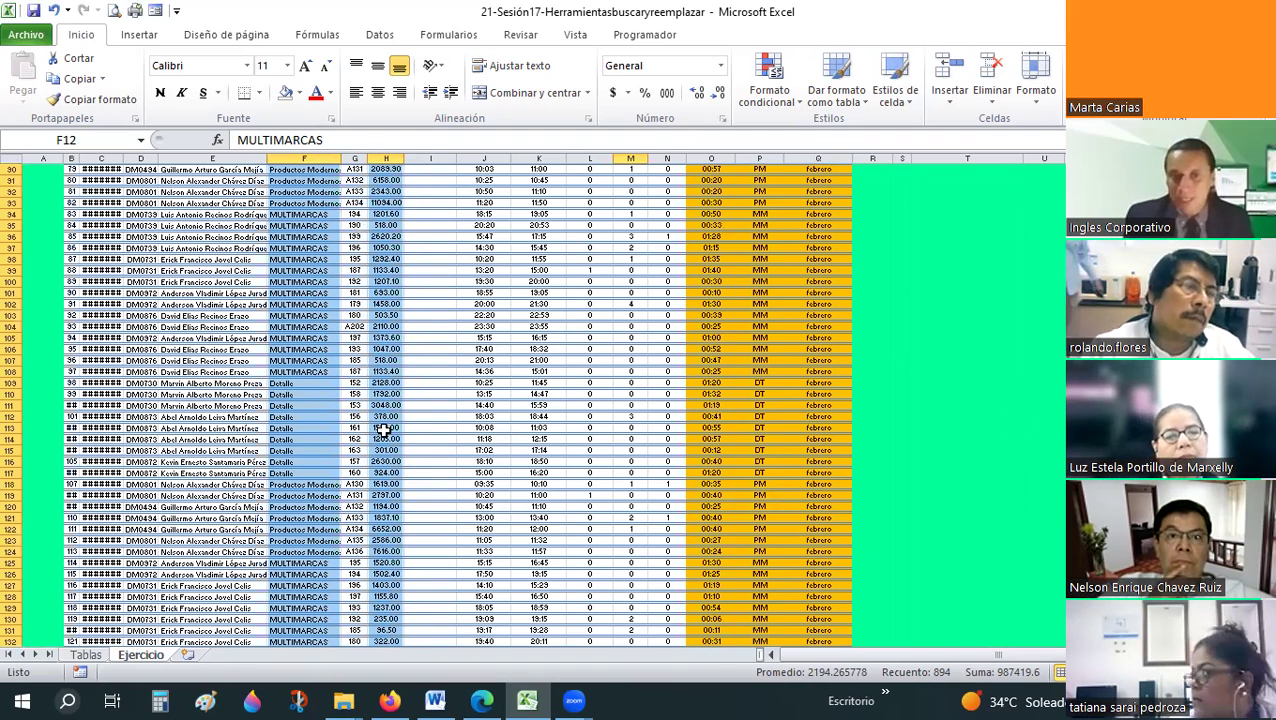
{"action": "scroll", "coordinate": [384, 430], "scroll_direction": "up", "scroll_amount": 11}
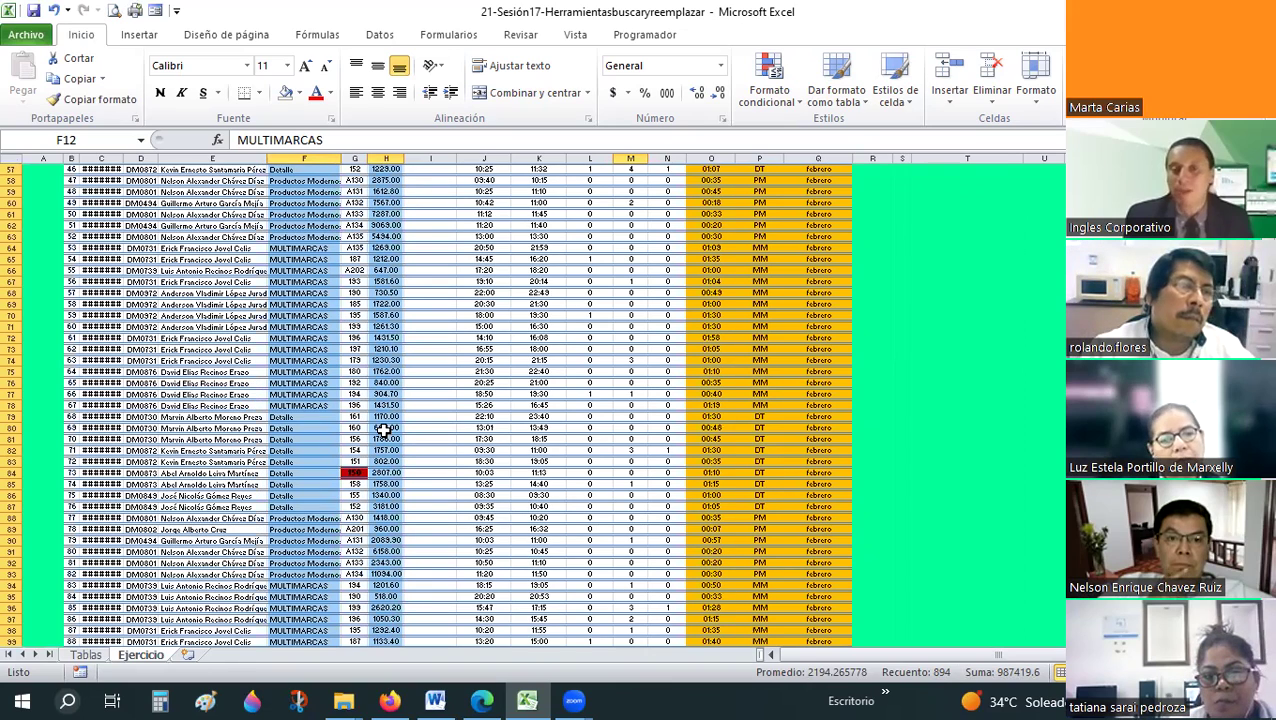
{"action": "scroll", "coordinate": [384, 430], "scroll_direction": "up", "scroll_amount": 8}
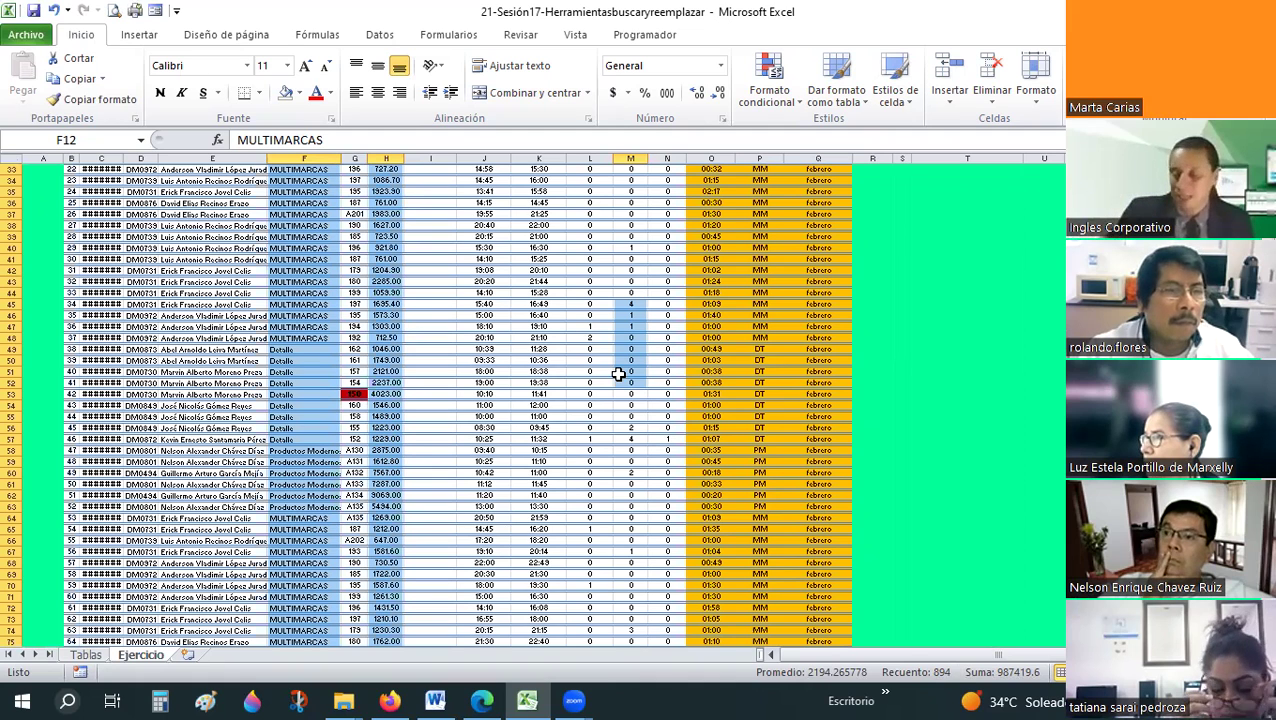
{"action": "scroll", "coordinate": [587, 353], "scroll_direction": "up", "scroll_amount": 5}
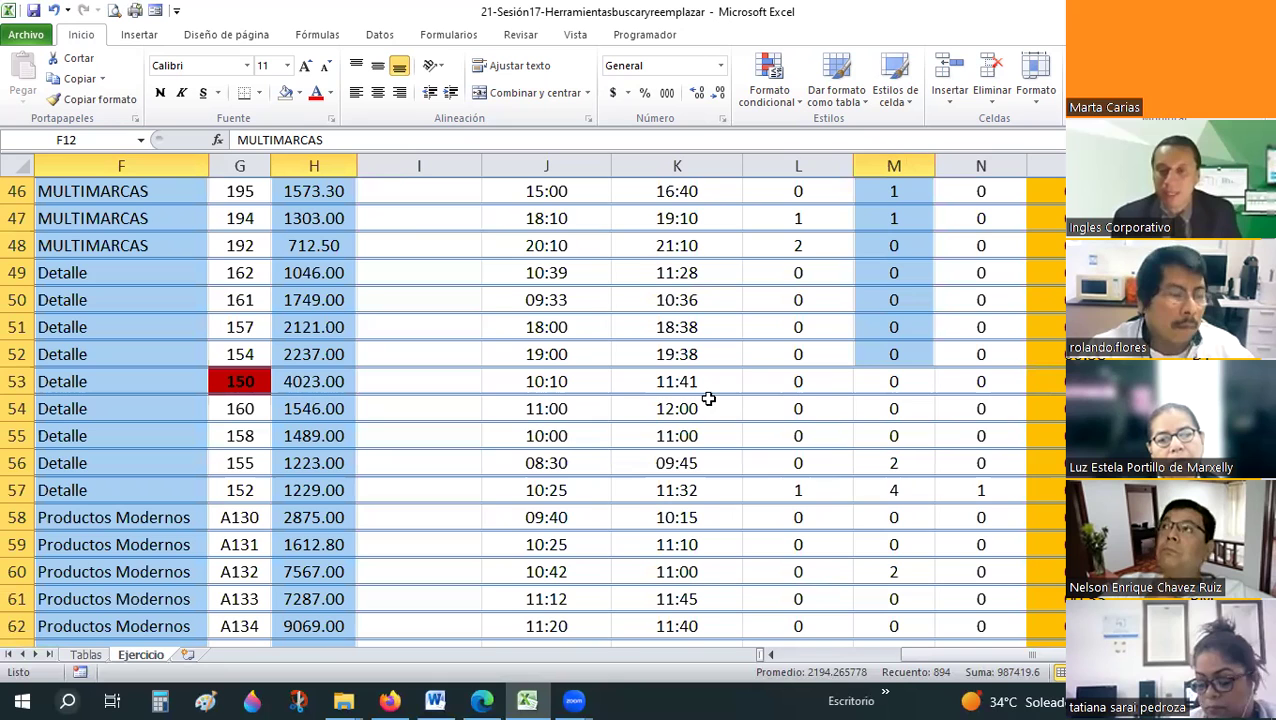
{"action": "scroll", "coordinate": [705, 383], "scroll_direction": "up", "scroll_amount": 14}
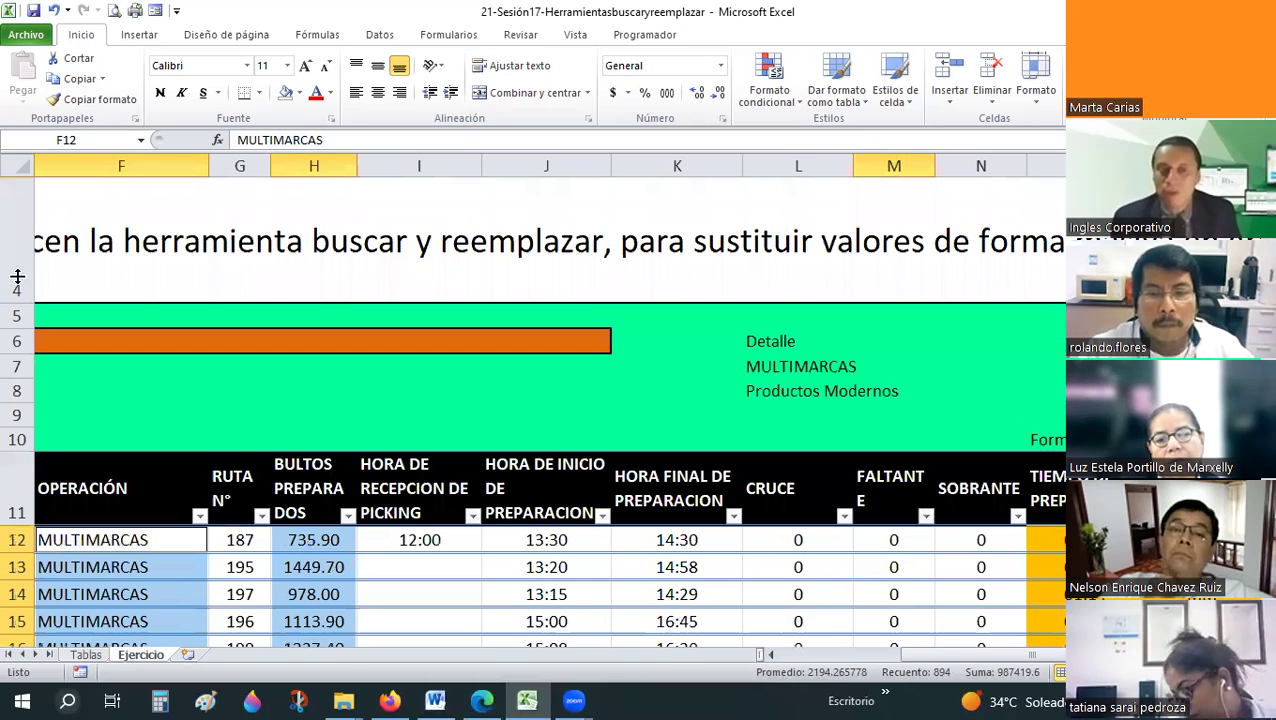
{"action": "scroll", "coordinate": [150, 310], "scroll_direction": "down", "scroll_amount": 2}
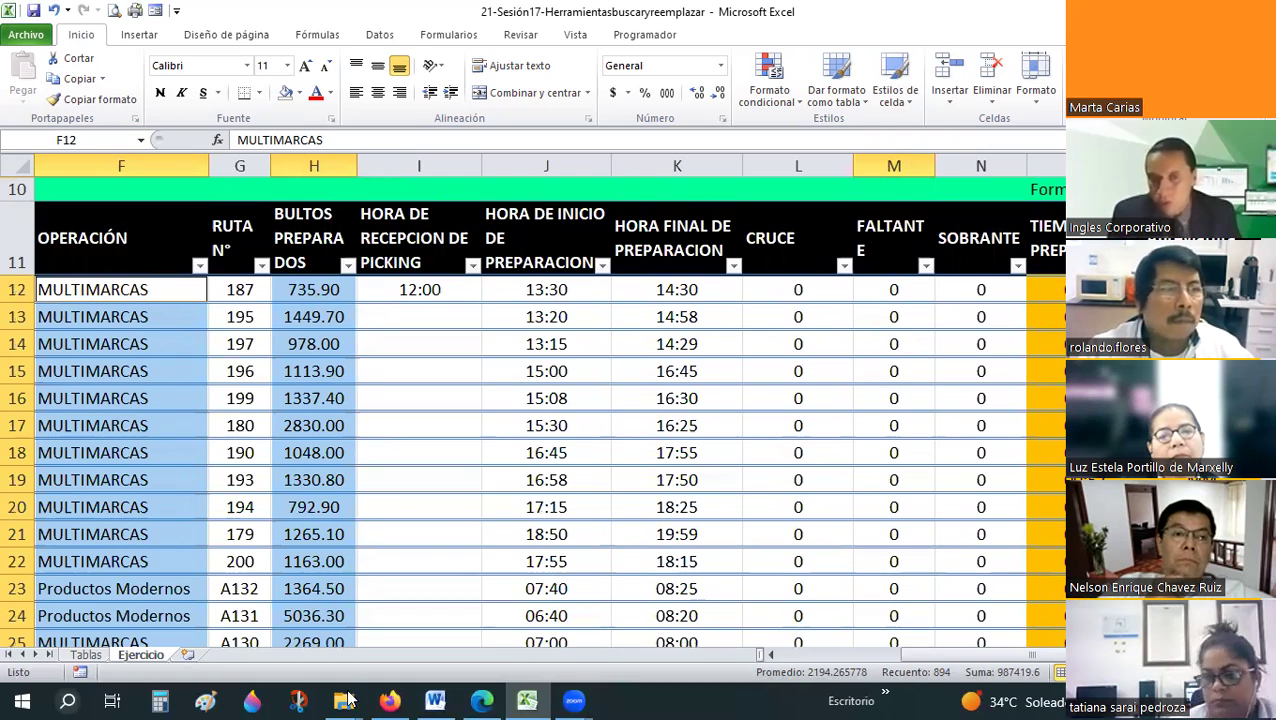
{"action": "mouse_move", "coordinate": [347, 700]}
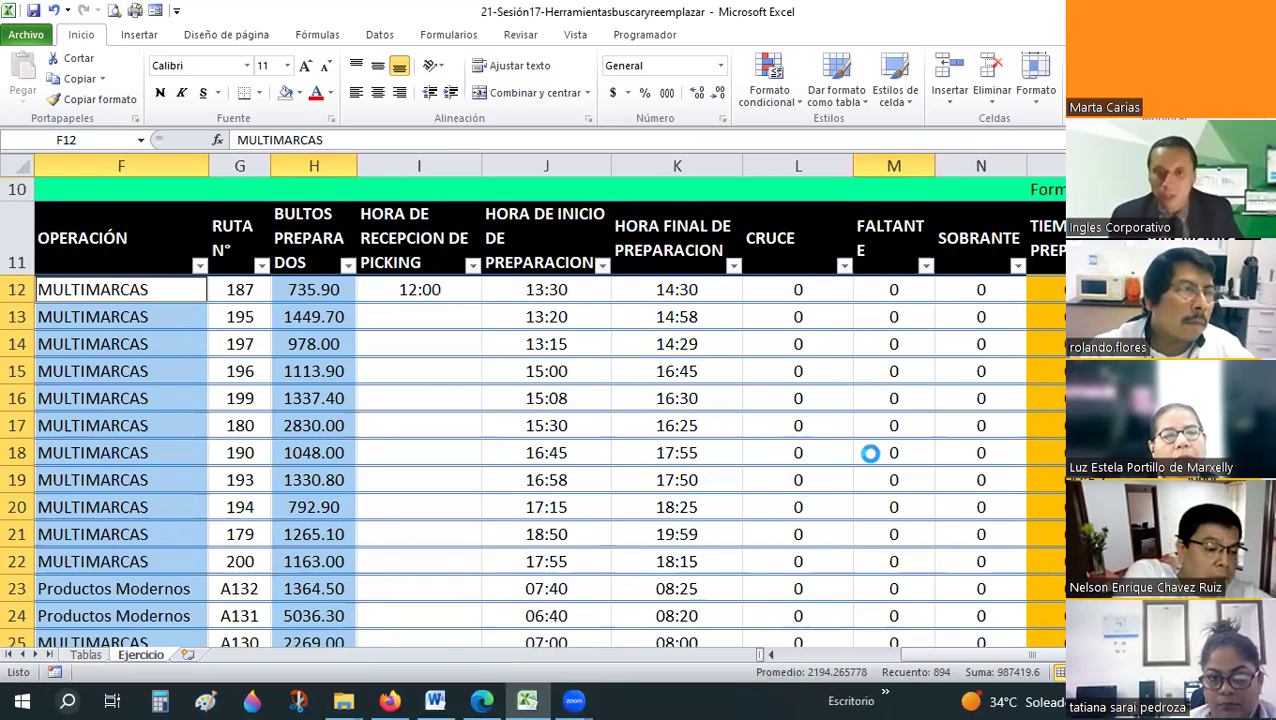
{"action": "scroll", "coordinate": [872, 453], "scroll_direction": "down", "scroll_amount": 3, "text": "ctrl"}
{"action": "scroll", "coordinate": [871, 454], "scroll_direction": "down", "scroll_amount": 4, "text": "ctrl"}
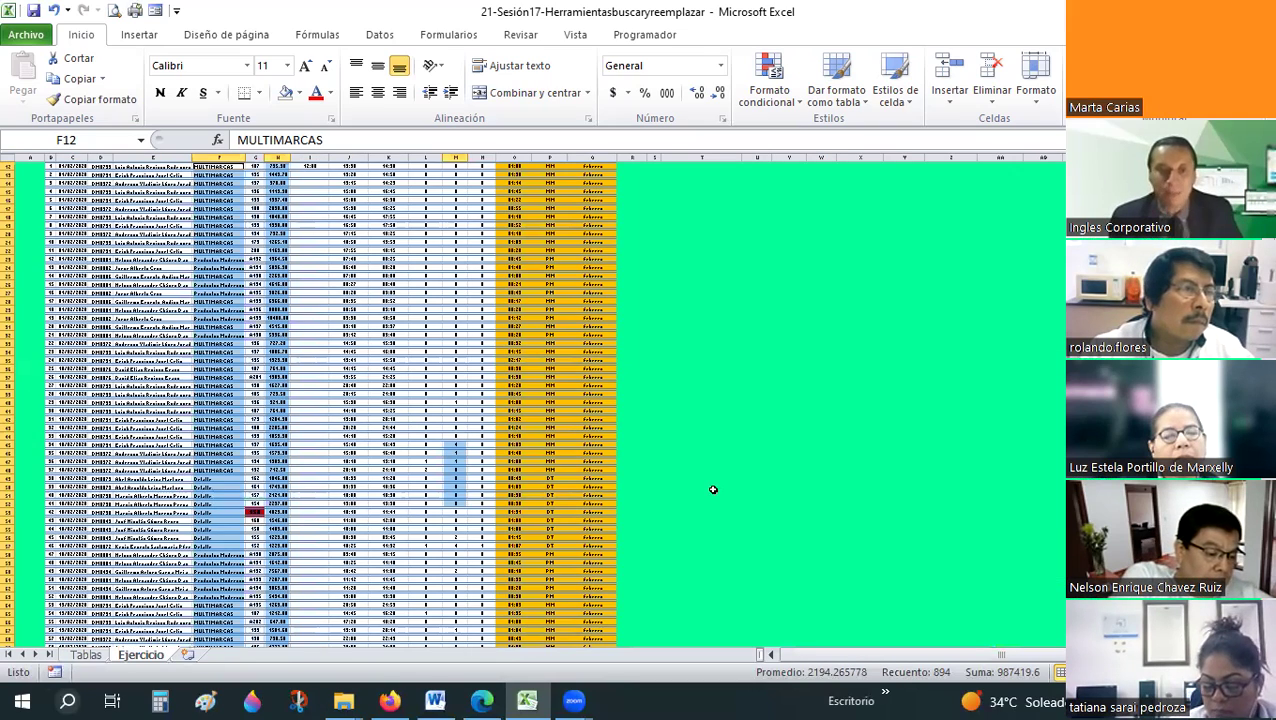
{"action": "scroll", "coordinate": [303, 363], "scroll_direction": "down", "scroll_amount": 2, "text": "ctrl"}
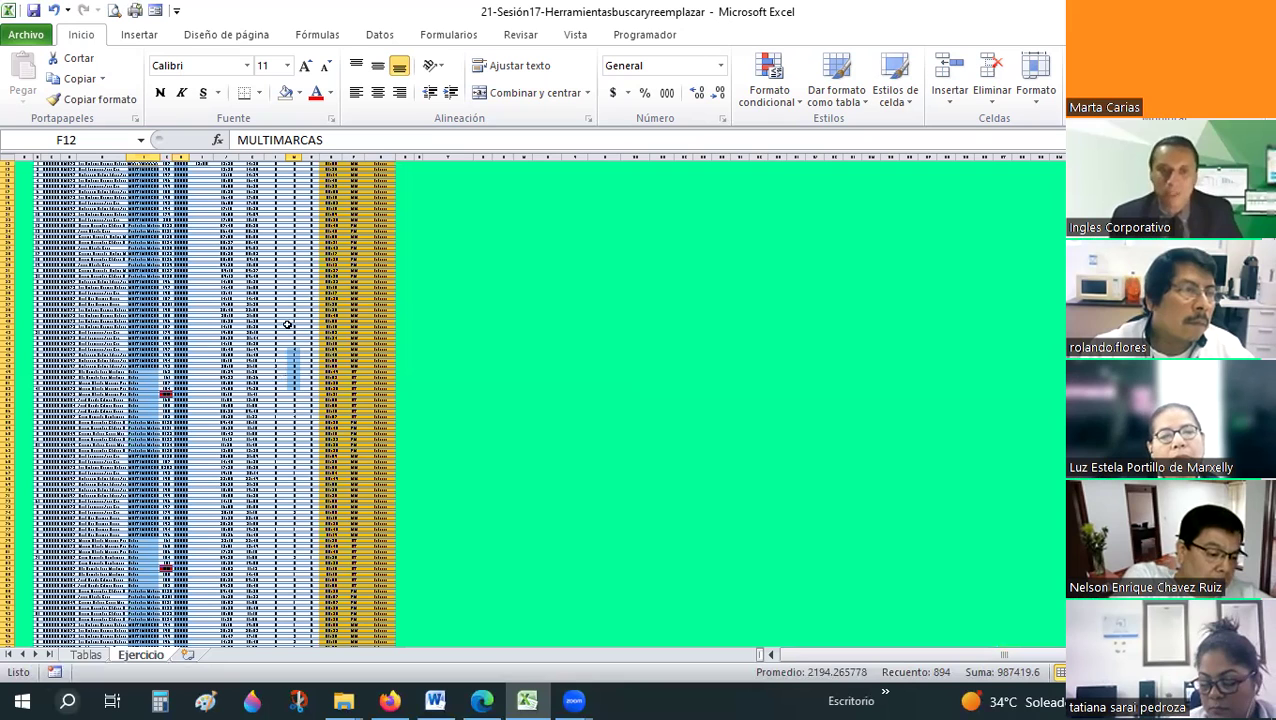
{"action": "scroll", "coordinate": [287, 325], "scroll_direction": "down", "scroll_amount": 2}
{"action": "scroll", "coordinate": [280, 340], "scroll_direction": "up", "scroll_amount": 5, "text": "ctrl"}
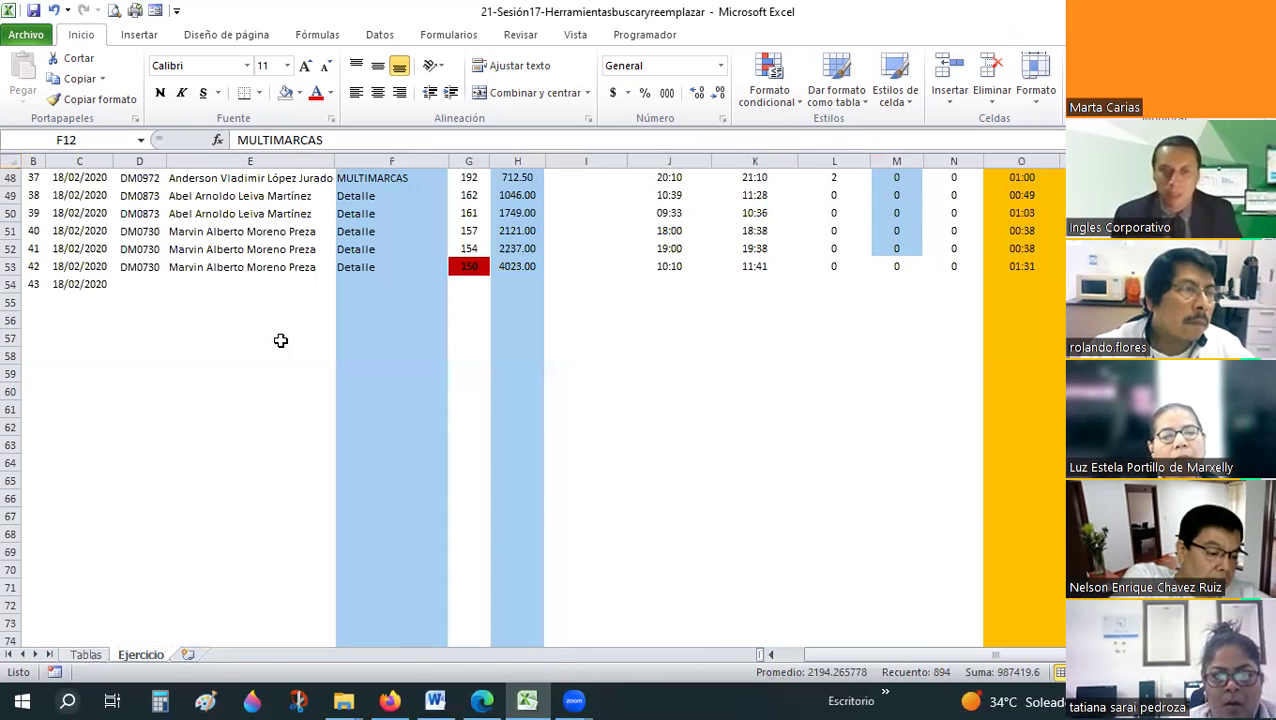
{"action": "scroll", "coordinate": [280, 340], "scroll_direction": "up", "scroll_amount": 3, "text": "ctrl"}
{"action": "scroll", "coordinate": [717, 421], "scroll_direction": "up", "scroll_amount": 6}
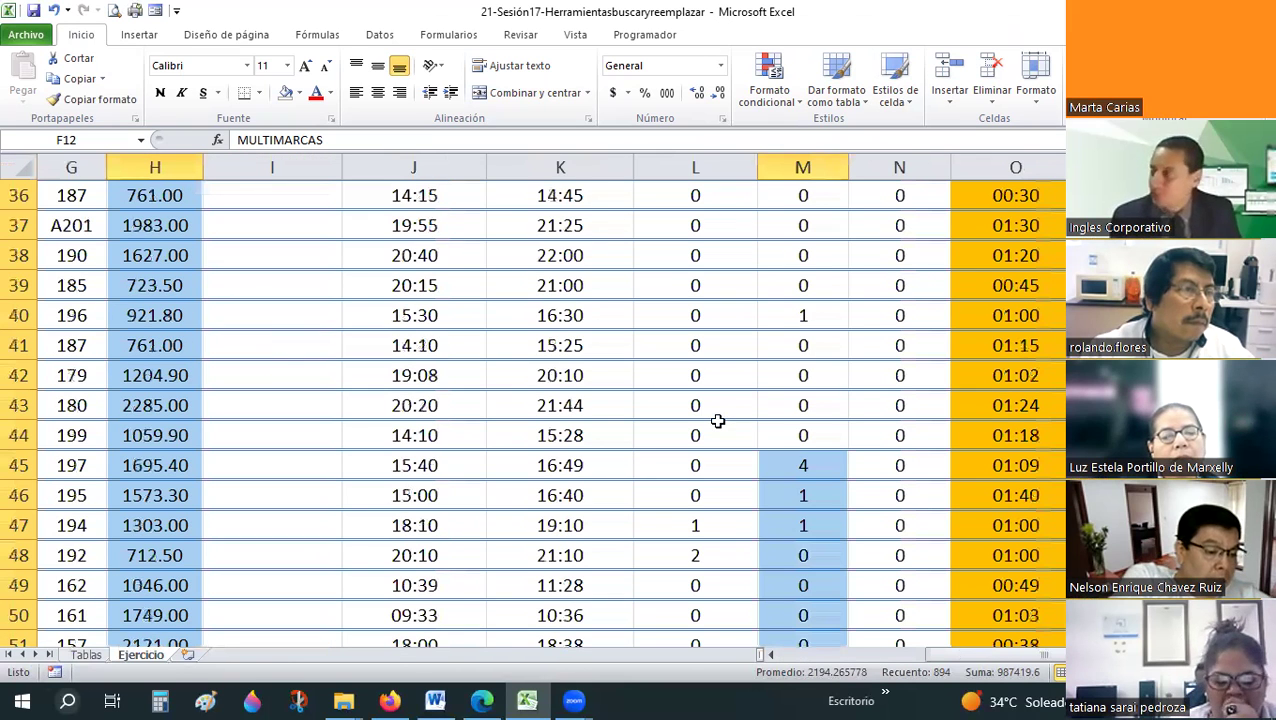
{"action": "scroll", "coordinate": [717, 421], "scroll_direction": "up", "scroll_amount": 2}
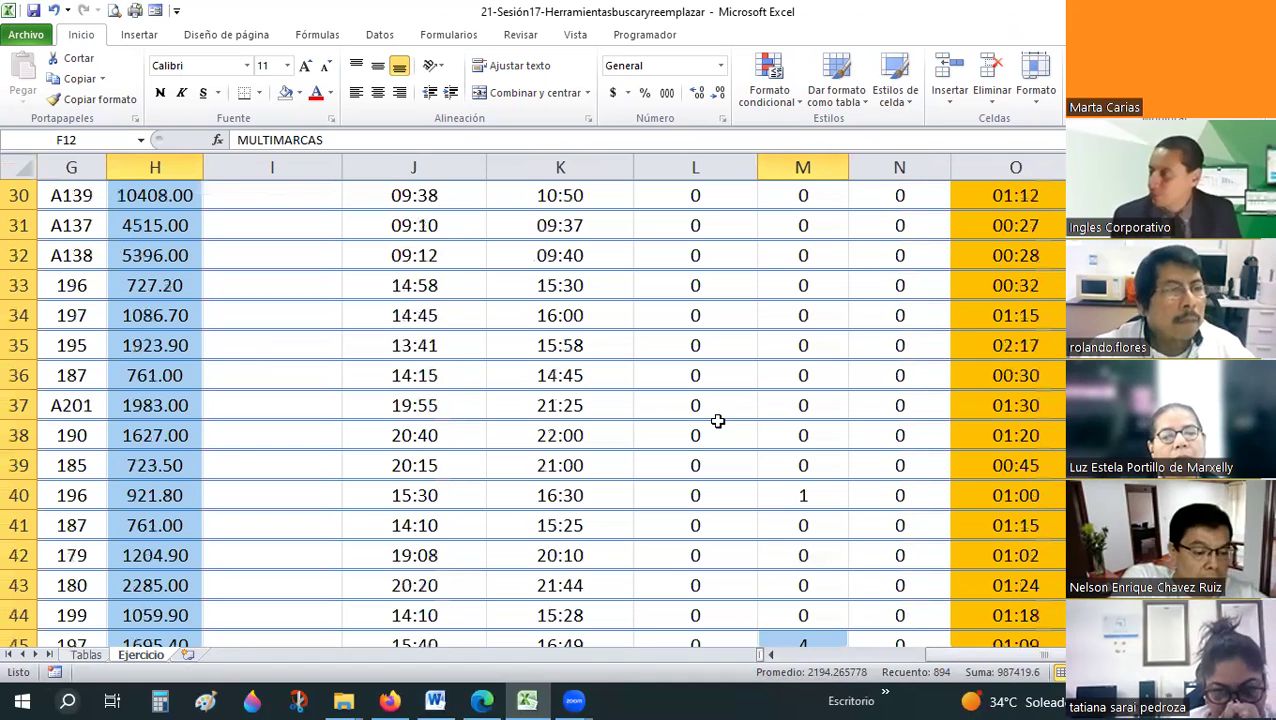
{"action": "scroll", "coordinate": [717, 421], "scroll_direction": "up", "scroll_amount": 2}
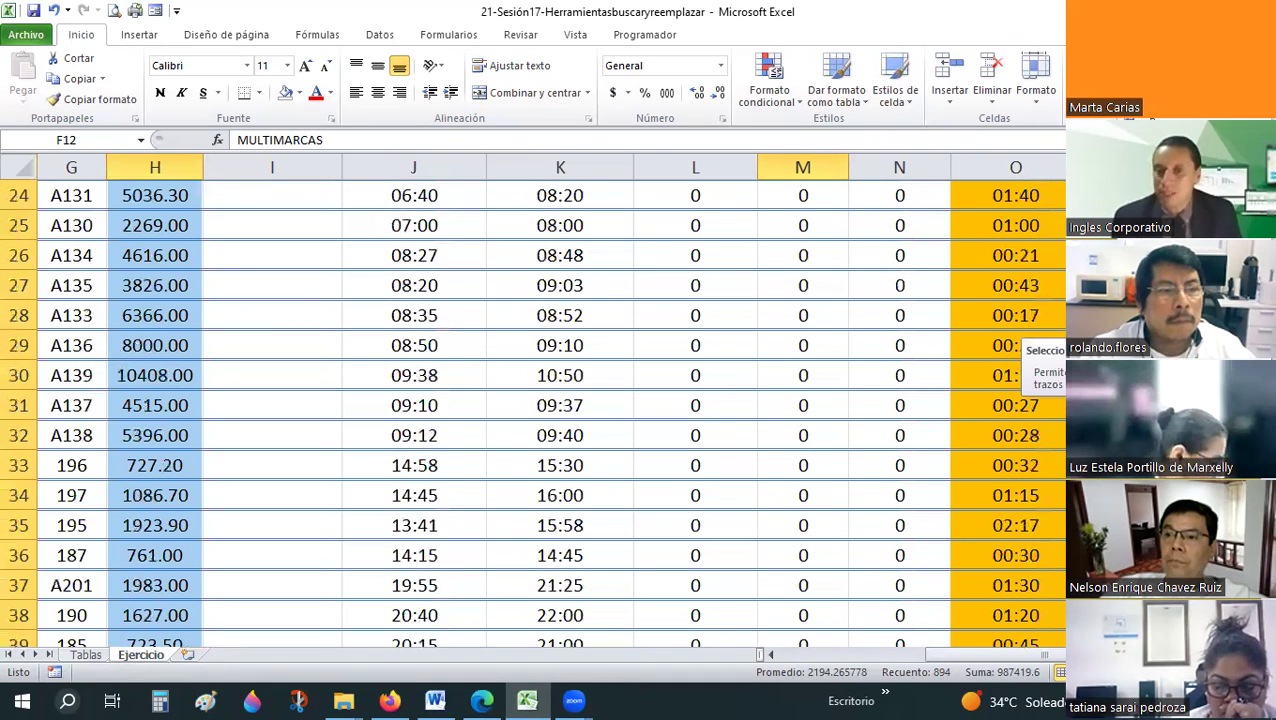
- Insert new sheet Hoja1 and draw rectangles over roughly F8:H15 and J7:L14
{"action": "left_click", "coordinate": [188, 654]}
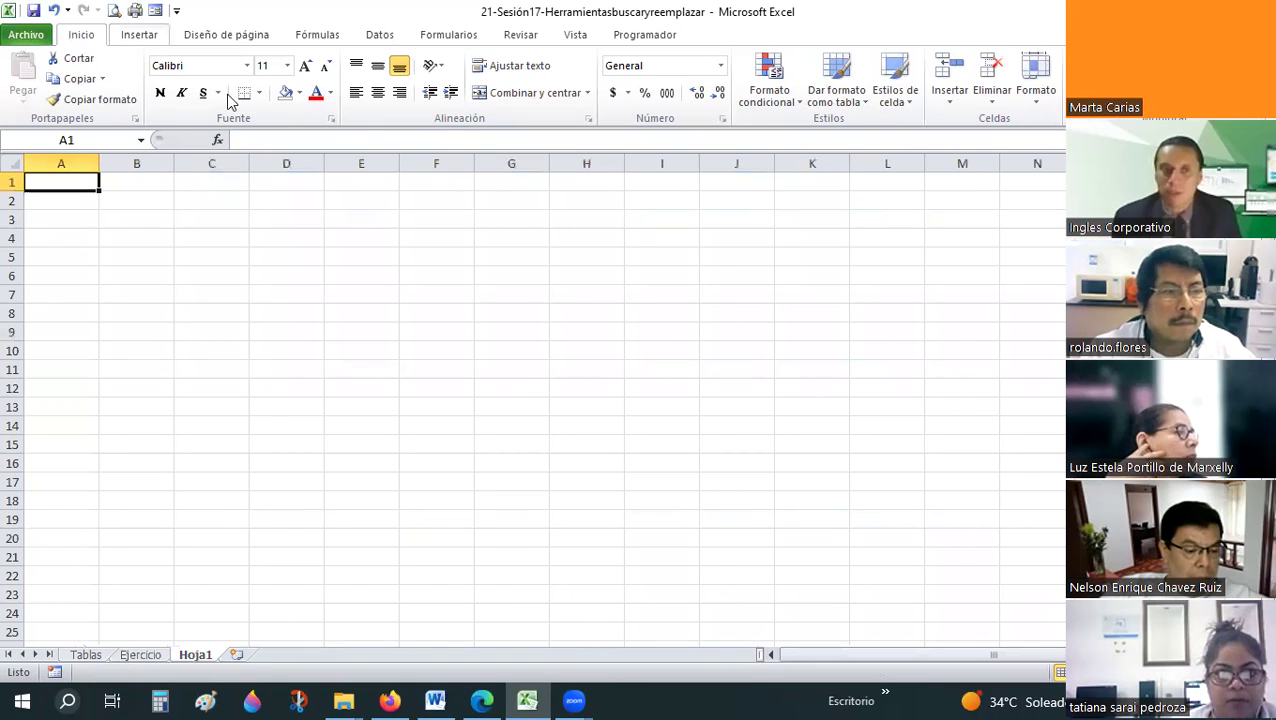
{"action": "left_click", "coordinate": [231, 97]}
{"action": "left_click", "coordinate": [284, 138]}
{"action": "left_click_drag", "start_coordinate": [453, 308], "coordinate": [607, 445]}
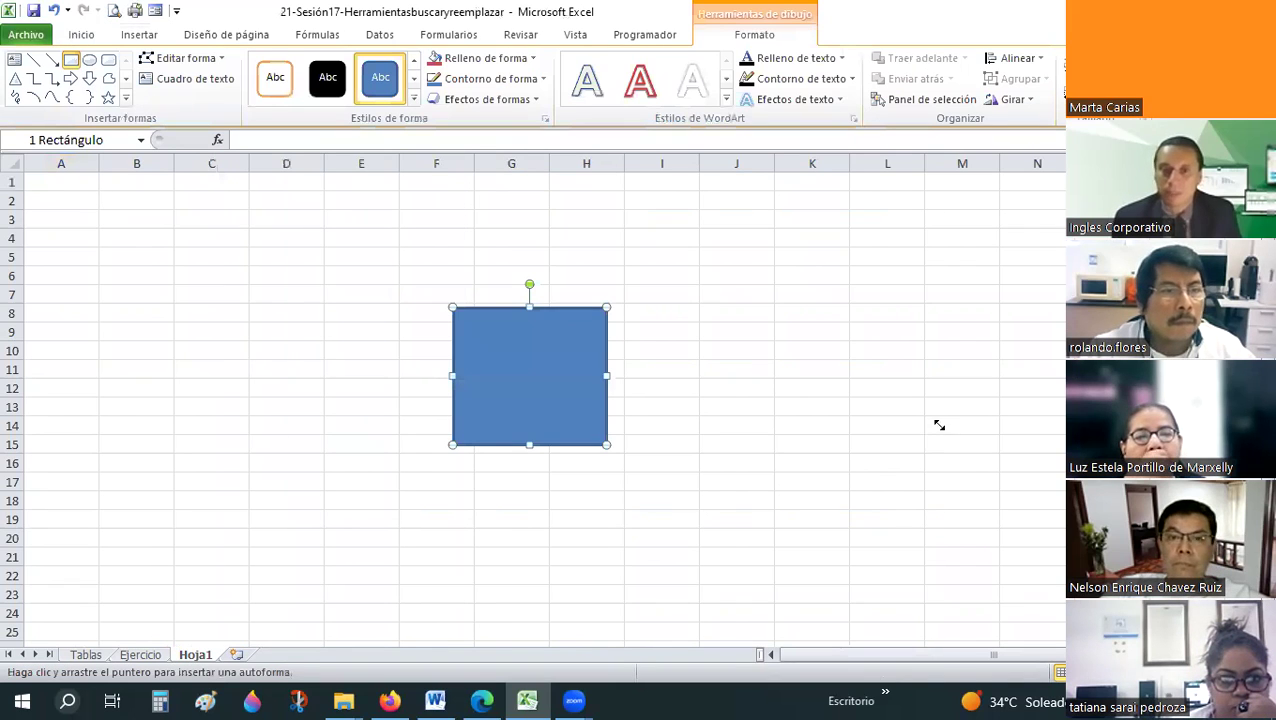
{"action": "left_click_drag", "start_coordinate": [939, 425], "coordinate": [961, 307]}
{"action": "left_click_drag", "start_coordinate": [899, 423], "coordinate": [940, 426]}
- Select both rectangles together with a selection marquee
{"action": "left_click", "coordinate": [1030, 350]}
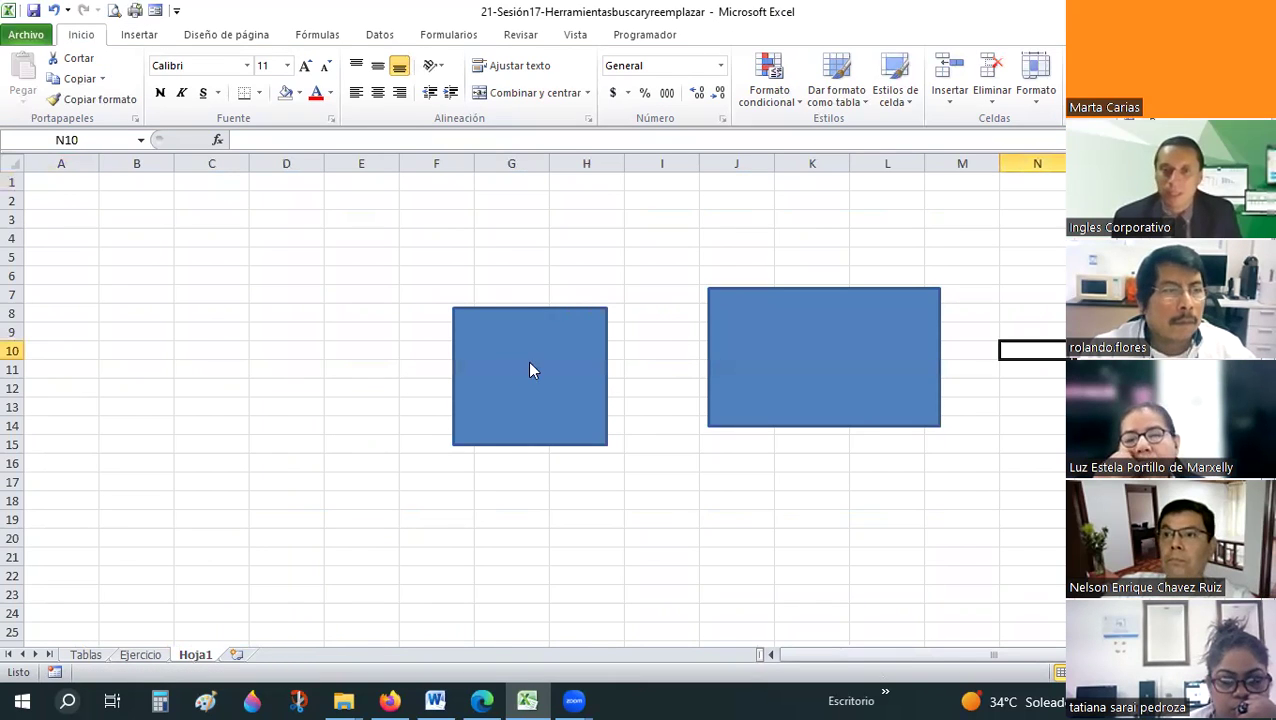
{"action": "left_click", "coordinate": [780, 330]}
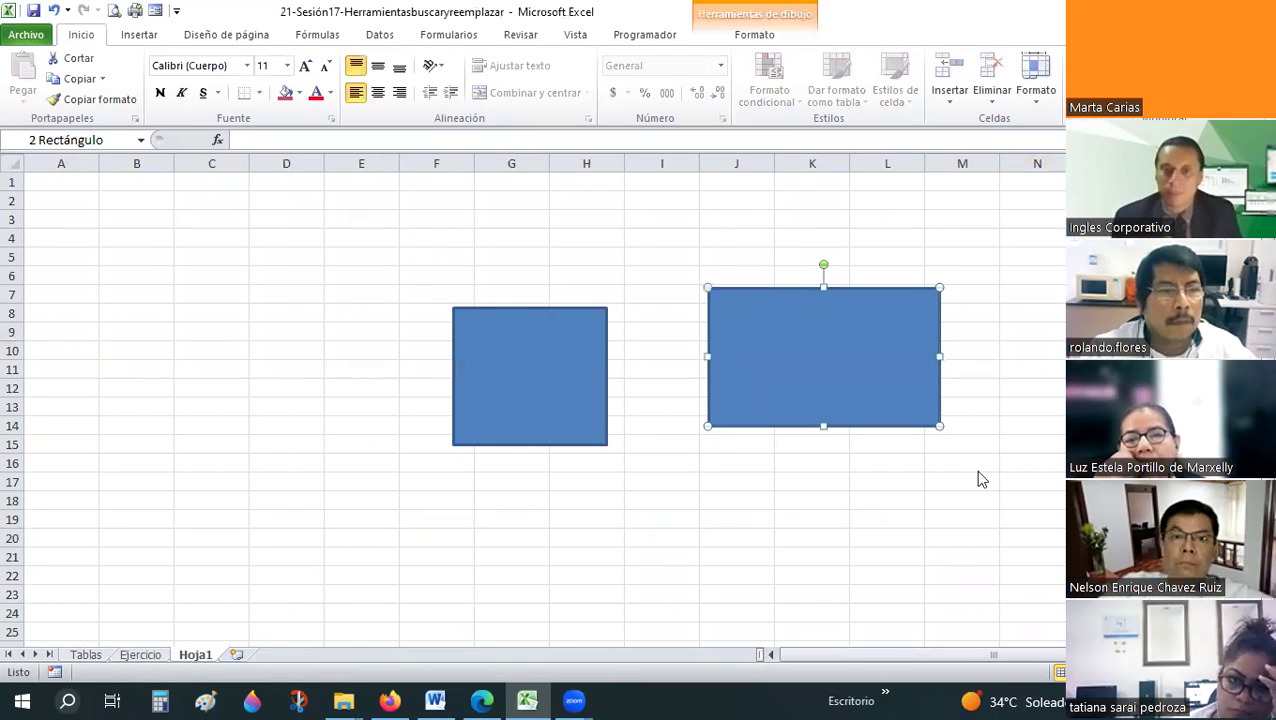
{"action": "left_click_drag", "start_coordinate": [914, 464], "coordinate": [425, 250]}
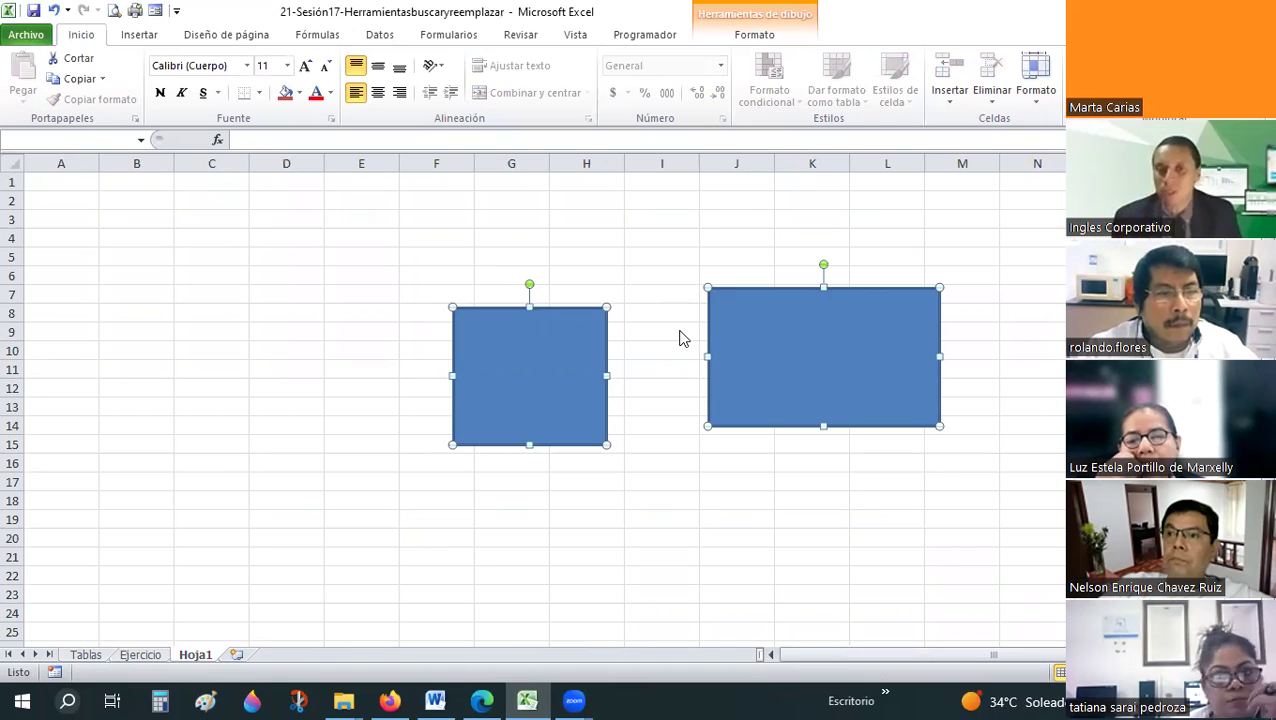
{"action": "left_click", "coordinate": [641, 181]}
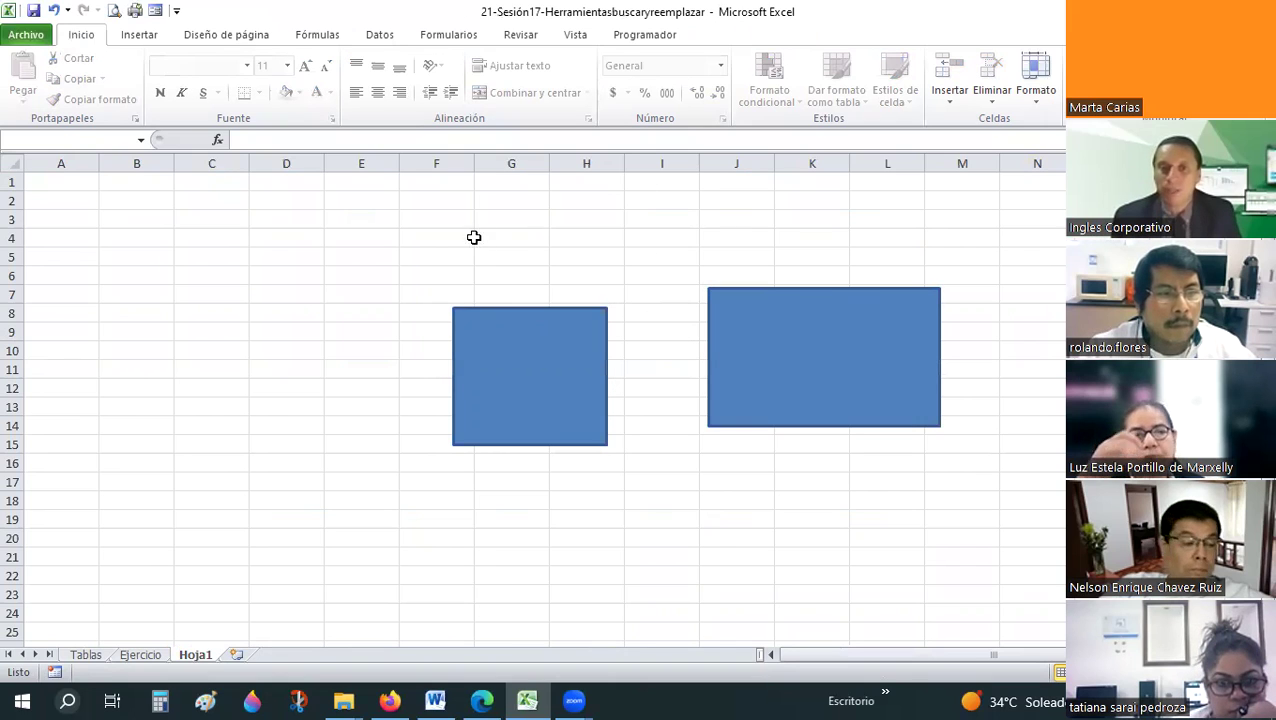
{"action": "type", "text": "SA"}
{"action": "left_click", "coordinate": [285, 236]}
{"action": "type", "text": "A"}
{"action": "left_click_drag", "start_coordinate": [661, 182], "coordinate": [162, 274]}
{"action": "key", "text": "Delete"}
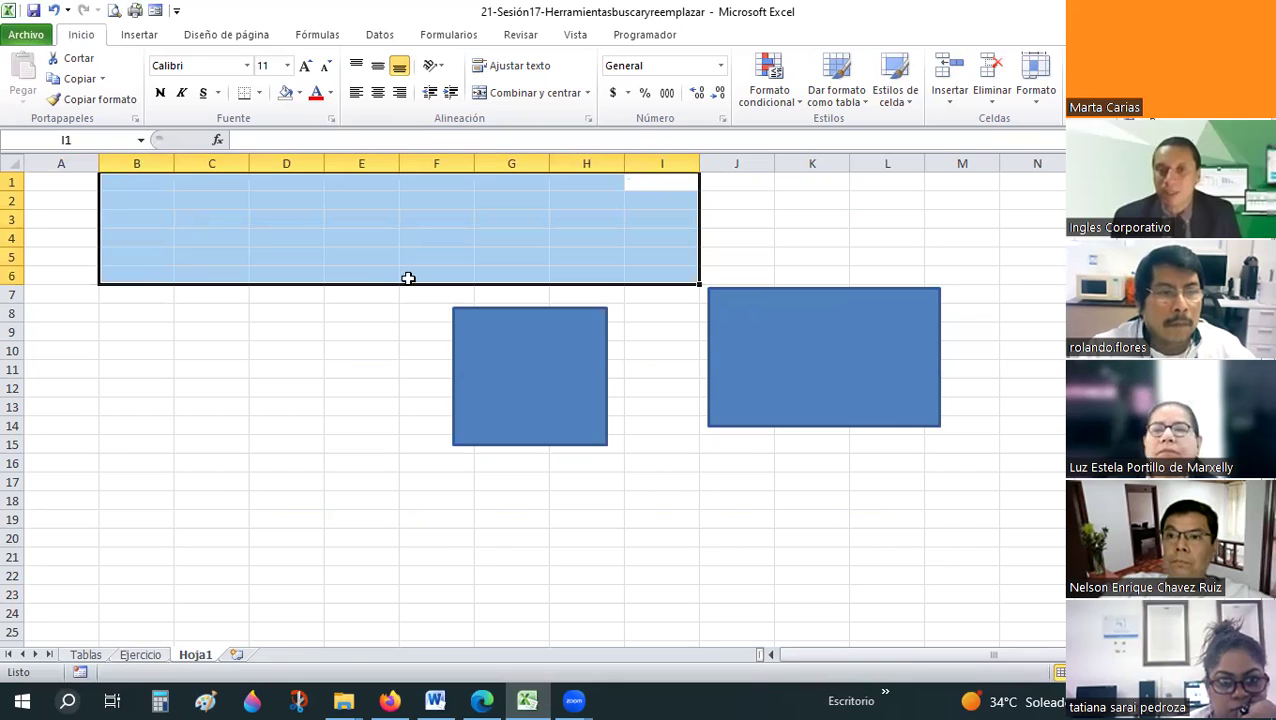
{"action": "left_click_drag", "start_coordinate": [286, 219], "coordinate": [1062, 578]}
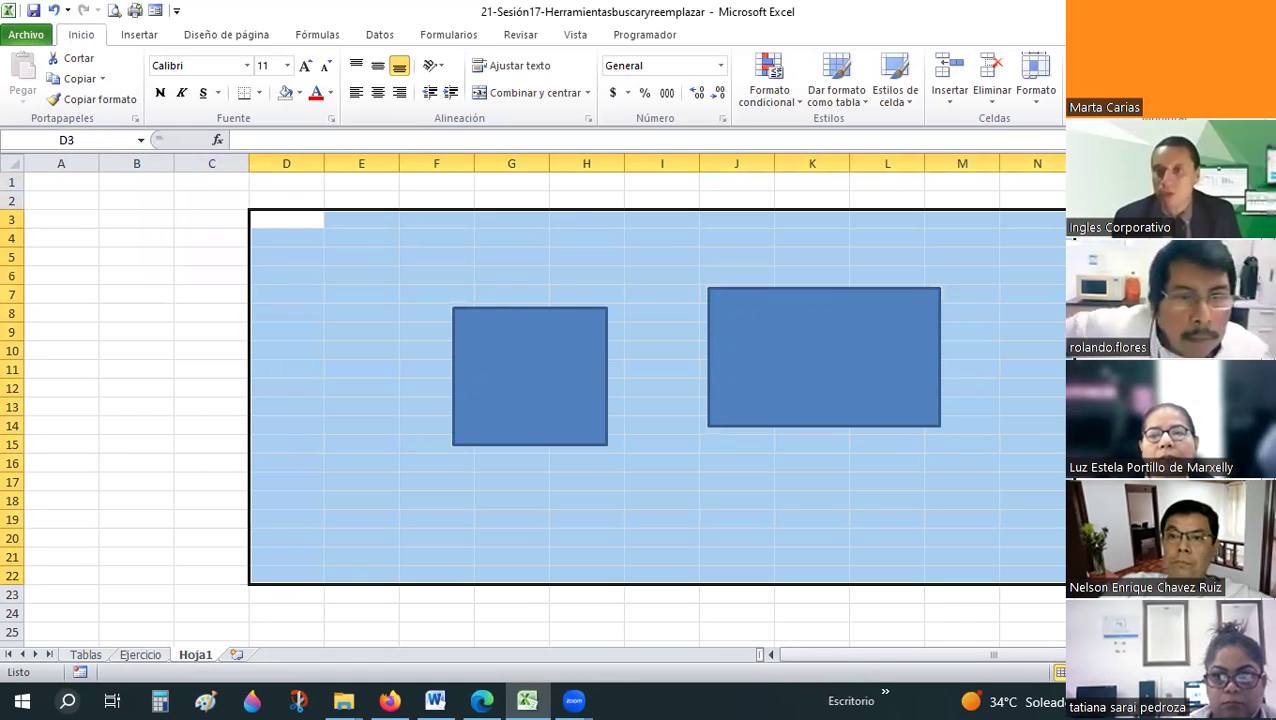
{"action": "left_click", "coordinate": [1187, 313]}
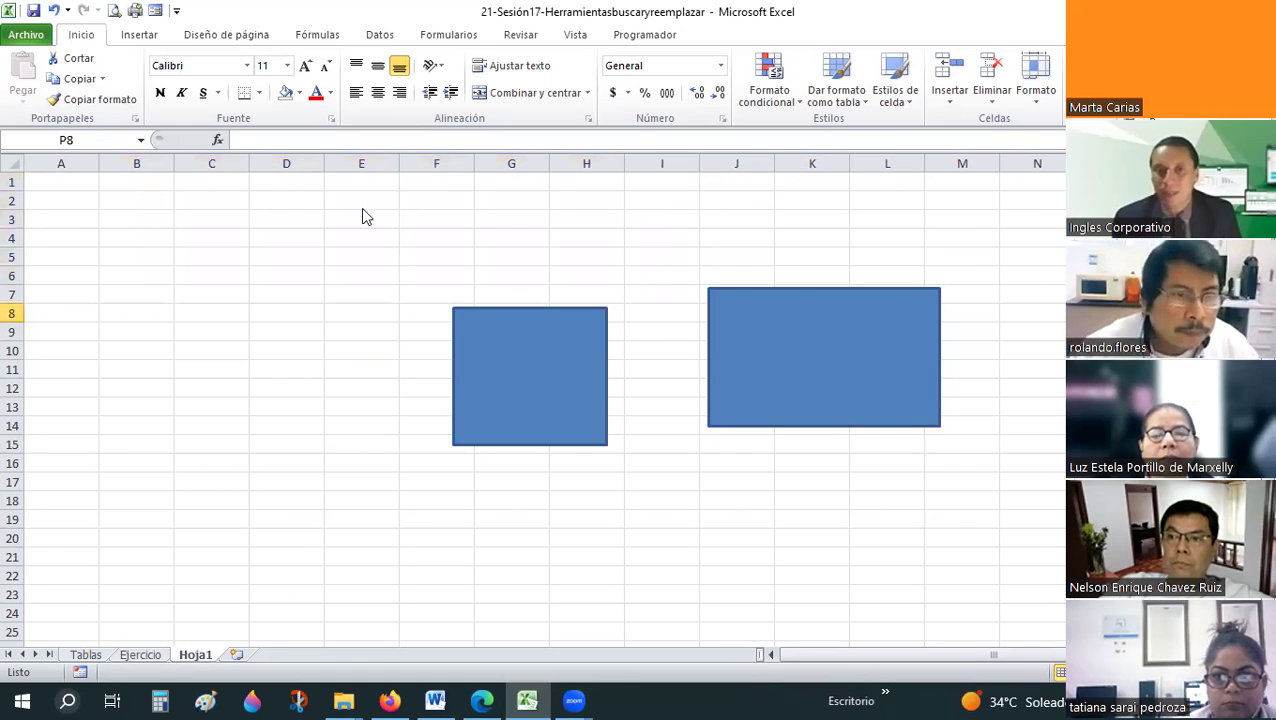
{"action": "left_click_drag", "start_coordinate": [350, 198], "coordinate": [1066, 542]}
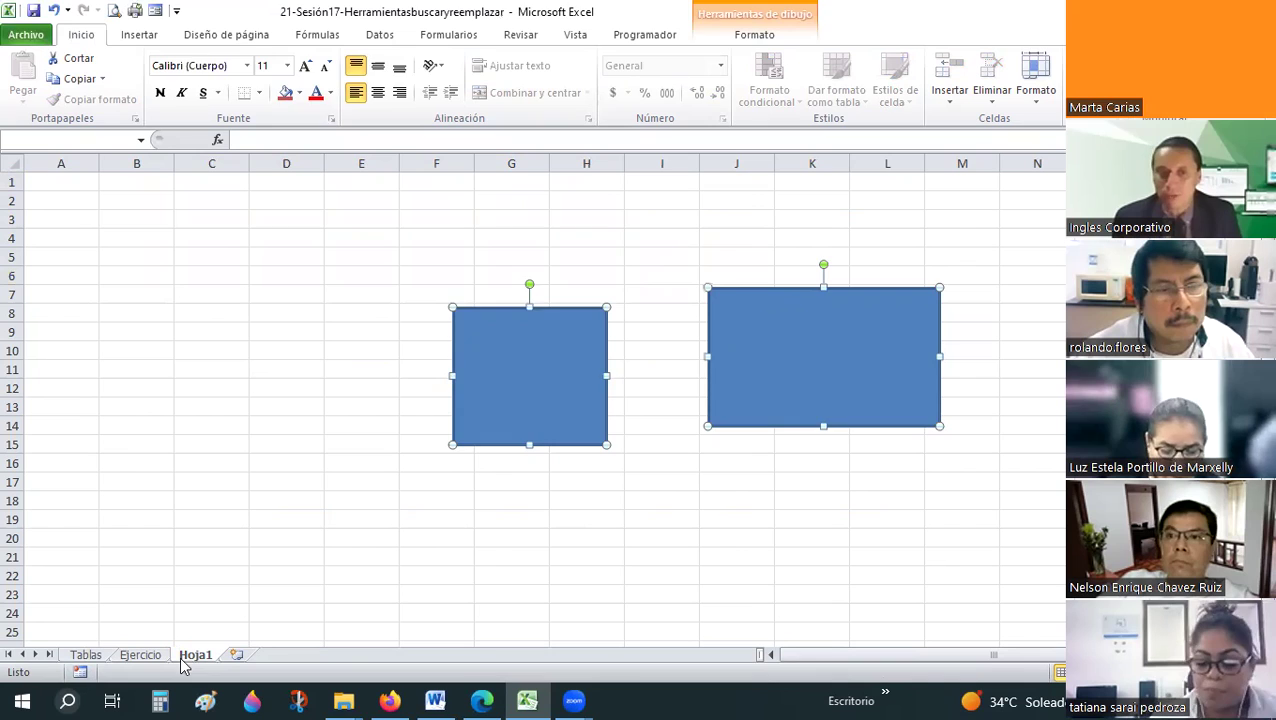
{"action": "key", "text": "Escape"}
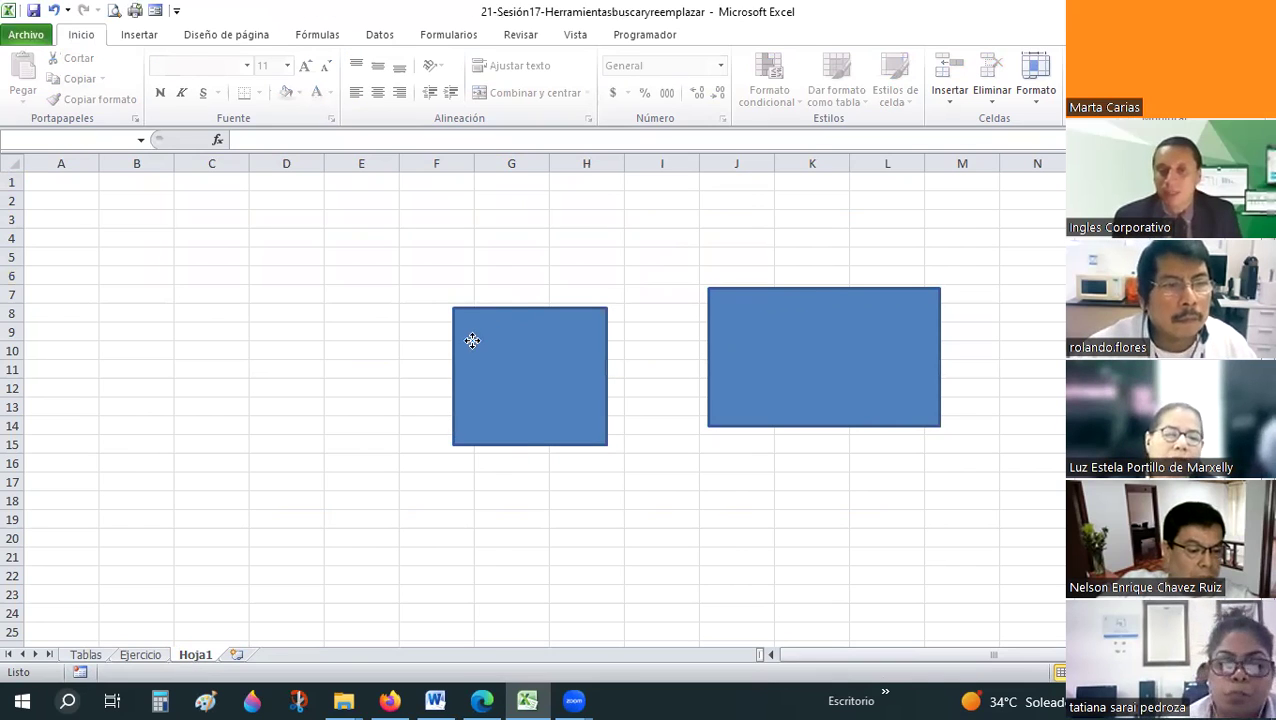
{"action": "left_click", "coordinate": [472, 341]}
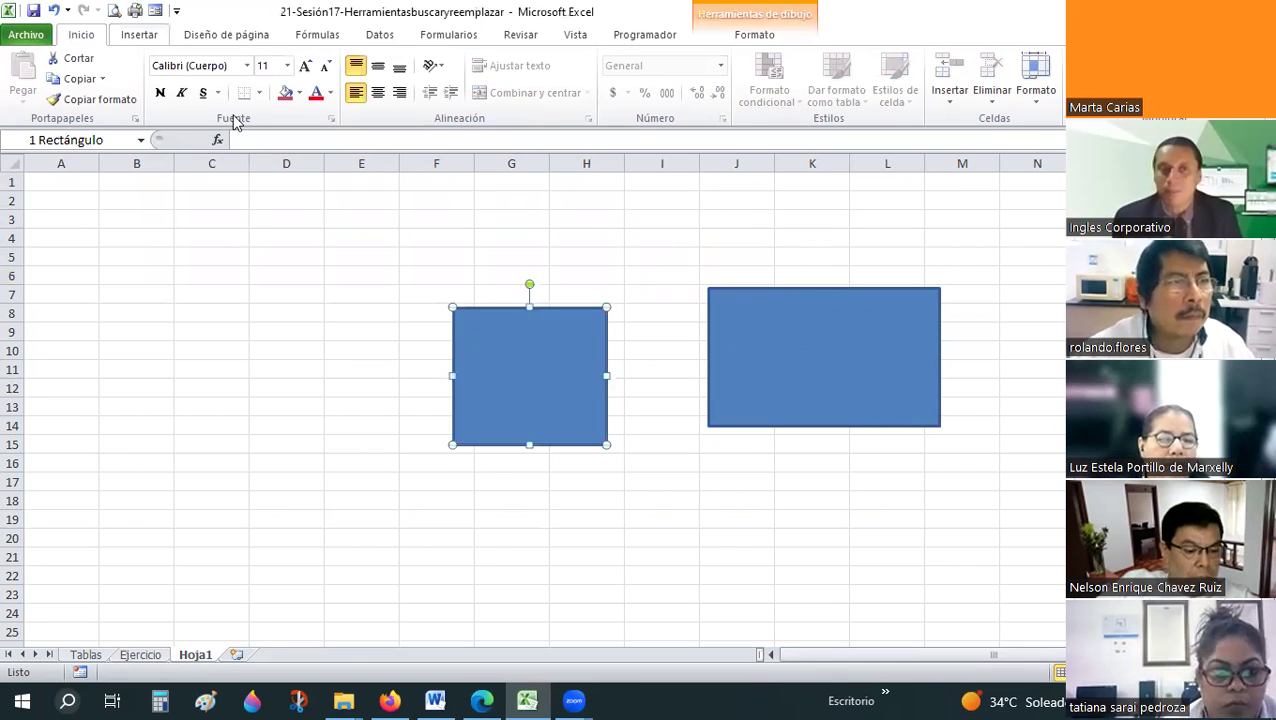
{"action": "left_click", "coordinate": [343, 221]}
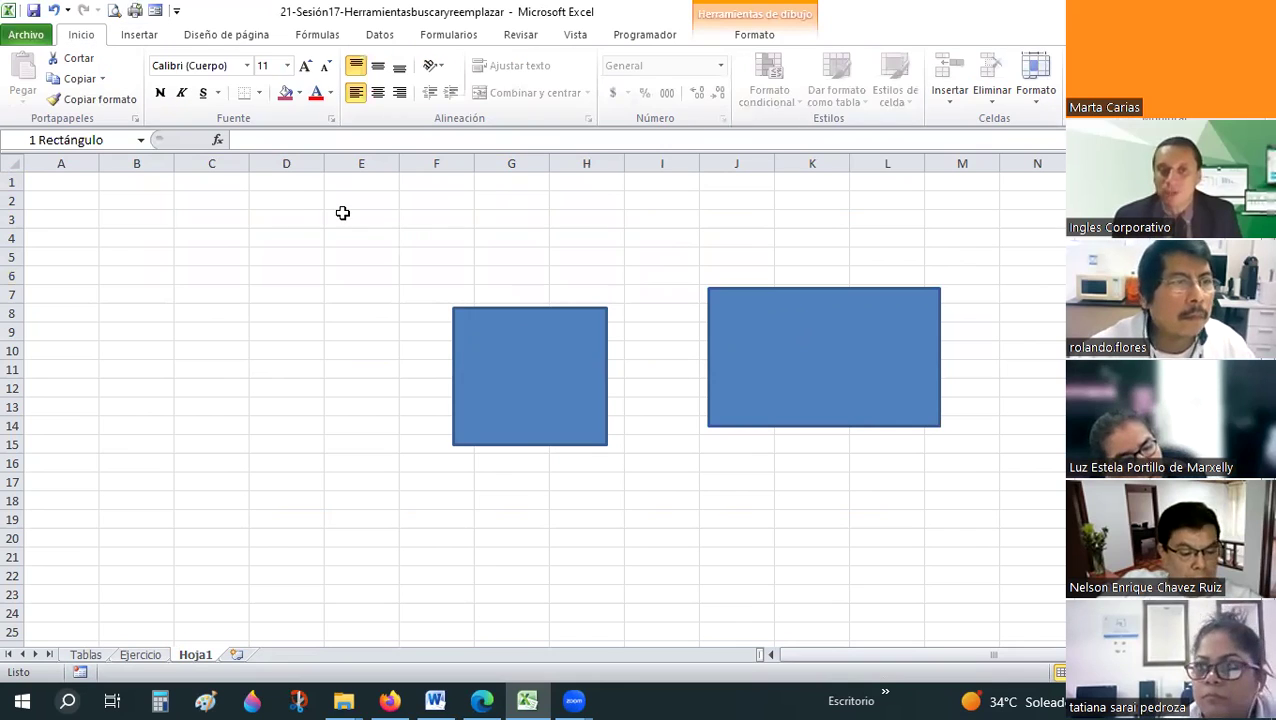
{"action": "mouse_move", "coordinate": [342, 213]}
{"action": "left_mouse_down"}
{"action": "mouse_move", "coordinate": [548, 451]}
{"action": "mouse_move", "coordinate": [1064, 519]}
{"action": "left_mouse_up"}
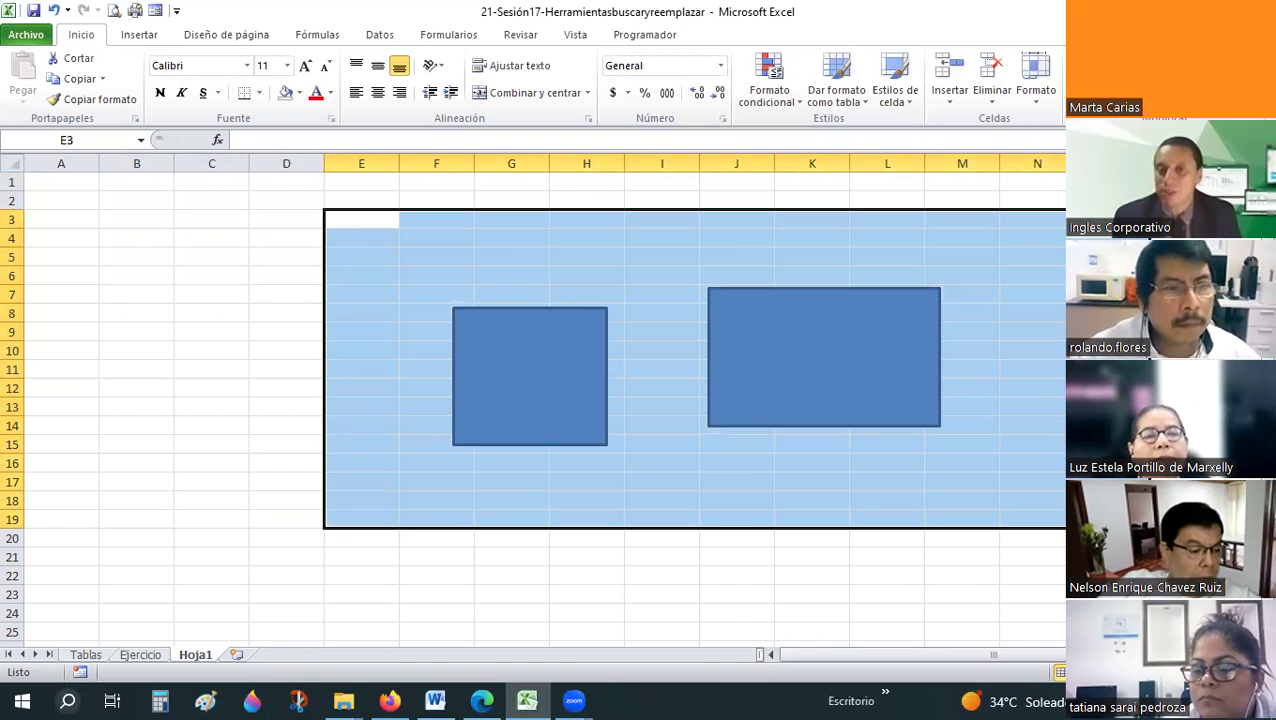
{"action": "left_click_drag", "start_coordinate": [367, 222], "coordinate": [1070, 335]}
{"action": "left_click", "coordinate": [1187, 557]}
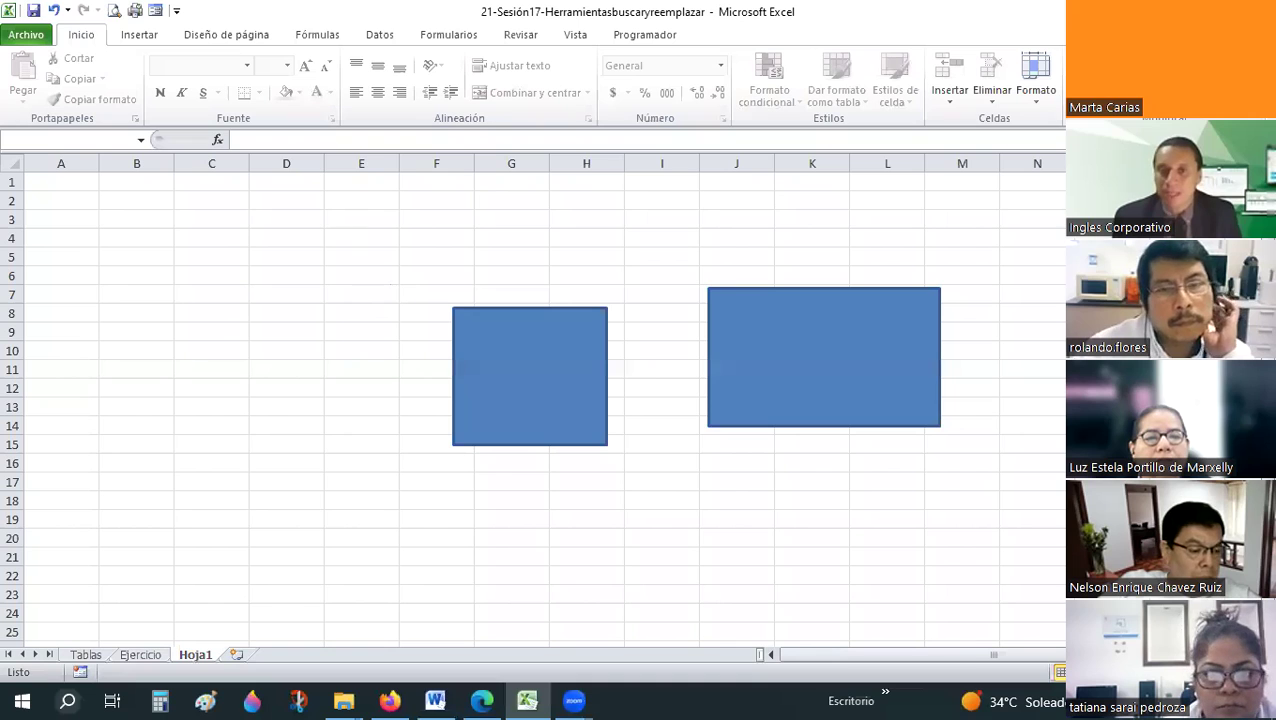
{"action": "left_click_drag", "start_coordinate": [352, 210], "coordinate": [1070, 502]}
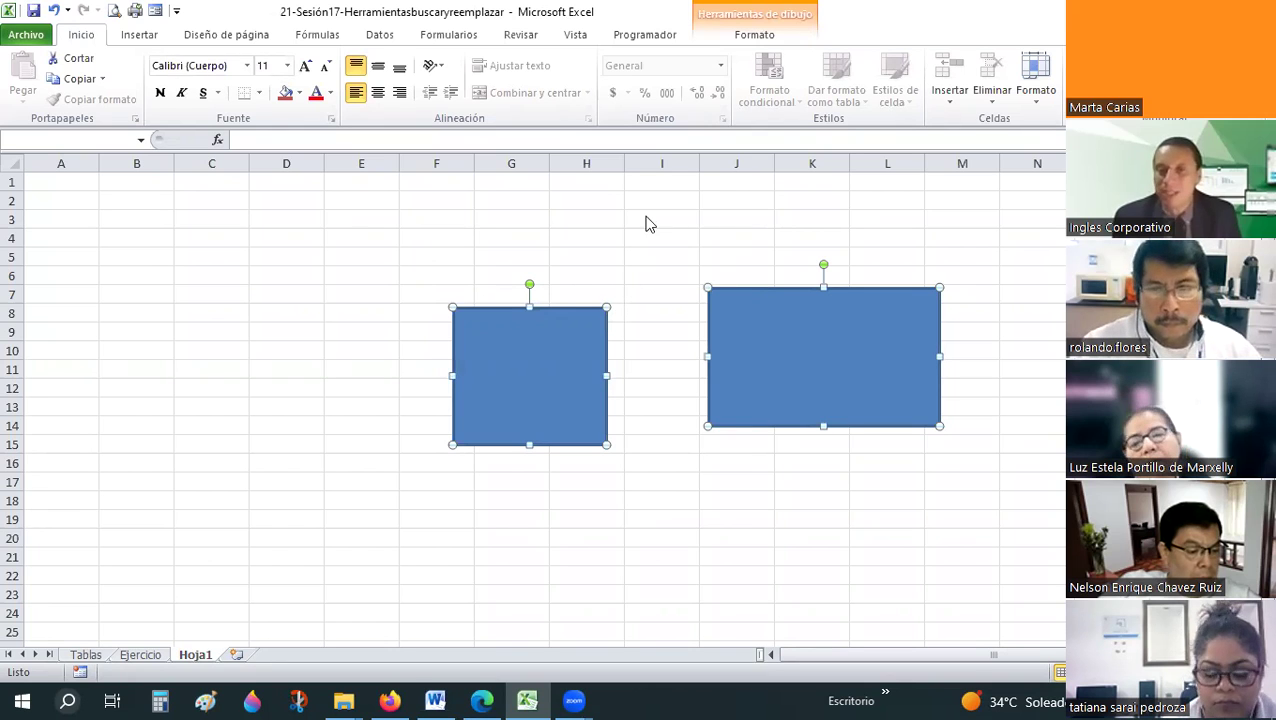
{"action": "key", "text": "Escape"}
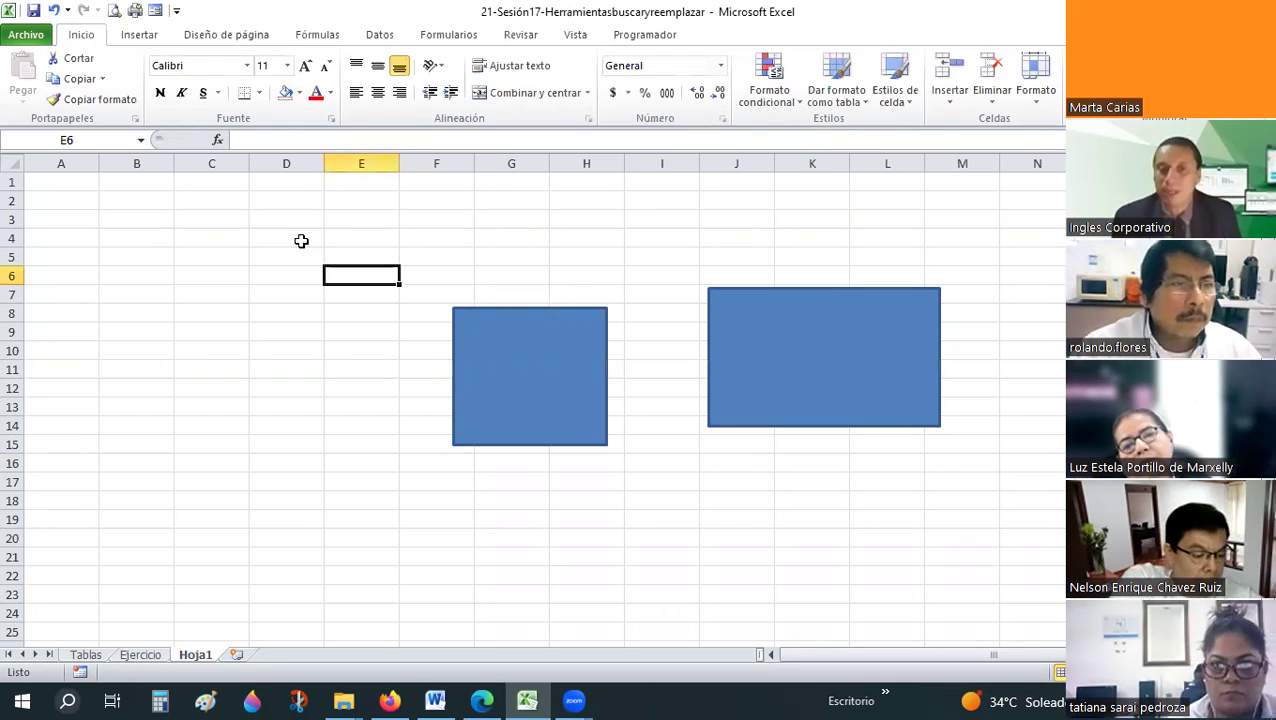
{"action": "left_click", "coordinate": [301, 241]}
{"action": "left_click", "coordinate": [281, 341]}
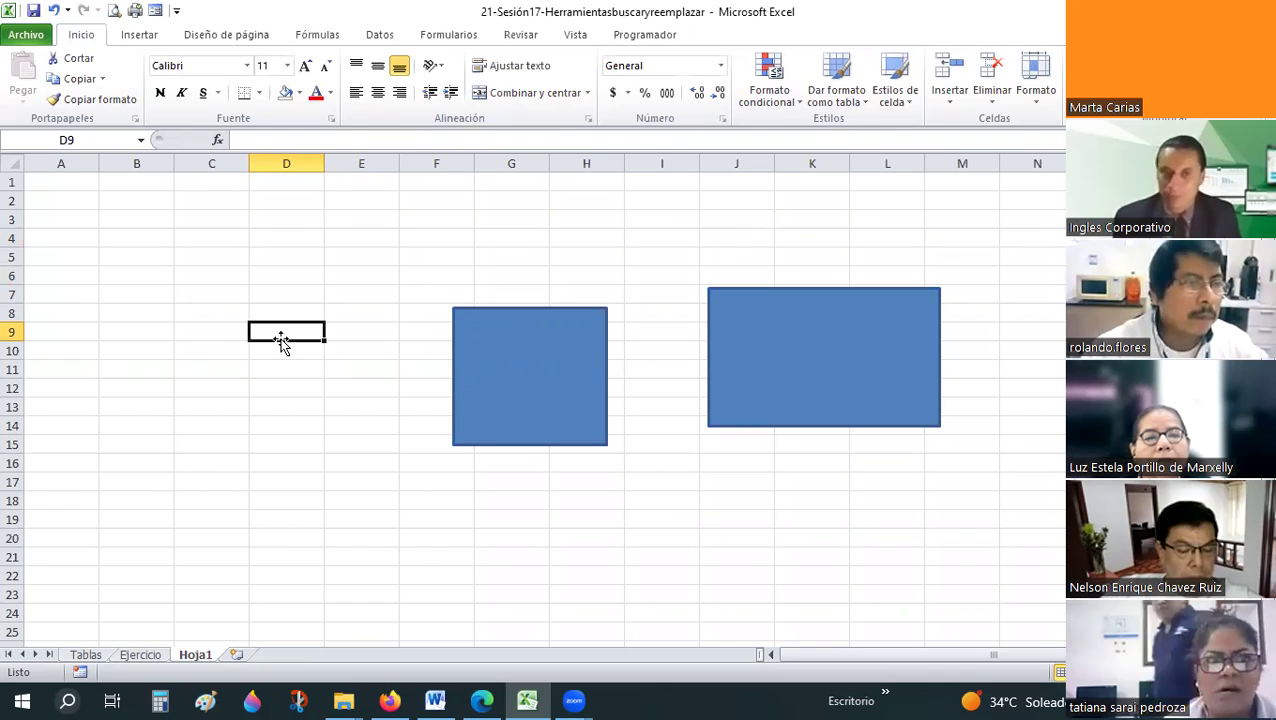
{"action": "left_click", "coordinate": [456, 358]}
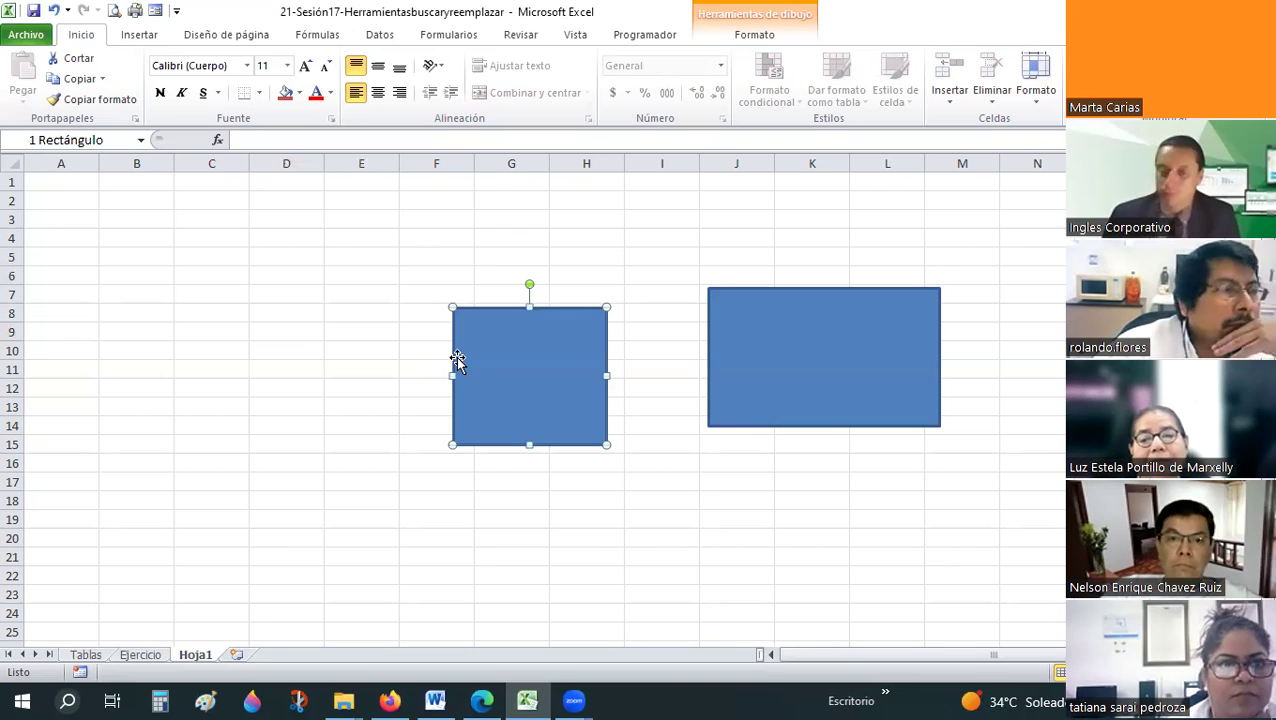
- Glance at the Ejercicio sheet, then return to Hoja1
{"action": "left_click", "coordinate": [76, 562]}
{"action": "left_click", "coordinate": [147, 656]}
{"action": "left_click", "coordinate": [604, 464]}
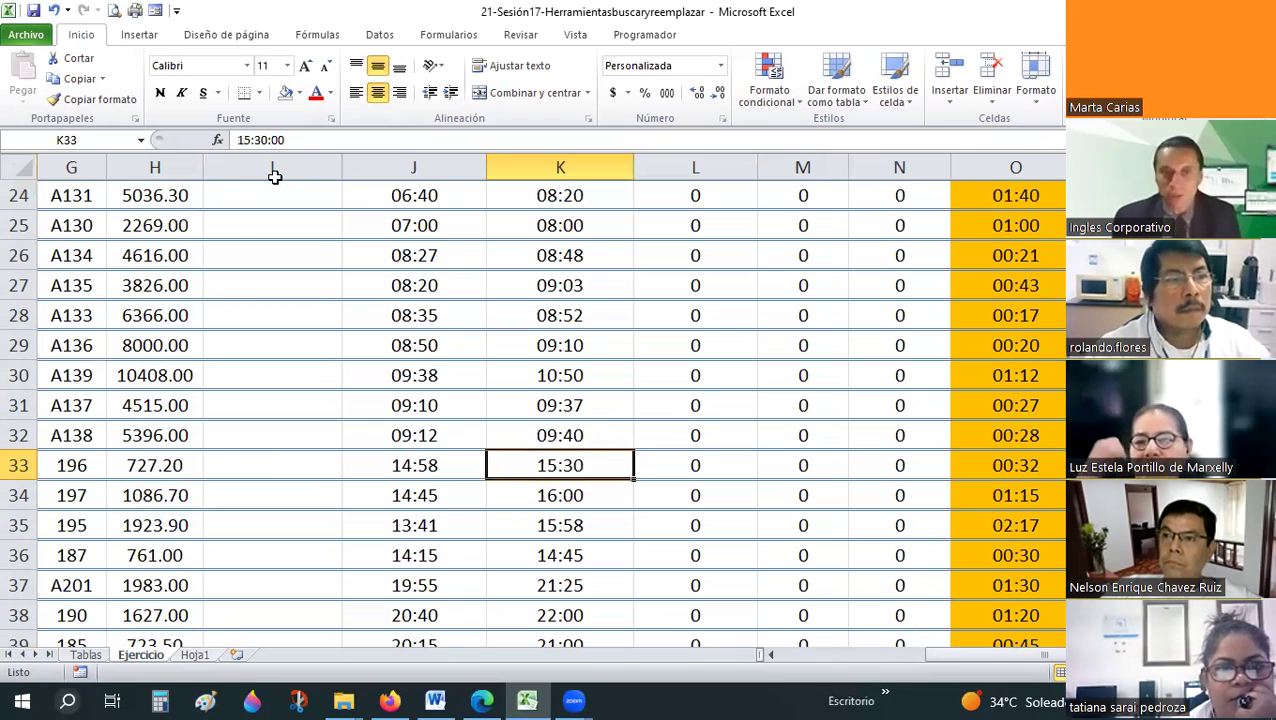
{"action": "key", "text": "ctrl+Page_Down"}
- Clear a stray cell selection and marquee-select both blue rectangles
{"action": "left_click_drag", "start_coordinate": [262, 198], "coordinate": [387, 222]}
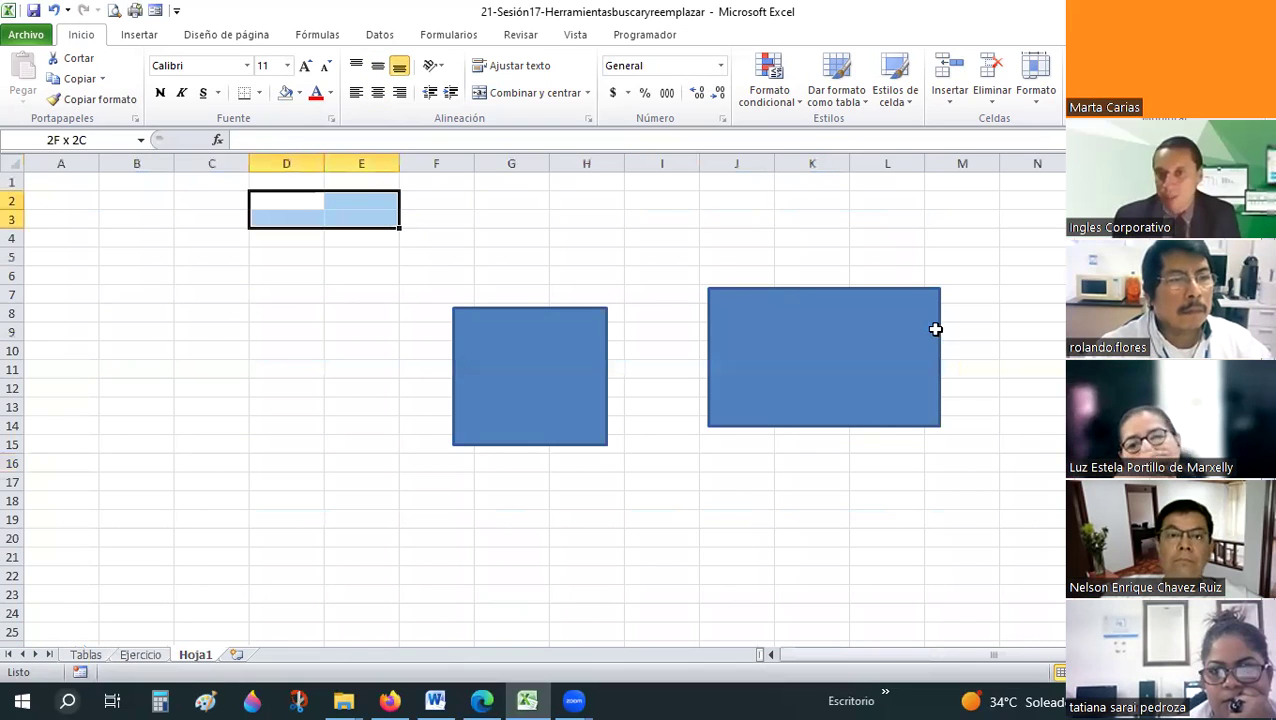
{"action": "left_click_drag", "start_coordinate": [935, 329], "coordinate": [1063, 515]}
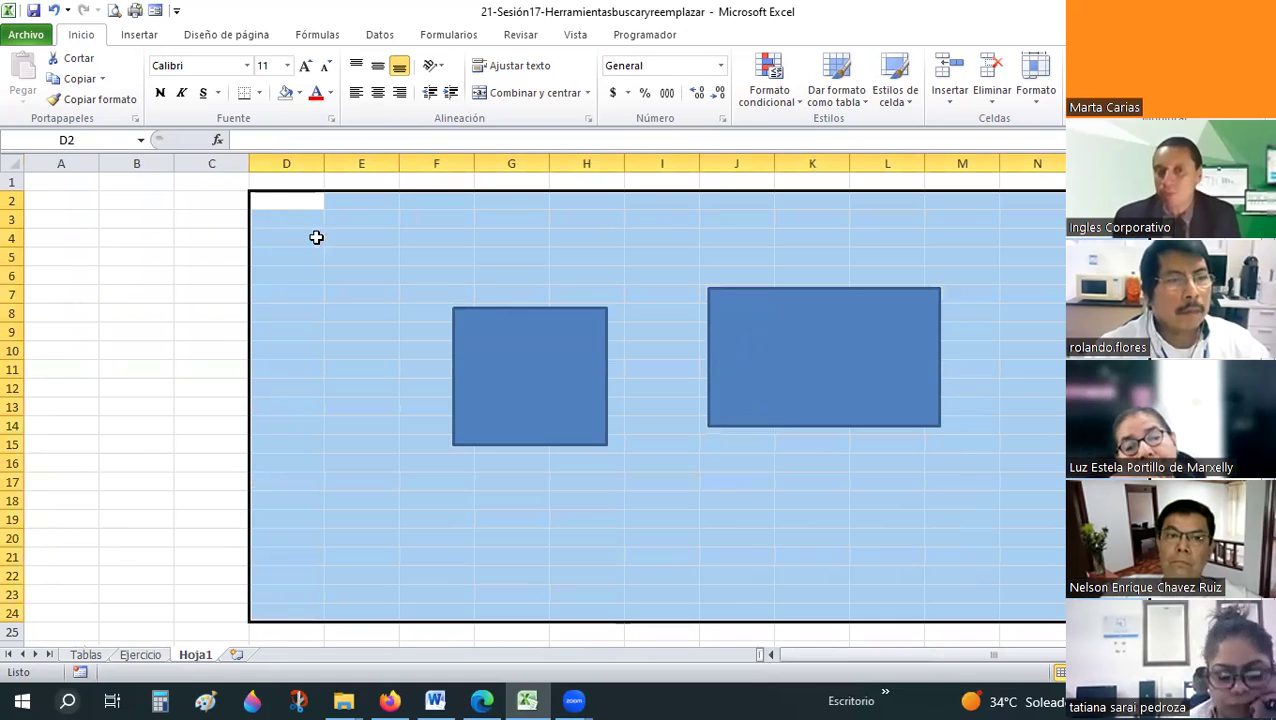
{"action": "mouse_move", "coordinate": [907, 312]}
{"action": "left_mouse_down"}
{"action": "mouse_move", "coordinate": [900, 296]}
{"action": "mouse_move", "coordinate": [1060, 612]}
{"action": "left_mouse_up"}
{"action": "left_click", "coordinate": [1100, 576]}
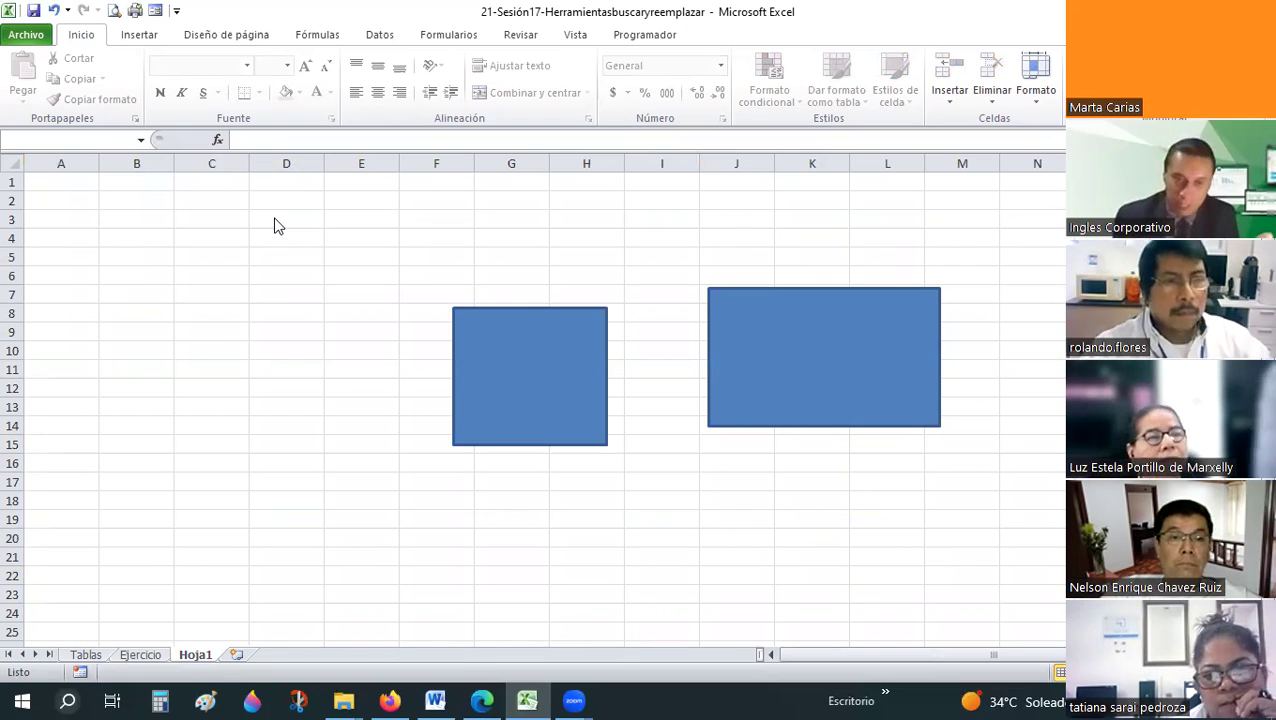
{"action": "mouse_move", "coordinate": [275, 218]}
{"action": "left_mouse_down"}
{"action": "mouse_move", "coordinate": [692, 266]}
{"action": "mouse_move", "coordinate": [1130, 596]}
{"action": "left_mouse_up"}
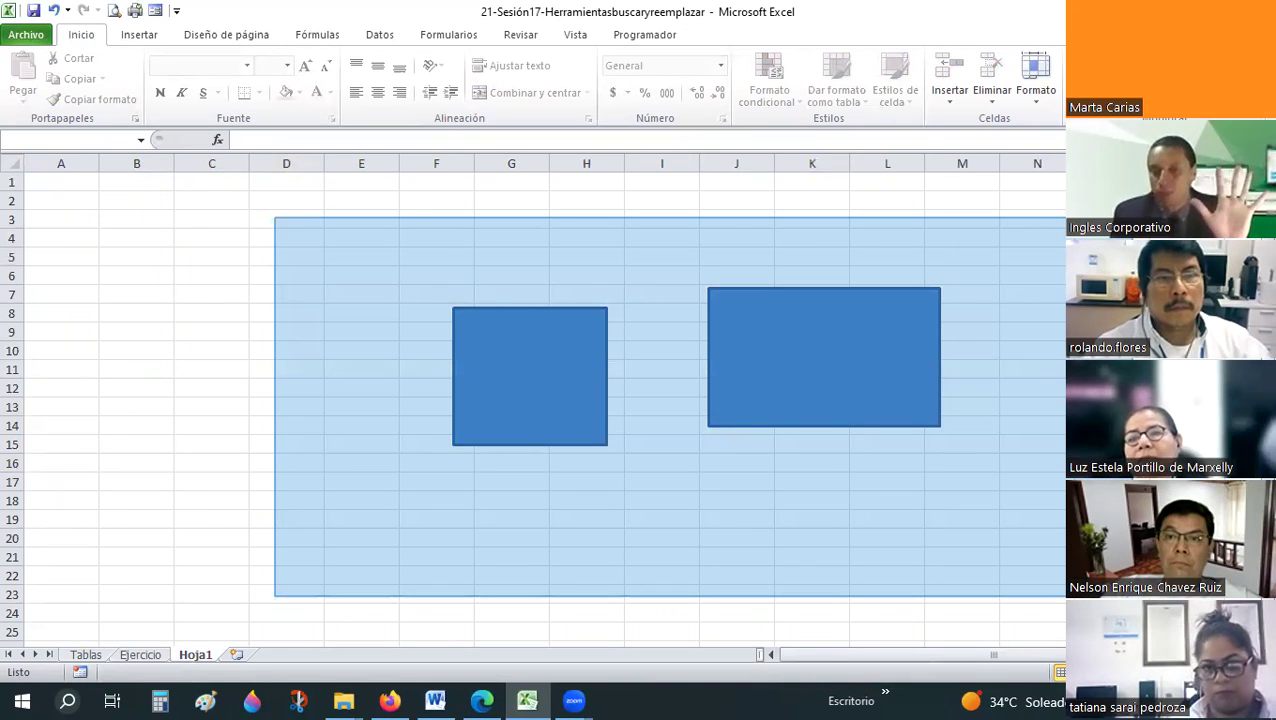
{"action": "left_click_drag", "start_coordinate": [1130, 596], "coordinate": [1130, 596]}
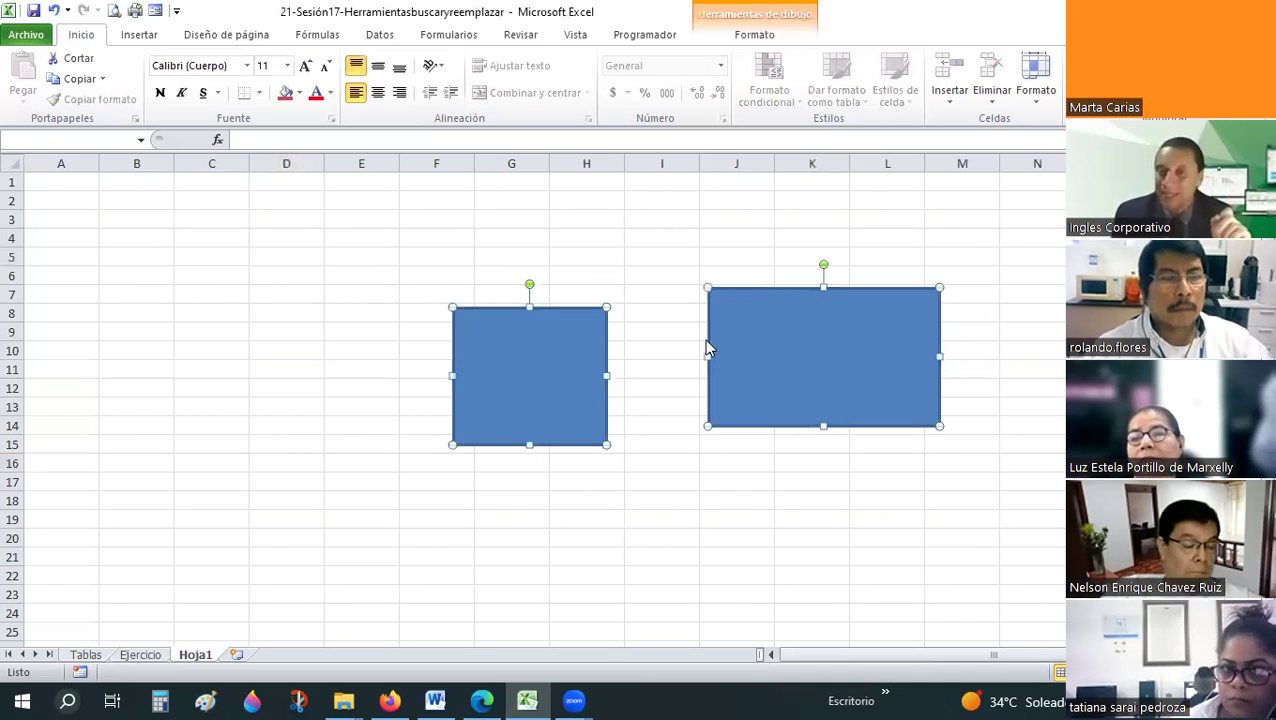
- Group the two selected rectangles into one object, 3 Grupo
{"action": "right_click", "coordinate": [771, 321]}
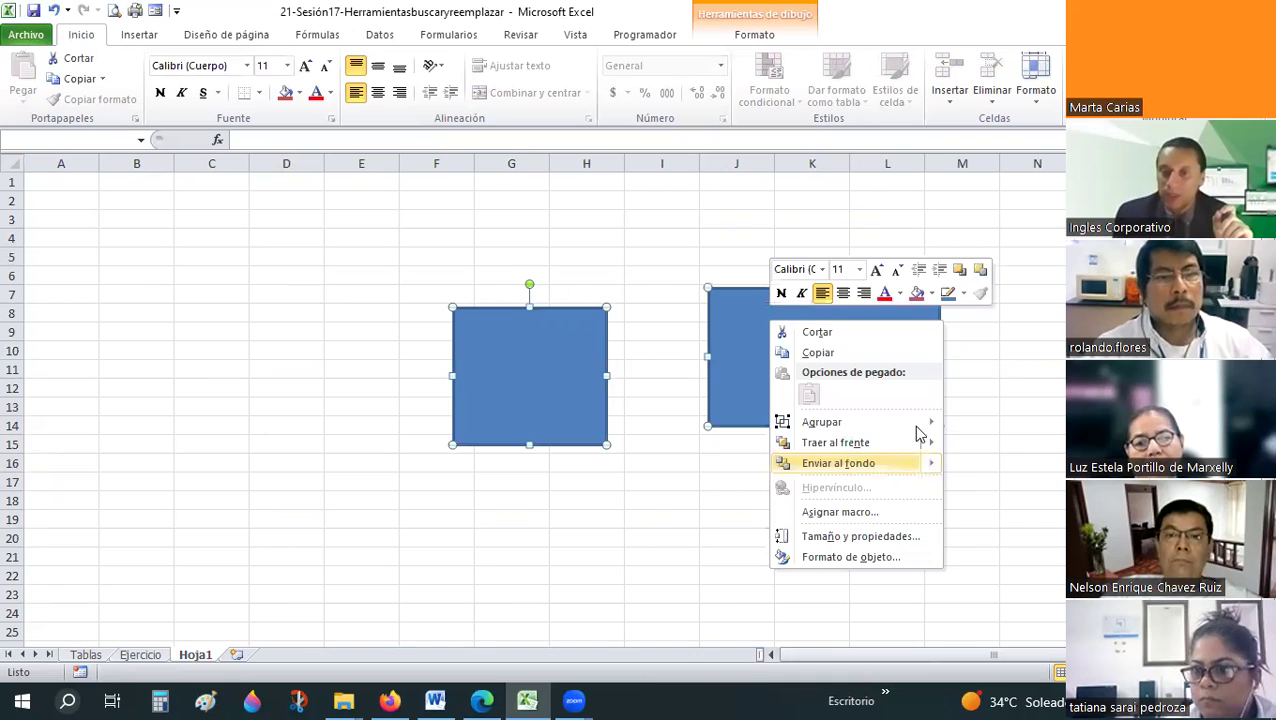
{"action": "mouse_move", "coordinate": [915, 423]}
{"action": "left_click", "coordinate": [990, 422]}
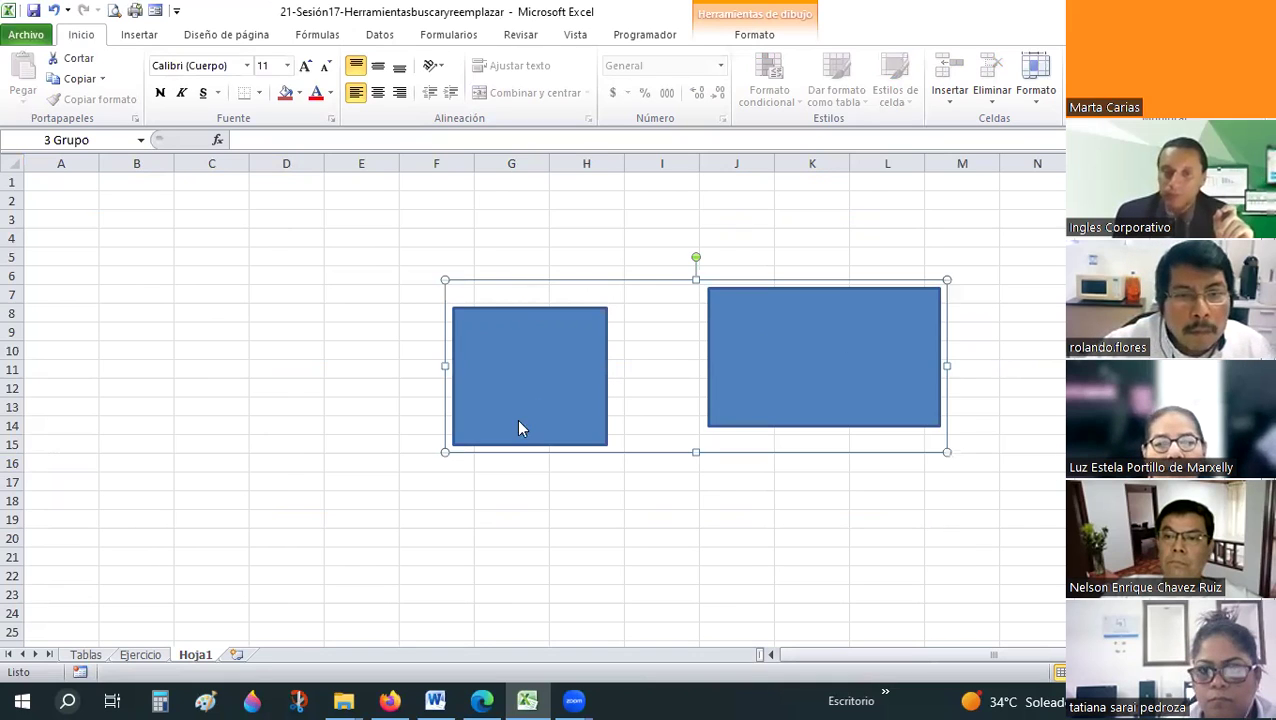
- Shift the group slightly left and down to rows 7–16, then reselect it
{"action": "left_click_drag", "start_coordinate": [519, 428], "coordinate": [448, 476]}
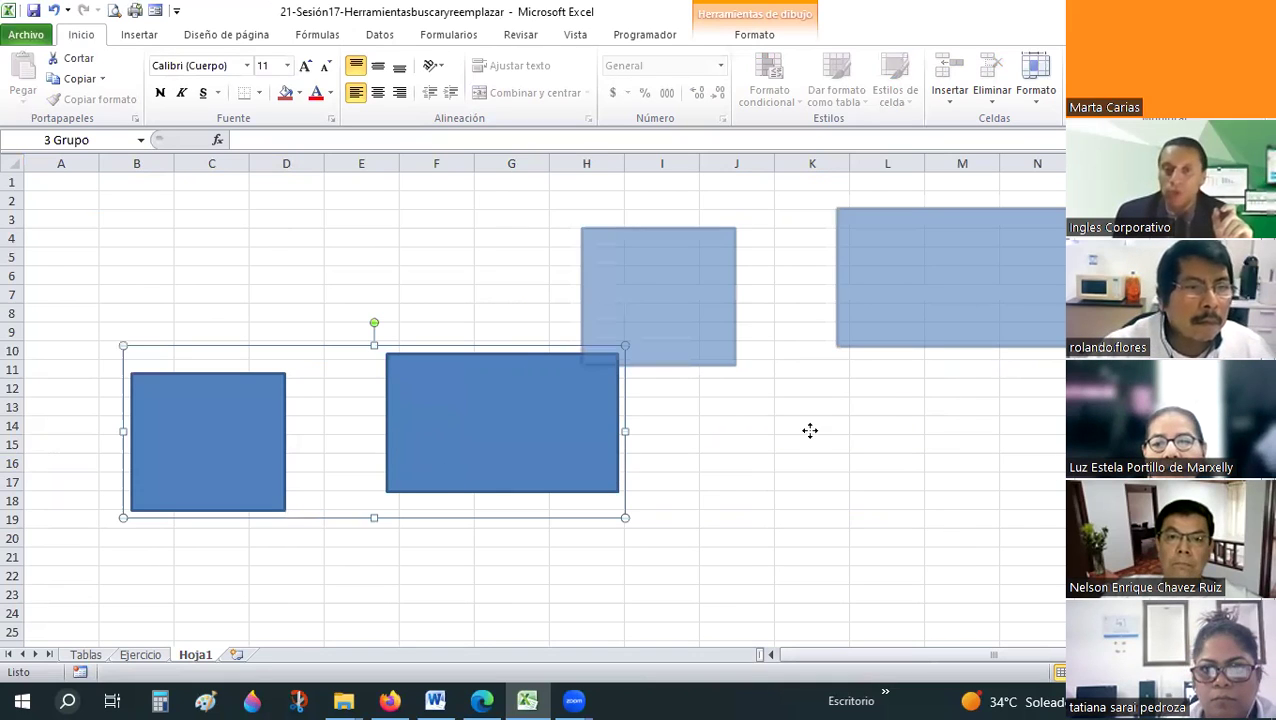
{"action": "left_click_drag", "start_coordinate": [810, 430], "coordinate": [522, 380]}
{"action": "left_click_drag", "start_coordinate": [653, 446], "coordinate": [522, 443]}
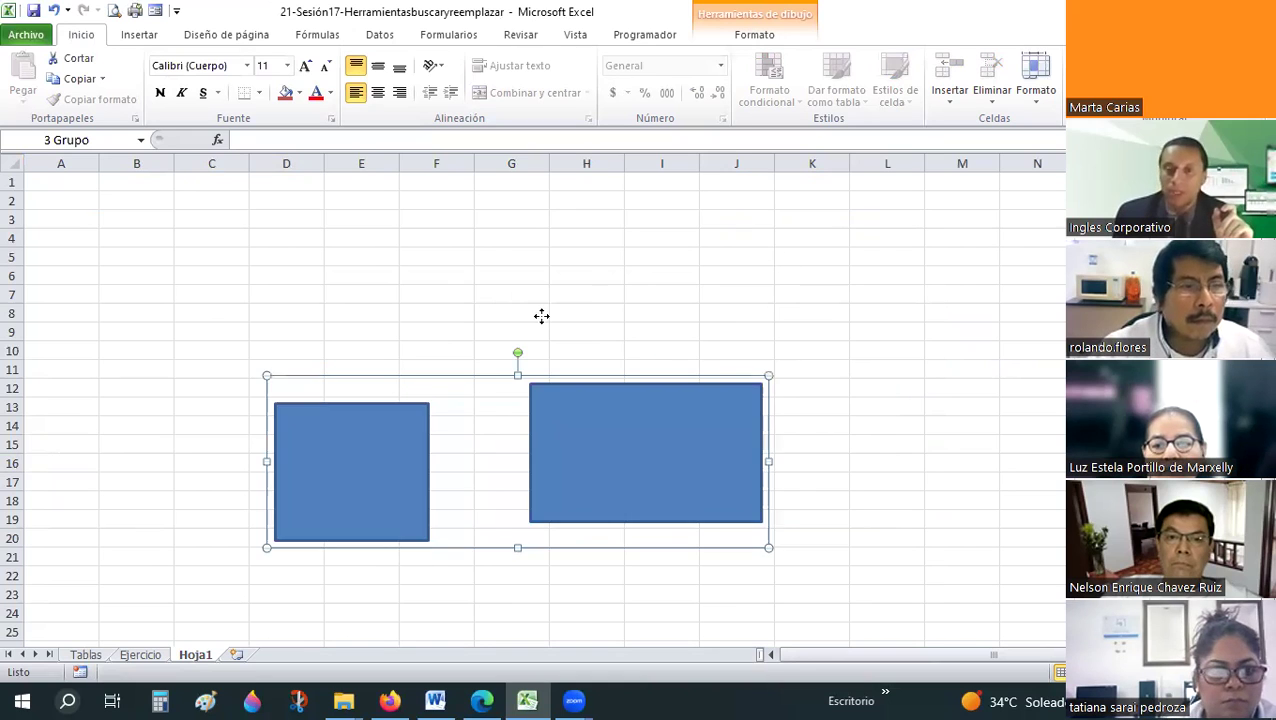
{"action": "left_click_drag", "start_coordinate": [541, 316], "coordinate": [675, 127]}
{"action": "left_click_drag", "start_coordinate": [650, 272], "coordinate": [646, 377]}
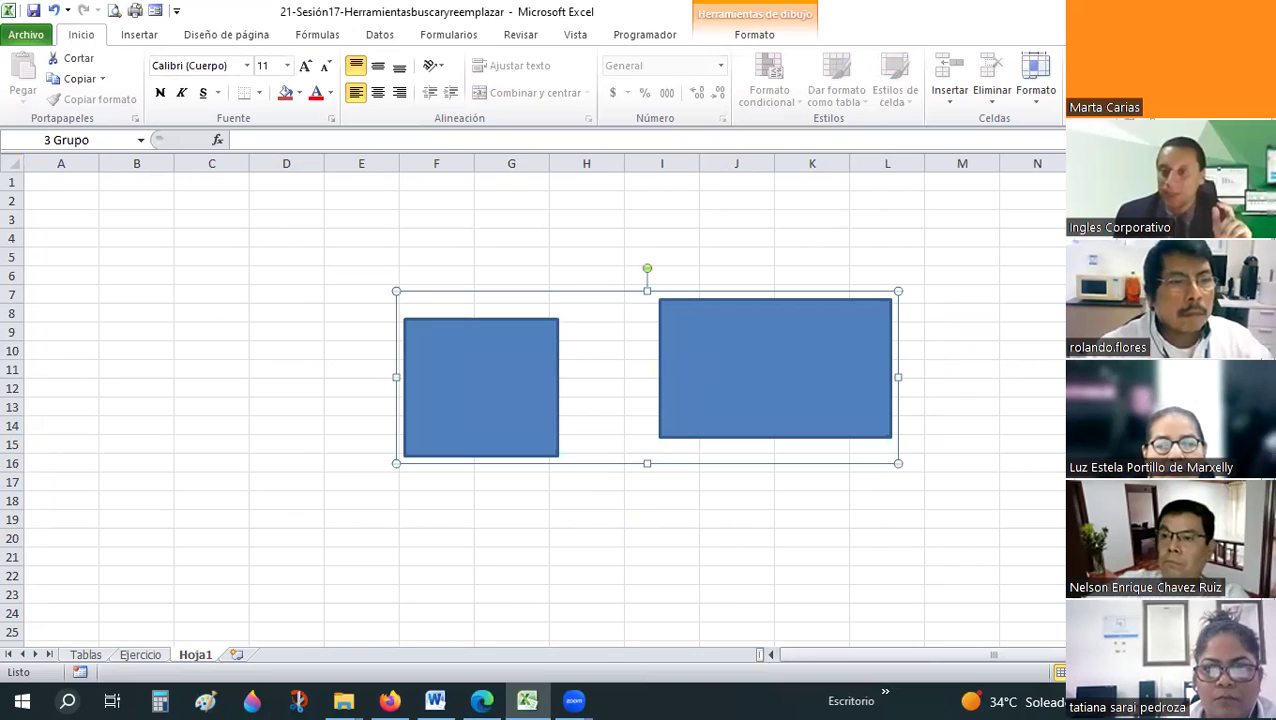
{"action": "left_click", "coordinate": [733, 239]}
{"action": "left_click", "coordinate": [196, 220]}
{"action": "left_click_drag", "start_coordinate": [586, 538], "coordinate": [586, 520]}
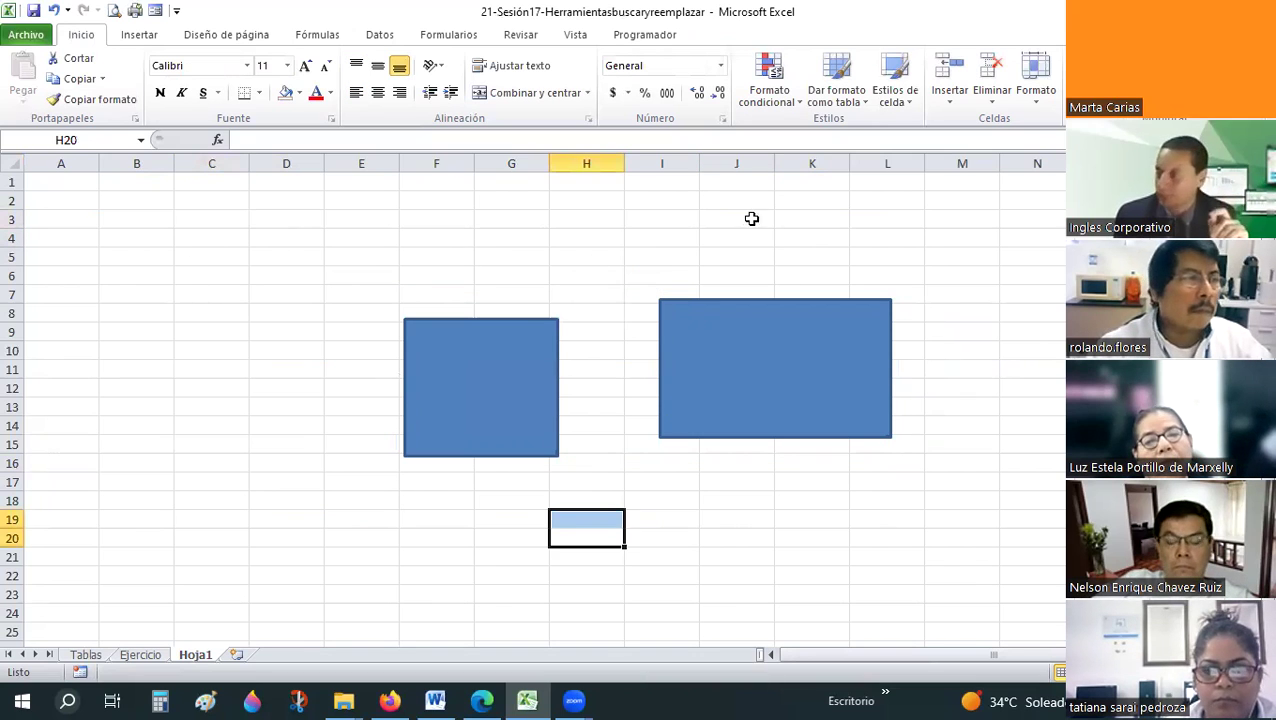
{"action": "left_click", "coordinate": [751, 218]}
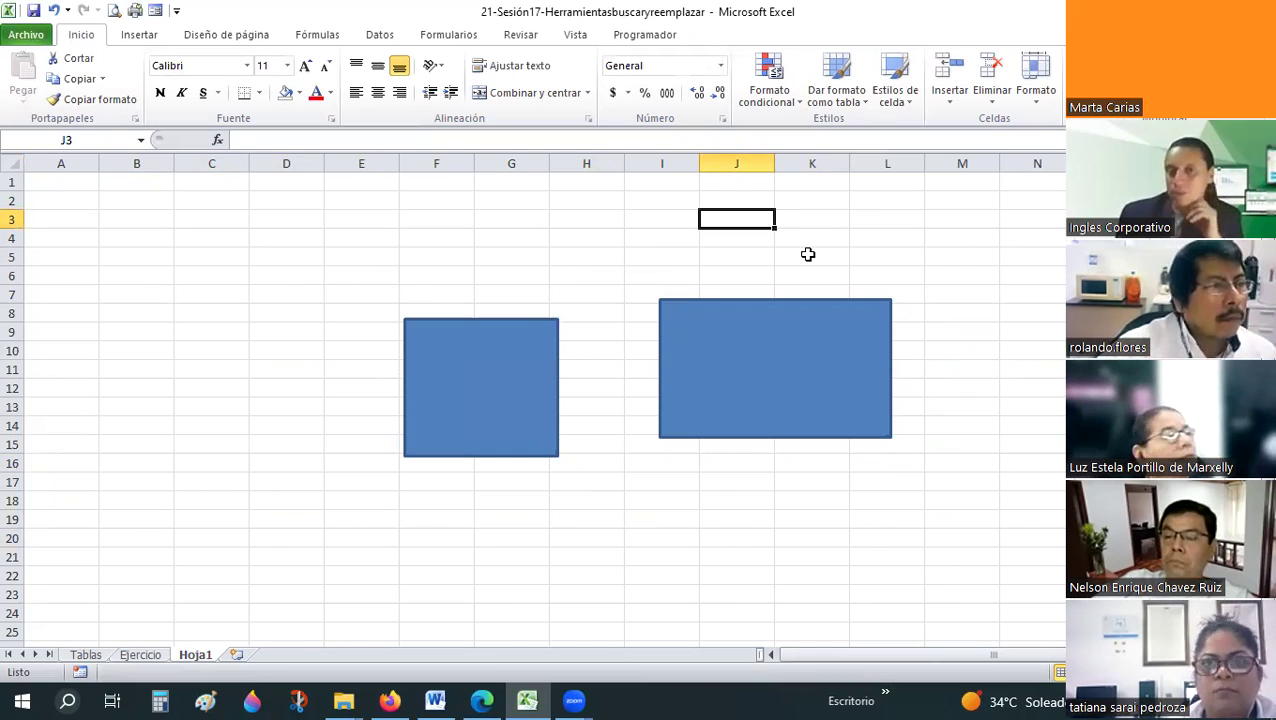
{"action": "left_click", "coordinate": [540, 361]}
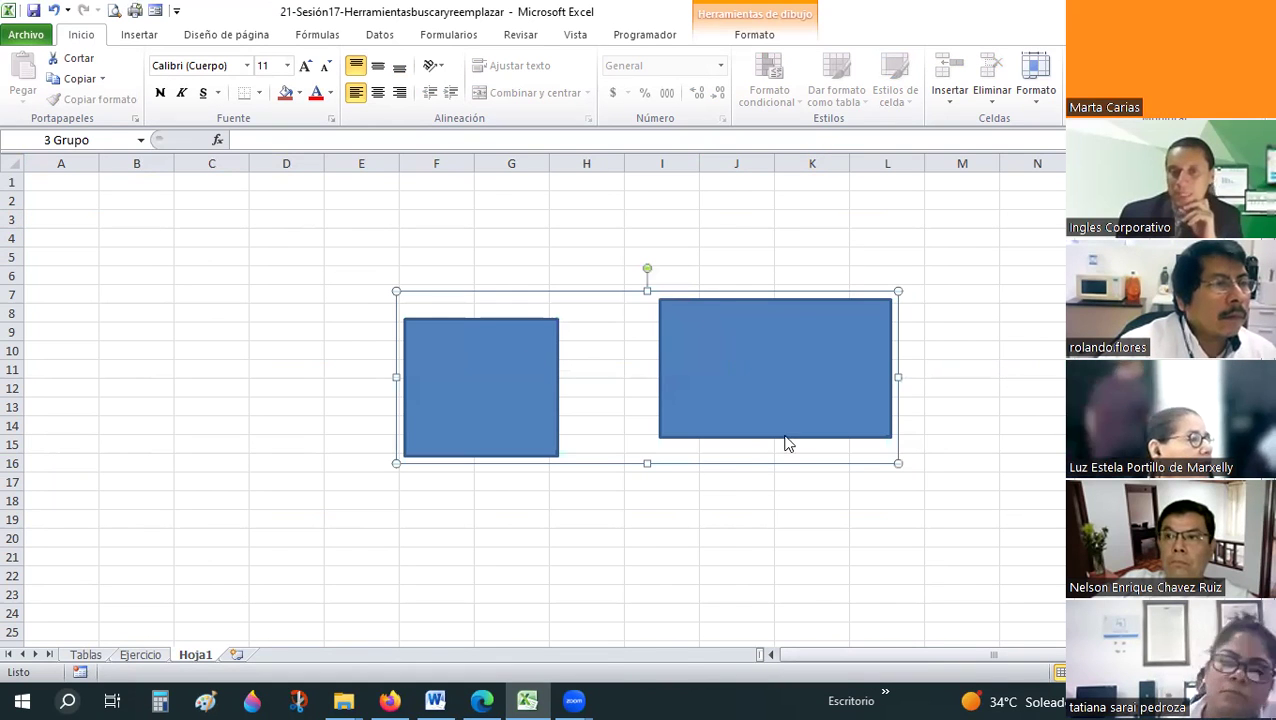
- Ungroup the rectangles, move the small one onto the large one, and adjust its height
{"action": "right_click", "coordinate": [735, 343]}
{"action": "mouse_move", "coordinate": [800, 444]}
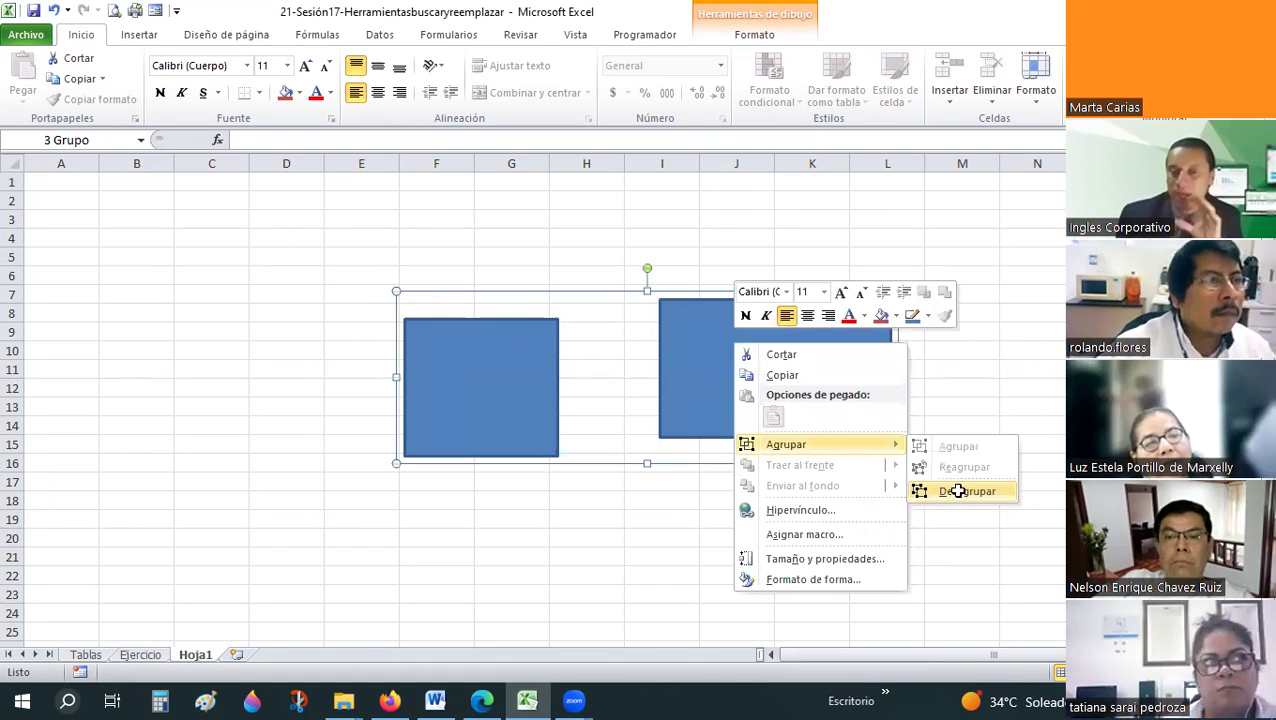
{"action": "left_click", "coordinate": [1016, 402]}
{"action": "left_click_drag", "start_coordinate": [778, 344], "coordinate": [694, 322]}
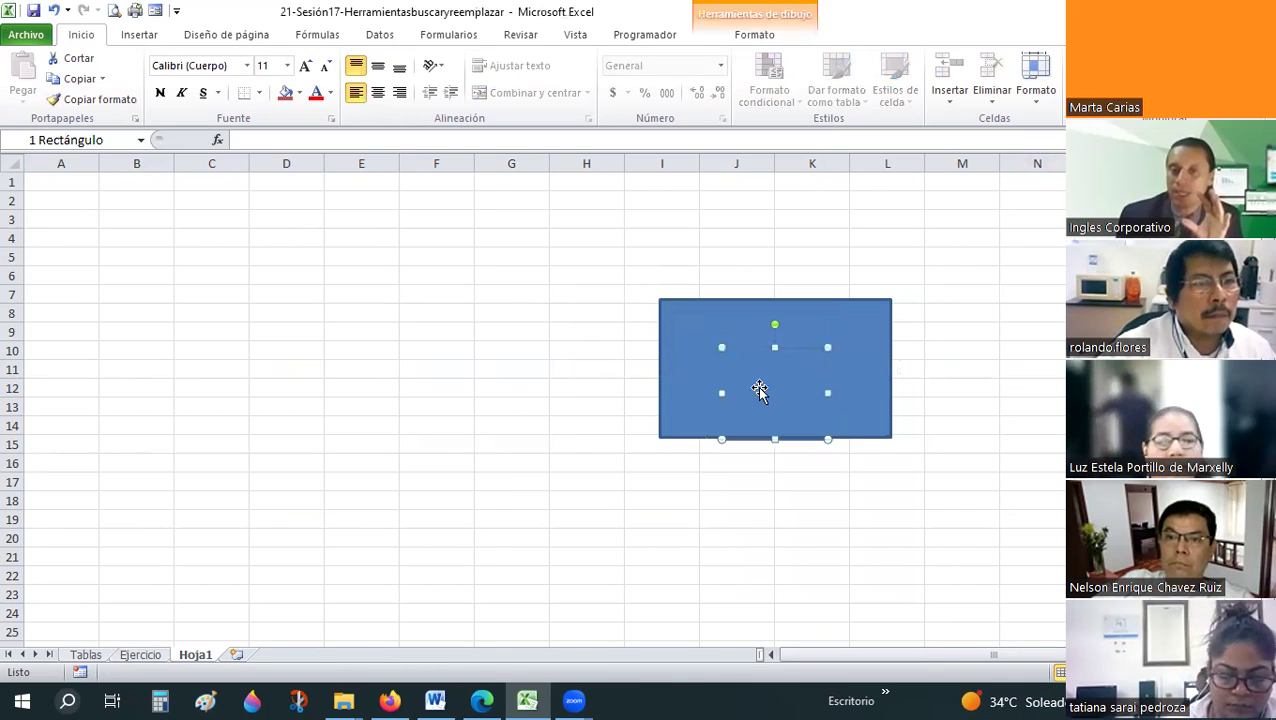
{"action": "left_click_drag", "start_coordinate": [758, 390], "coordinate": [753, 368]}
{"action": "left_click", "coordinate": [775, 428]}
{"action": "mouse_move", "coordinate": [775, 436]}
{"action": "left_mouse_down"}
{"action": "mouse_move", "coordinate": [777, 377]}
{"action": "mouse_move", "coordinate": [762, 452]}
{"action": "left_mouse_up"}
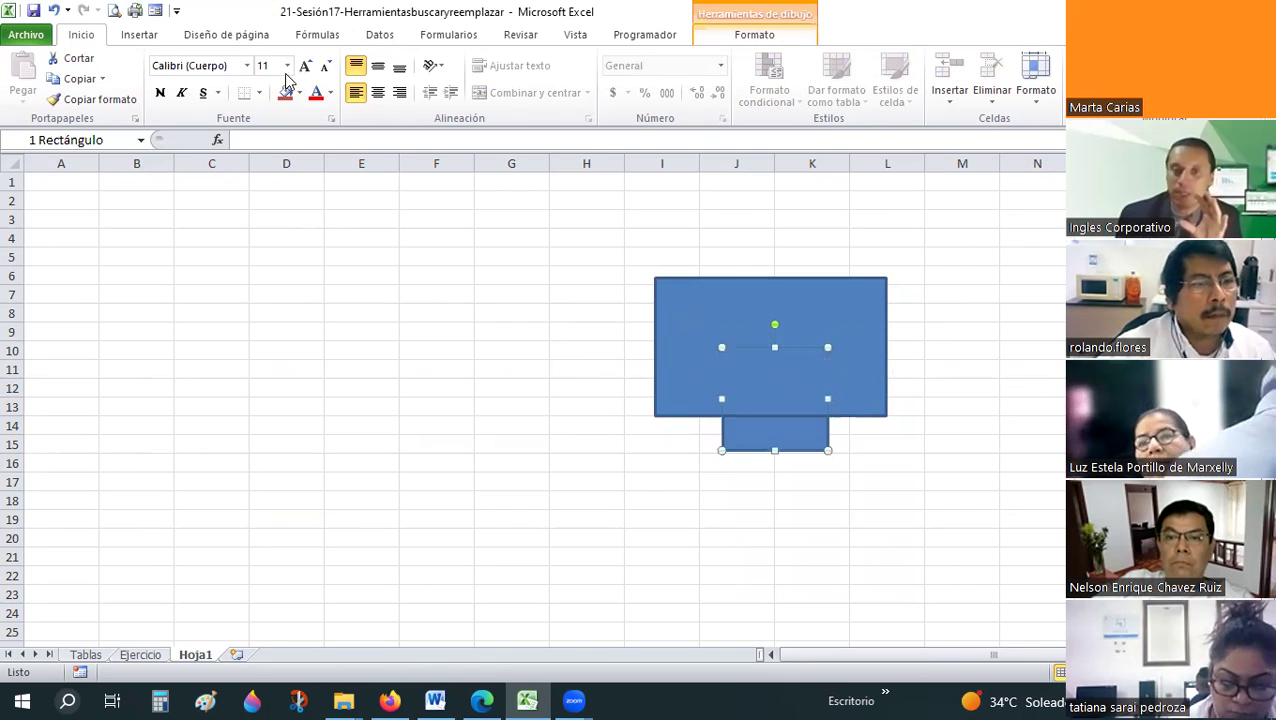
- Style the small rectangle white with an orange outline and settle it inside the large one
{"action": "left_click", "coordinate": [752, 35]}
{"action": "left_click", "coordinate": [760, 442]}
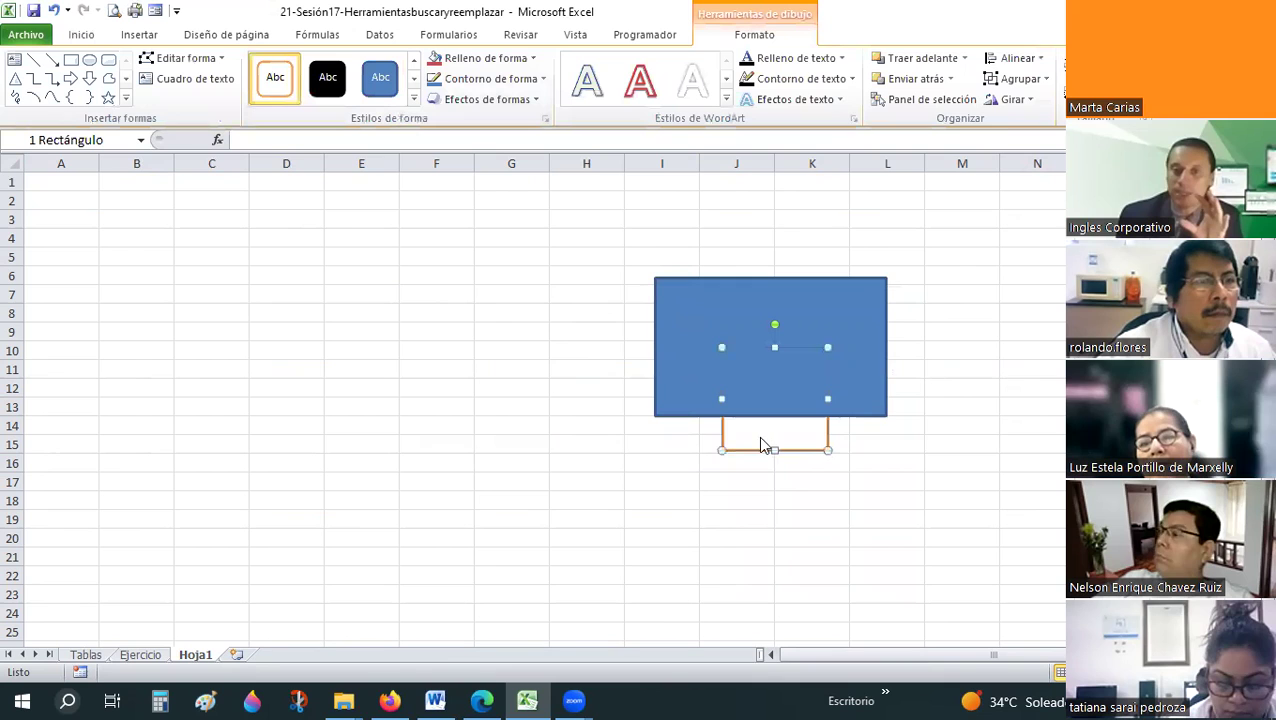
{"action": "right_click", "coordinate": [829, 298]}
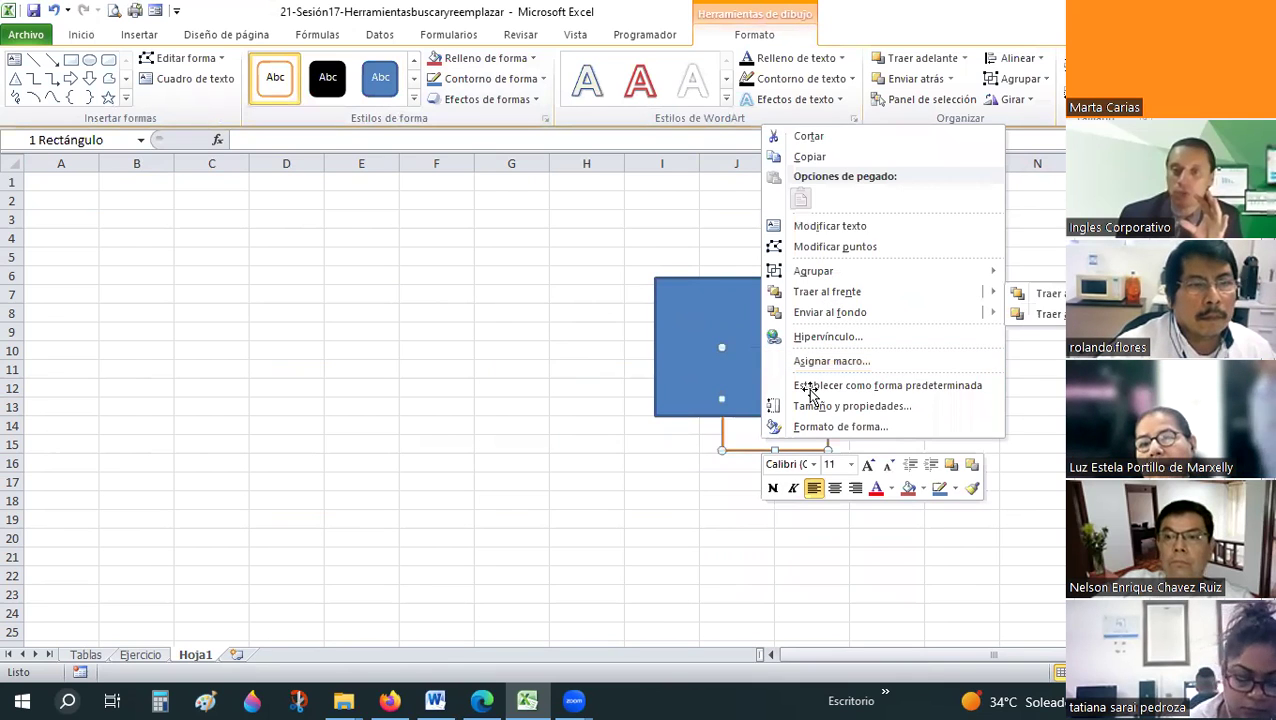
{"action": "left_click_drag", "start_coordinate": [800, 368], "coordinate": [794, 337]}
{"action": "left_click", "coordinate": [931, 374]}
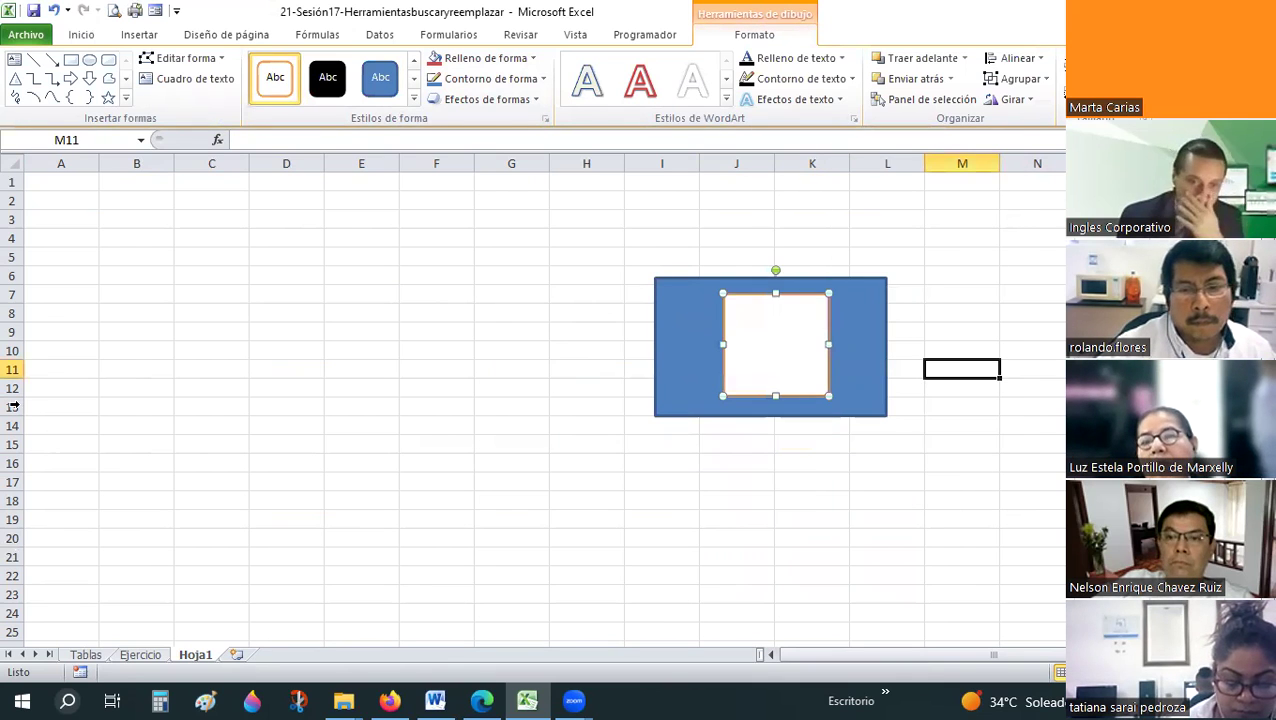
{"action": "key", "text": "Escape"}
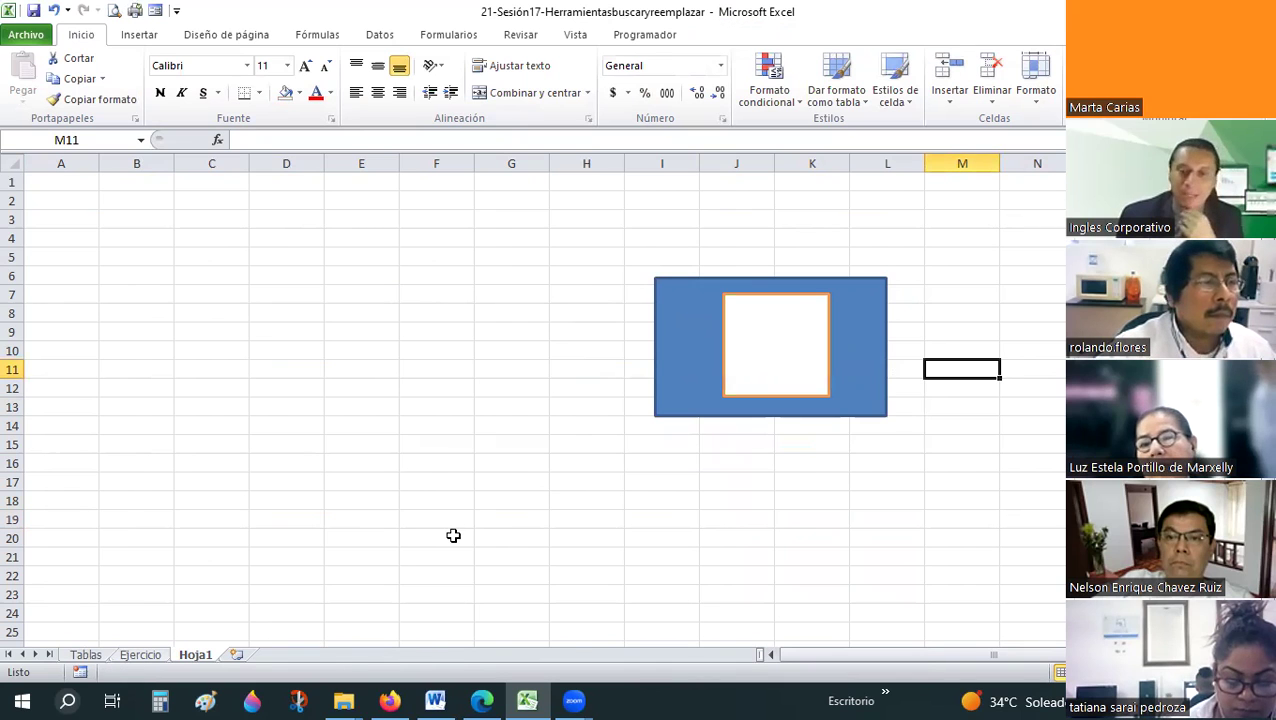
- Visit Ejercicio, close Find and Replace, and return to Hoja1 at cell C3
{"action": "key", "text": "ctrl+Page_Up"}
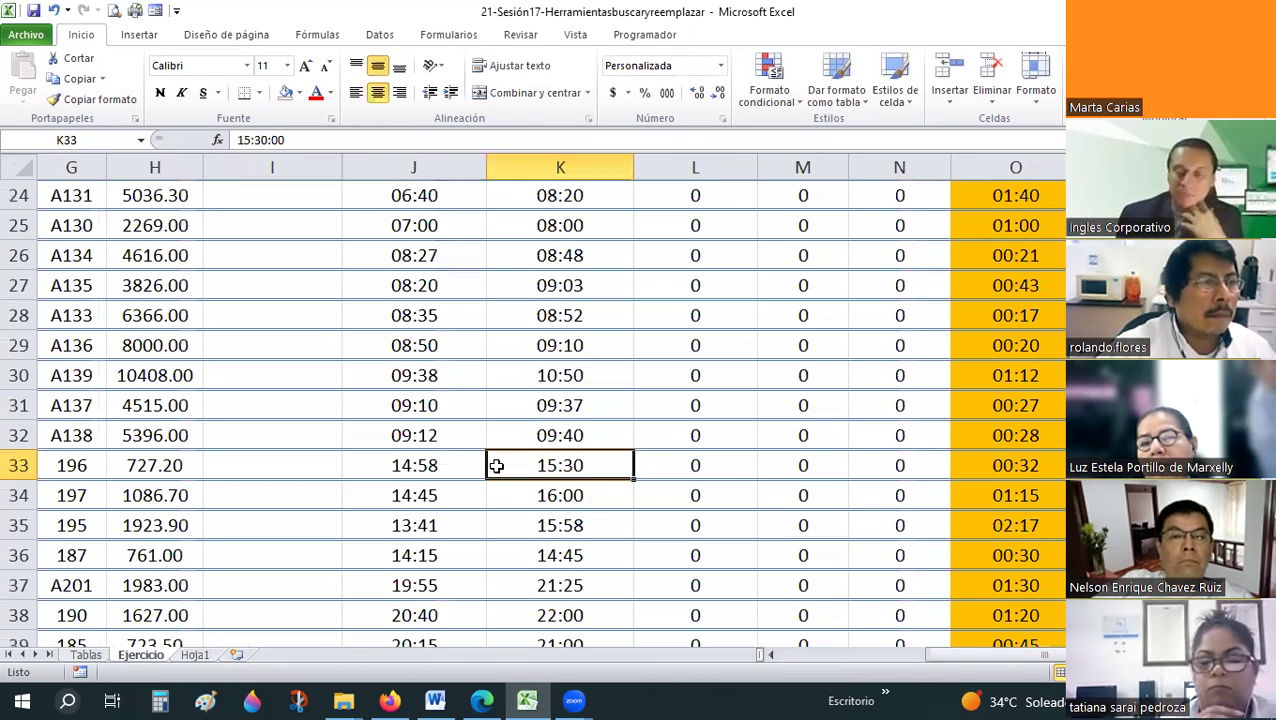
{"action": "key", "text": "ctrl+b"}
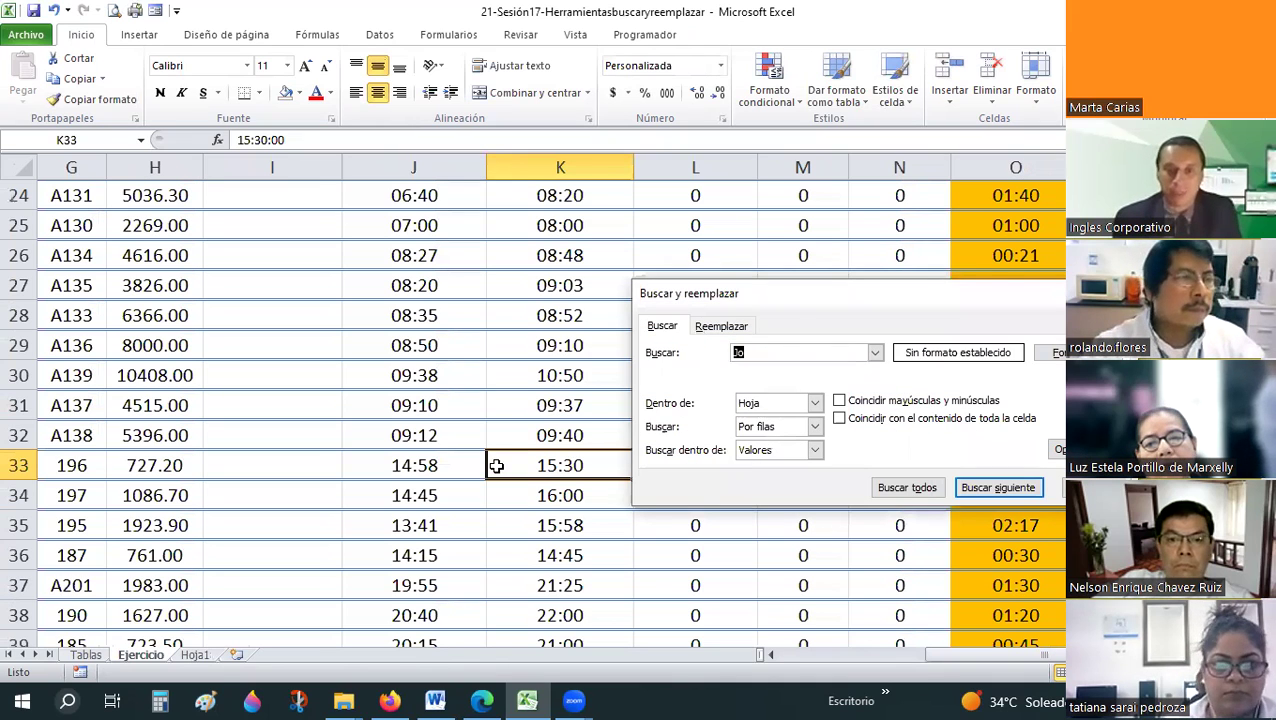
{"action": "key", "text": "Escape"}
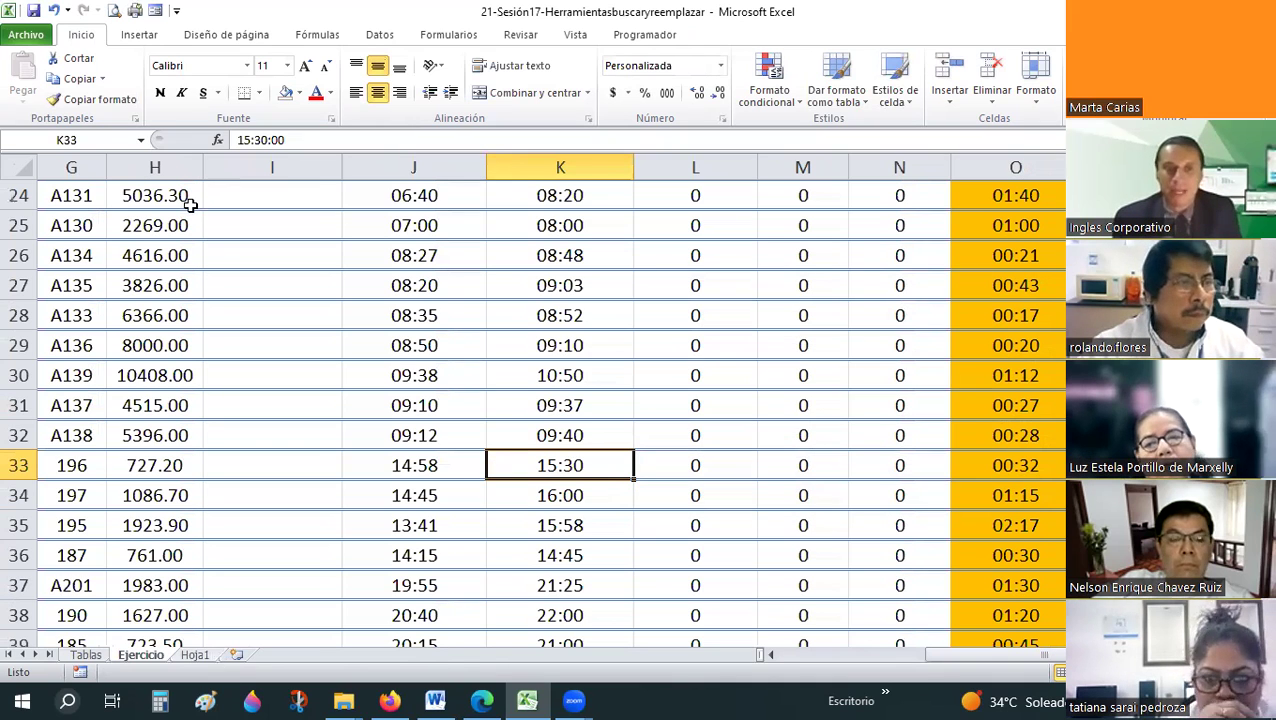
{"action": "key", "text": "ctrl+Page_Down"}
{"action": "left_click", "coordinate": [202, 214]}
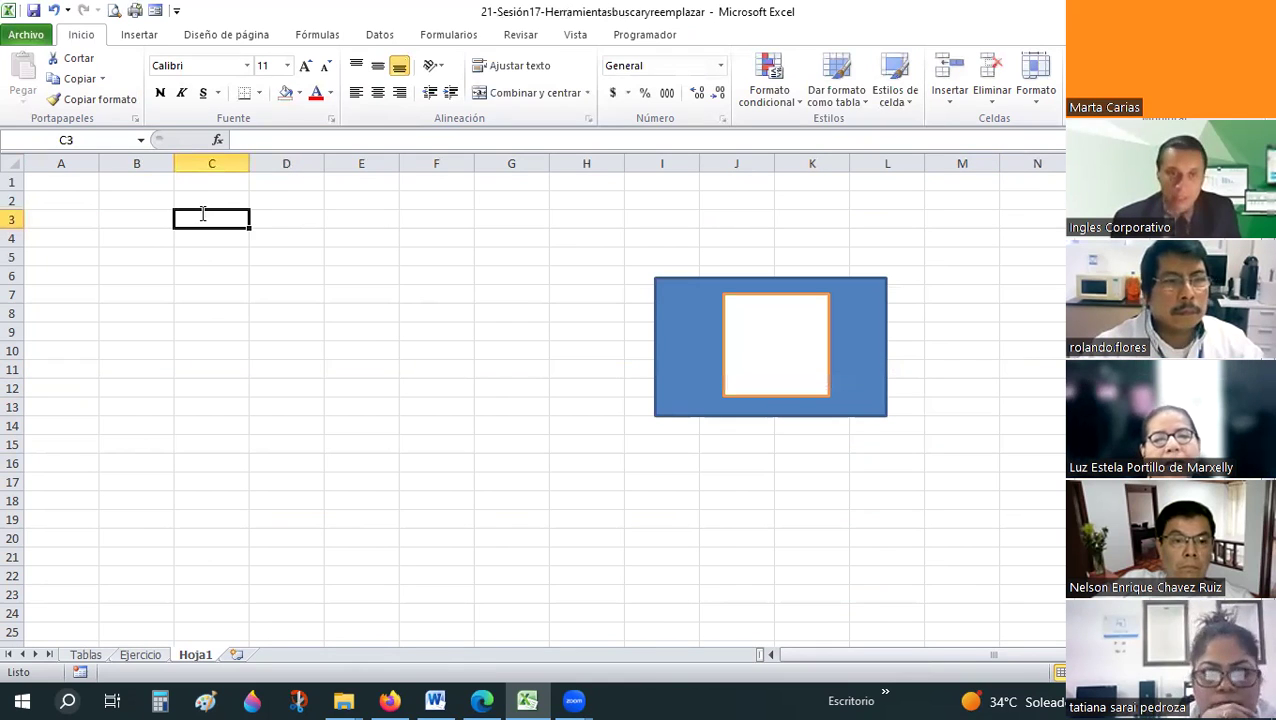
- Enter four first names into C3, D3, E3 and F3
{"action": "type", "text": "luis"}
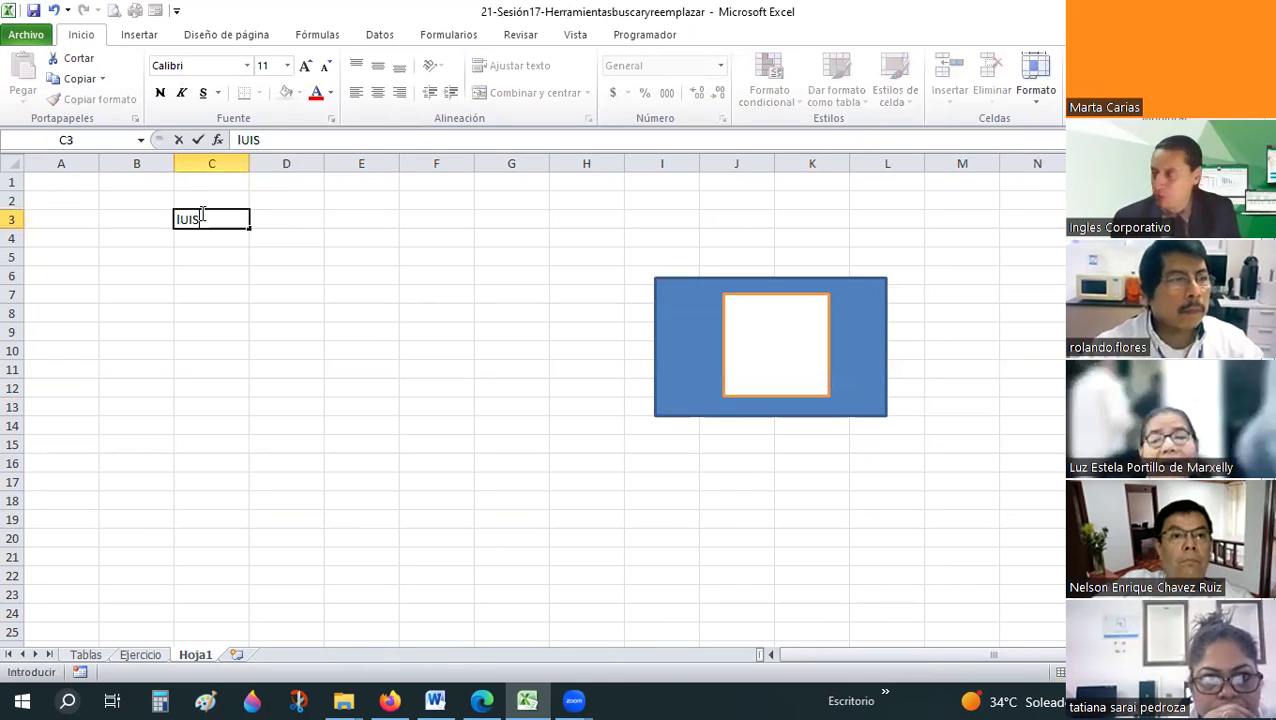
{"action": "key", "text": "BackSpace"}
{"action": "key", "text": "BackSpace"}
{"action": "key", "text": "BackSpace"}
{"action": "type", "text": "T"}
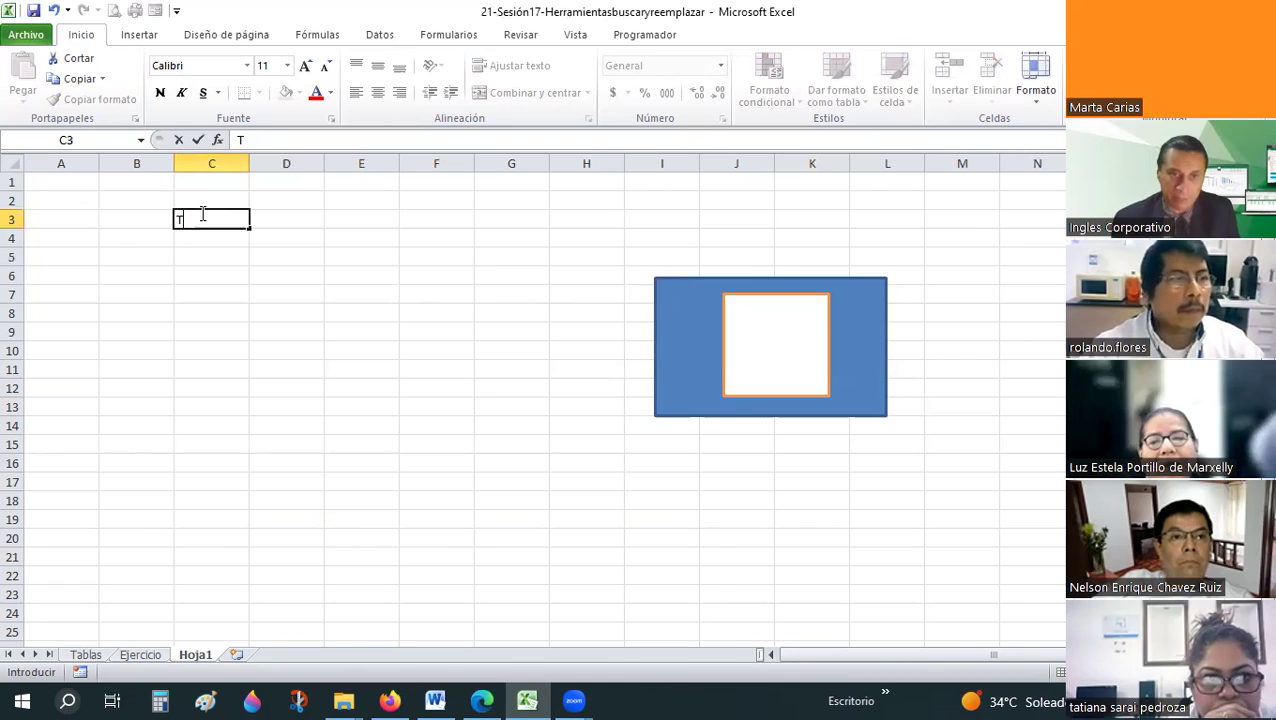
{"action": "type", "text": "atiana"}
{"action": "key", "text": "Return"}
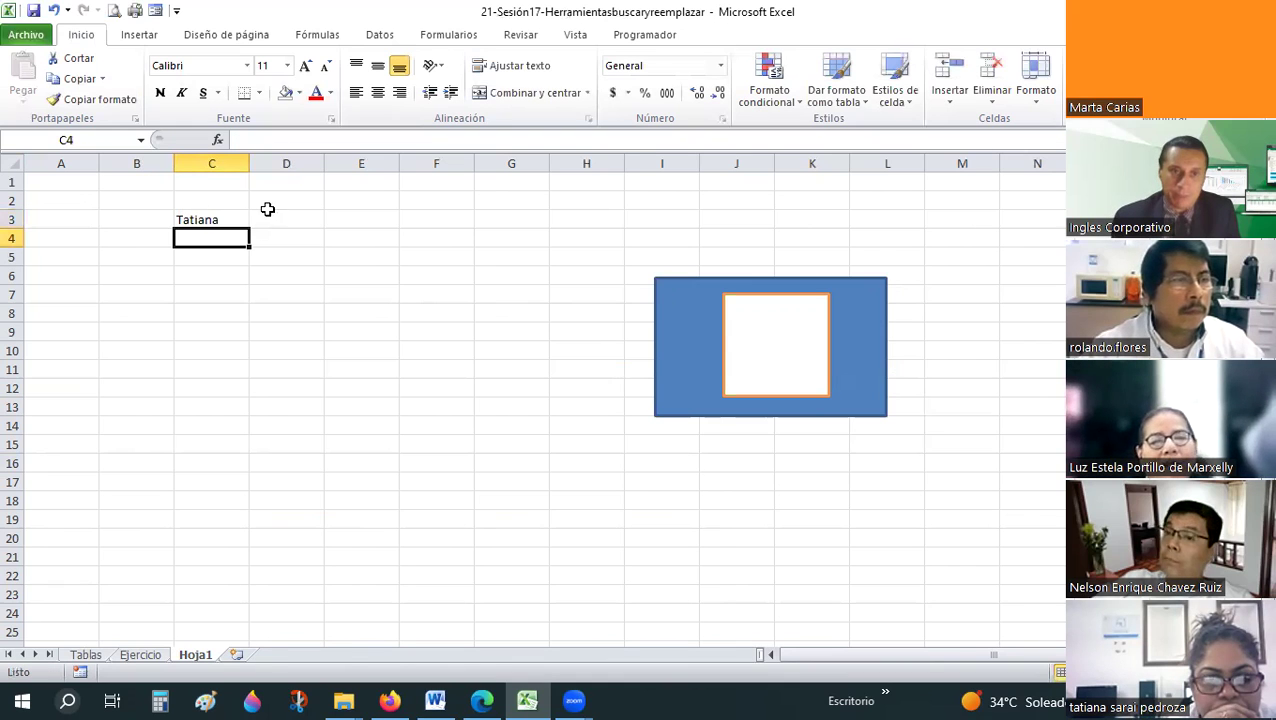
{"action": "left_click", "coordinate": [268, 215]}
{"action": "type", "text": "Ne"}
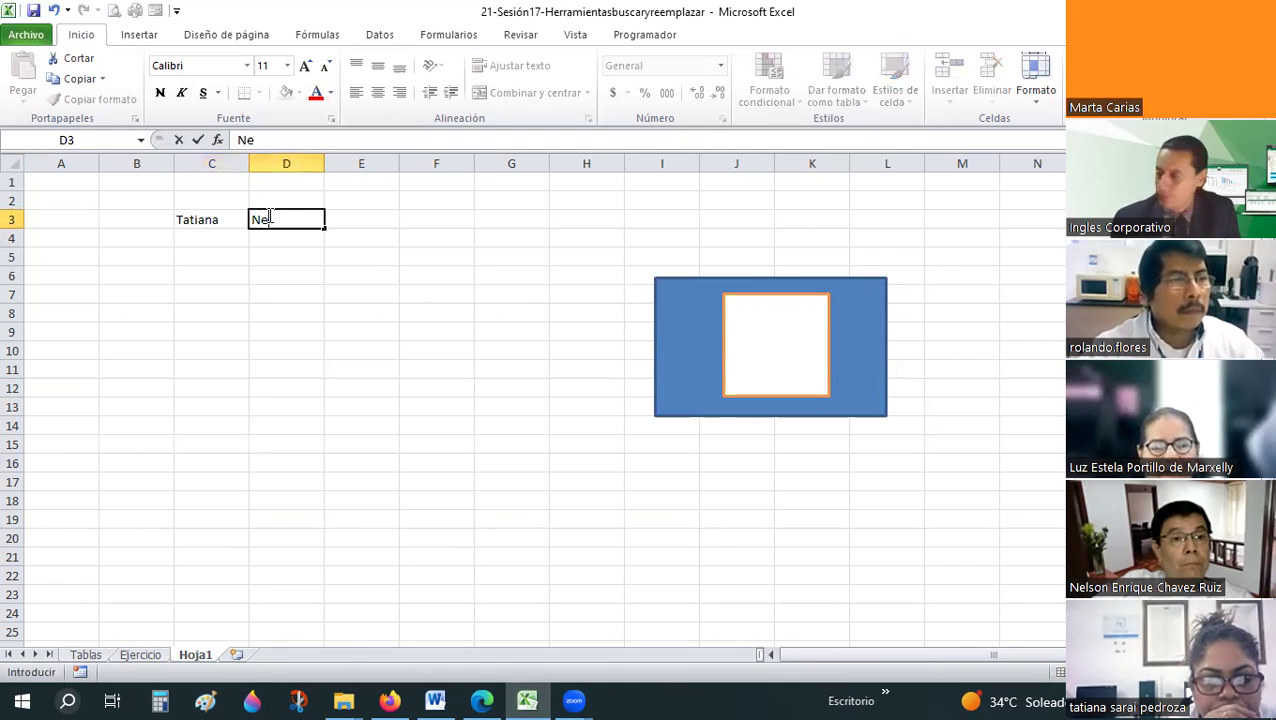
{"action": "type", "text": "lson"}
{"action": "key", "text": "Tab"}
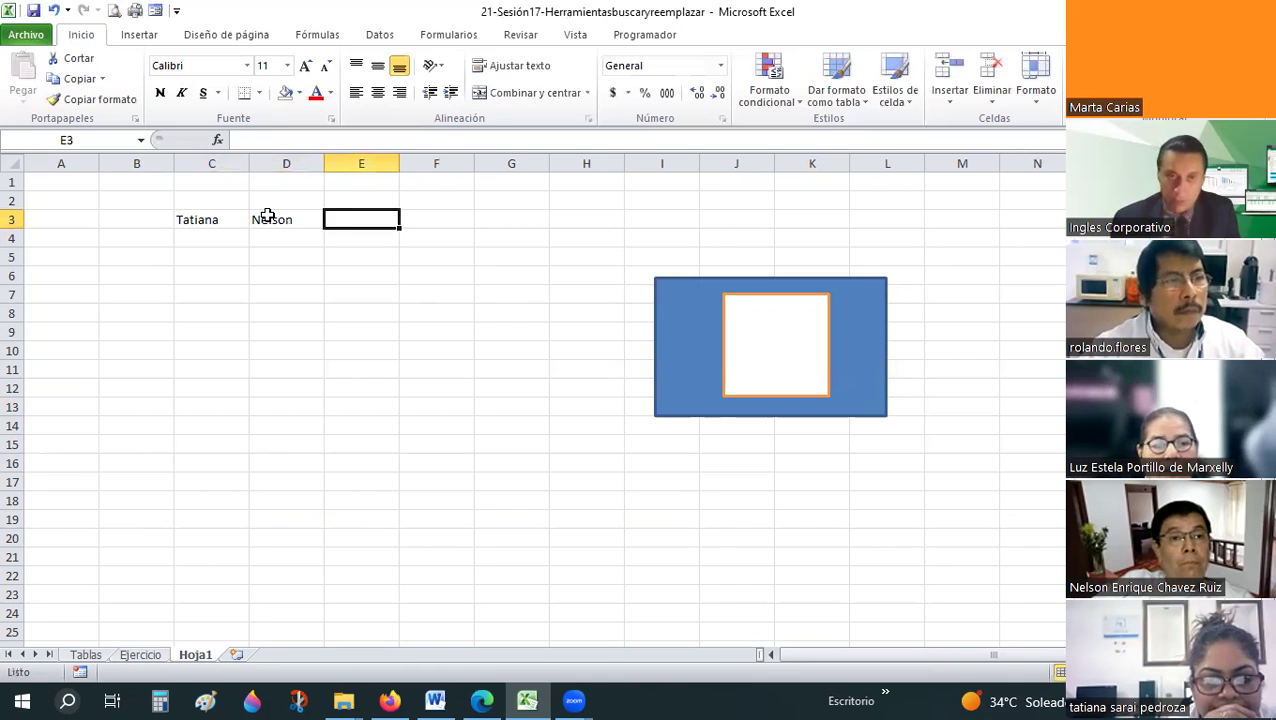
{"action": "type", "text": "Donny"}
{"action": "key", "text": "Tab"}
{"action": "type", "text": "Eymy"}
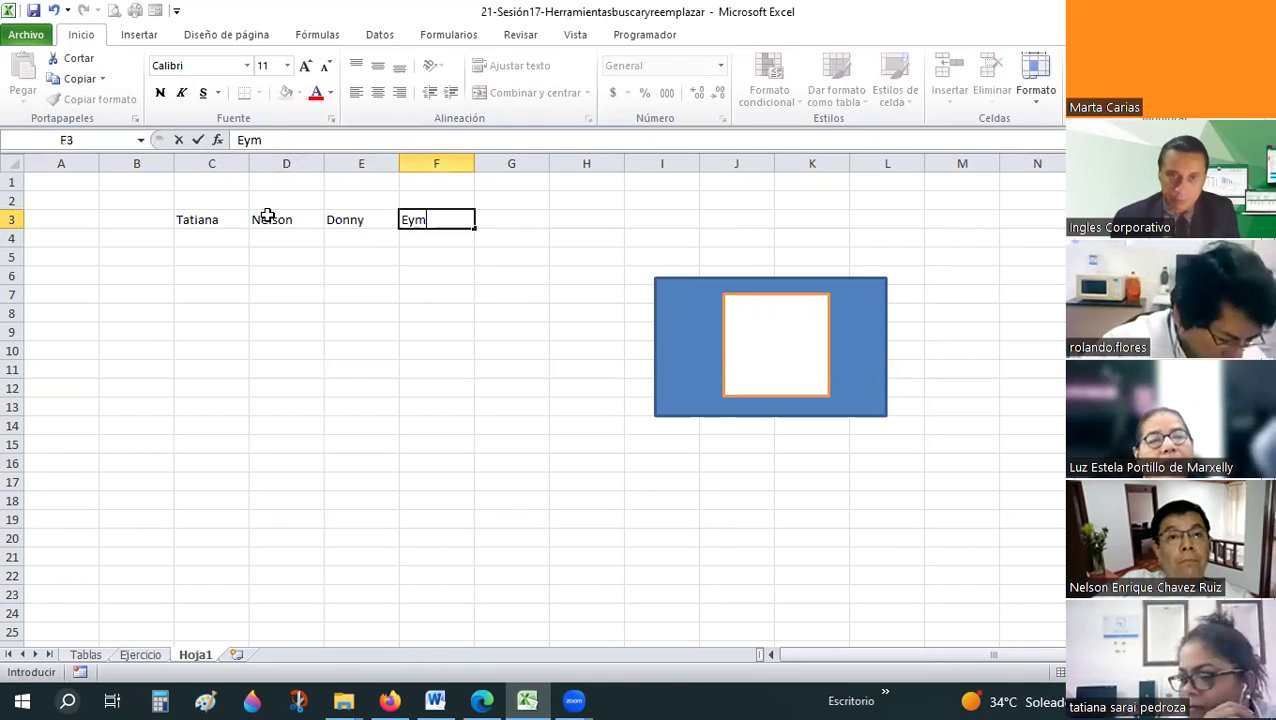
{"action": "key", "text": "Return"}
- Copy D3:F3 and paste it transposed into C4:C6 with Pegado especial
{"action": "left_click_drag", "start_coordinate": [285, 220], "coordinate": [449, 228]}
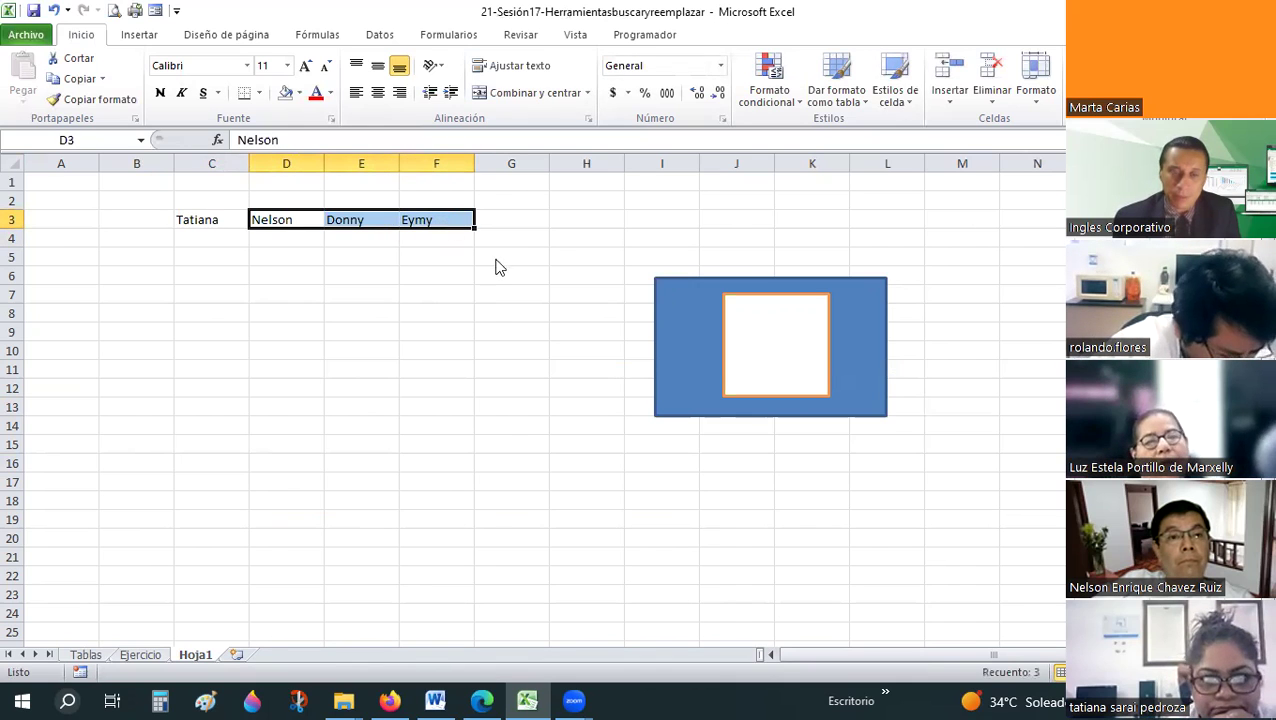
{"action": "right_click", "coordinate": [446, 223]}
{"action": "right_click", "coordinate": [203, 240]}
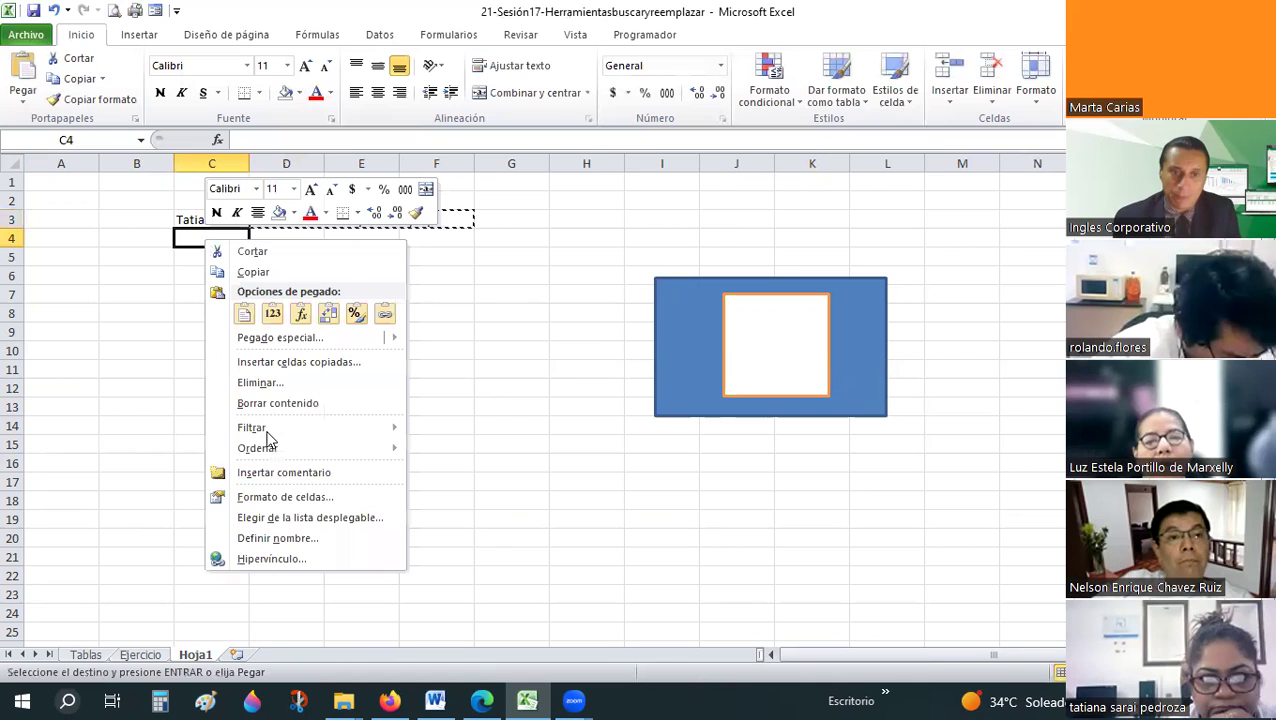
{"action": "left_click", "coordinate": [289, 337]}
{"action": "left_click", "coordinate": [358, 425]}
{"action": "left_click", "coordinate": [421, 452]}
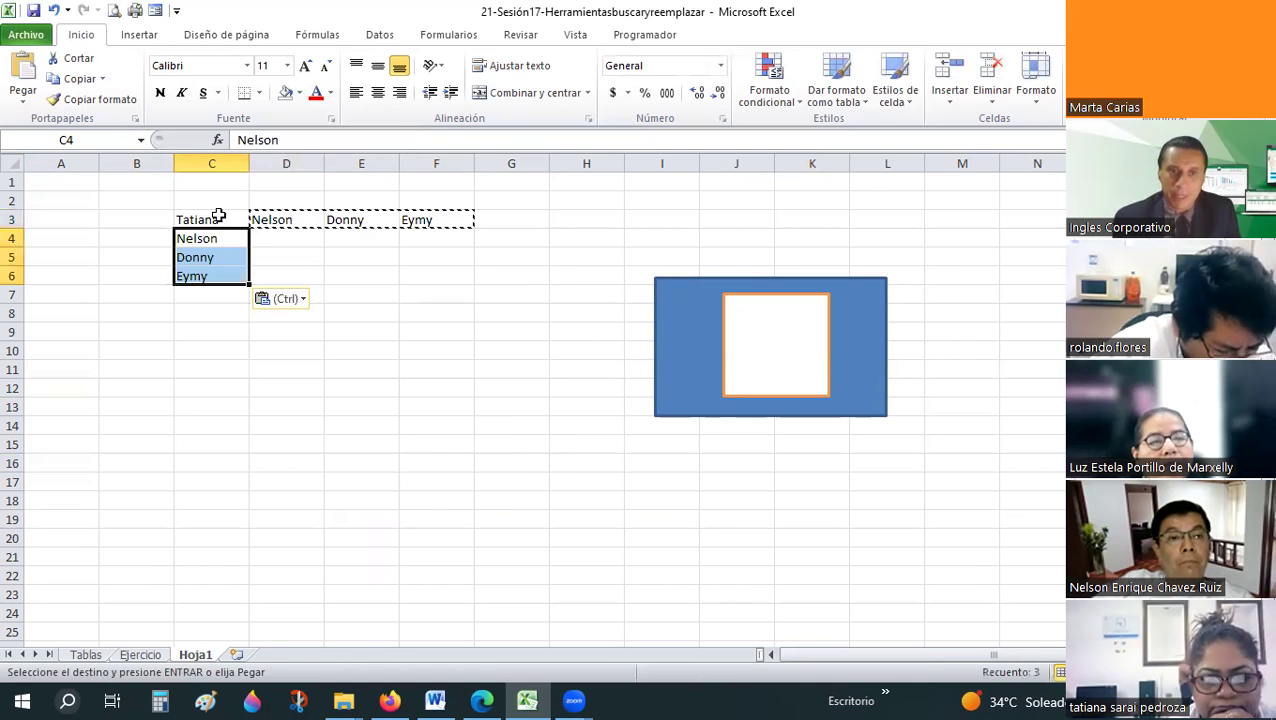
{"action": "left_click", "coordinate": [436, 444]}
{"action": "left_click", "coordinate": [211, 219]}
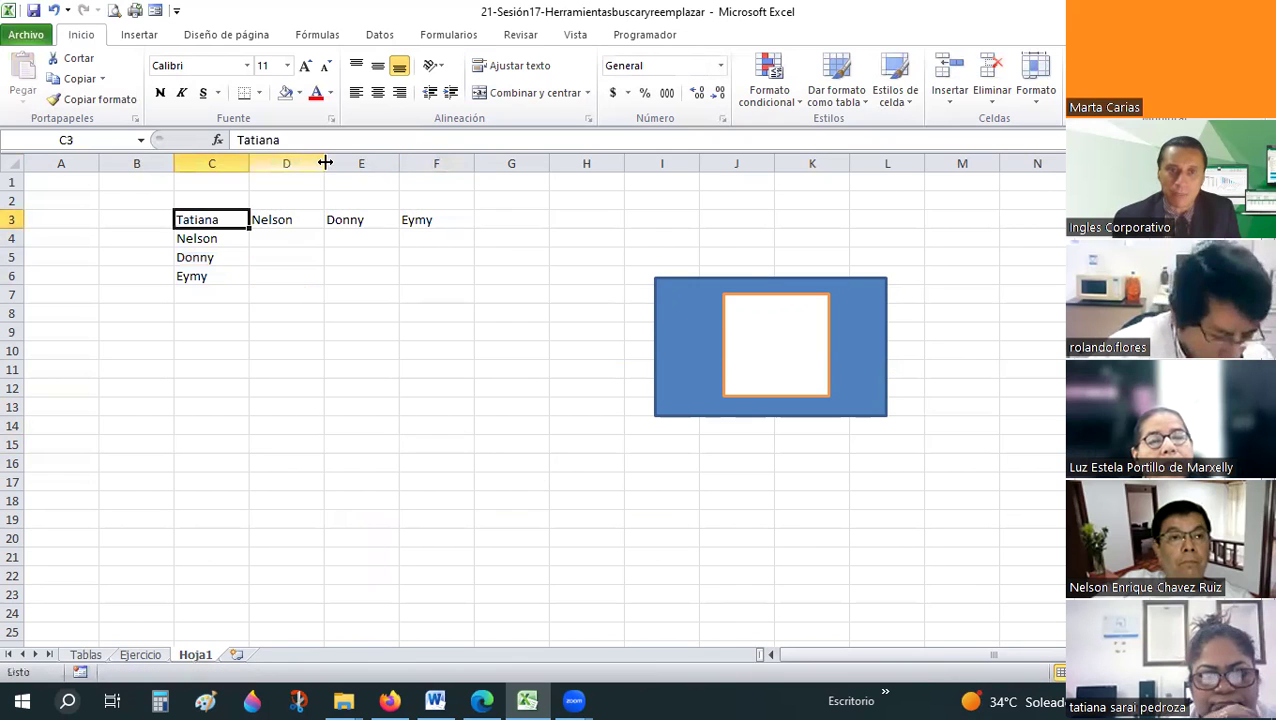
- Autofit columns D–F to the width of the names
{"action": "left_click_drag", "start_coordinate": [286, 163], "coordinate": [436, 163]}
{"action": "left_click", "coordinate": [517, 296]}
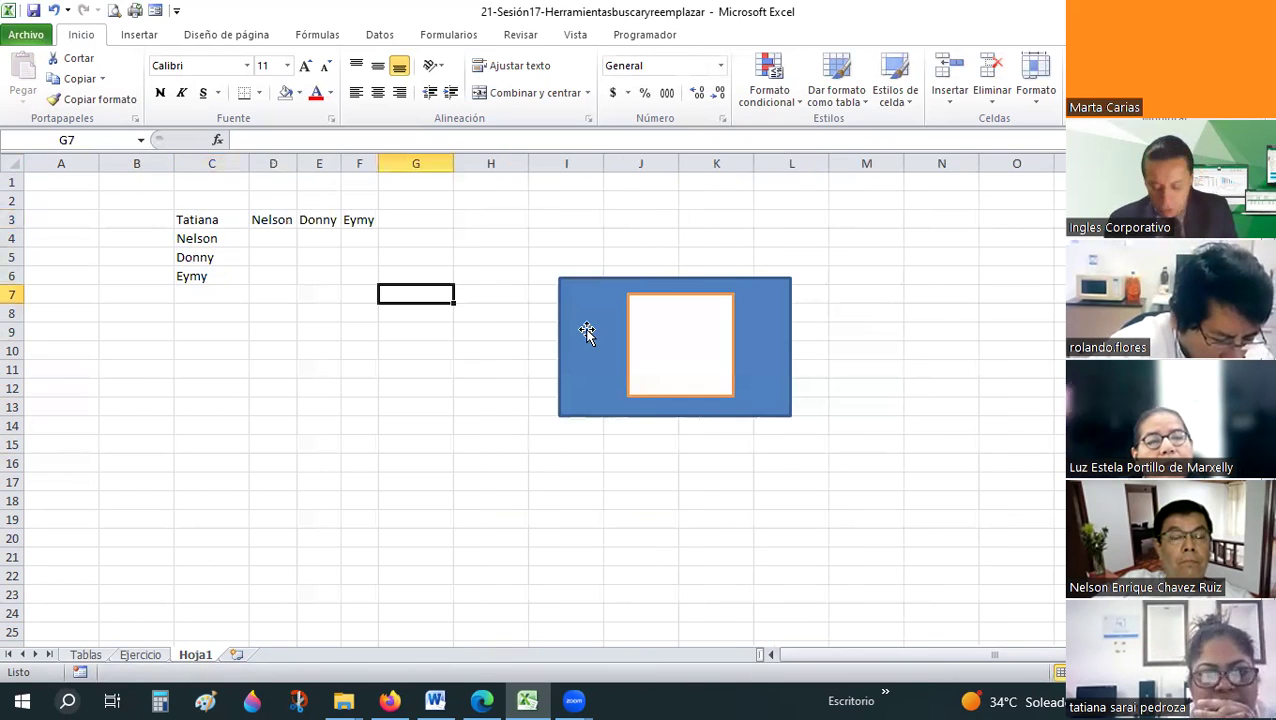
{"action": "left_click", "coordinate": [587, 333]}
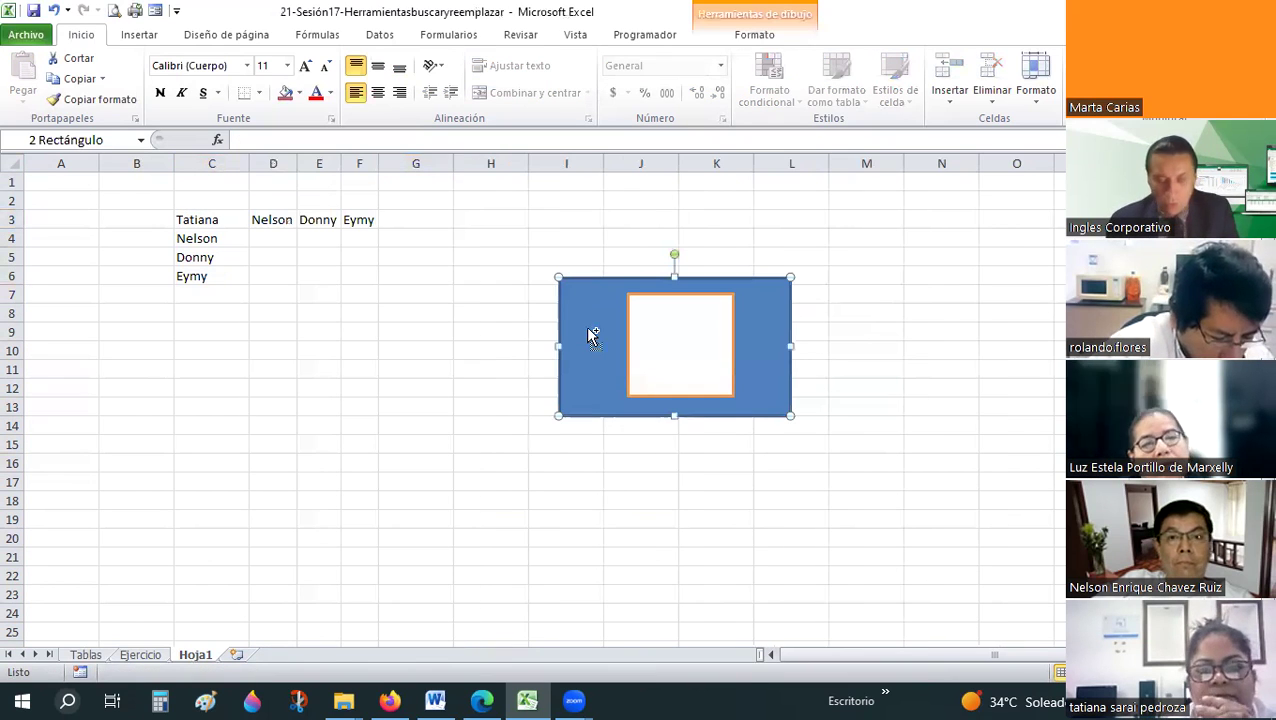
{"action": "left_click", "coordinate": [395, 259]}
- Search Hoja1 for the name in E3, finding matches in E3 and then C5
{"action": "key", "text": "ctrl+b"}
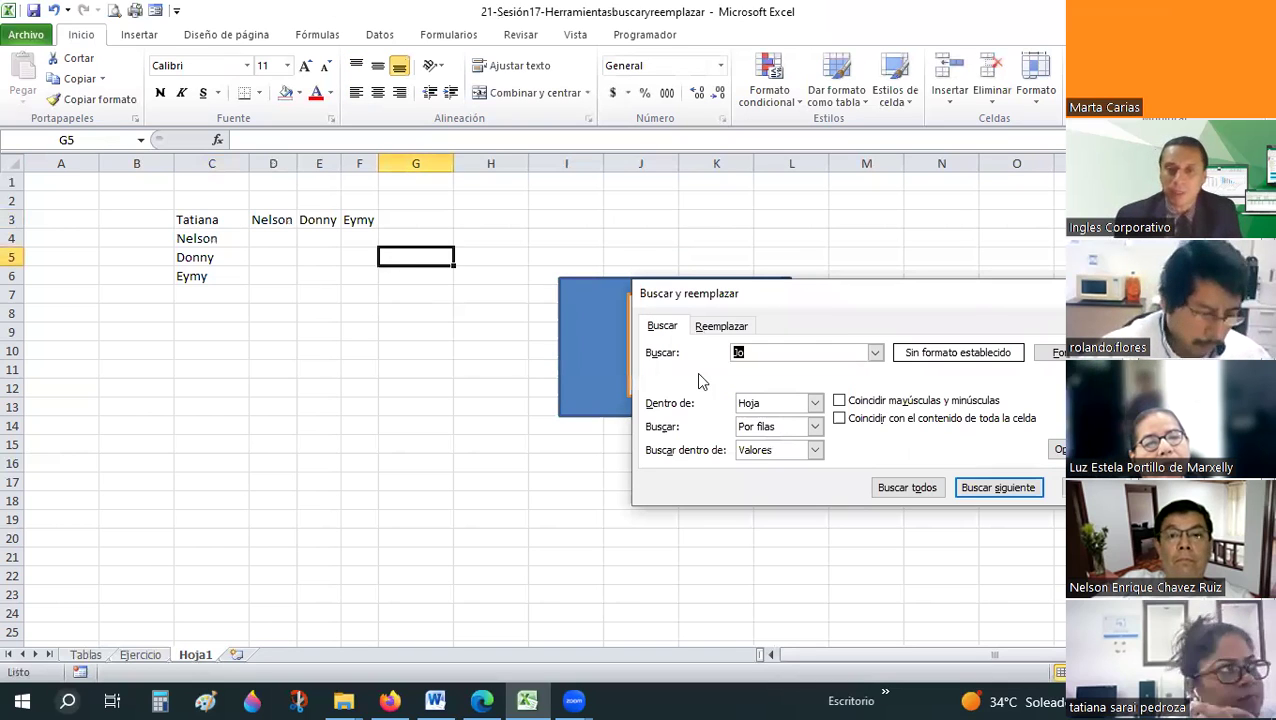
{"action": "left_click_drag", "start_coordinate": [740, 297], "coordinate": [659, 148]}
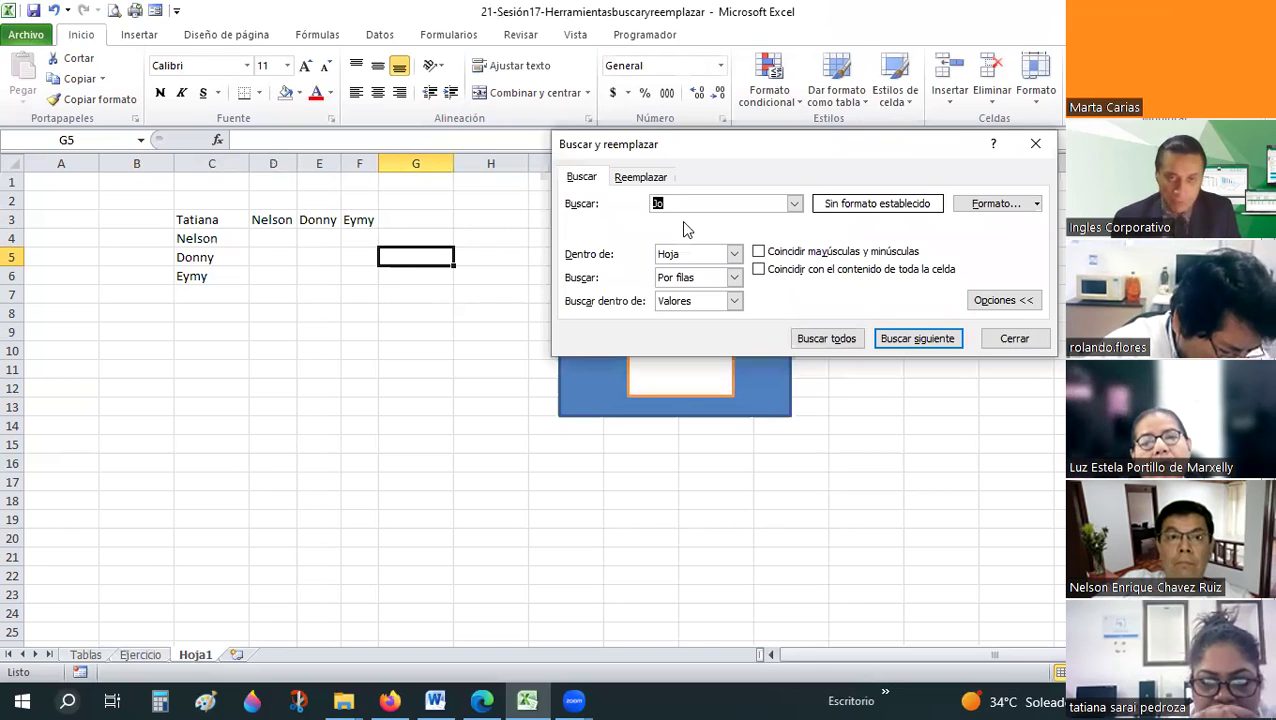
{"action": "type", "text": "Dnny"}
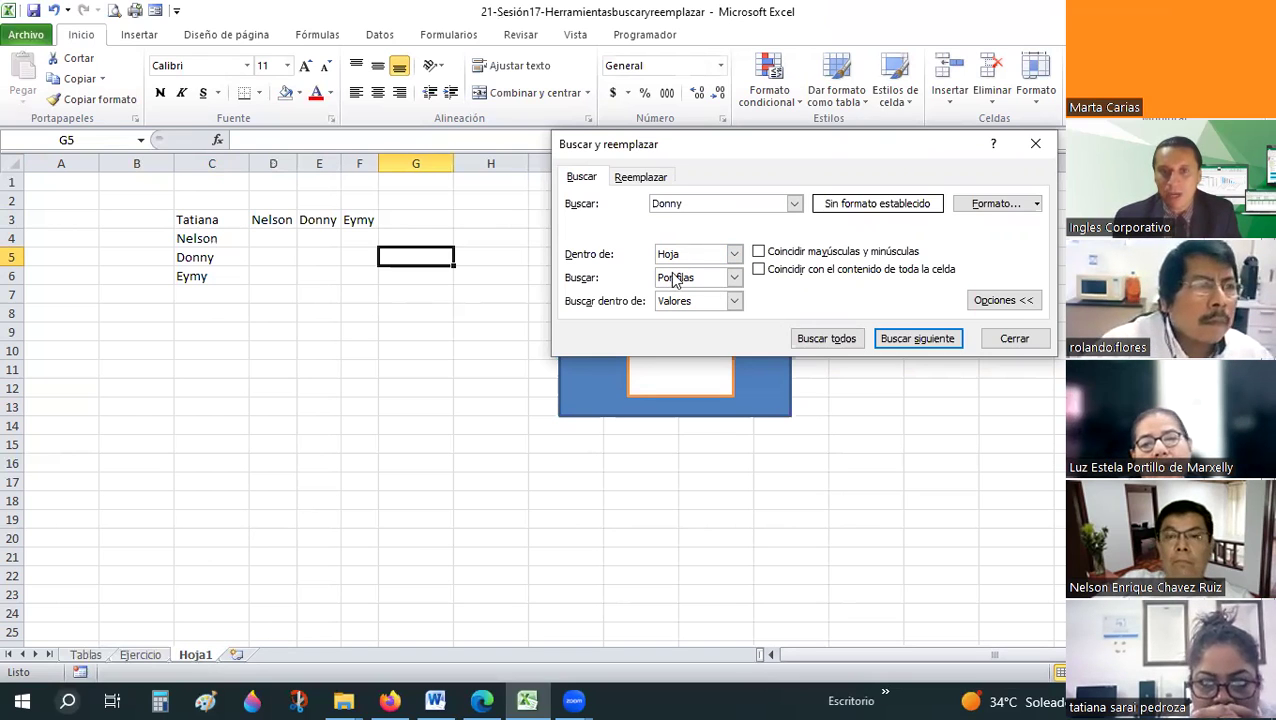
{"action": "left_click", "coordinate": [916, 340]}
{"action": "left_click", "coordinate": [916, 340]}
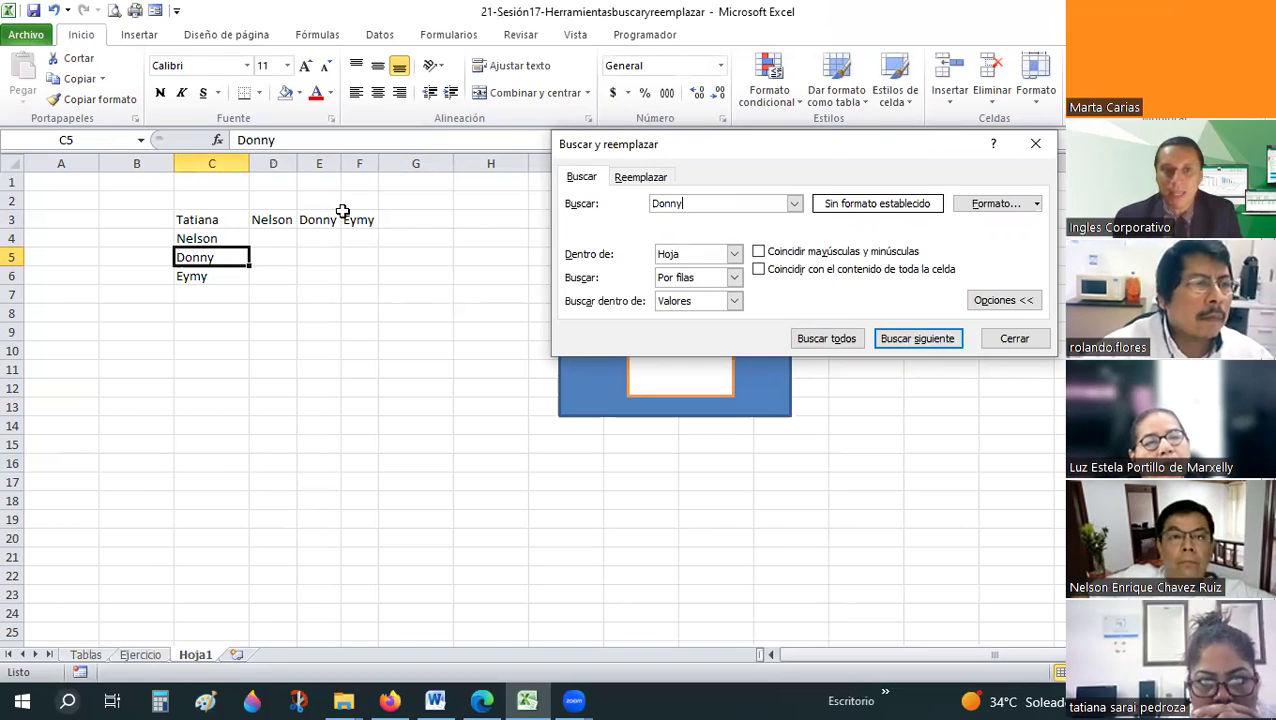
- Repeat the names along row 3 by pasting C3:F3 at G3, K3 and O3
{"action": "left_click_drag", "start_coordinate": [200, 220], "coordinate": [348, 220]}
{"action": "key", "text": "ctrl+c"}
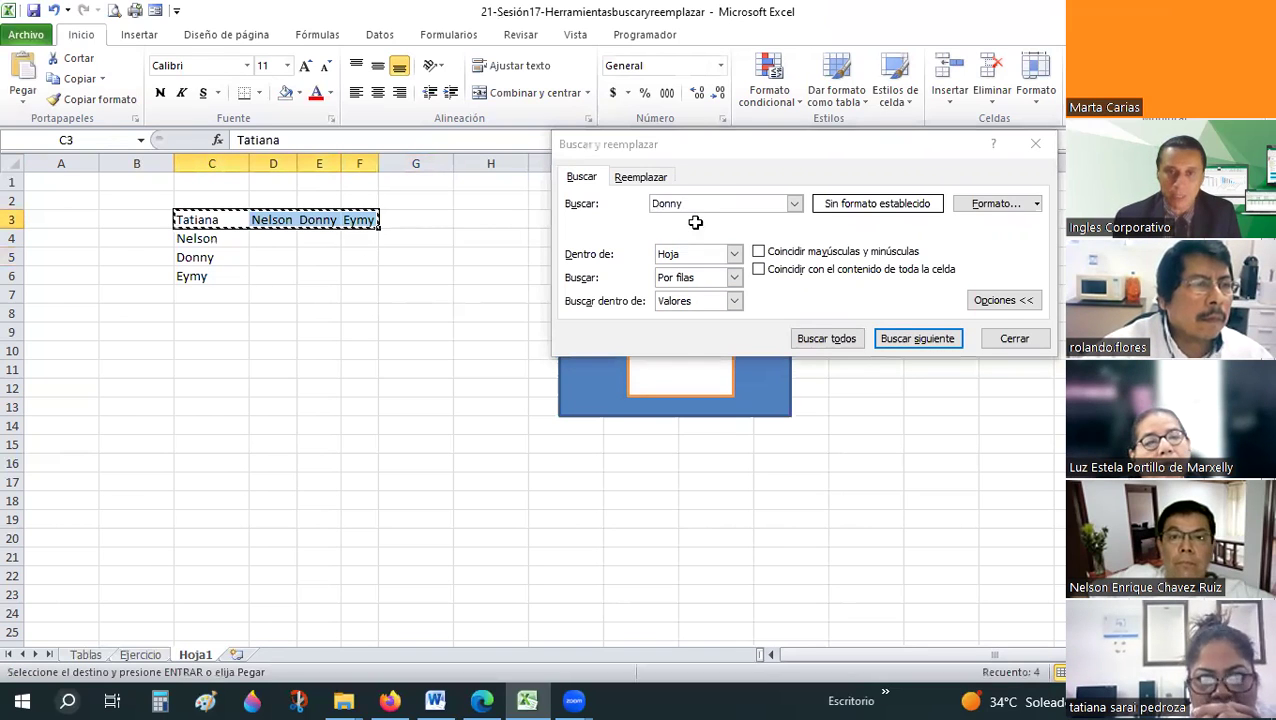
{"action": "key", "text": "Right"}
{"action": "key", "text": "Right"}
{"action": "key", "text": "Right"}
{"action": "key", "text": "ctrl+v"}
{"action": "key", "text": "Right"}
{"action": "key", "text": "Right"}
{"action": "key", "text": "Right"}
{"action": "key", "text": "ctrl+v"}
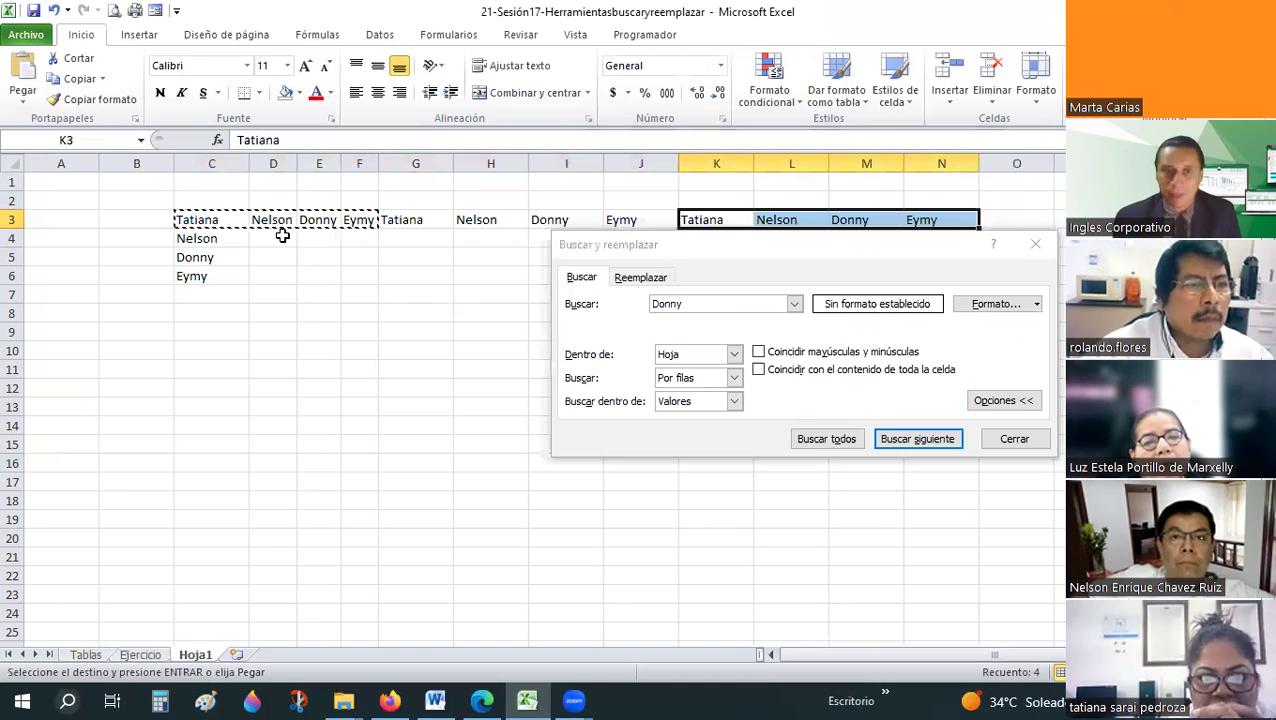
{"action": "key", "text": "Right"}
{"action": "key", "text": "Right"}
{"action": "key", "text": "Right"}
{"action": "key", "text": "ctrl+v"}
{"action": "key", "text": "Escape"}
{"action": "key", "text": "ctrl+Left"}
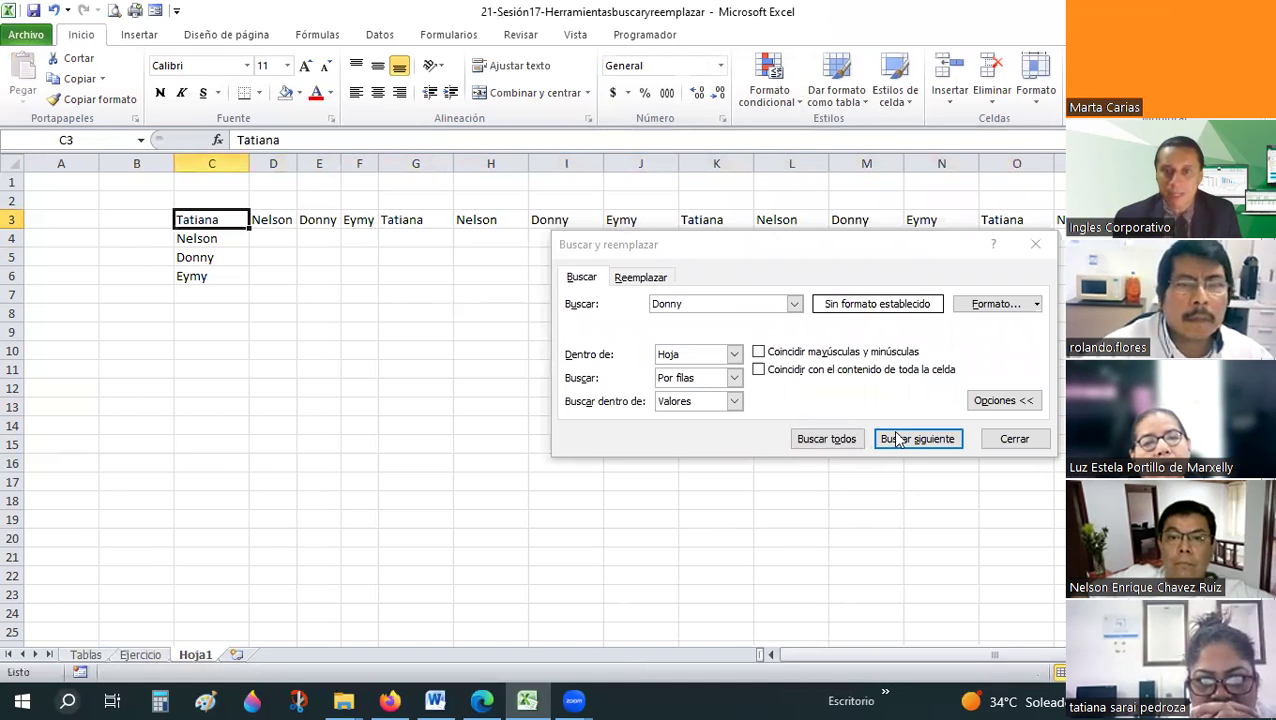
- Step through the search matches along row 3: E3, I3, M3 and beyond
{"action": "left_click", "coordinate": [910, 444]}
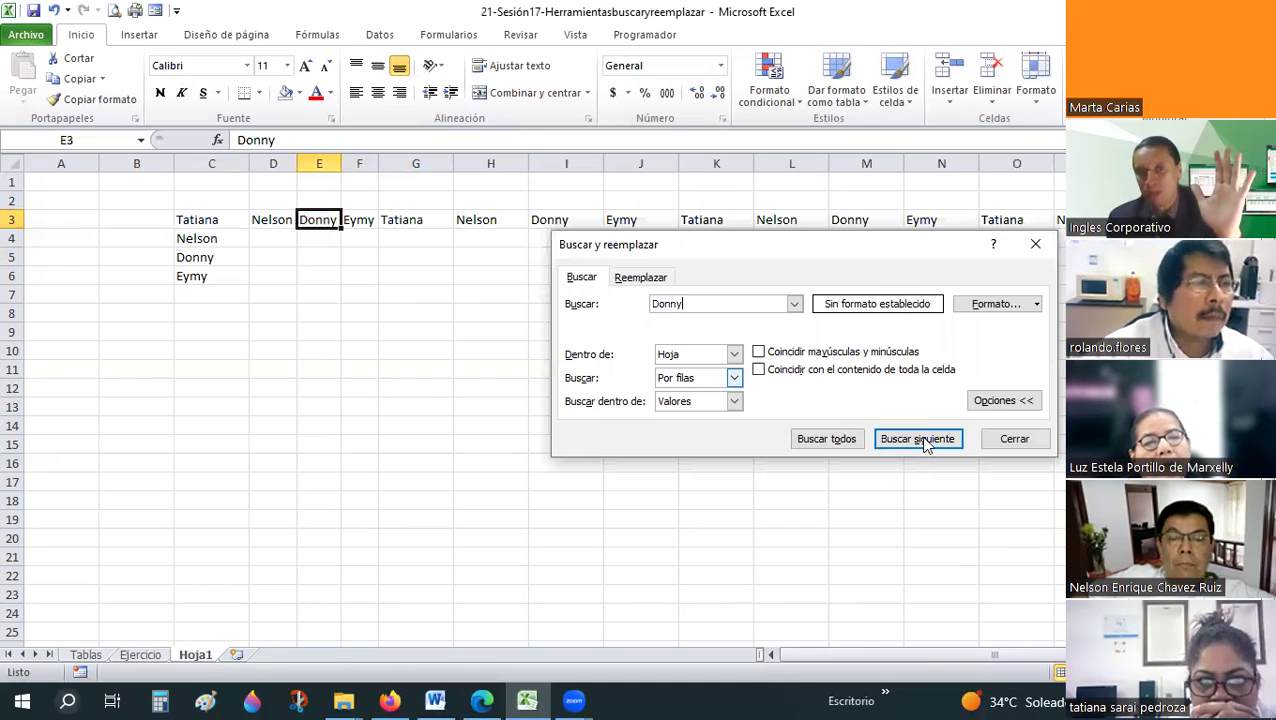
{"action": "left_click", "coordinate": [925, 445]}
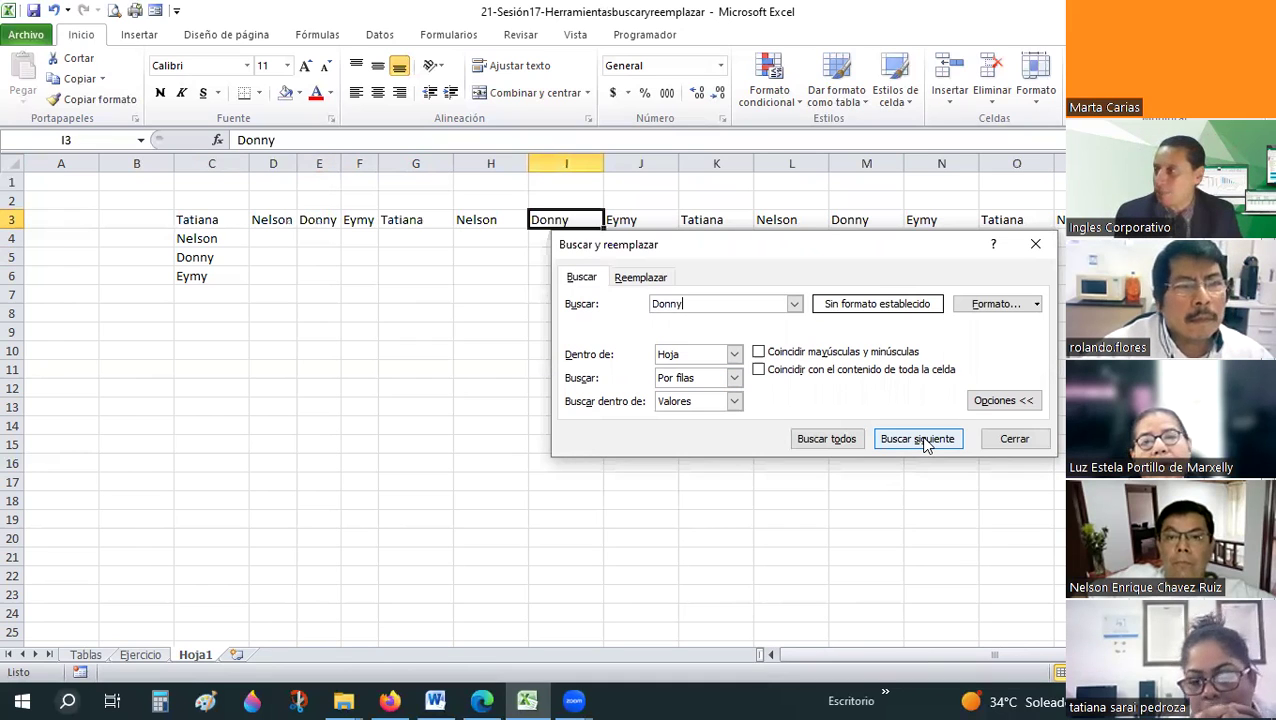
{"action": "left_click", "coordinate": [925, 445]}
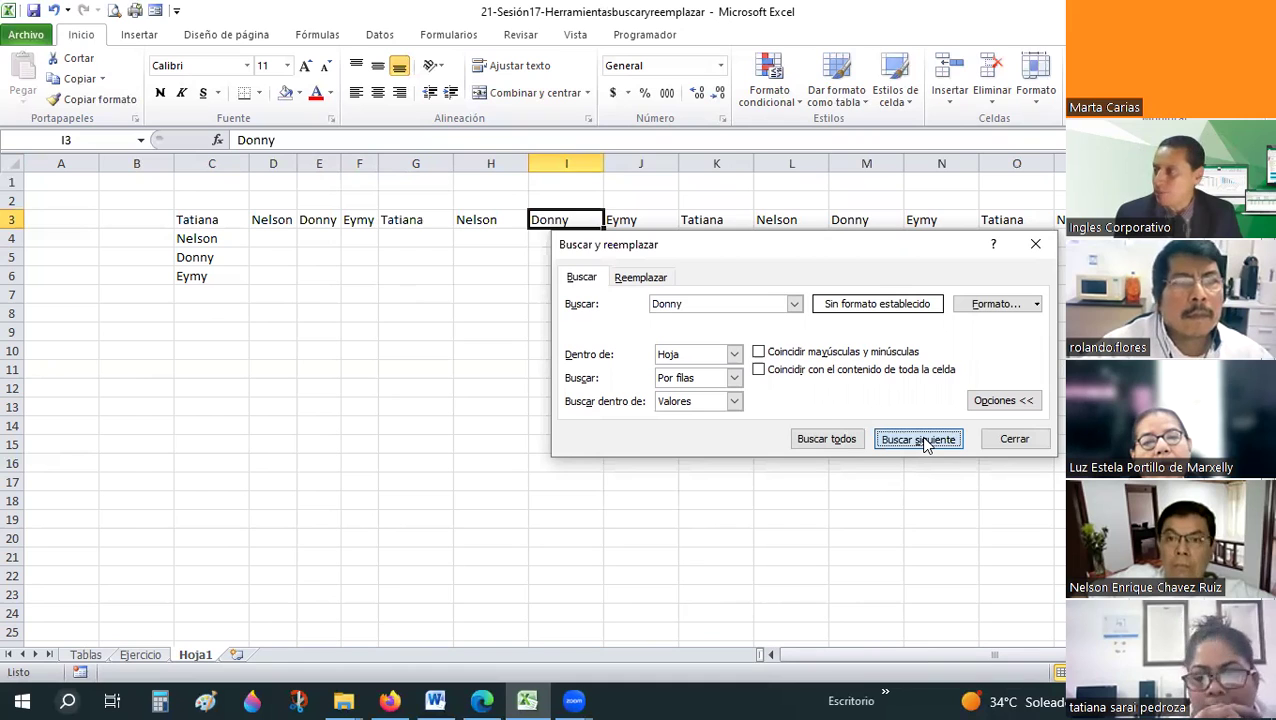
{"action": "left_click", "coordinate": [925, 445]}
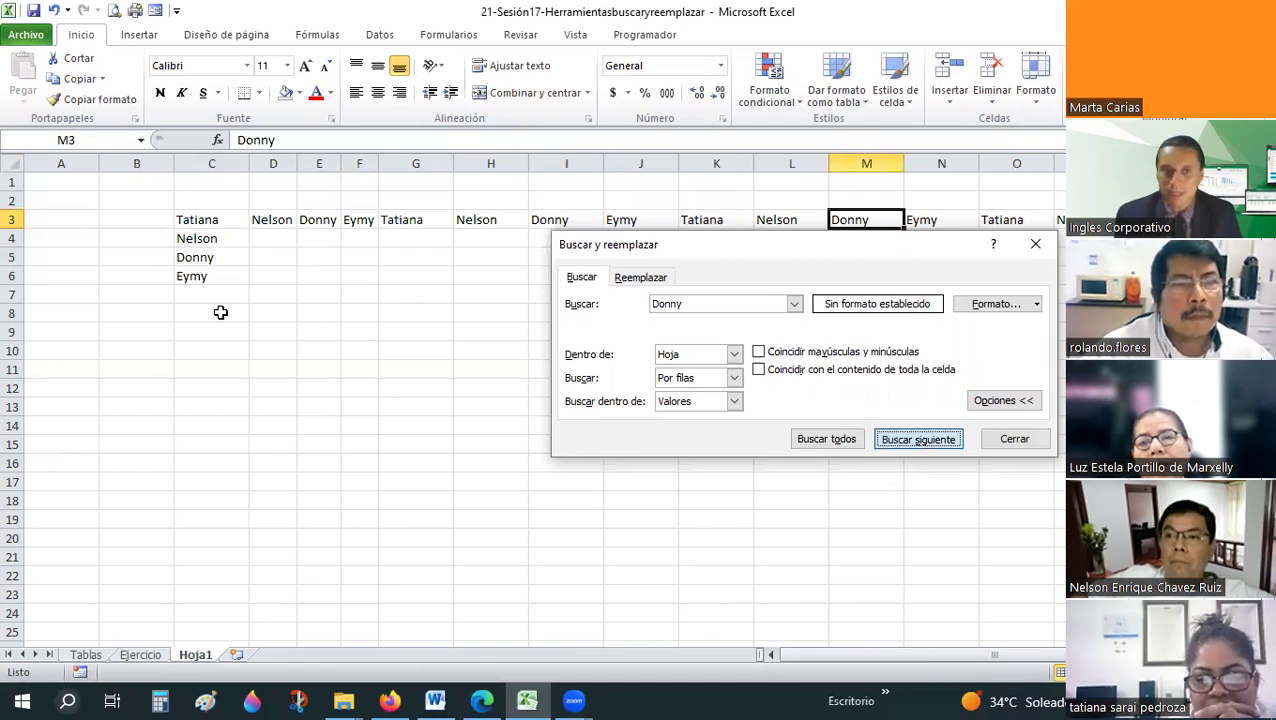
- Repeat the names down column C by pasting C3:C6 at C7, C11 and C15
{"action": "left_click_drag", "start_coordinate": [190, 222], "coordinate": [190, 280]}
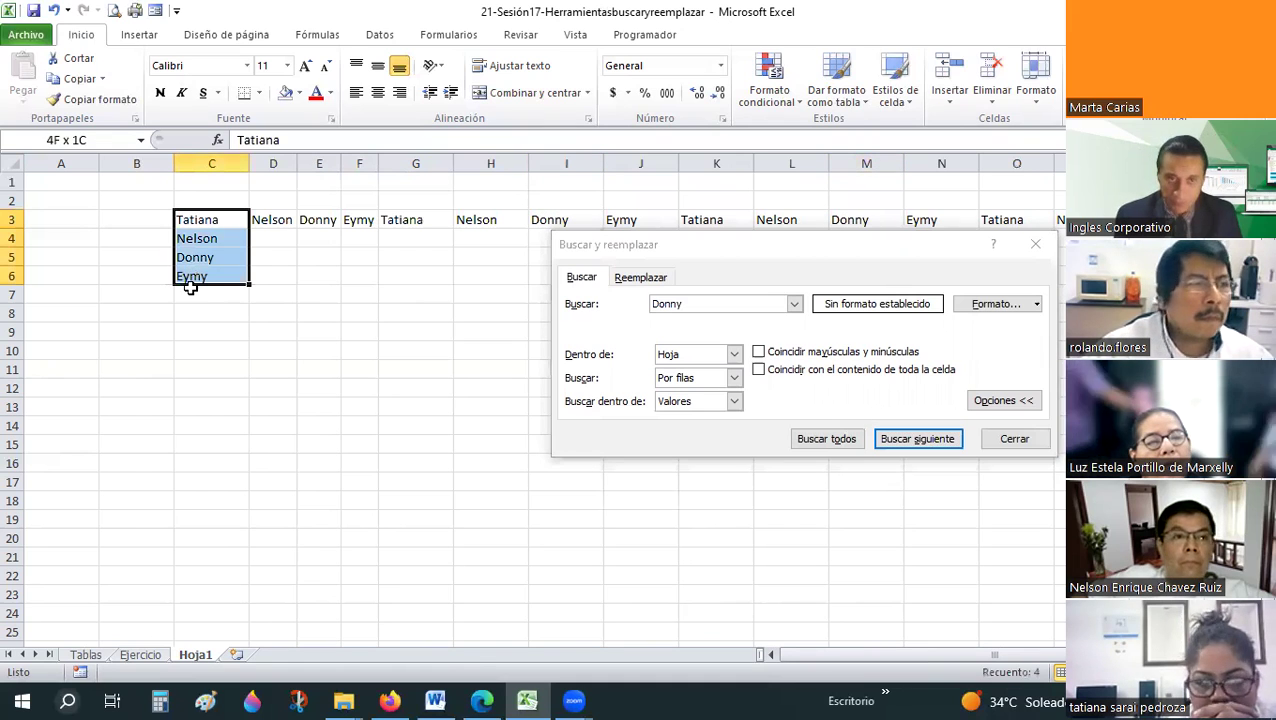
{"action": "key", "text": "ctrl+c"}
{"action": "left_click", "coordinate": [190, 295]}
{"action": "key", "text": "ctrl+v"}
{"action": "left_click", "coordinate": [190, 370]}
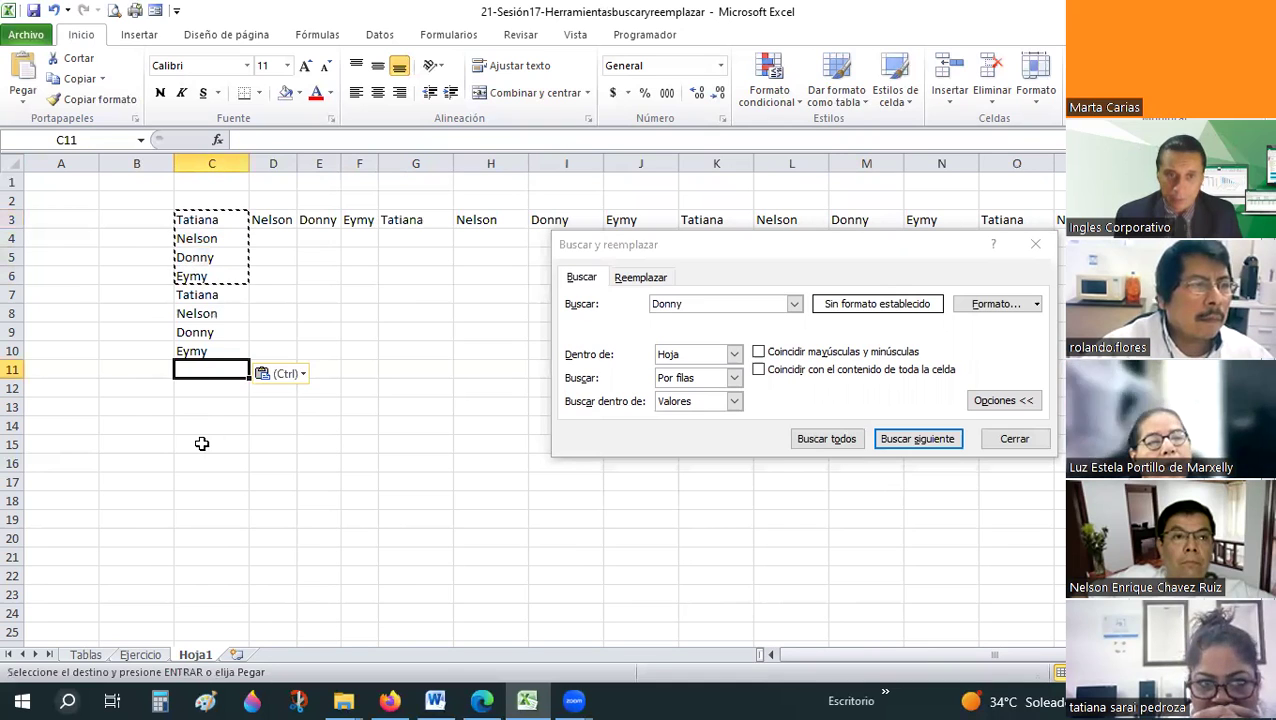
{"action": "key", "text": "ctrl+v"}
{"action": "left_click", "coordinate": [201, 444]}
{"action": "key", "text": "ctrl+v"}
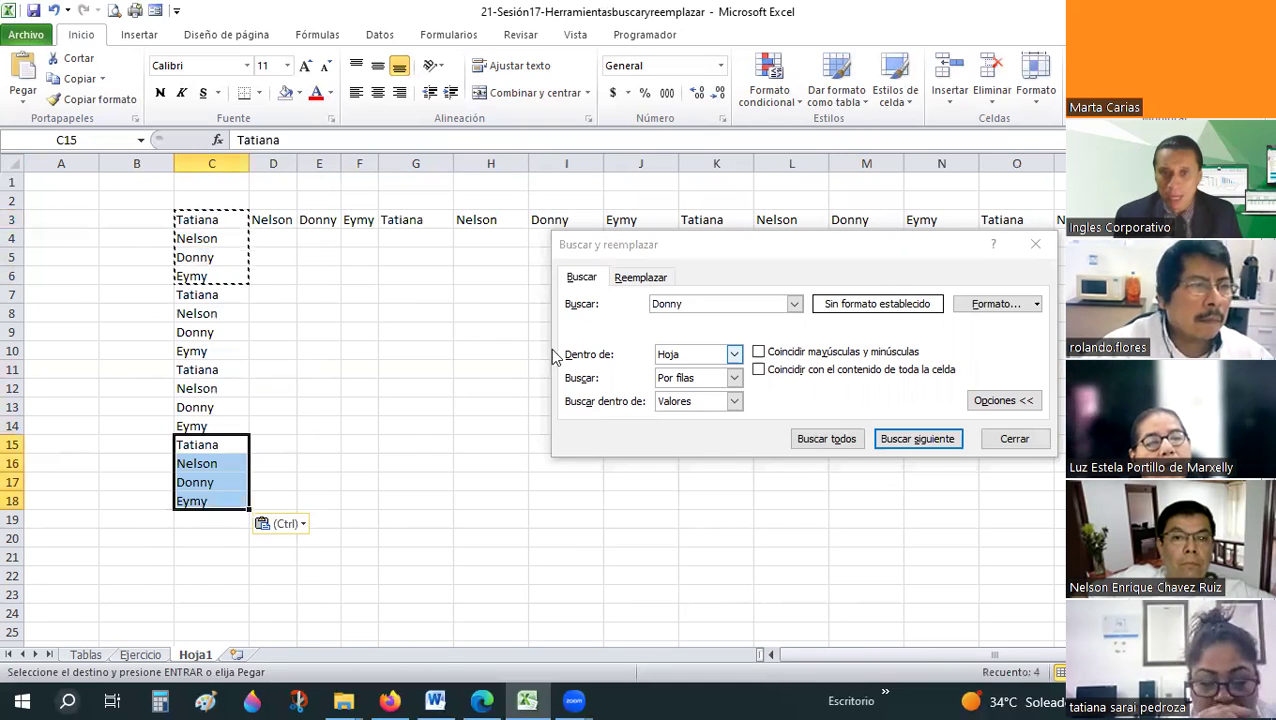
- Set the search to Por columnas and step through matches C5, C9, C13 and C17
{"action": "left_click", "coordinate": [735, 354]}
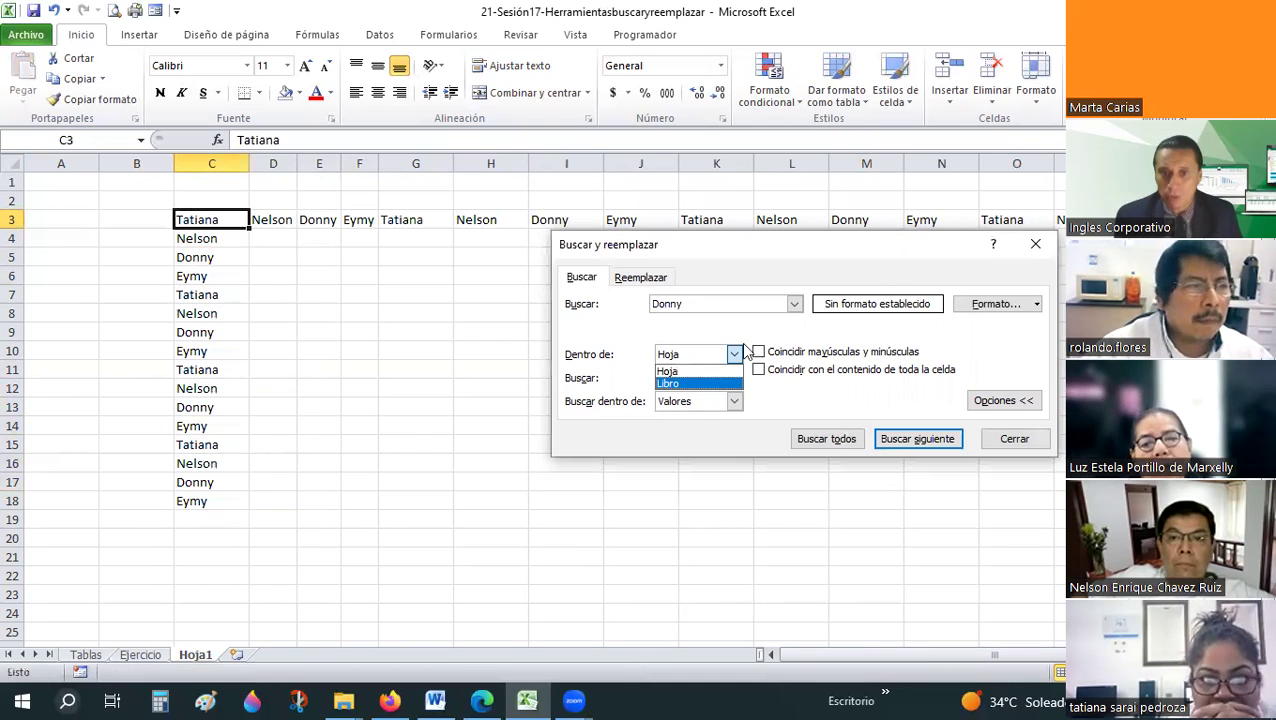
{"action": "left_click", "coordinate": [730, 403]}
{"action": "key", "text": "Tab"}
{"action": "key", "text": "Down"}
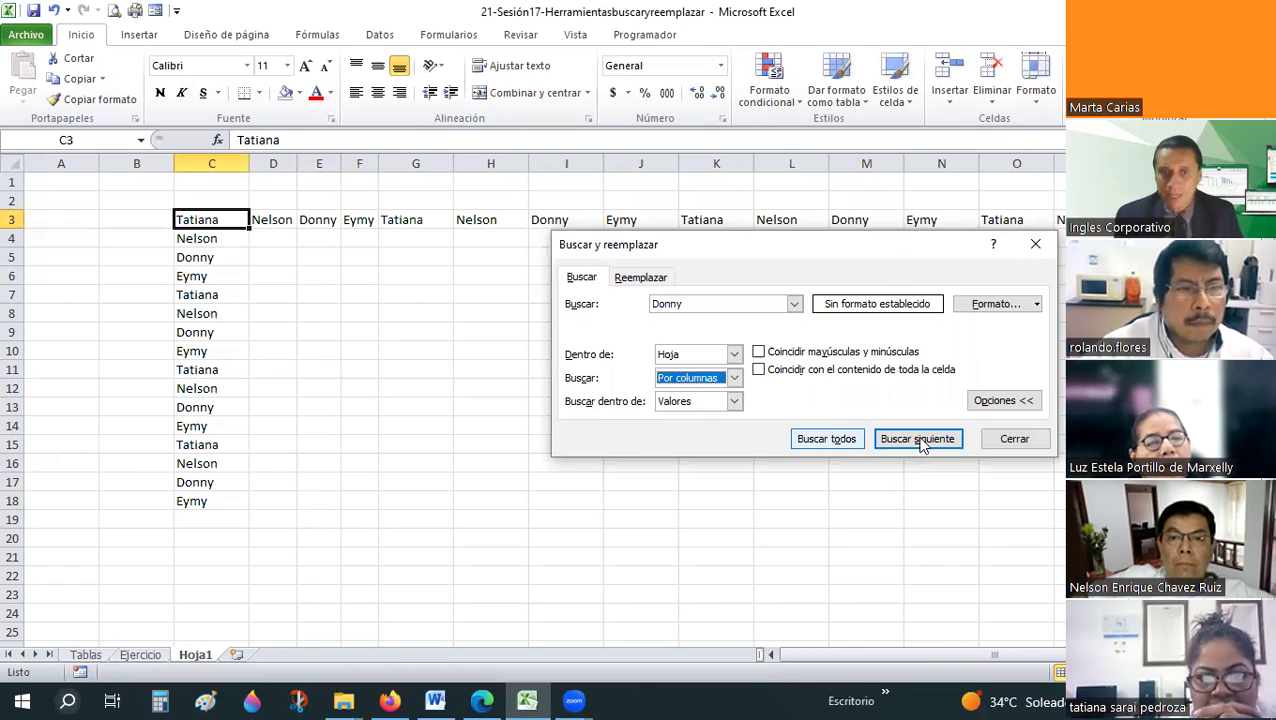
{"action": "left_click", "coordinate": [922, 446]}
{"action": "left_click", "coordinate": [925, 446]}
{"action": "left_click", "coordinate": [925, 446]}
{"action": "left_click", "coordinate": [925, 446]}
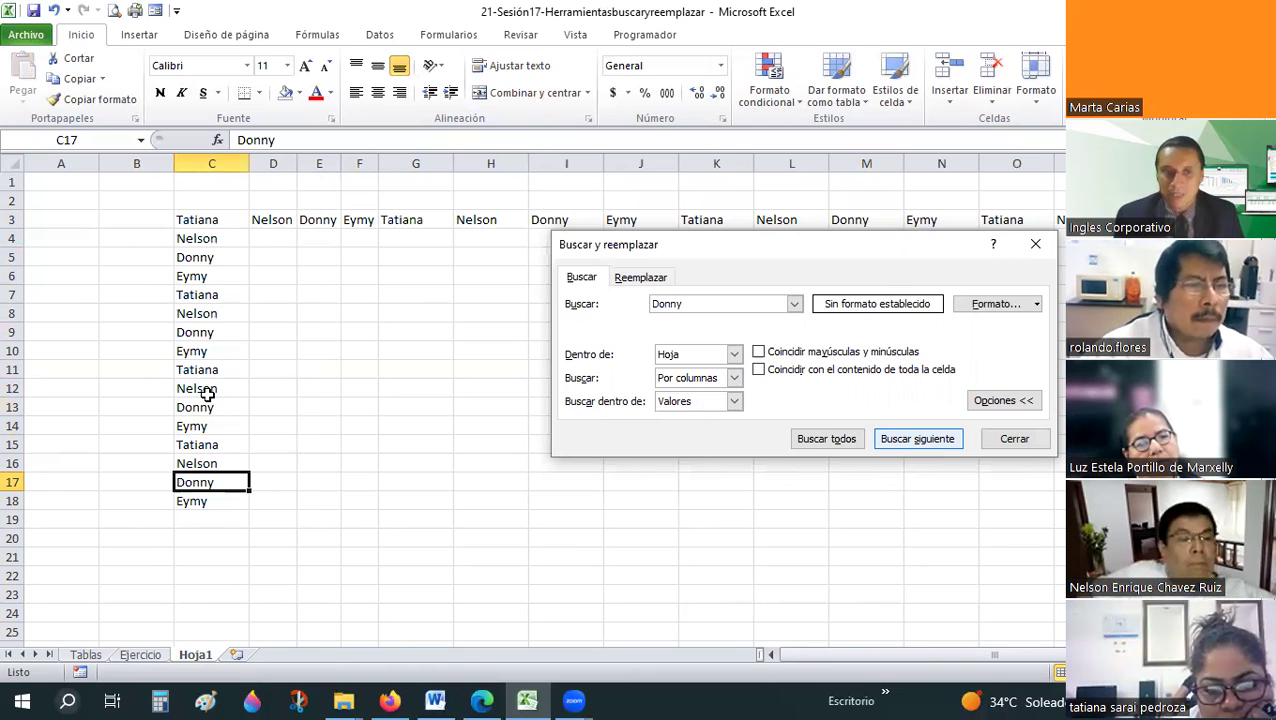
{"action": "left_click", "coordinate": [195, 426]}
- Add sheet Hoja2 and copy 'Donny' from Hoja1's E3 into Hoja2's C4
{"action": "left_click", "coordinate": [236, 656]}
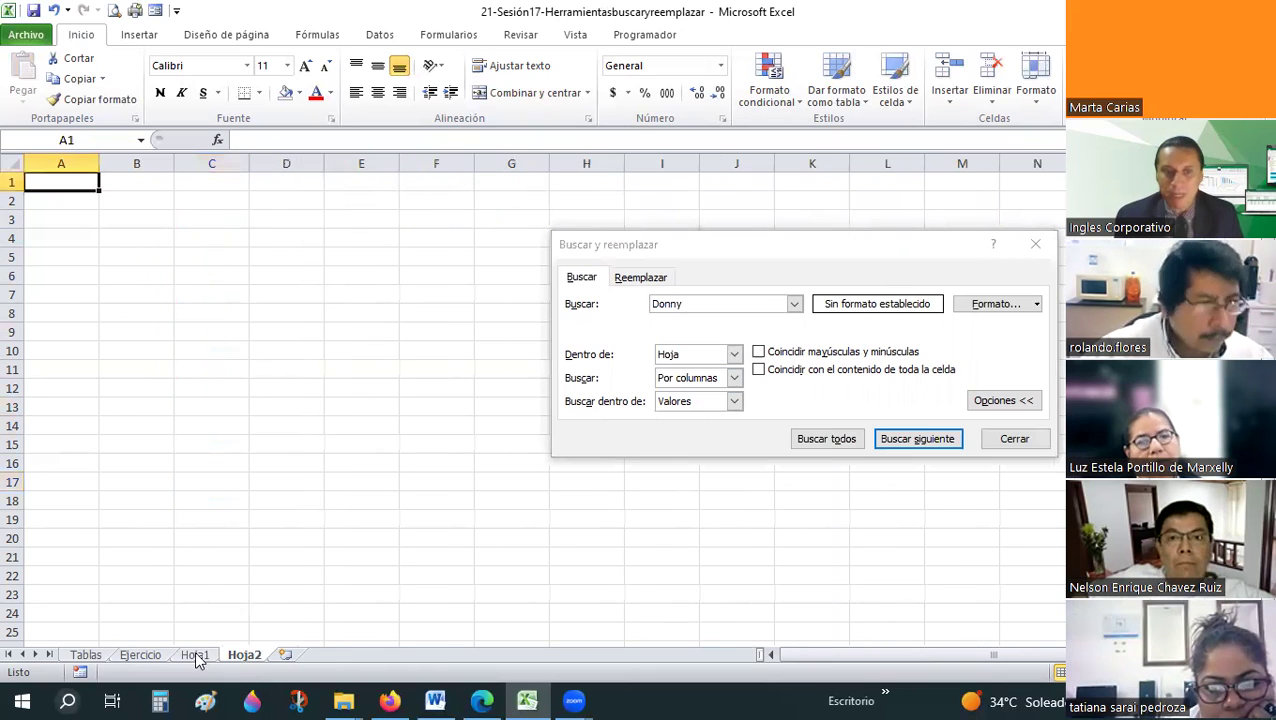
{"action": "key", "text": "ctrl+Page_Up"}
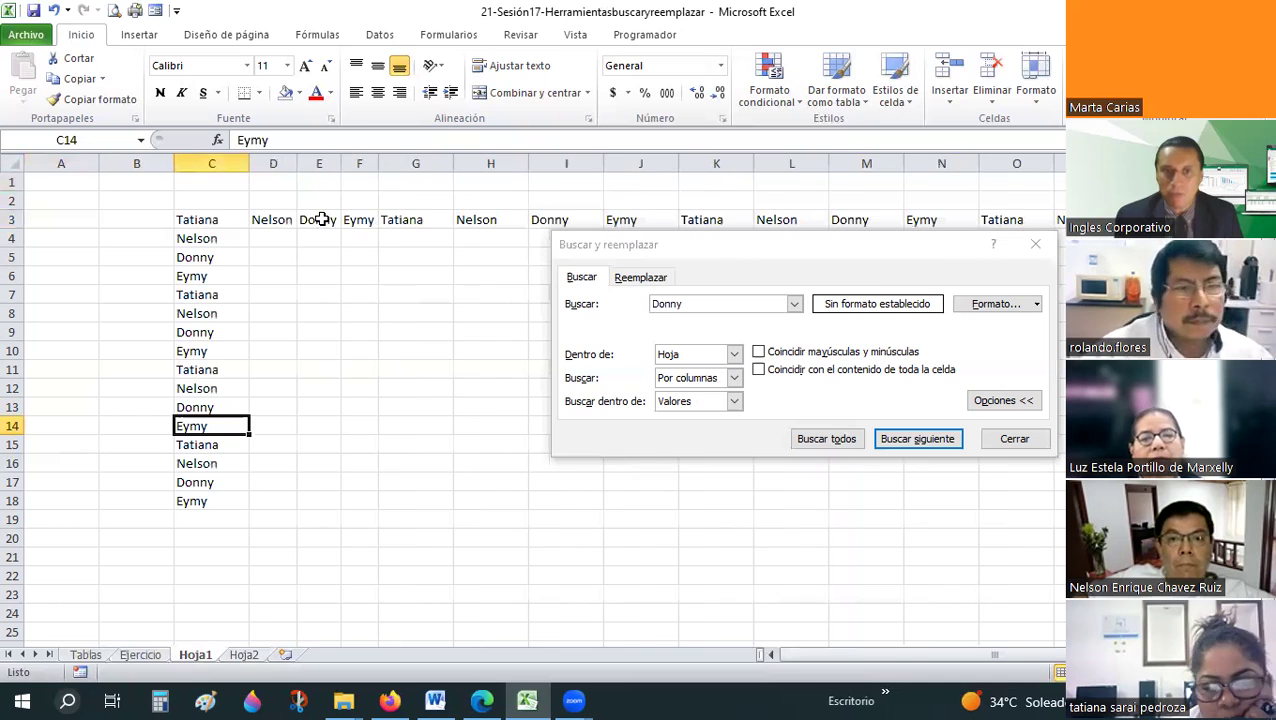
{"action": "left_click", "coordinate": [318, 219]}
{"action": "key", "text": "ctrl+c"}
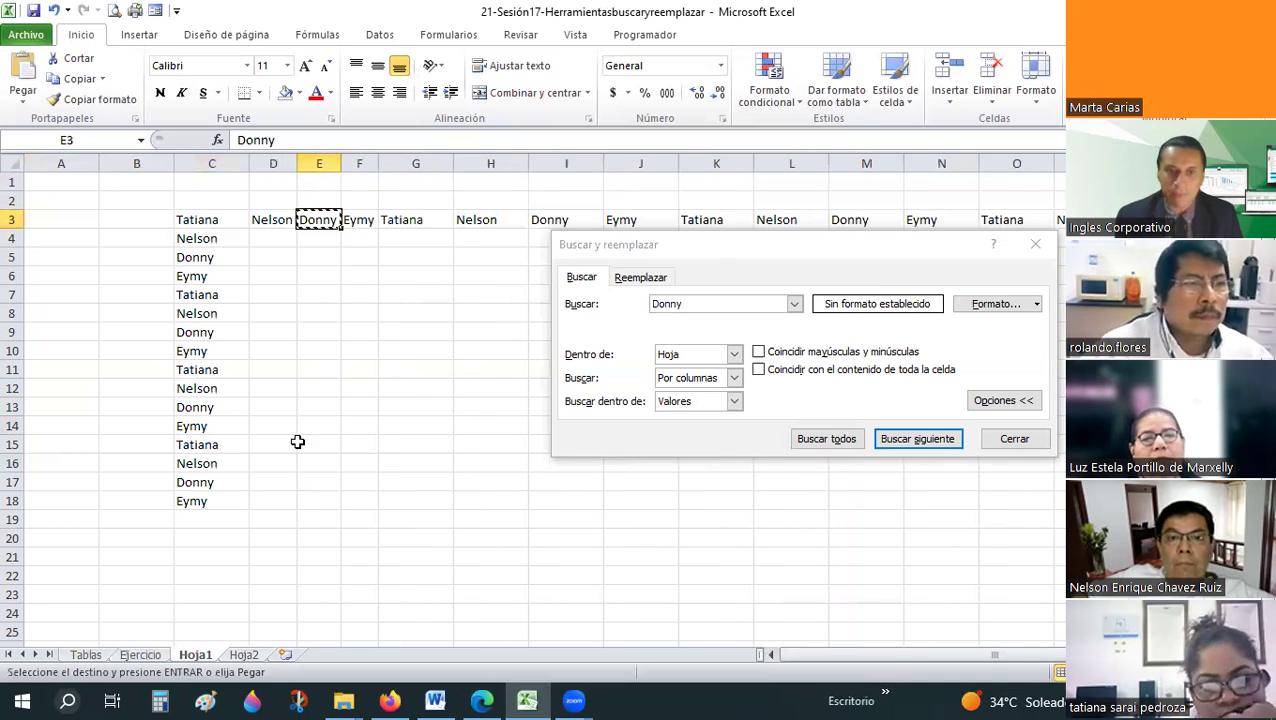
{"action": "key", "text": "ctrl+Page_Down"}
{"action": "left_click", "coordinate": [233, 238]}
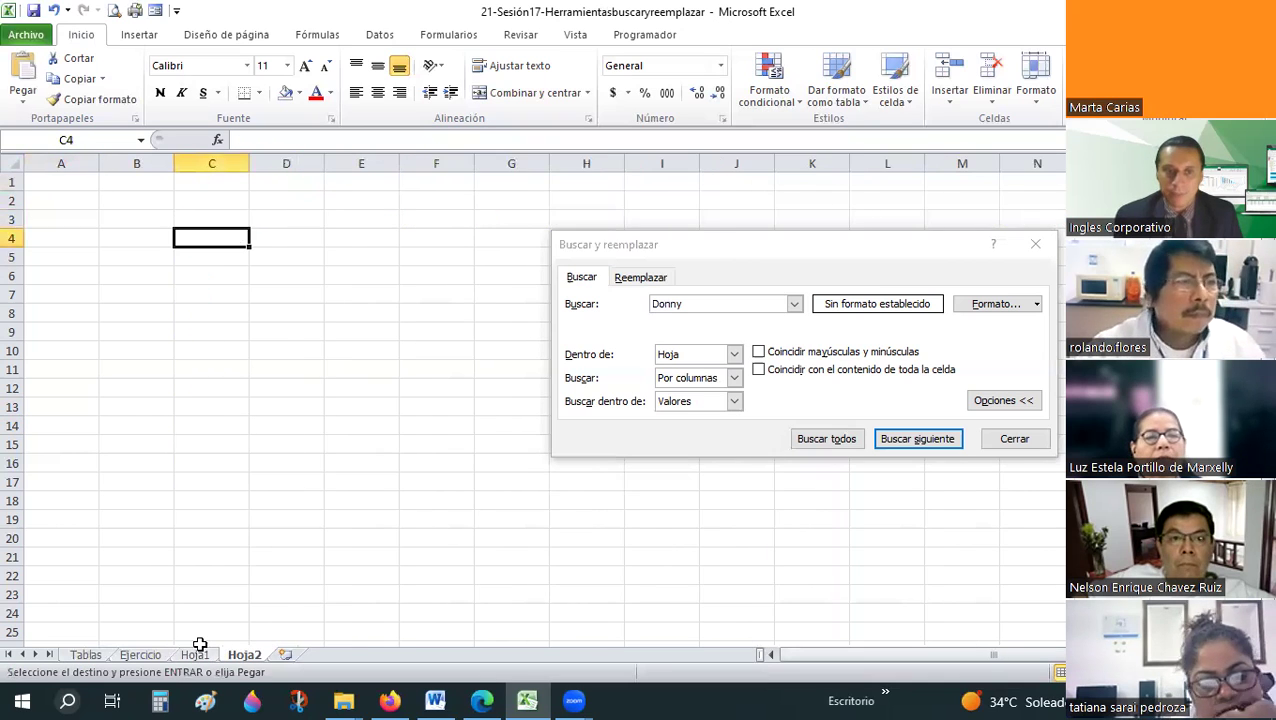
{"action": "key", "text": "ctrl+v"}
{"action": "left_click", "coordinate": [196, 654]}
{"action": "key", "text": "Escape"}
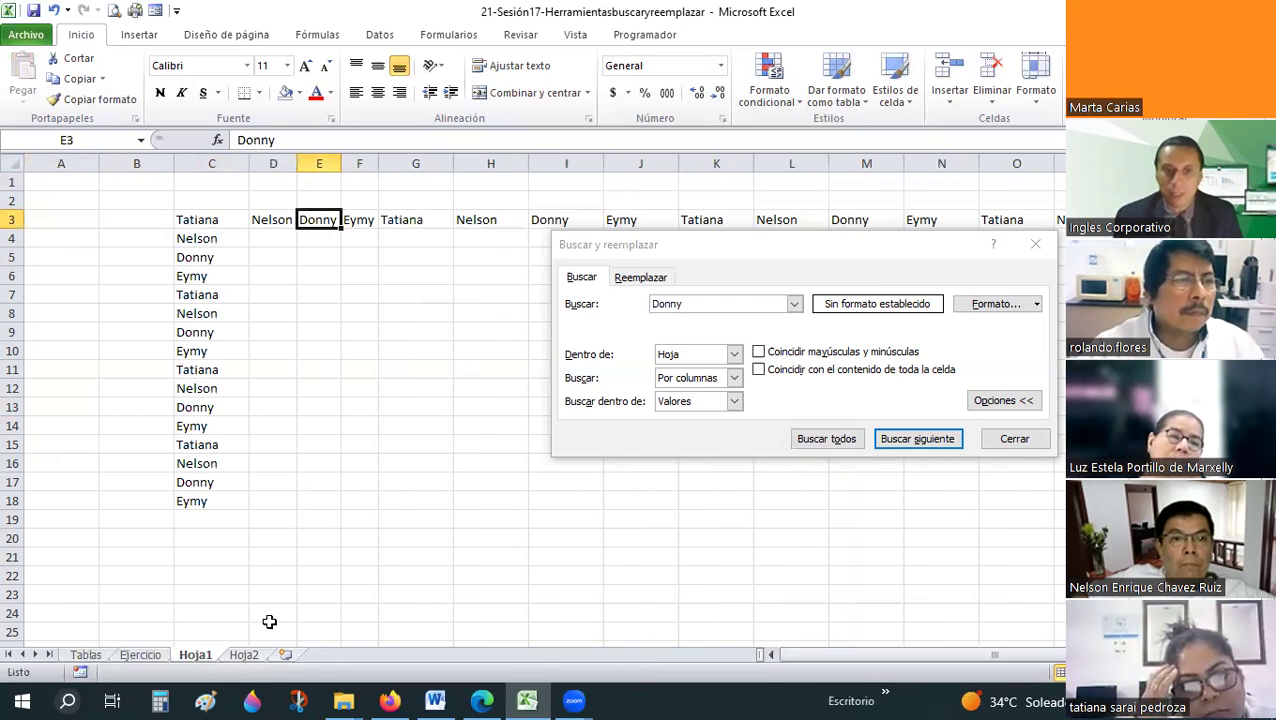
- Add sheet Hoja3 and copy 'Donny' from Hoja2's C4 into Hoja3's C4
{"action": "left_click", "coordinate": [285, 654]}
{"action": "key", "text": "ctrl+Page_Up"}
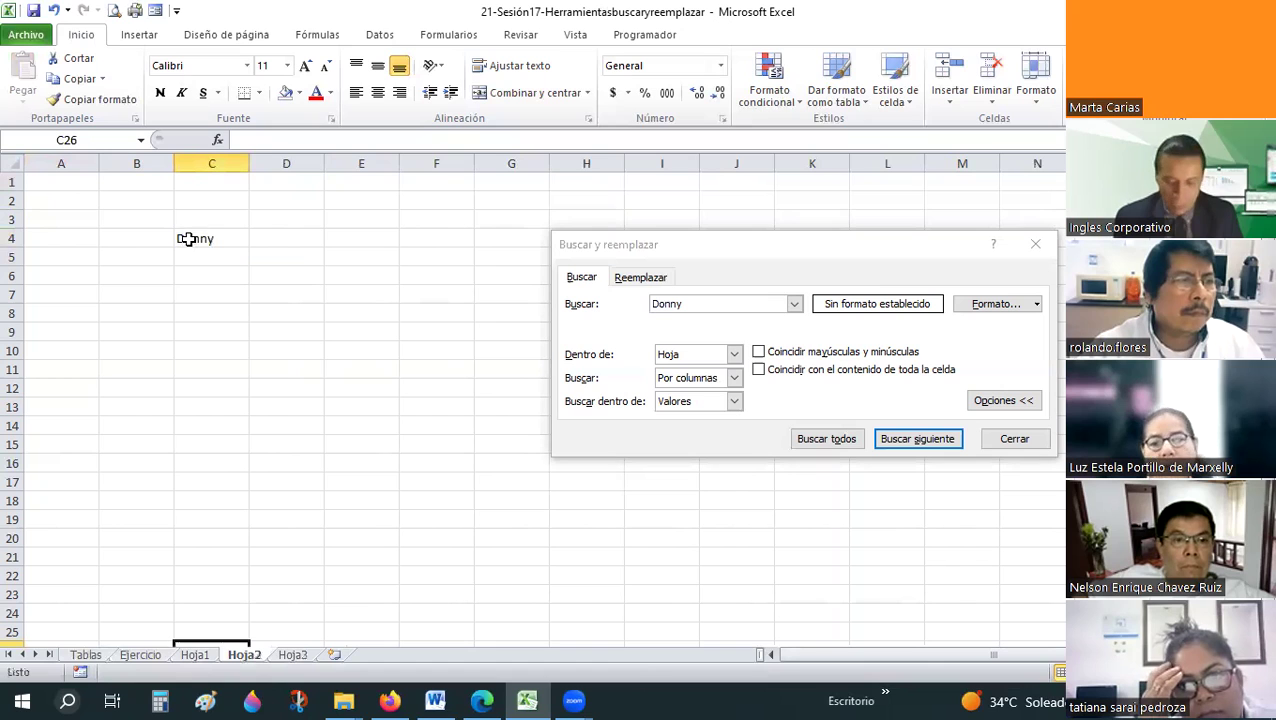
{"action": "left_click", "coordinate": [188, 239]}
{"action": "key", "text": "ctrl+c"}
{"action": "key", "text": "ctrl+Page_Down"}
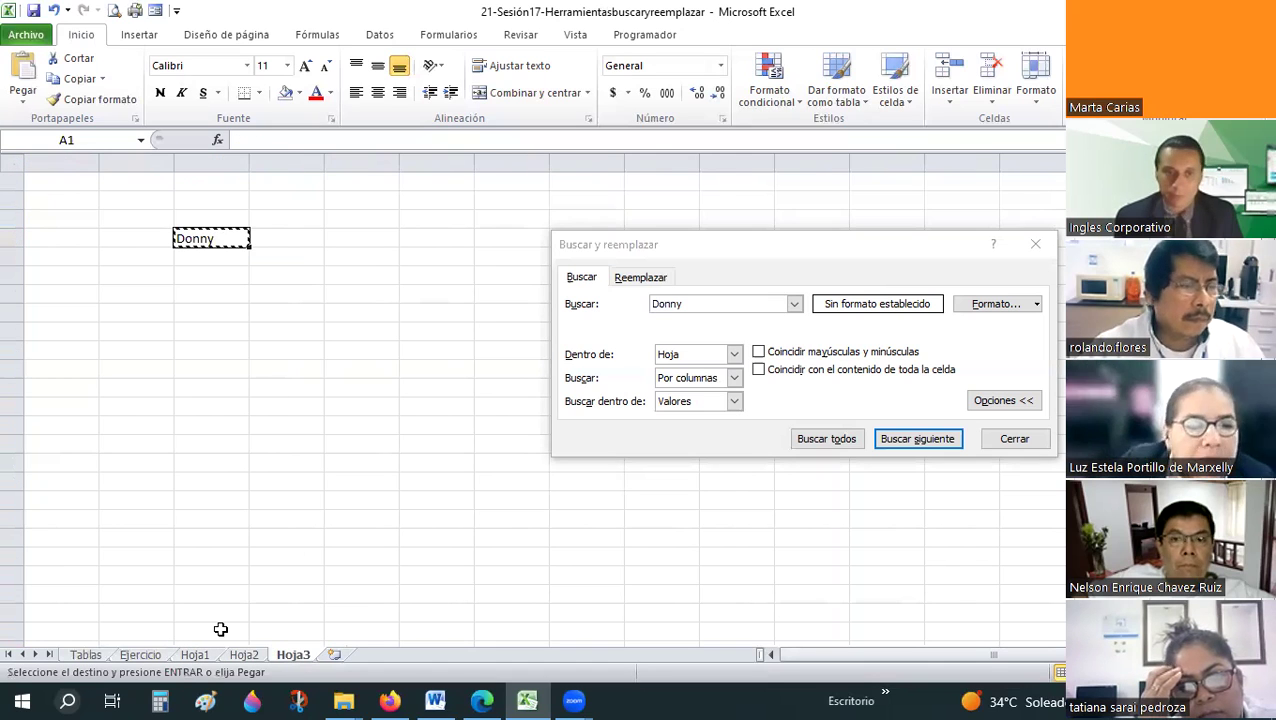
{"action": "key", "text": "ctrl+v"}
{"action": "left_click", "coordinate": [197, 654]}
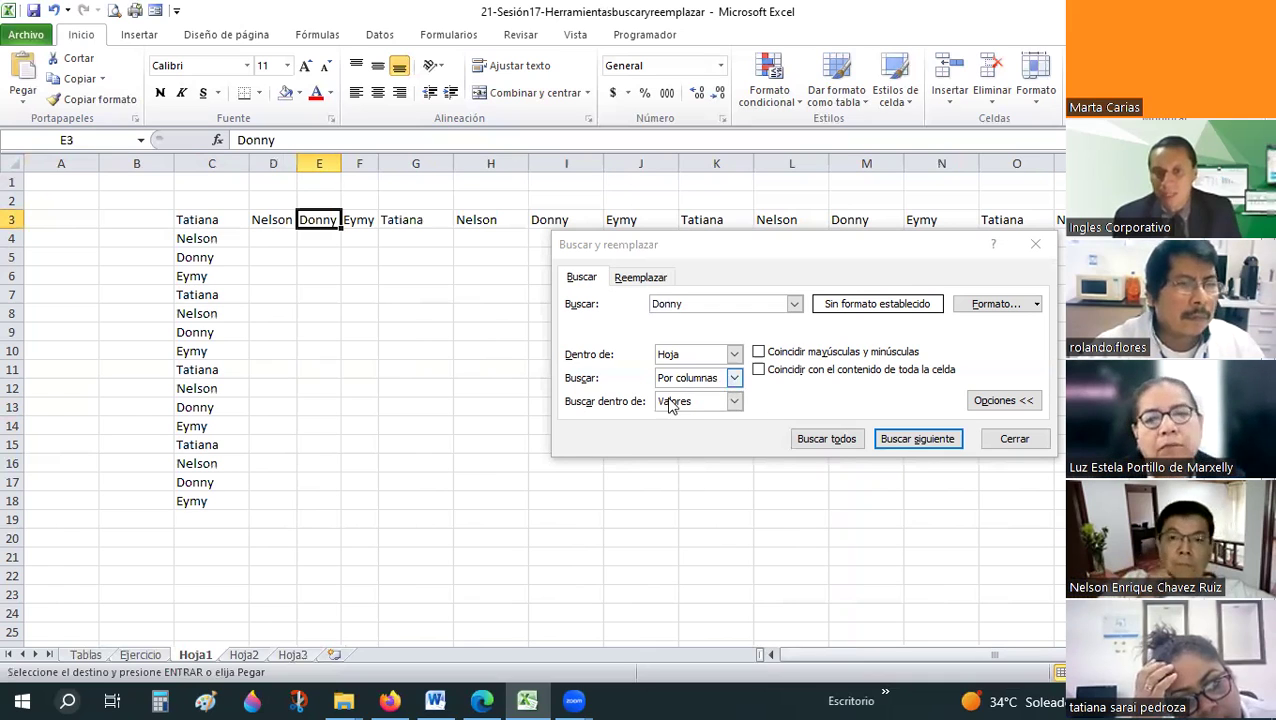
- Set the Find options to search Por filas within Libro (whole workbook)
{"action": "left_click", "coordinate": [734, 378]}
{"action": "key", "text": "Up"}
{"action": "key", "text": "Return"}
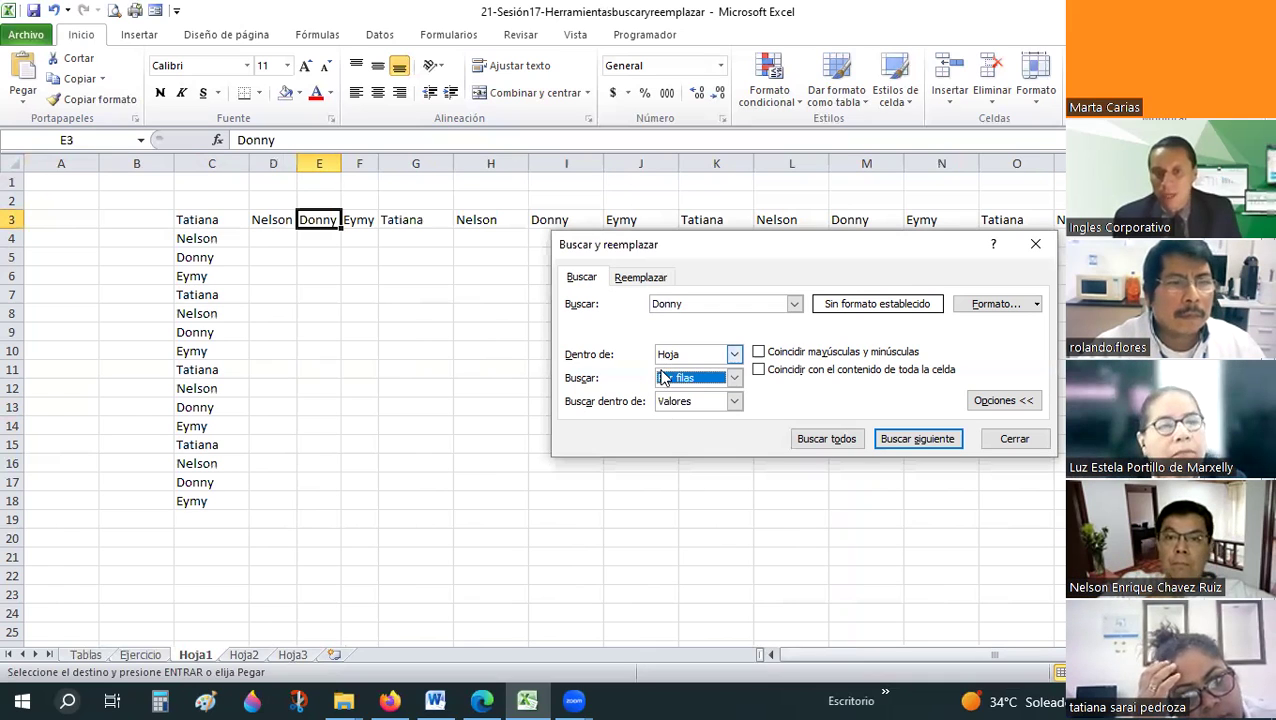
{"action": "left_click", "coordinate": [668, 355]}
{"action": "left_click", "coordinate": [667, 384]}
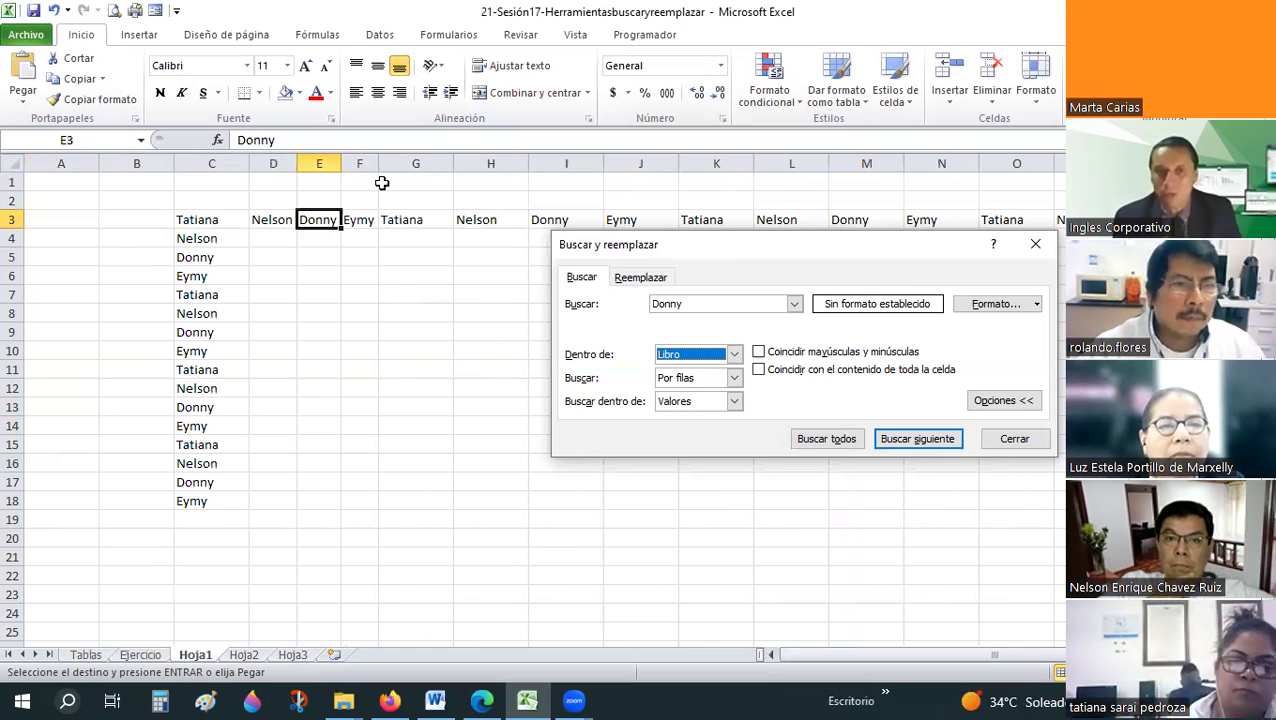
- Step through the Donny matches on Hoja1, Hoja2 and Hoja3 with Buscar siguiente
{"action": "left_click", "coordinate": [917, 439]}
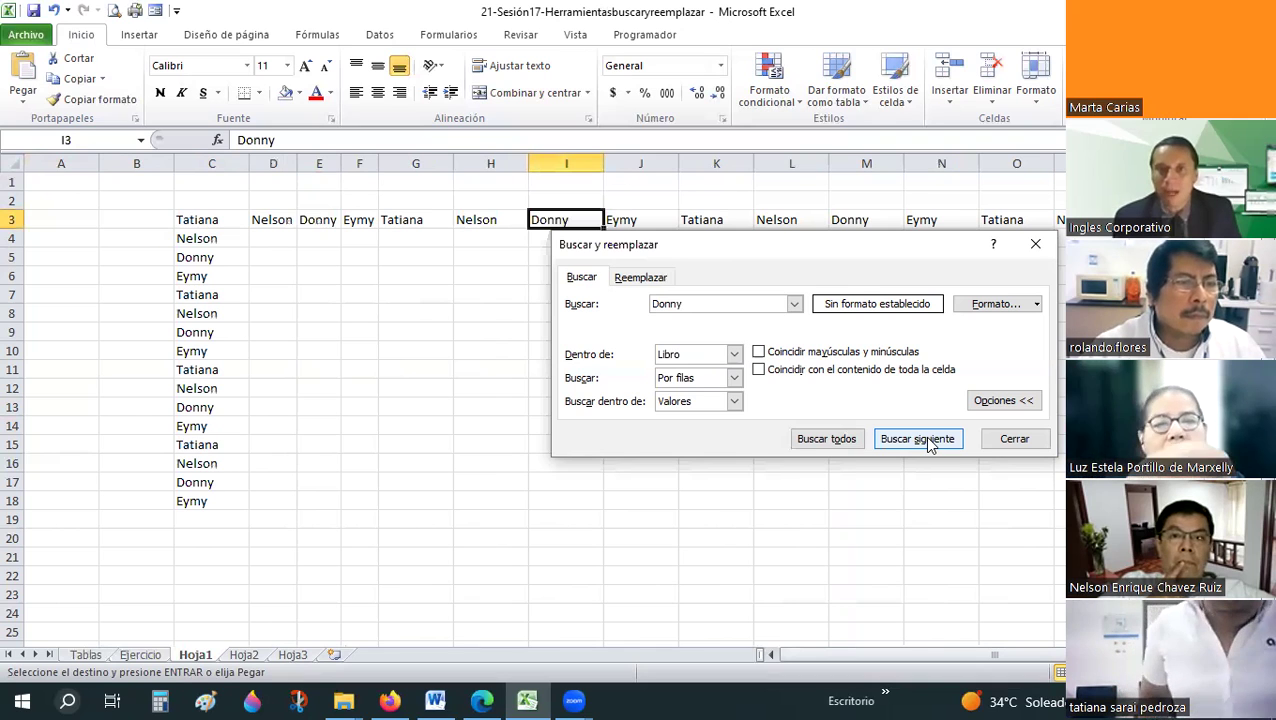
{"action": "left_click", "coordinate": [917, 439]}
{"action": "left_click", "coordinate": [928, 442]}
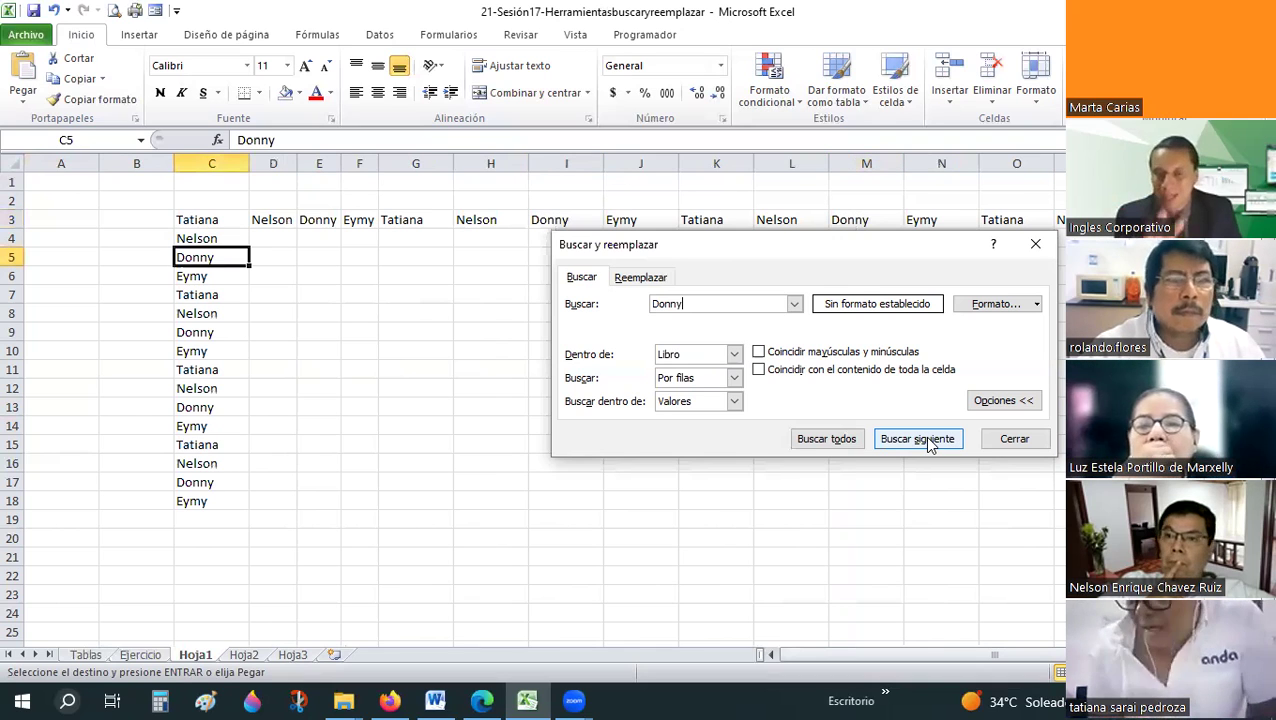
{"action": "left_click", "coordinate": [928, 443]}
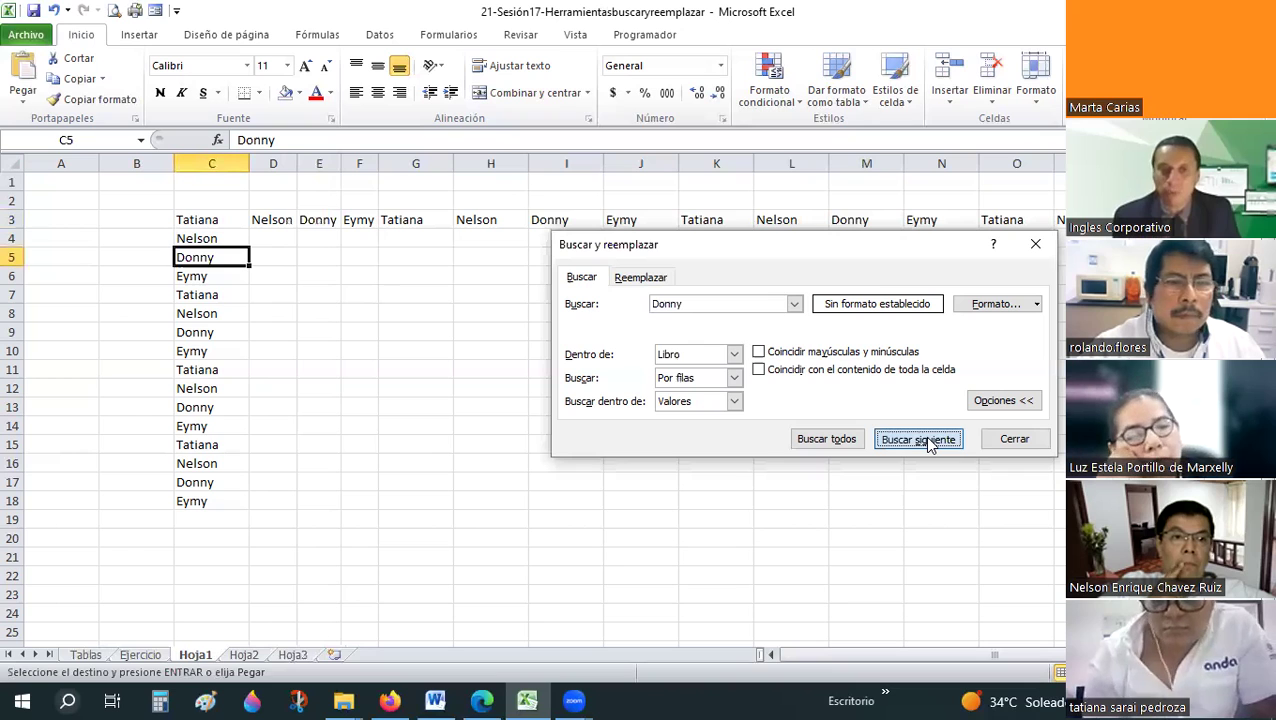
{"action": "left_click", "coordinate": [928, 443]}
{"action": "left_click", "coordinate": [928, 443]}
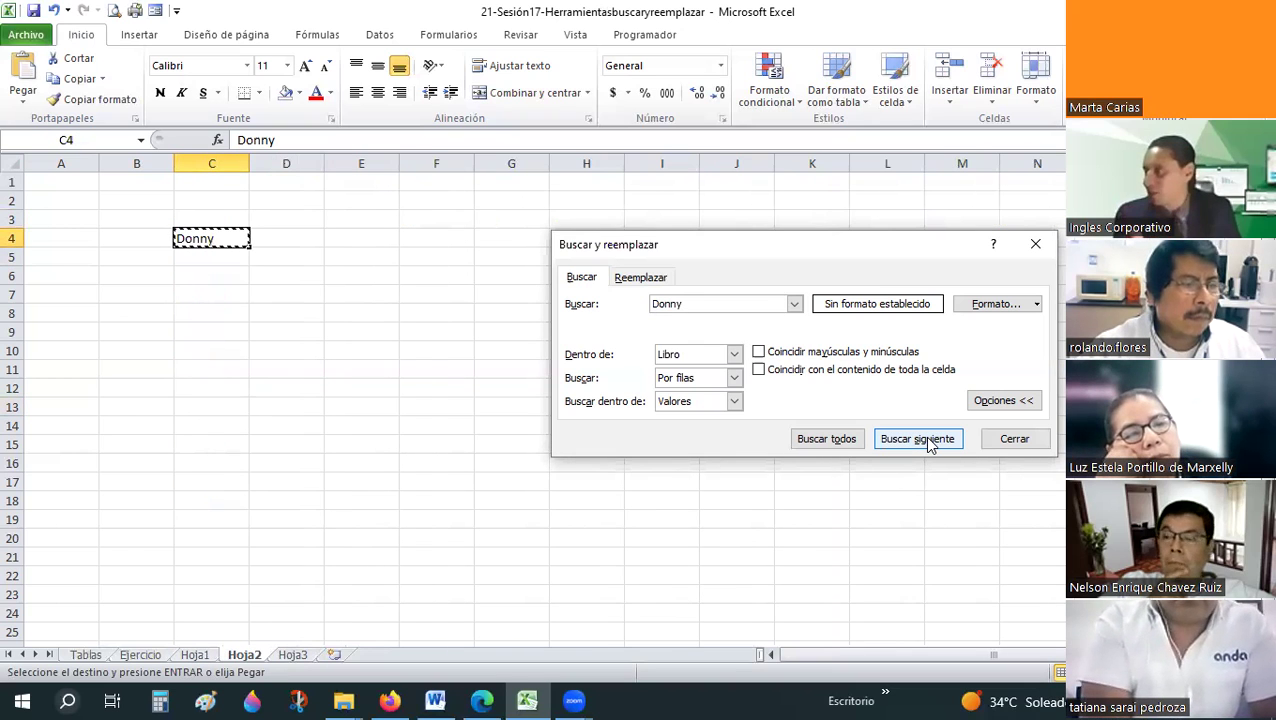
{"action": "left_click", "coordinate": [928, 443]}
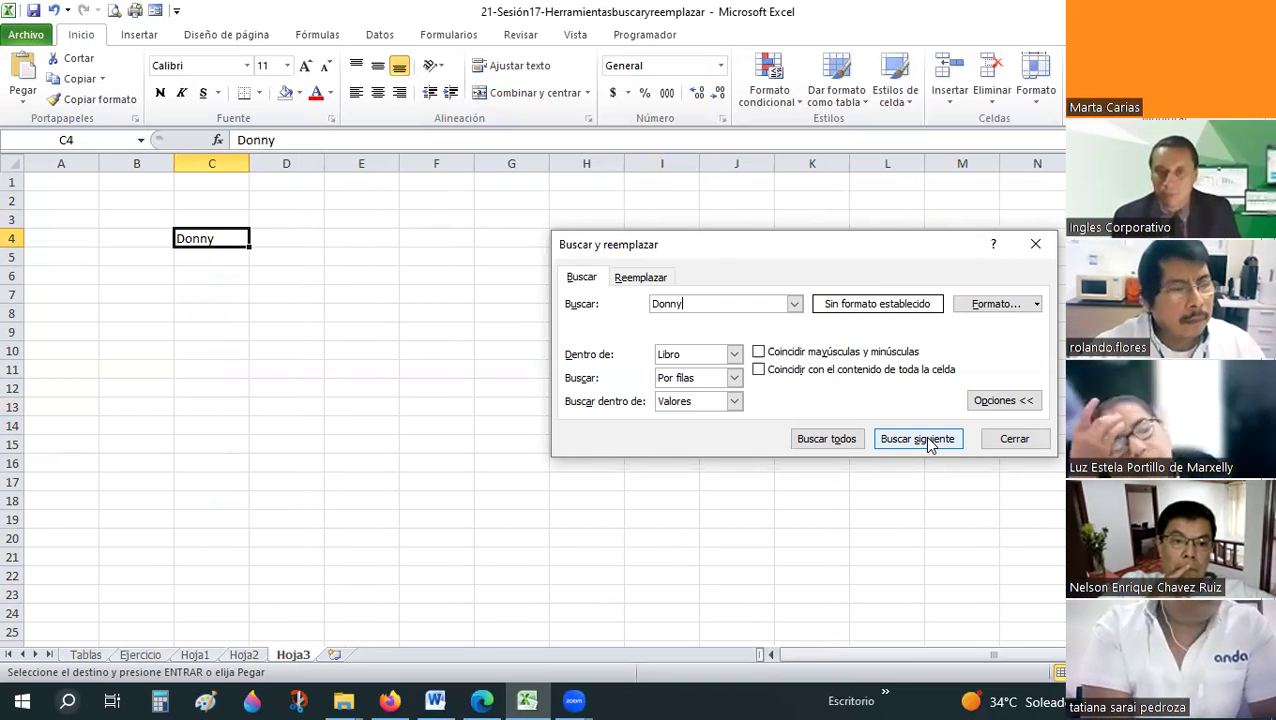
{"action": "left_click", "coordinate": [197, 656]}
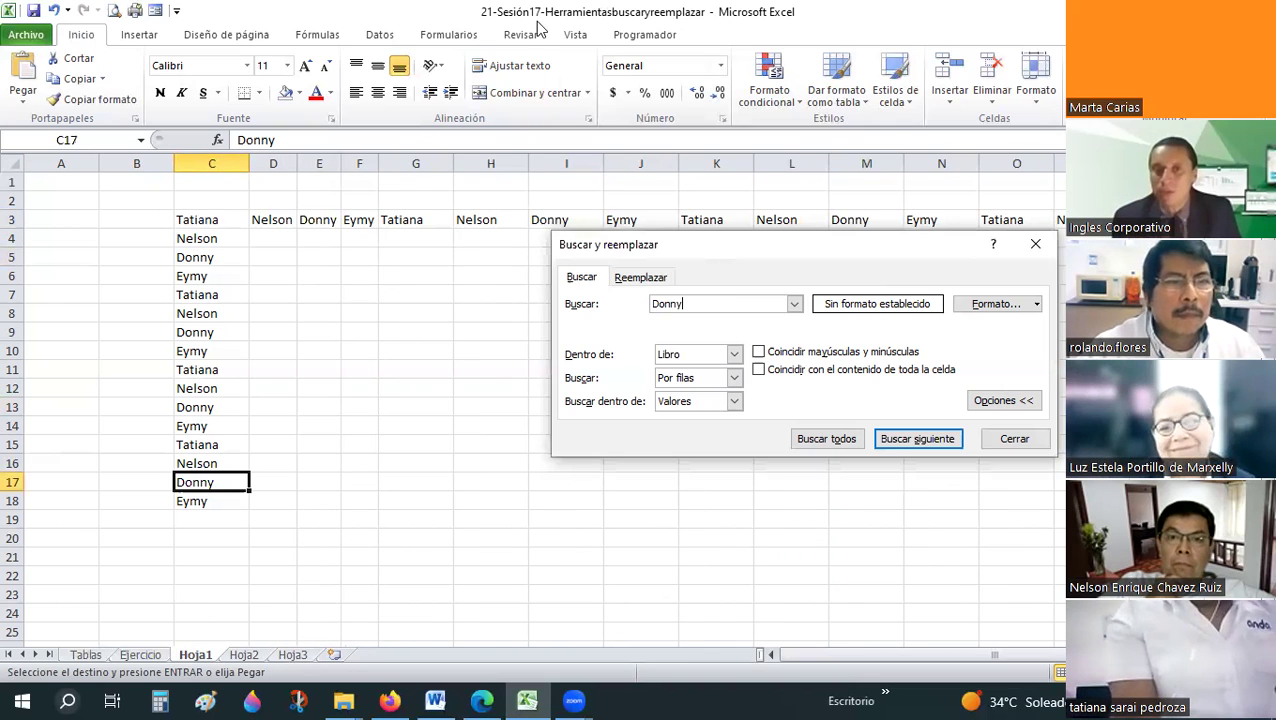
{"action": "left_click_drag", "start_coordinate": [700, 243], "coordinate": [535, 20]}
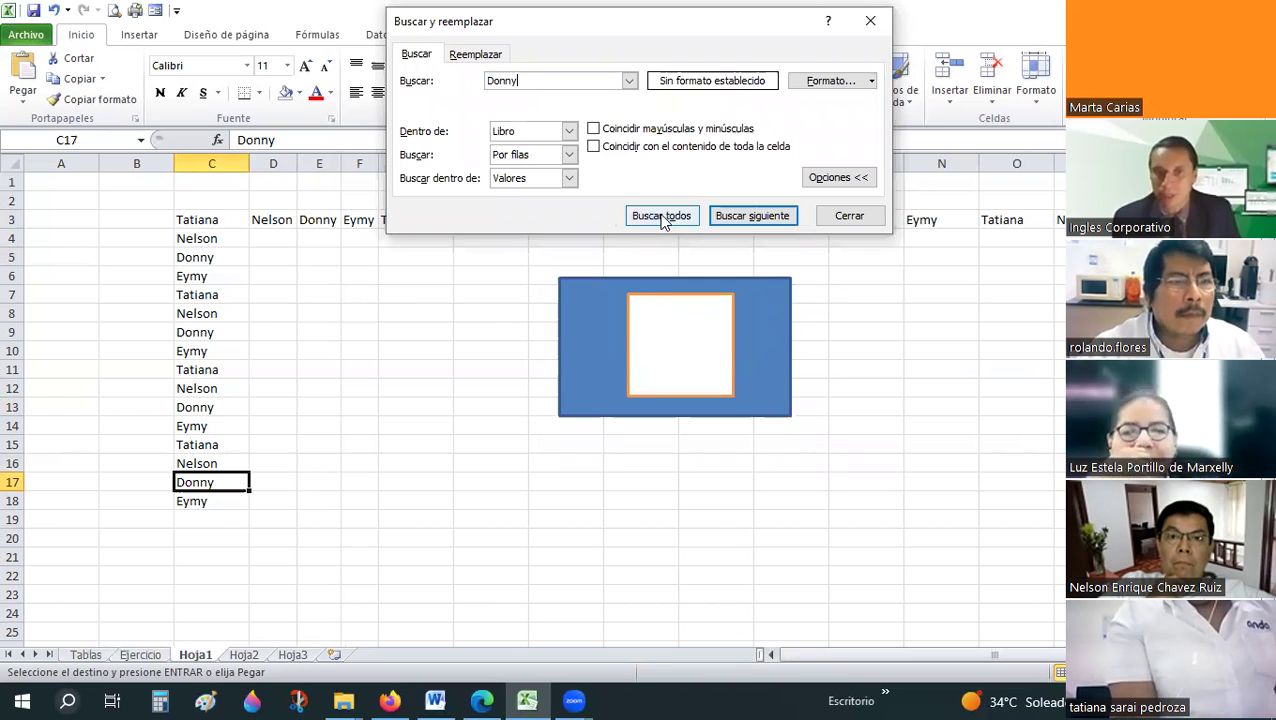
- List all 10 Donny matches with Buscar todos and begin stepping through them
{"action": "left_click", "coordinate": [660, 216]}
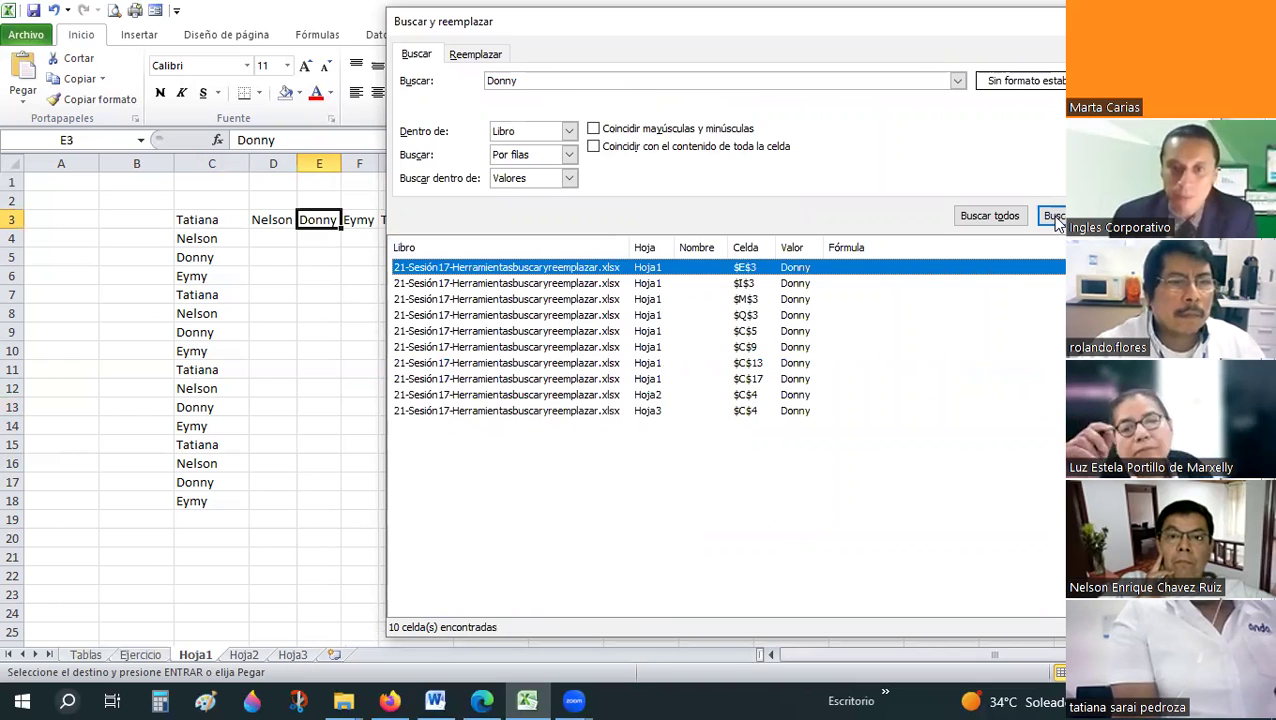
{"action": "double_click", "coordinate": [1056, 218]}
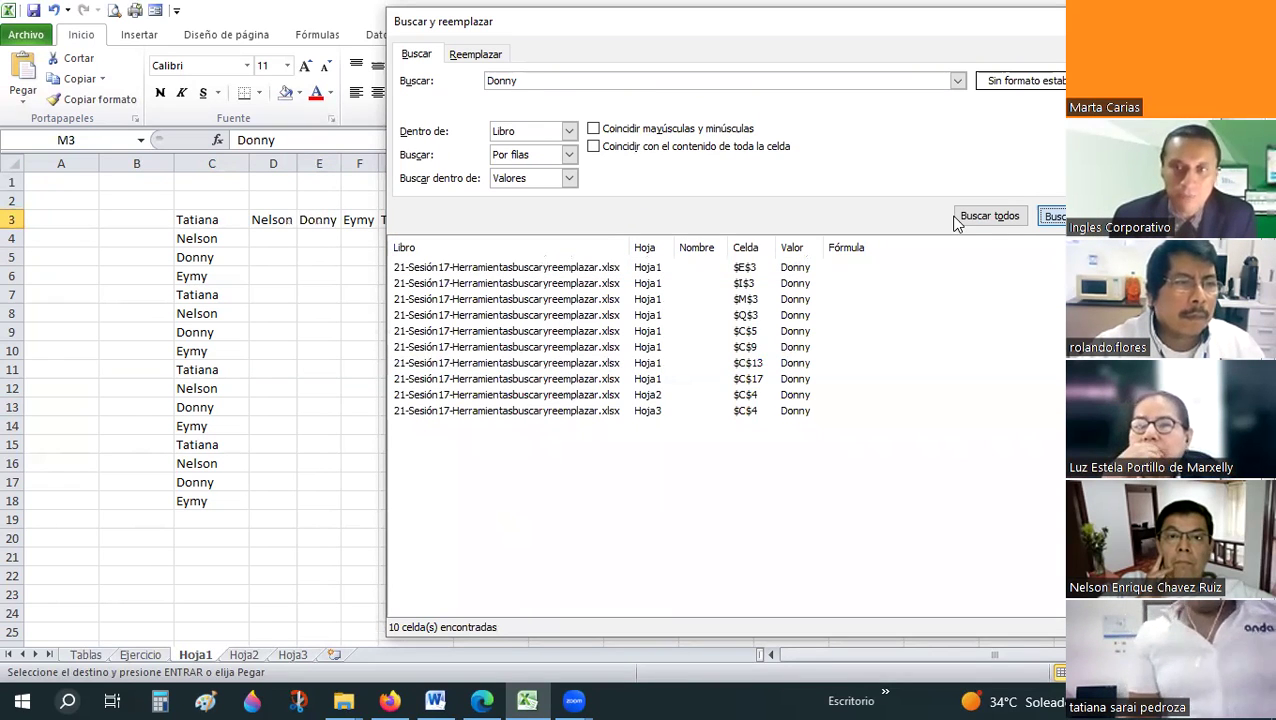
{"action": "left_click", "coordinate": [954, 222]}
{"action": "triple_click", "coordinate": [954, 222]}
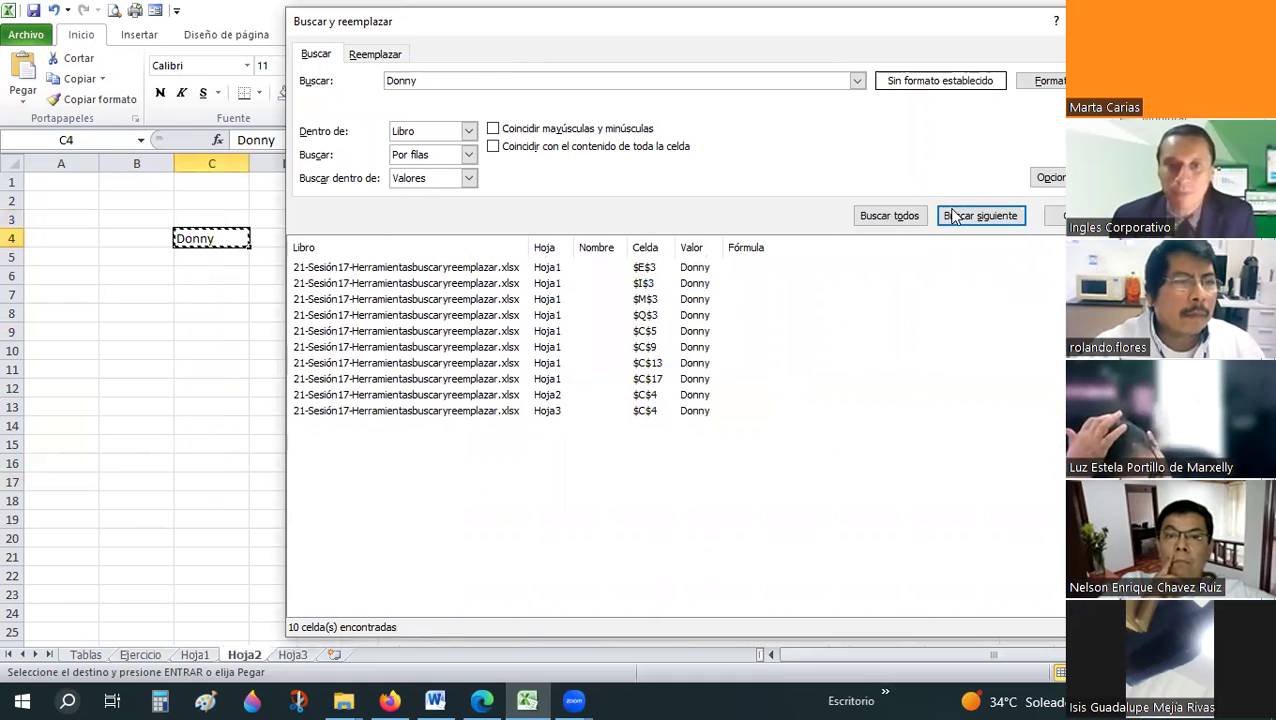
{"action": "left_click", "coordinate": [954, 217]}
- Step through the remaining matches on Hoja2 and Hoja3, then close the Find window
{"action": "left_click", "coordinate": [1015, 219]}
{"action": "left_click", "coordinate": [1015, 219]}
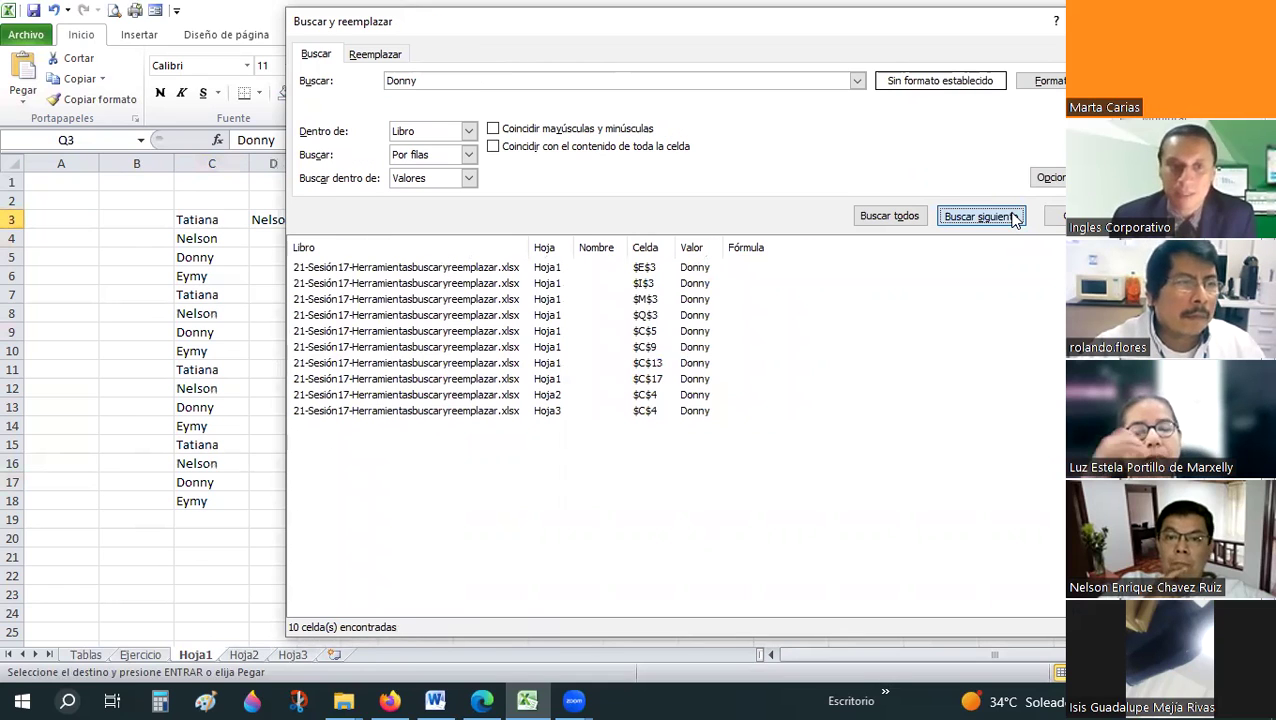
{"action": "left_click", "coordinate": [1015, 219]}
{"action": "left_click", "coordinate": [1015, 219]}
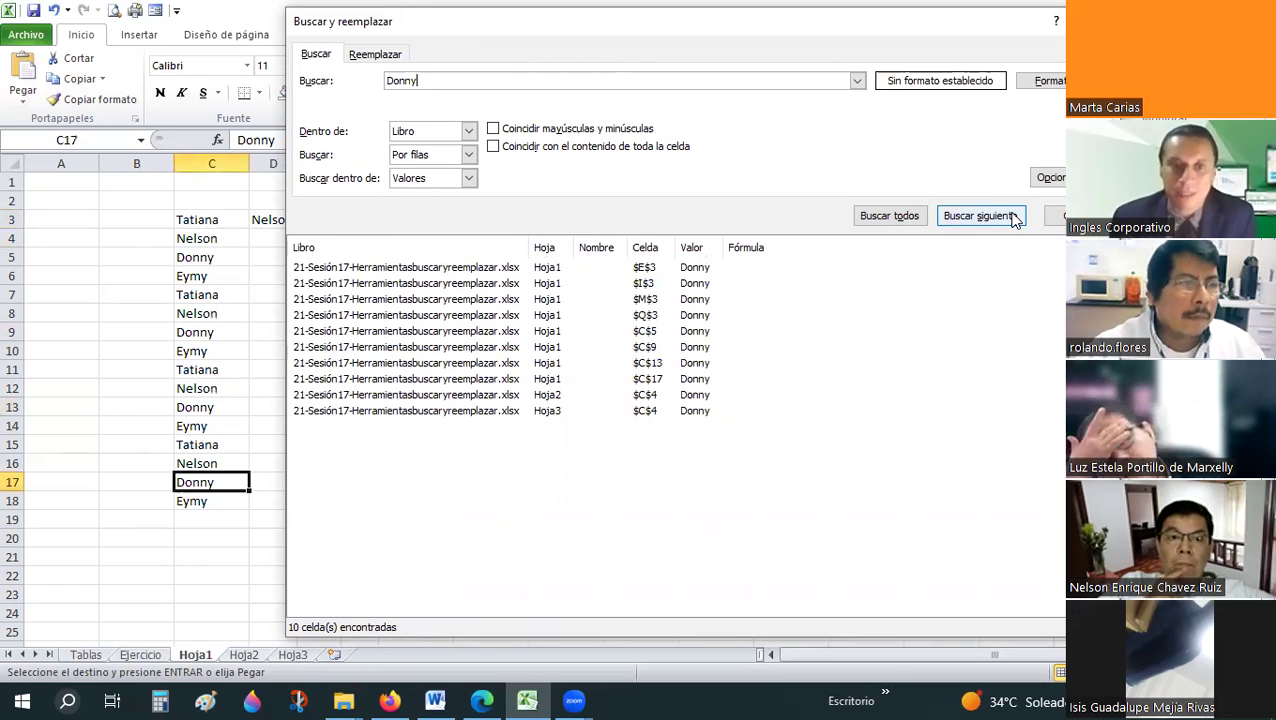
{"action": "left_click", "coordinate": [1015, 219]}
{"action": "left_click", "coordinate": [1015, 219]}
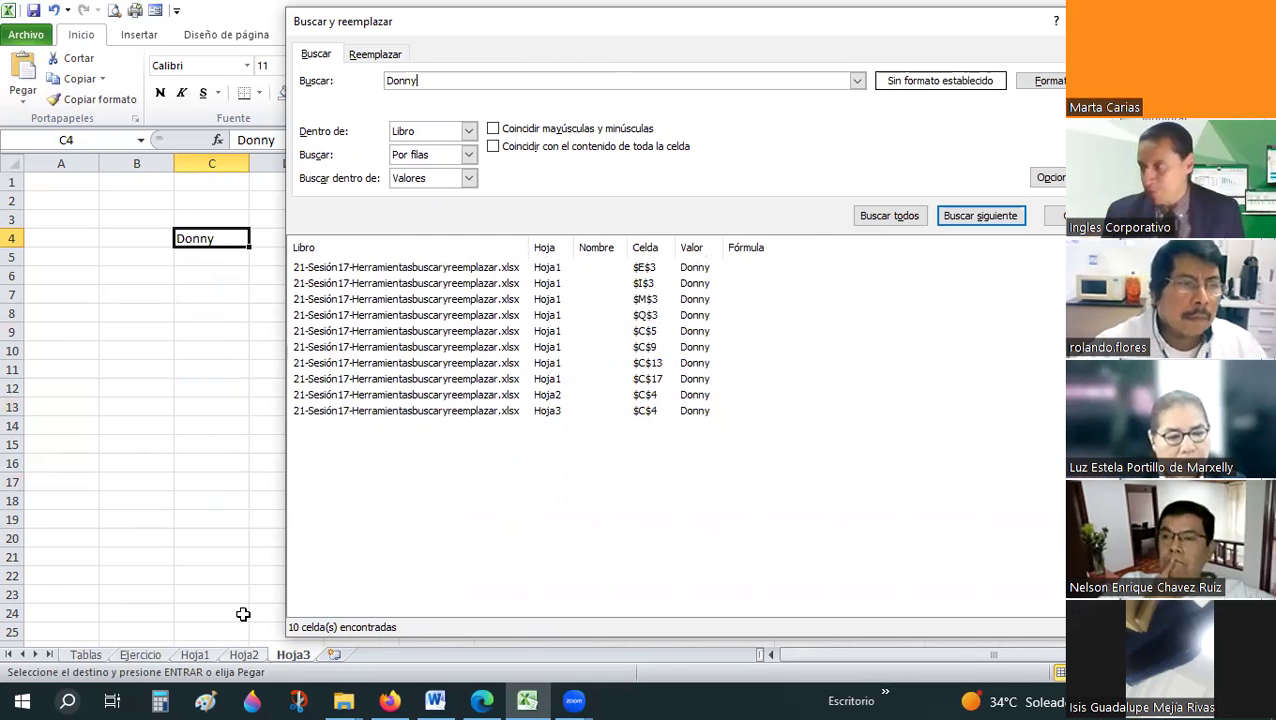
{"action": "left_click", "coordinate": [193, 662]}
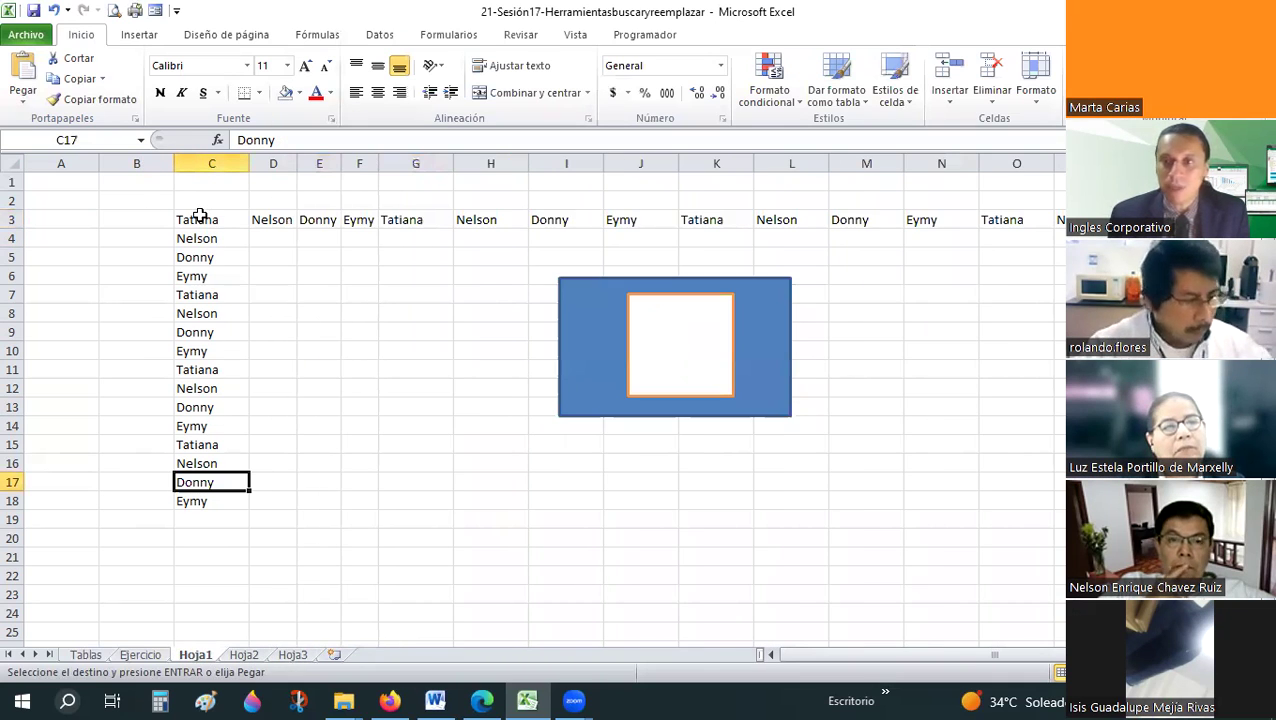
{"action": "left_click_drag", "start_coordinate": [200, 216], "coordinate": [1060, 200]}
{"action": "left_click_drag", "start_coordinate": [211, 218], "coordinate": [214, 500]}
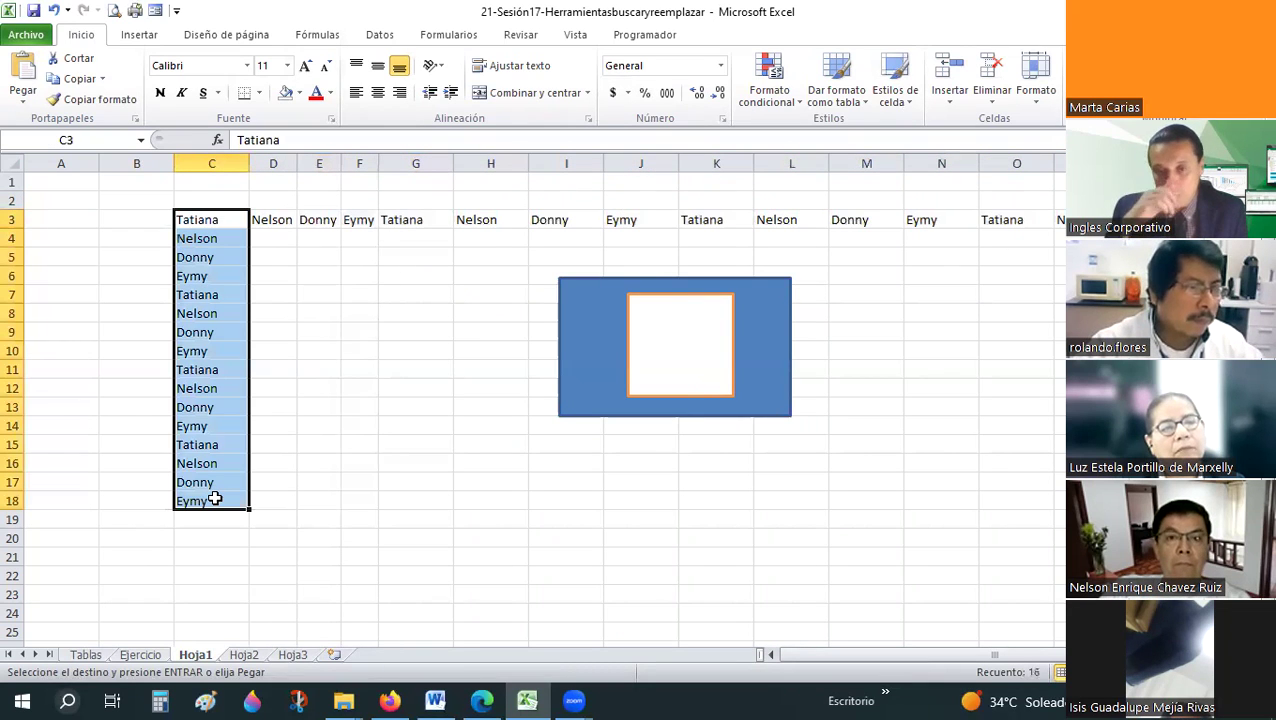
{"action": "left_click", "coordinate": [243, 656]}
{"action": "key", "text": "ctrl+Page_Down"}
{"action": "type", "text": "Donny"}
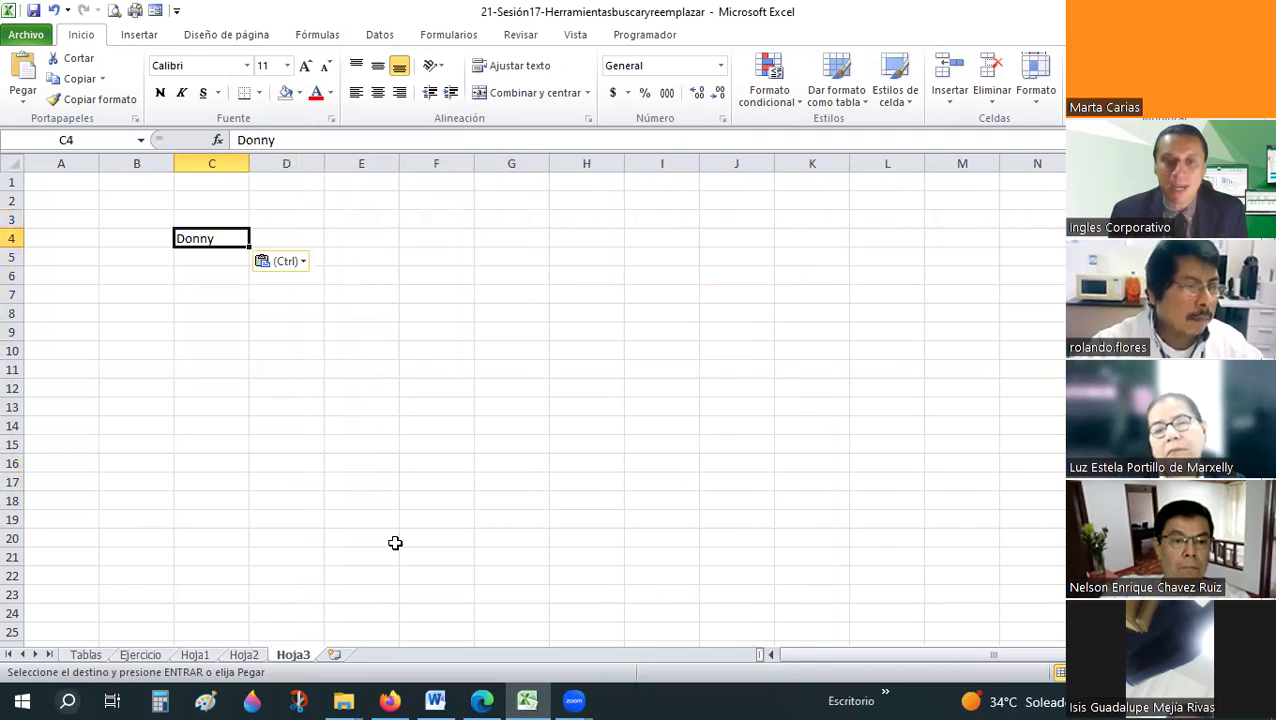
{"action": "key", "text": "ctrl+Page_Up"}
{"action": "key", "text": "ctrl+Page_Up"}
{"action": "left_click_drag", "start_coordinate": [200, 222], "coordinate": [222, 446]}
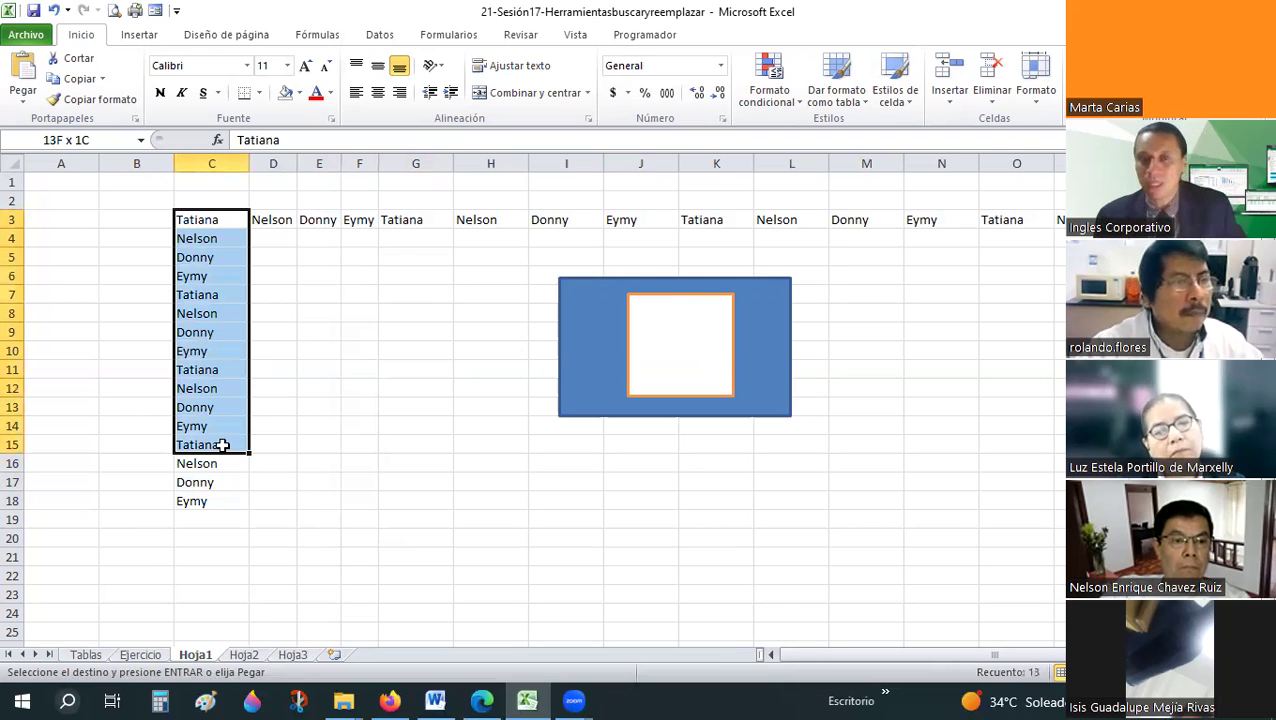
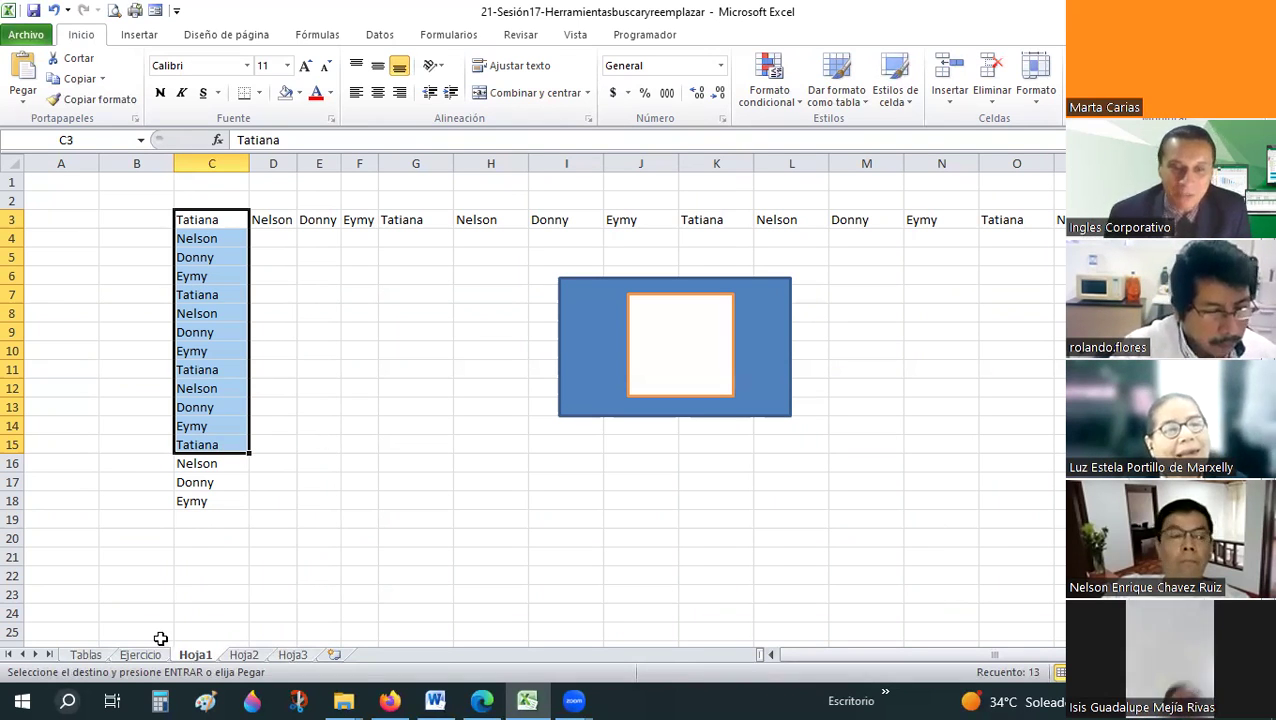
- Switch to the Ejercicio sheet and open Buscar y reemplazar on its Reemplazar tab
{"action": "key", "text": "ctrl+Page_Up"}
{"action": "left_click", "coordinate": [478, 376]}
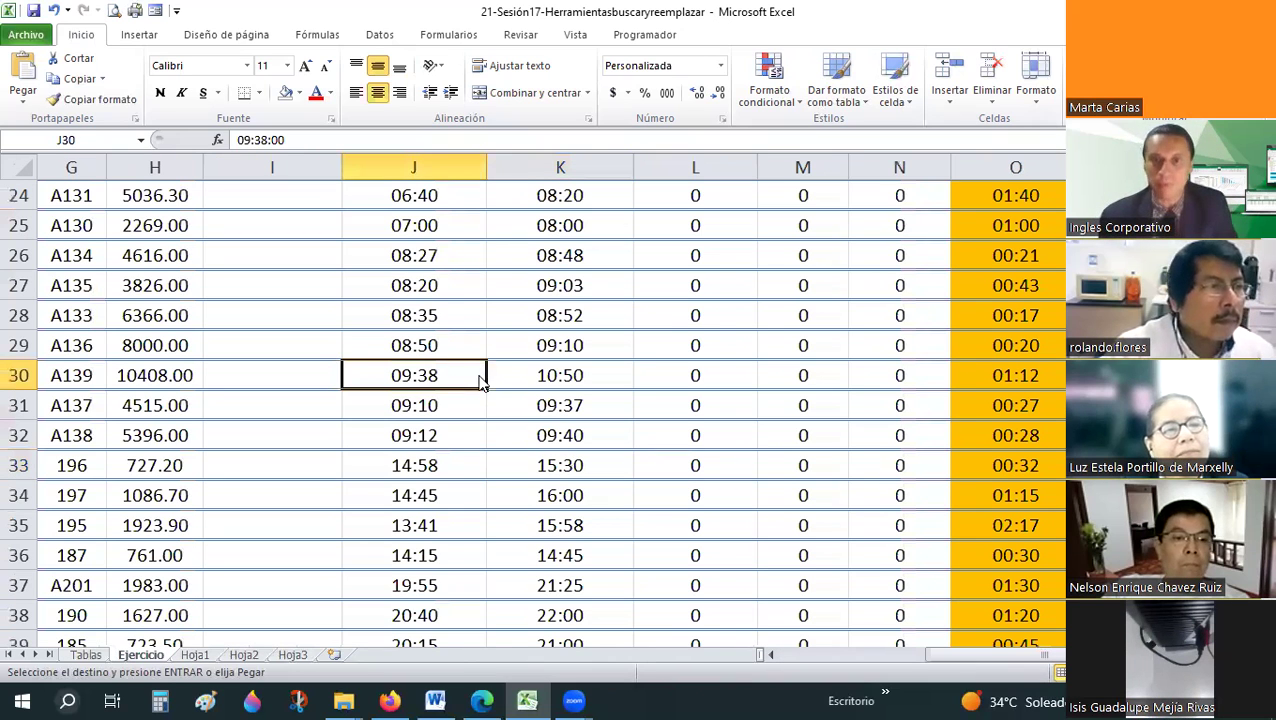
{"action": "key", "text": "ctrl+b"}
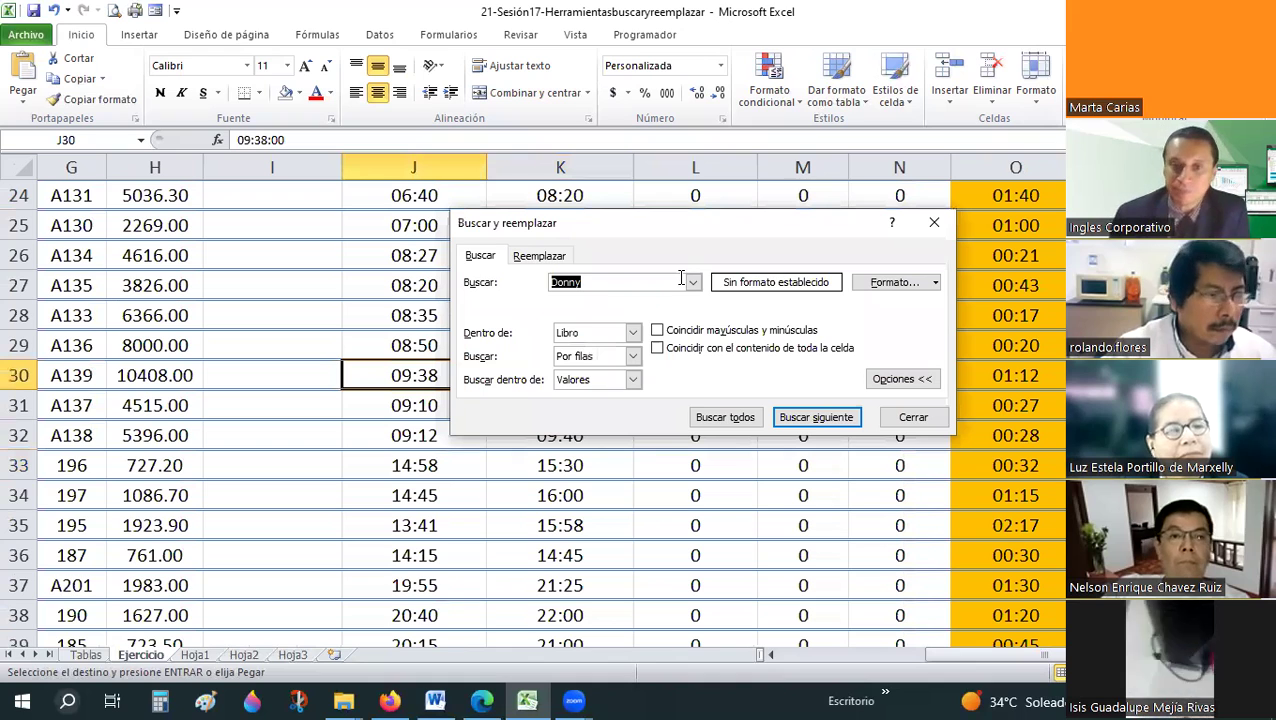
{"action": "left_click", "coordinate": [535, 256]}
{"action": "left_click", "coordinate": [481, 257]}
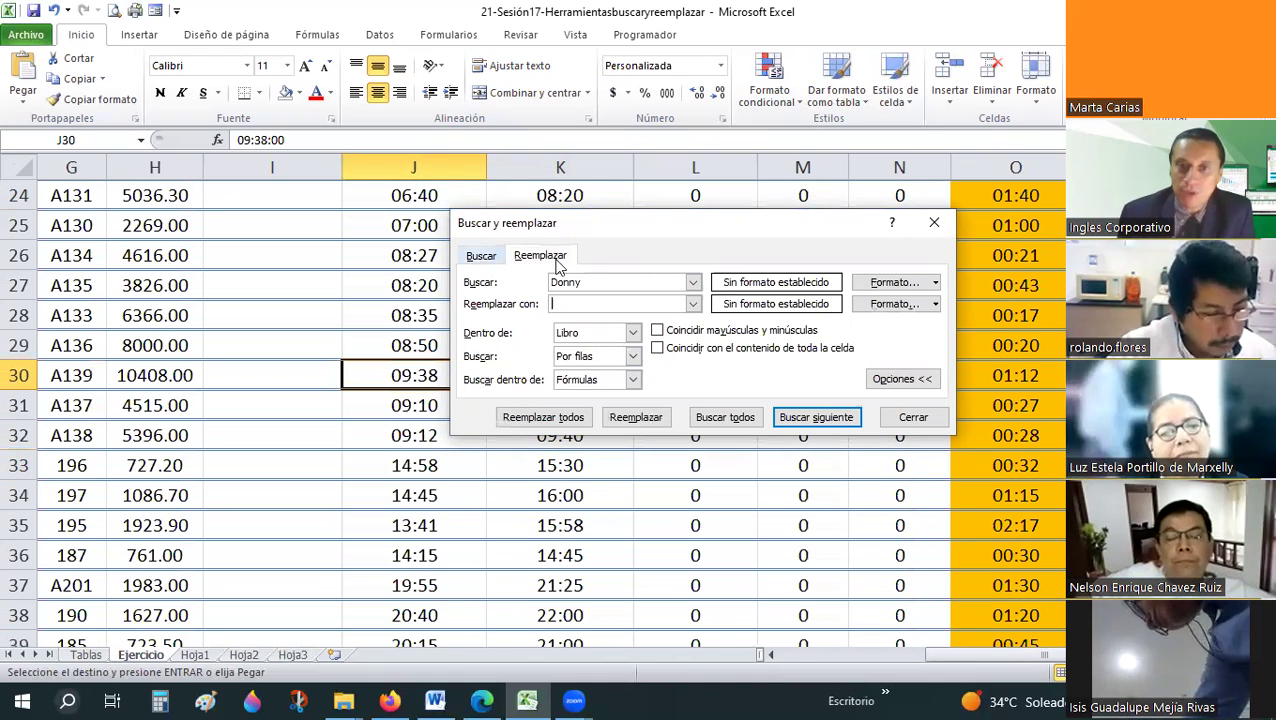
{"action": "left_click", "coordinate": [557, 260]}
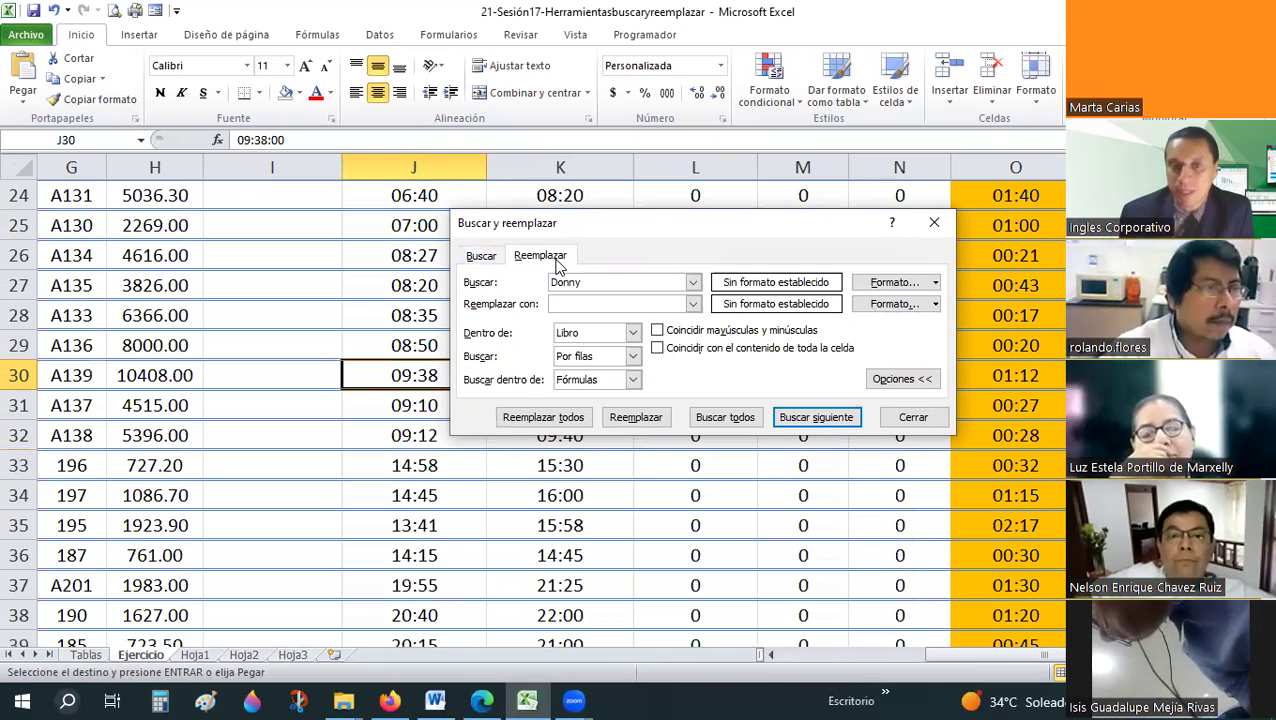
{"action": "left_click", "coordinate": [866, 656]}
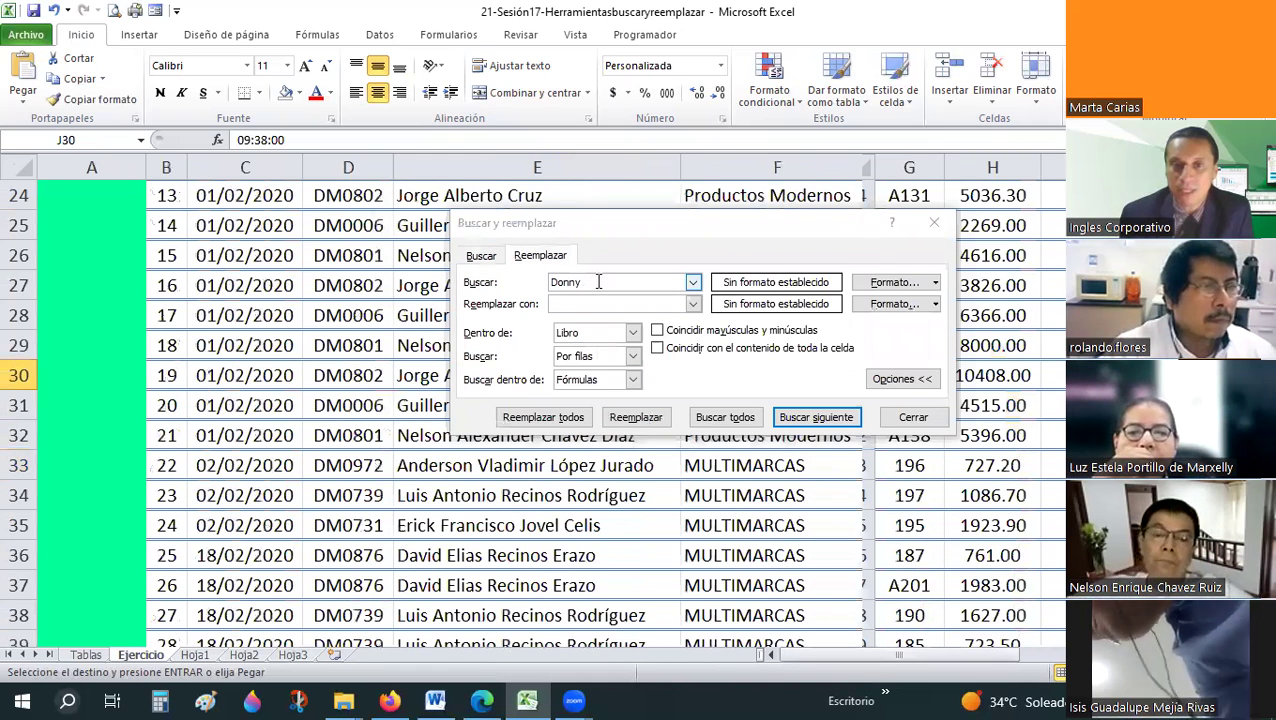
- Enter the new first name as the replacement, move the dialog aside, and select cell E34
{"action": "left_click", "coordinate": [483, 267]}
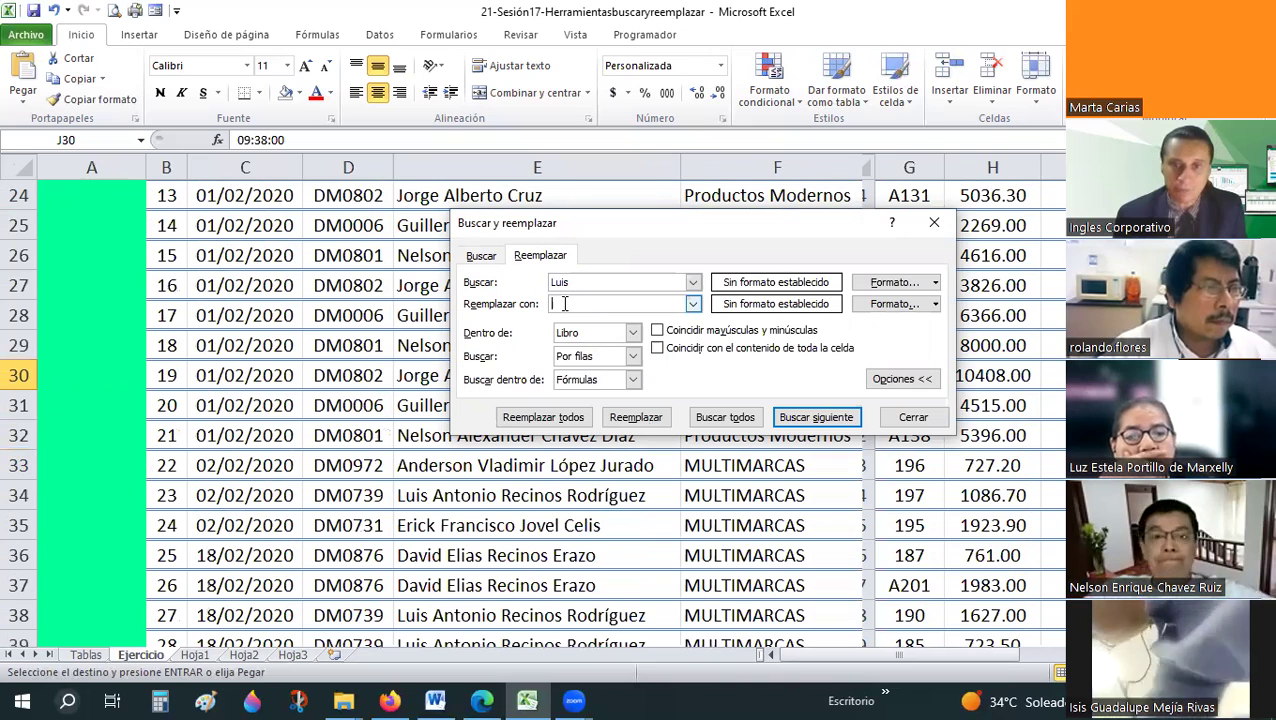
{"action": "type", "text": "Santiago"}
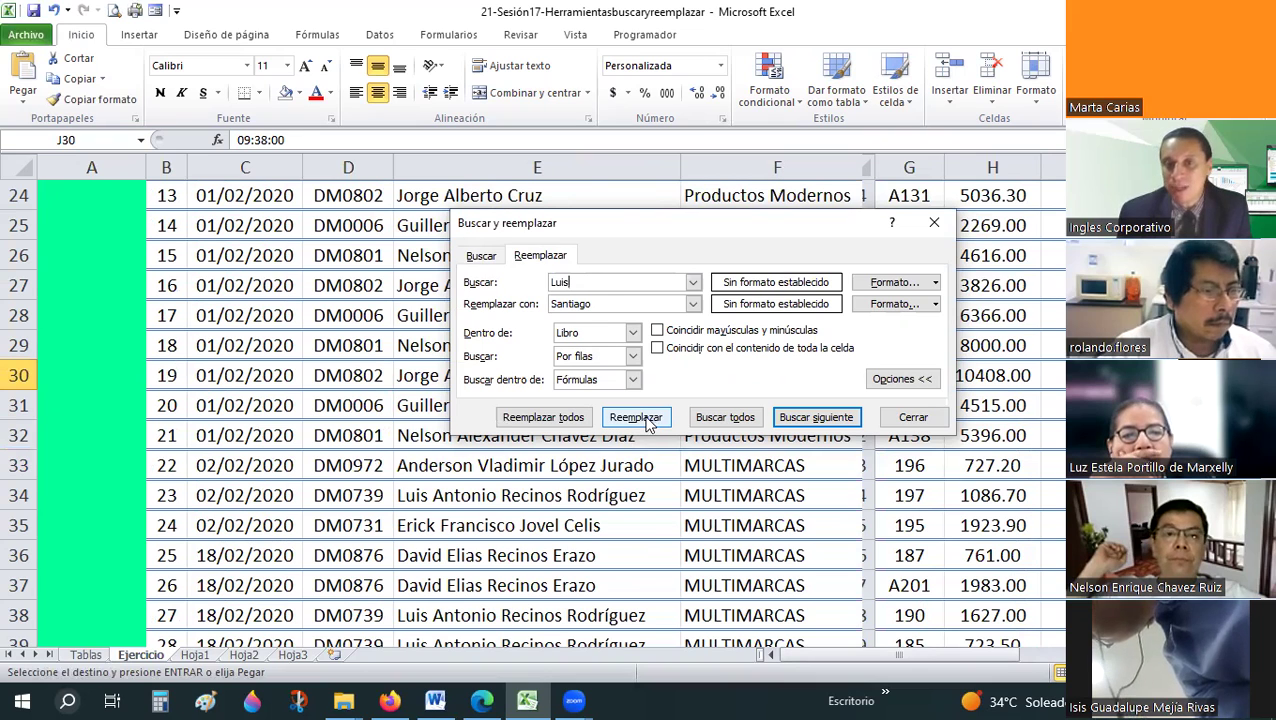
{"action": "left_click_drag", "start_coordinate": [619, 218], "coordinate": [804, 141]}
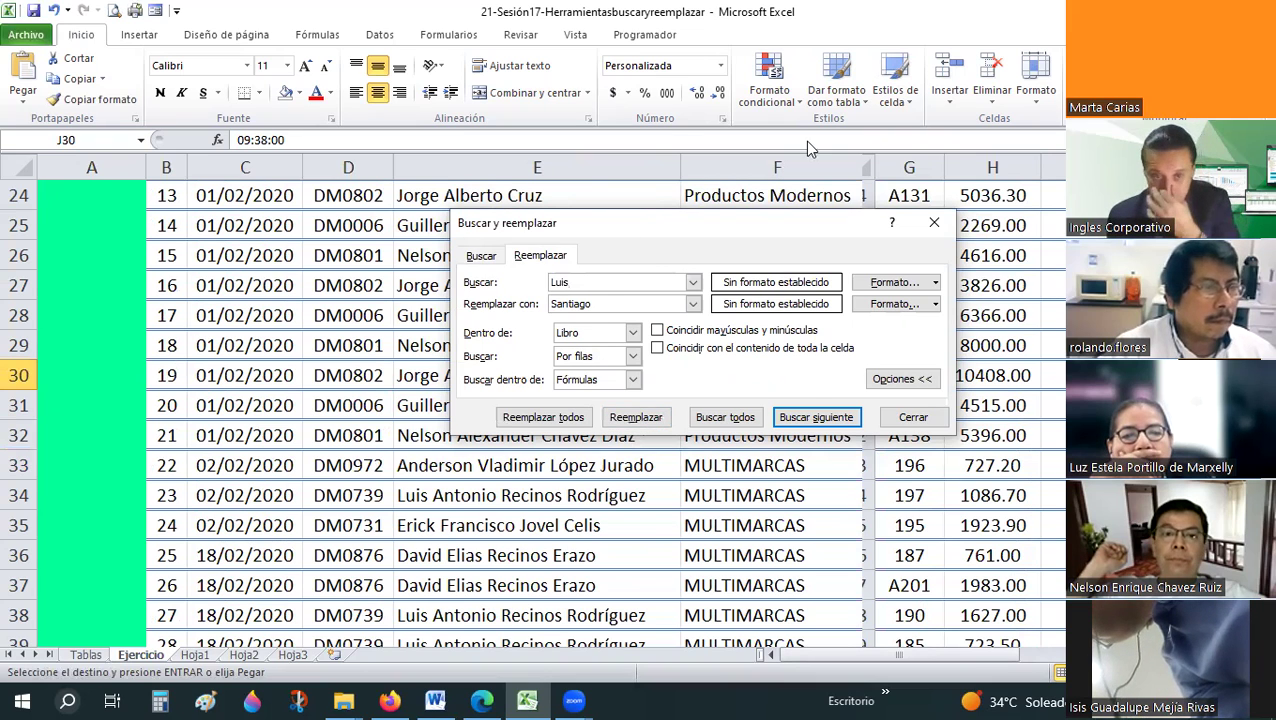
{"action": "left_click", "coordinate": [519, 497]}
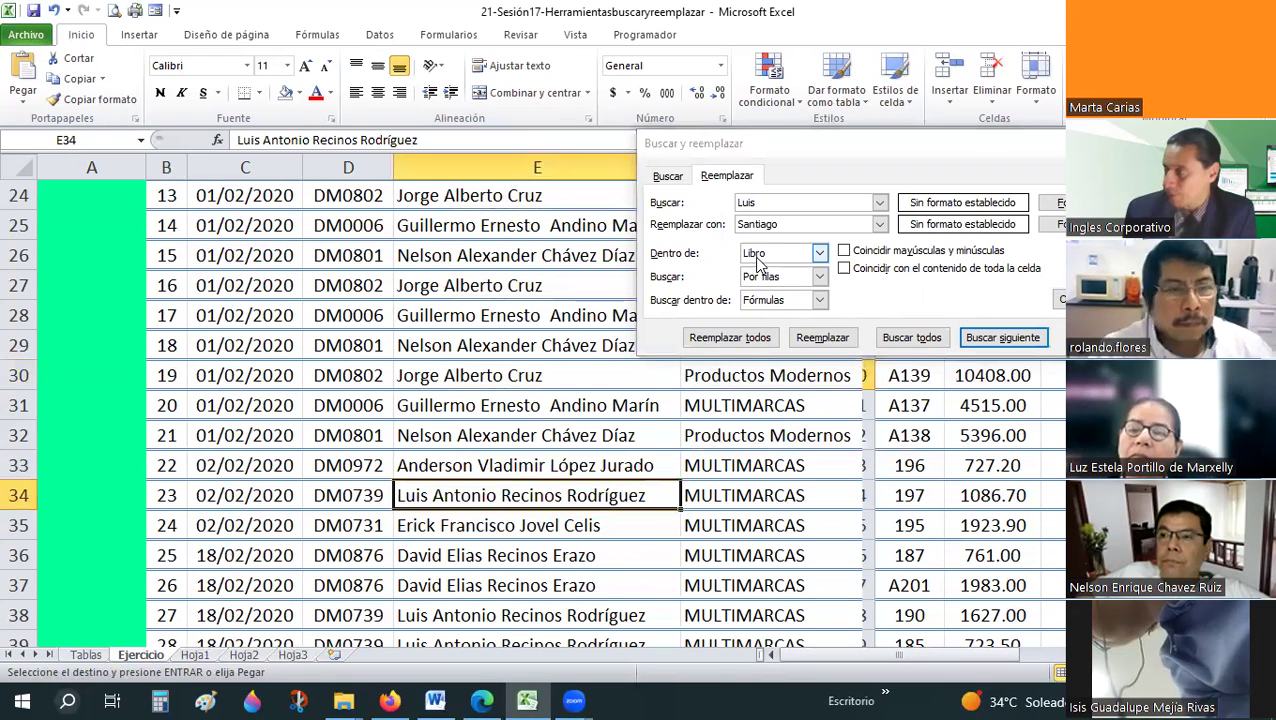
- Limit the search to Hoja and replace the first name in E34 only
{"action": "left_click", "coordinate": [760, 258]}
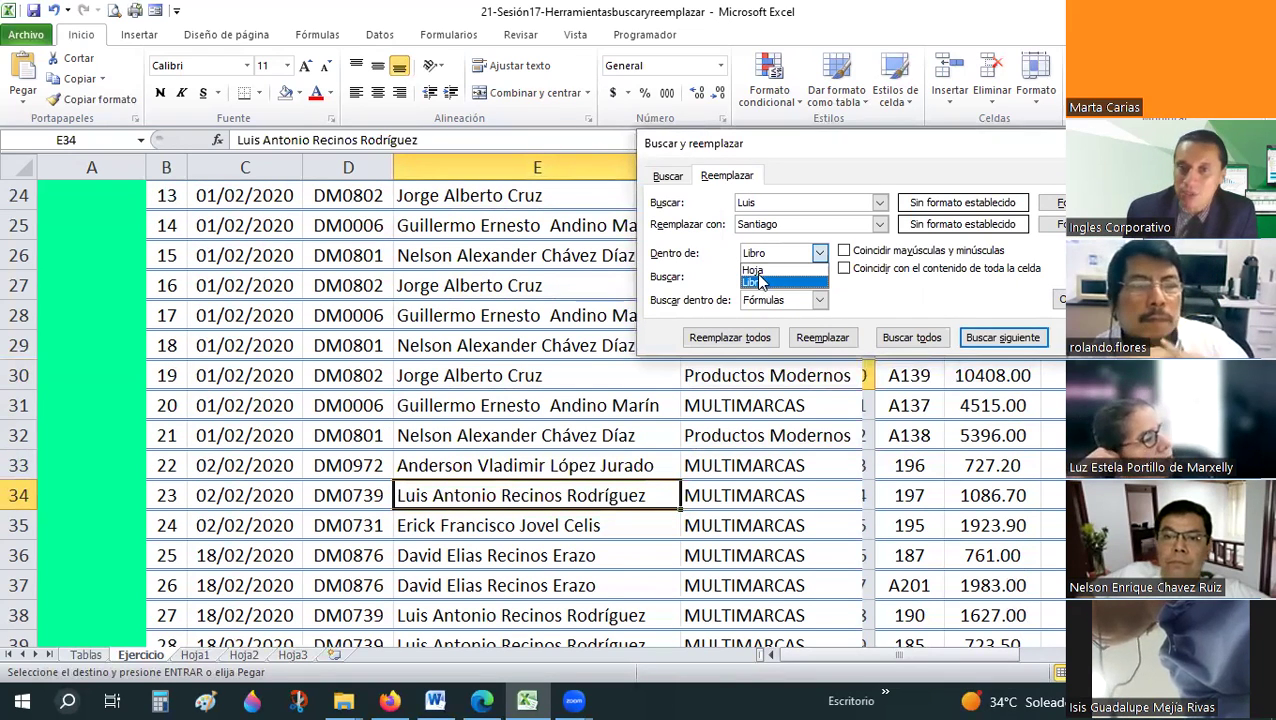
{"action": "left_click", "coordinate": [756, 270]}
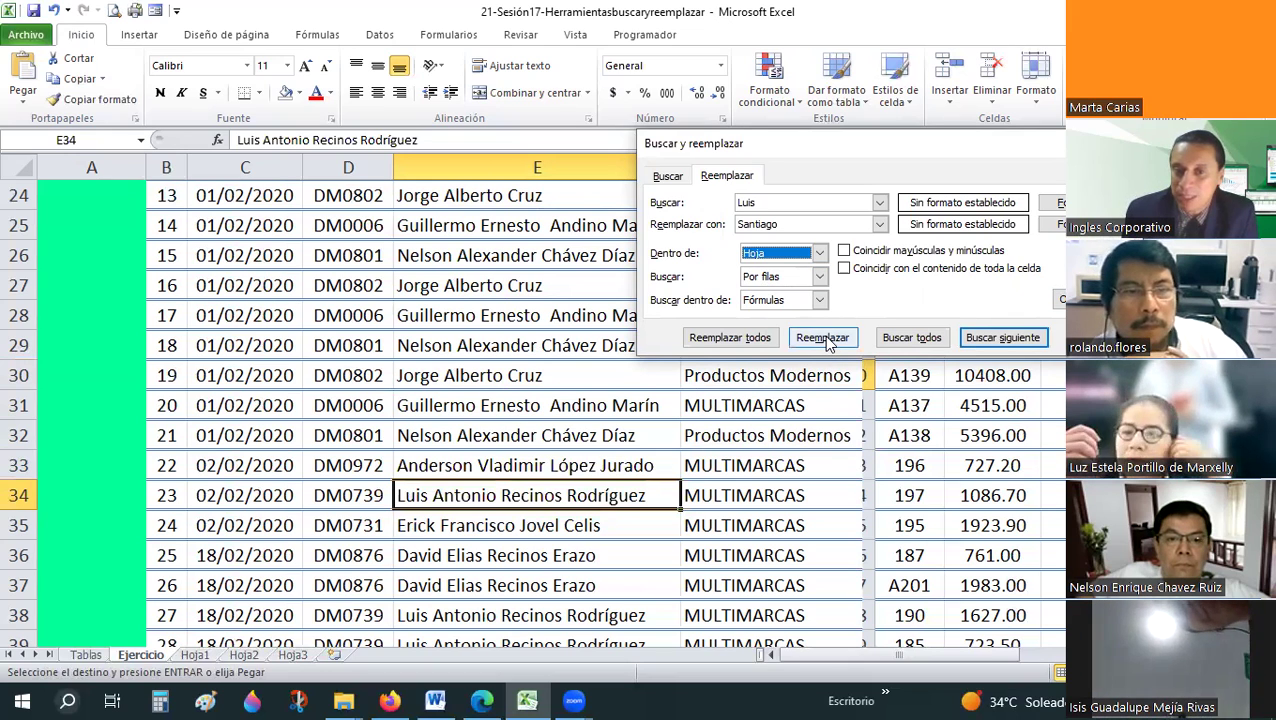
{"action": "left_click", "coordinate": [824, 339]}
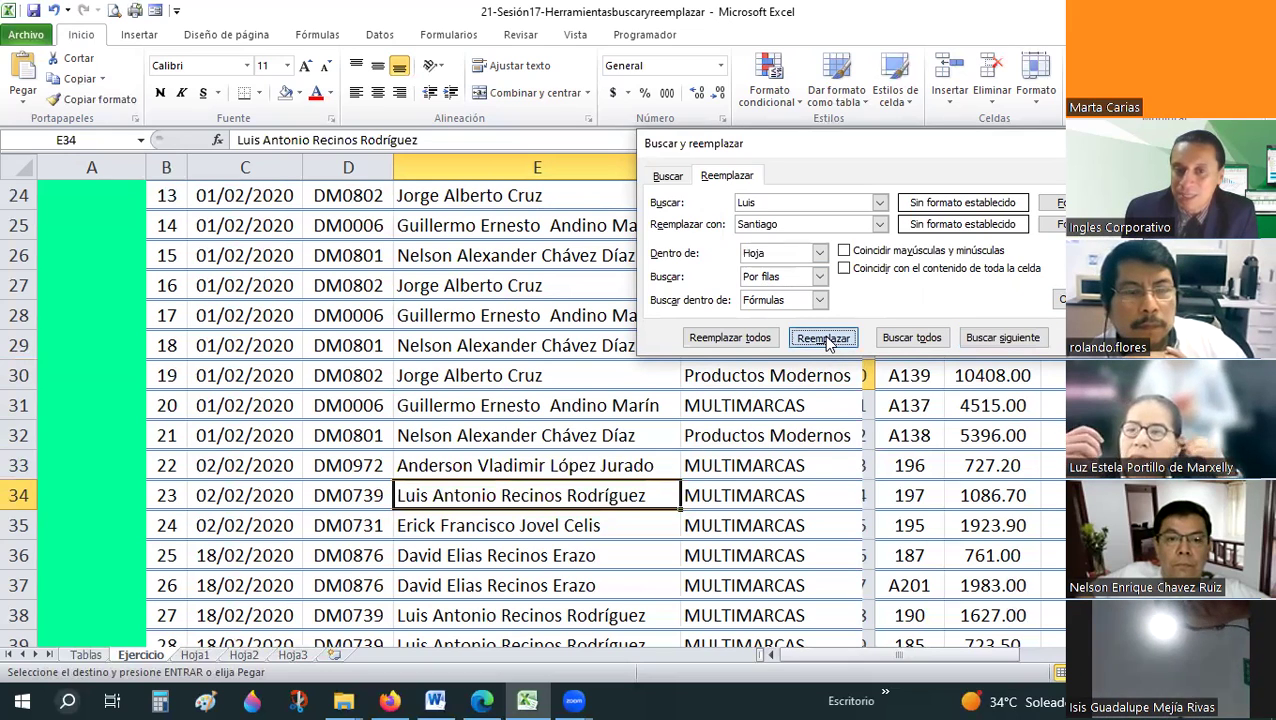
- Give cell E34 an orange fill, then move on to E38
{"action": "left_click", "coordinate": [512, 491]}
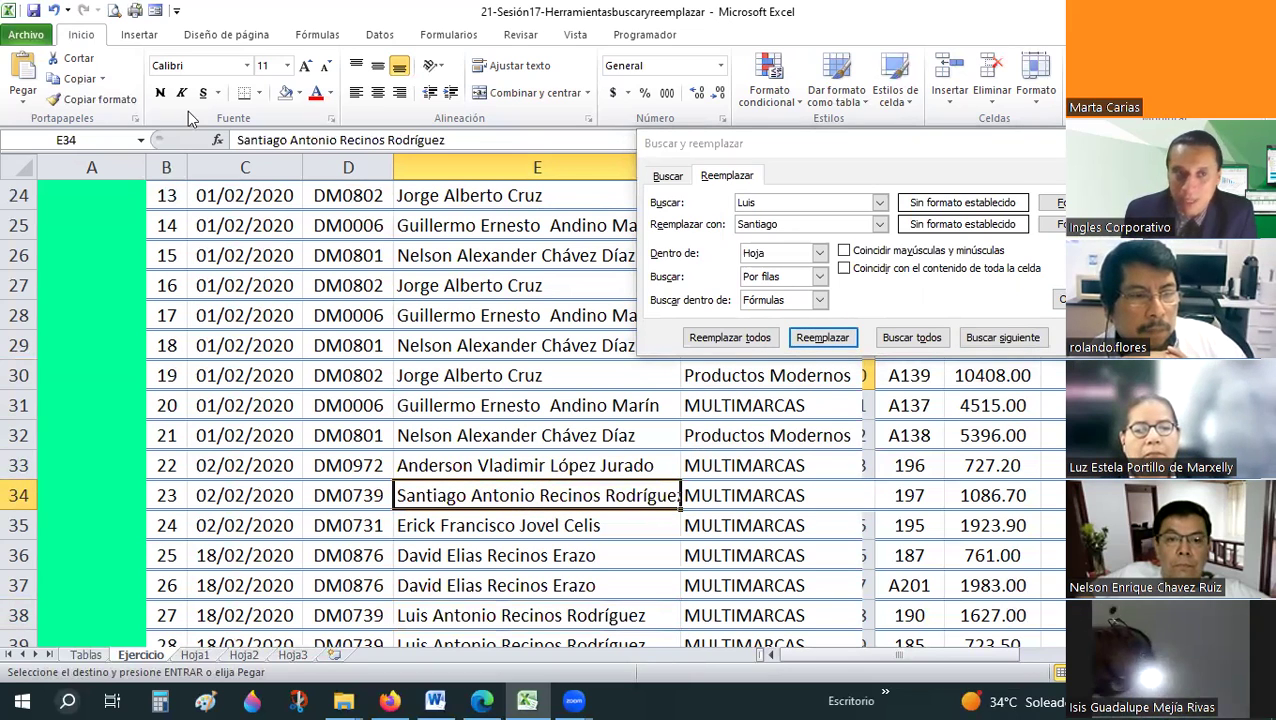
{"action": "left_click", "coordinate": [316, 233]}
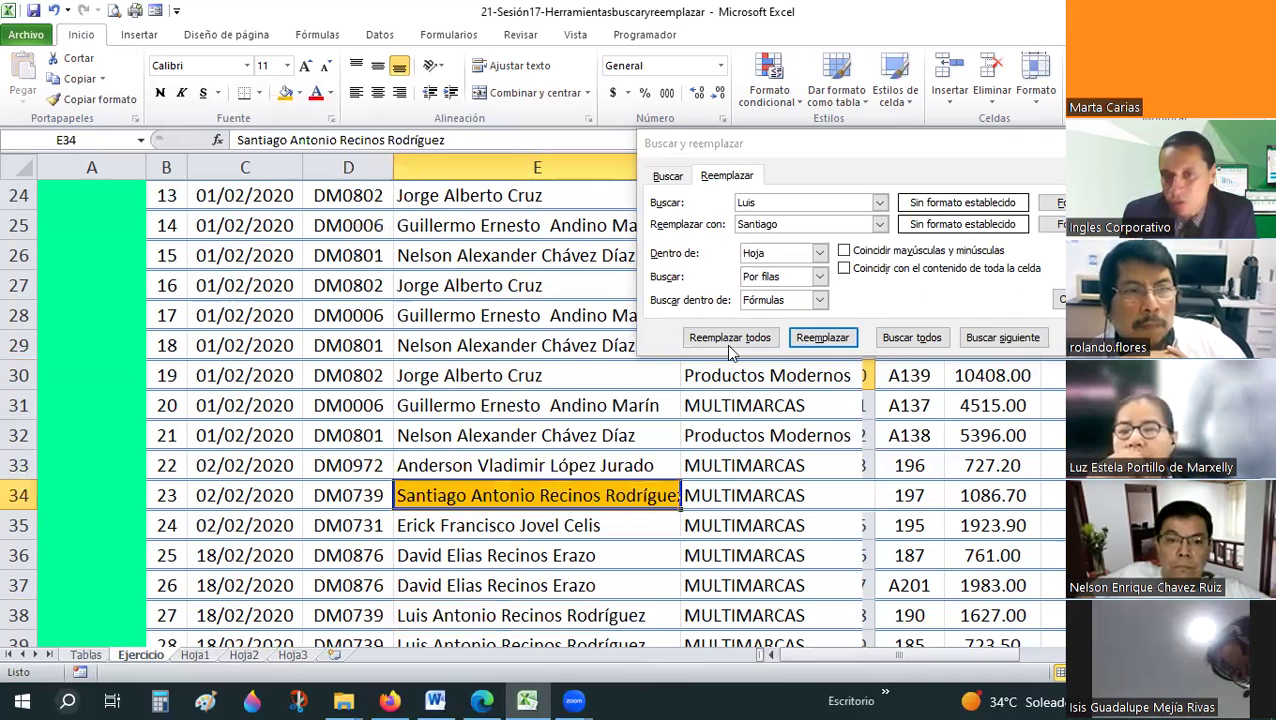
{"action": "left_click", "coordinate": [627, 437]}
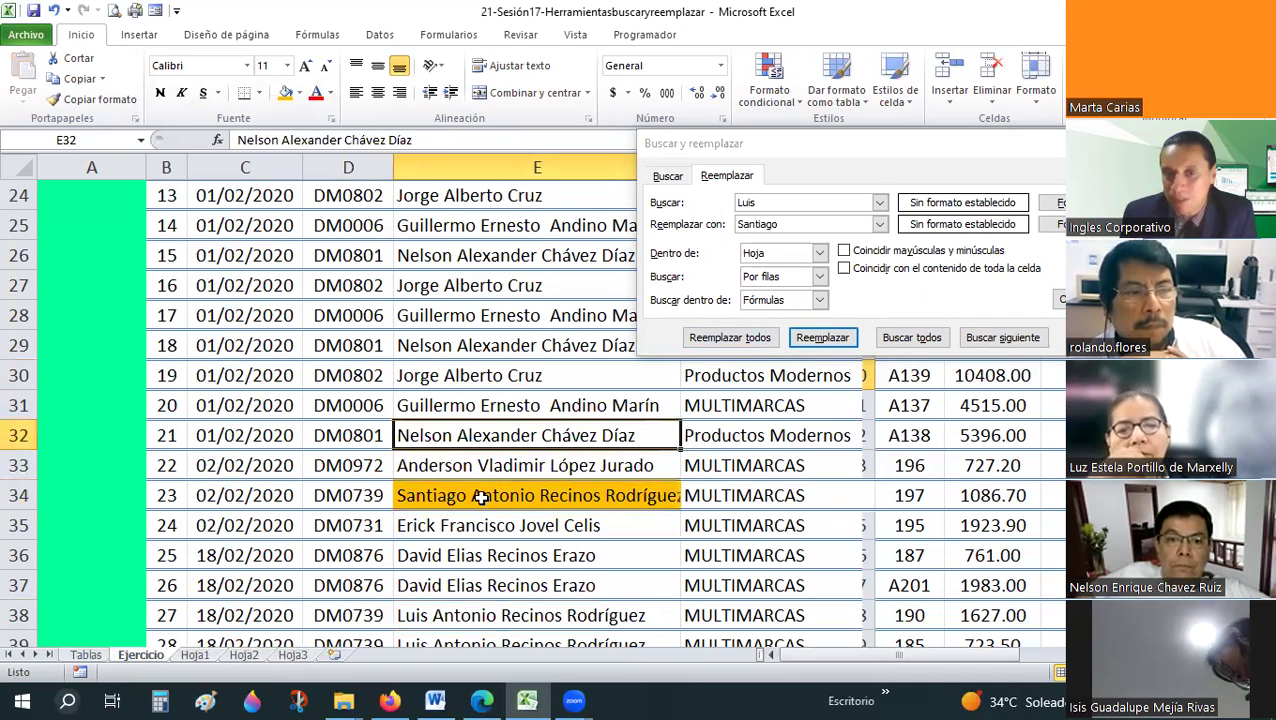
{"action": "left_click", "coordinate": [460, 495]}
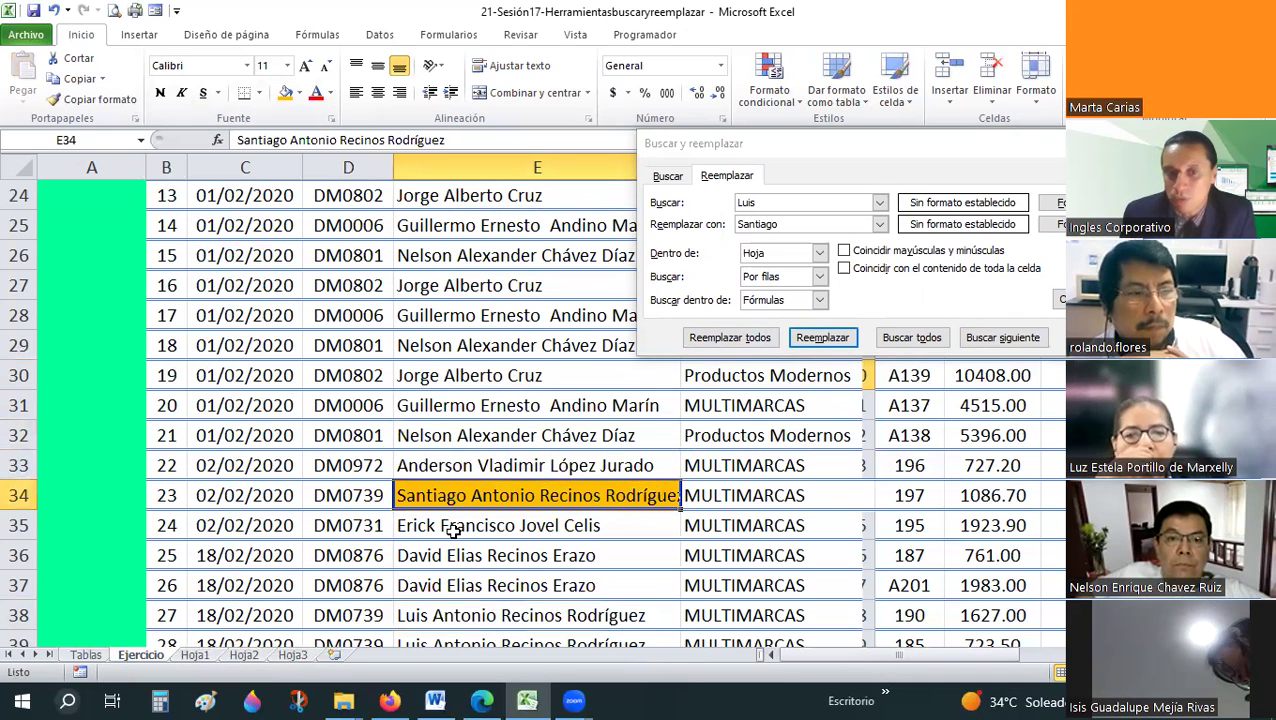
{"action": "left_click", "coordinate": [500, 615]}
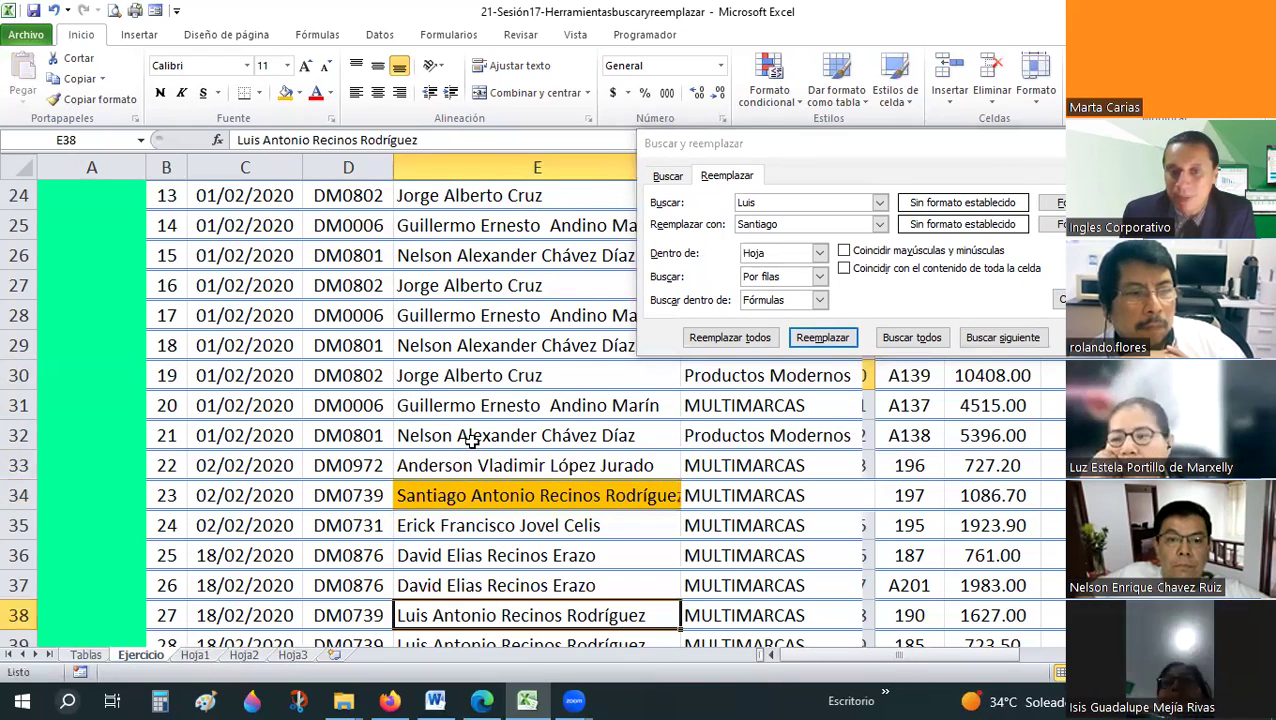
{"action": "scroll", "coordinate": [420, 360], "scroll_direction": "down", "scroll_amount": 3}
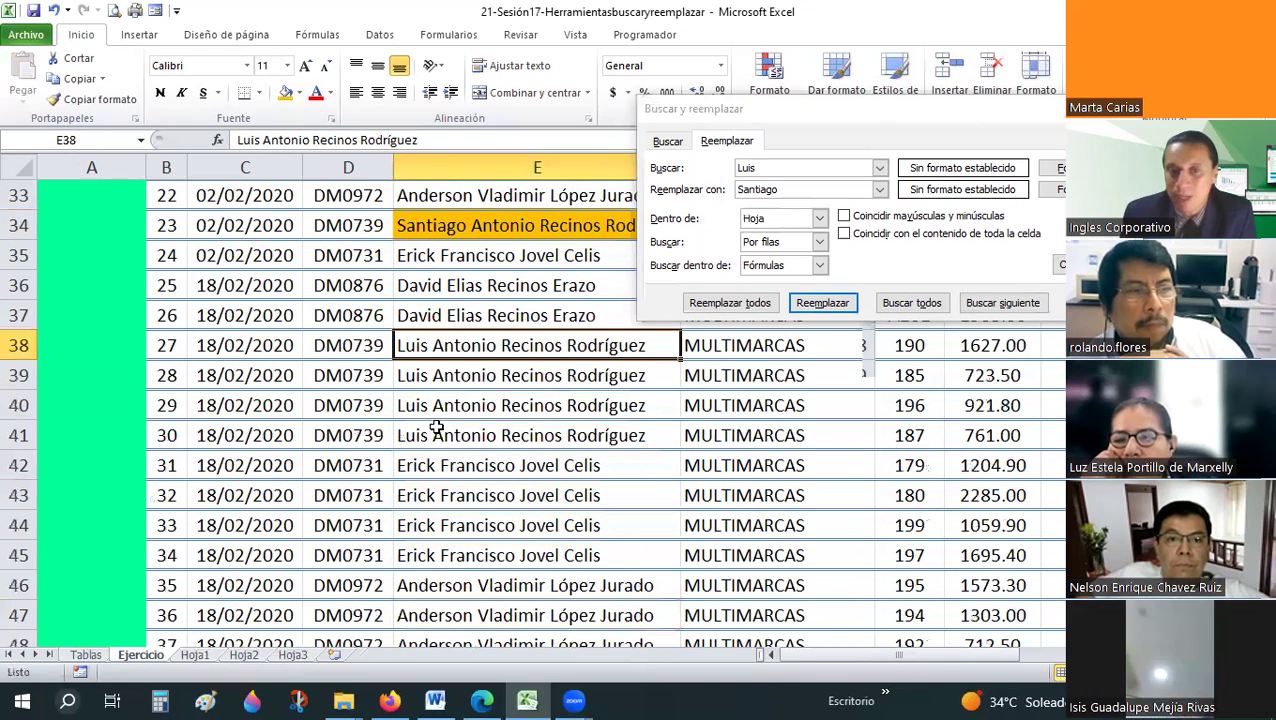
- Replace all remaining old first names on the sheet, 41 replacements, and dismiss the message
{"action": "left_click", "coordinate": [730, 303]}
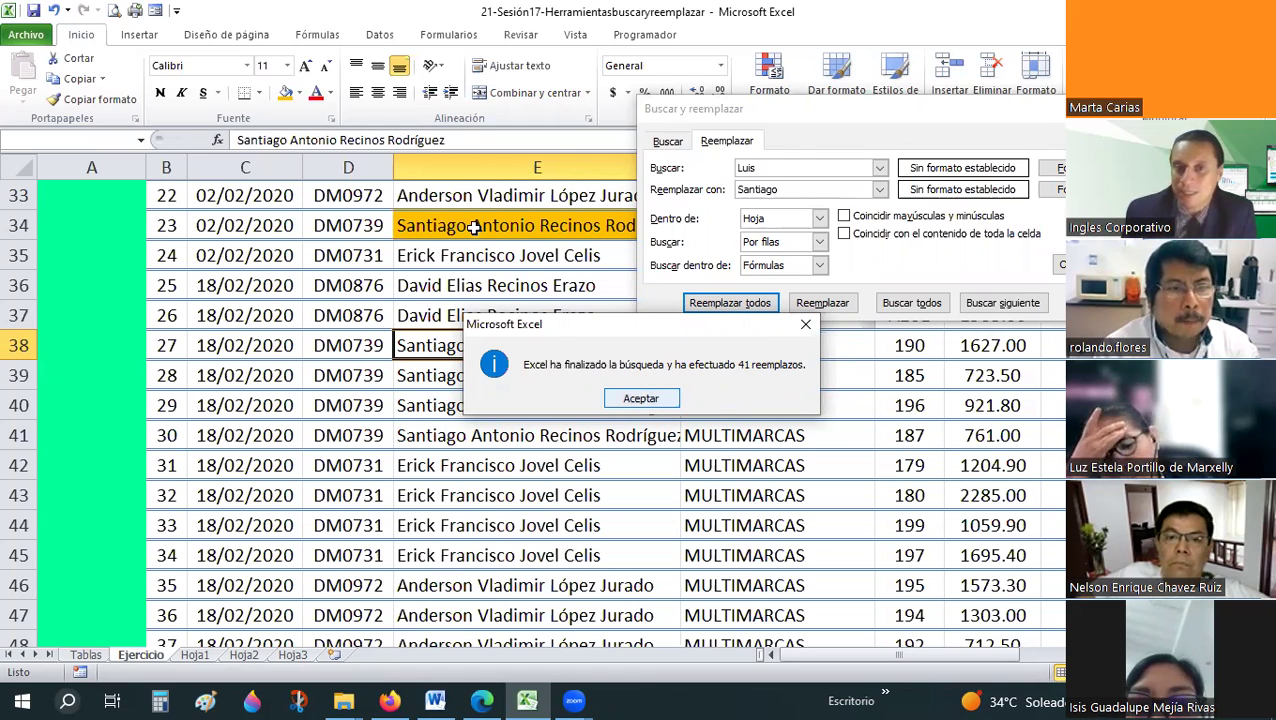
{"action": "key", "text": "Return"}
{"action": "left_click", "coordinate": [661, 230]}
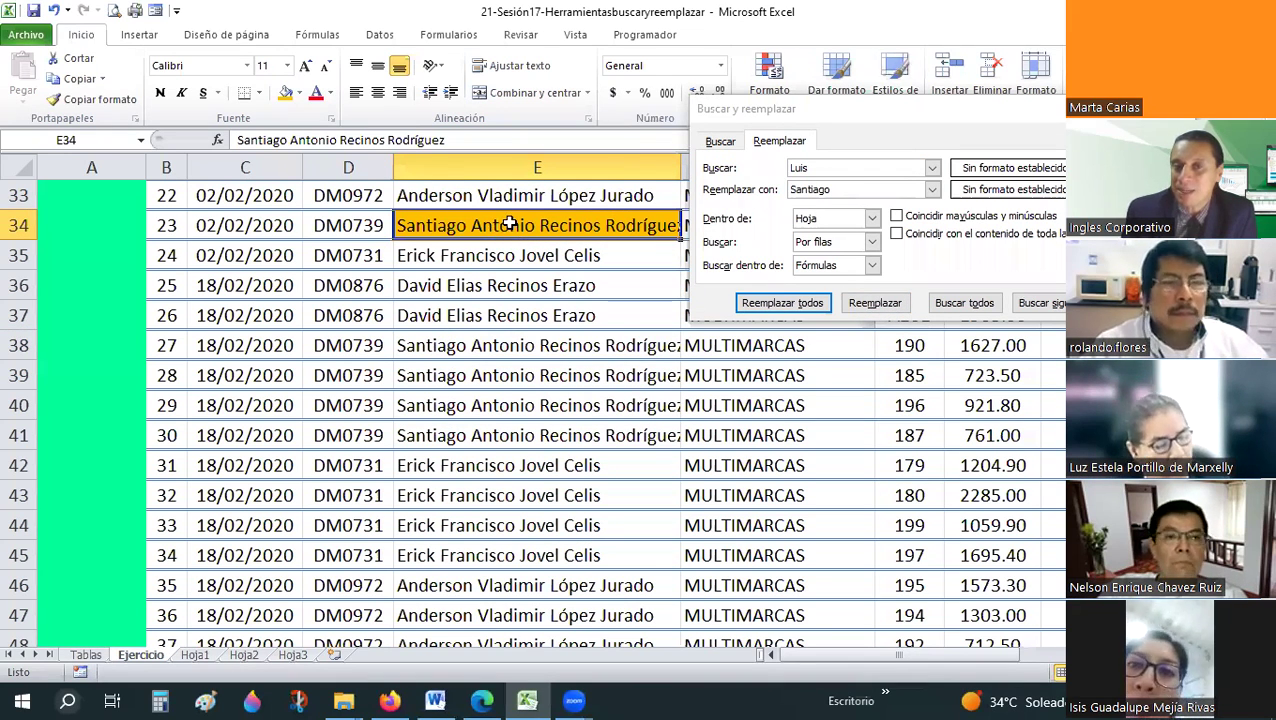
{"action": "left_click", "coordinate": [493, 430]}
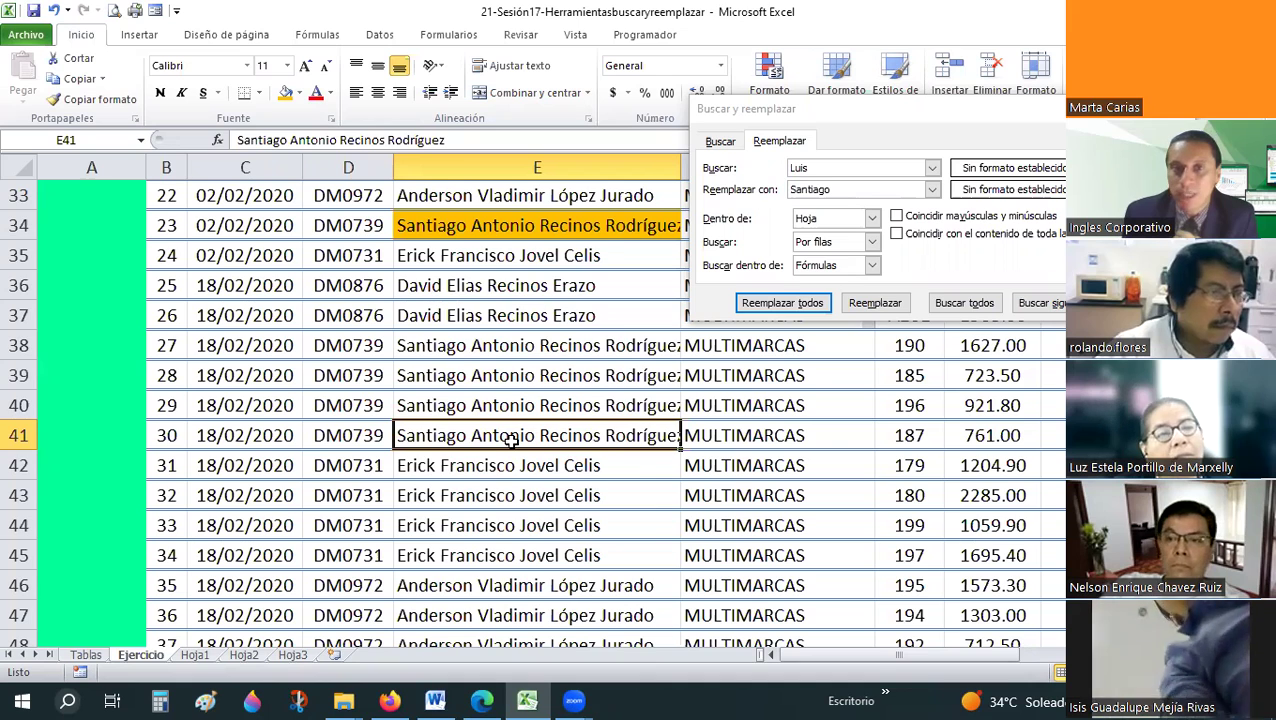
{"action": "scroll", "coordinate": [512, 440], "scroll_direction": "up", "scroll_amount": 1}
{"action": "scroll", "coordinate": [512, 440], "scroll_direction": "up", "scroll_amount": 7}
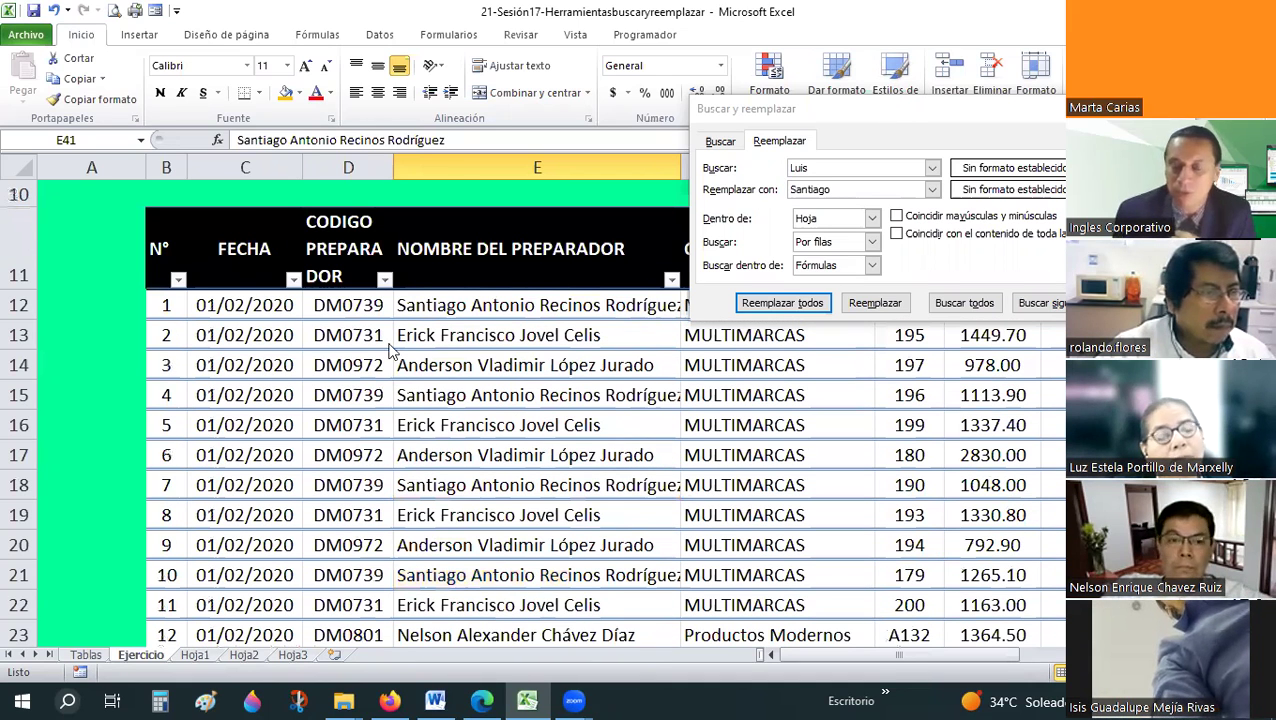
{"action": "left_click_drag", "start_coordinate": [884, 124], "coordinate": [391, 350]}
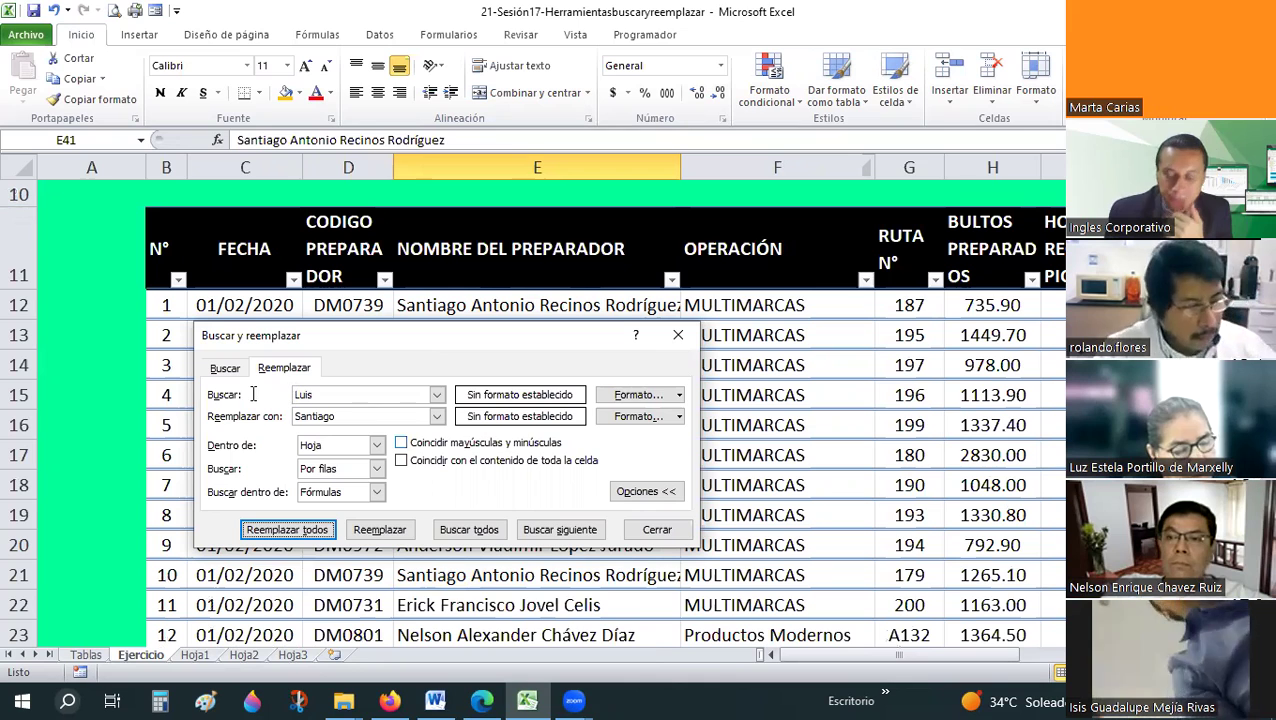
- Clear the replacement text and set the search term to ANDA
{"action": "double_click", "coordinate": [362, 396]}
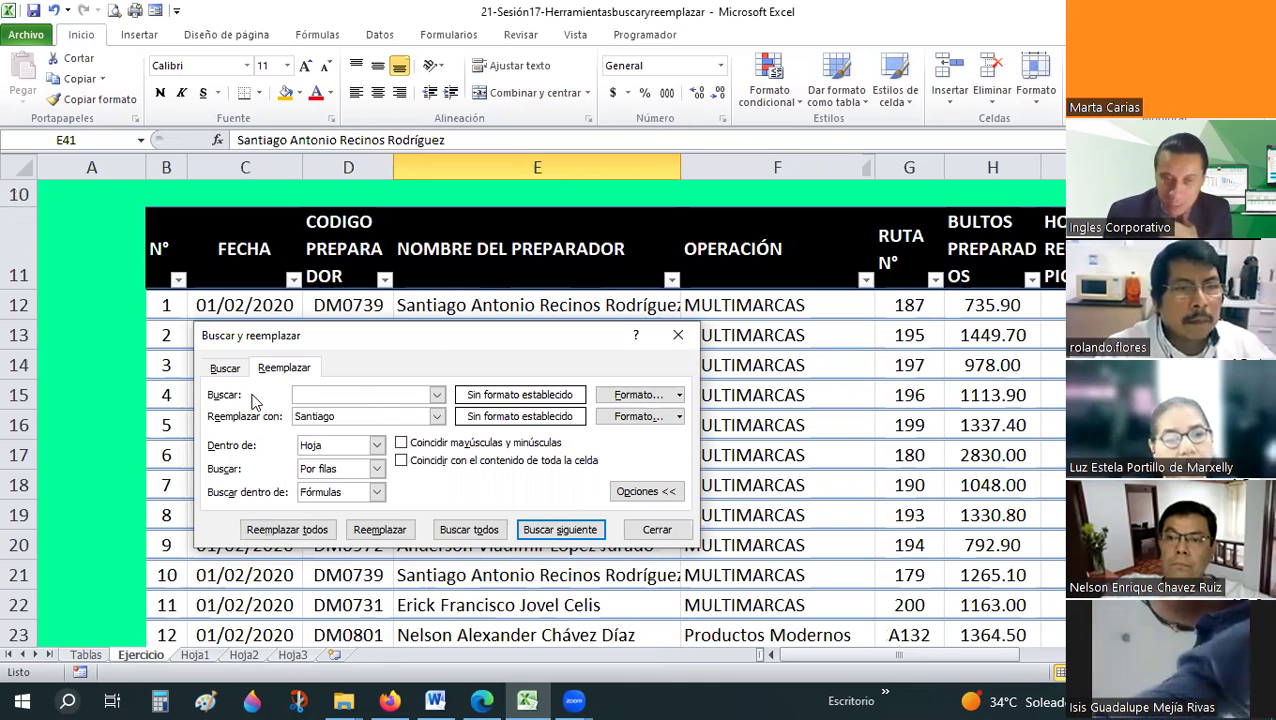
{"action": "key", "text": "Tab"}
{"action": "key", "text": "BackSpace"}
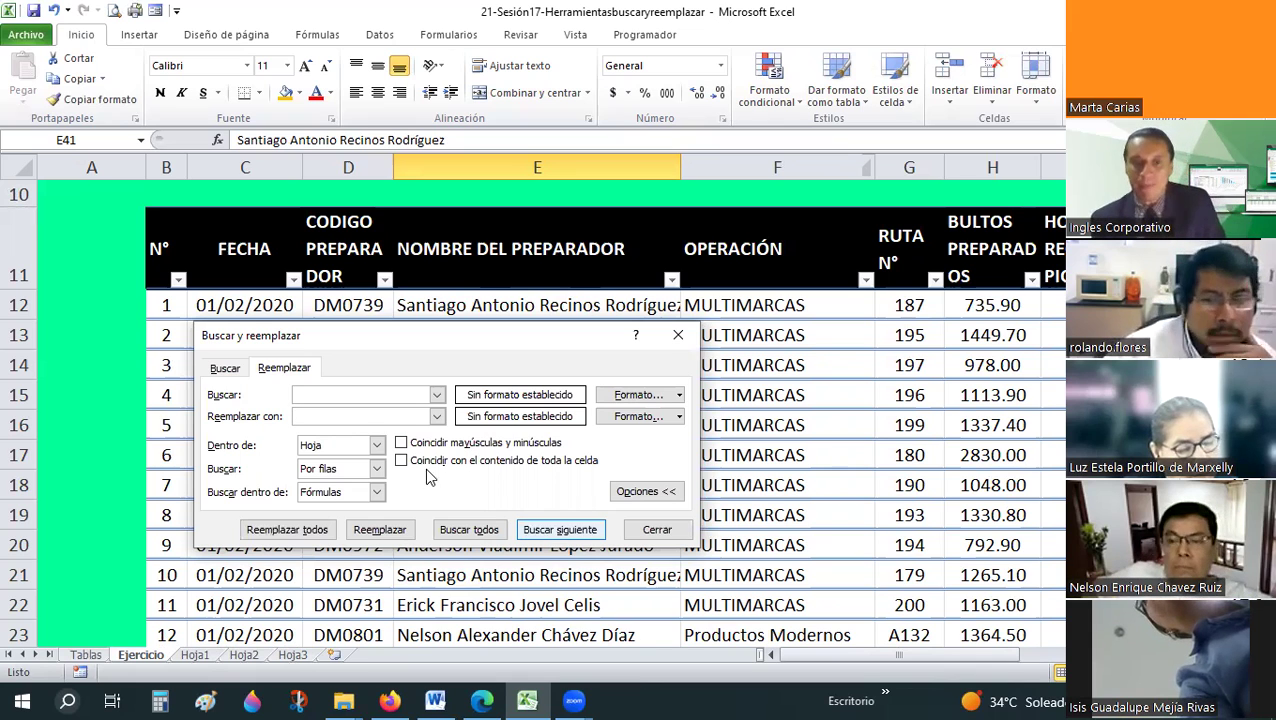
{"action": "left_click", "coordinate": [369, 395]}
{"action": "type", "text": "NDA"}
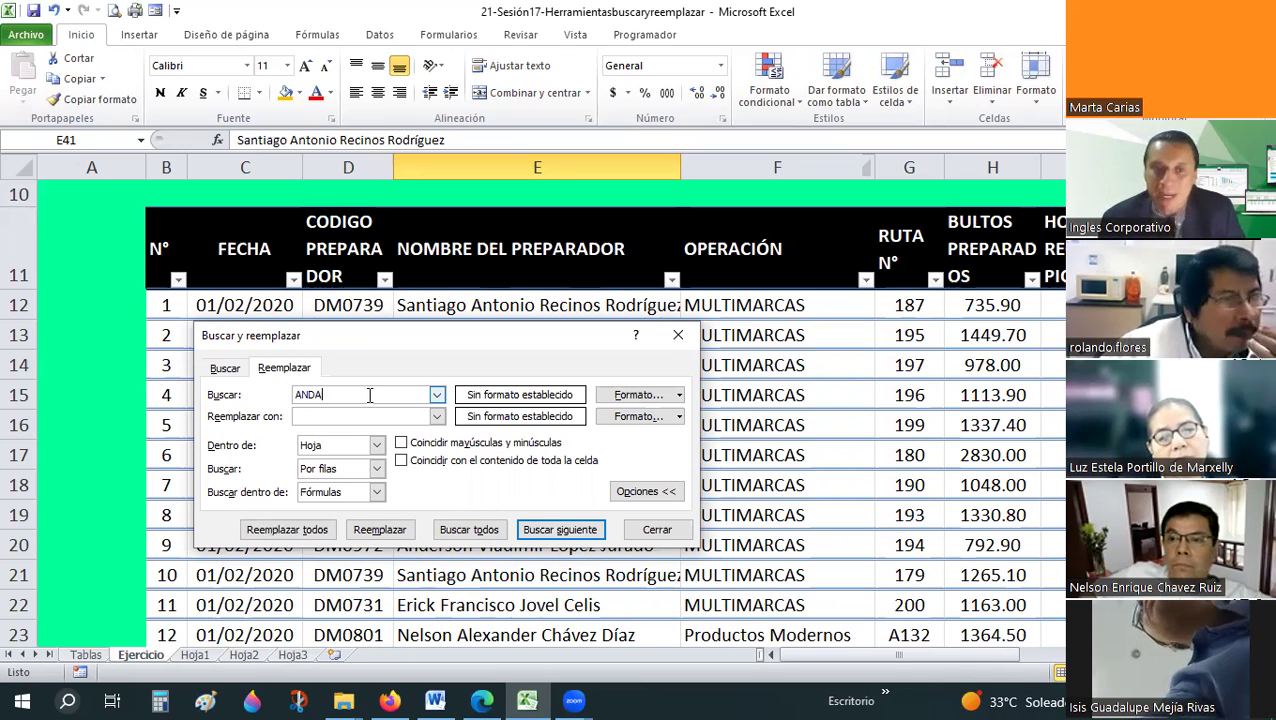
- Turn on 'Coincidir mayúsculas y minúsculas', searching within cell values, and return to the Buscar tab
{"action": "left_click", "coordinate": [376, 492]}
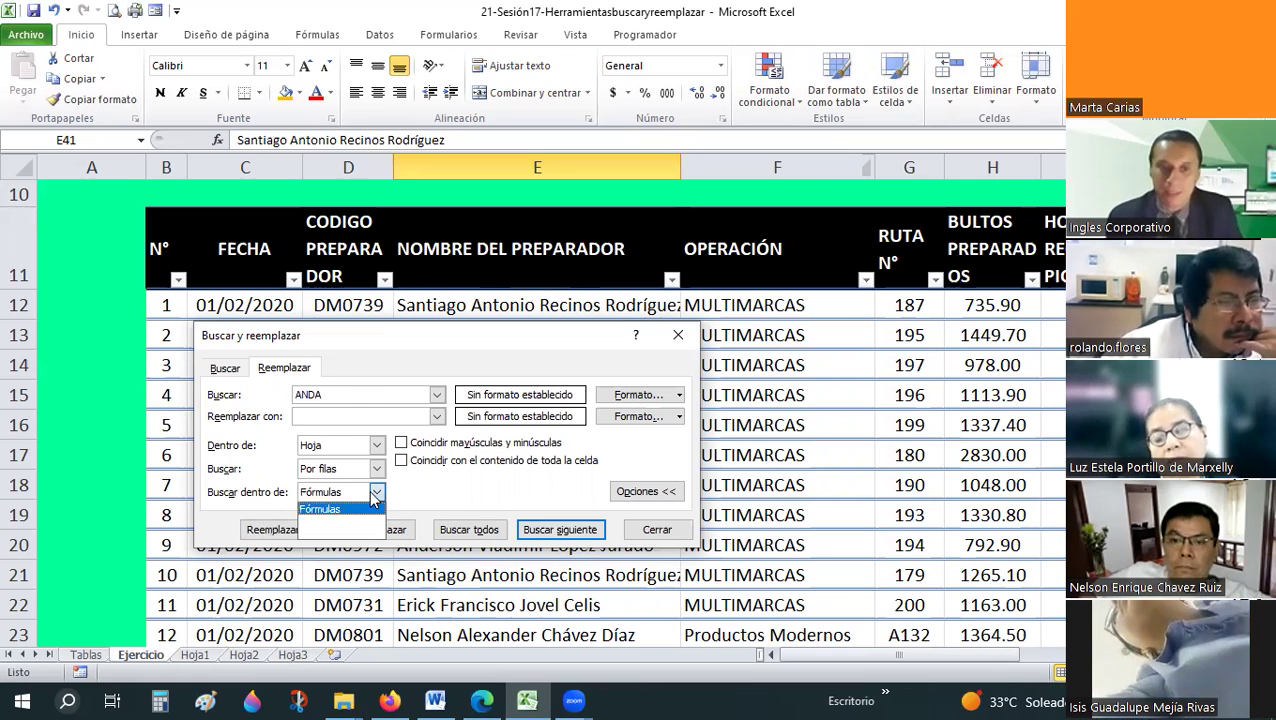
{"action": "left_click", "coordinate": [222, 370]}
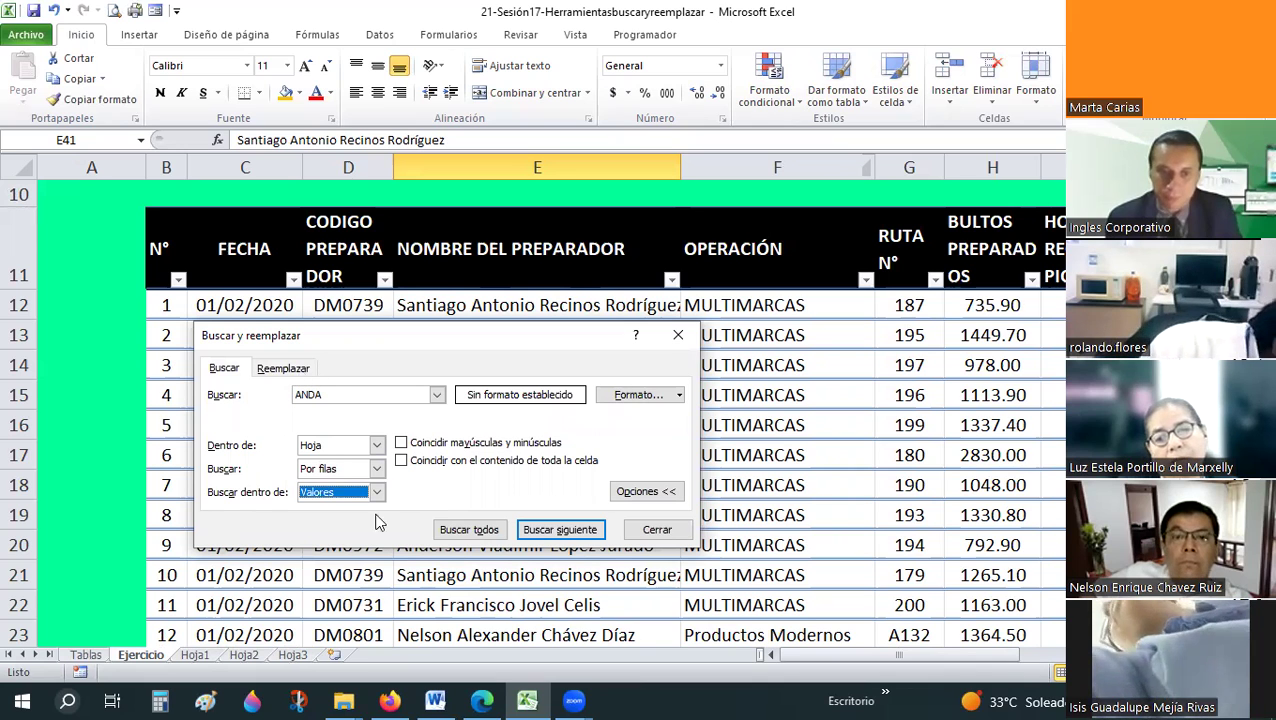
{"action": "left_click", "coordinate": [285, 368]}
{"action": "left_click", "coordinate": [376, 492]}
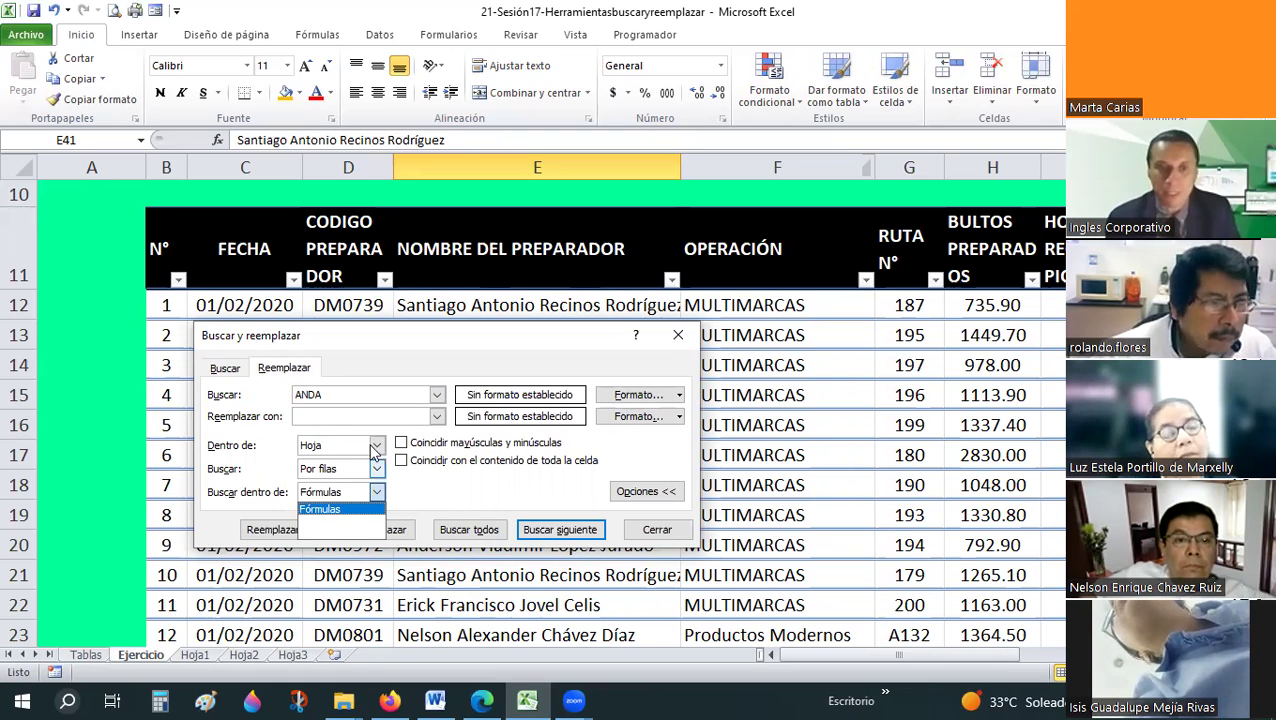
{"action": "left_click", "coordinate": [365, 447]}
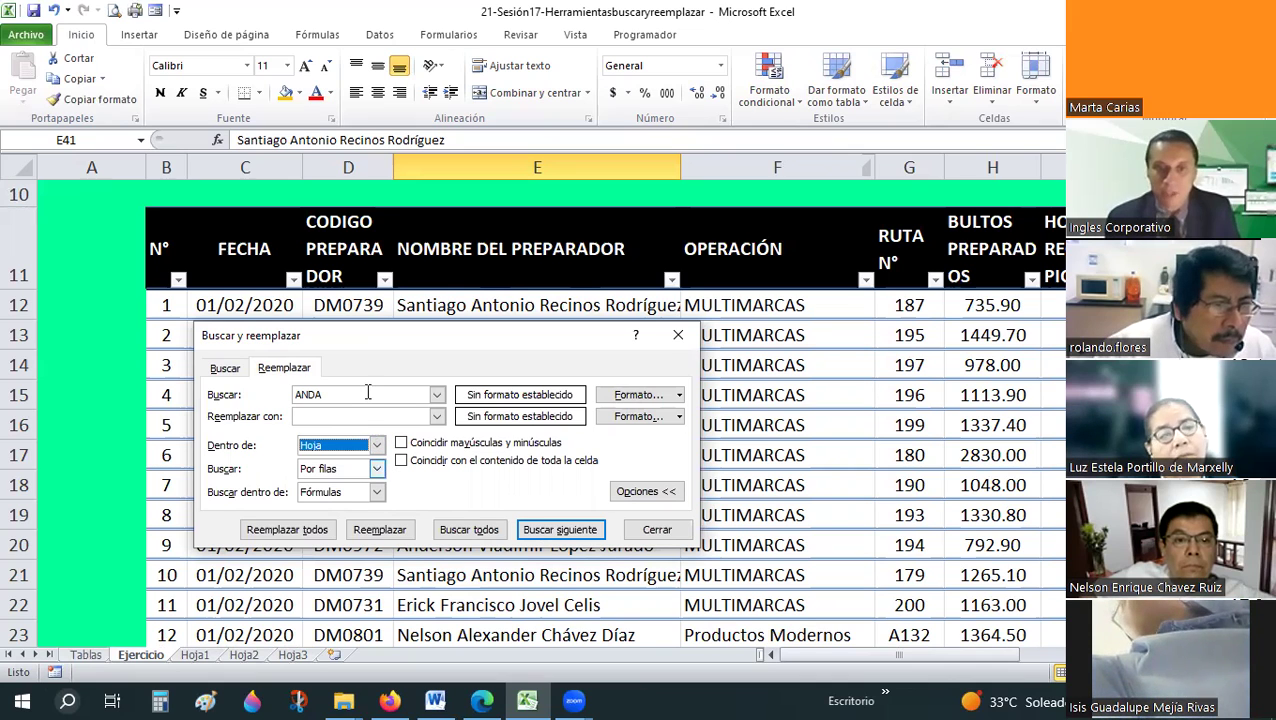
{"action": "left_click", "coordinate": [400, 443]}
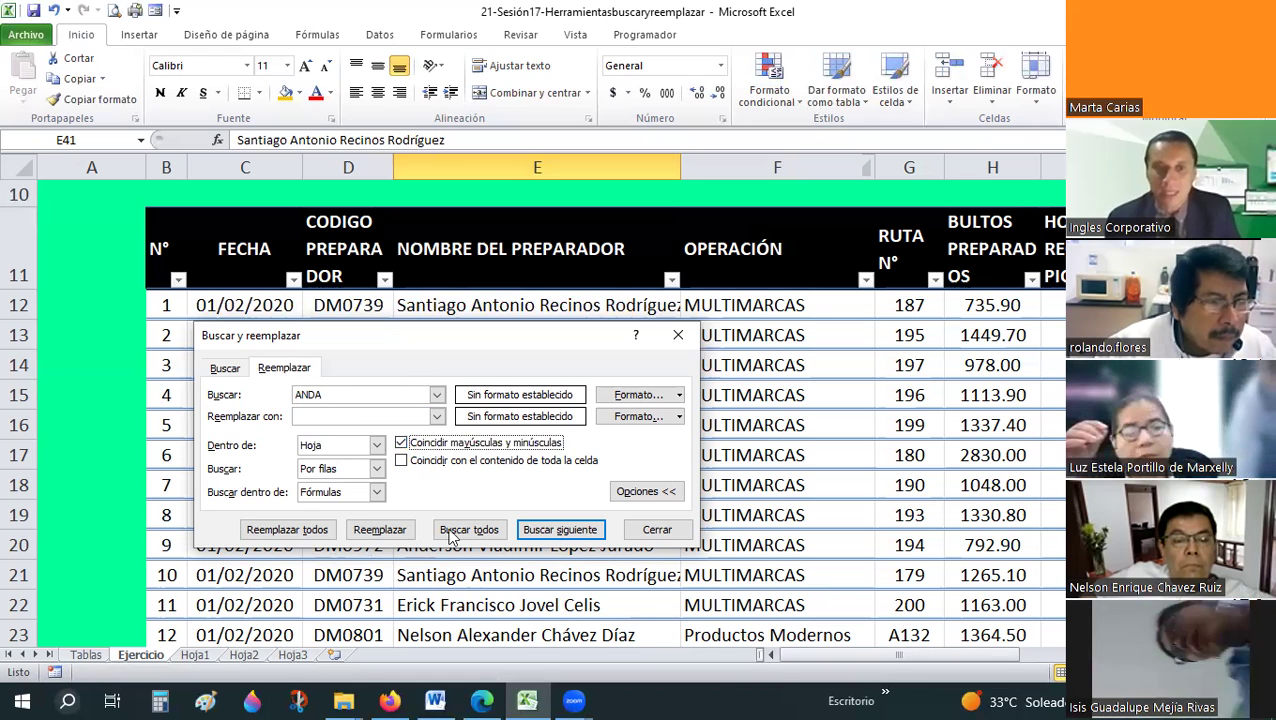
{"action": "key", "text": "ctrl+b"}
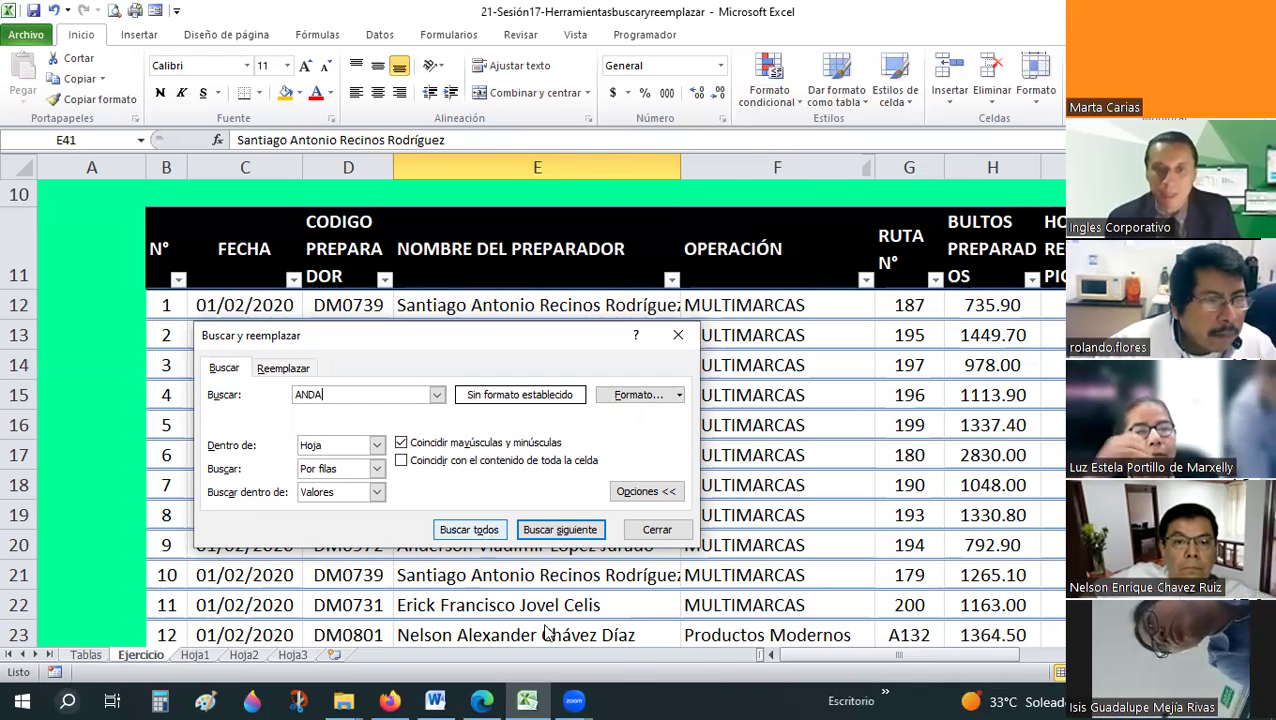
- Find the case-matched ANDA entry in R452, moving the dialog off column R
{"action": "left_click", "coordinate": [560, 530]}
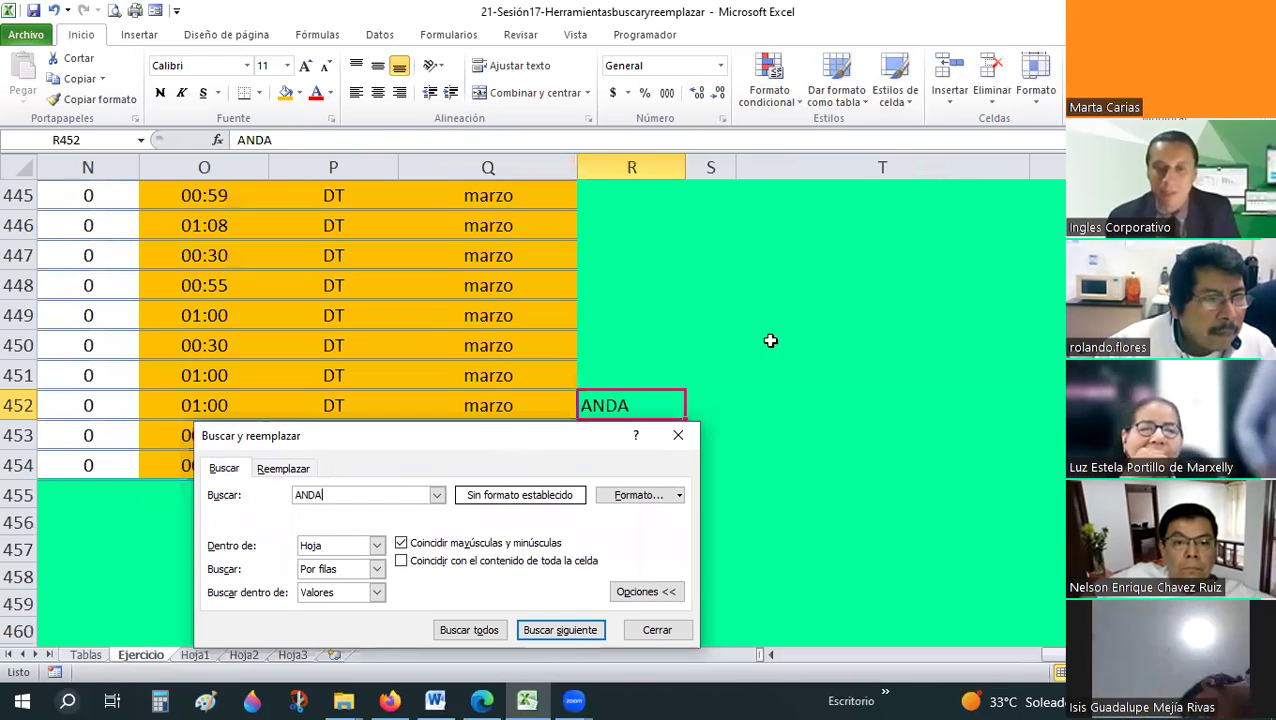
{"action": "left_click_drag", "start_coordinate": [510, 438], "coordinate": [977, 101]}
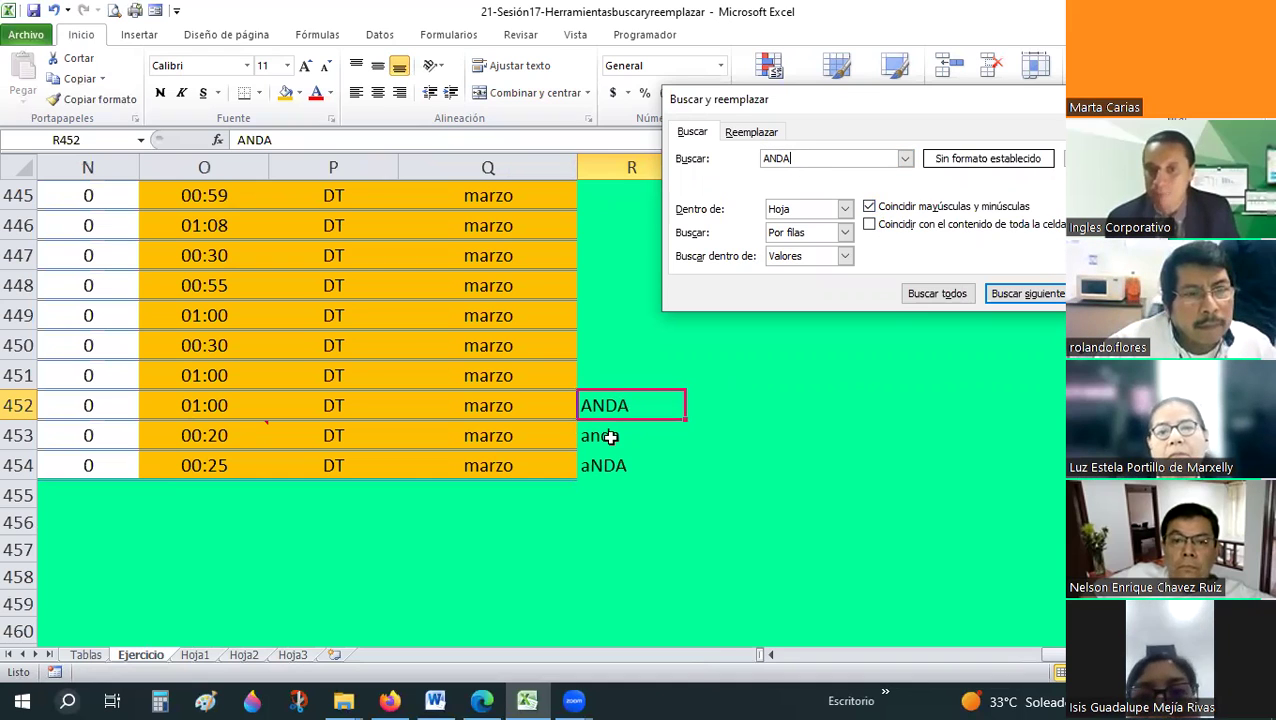
{"action": "left_click", "coordinate": [1022, 298]}
{"action": "left_click", "coordinate": [1029, 298]}
{"action": "left_click", "coordinate": [1029, 297]}
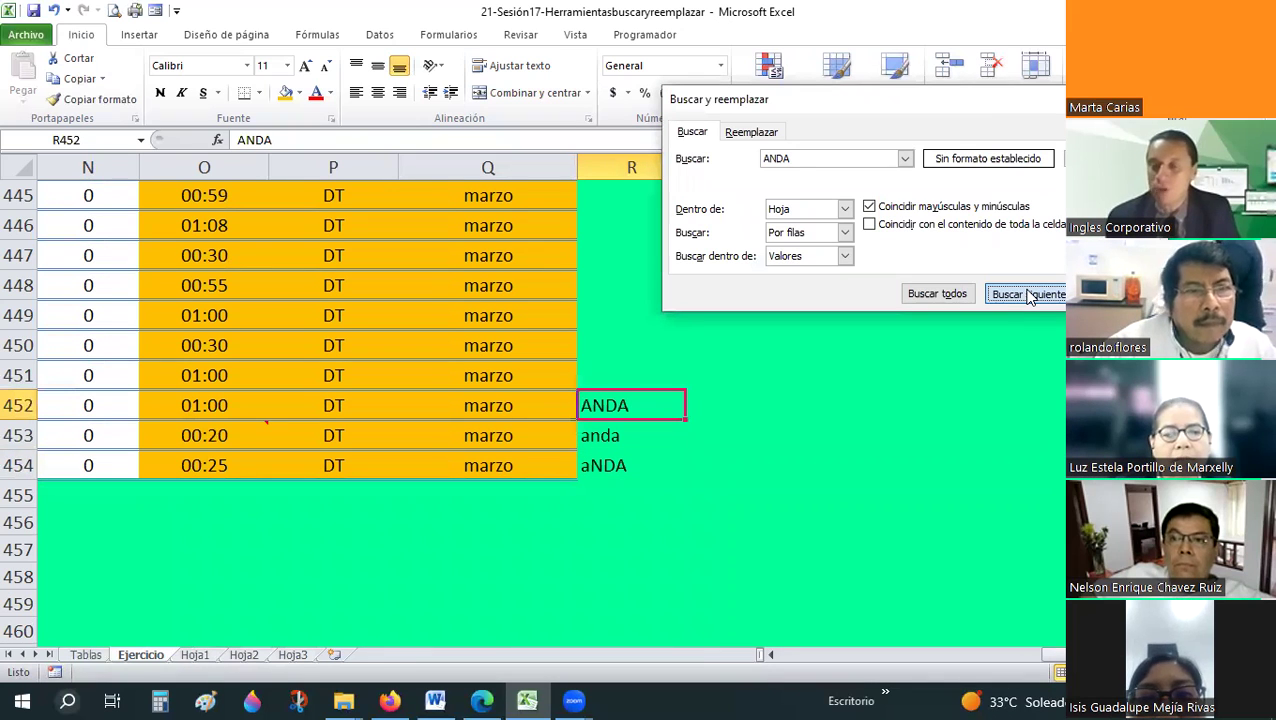
- Turn off case matching to find lowercase anda in R453, then return to B11
{"action": "left_click", "coordinate": [869, 206]}
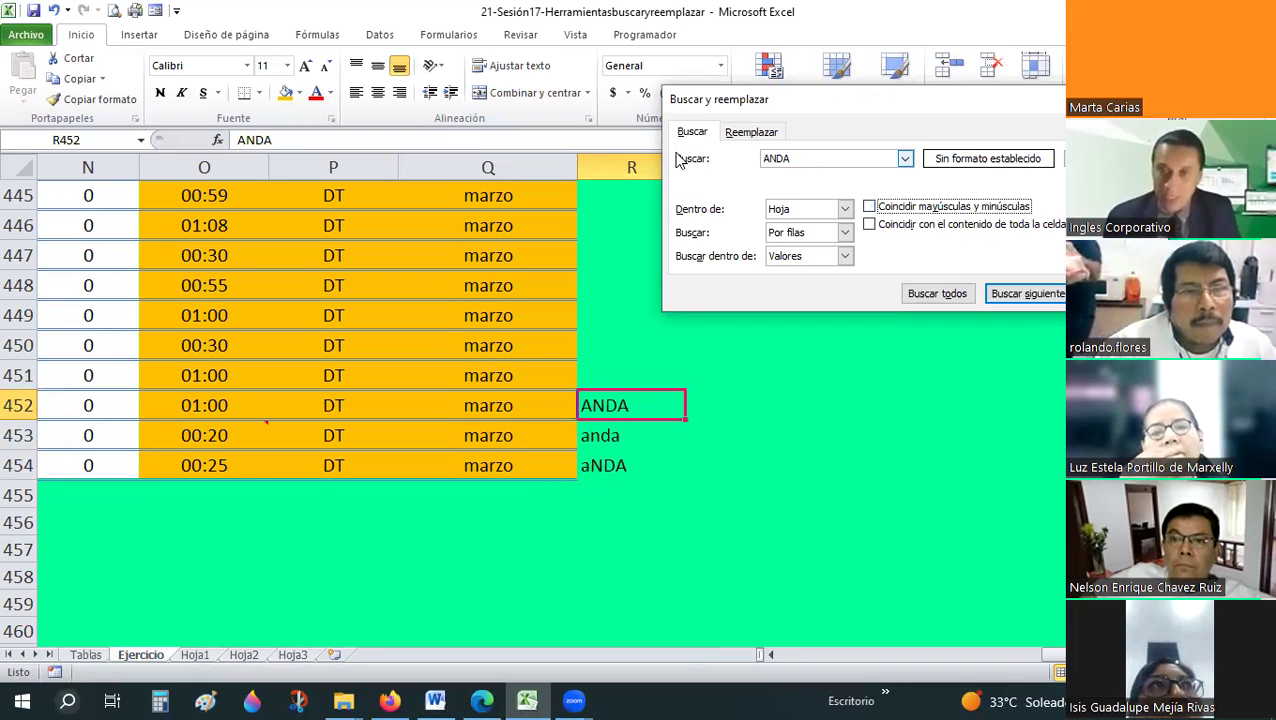
{"action": "key", "text": "Return"}
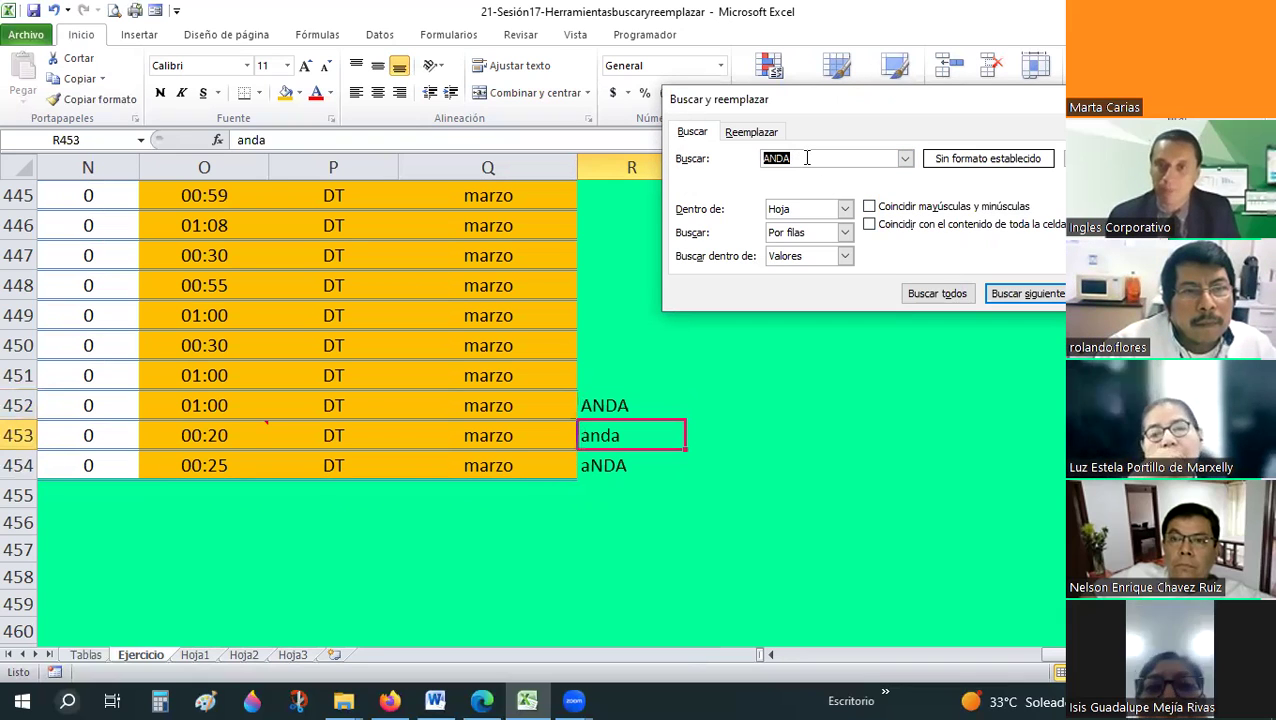
{"action": "left_click", "coordinate": [806, 159]}
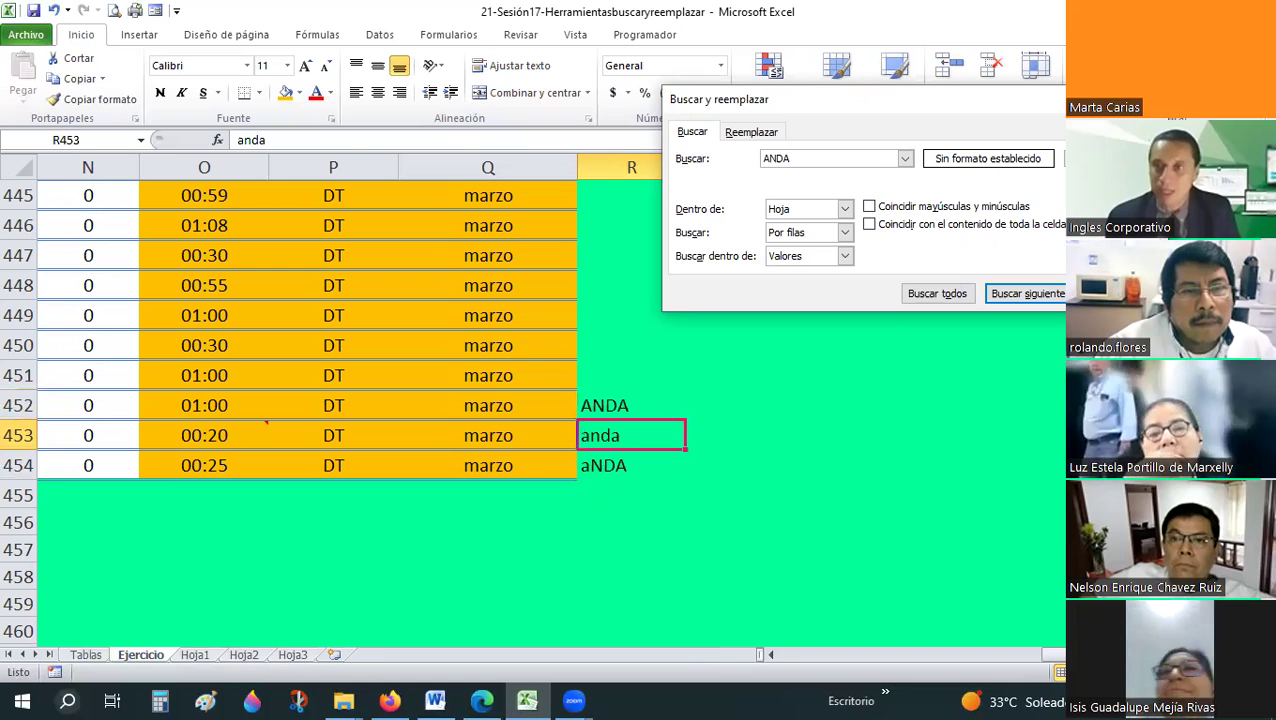
{"action": "key", "text": "F5"}
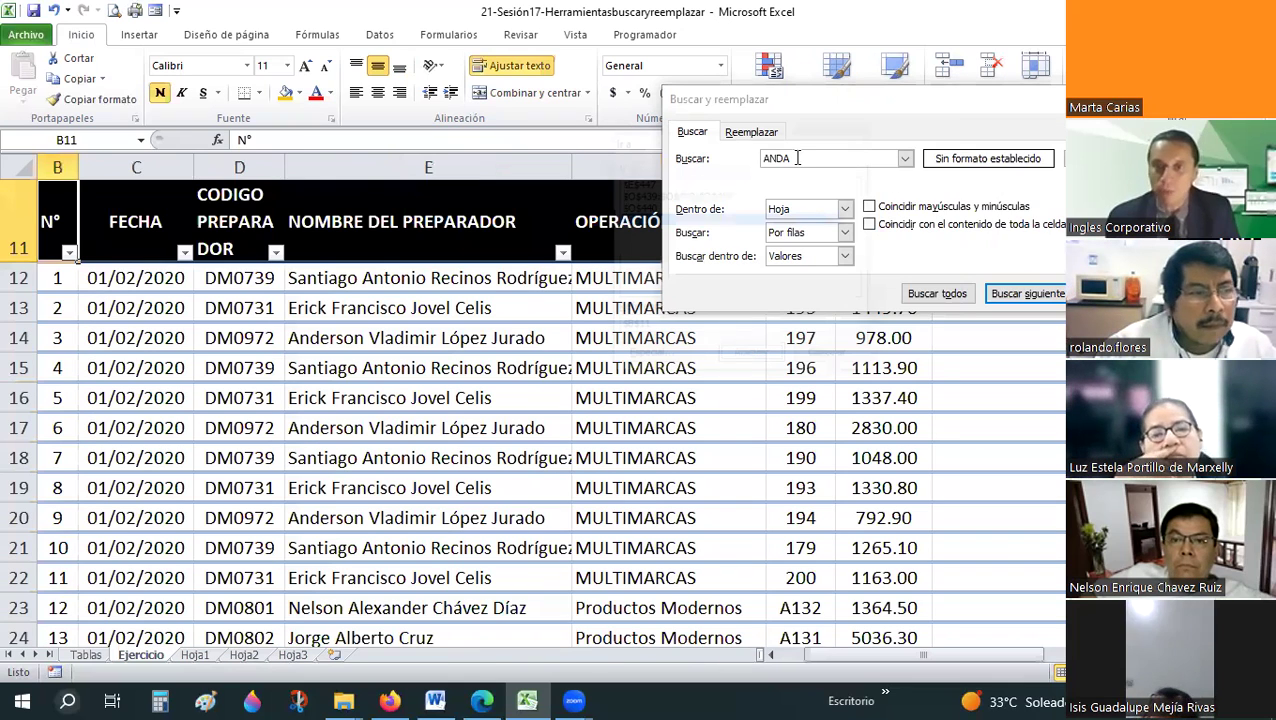
- List all ANDA matches with Buscar todos and visit R453 and R454 from the results
{"action": "left_click", "coordinate": [793, 159]}
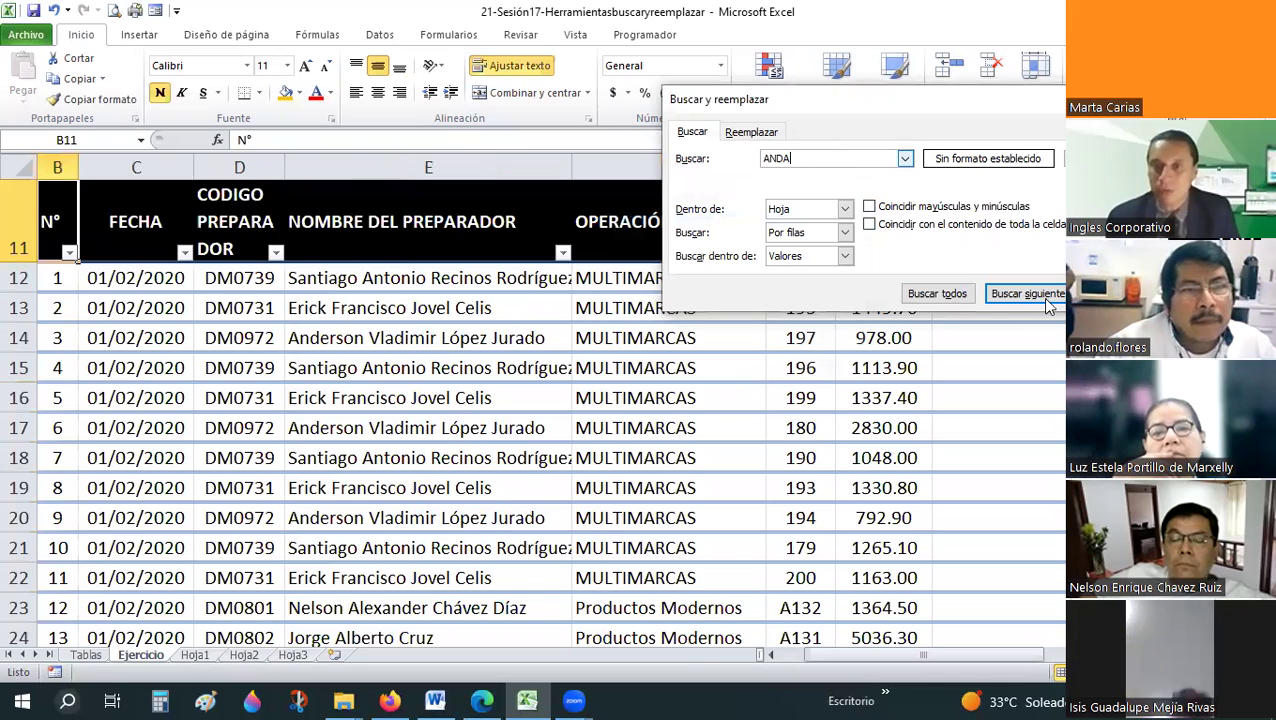
{"action": "left_click", "coordinate": [937, 294]}
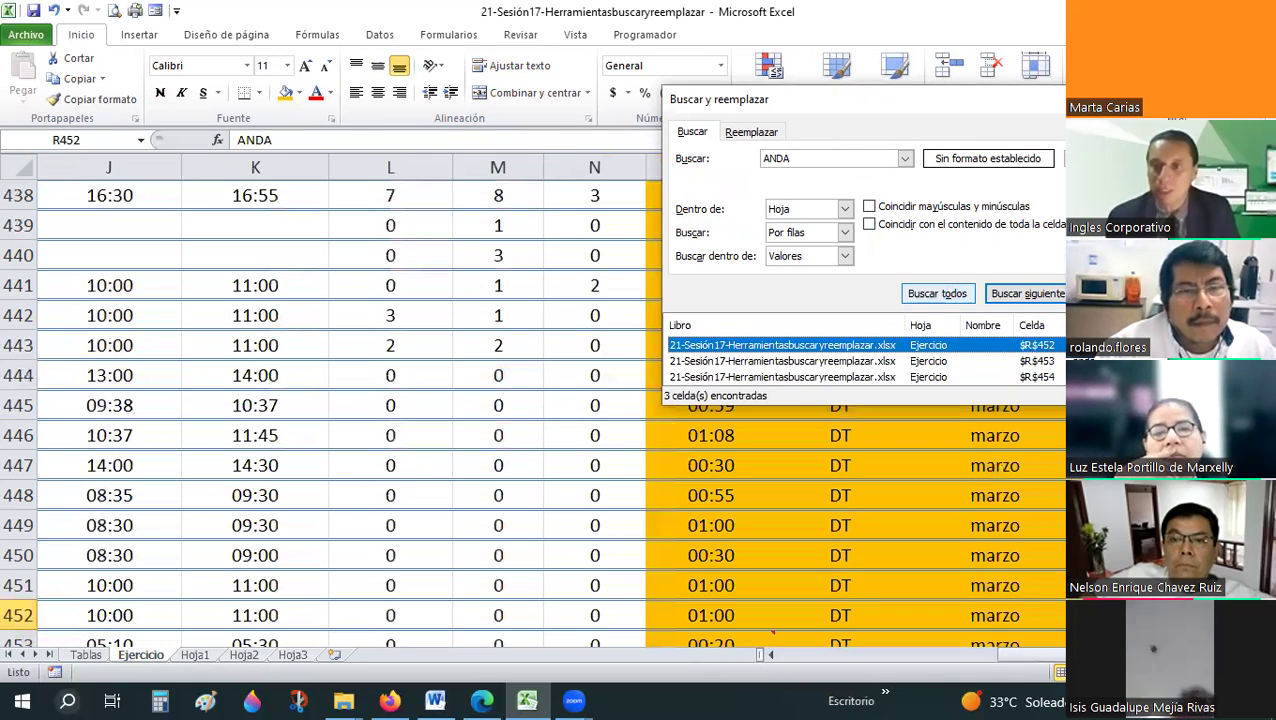
{"action": "left_click_drag", "start_coordinate": [1064, 403], "coordinate": [1144, 546]}
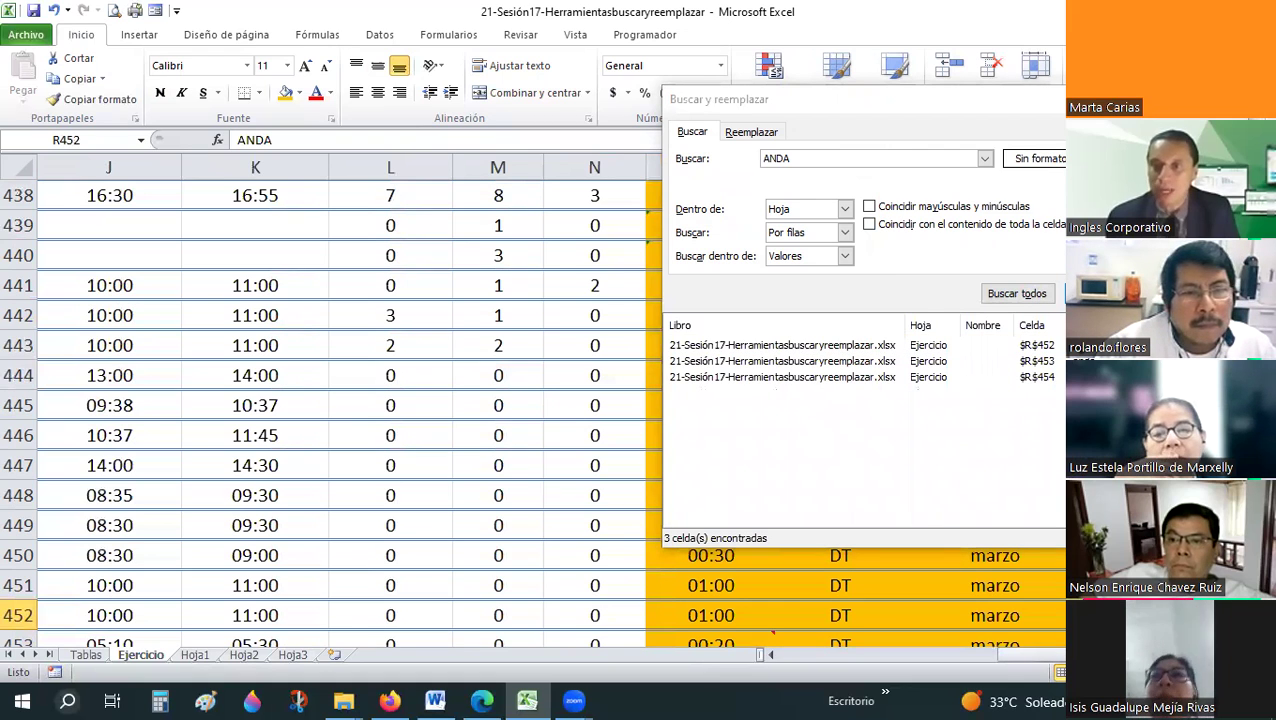
{"action": "left_click", "coordinate": [782, 361]}
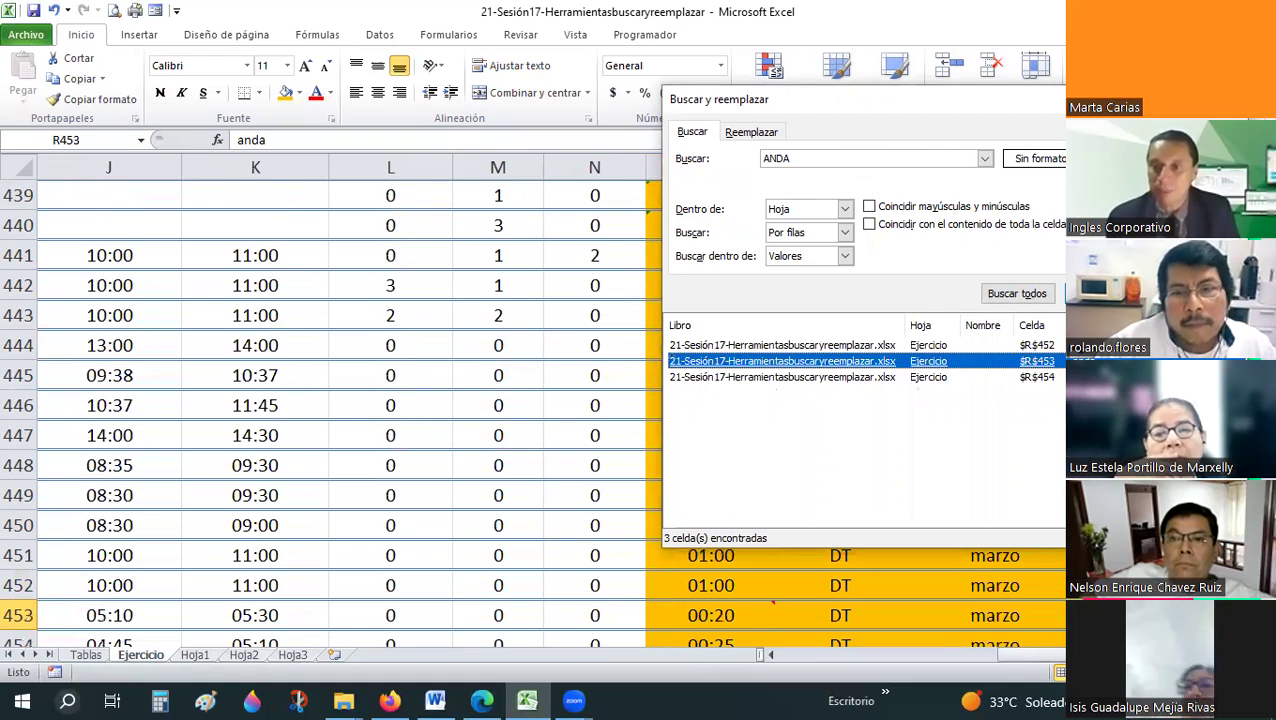
{"action": "left_click", "coordinate": [782, 377]}
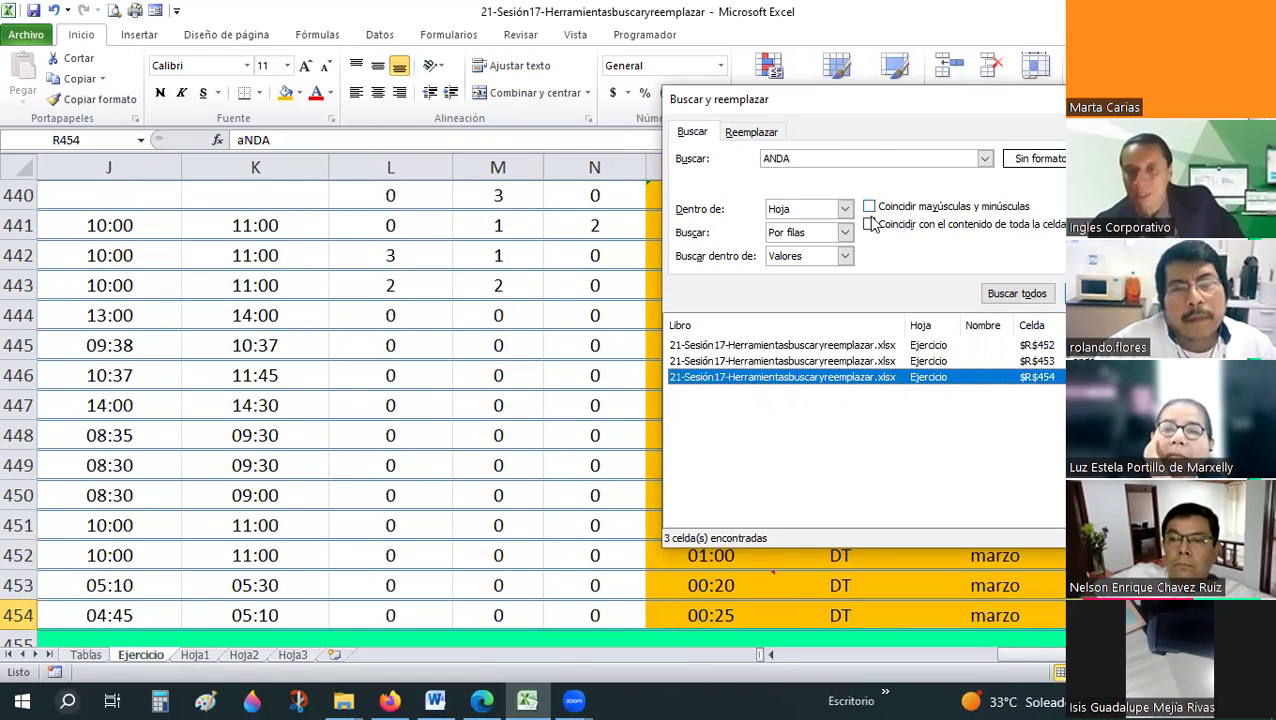
- Close the search dialog and scroll back to the table headers in columns A–H
{"action": "left_click", "coordinate": [404, 368]}
{"action": "scroll", "coordinate": [404, 368], "scroll_direction": "up", "scroll_amount": 6}
{"action": "scroll", "coordinate": [404, 368], "scroll_direction": "up", "scroll_amount": 9}
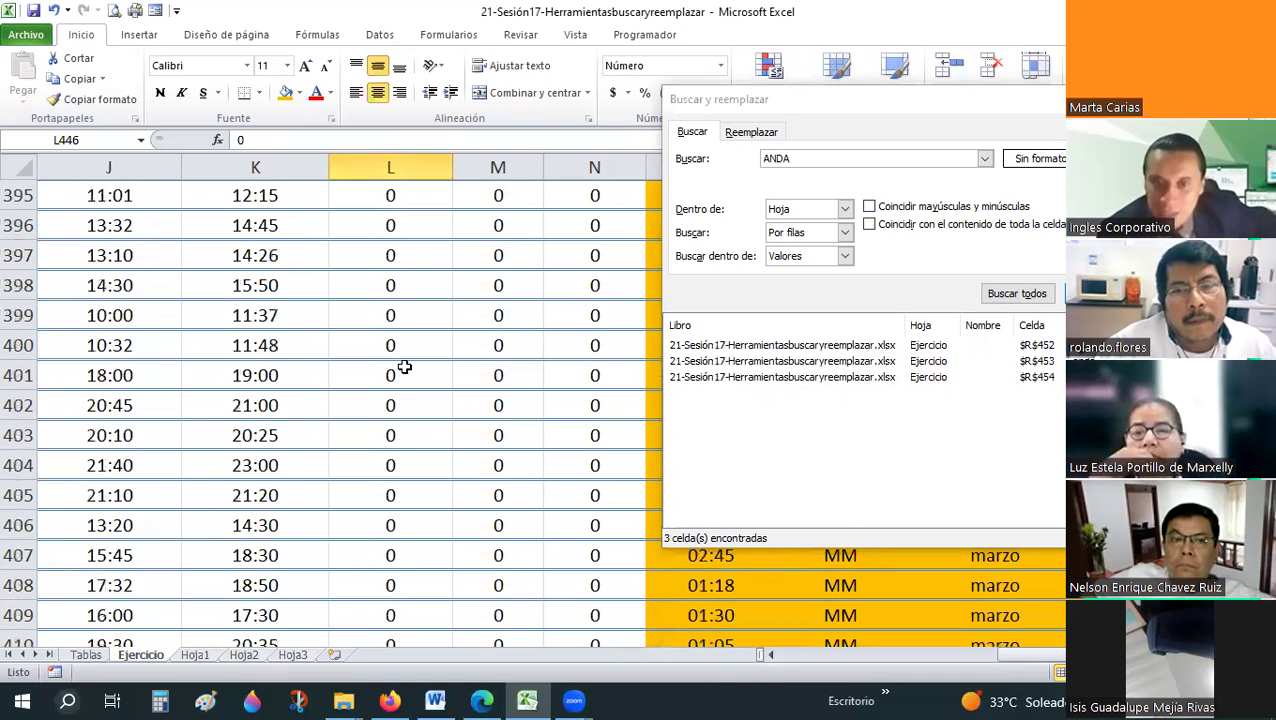
{"action": "scroll", "coordinate": [404, 368], "scroll_direction": "up", "scroll_amount": 20}
{"action": "scroll", "coordinate": [404, 368], "scroll_direction": "up", "scroll_amount": 20}
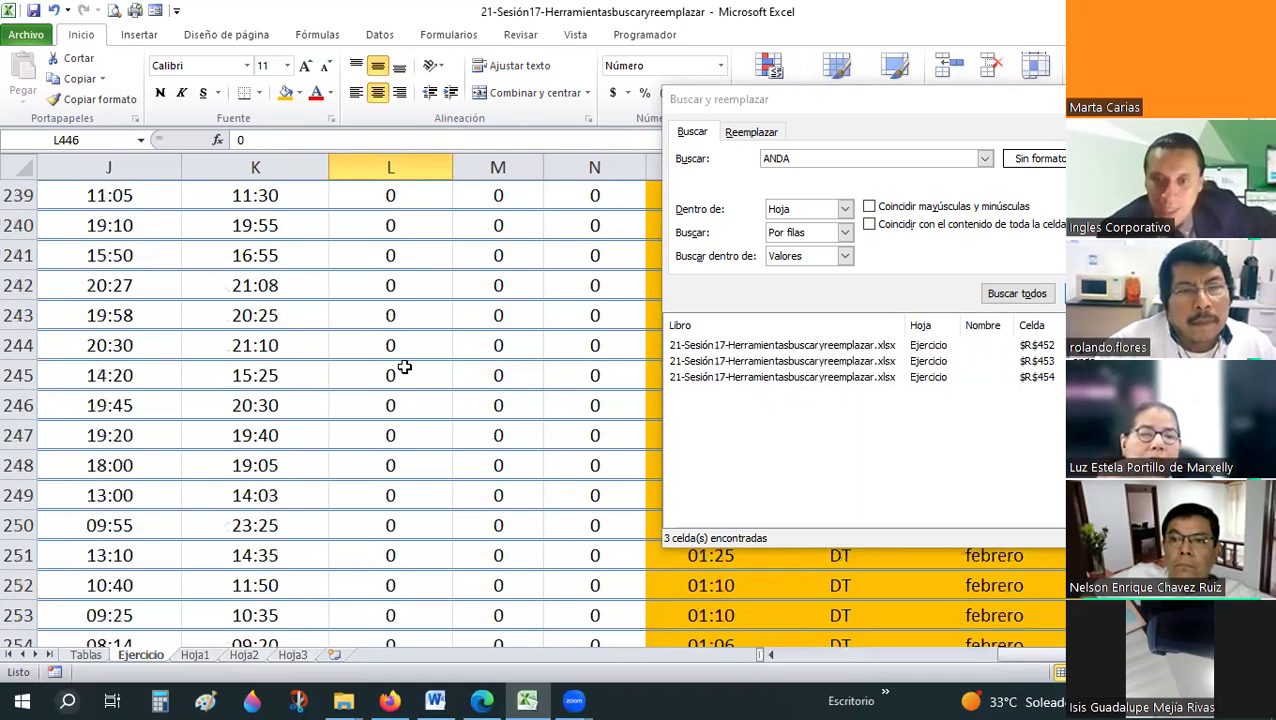
{"action": "scroll", "coordinate": [404, 368], "scroll_direction": "up", "scroll_amount": 20}
{"action": "scroll", "coordinate": [404, 368], "scroll_direction": "up", "scroll_amount": 20}
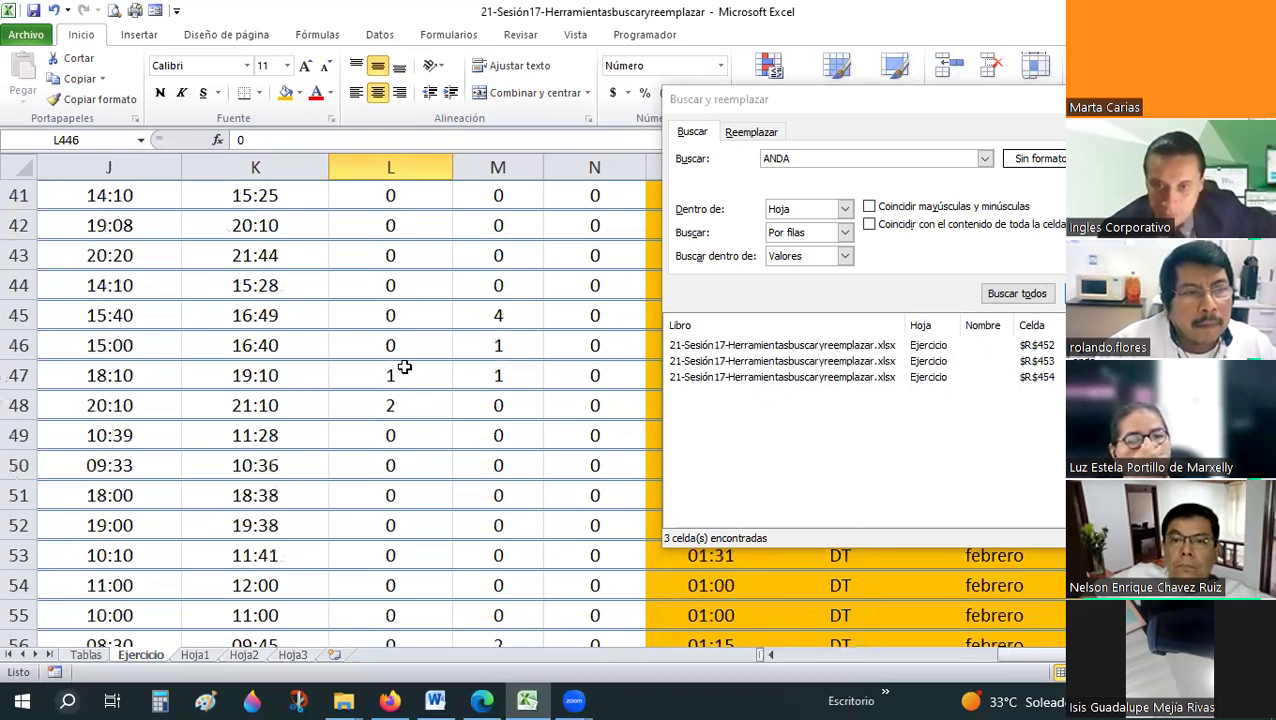
{"action": "scroll", "coordinate": [404, 368], "scroll_direction": "up", "scroll_amount": 13}
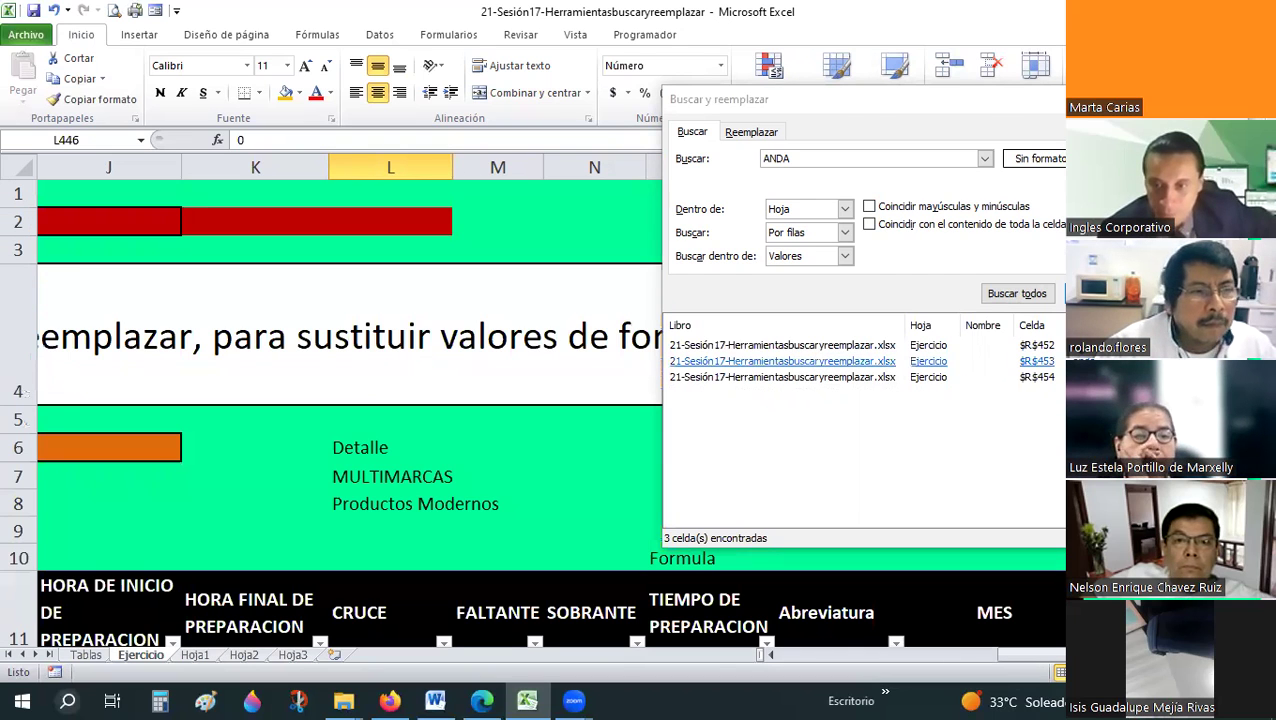
{"action": "key", "text": "Escape"}
{"action": "left_click", "coordinate": [845, 658]}
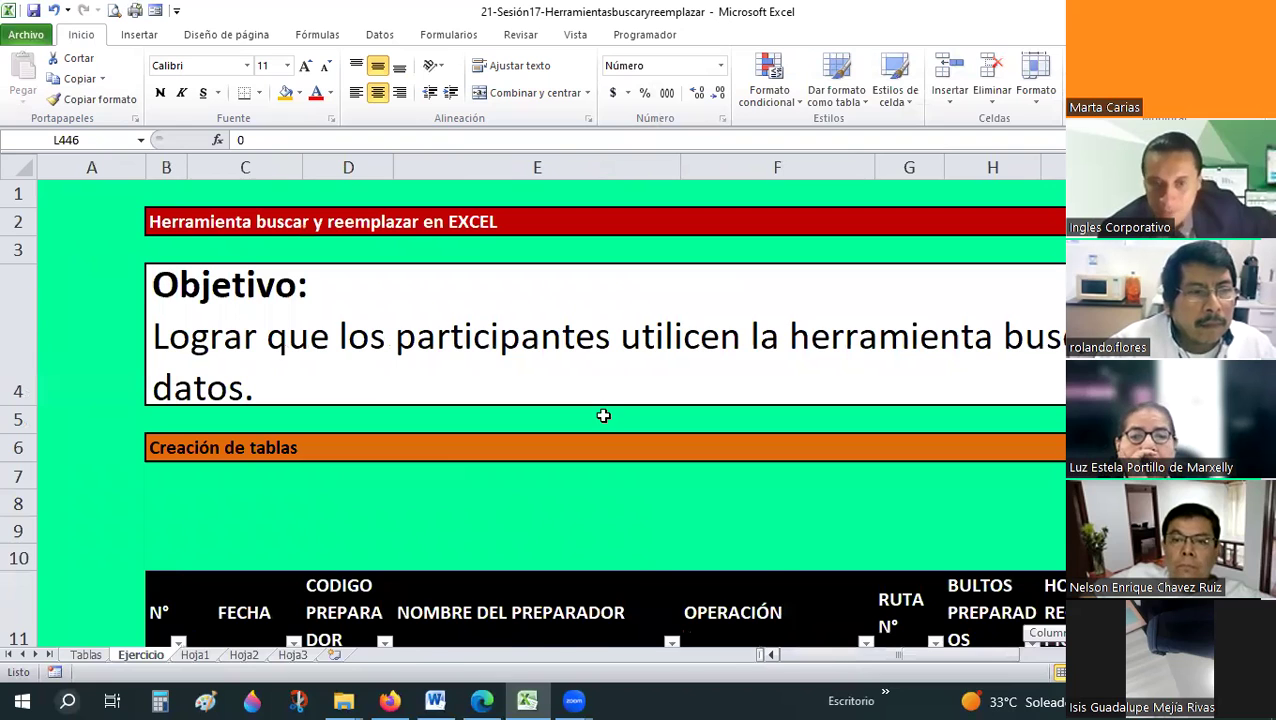
{"action": "scroll", "coordinate": [603, 415], "scroll_direction": "down", "scroll_amount": 1}
{"action": "scroll", "coordinate": [842, 337], "scroll_direction": "down", "scroll_amount": 2}
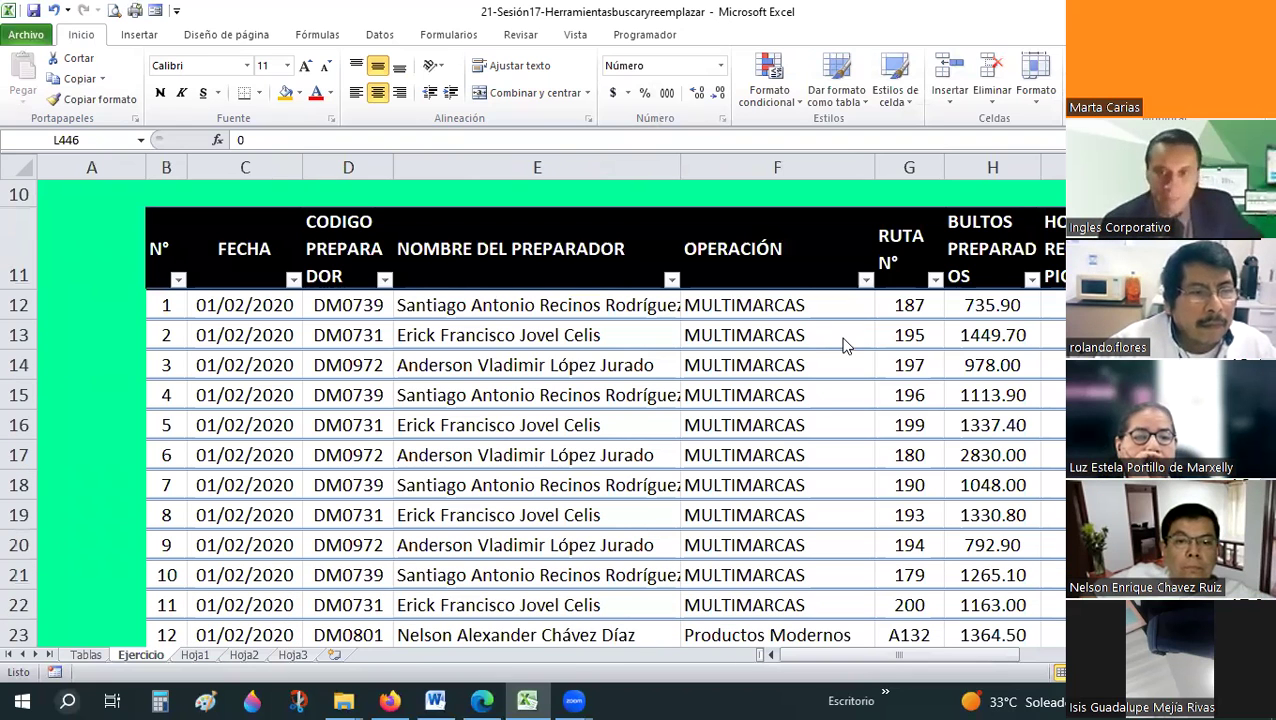
- Reopen Buscar y reemplazar on Reemplazar, clear the ANDA search text, and choose Formato for the search
{"action": "key", "text": "ctrl+b"}
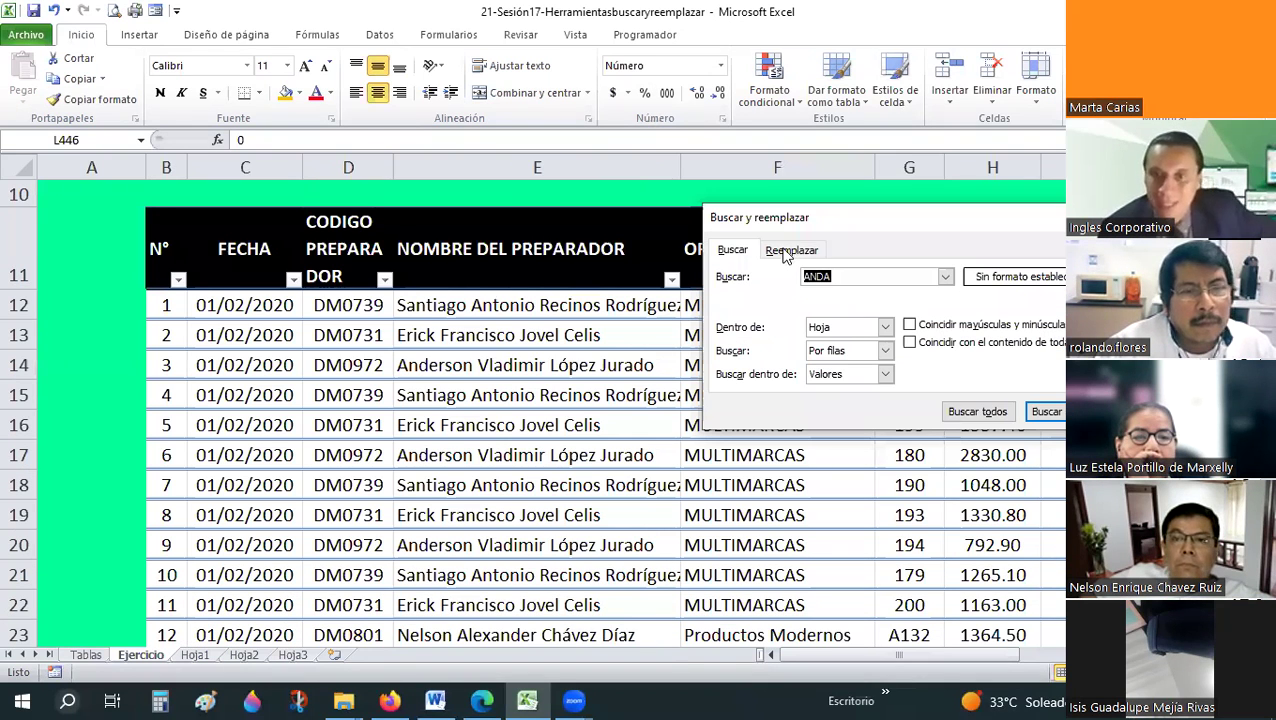
{"action": "left_click", "coordinate": [790, 251]}
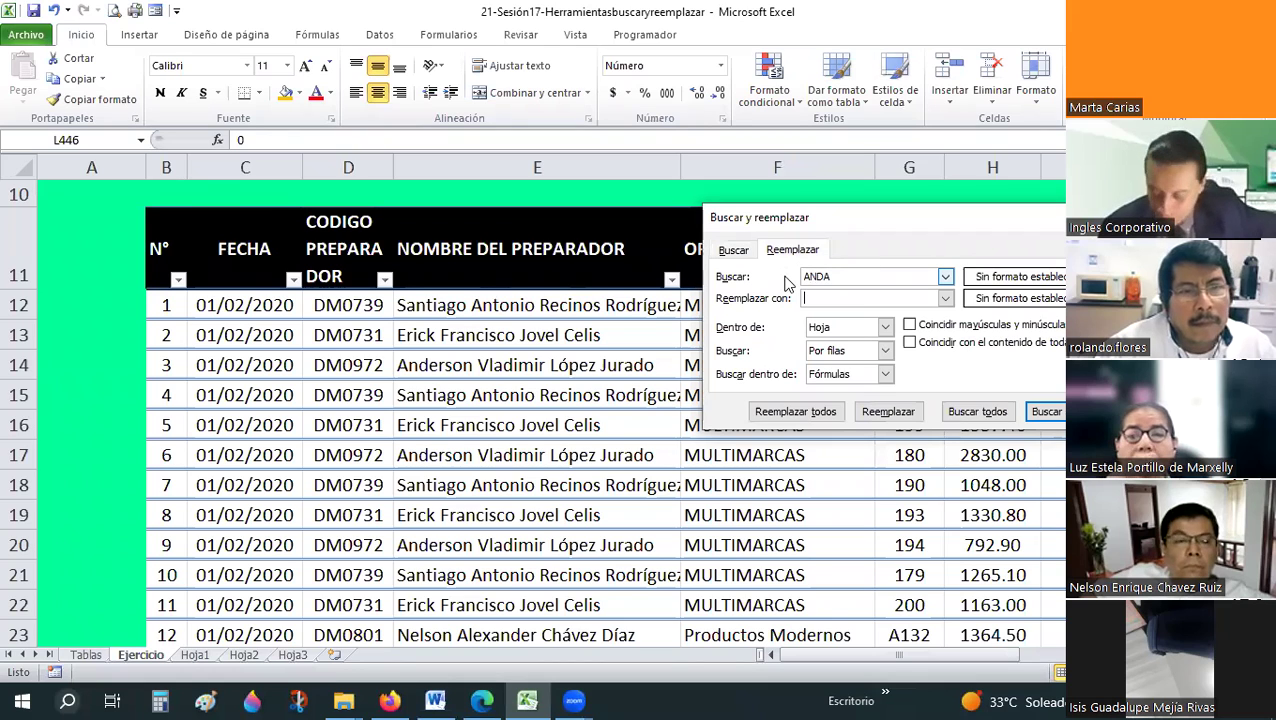
{"action": "key", "text": "BackSpace"}
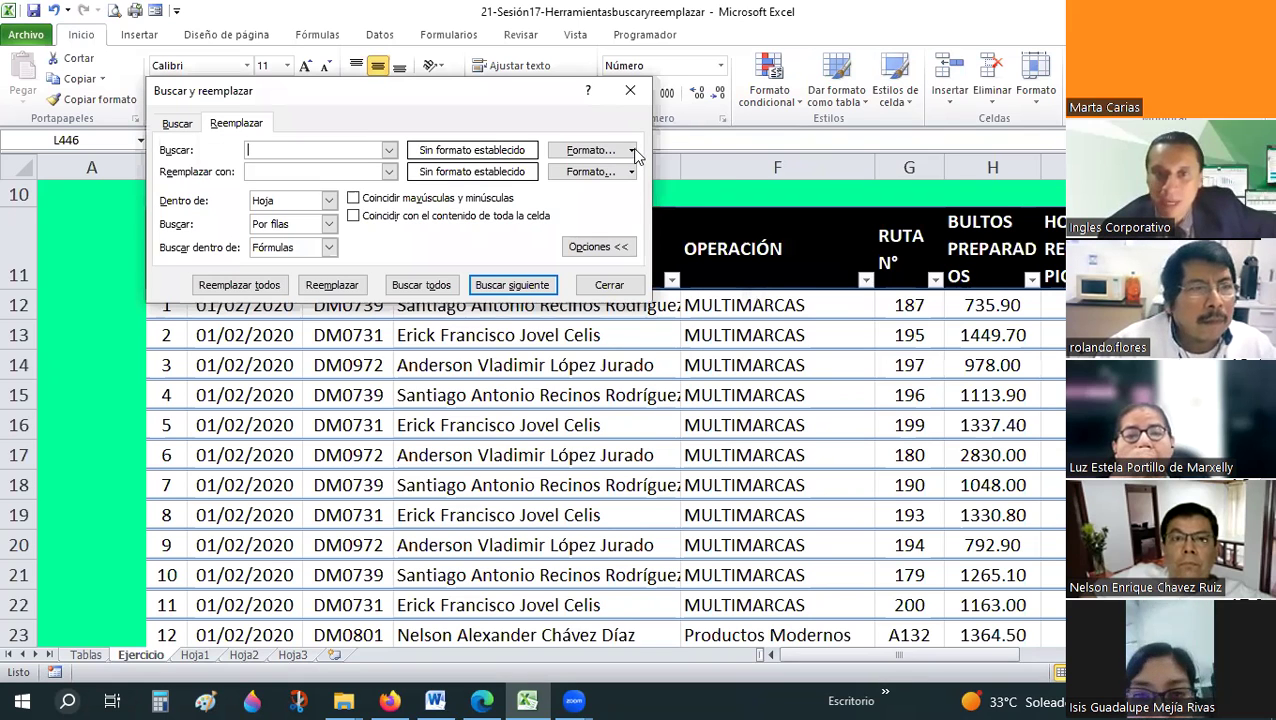
{"action": "left_click", "coordinate": [630, 150]}
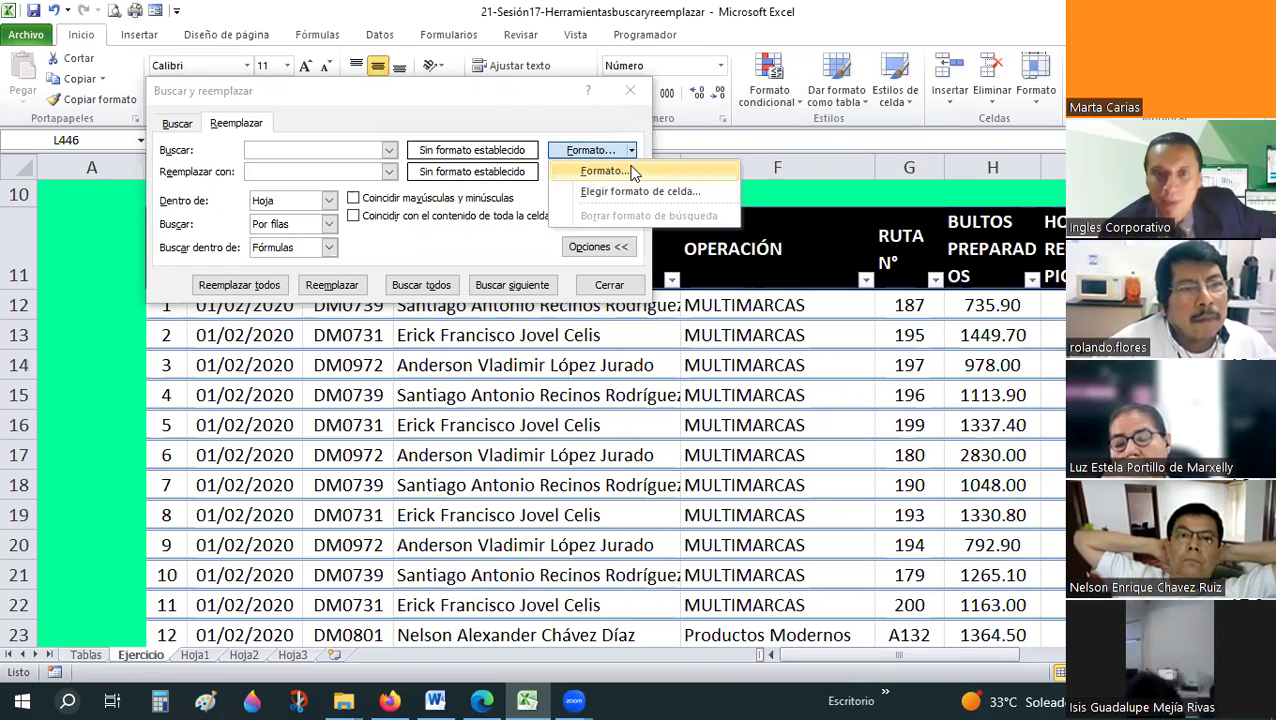
{"action": "left_click", "coordinate": [631, 152]}
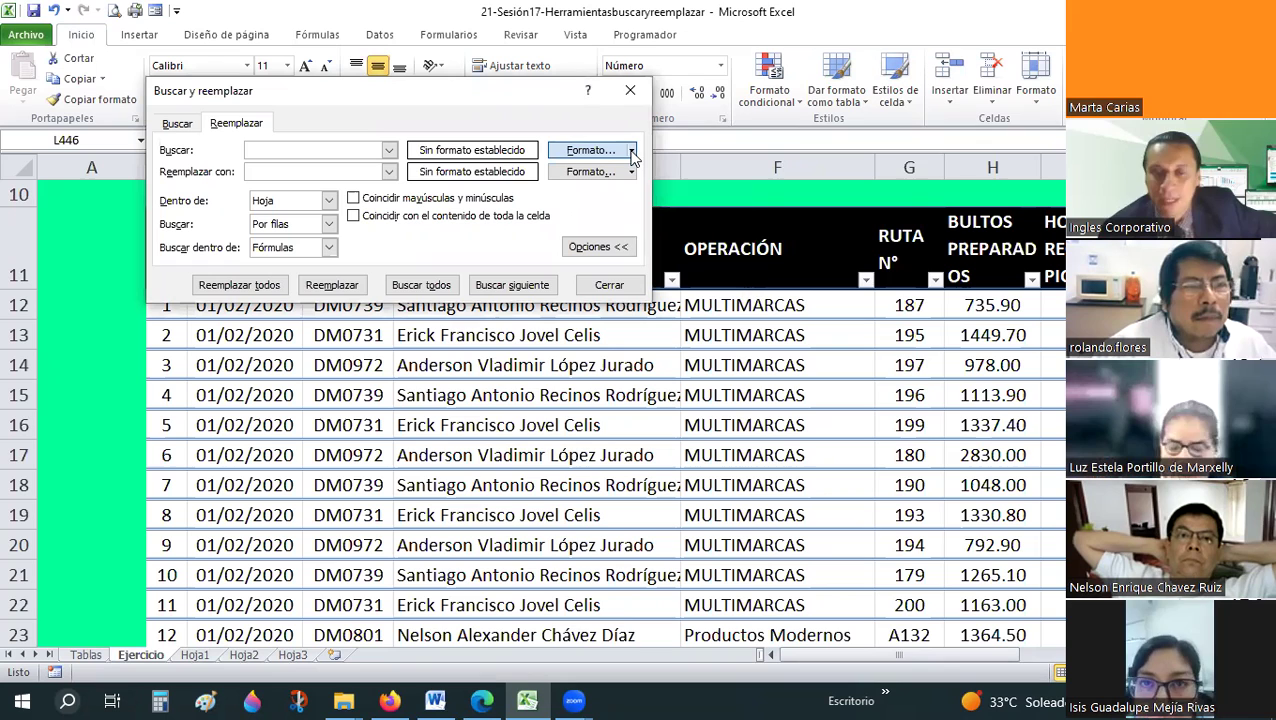
{"action": "left_click", "coordinate": [631, 150]}
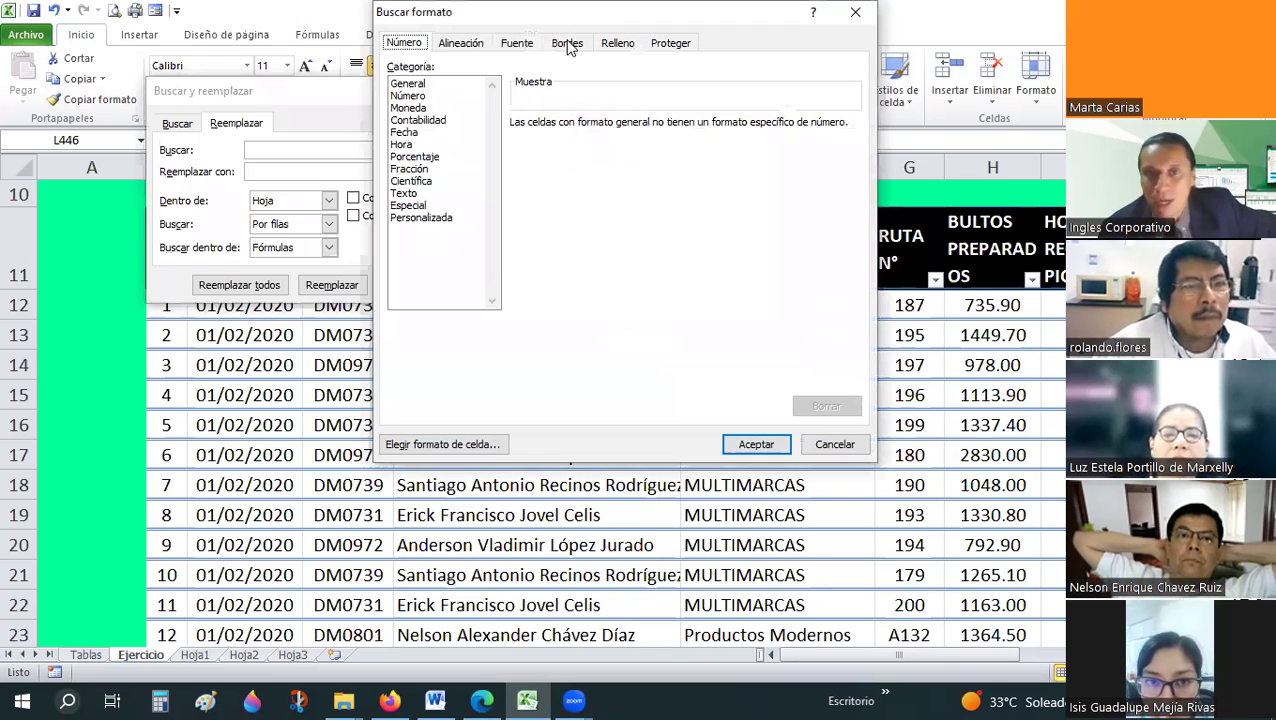
- Set the search format to red fill and the replacement format to yellow fill
{"action": "left_click", "coordinate": [569, 47]}
{"action": "left_click", "coordinate": [617, 43]}
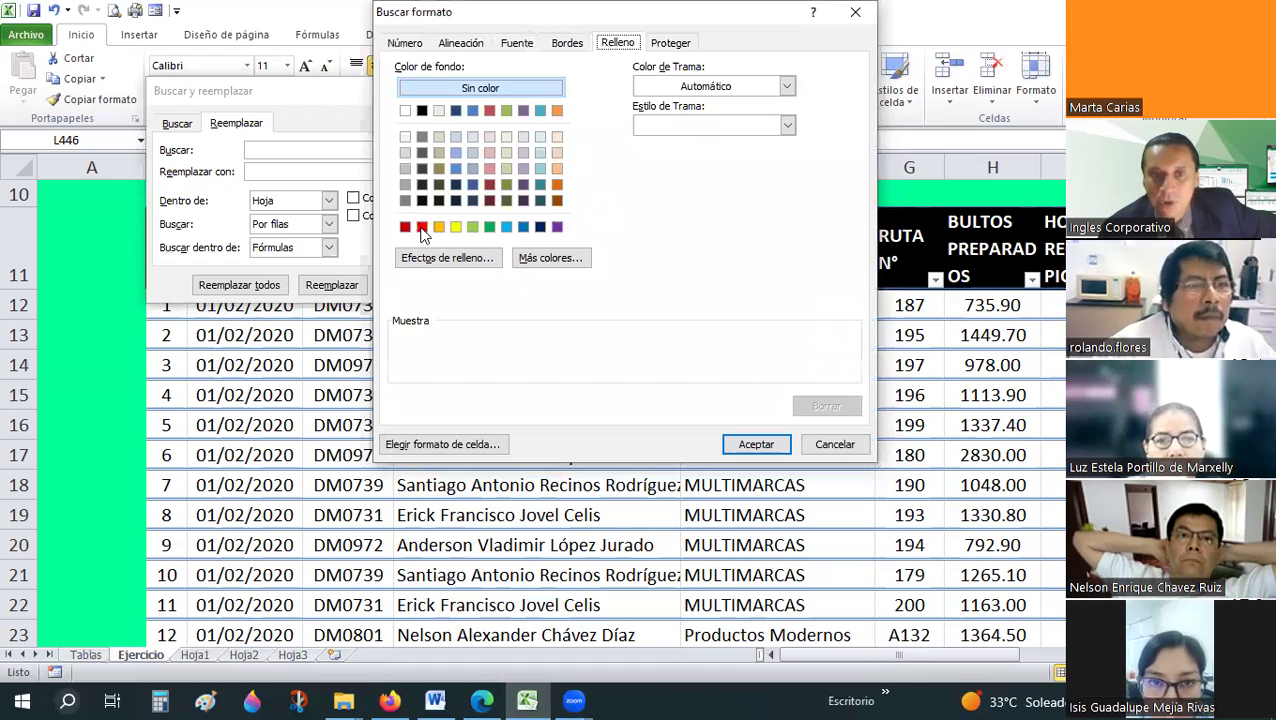
{"action": "left_click", "coordinate": [422, 227]}
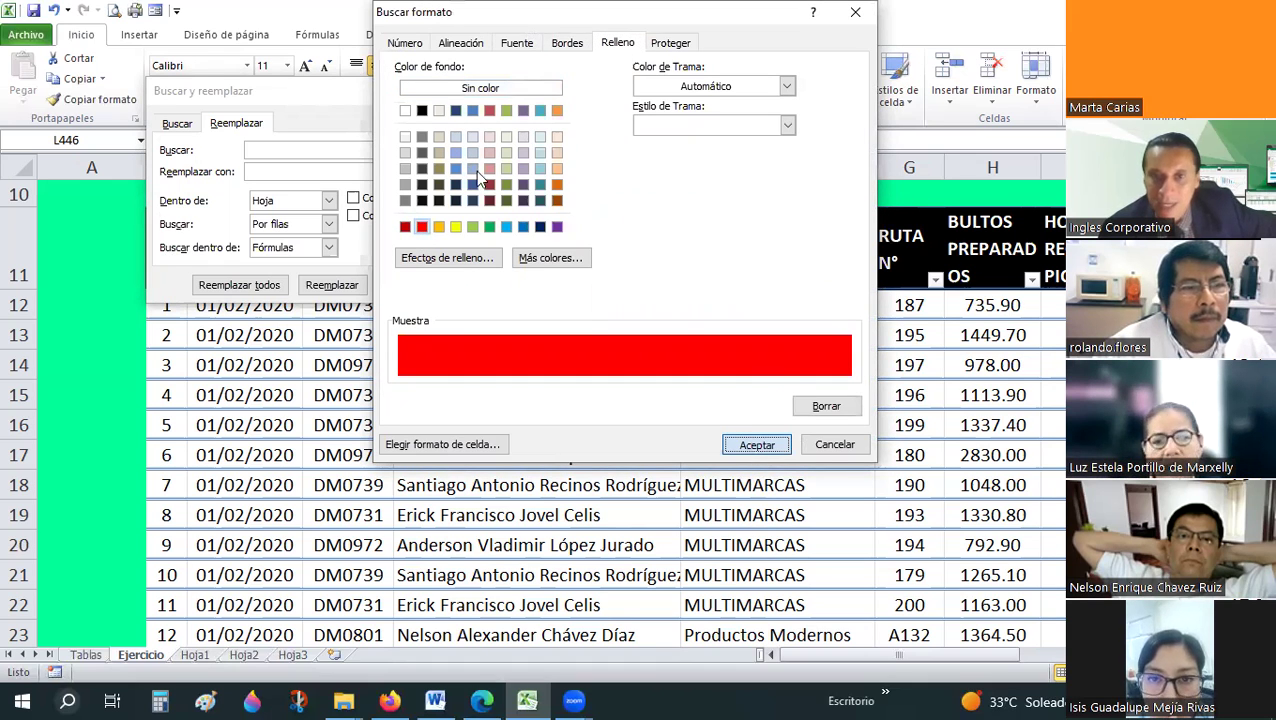
{"action": "key", "text": "Return"}
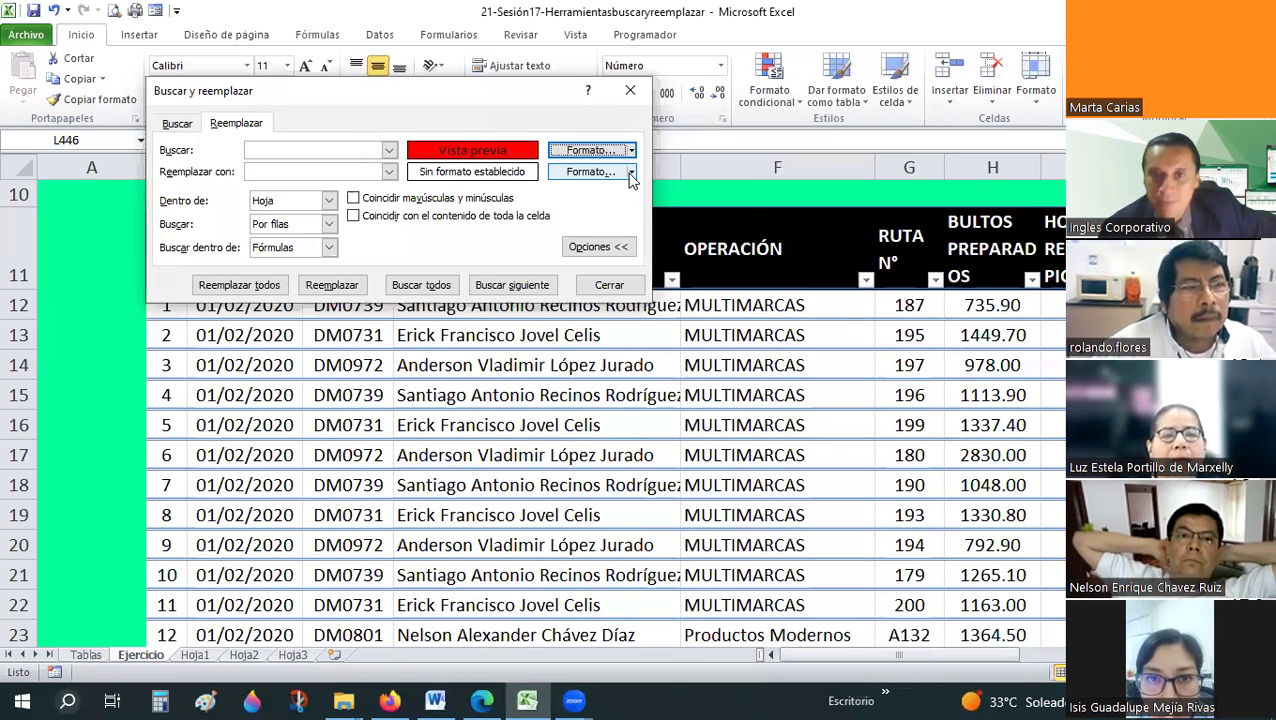
{"action": "left_click", "coordinate": [630, 173]}
{"action": "left_click", "coordinate": [610, 192]}
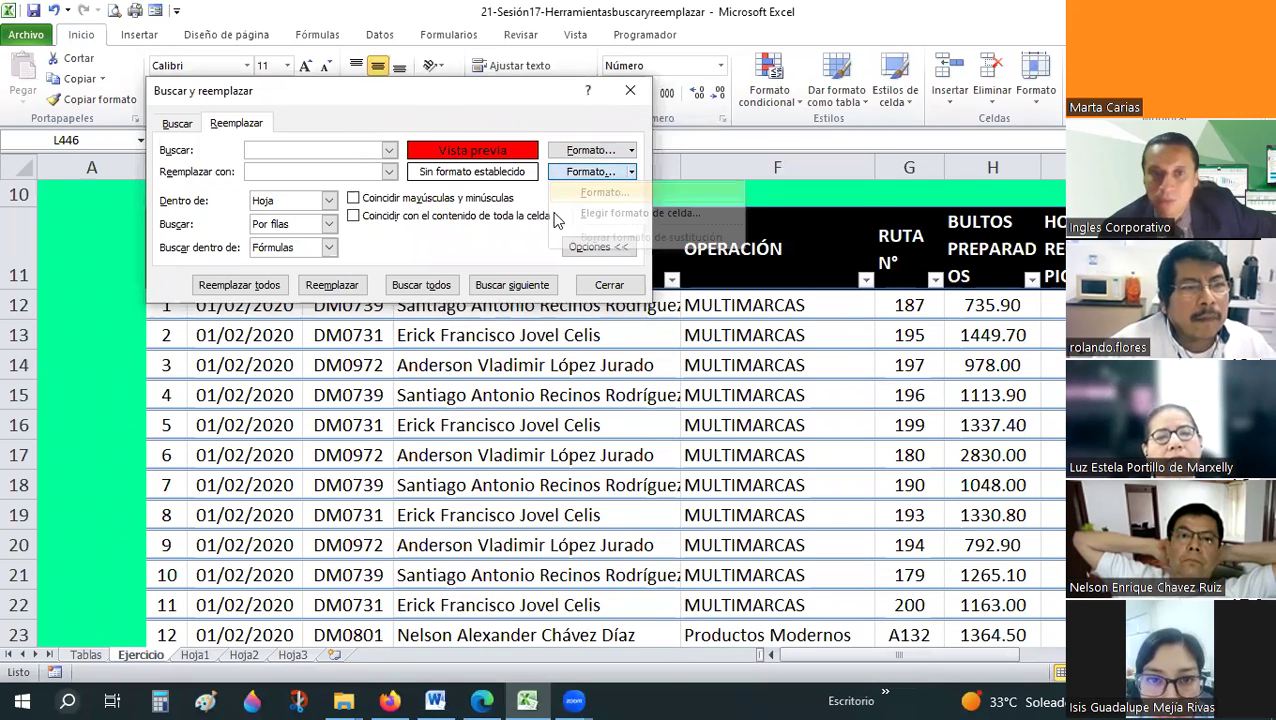
{"action": "left_click", "coordinate": [443, 227]}
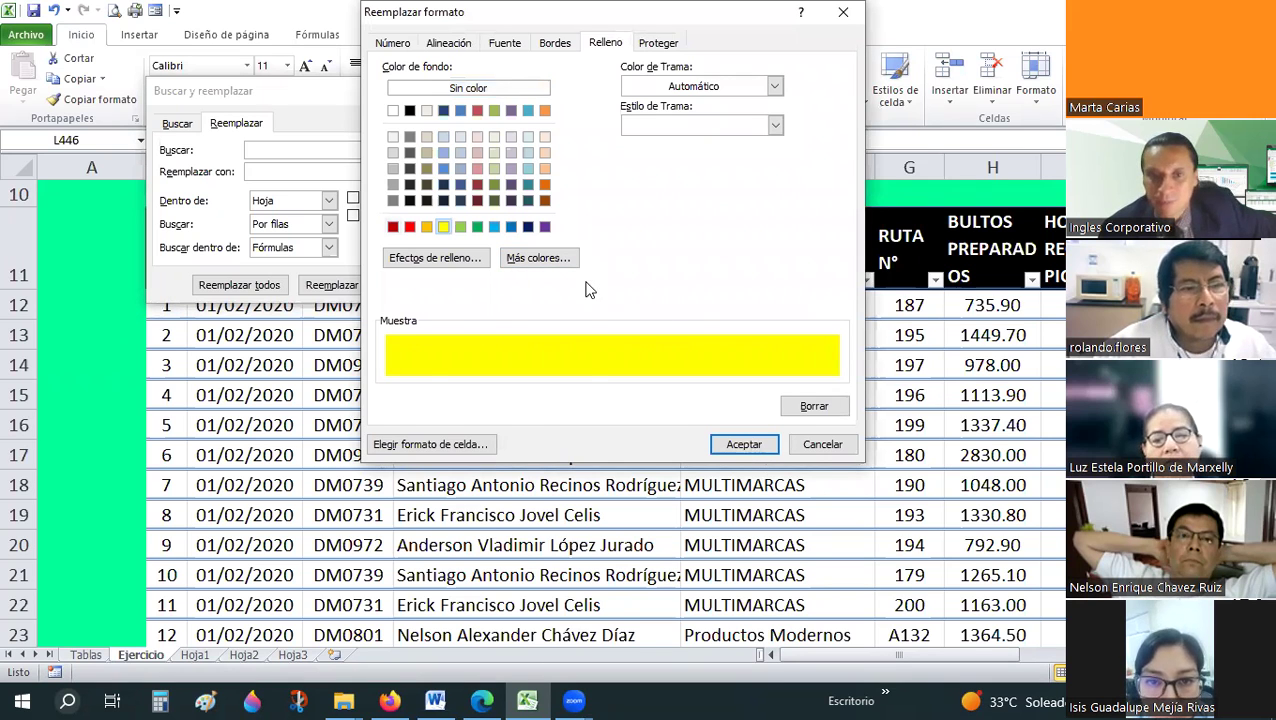
{"action": "key", "text": "Return"}
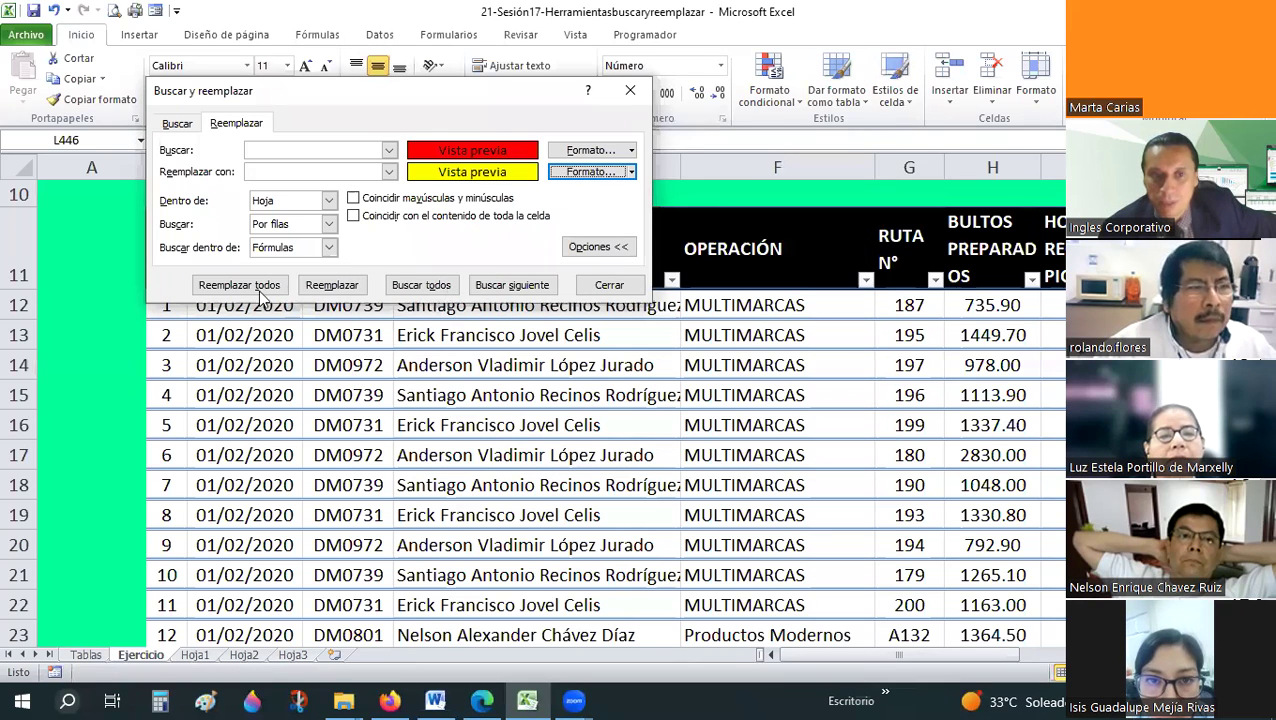
- Try a single replace, dismiss the no-matches message, and close the dialog
{"action": "left_click", "coordinate": [357, 288]}
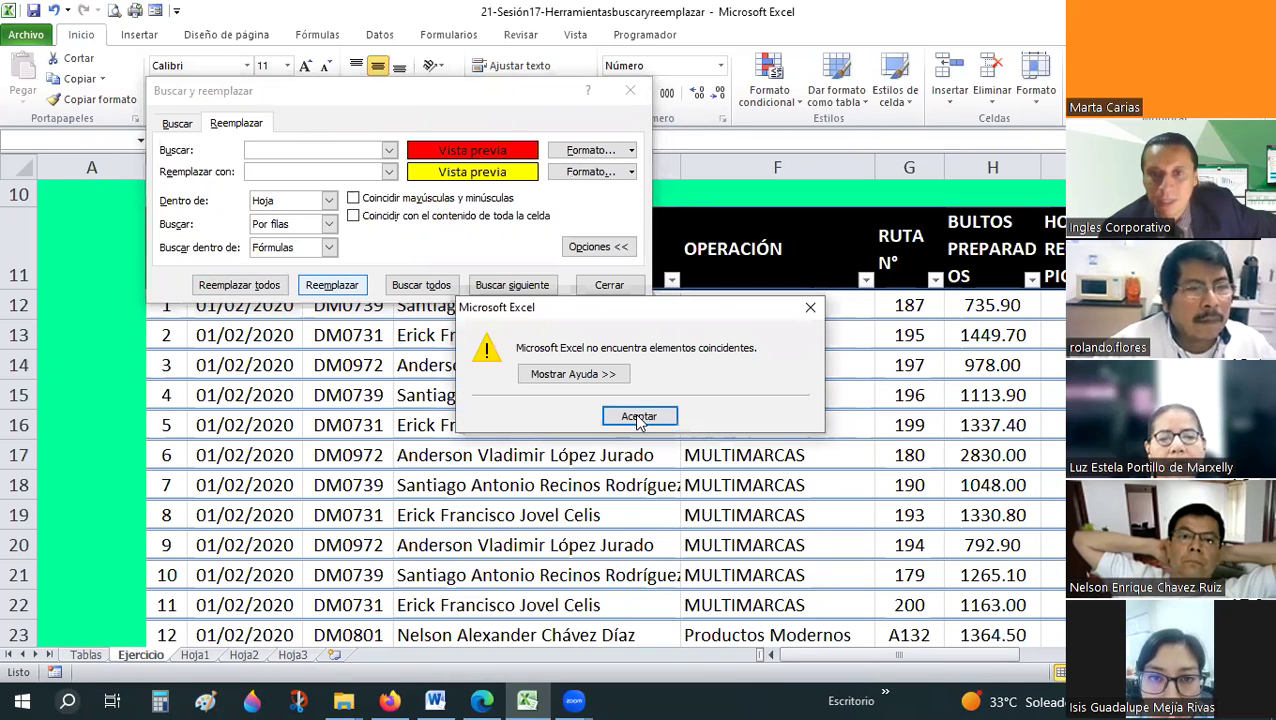
{"action": "key", "text": "Return"}
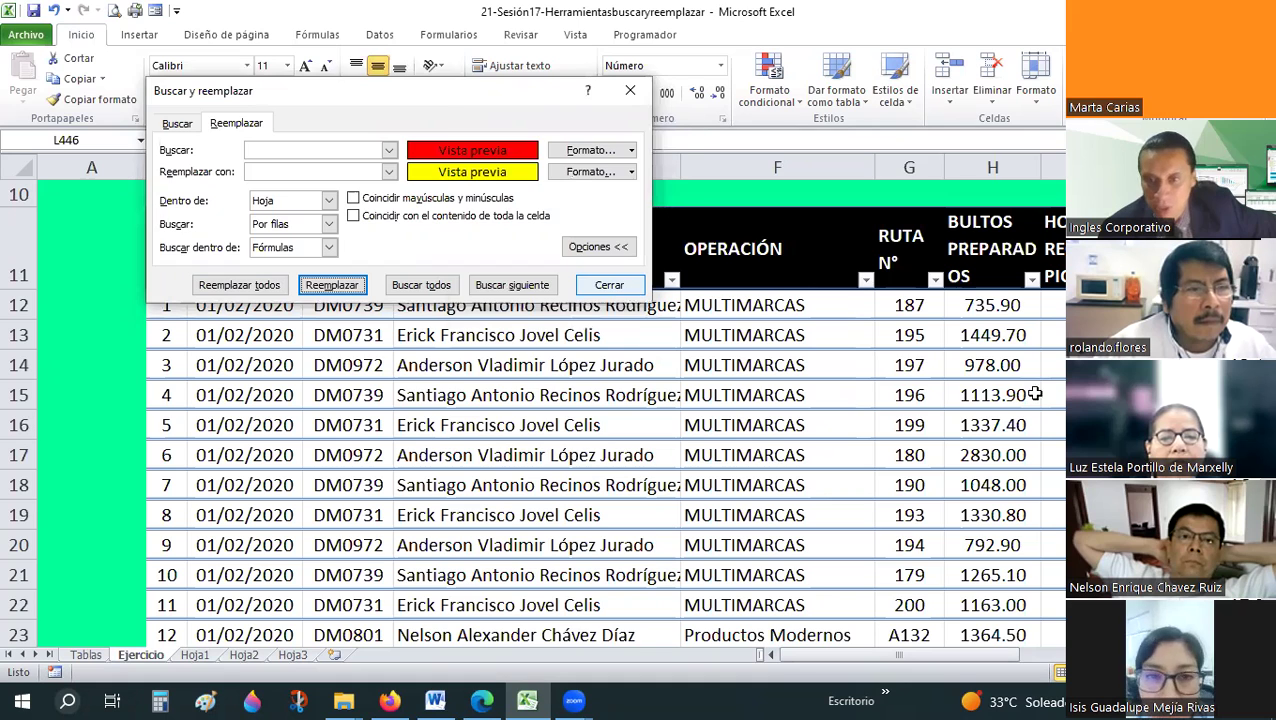
{"action": "key", "text": "Escape"}
- Fill cells H24, H29 and H30 red
{"action": "scroll", "coordinate": [991, 430], "scroll_direction": "down", "scroll_amount": 2}
{"action": "left_click", "coordinate": [991, 435]}
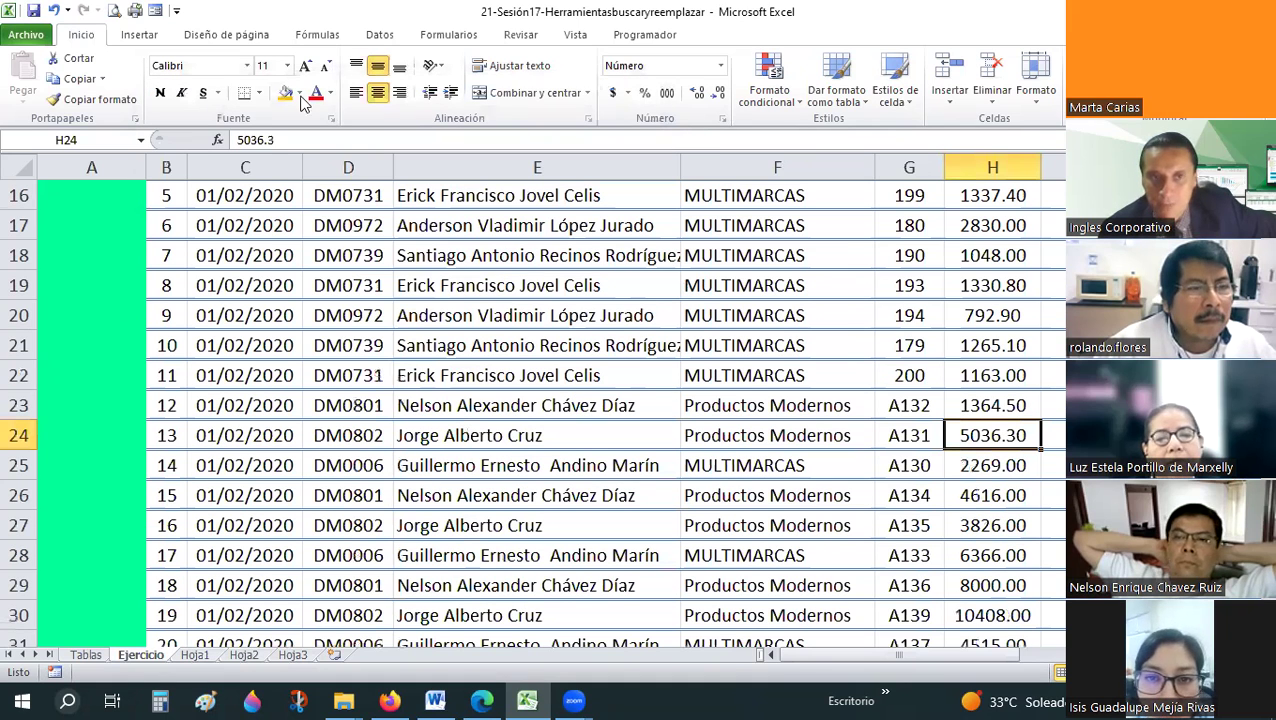
{"action": "left_click", "coordinate": [300, 95]}
{"action": "left_click", "coordinate": [300, 229]}
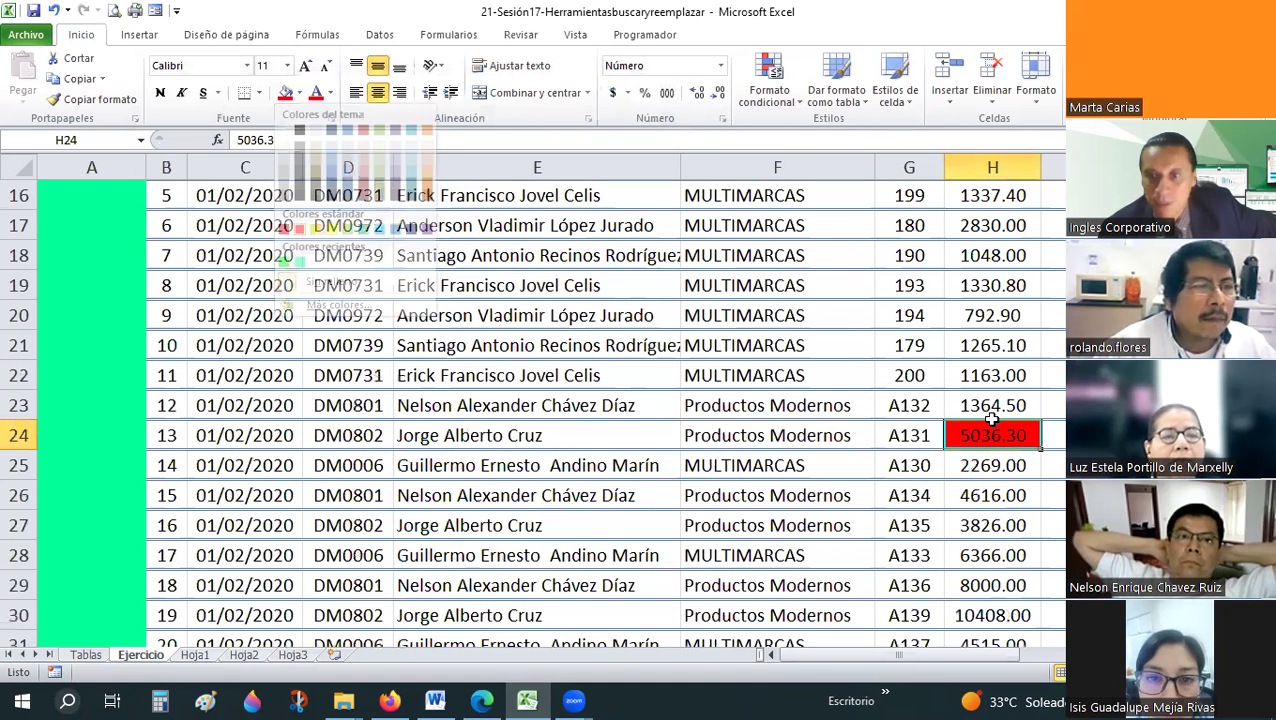
{"action": "scroll", "coordinate": [991, 420], "scroll_direction": "down", "scroll_amount": 2}
{"action": "left_click_drag", "start_coordinate": [991, 435], "coordinate": [990, 405]}
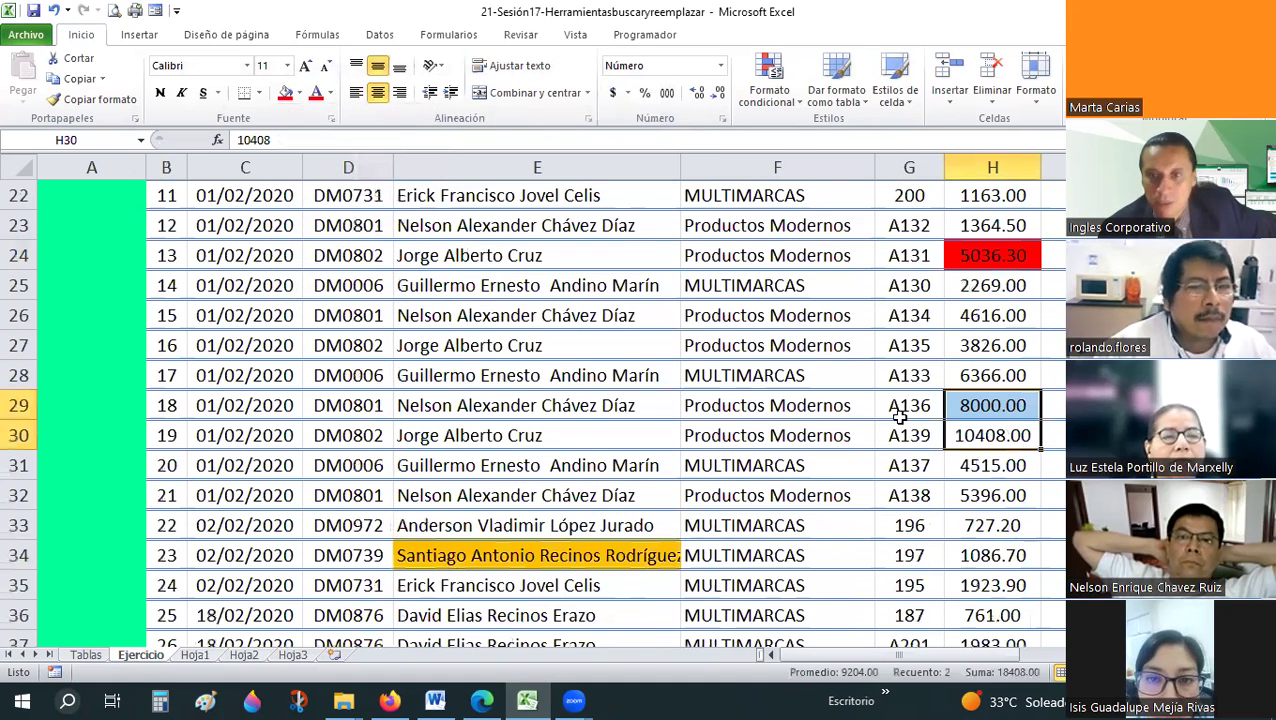
{"action": "key", "text": "F4"}
{"action": "left_click", "coordinate": [694, 430]}
{"action": "scroll", "coordinate": [752, 332], "scroll_direction": "up", "scroll_amount": 4}
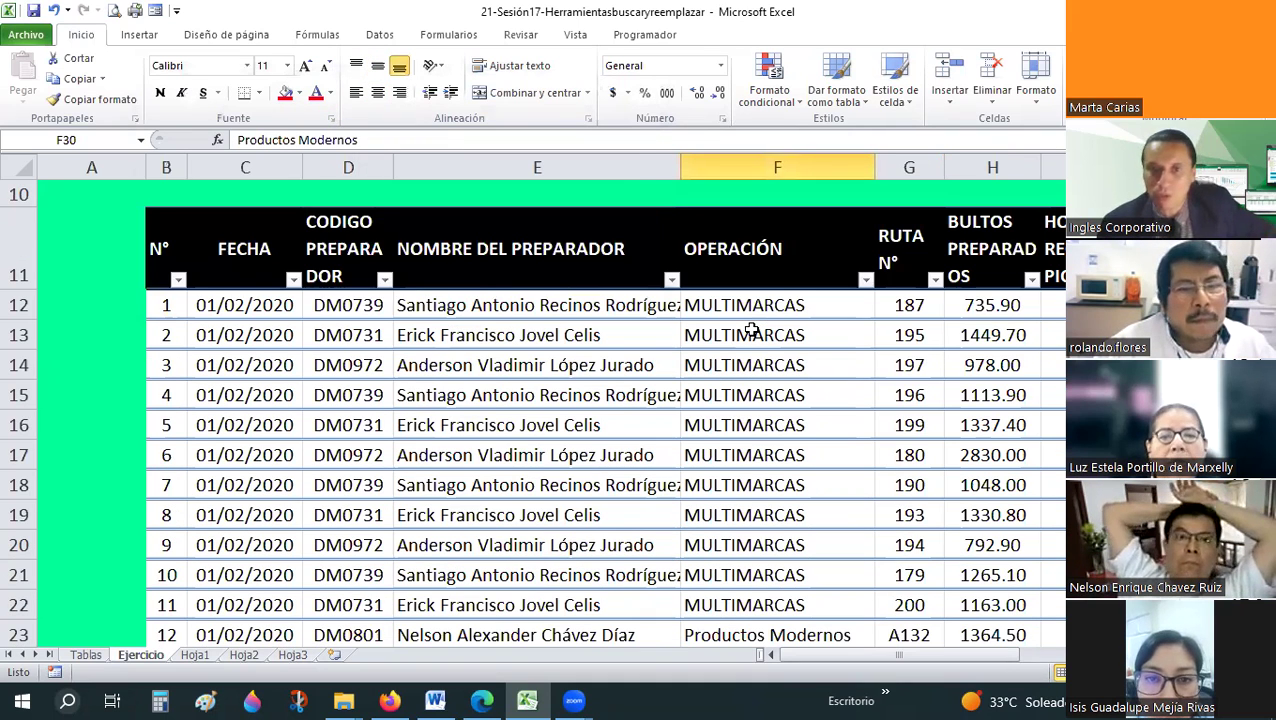
- Replace all red fills with yellow via Reemplazar todos, 3 replacements, and dismiss the message
{"action": "key", "text": "ctrl+b"}
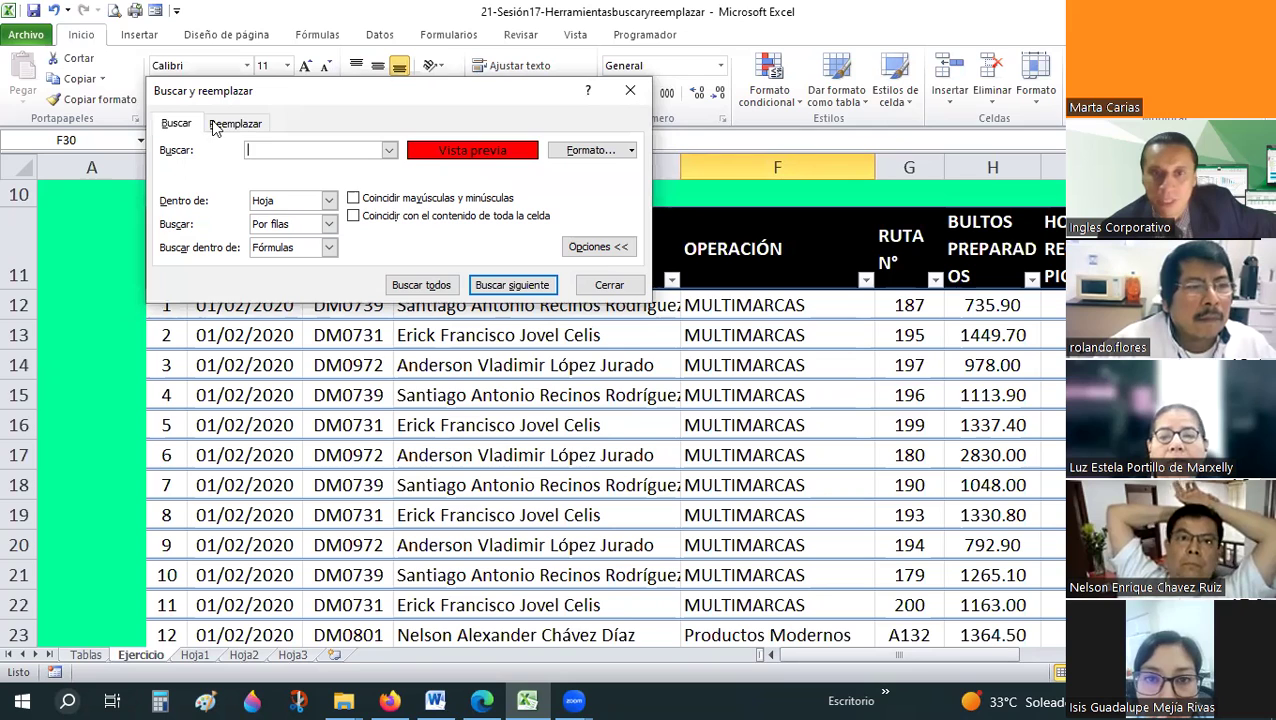
{"action": "left_click", "coordinate": [222, 124]}
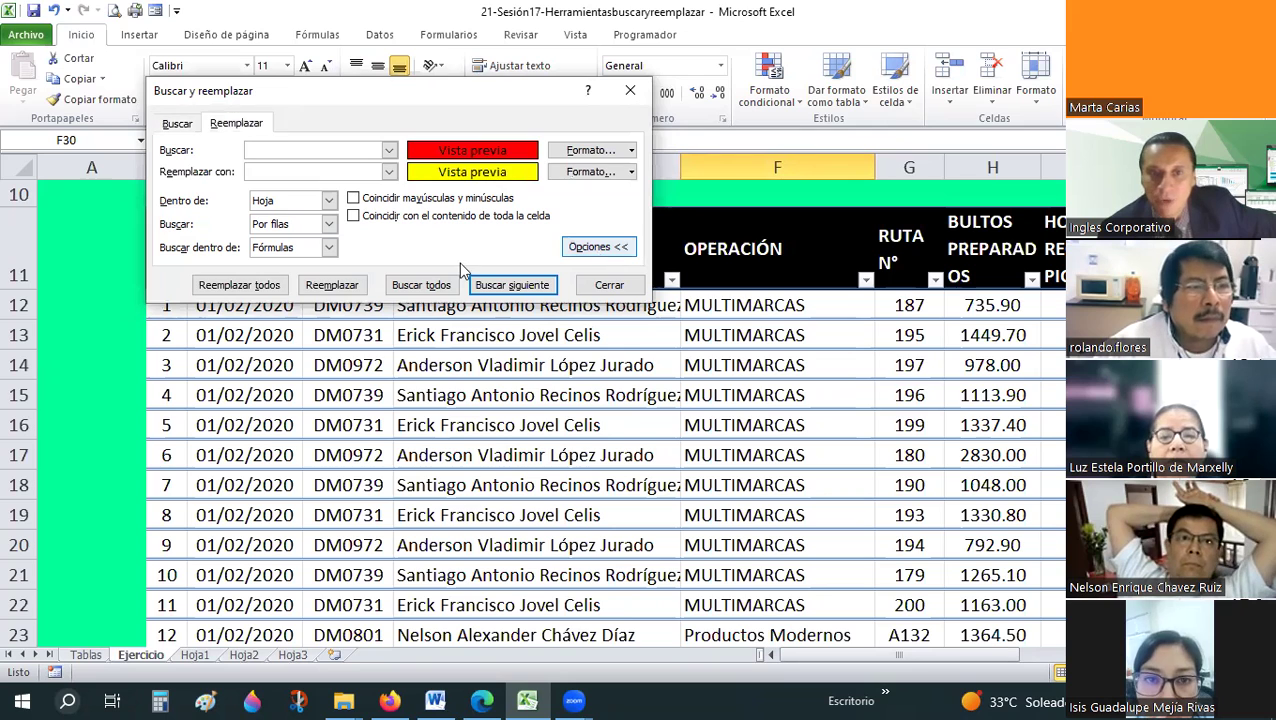
{"action": "left_click", "coordinate": [252, 286]}
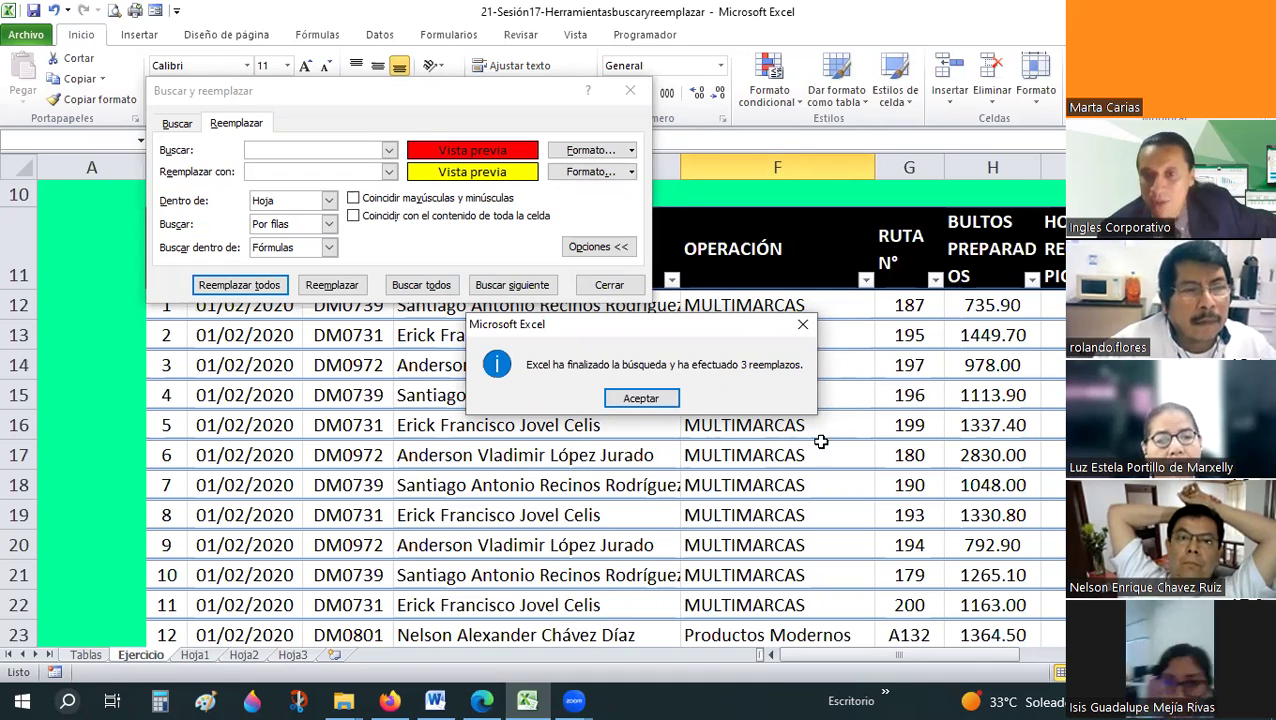
{"action": "left_click", "coordinate": [641, 398]}
{"action": "left_click", "coordinate": [822, 443]}
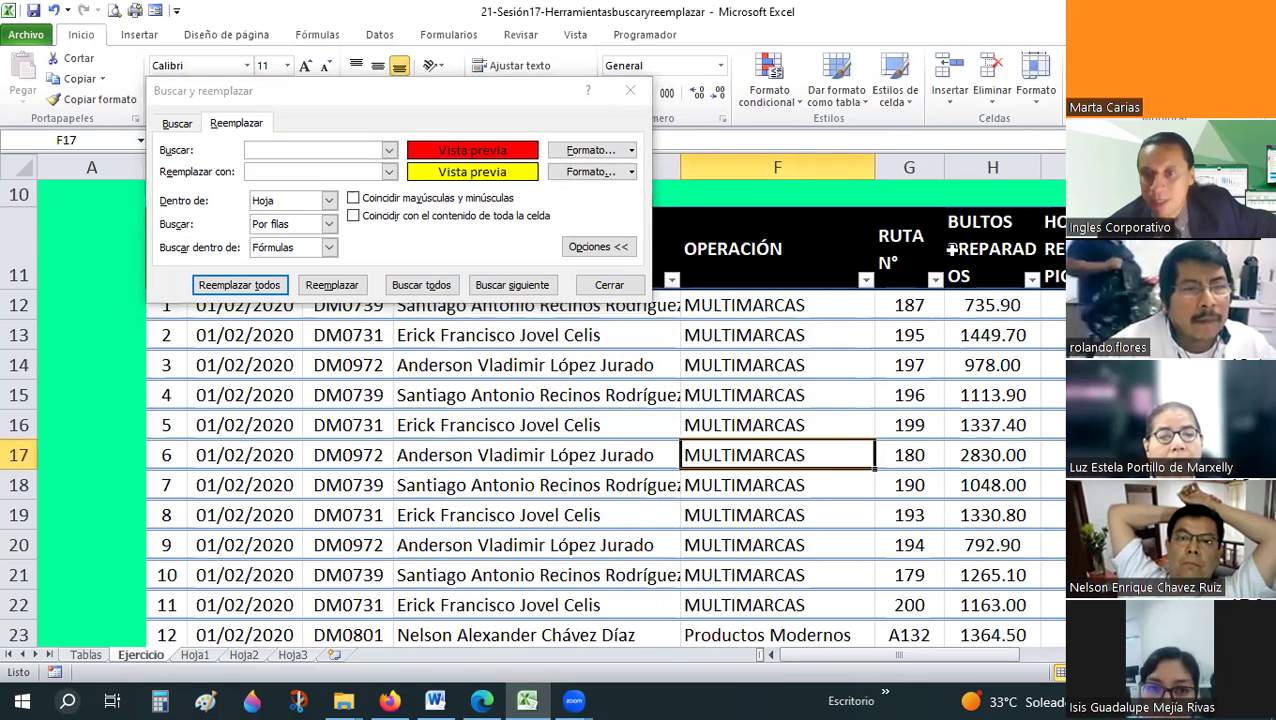
- Fill cells H24, H29 and H30 red
{"action": "scroll", "coordinate": [980, 330], "scroll_direction": "down", "scroll_amount": 4}
{"action": "left_click", "coordinate": [992, 255]}
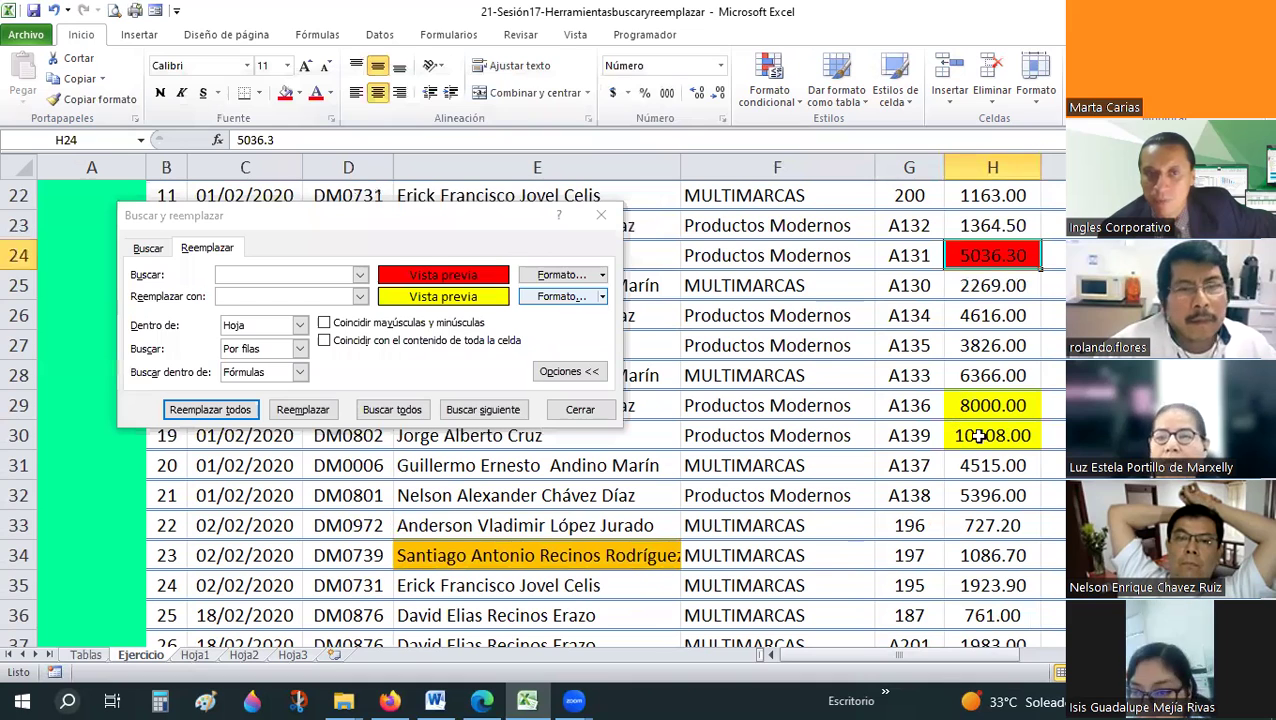
{"action": "left_click_drag", "start_coordinate": [992, 405], "coordinate": [992, 435]}
{"action": "left_click", "coordinate": [285, 94]}
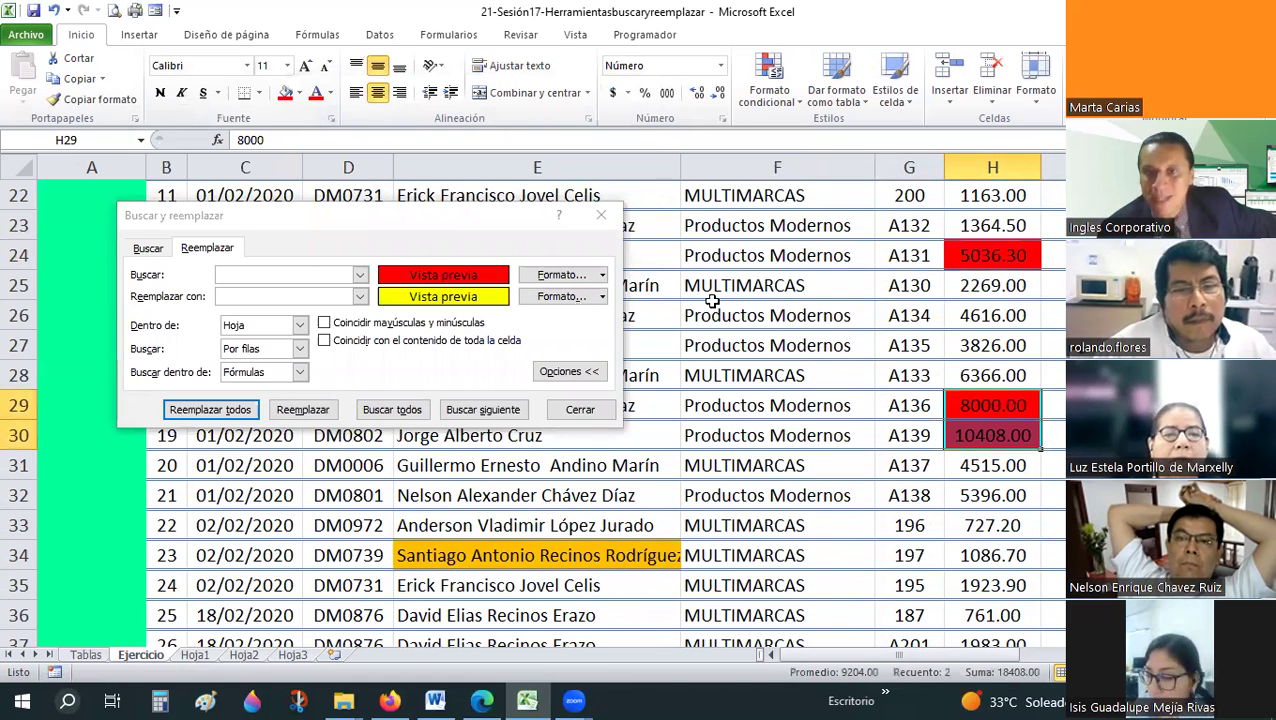
- Try replacing the next red-filled cell individually, get no match, and close Find and Replace
{"action": "key", "text": "ctrl+l"}
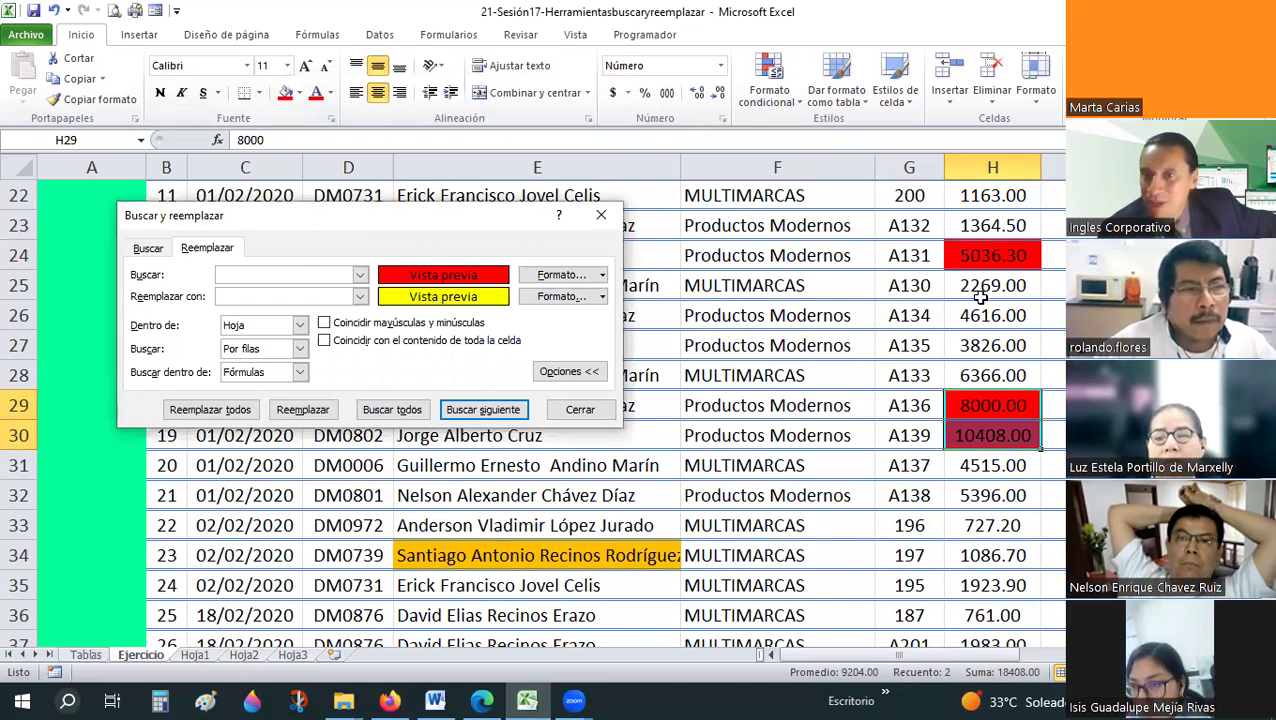
{"action": "left_click", "coordinate": [992, 375]}
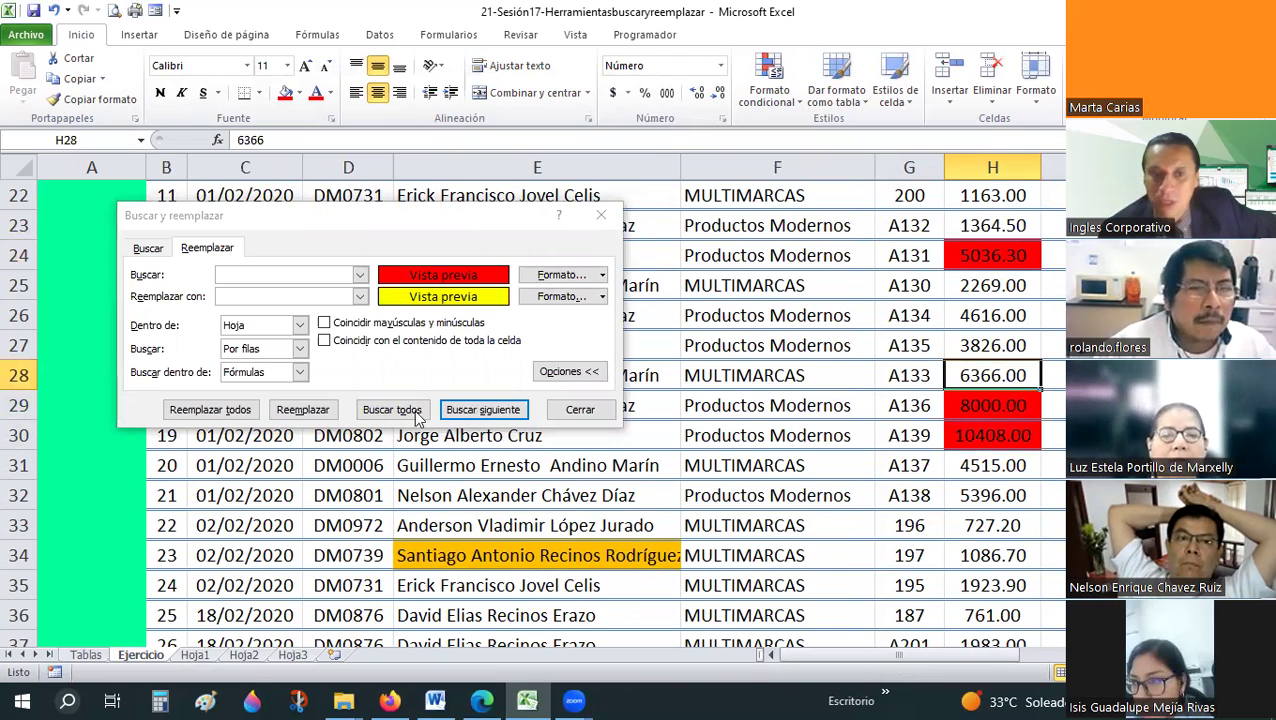
{"action": "left_click", "coordinate": [303, 410]}
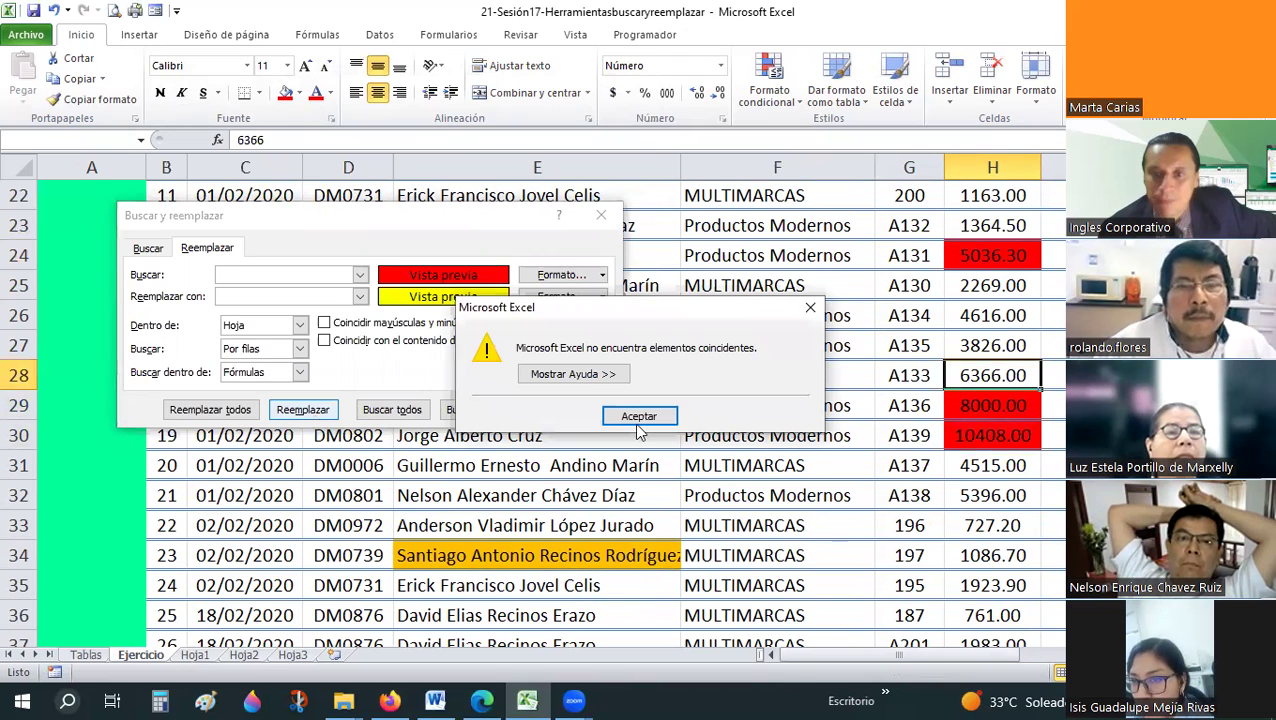
{"action": "key", "text": "Return"}
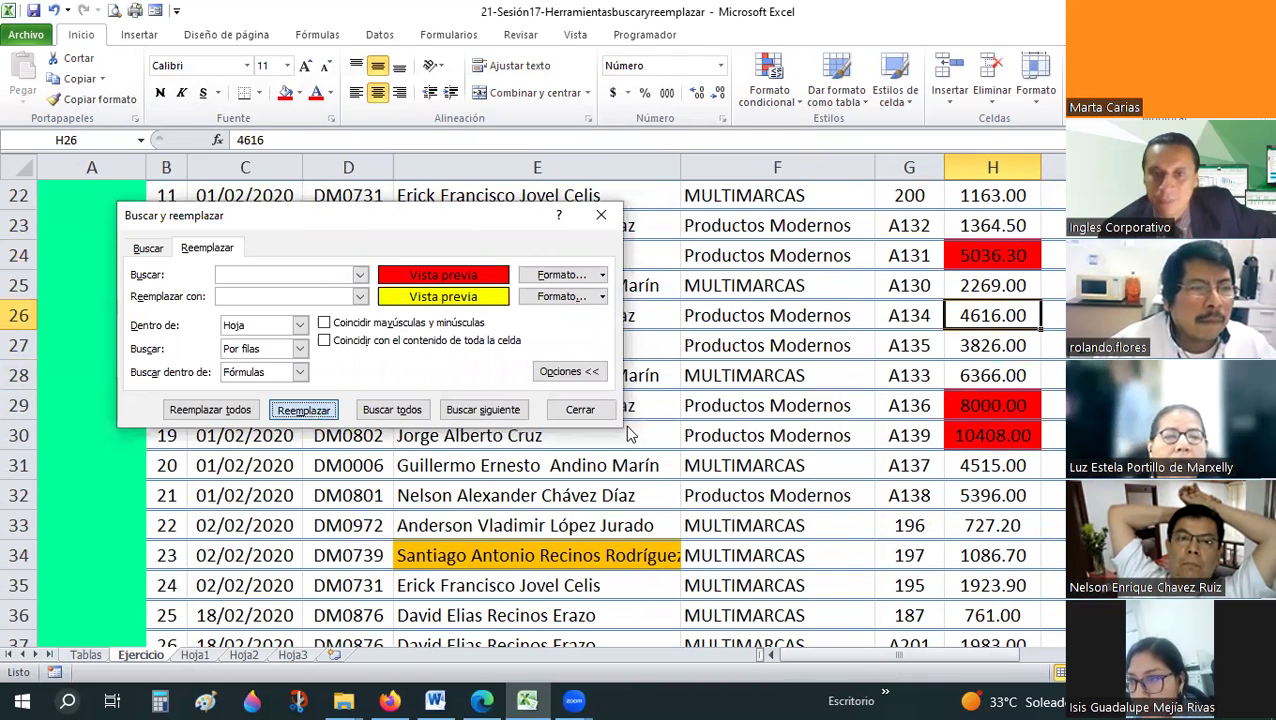
{"action": "key", "text": "Return"}
{"action": "key", "text": "Escape"}
{"action": "key", "text": "Escape"}
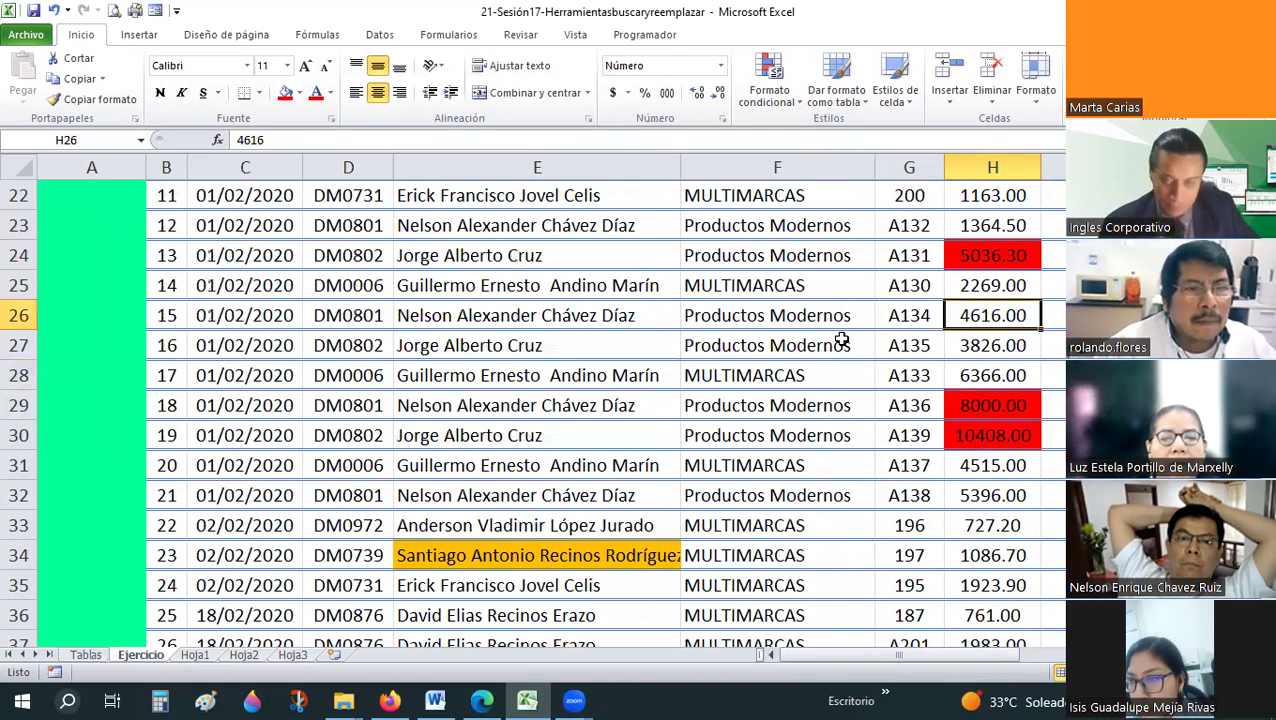
- Replace every red fill with yellow using Reemplazar todos
{"action": "key", "text": "ctrl+b"}
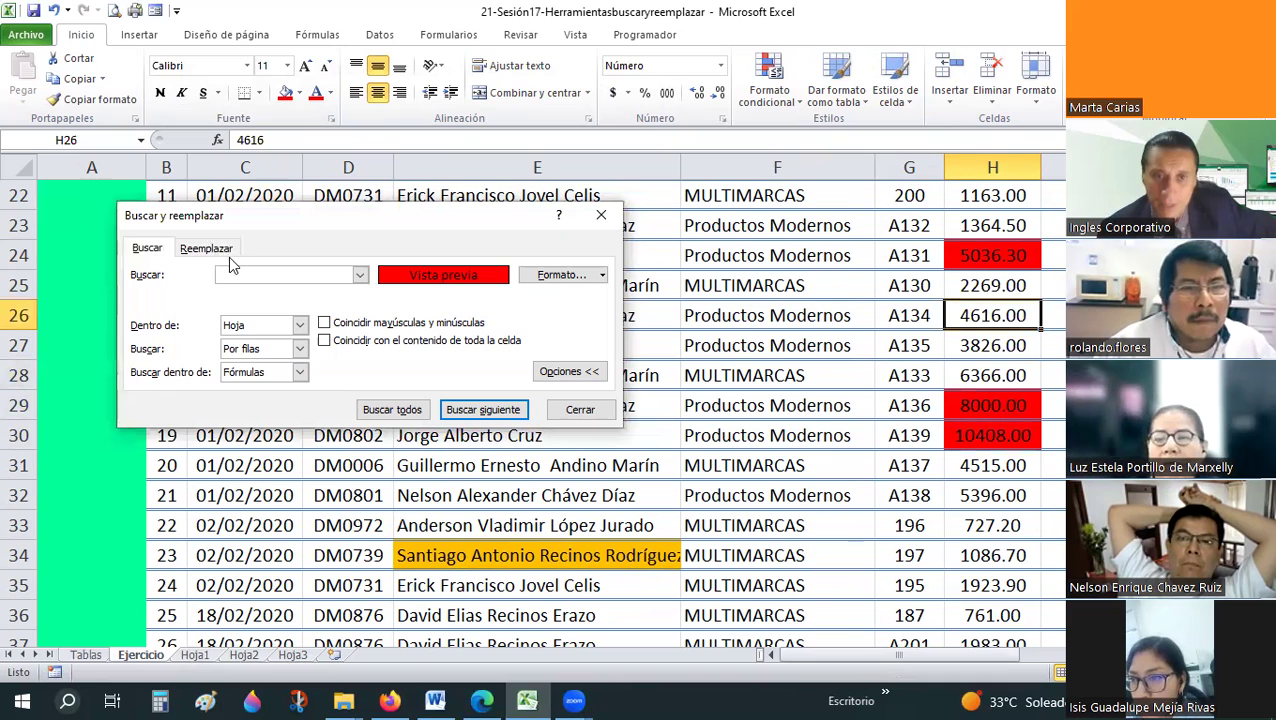
{"action": "left_click", "coordinate": [207, 249]}
{"action": "left_click", "coordinate": [209, 410]}
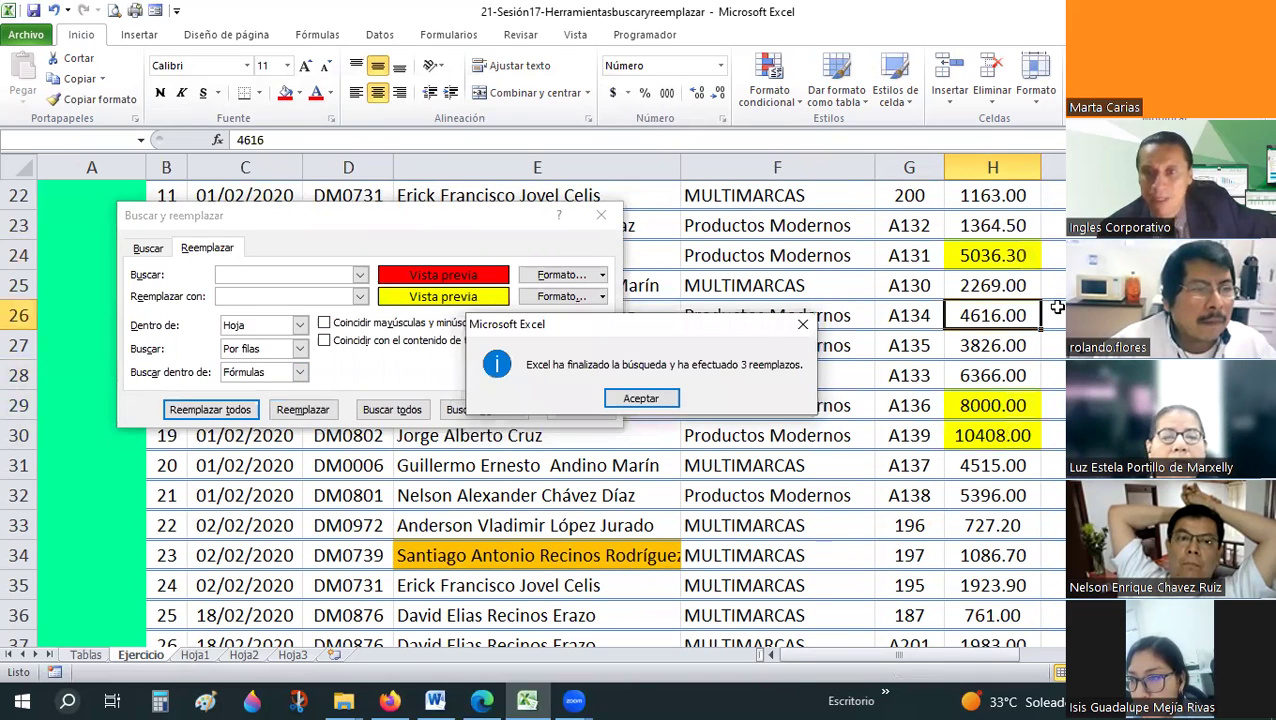
{"action": "key", "text": "Return"}
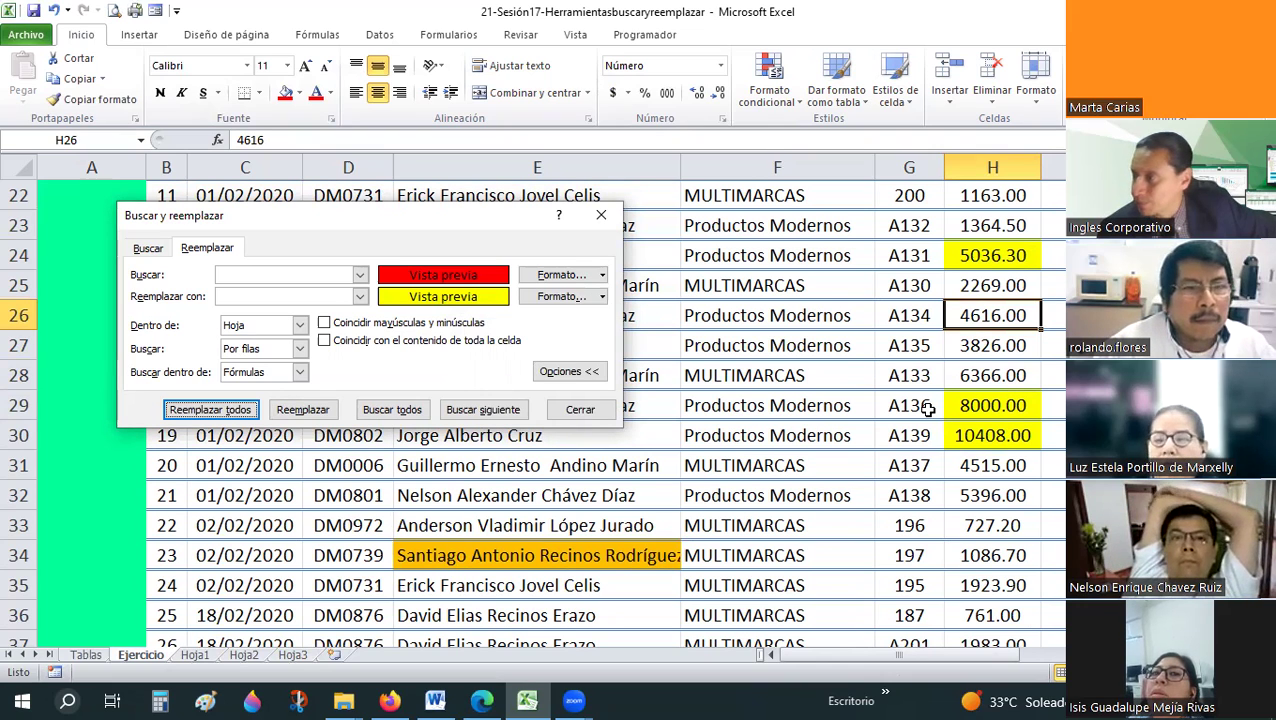
- Clear both the red search format and the previous replacement format
{"action": "left_click", "coordinate": [602, 274]}
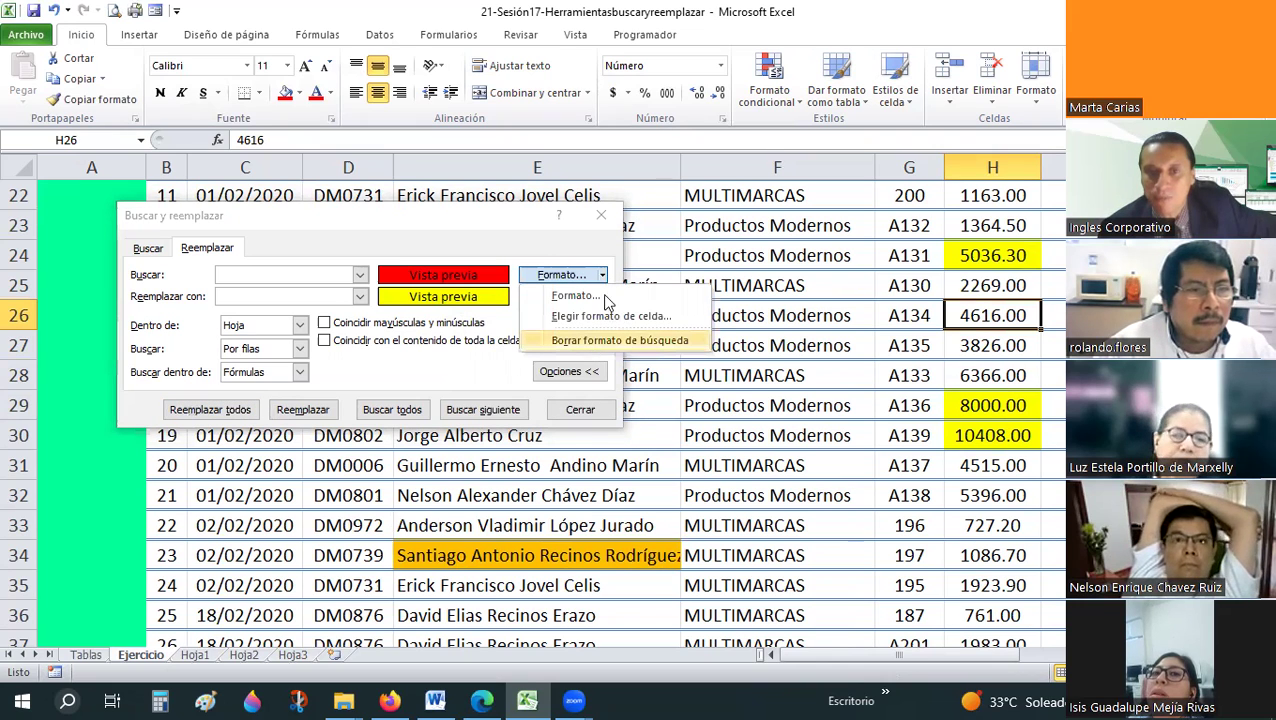
{"action": "left_click", "coordinate": [591, 341]}
{"action": "left_click", "coordinate": [602, 296]}
{"action": "left_click", "coordinate": [556, 361]}
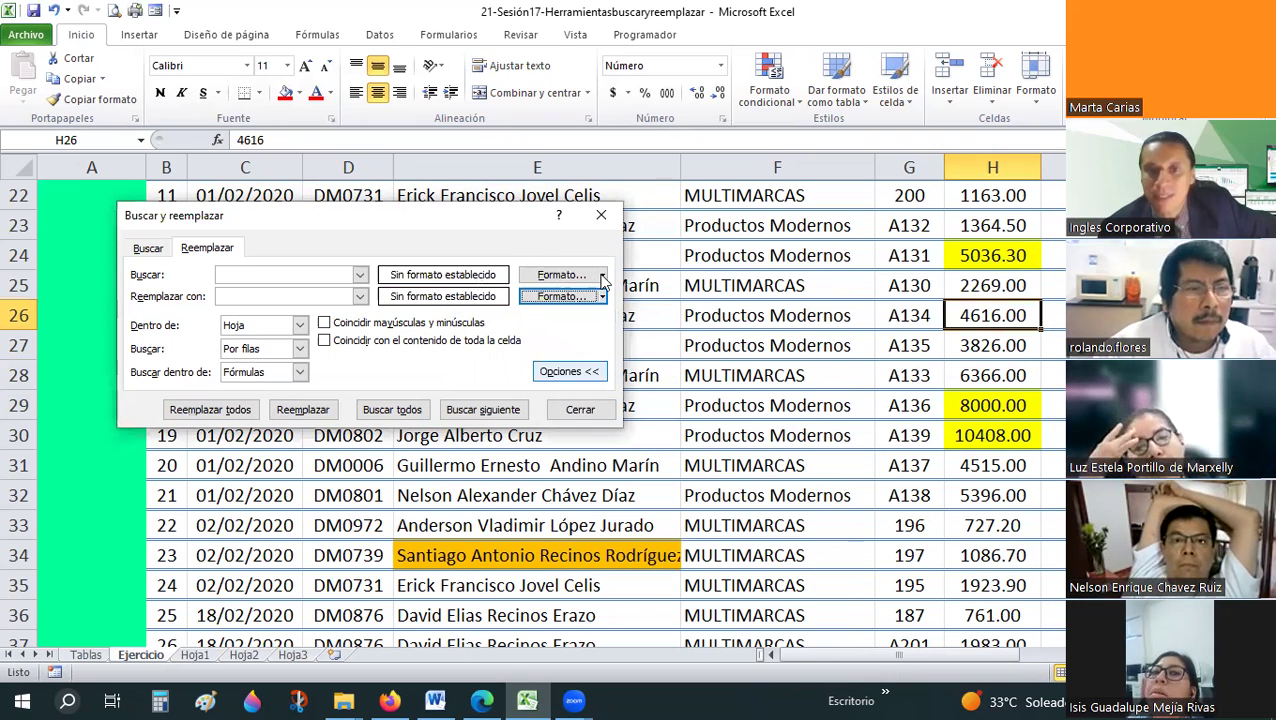
- Set the search format by sampling the row 11 header cells with Choose Format From Cell
{"action": "left_click", "coordinate": [602, 276]}
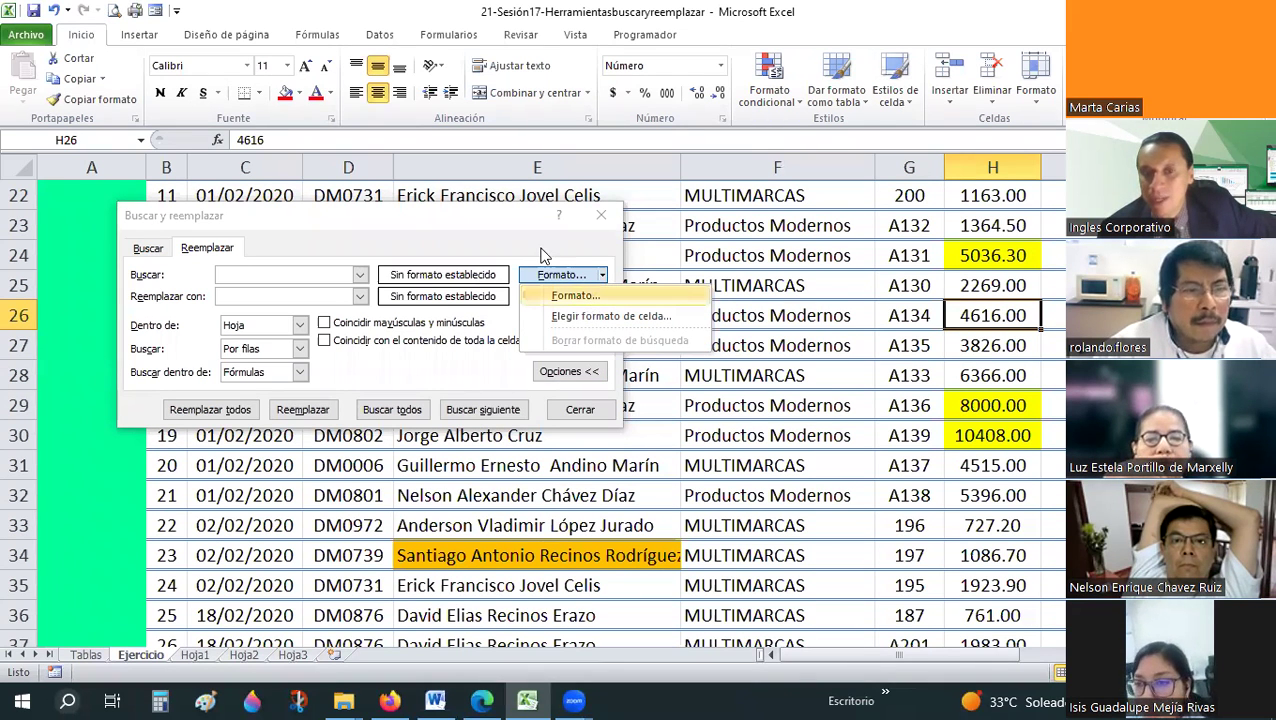
{"action": "left_click", "coordinate": [603, 276]}
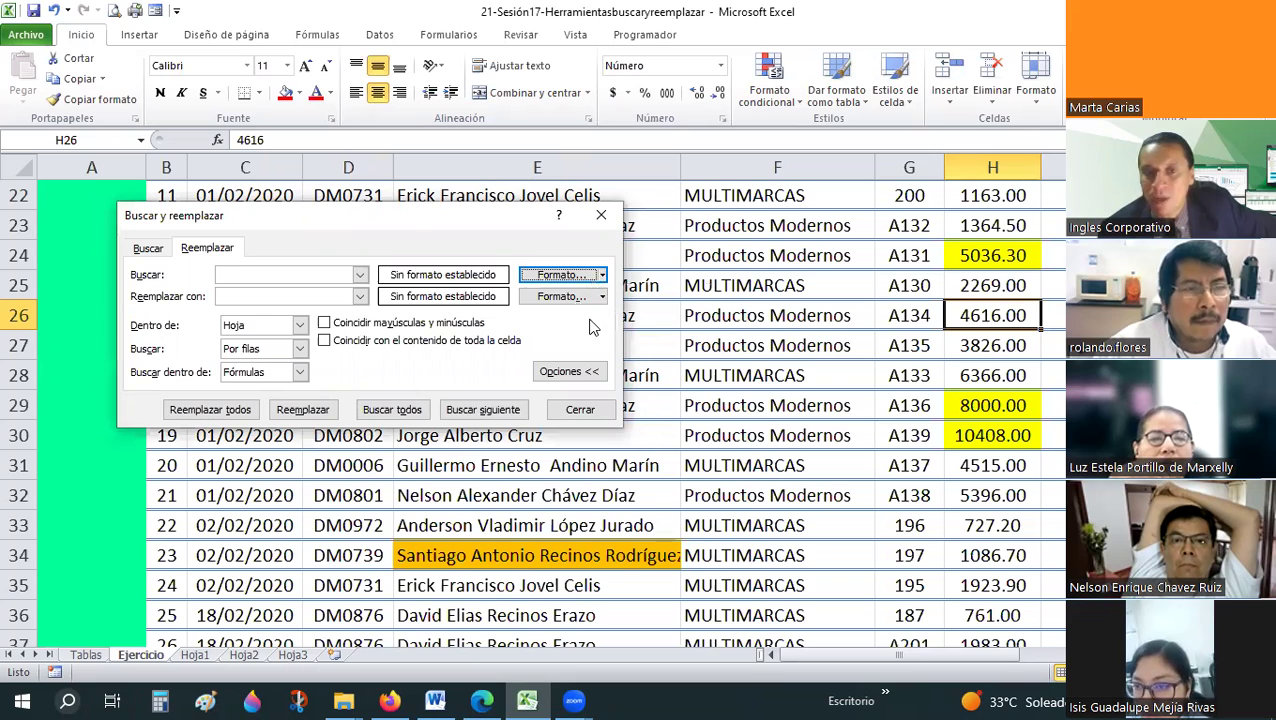
{"action": "left_click", "coordinate": [602, 274]}
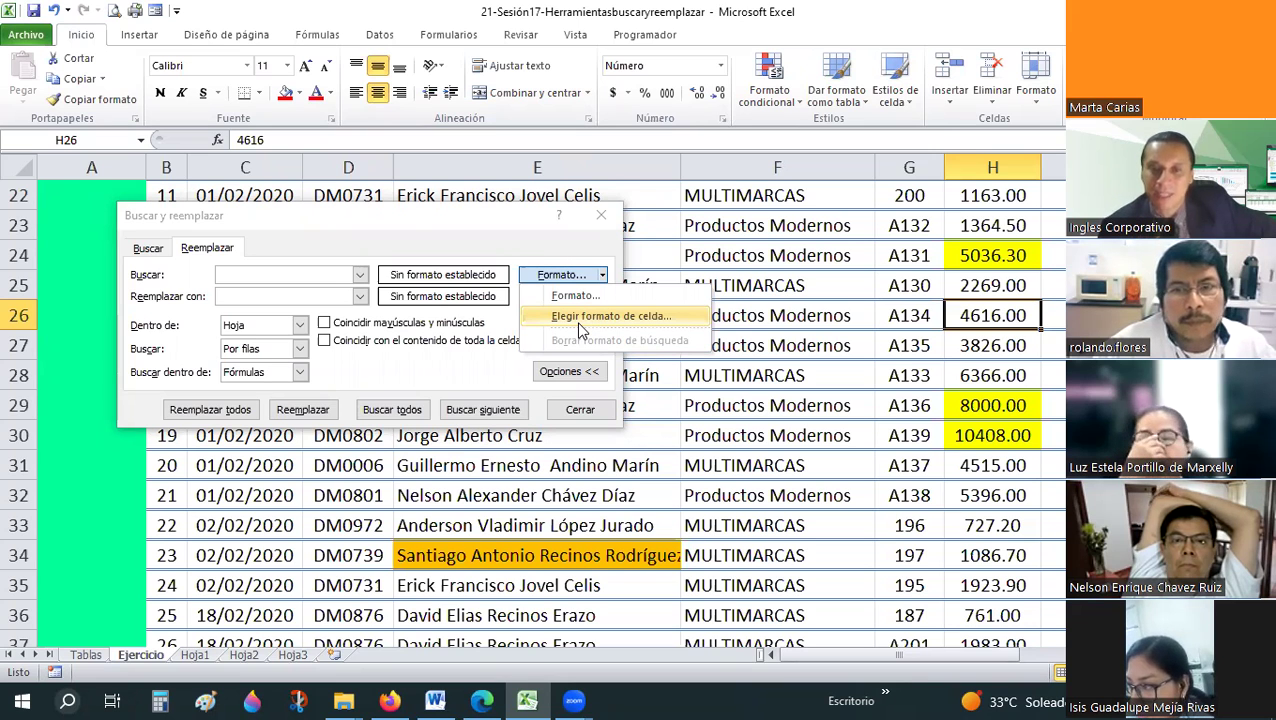
{"action": "scroll", "coordinate": [287, 325], "scroll_direction": "up", "scroll_amount": 3}
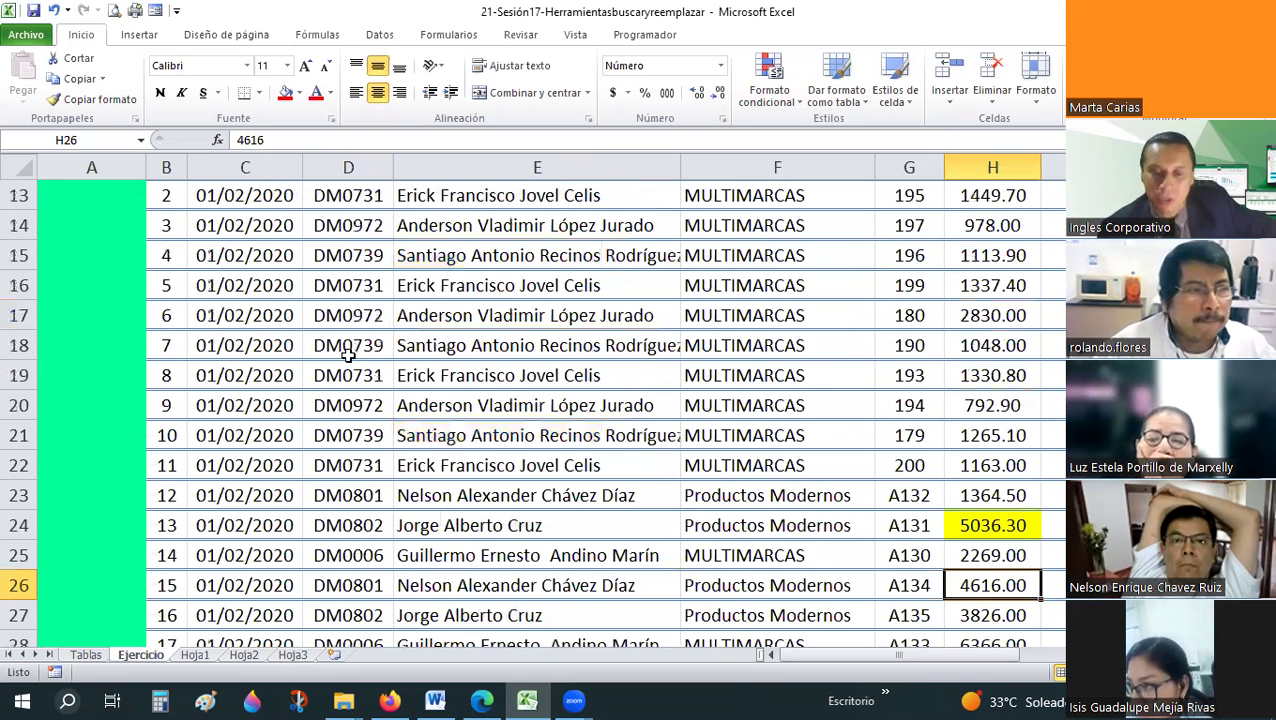
{"action": "scroll", "coordinate": [348, 356], "scroll_direction": "up", "scroll_amount": 2}
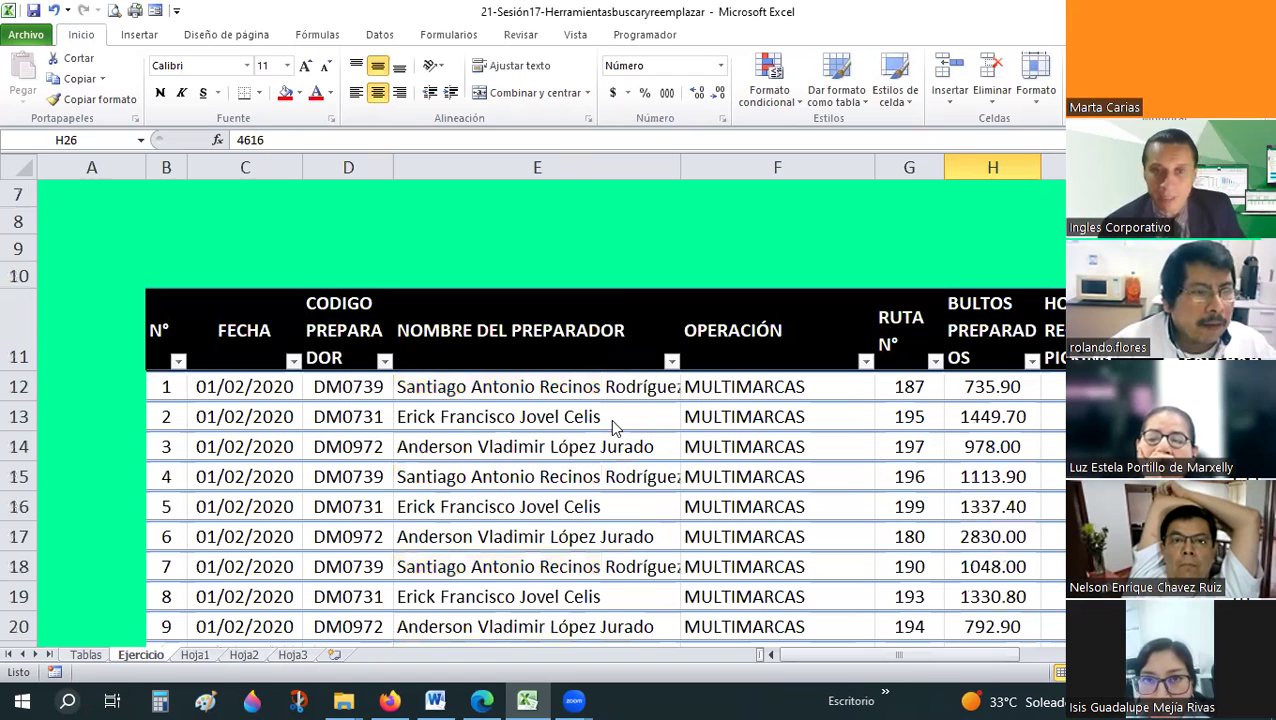
{"action": "key", "text": "Escape"}
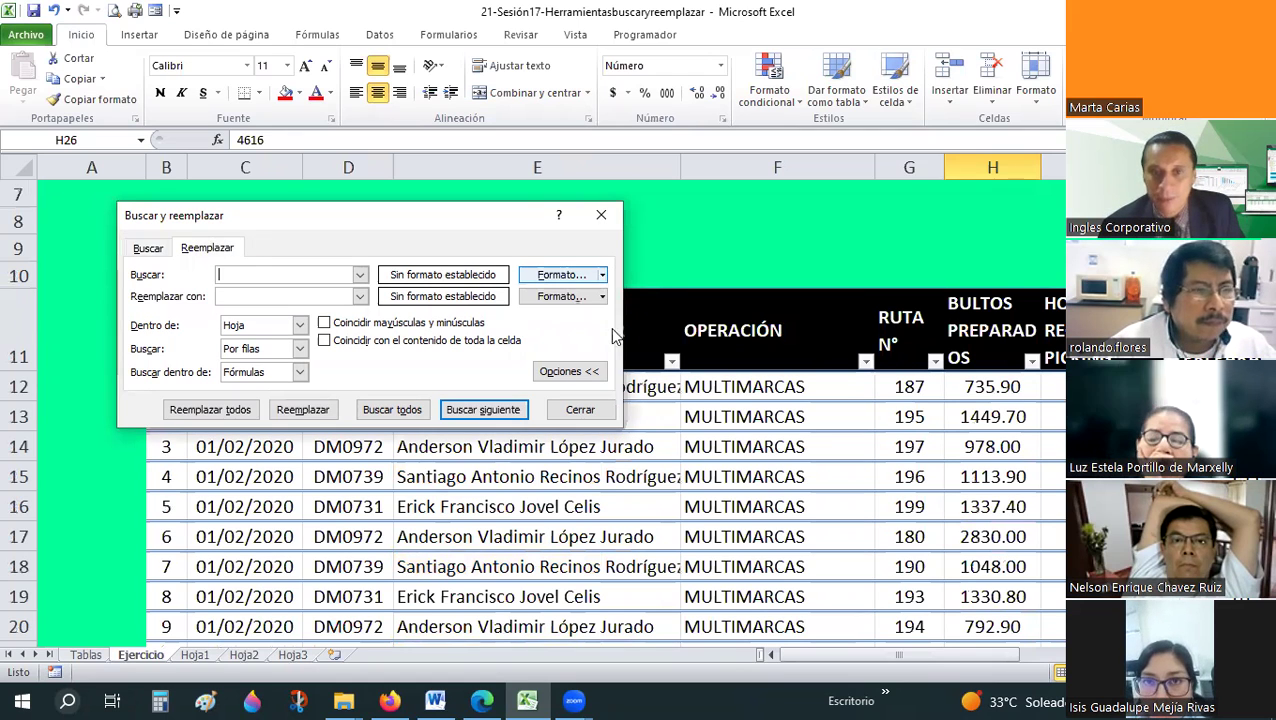
{"action": "left_click", "coordinate": [603, 275]}
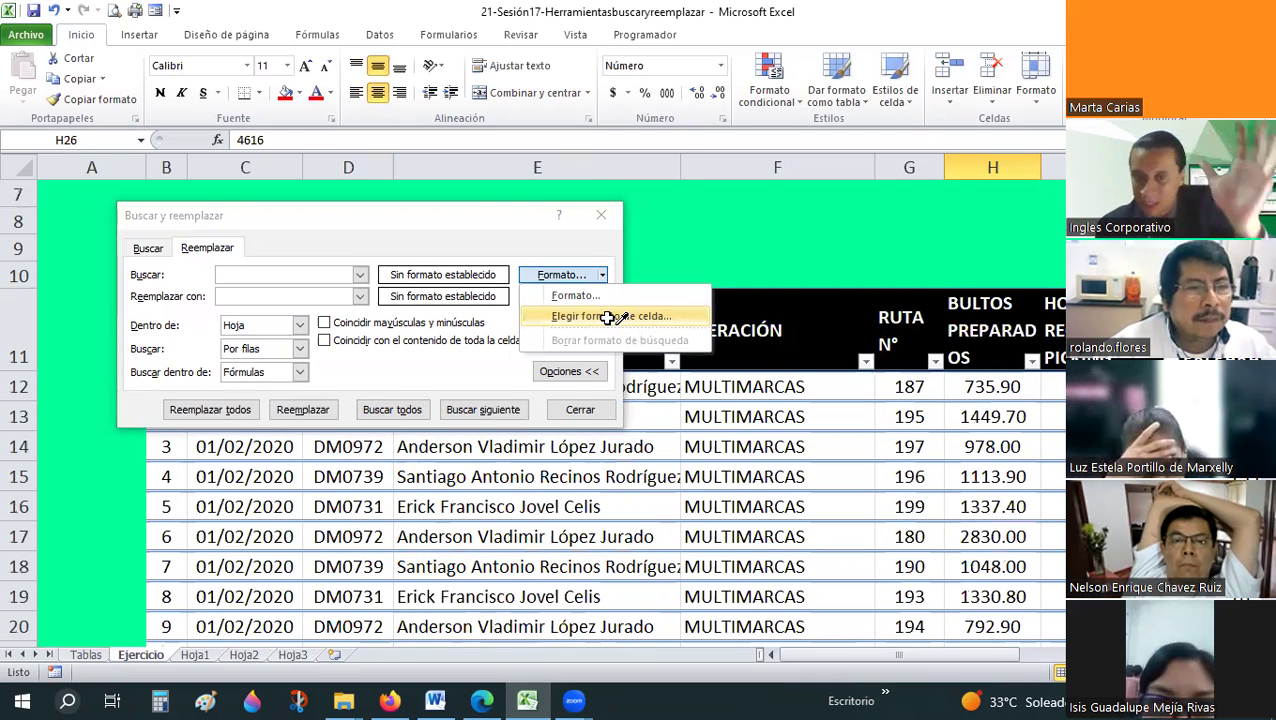
{"action": "left_click", "coordinate": [608, 318]}
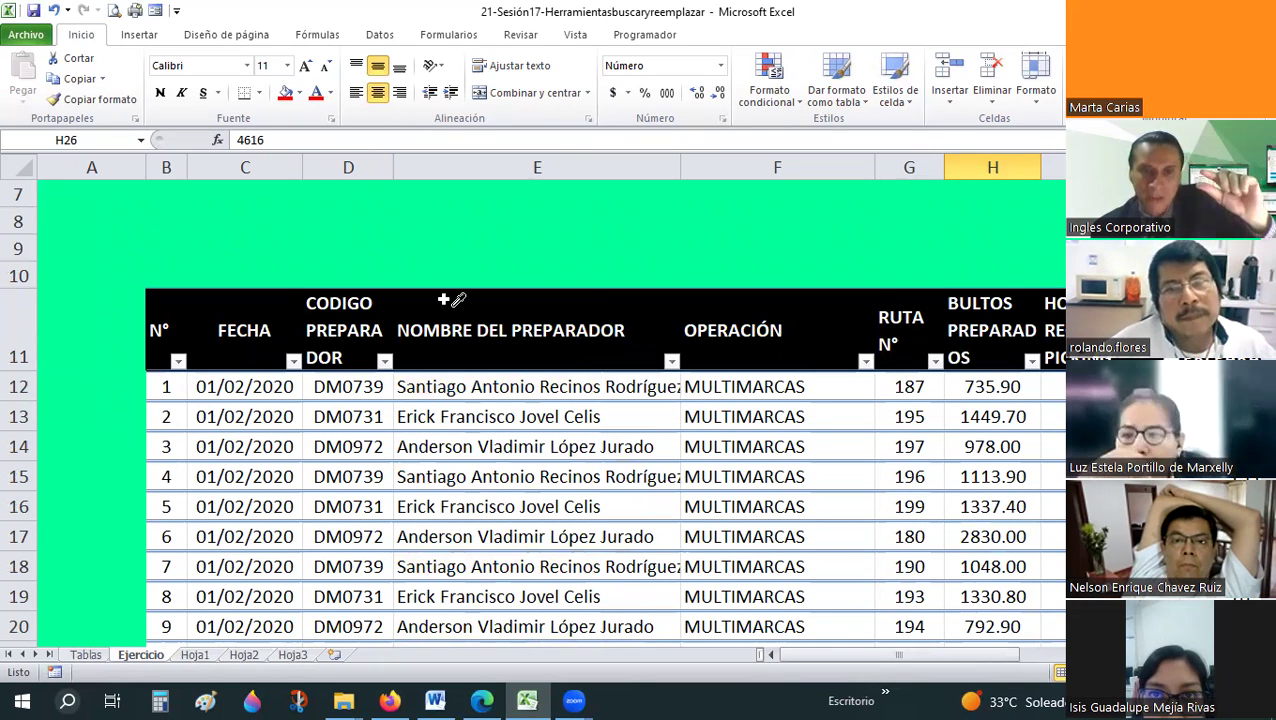
{"action": "left_click_drag", "start_coordinate": [165, 333], "coordinate": [1060, 372]}
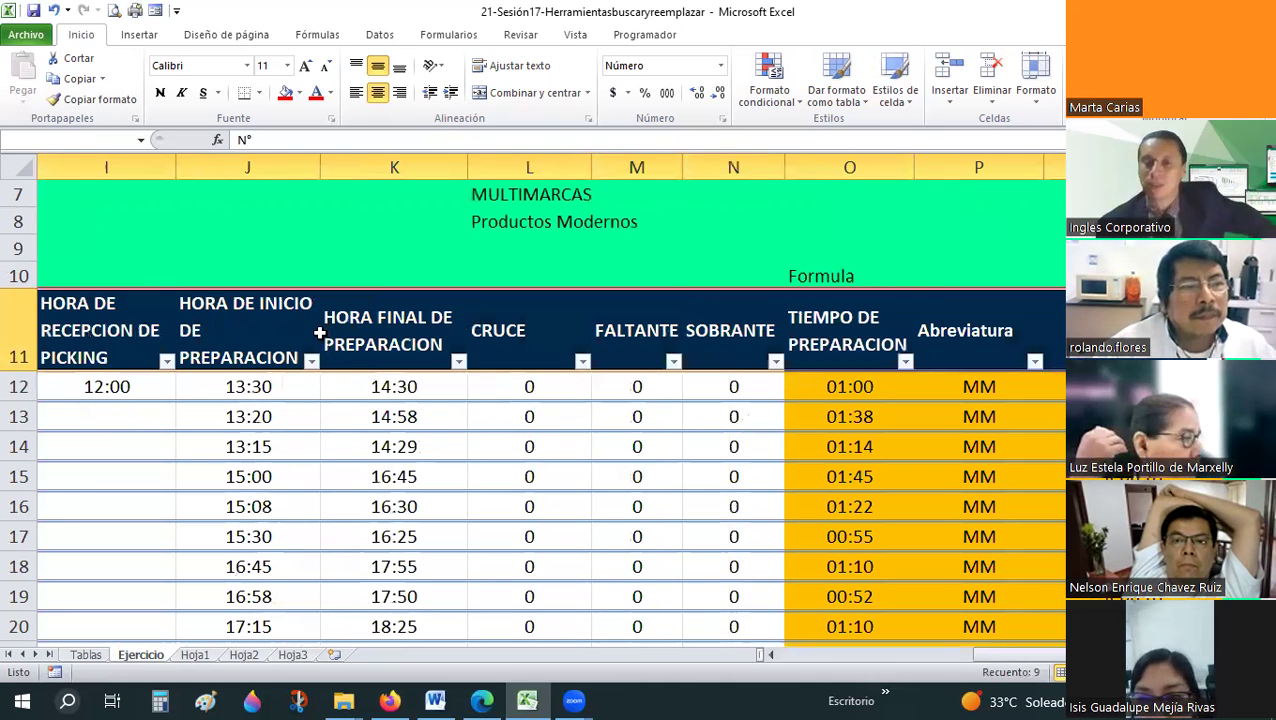
{"action": "key", "text": "ctrl+l"}
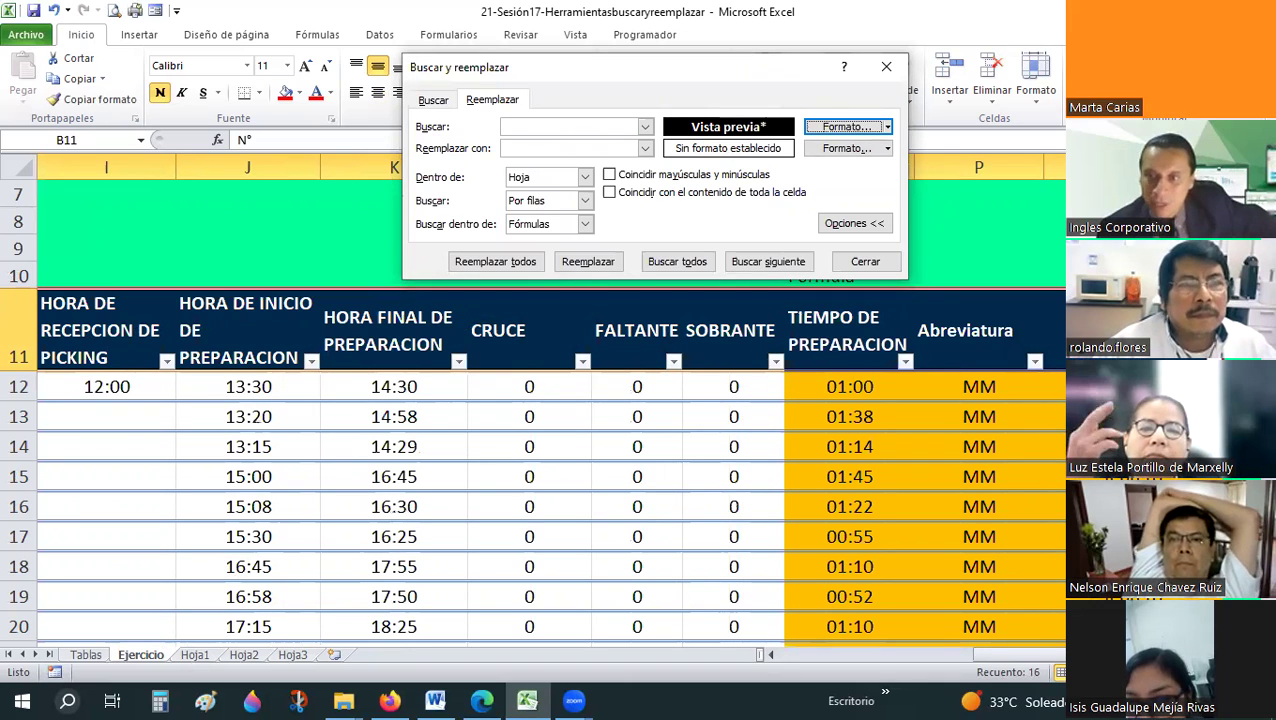
- Make the replacement format's font bold, size 14
{"action": "left_click", "coordinate": [887, 149]}
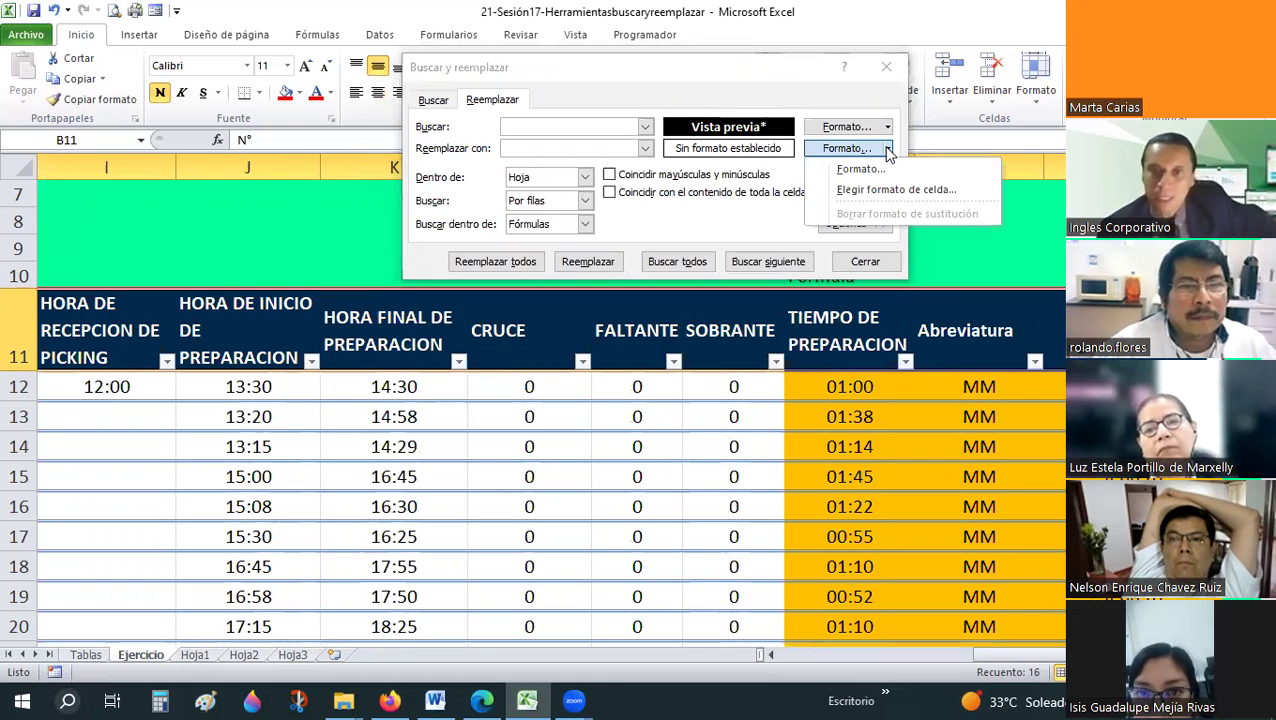
{"action": "left_click", "coordinate": [862, 170]}
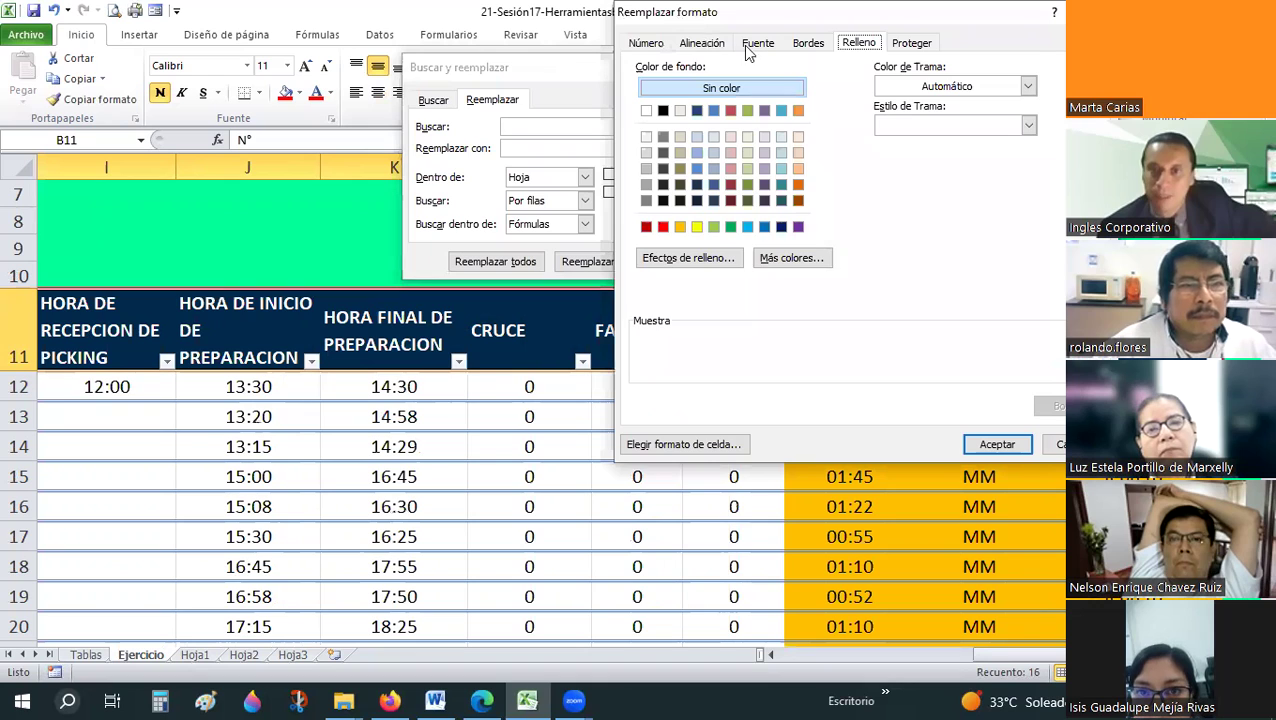
{"action": "left_click", "coordinate": [702, 43]}
{"action": "key", "text": "ctrl+shift+Tab"}
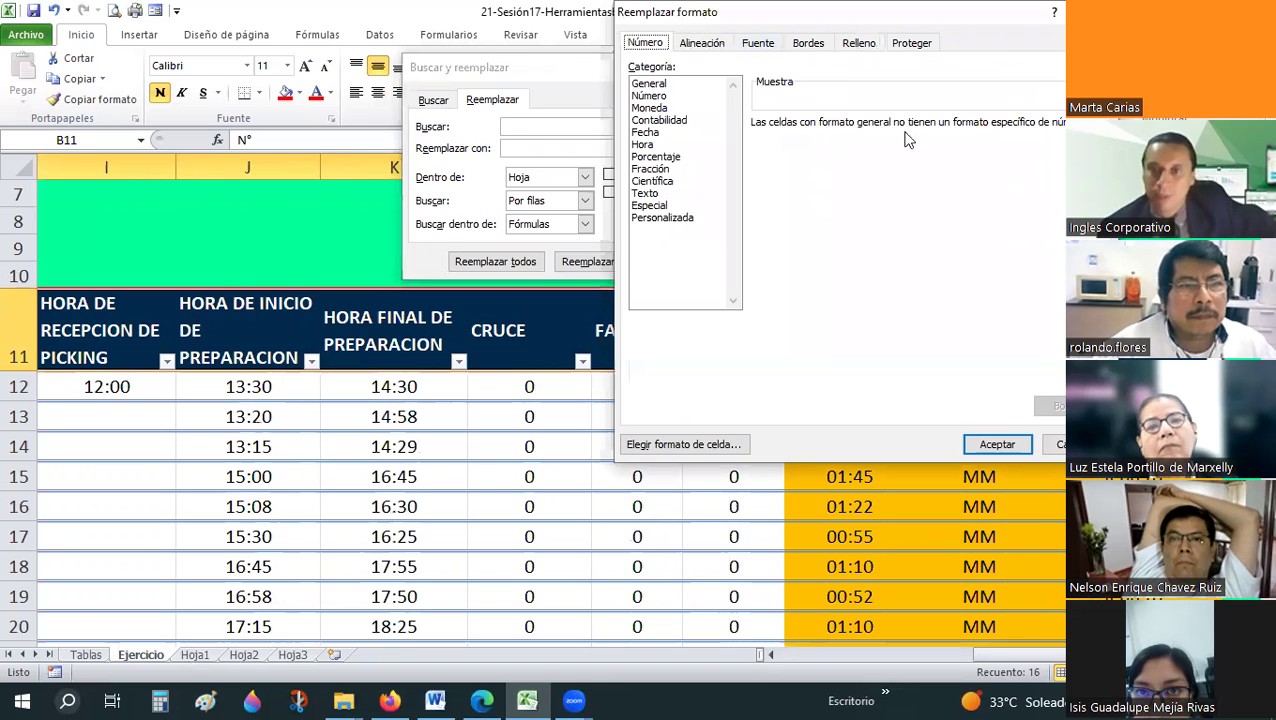
{"action": "key", "text": "ctrl+Tab"}
{"action": "key", "text": "ctrl+Tab"}
{"action": "left_click", "coordinate": [905, 138]}
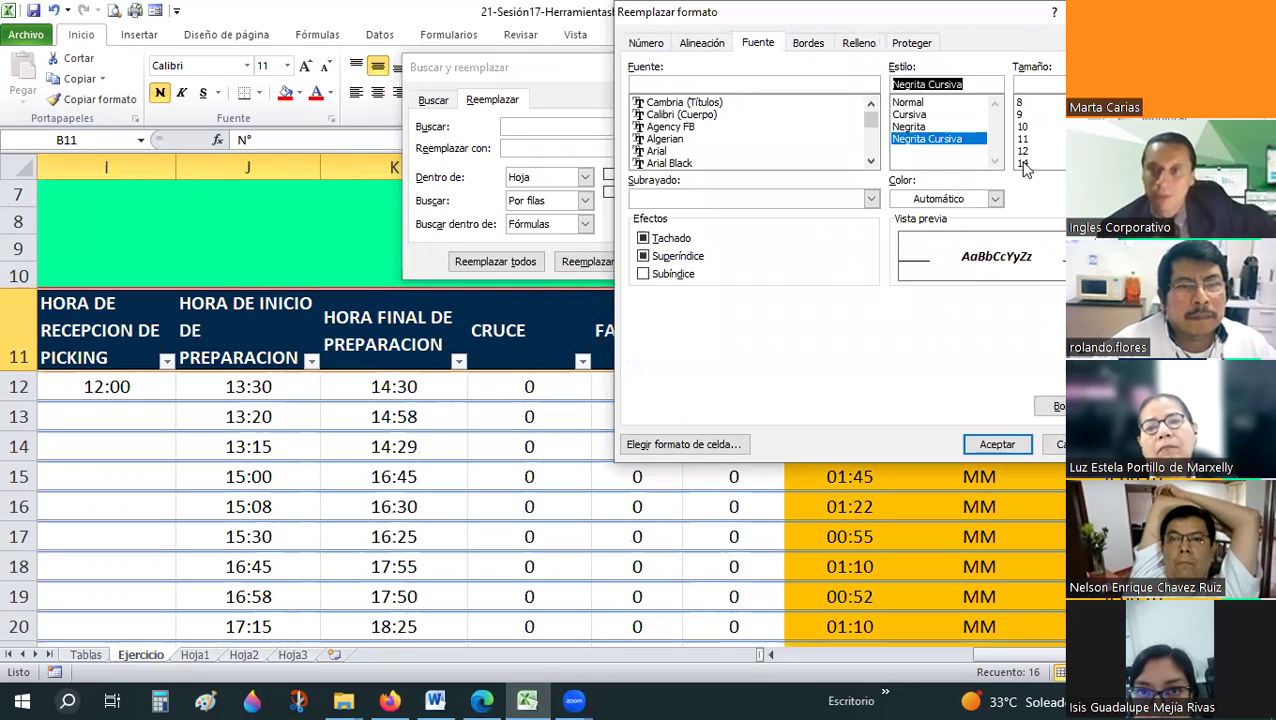
{"action": "key", "text": "Up"}
{"action": "left_click", "coordinate": [1022, 163]}
- Add red font colour and blue fill to the replacement, then replace all 16 header cells
{"action": "left_click", "coordinate": [939, 204]}
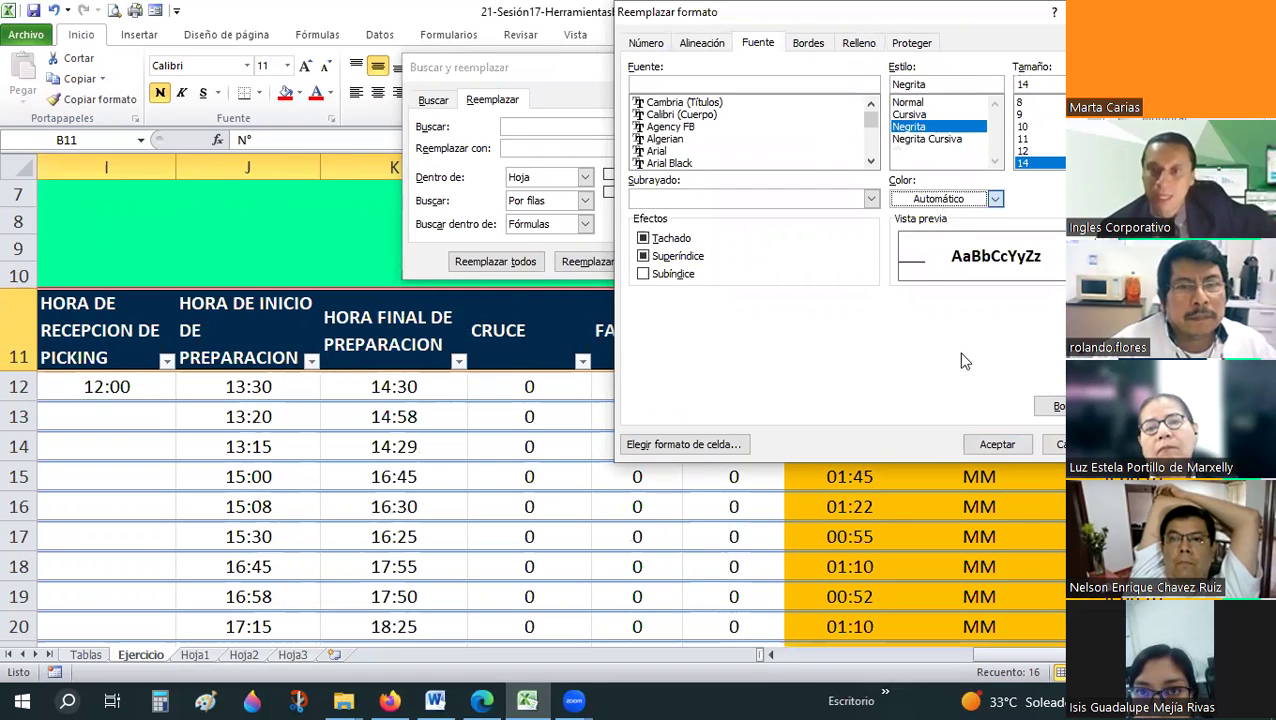
{"action": "key", "text": "alt+Down"}
{"action": "key", "text": "Return"}
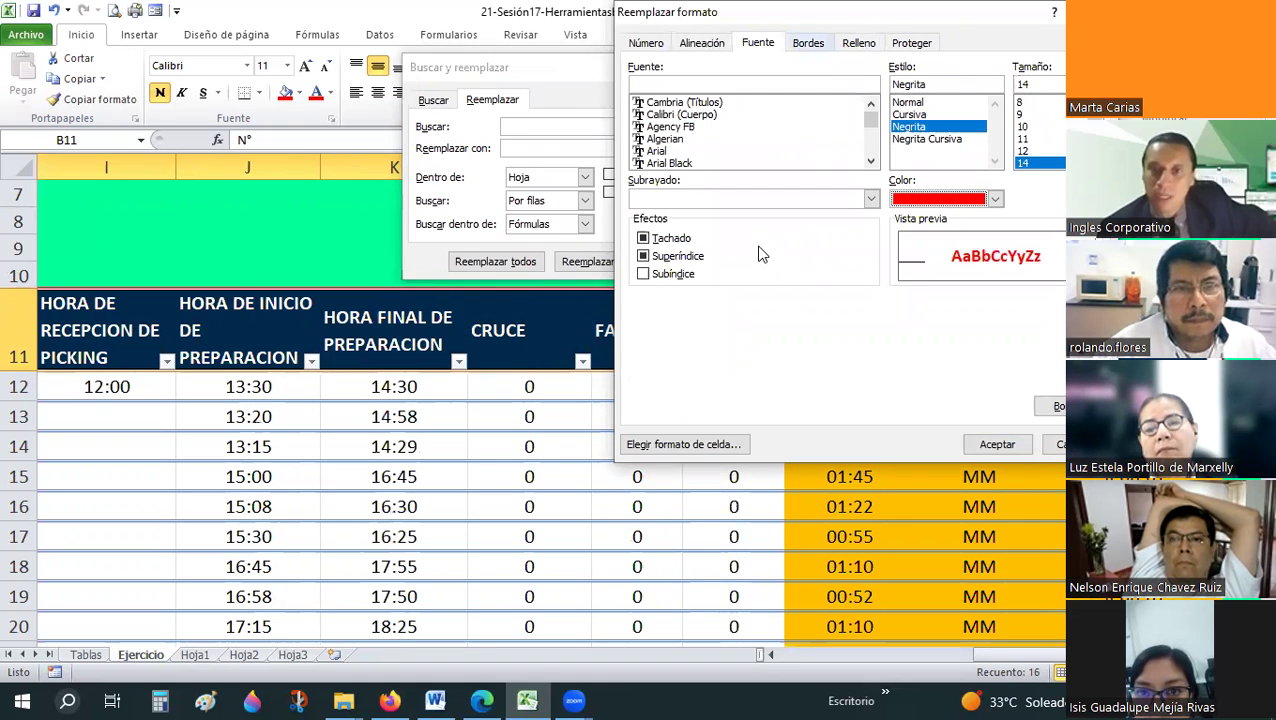
{"action": "key", "text": "ctrl+Tab"}
{"action": "key", "text": "ctrl+Tab"}
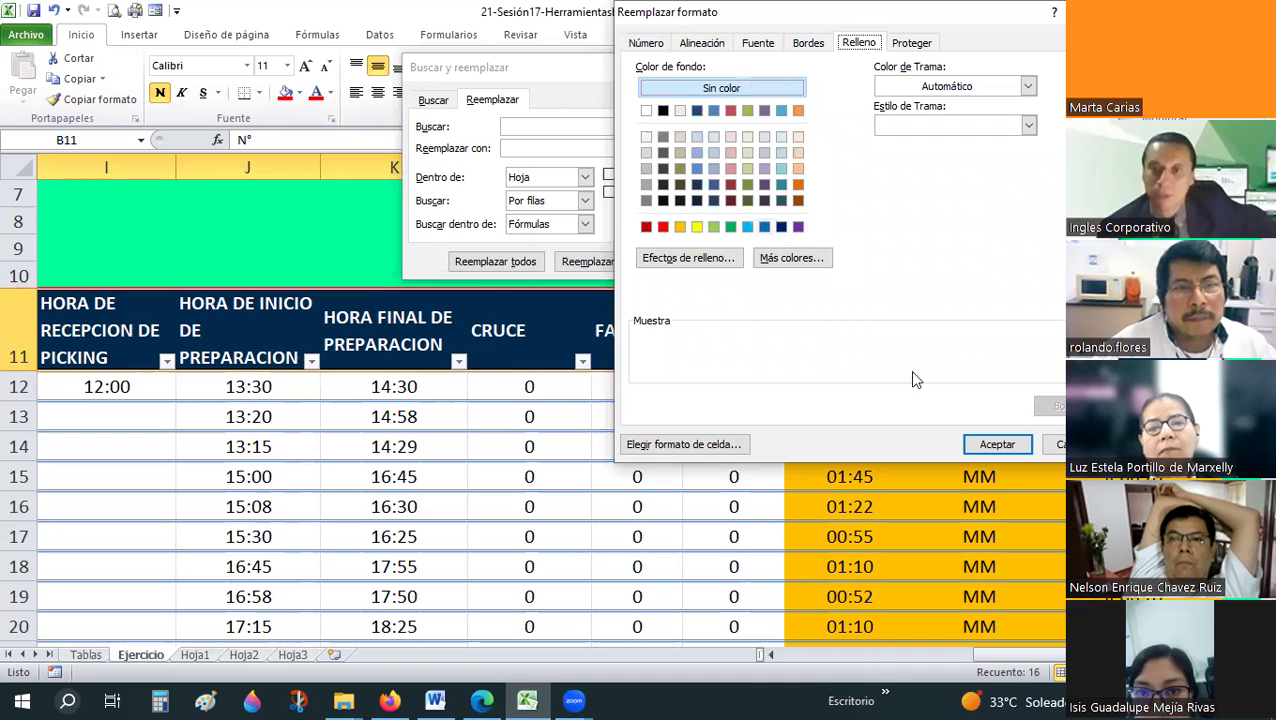
{"action": "left_click", "coordinate": [979, 446]}
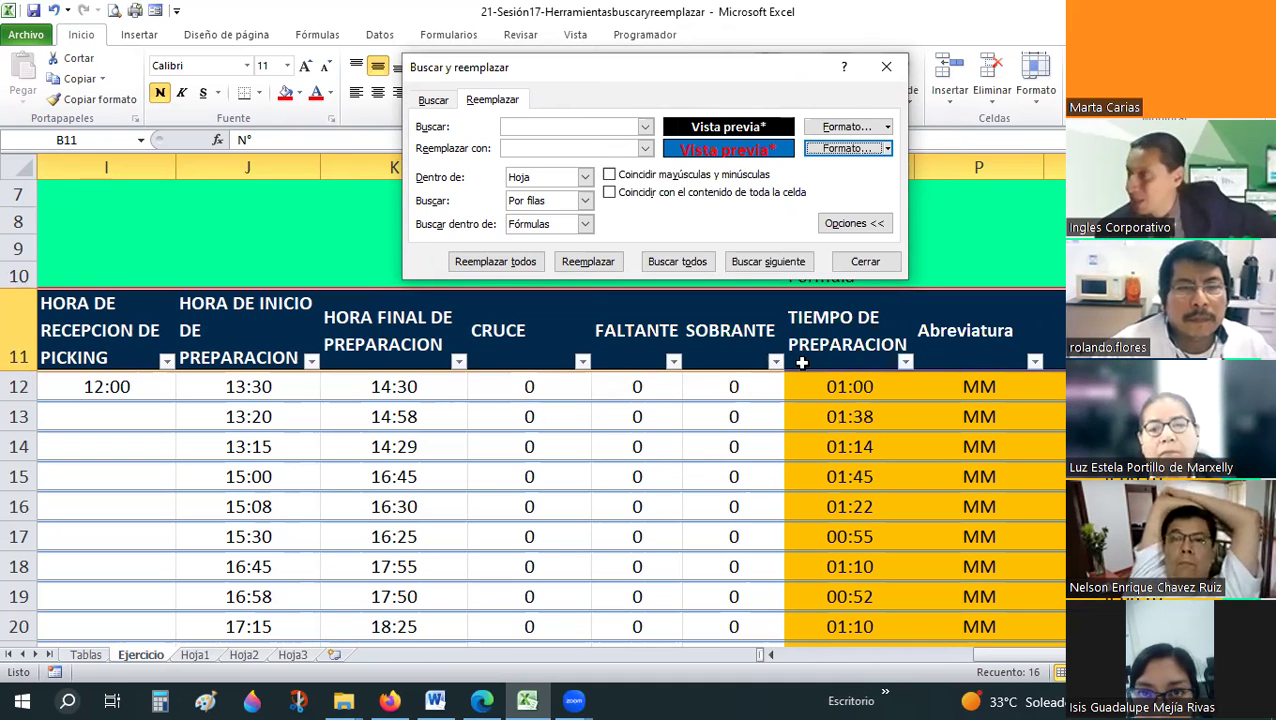
{"action": "left_click", "coordinate": [528, 265]}
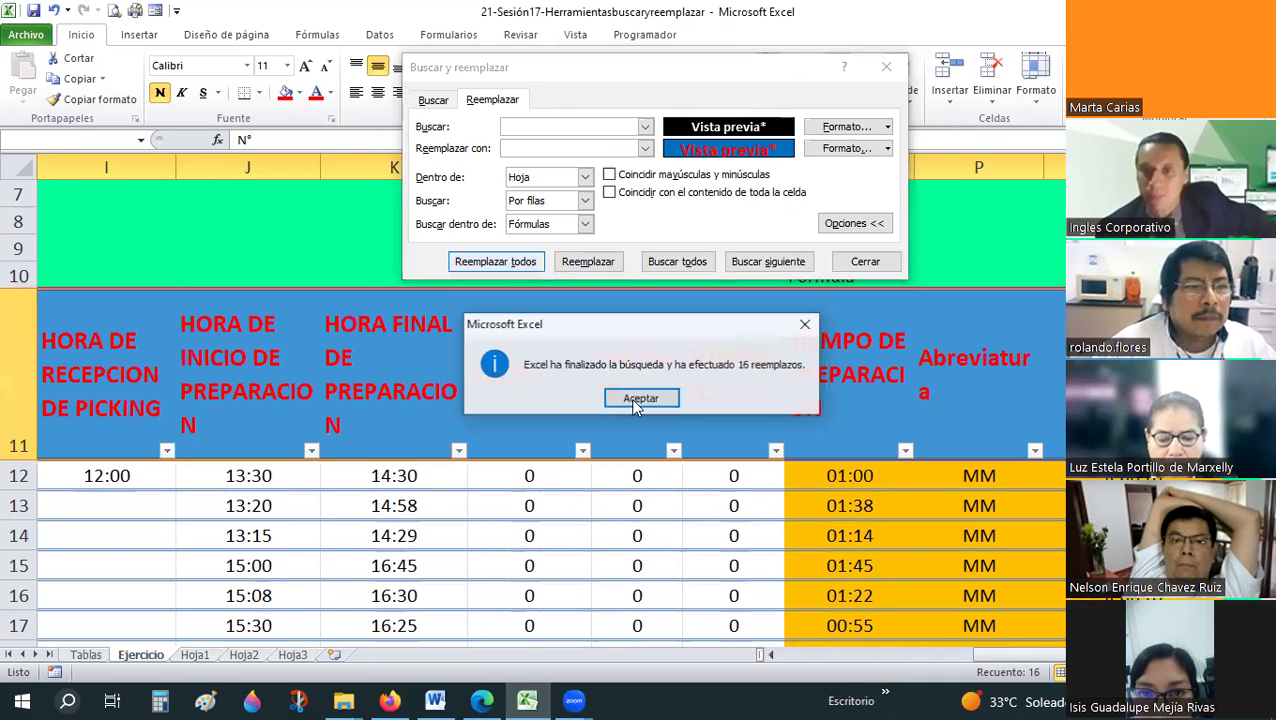
{"action": "key", "text": "Return"}
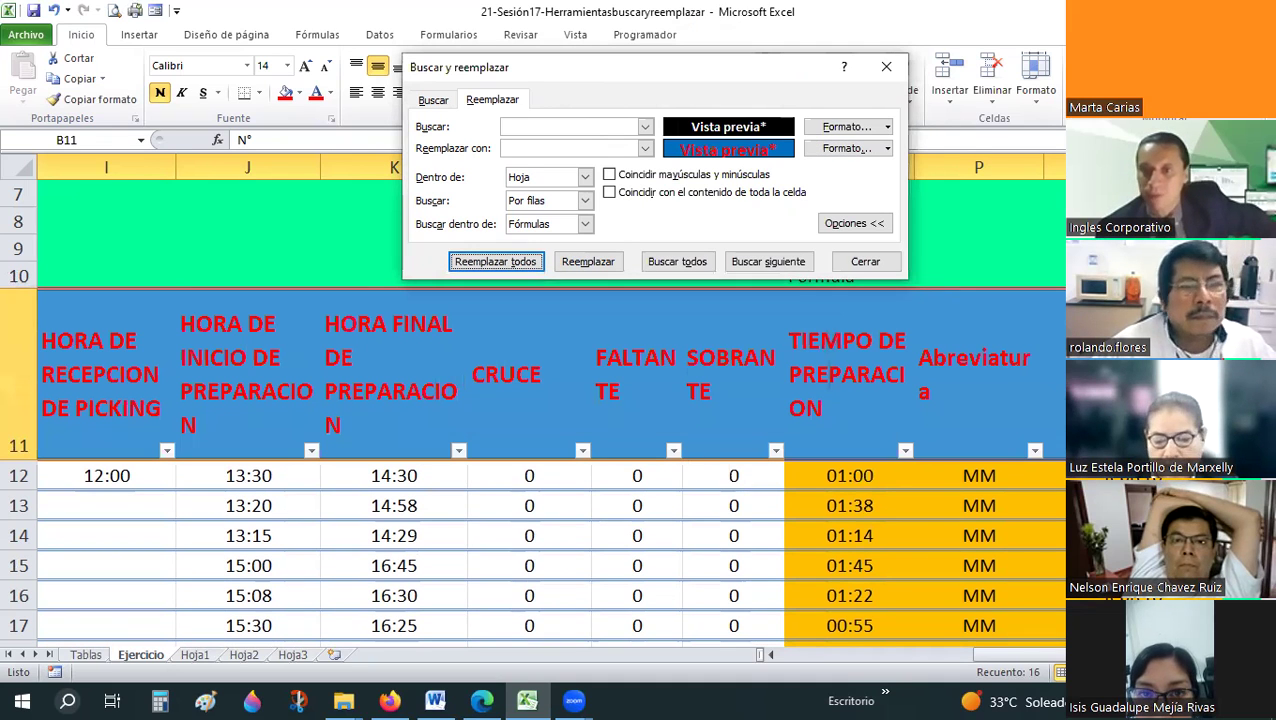
- Select MES header Q11, review the Find and Replace tabs and options, then close it
{"action": "left_click", "coordinate": [1055, 370]}
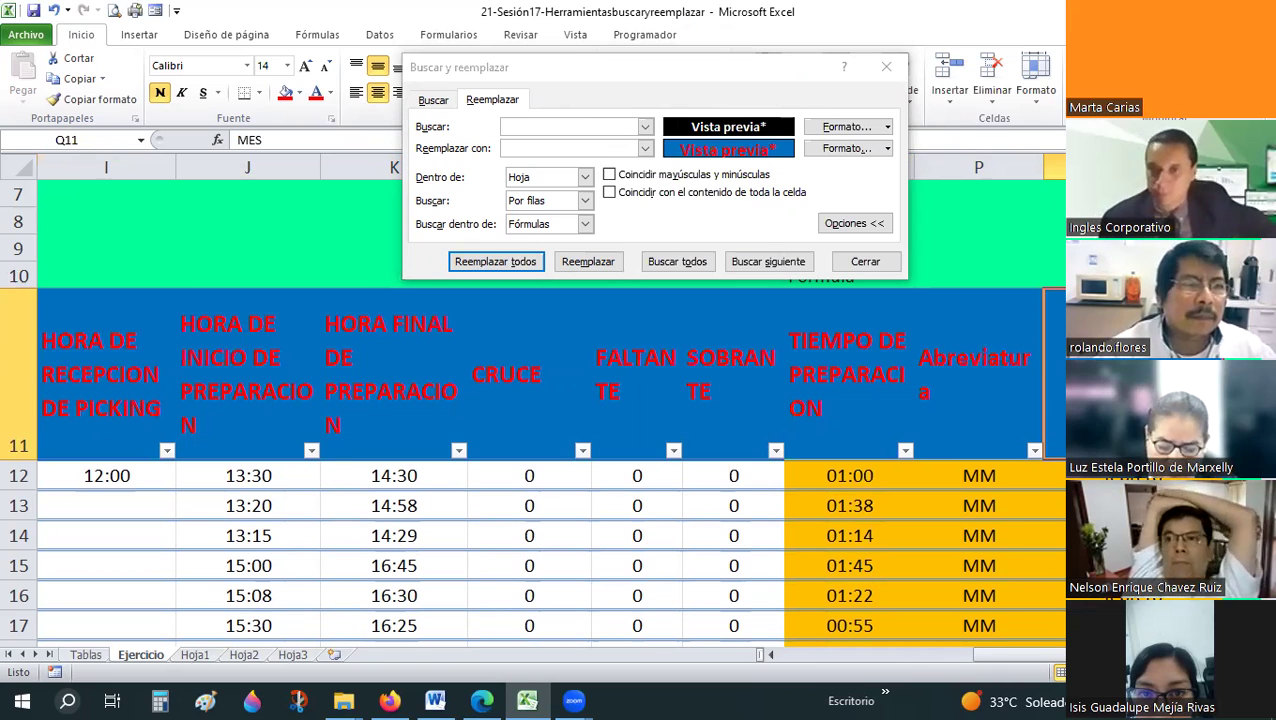
{"action": "left_click", "coordinate": [887, 150]}
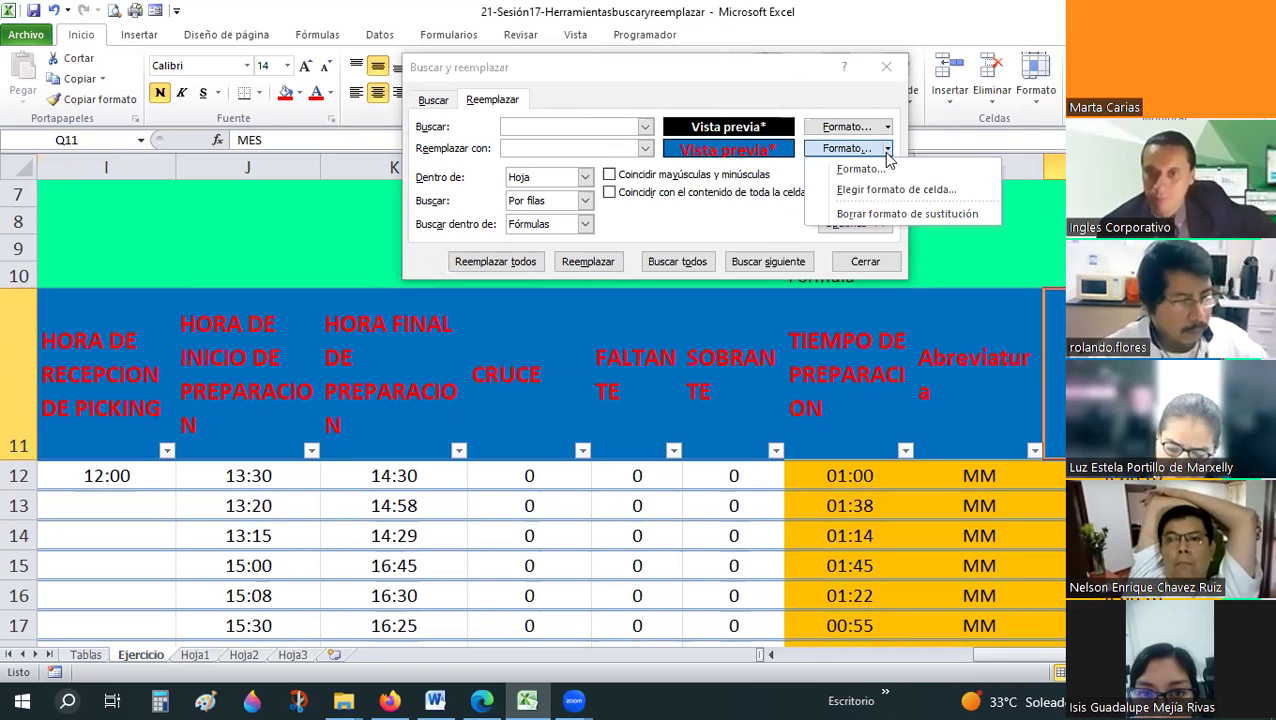
{"action": "key", "text": "Escape"}
{"action": "left_click", "coordinate": [434, 101]}
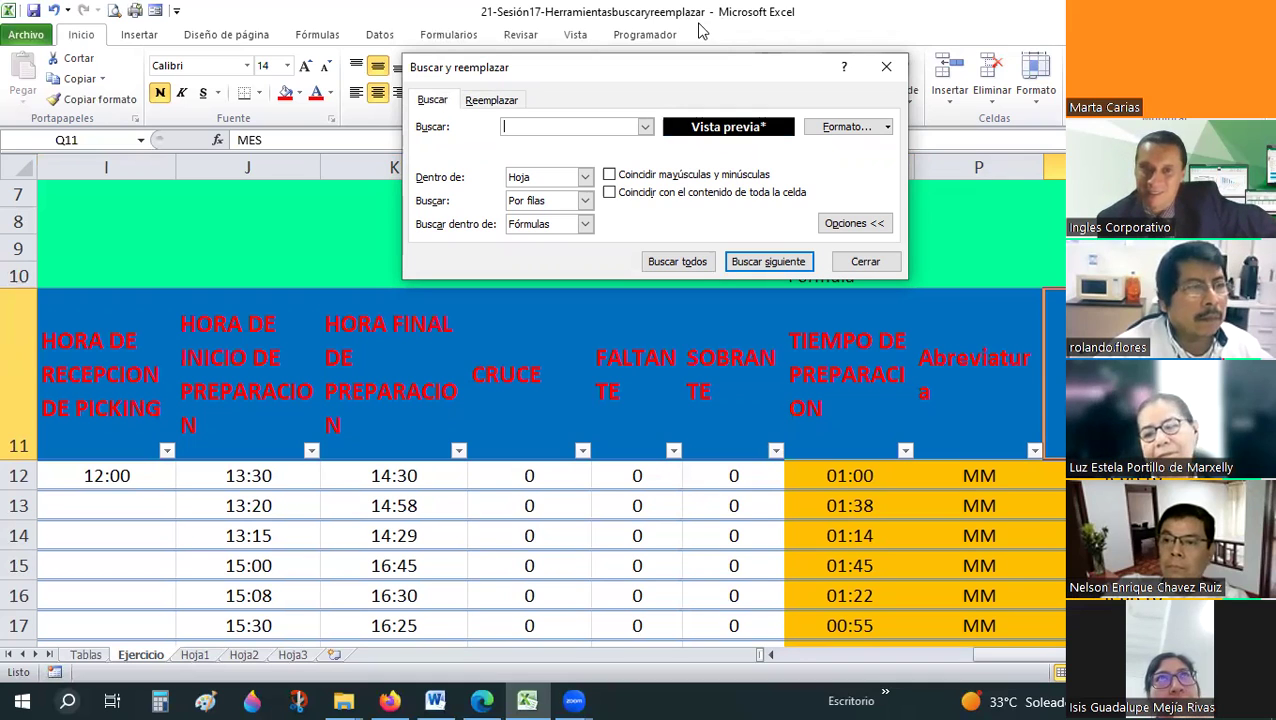
{"action": "left_click", "coordinate": [493, 103]}
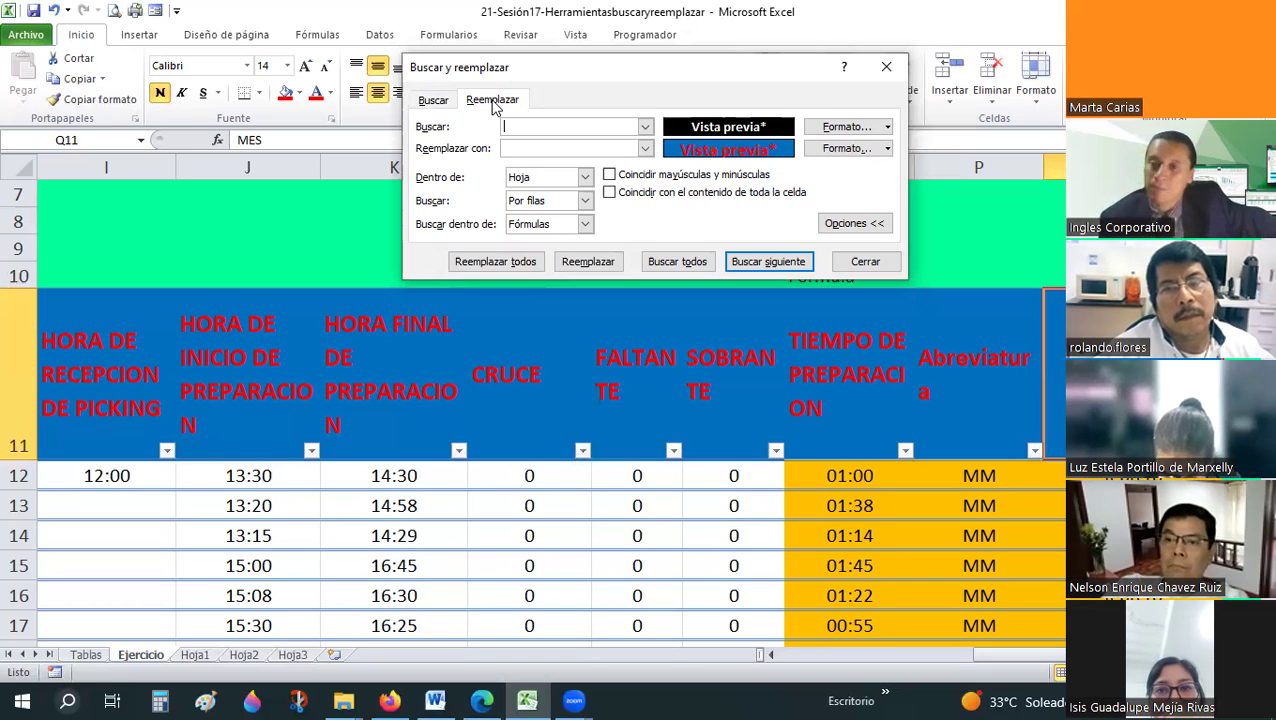
{"action": "left_click", "coordinate": [857, 266]}
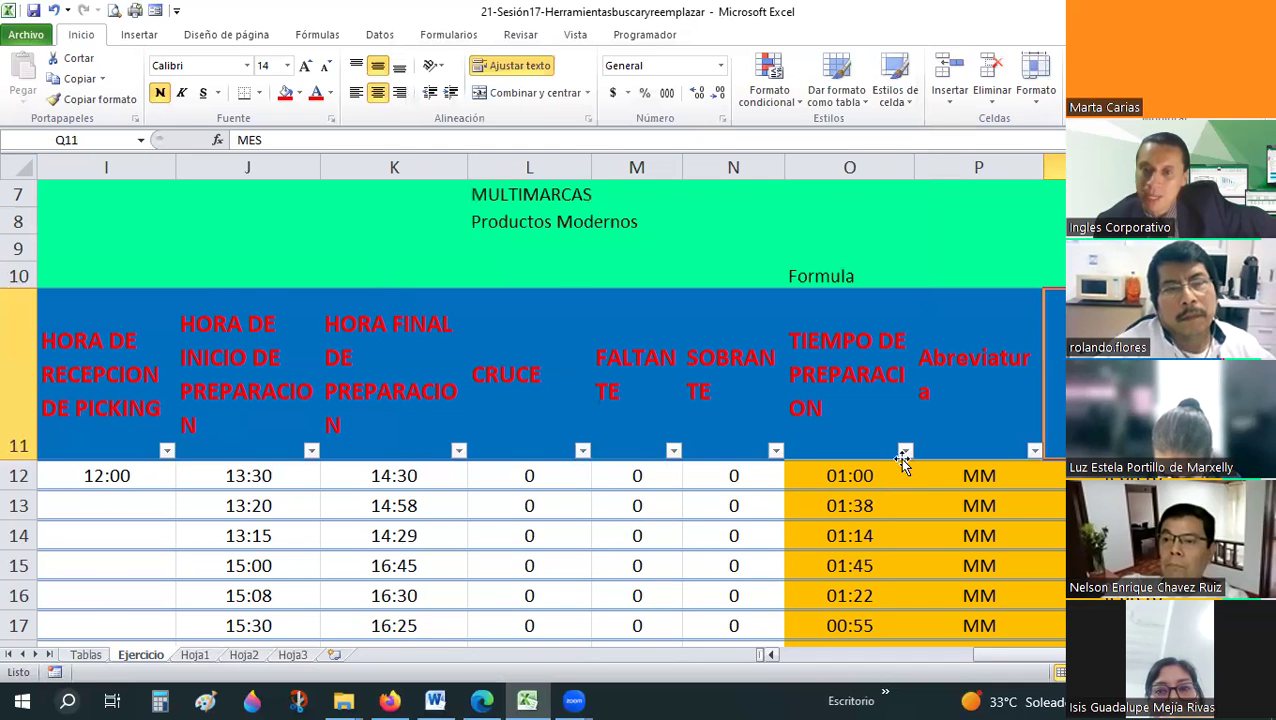
- Fill the MES cells Q12:Q16 red
{"action": "scroll", "coordinate": [867, 405], "scroll_direction": "up", "scroll_amount": 1}
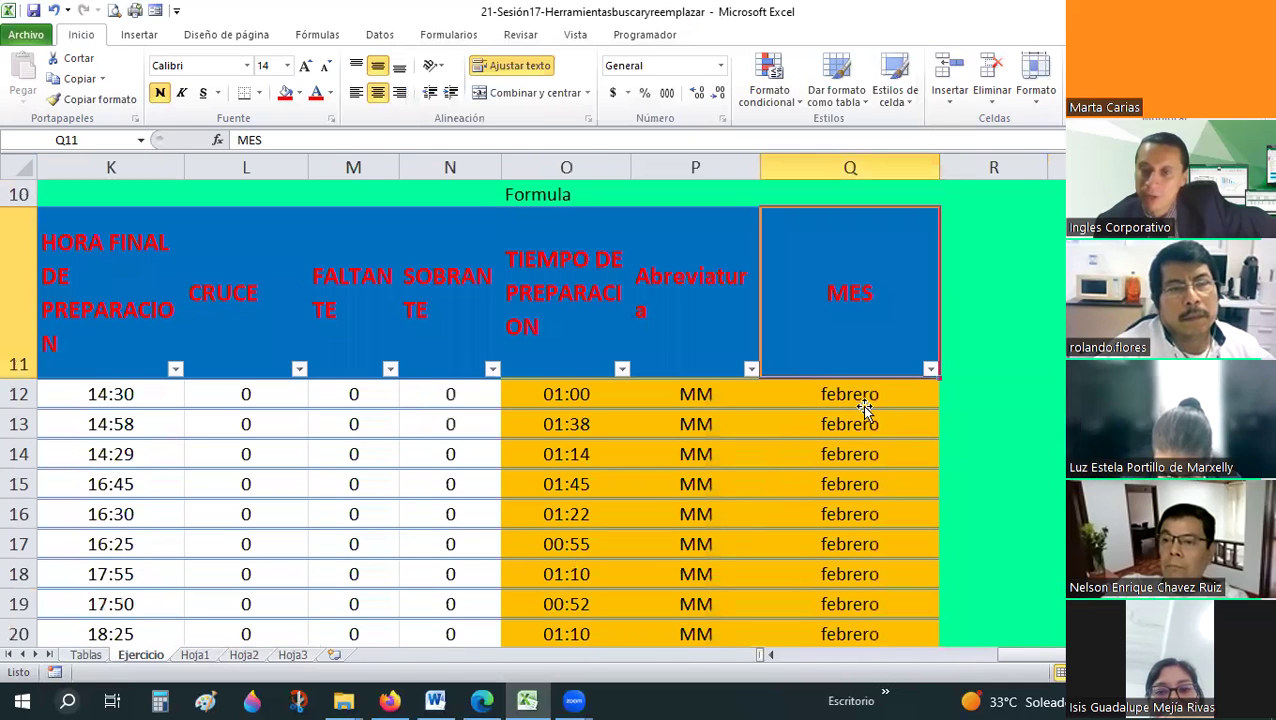
{"action": "left_click", "coordinate": [864, 402]}
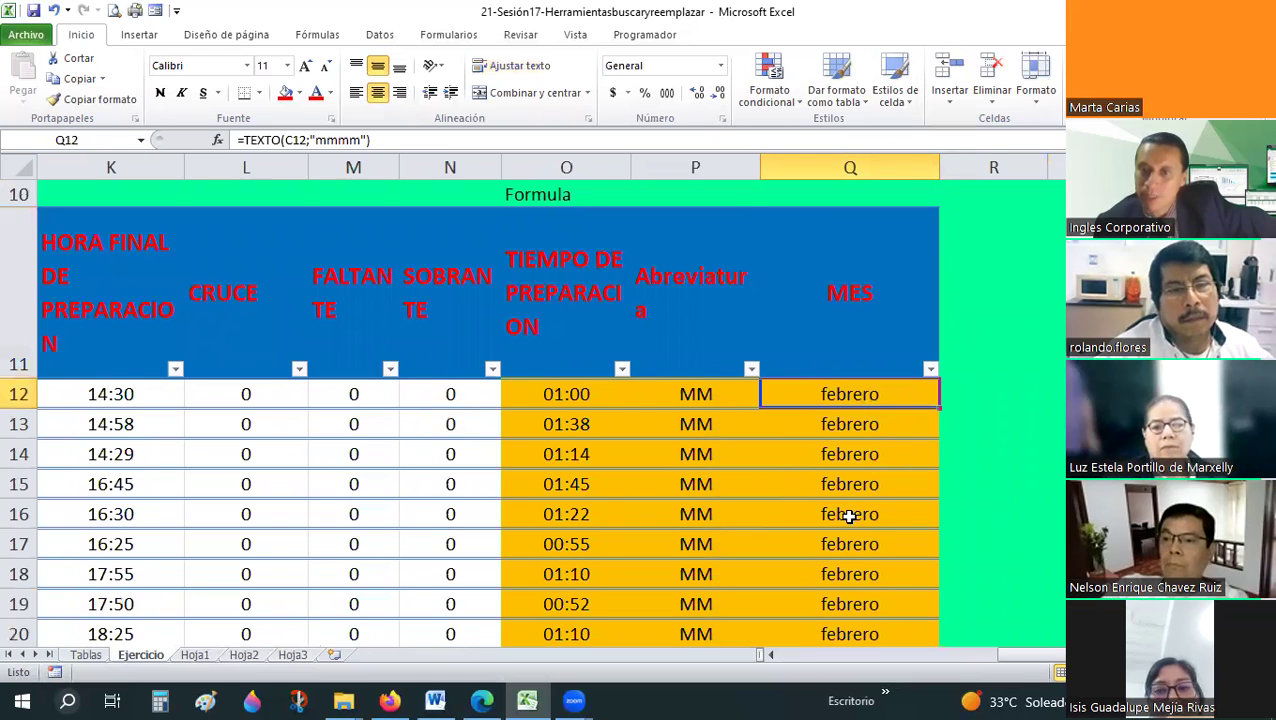
{"action": "left_click_drag", "start_coordinate": [848, 516], "coordinate": [935, 404]}
{"action": "left_click", "coordinate": [966, 397]}
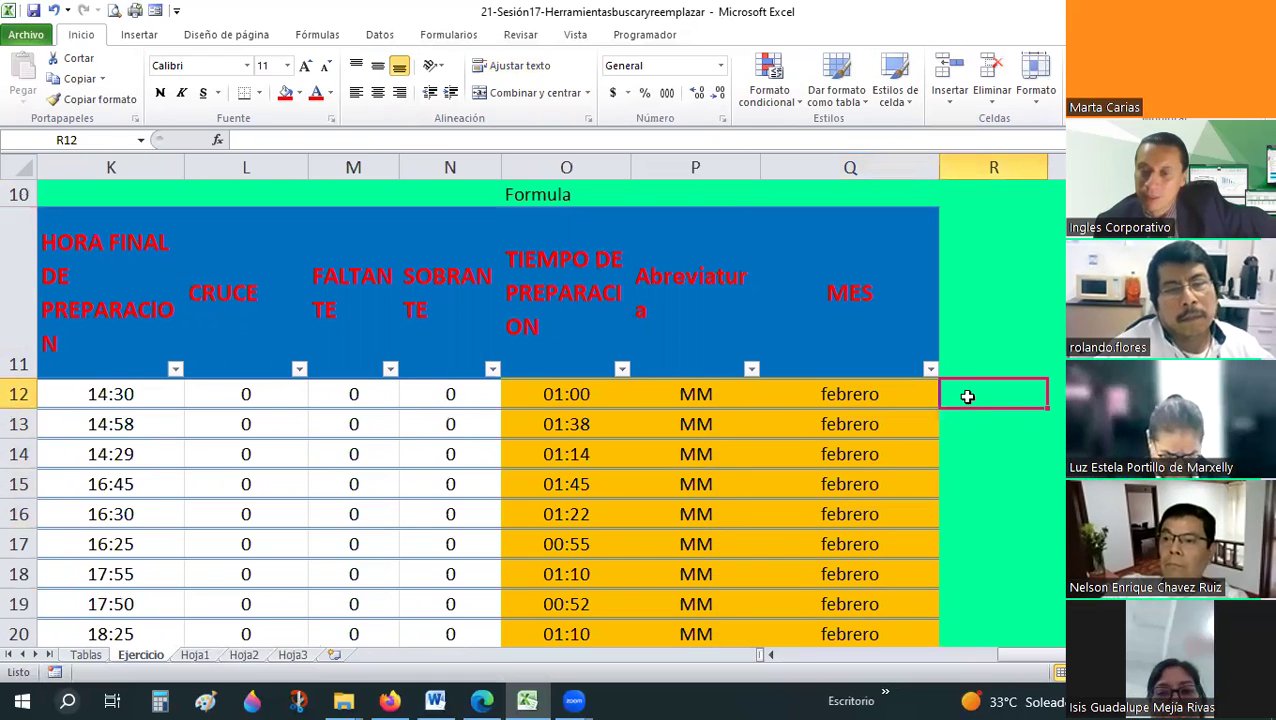
{"action": "left_click_drag", "start_coordinate": [887, 398], "coordinate": [886, 505]}
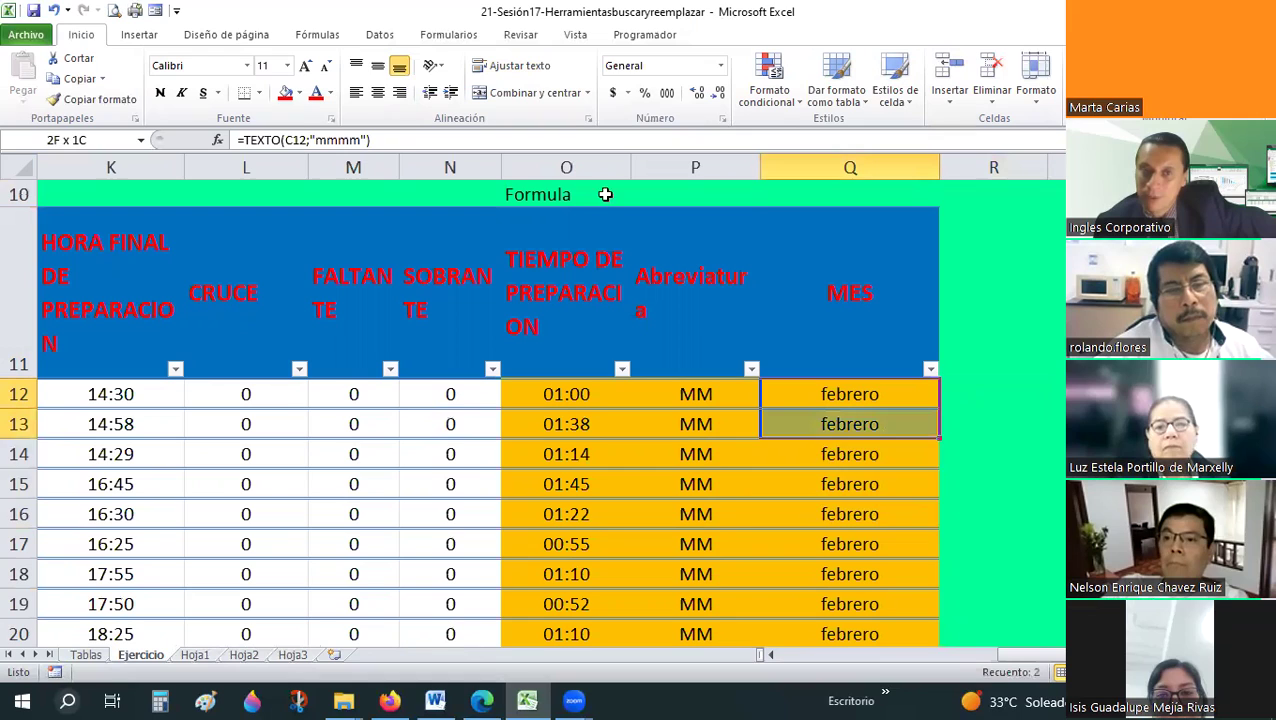
{"action": "left_click_drag", "start_coordinate": [850, 424], "coordinate": [850, 514]}
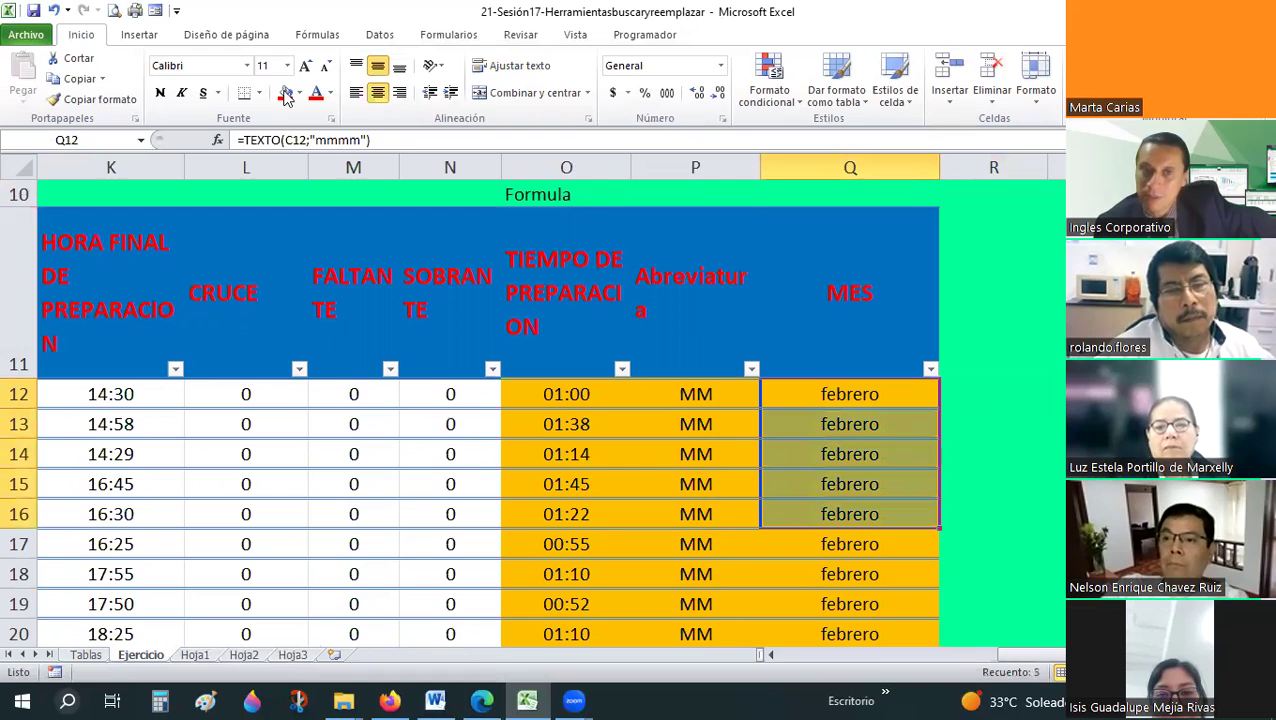
{"action": "left_click", "coordinate": [1014, 506]}
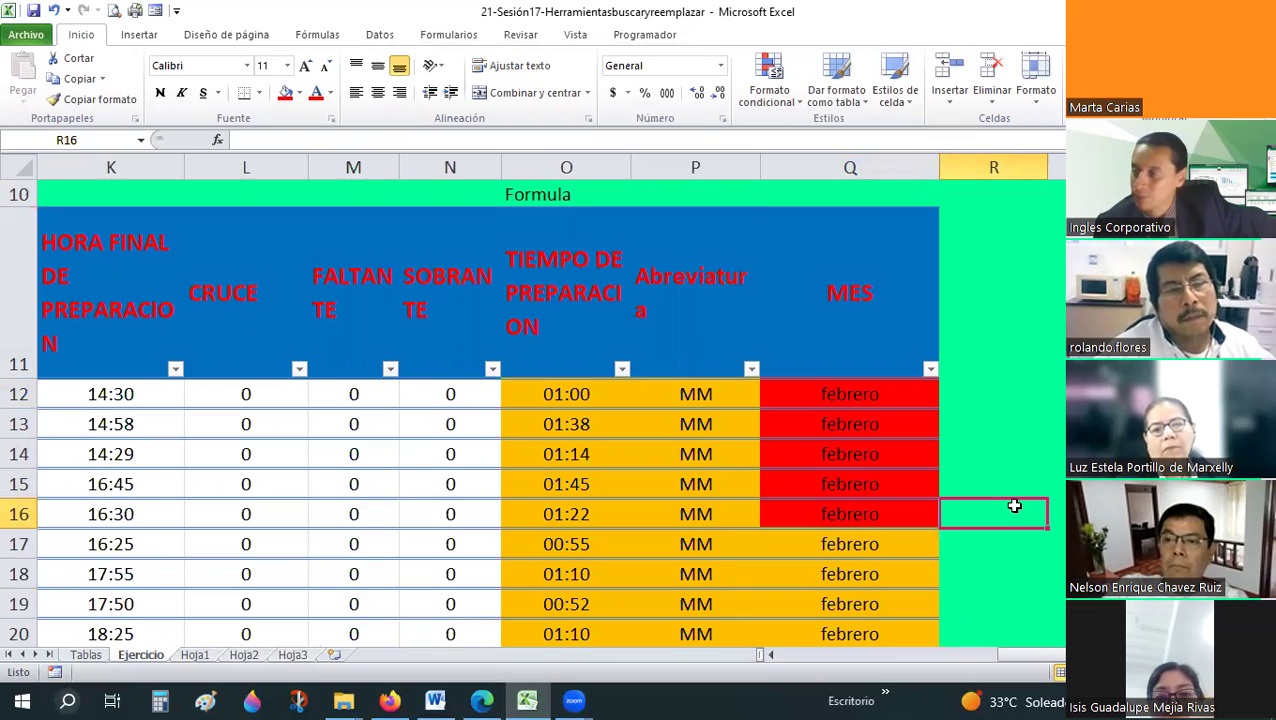
- Enter 0 in each cell from R12 down to R16
{"action": "left_click", "coordinate": [990, 394]}
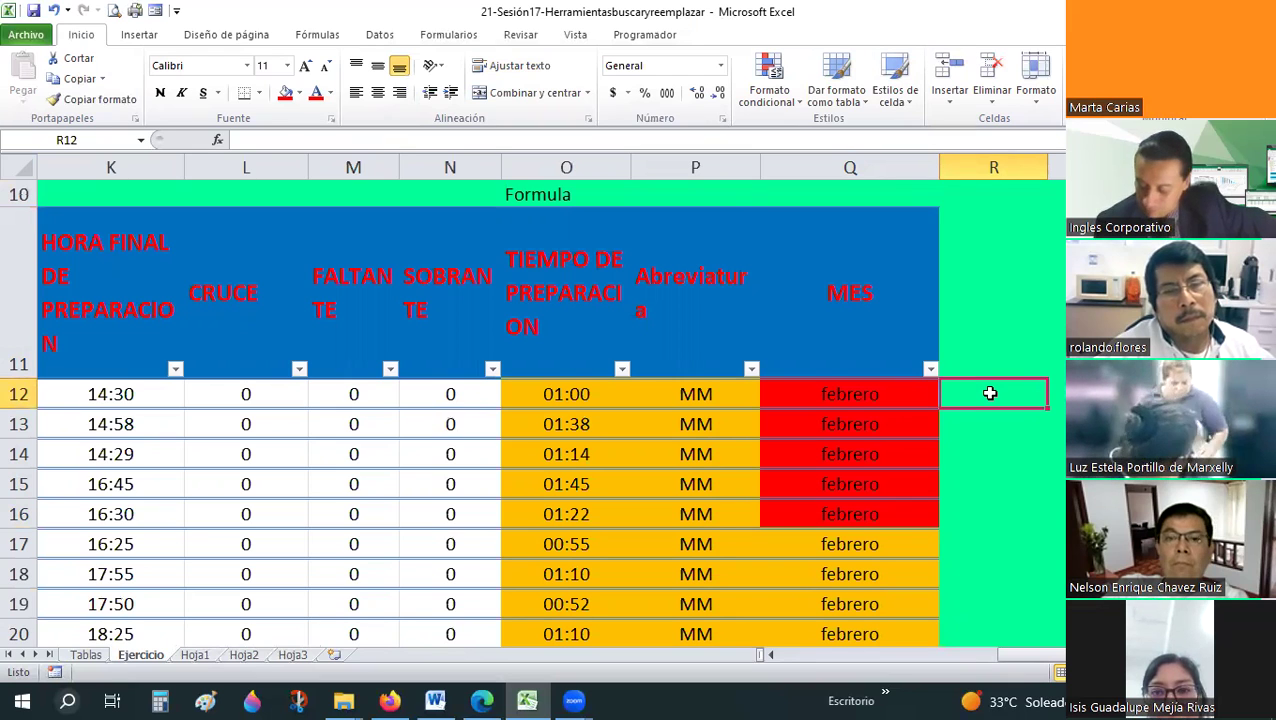
{"action": "type", "text": "0"}
{"action": "key", "text": "Return"}
{"action": "type", "text": "0"}
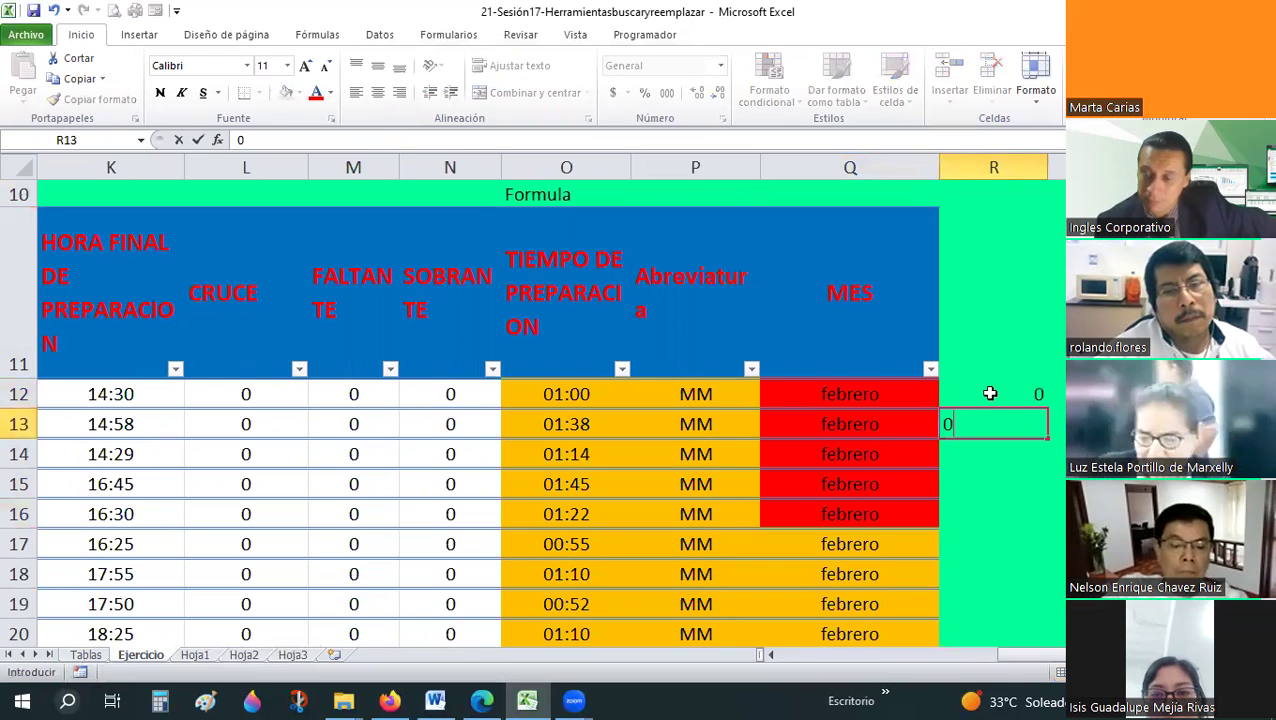
{"action": "key", "text": "Return"}
{"action": "type", "text": "0"}
{"action": "key", "text": "Return"}
{"action": "type", "text": "0"}
{"action": "key", "text": "Return"}
{"action": "type", "text": "0"}
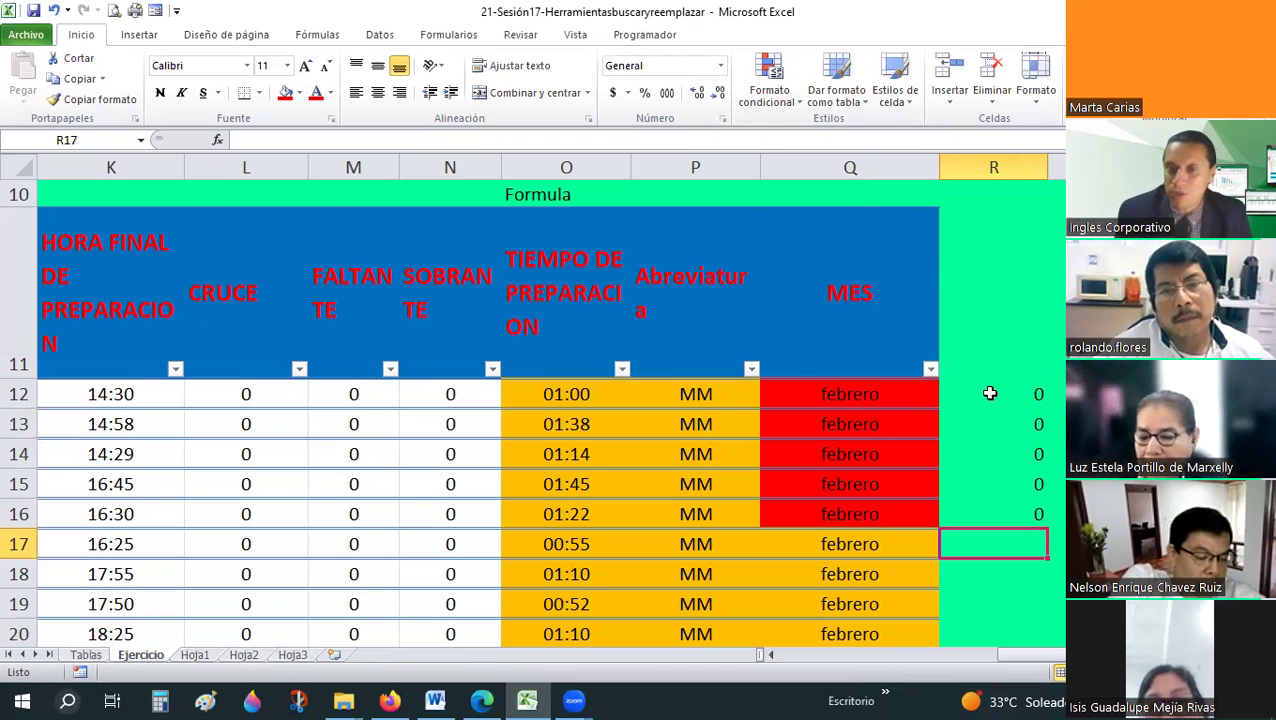
{"action": "scroll", "coordinate": [990, 393], "scroll_direction": "up", "scroll_amount": 1}
{"action": "scroll", "coordinate": [990, 393], "scroll_direction": "down", "scroll_amount": 1}
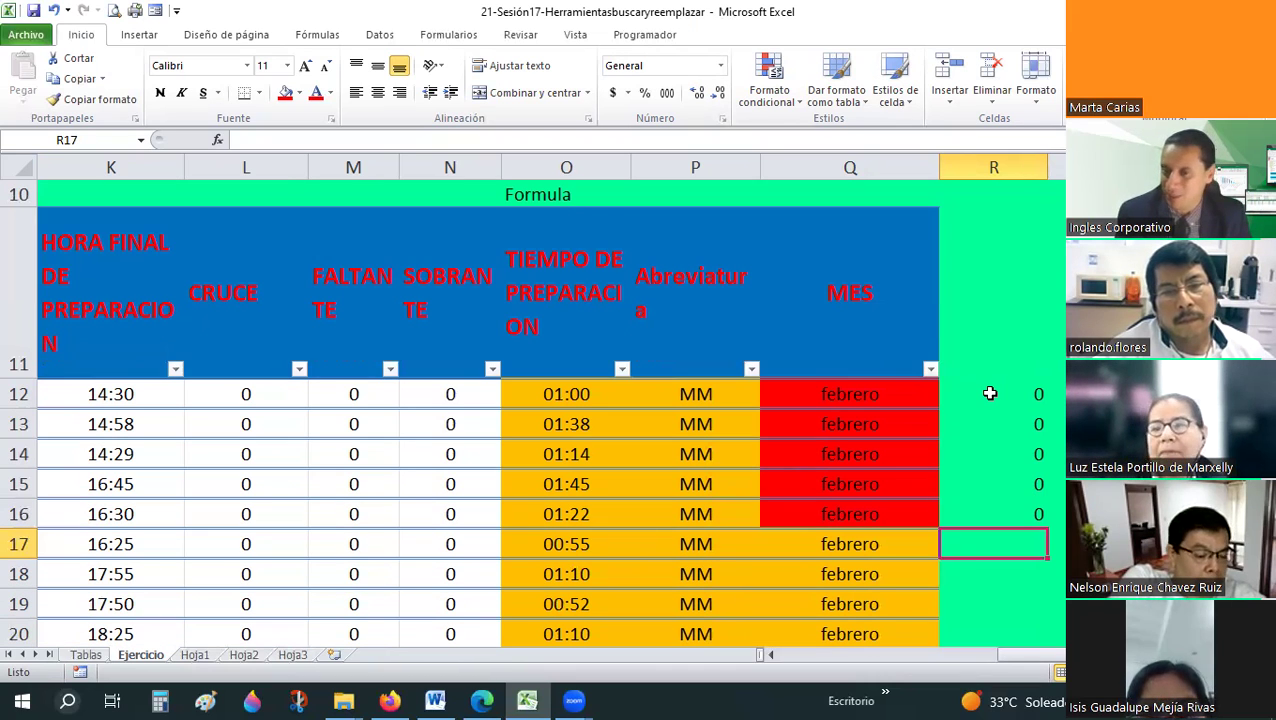
- Centre the zeros in R12:R16, then delete them
{"action": "left_click_drag", "start_coordinate": [990, 393], "coordinate": [991, 514]}
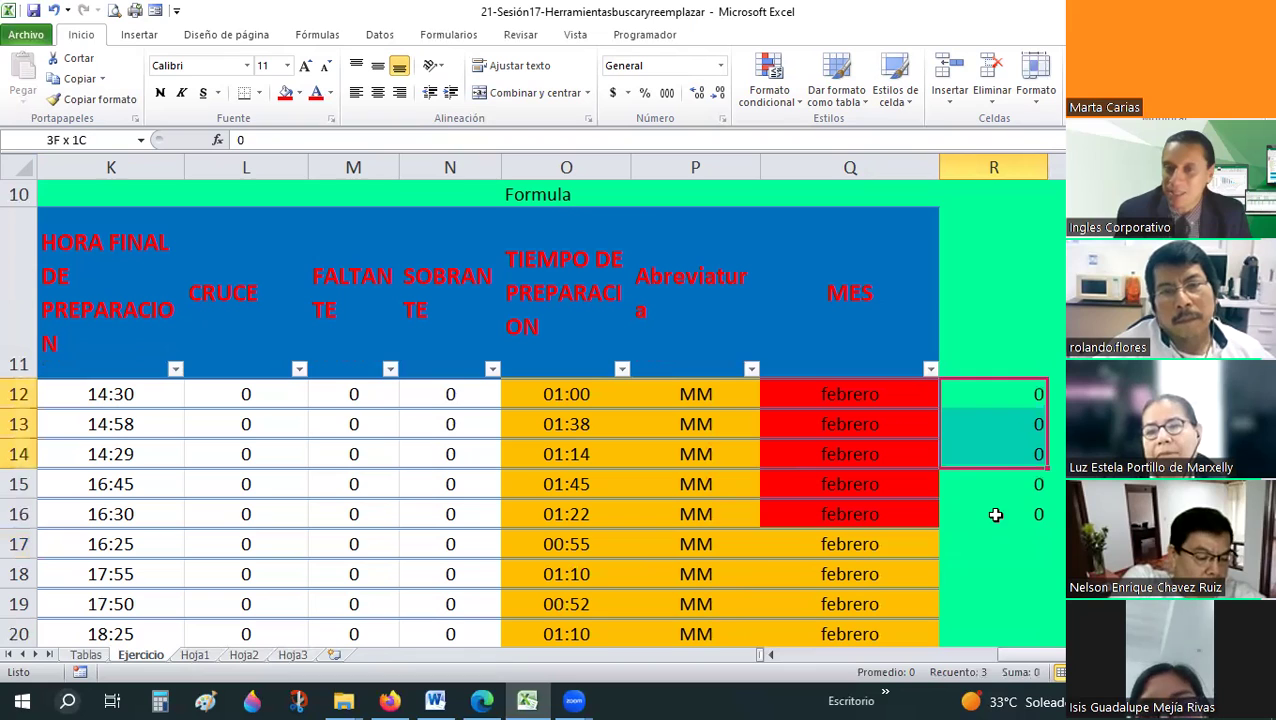
{"action": "left_click", "coordinate": [377, 92]}
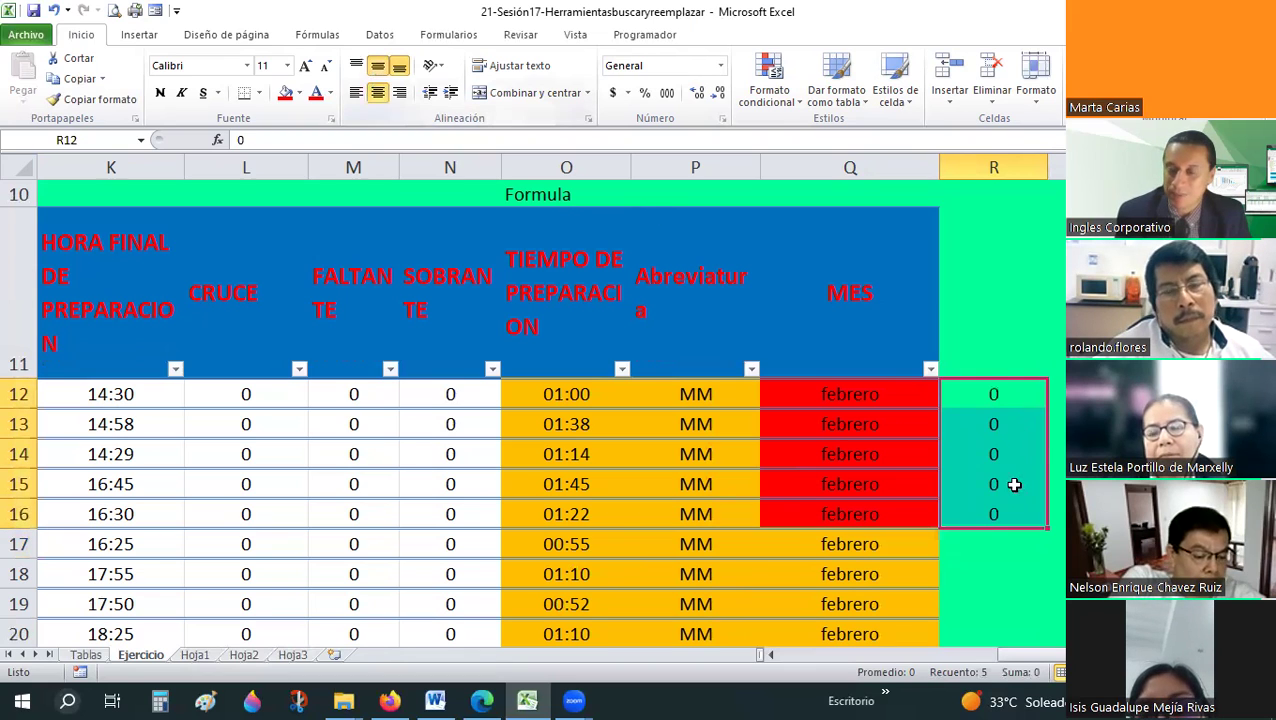
{"action": "left_click", "coordinate": [995, 399]}
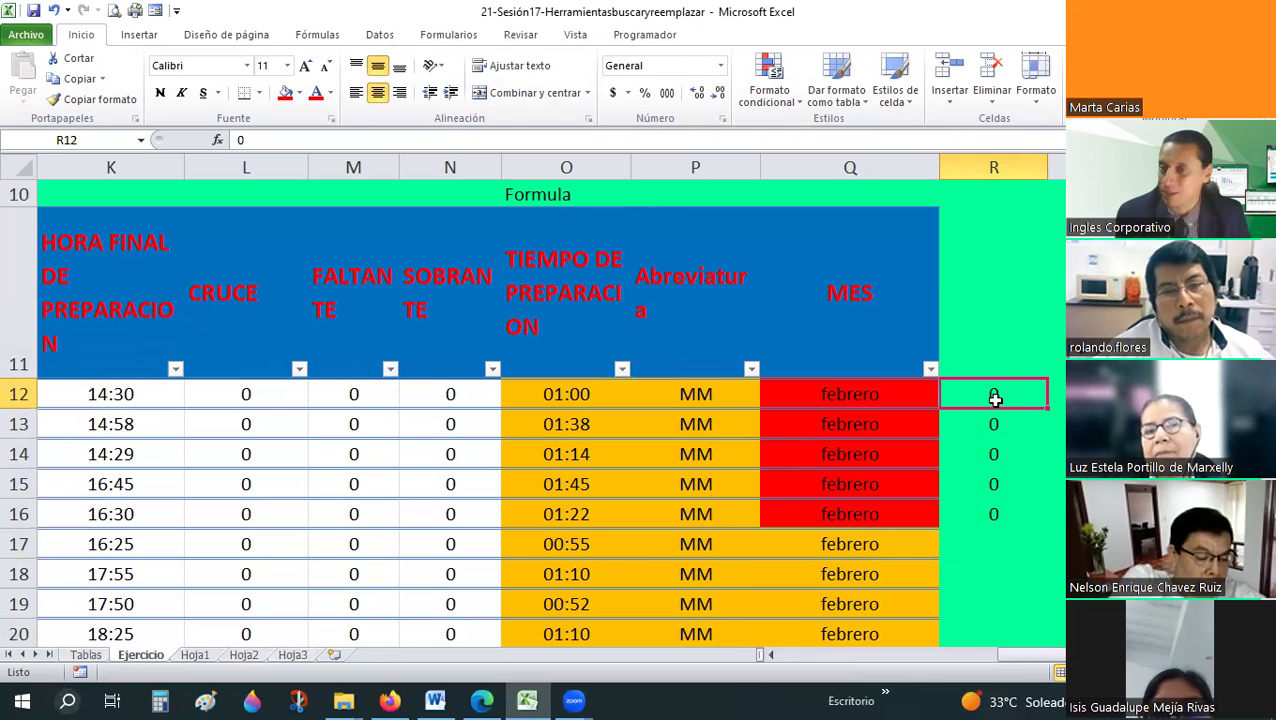
{"action": "left_click", "coordinate": [993, 508], "text": "shift"}
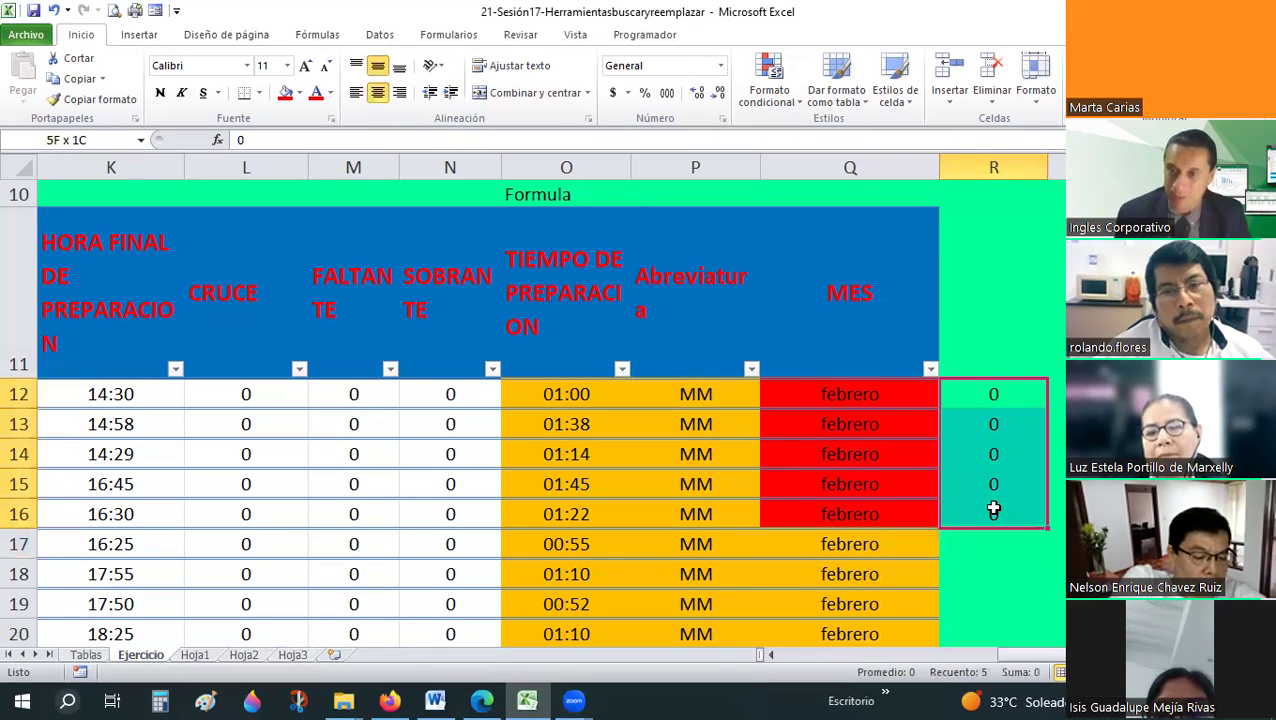
{"action": "key", "text": "Delete"}
{"action": "left_click", "coordinate": [993, 508]}
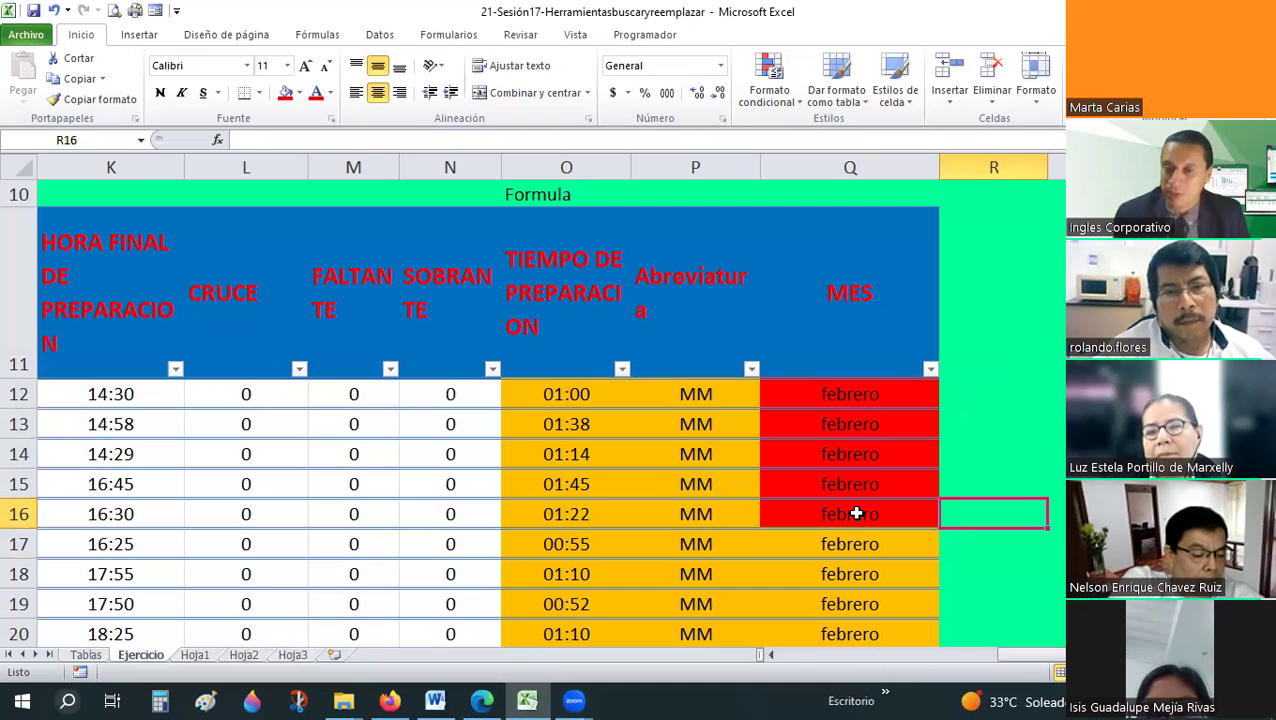
- Reselect the red MES cells Q12:Q16 and neighbouring cells to review, ending on the header row
{"action": "left_click_drag", "start_coordinate": [850, 394], "coordinate": [856, 513]}
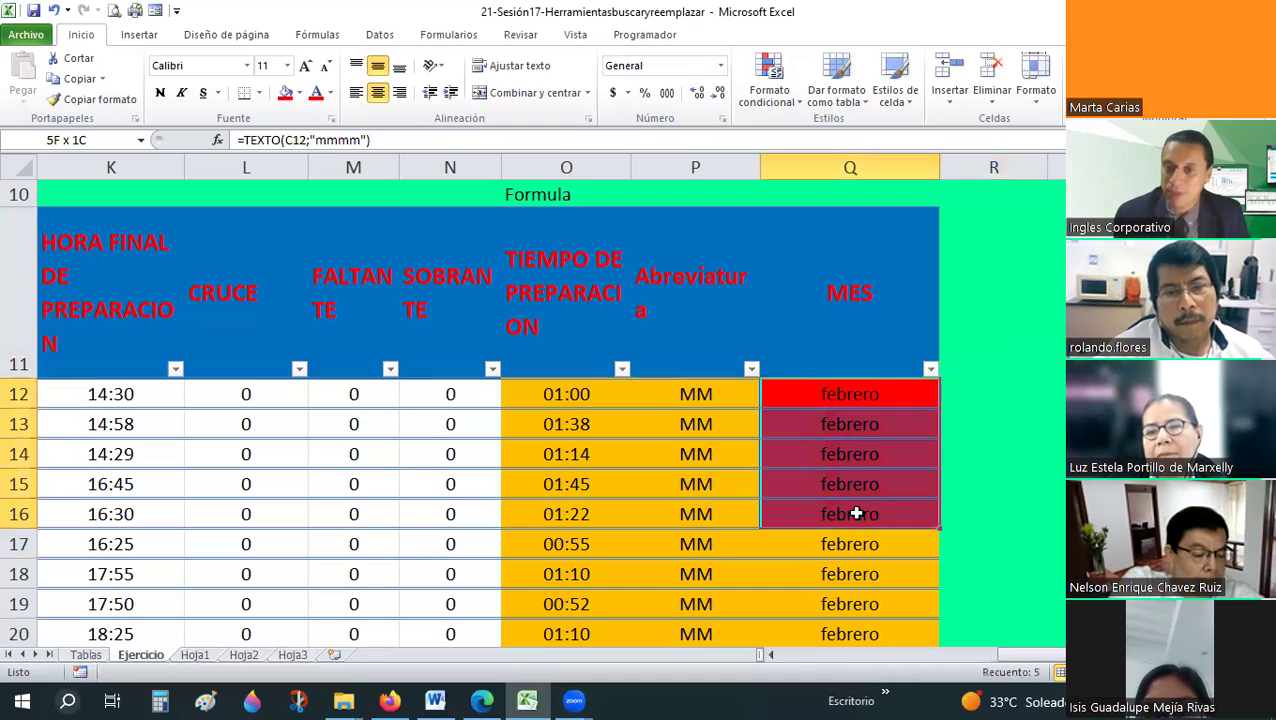
{"action": "left_click", "coordinate": [951, 396]}
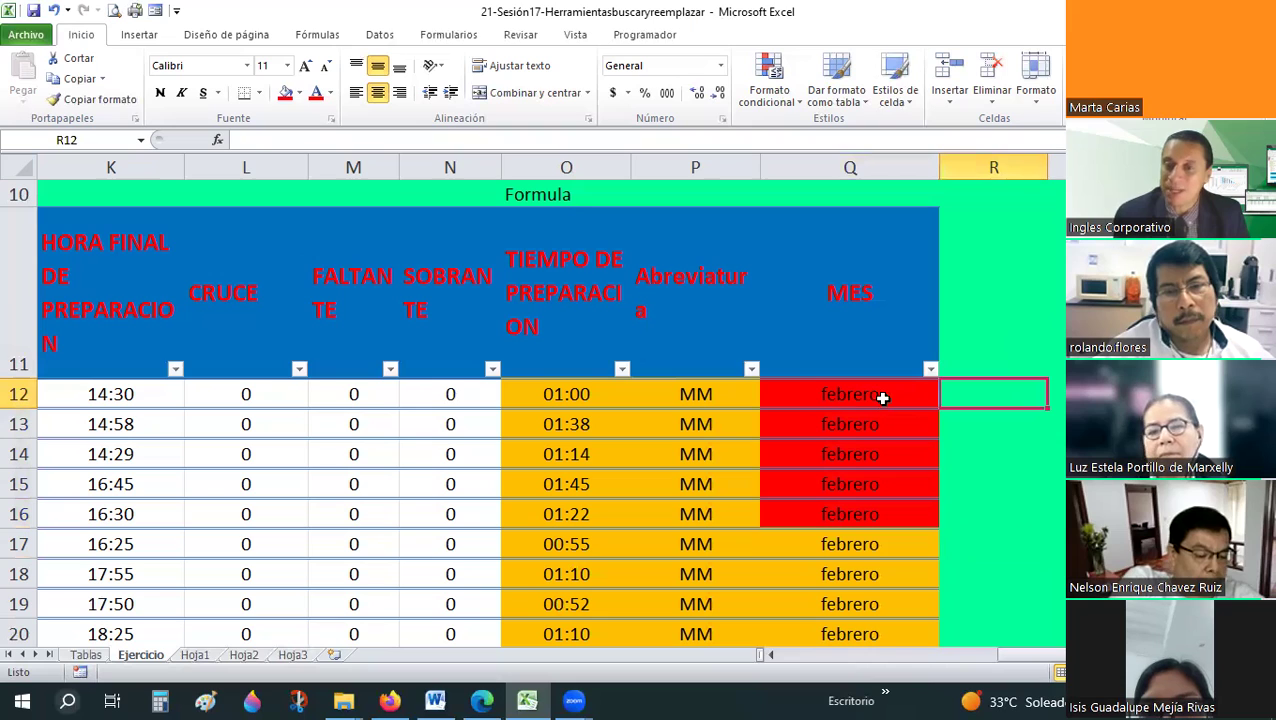
{"action": "left_click", "coordinate": [878, 395]}
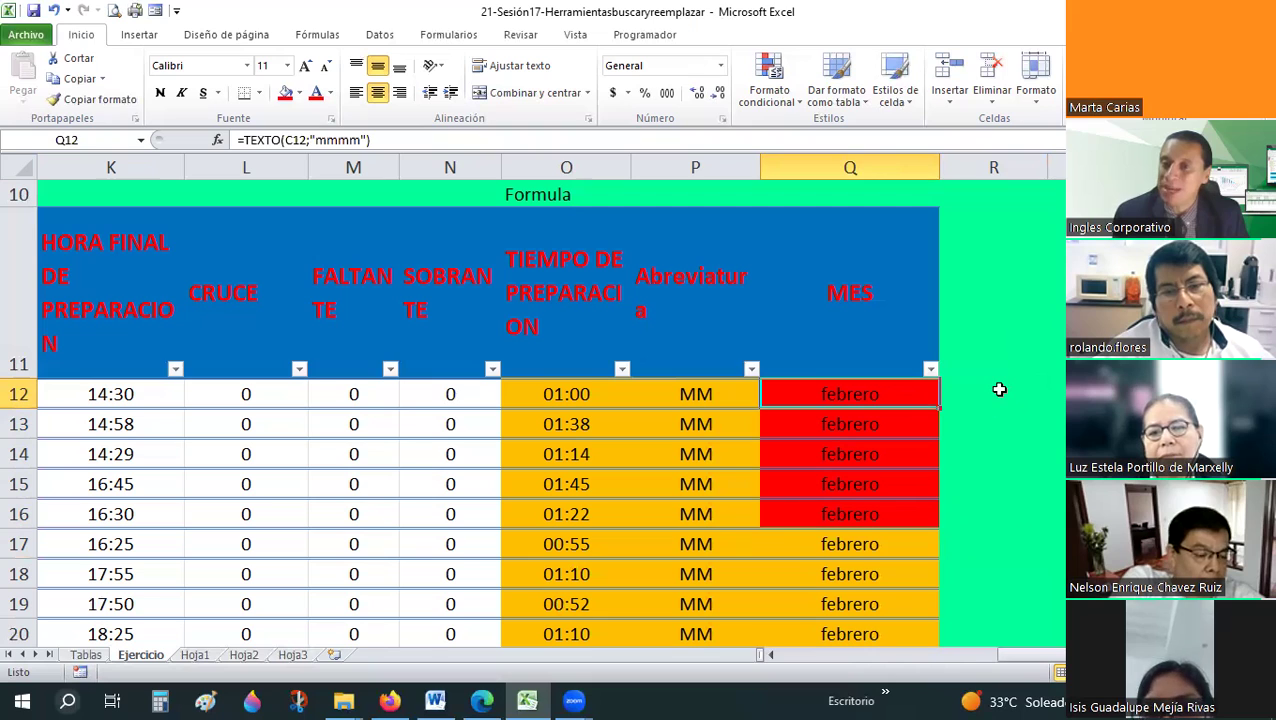
{"action": "left_click", "coordinate": [999, 389]}
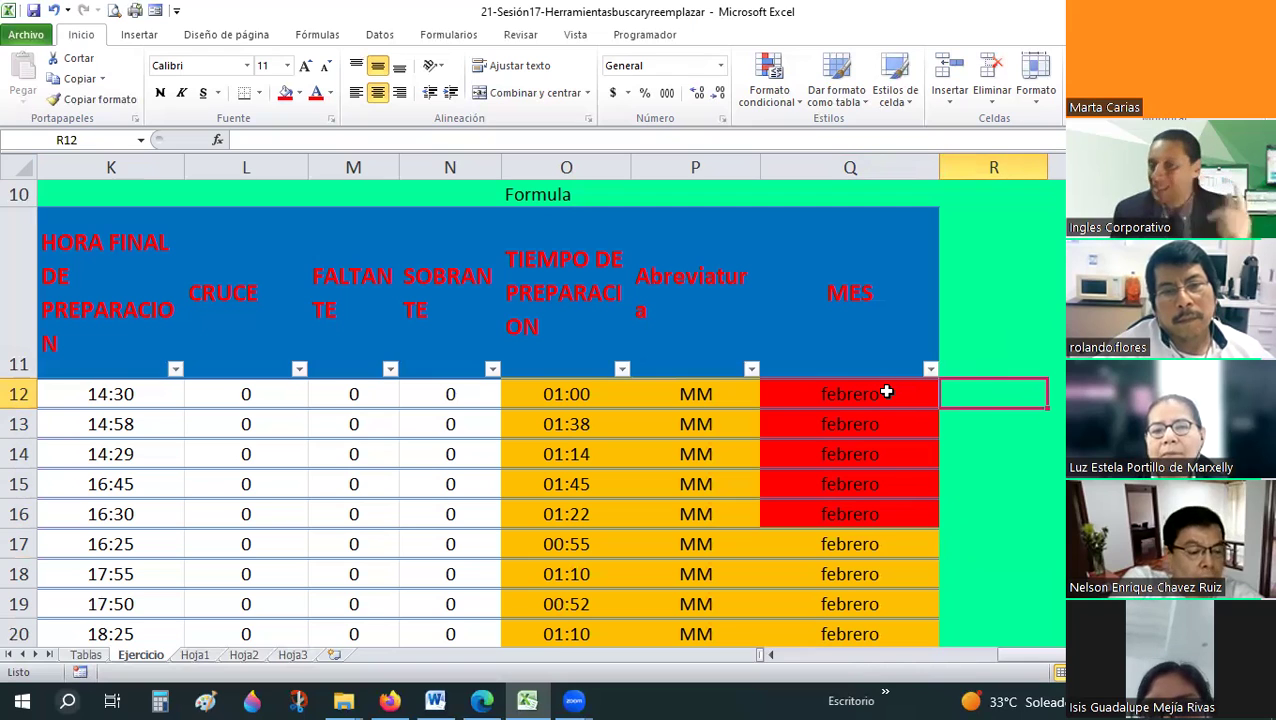
{"action": "left_click", "coordinate": [886, 393]}
{"action": "left_click", "coordinate": [878, 514], "text": "shift"}
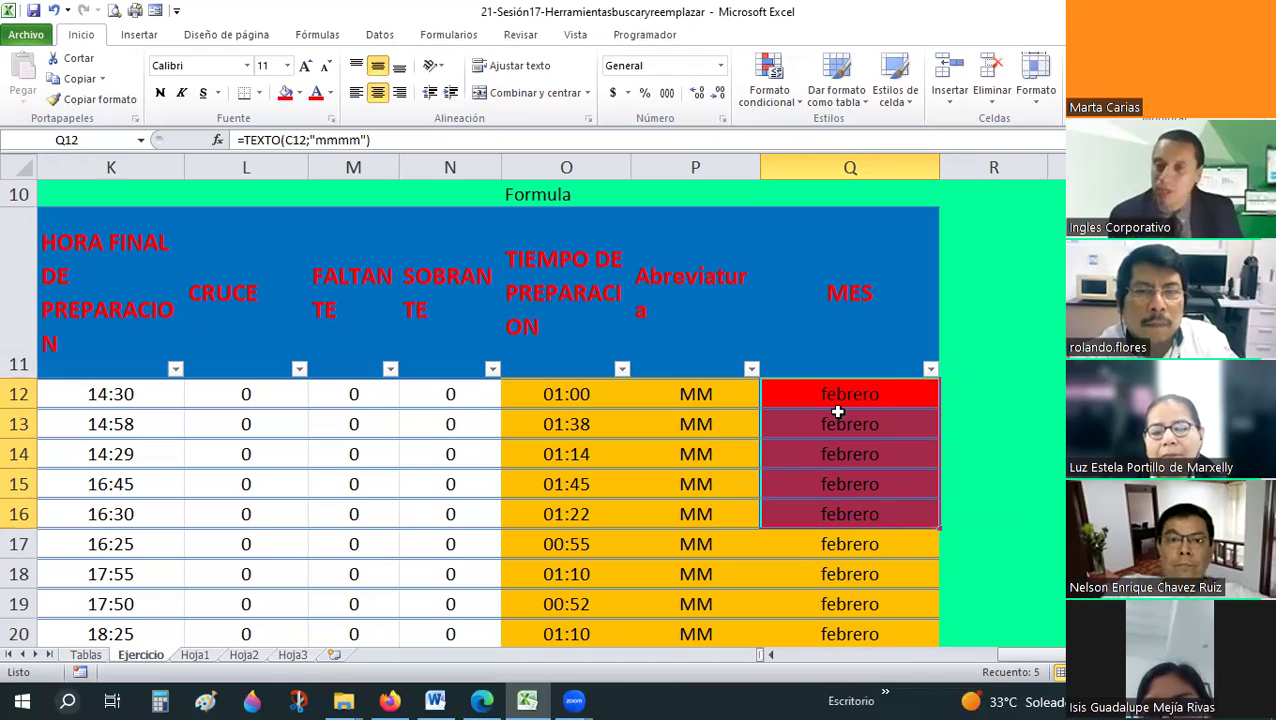
{"action": "left_click_drag", "start_coordinate": [875, 396], "coordinate": [874, 540]}
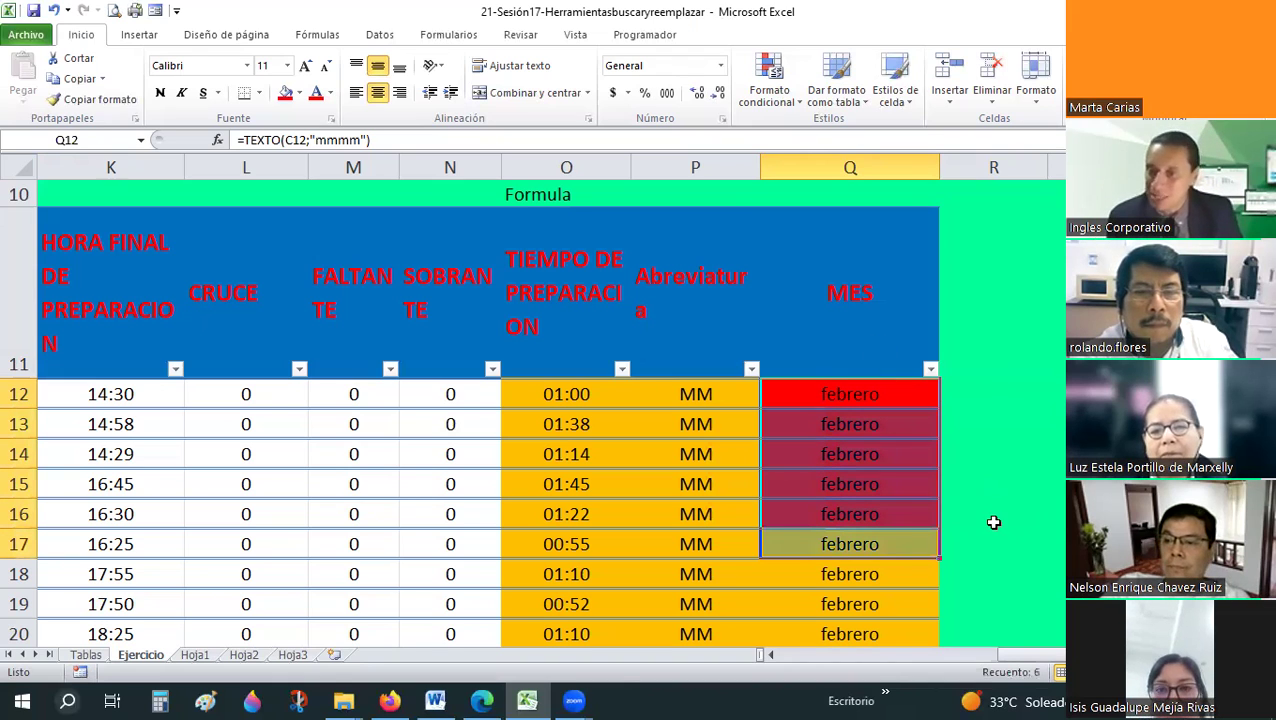
{"action": "left_click_drag", "start_coordinate": [993, 394], "coordinate": [993, 522]}
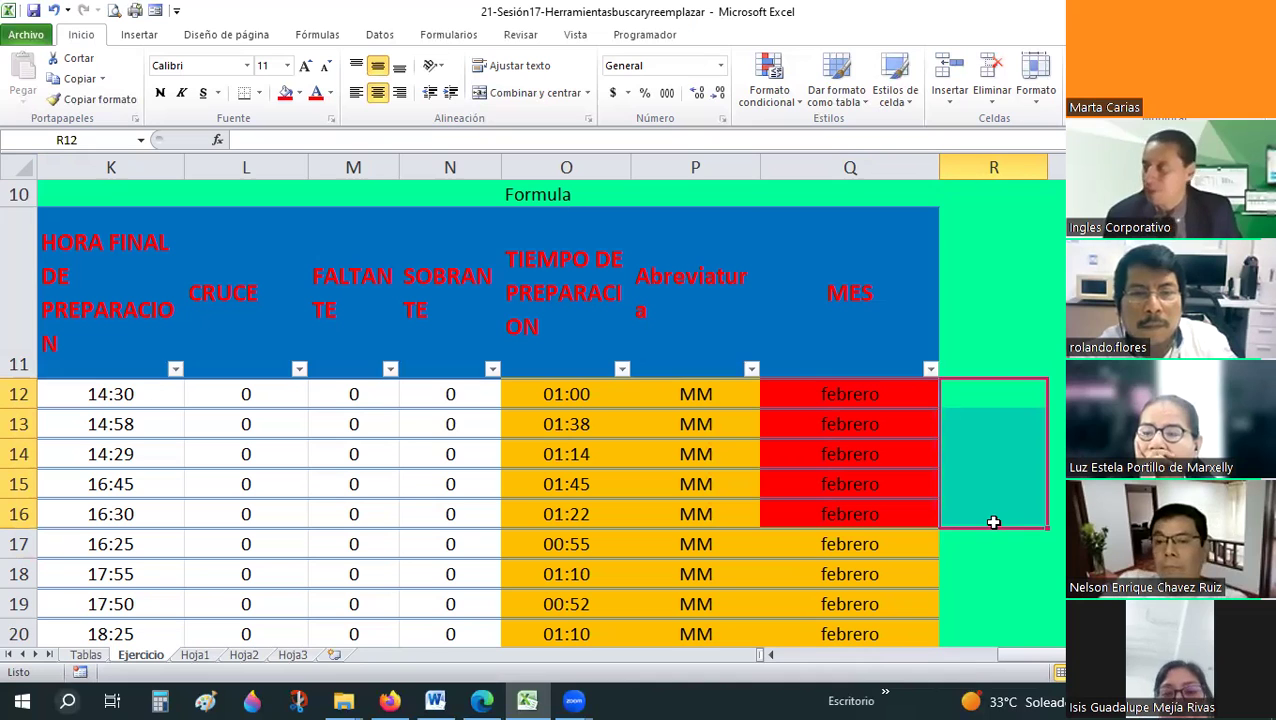
{"action": "left_click_drag", "start_coordinate": [864, 254], "coordinate": [6, 265]}
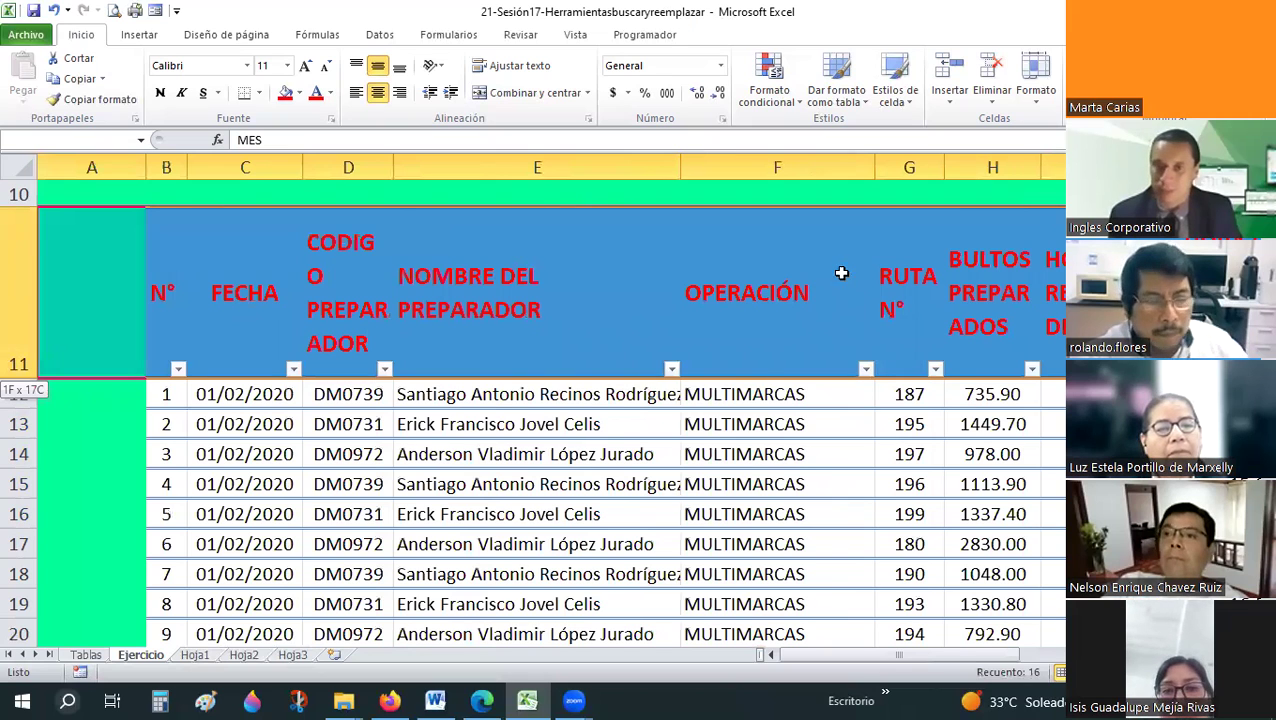
{"action": "left_click_drag", "start_coordinate": [6, 265], "coordinate": [400, 268]}
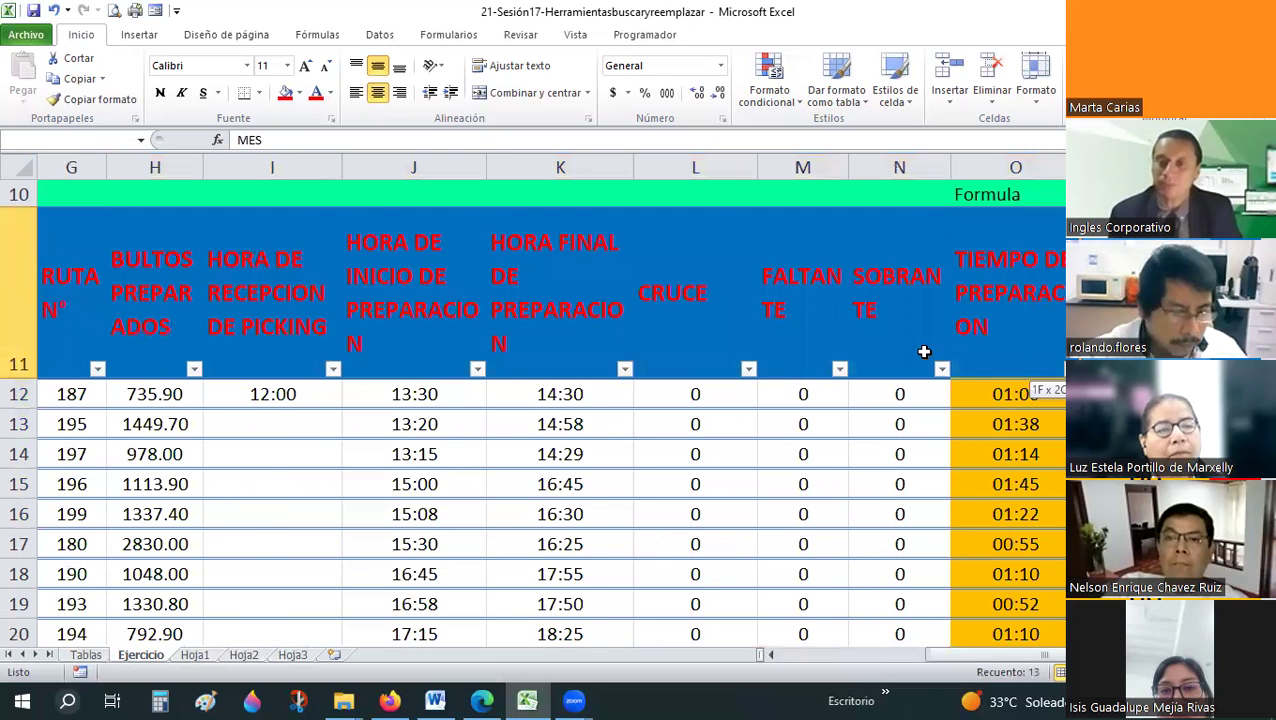
{"action": "left_click_drag", "start_coordinate": [398, 380], "coordinate": [924, 352]}
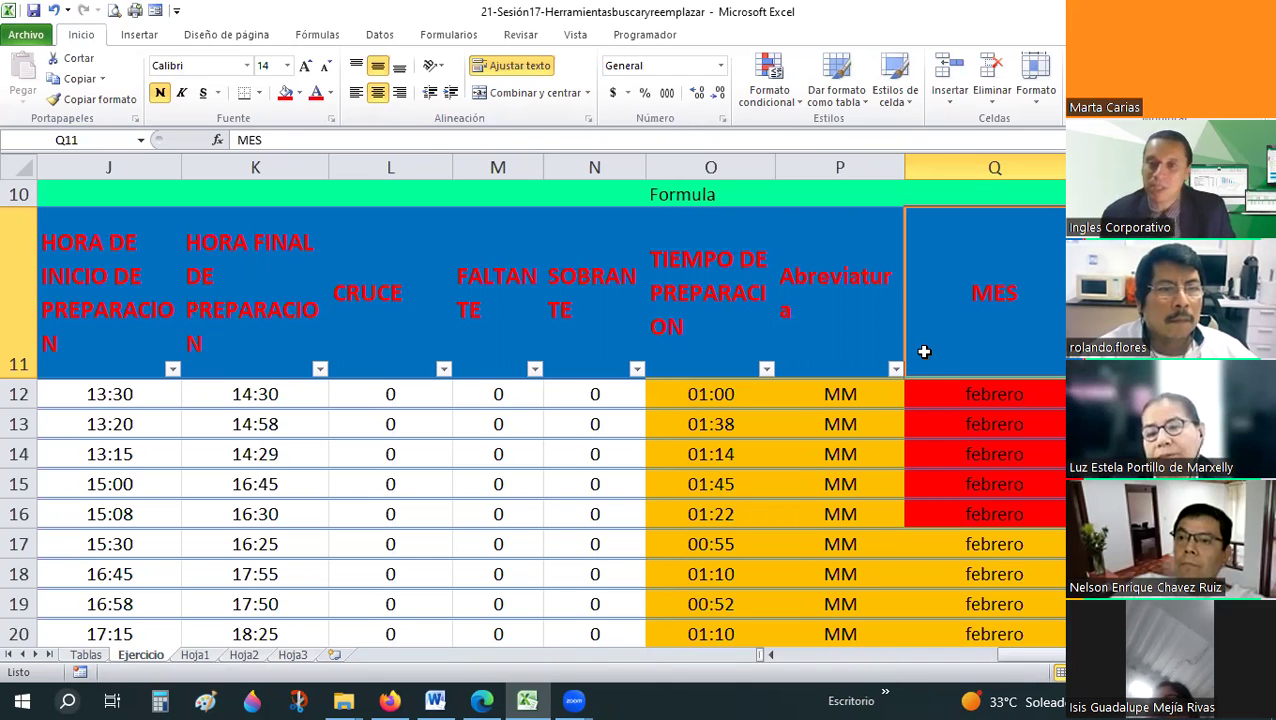
{"action": "key", "text": "Left"}
{"action": "key", "text": "Left"}
{"action": "key", "text": "Left"}
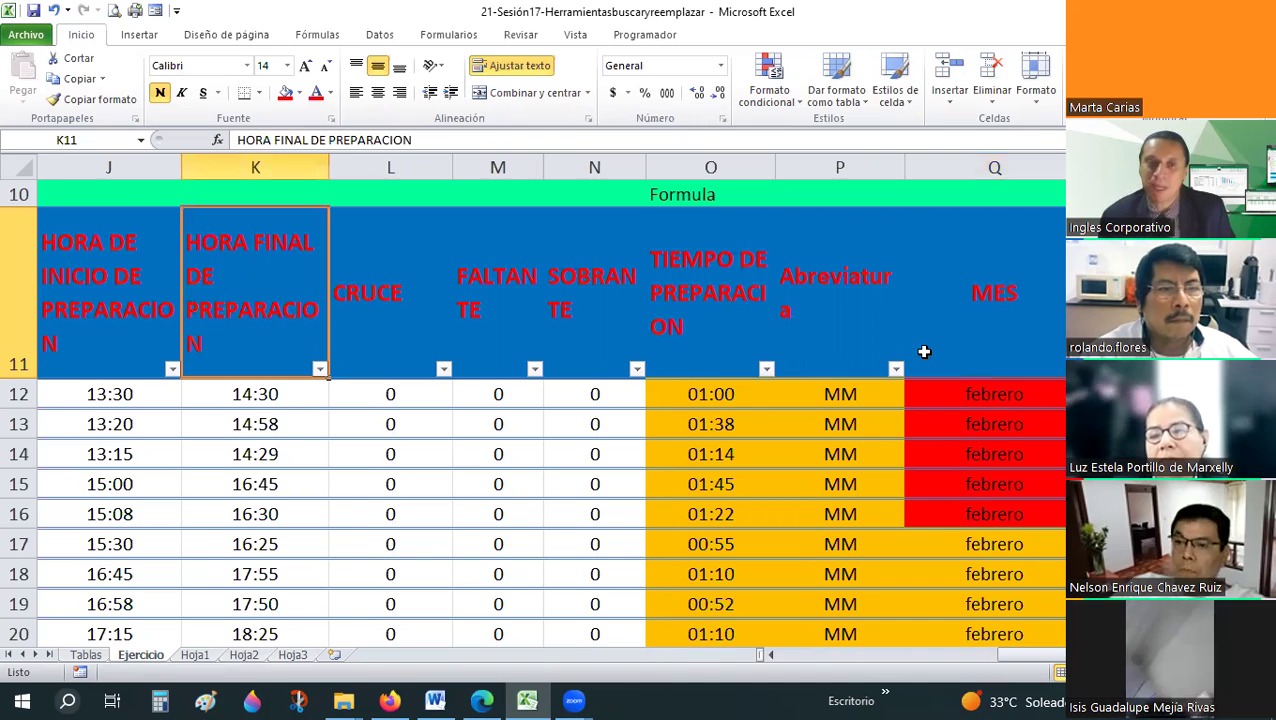
{"action": "key", "text": "ctrl+Left"}
{"action": "key", "text": "Right"}
{"action": "key", "text": "Right"}
{"action": "key", "text": "Right"}
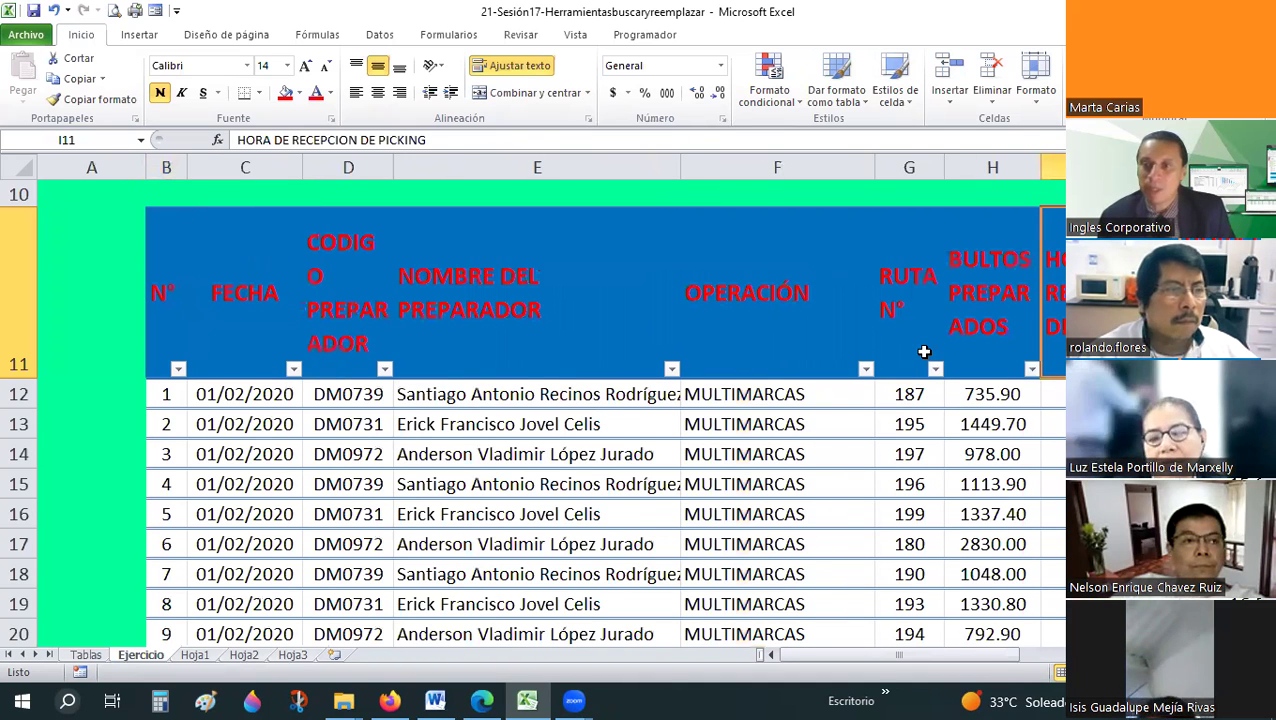
{"action": "key", "text": "Right"}
{"action": "key", "text": "Right"}
{"action": "key", "text": "Right"}
{"action": "key", "text": "Right"}
{"action": "key", "text": "Right"}
{"action": "key", "text": "Right"}
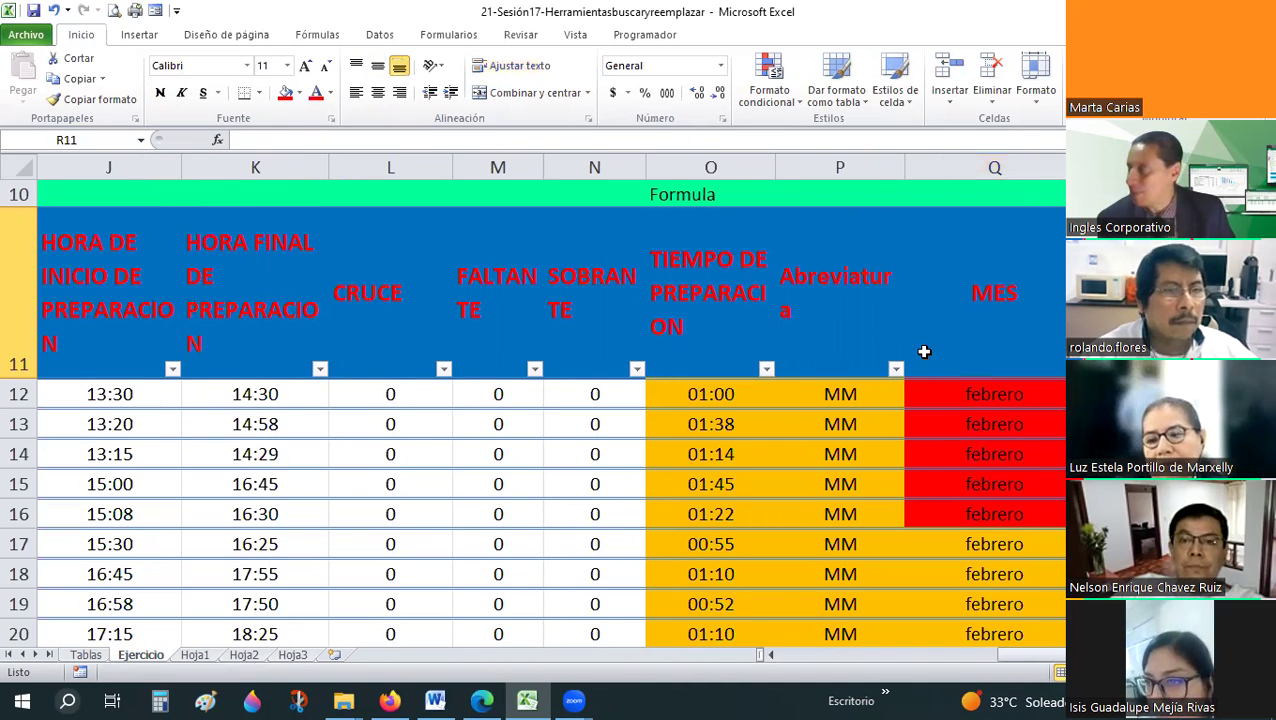